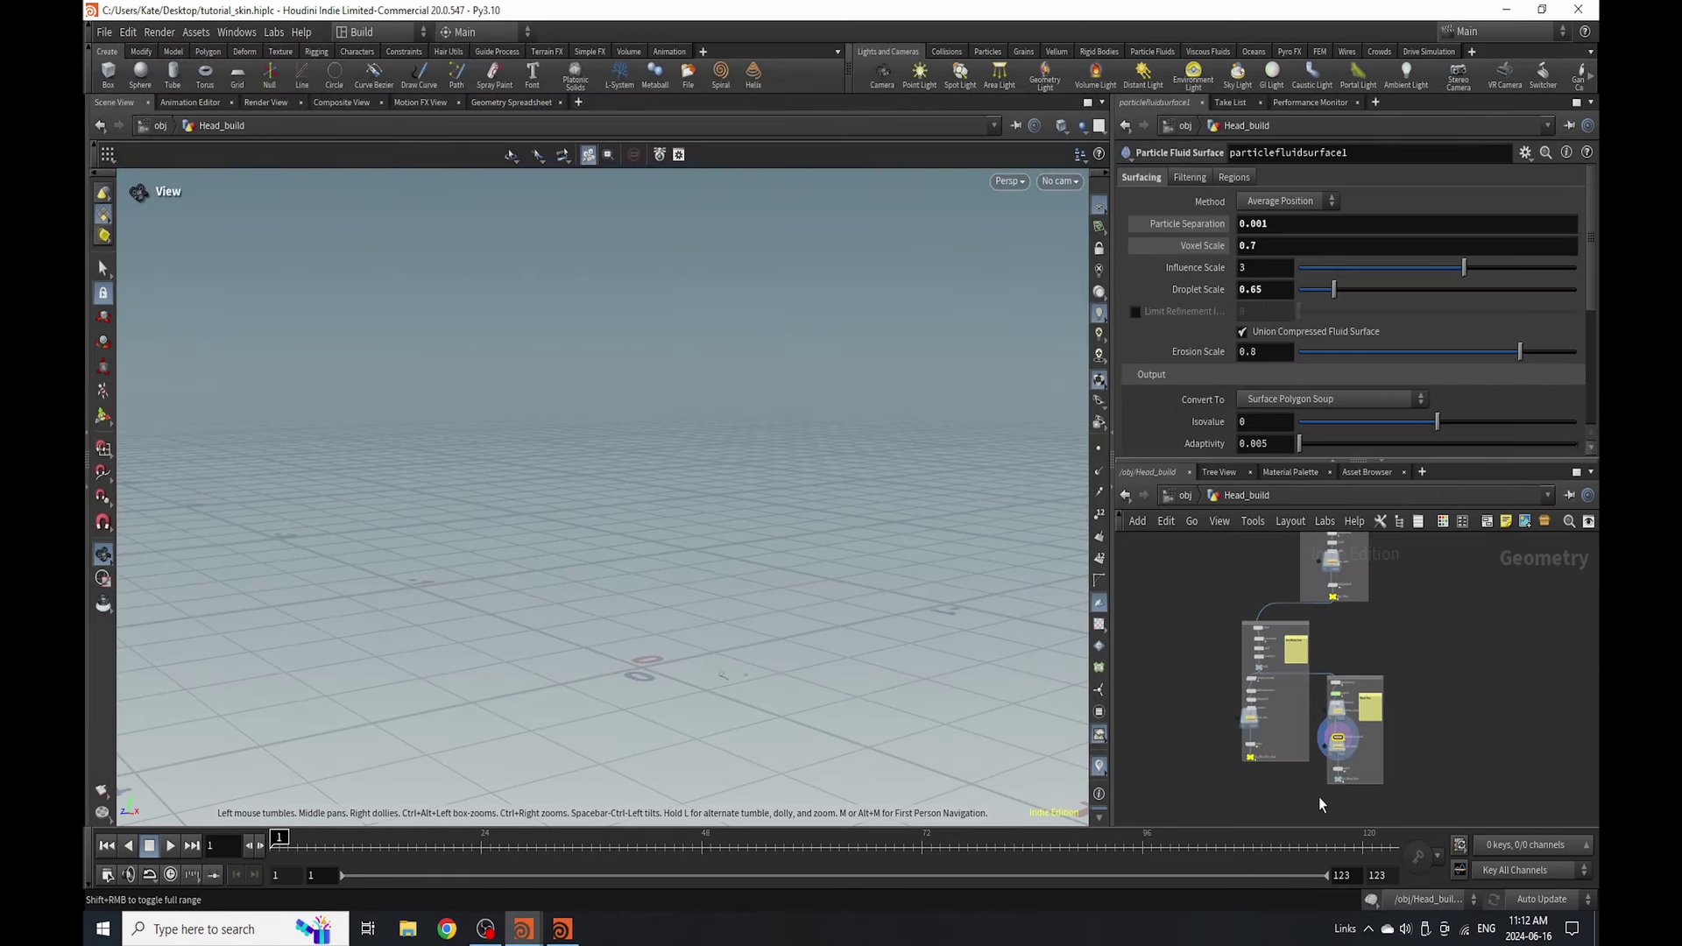
# - Place a sticky note in the network, then delete it again
pyautogui.scroll(6, 1318, 796)
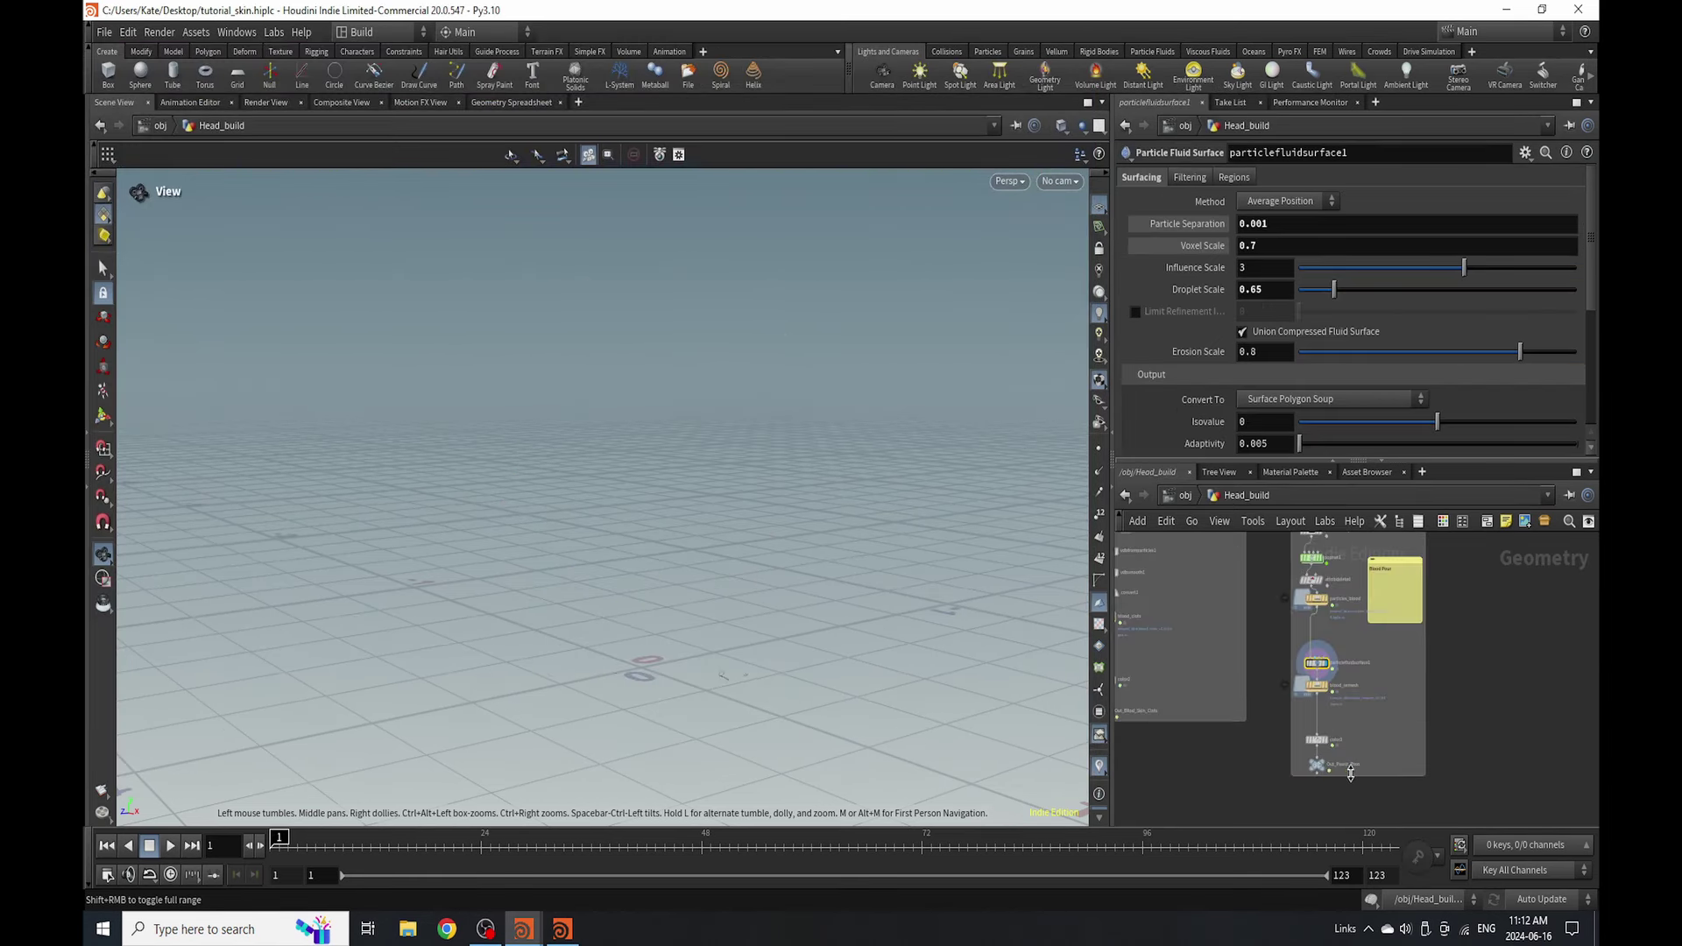
pyautogui.click(1504, 523)
pyautogui.scroll(-3, 1428, 656)
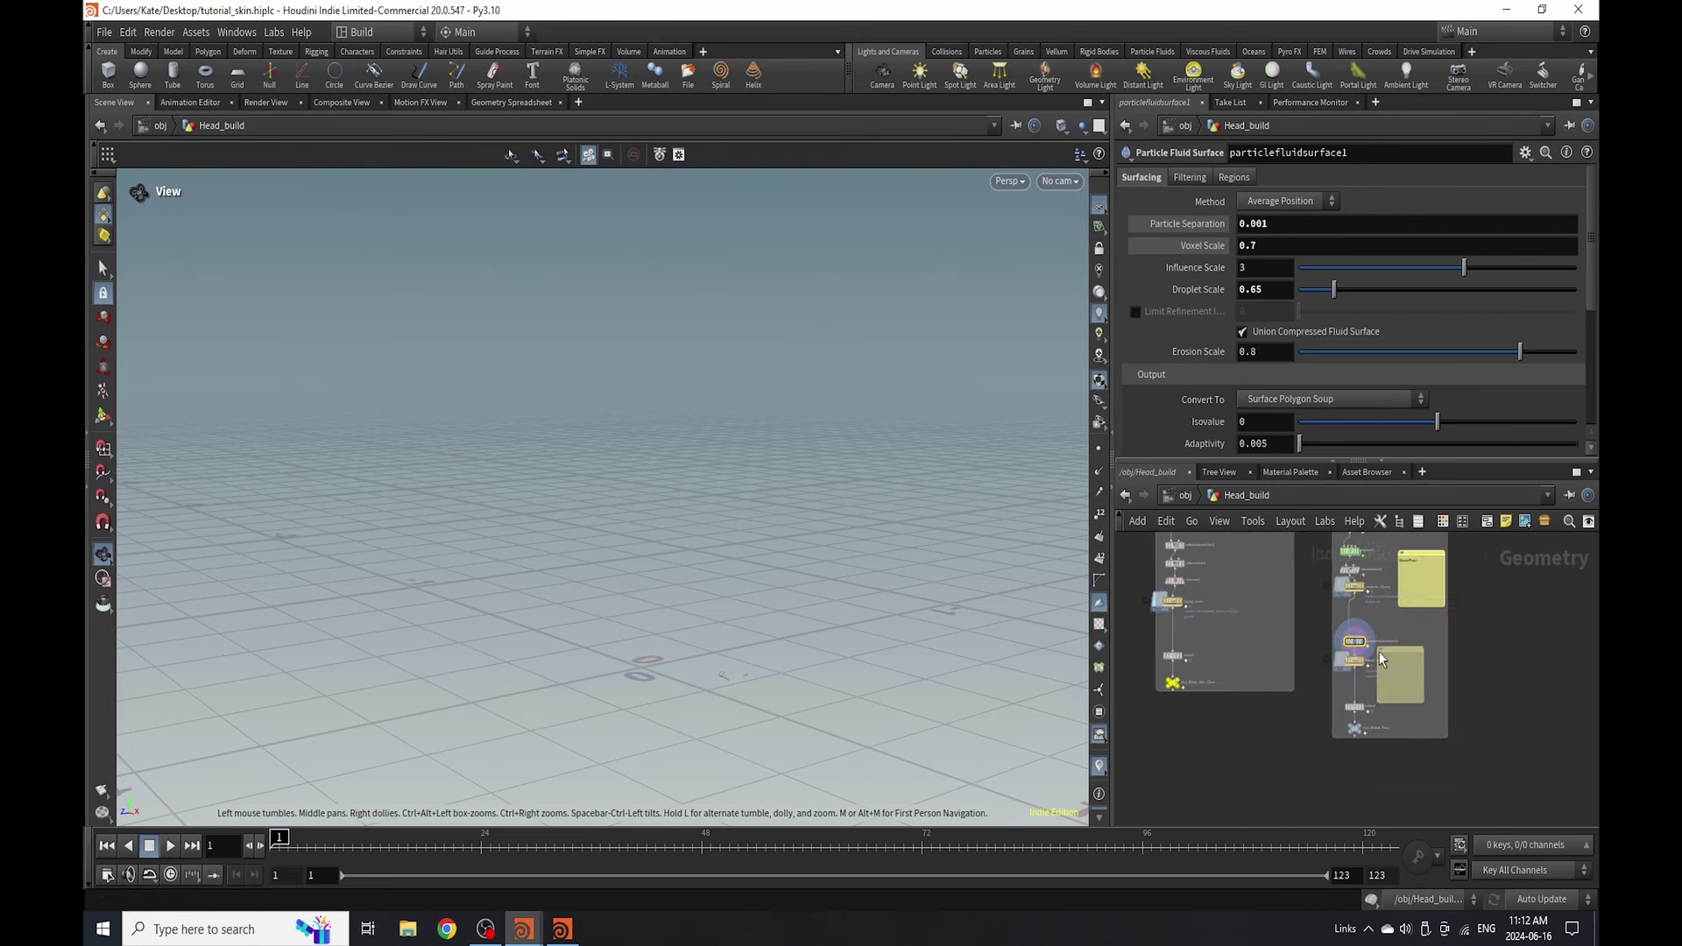
pyautogui.moveTo(1401, 618); pyautogui.dragTo(1392, 671)
pyautogui.press('Delete')
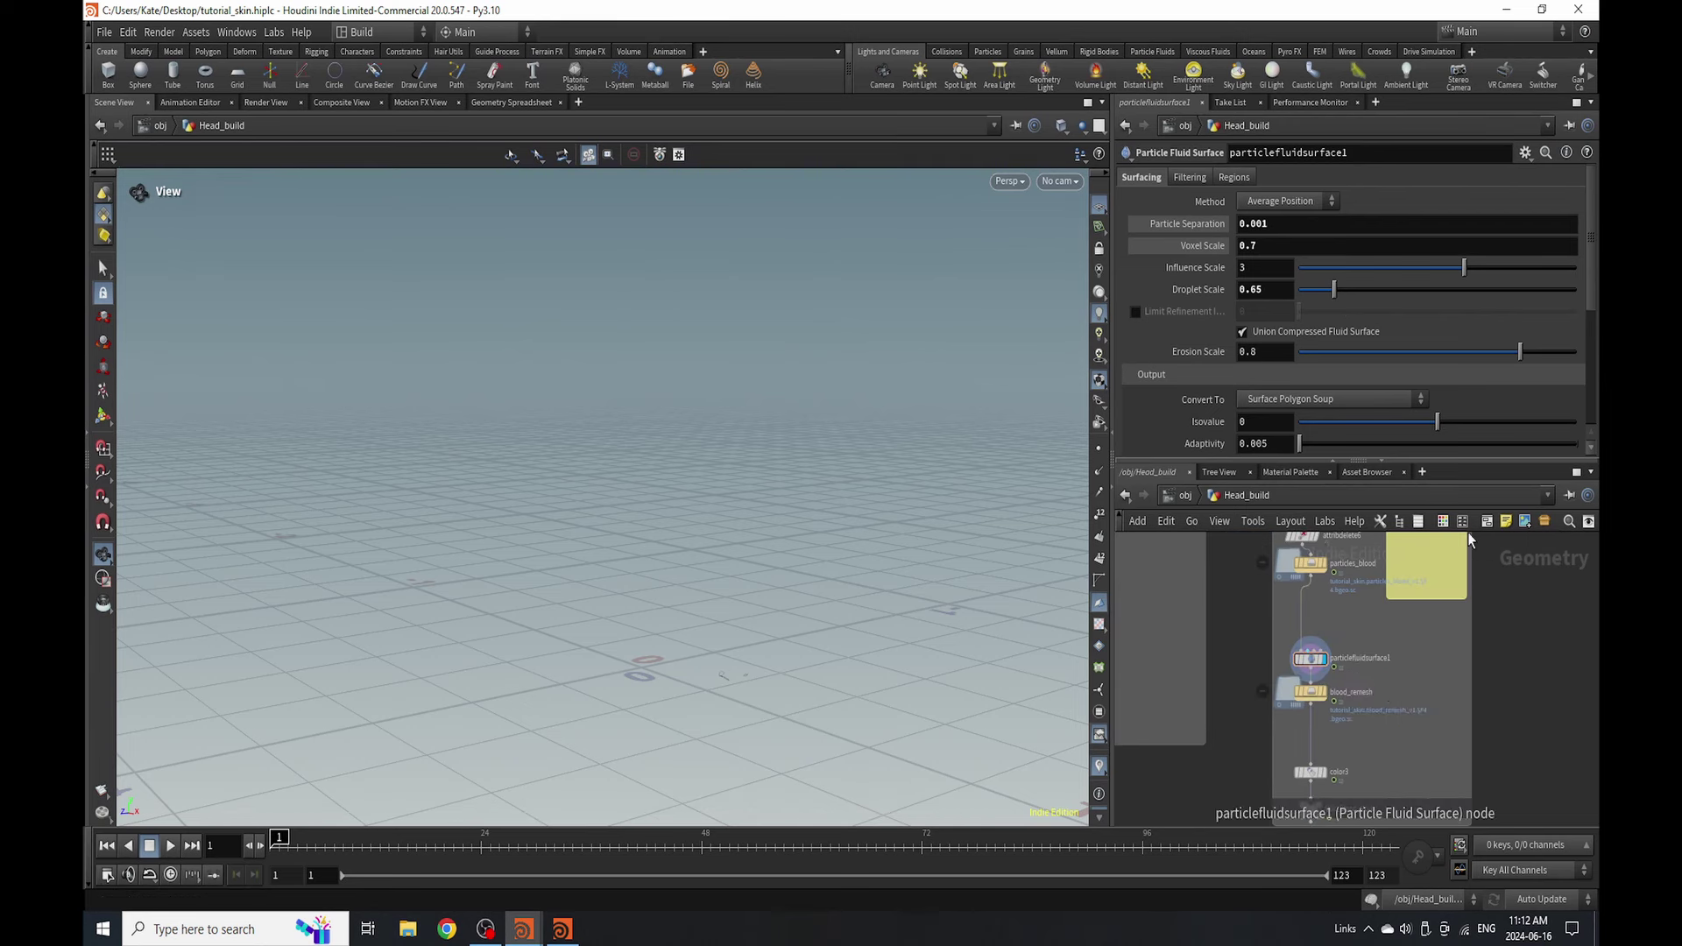
# - Give the Out_Blood_Pour null a yellow swatch from the node colour palette
pyautogui.click(1443, 522)
pyautogui.scroll(4, 1345, 776)
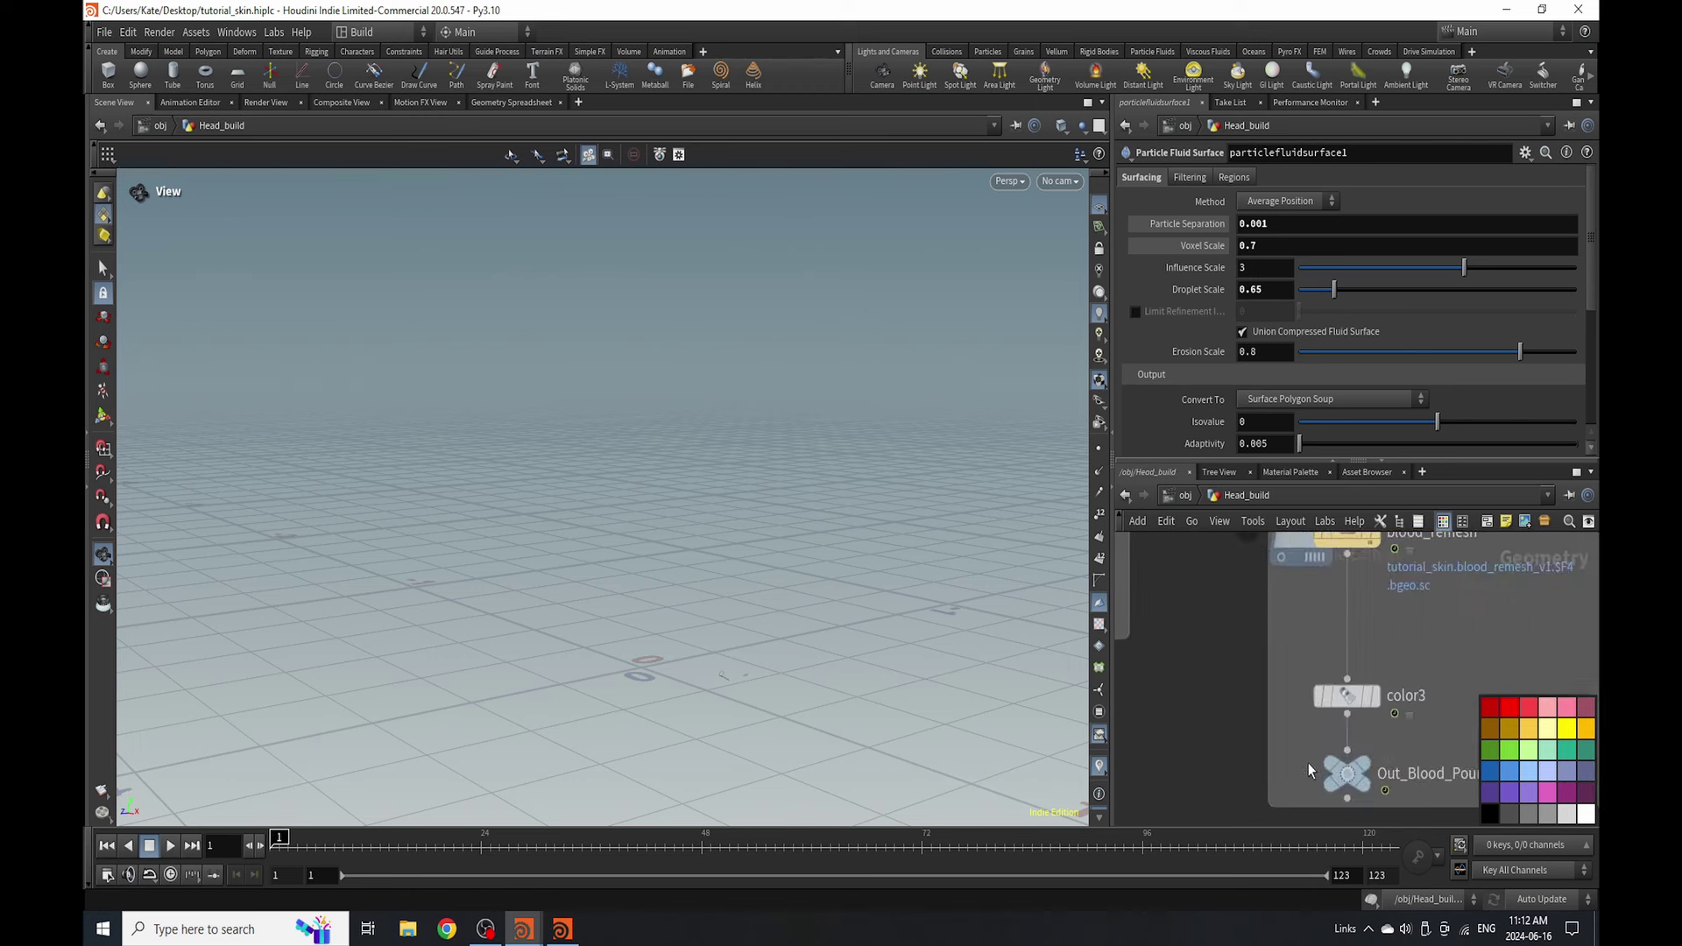
pyautogui.click(1345, 775)
pyautogui.click(1567, 729)
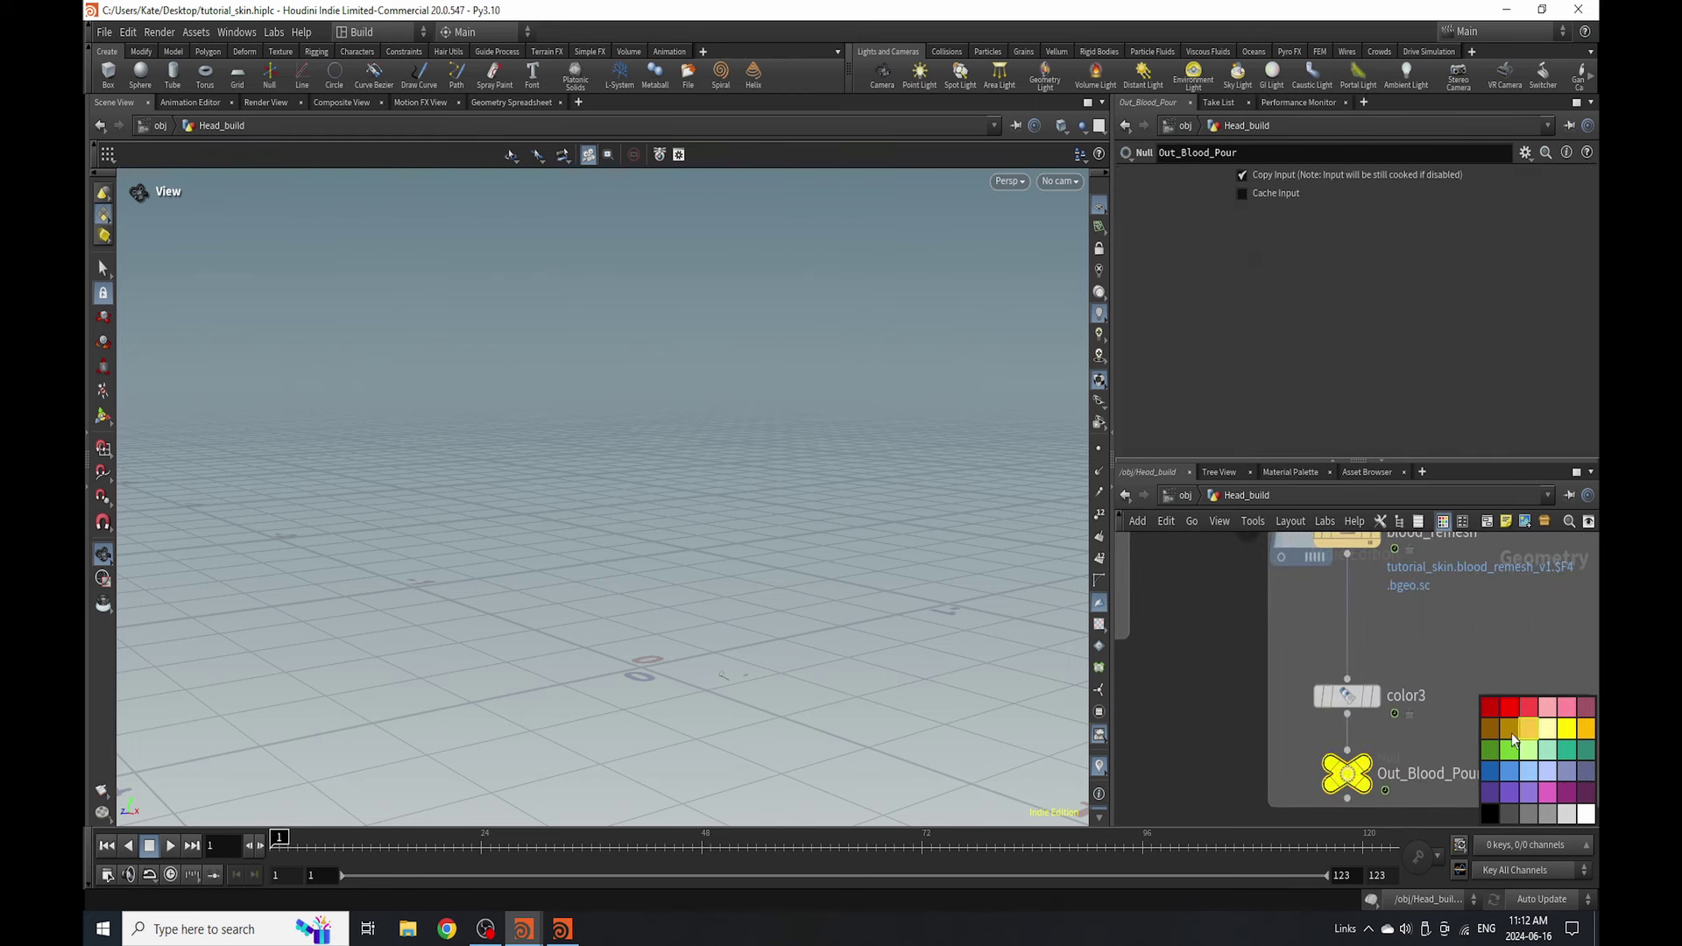
pyautogui.click(1444, 522)
pyautogui.scroll(-6, 1371, 738)
pyautogui.scroll(-3, 1371, 738)
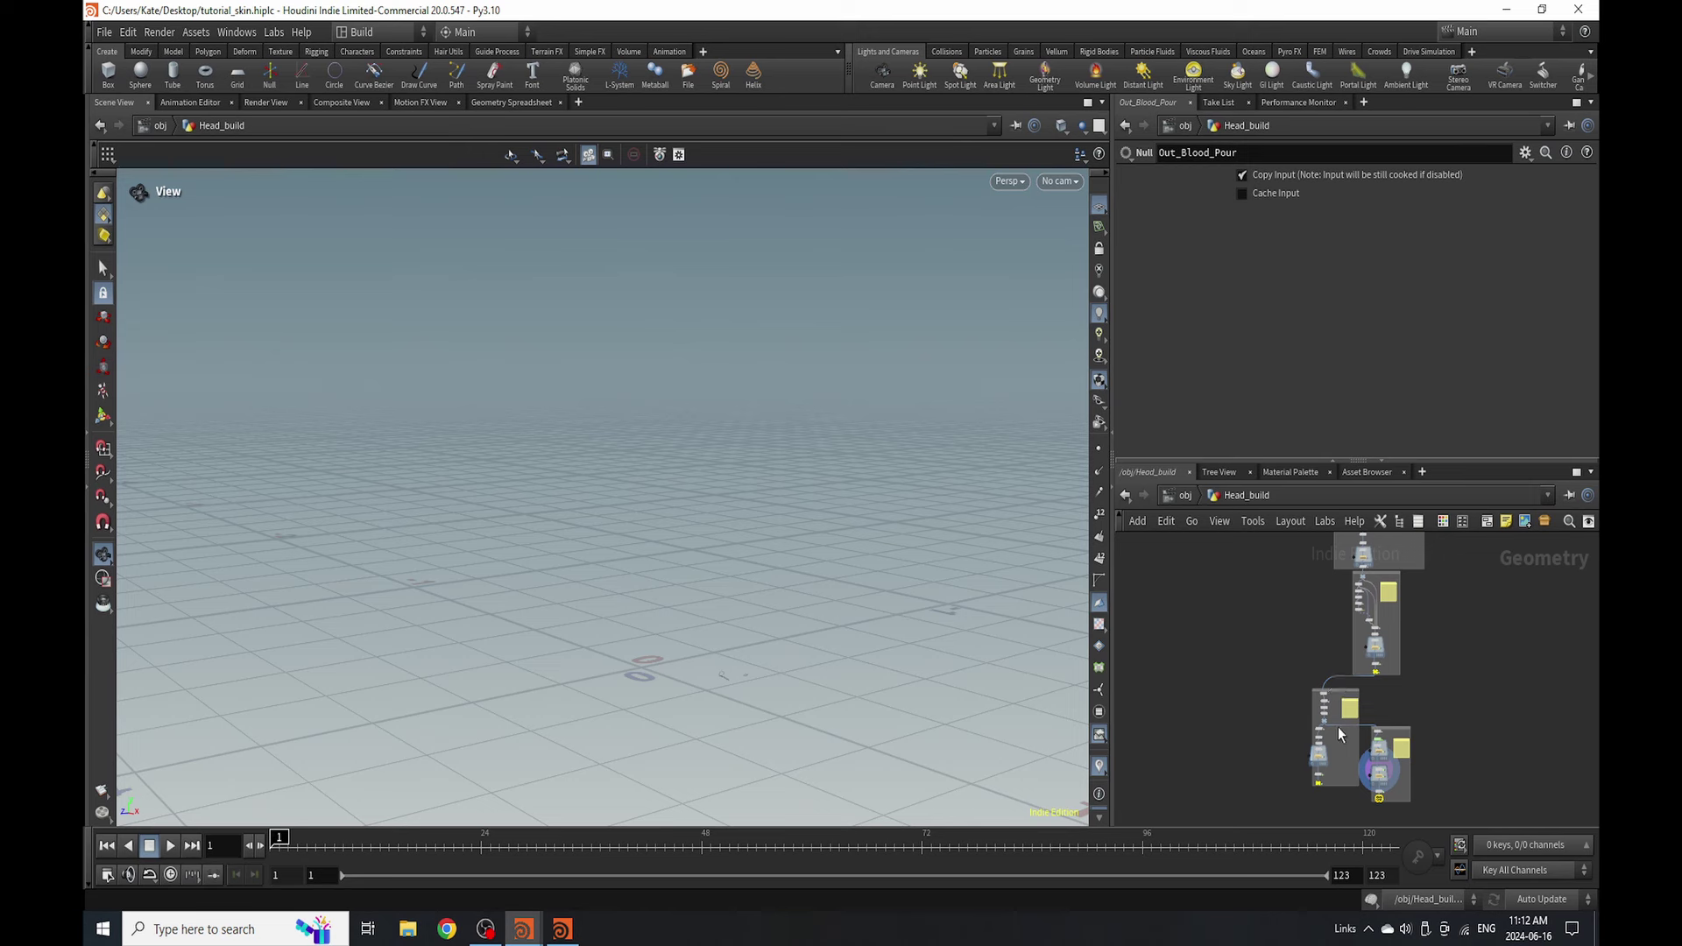
# - Move Base_Mesh left and shift the 20 nodes in both network boxes right and down
pyautogui.scroll(6, 1338, 692)
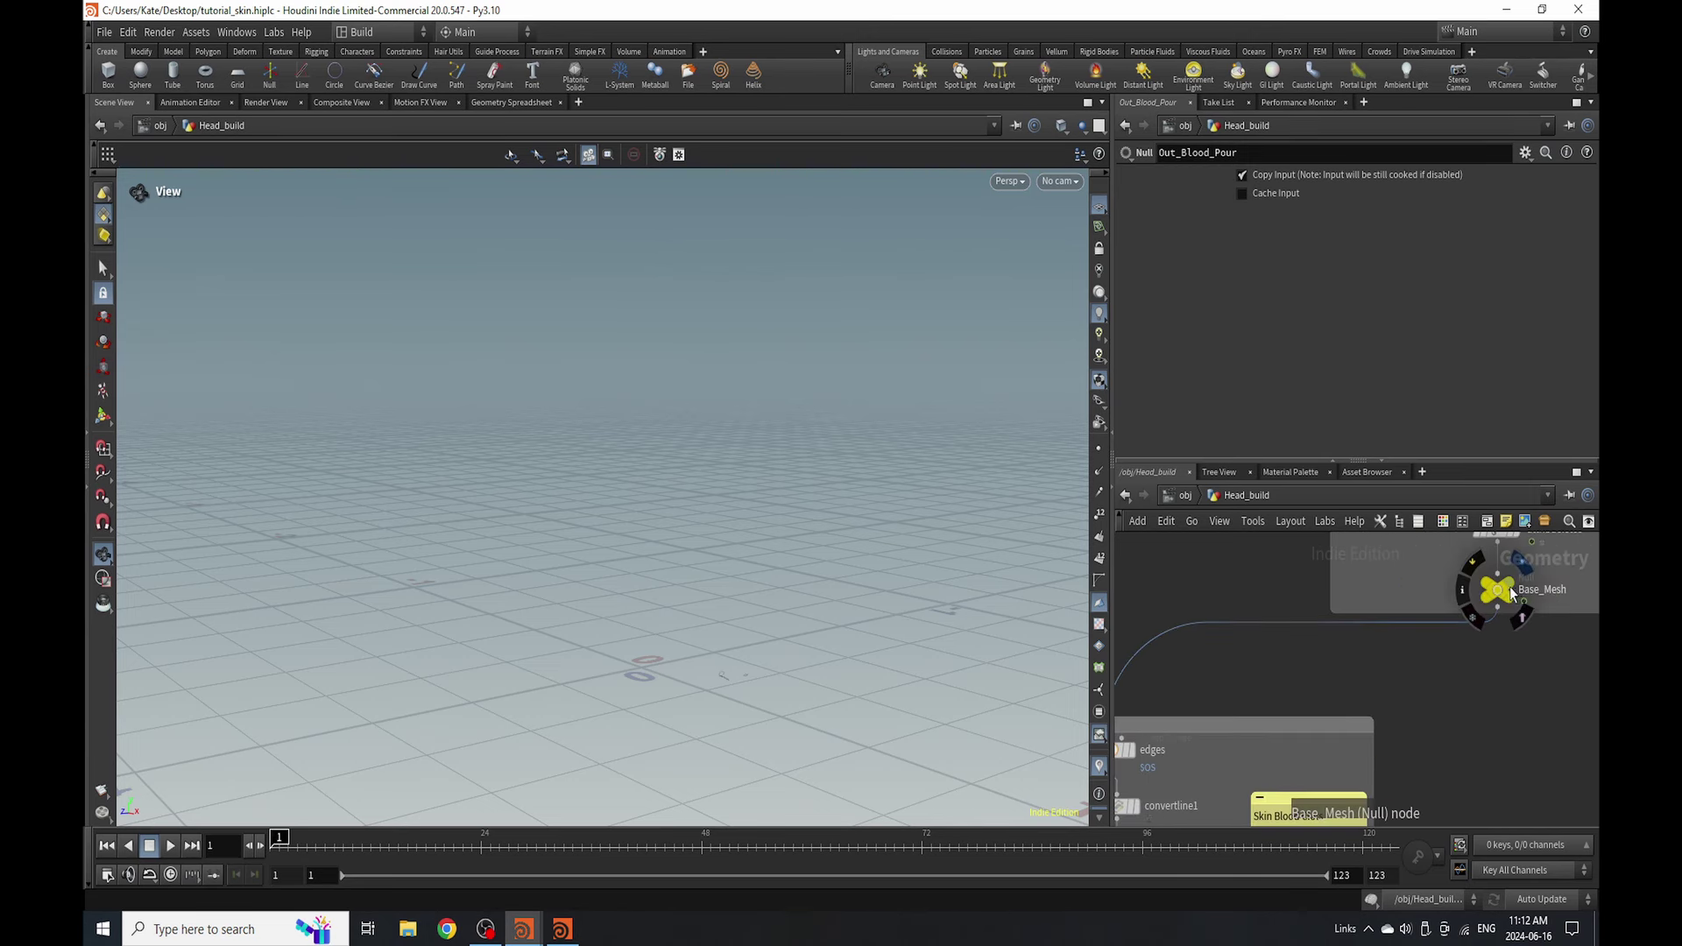
pyautogui.moveTo(1497, 590); pyautogui.dragTo(1382, 579)
pyautogui.scroll(-4, 1350, 571)
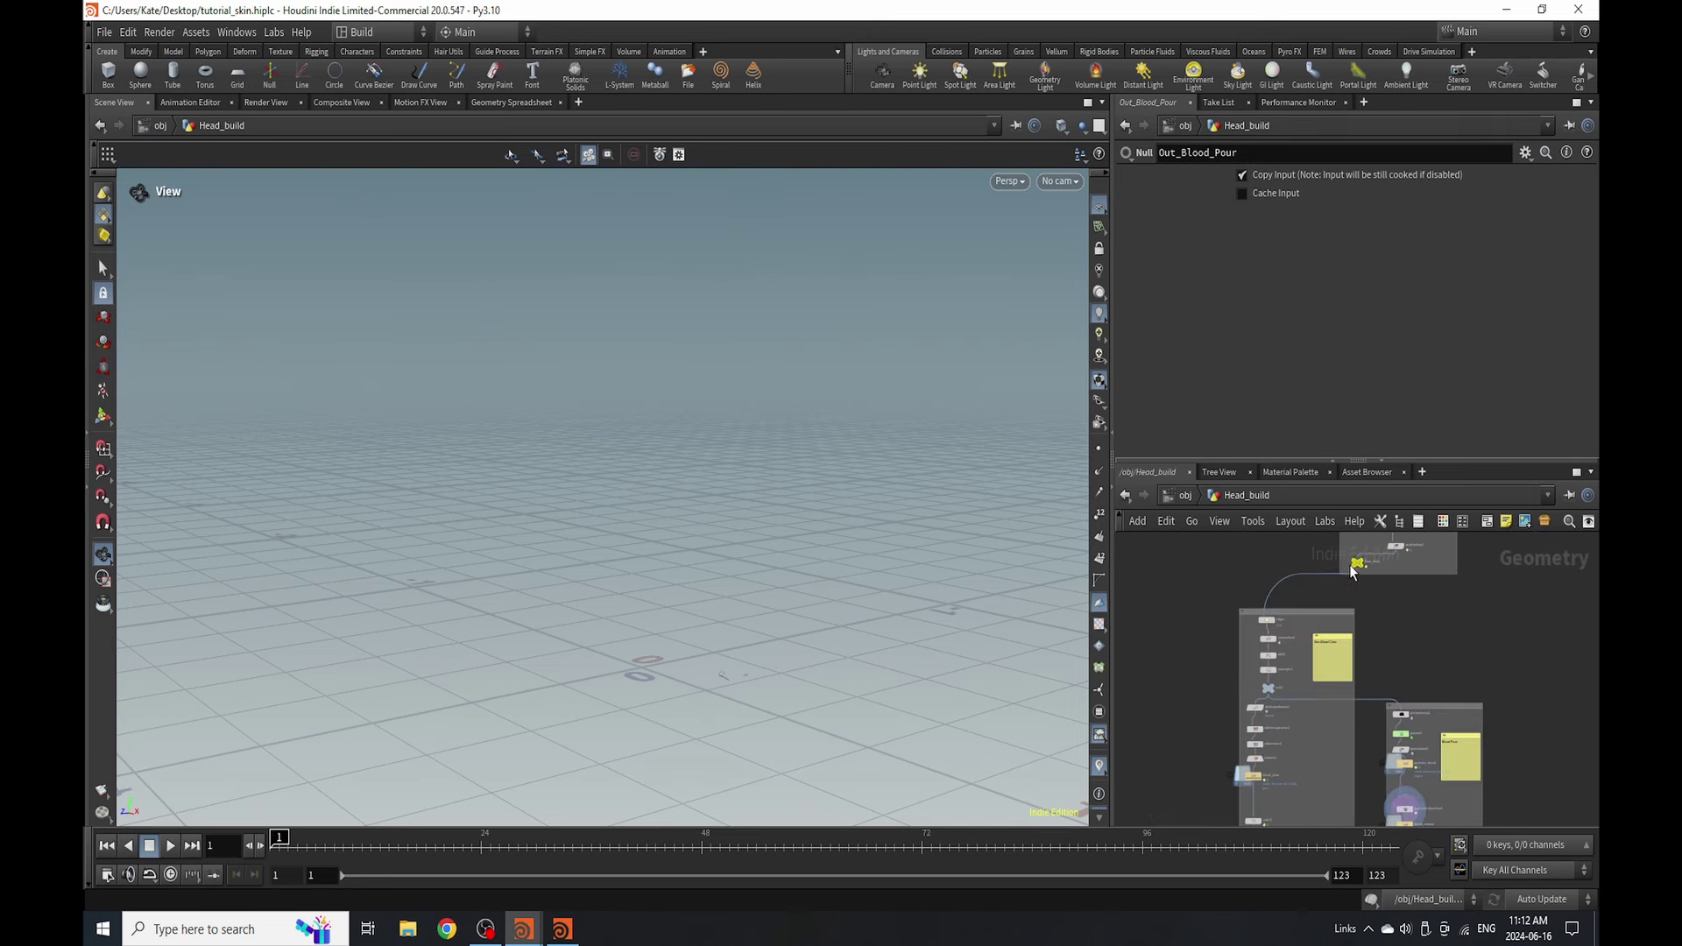
pyautogui.moveTo(1276, 596); pyautogui.dragTo(1481, 789)
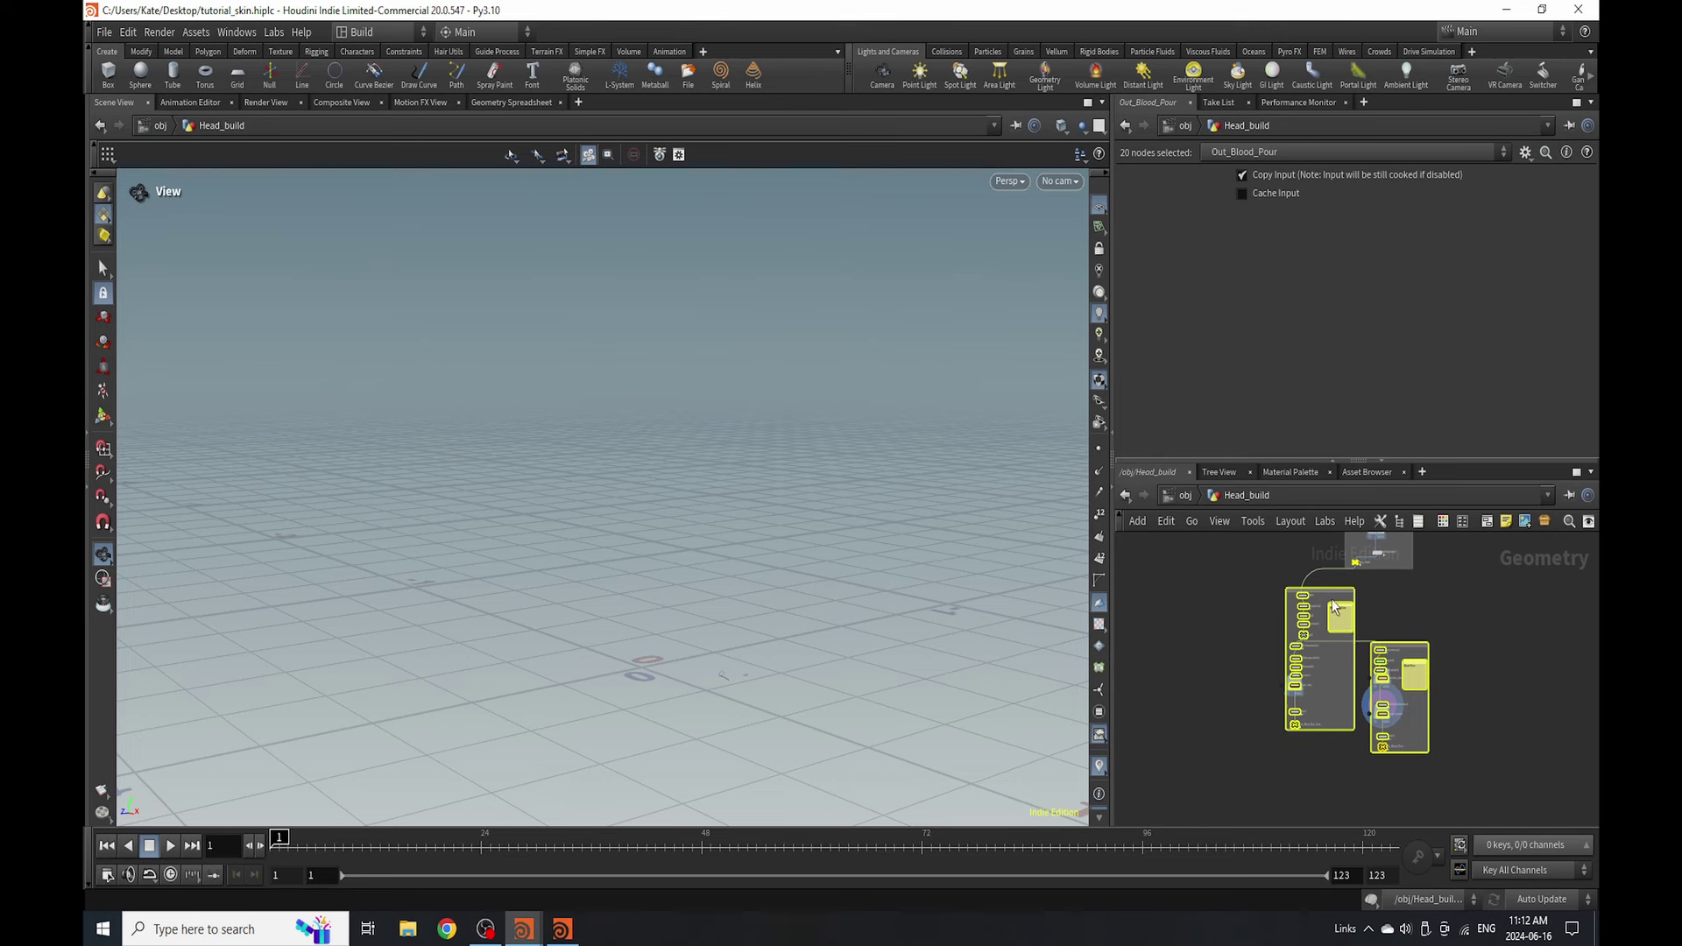
pyautogui.moveTo(1334, 606); pyautogui.dragTo(1388, 631)
# - Bring up the Tab node menu beside Base_Mesh
pyautogui.scroll(4, 1313, 587)
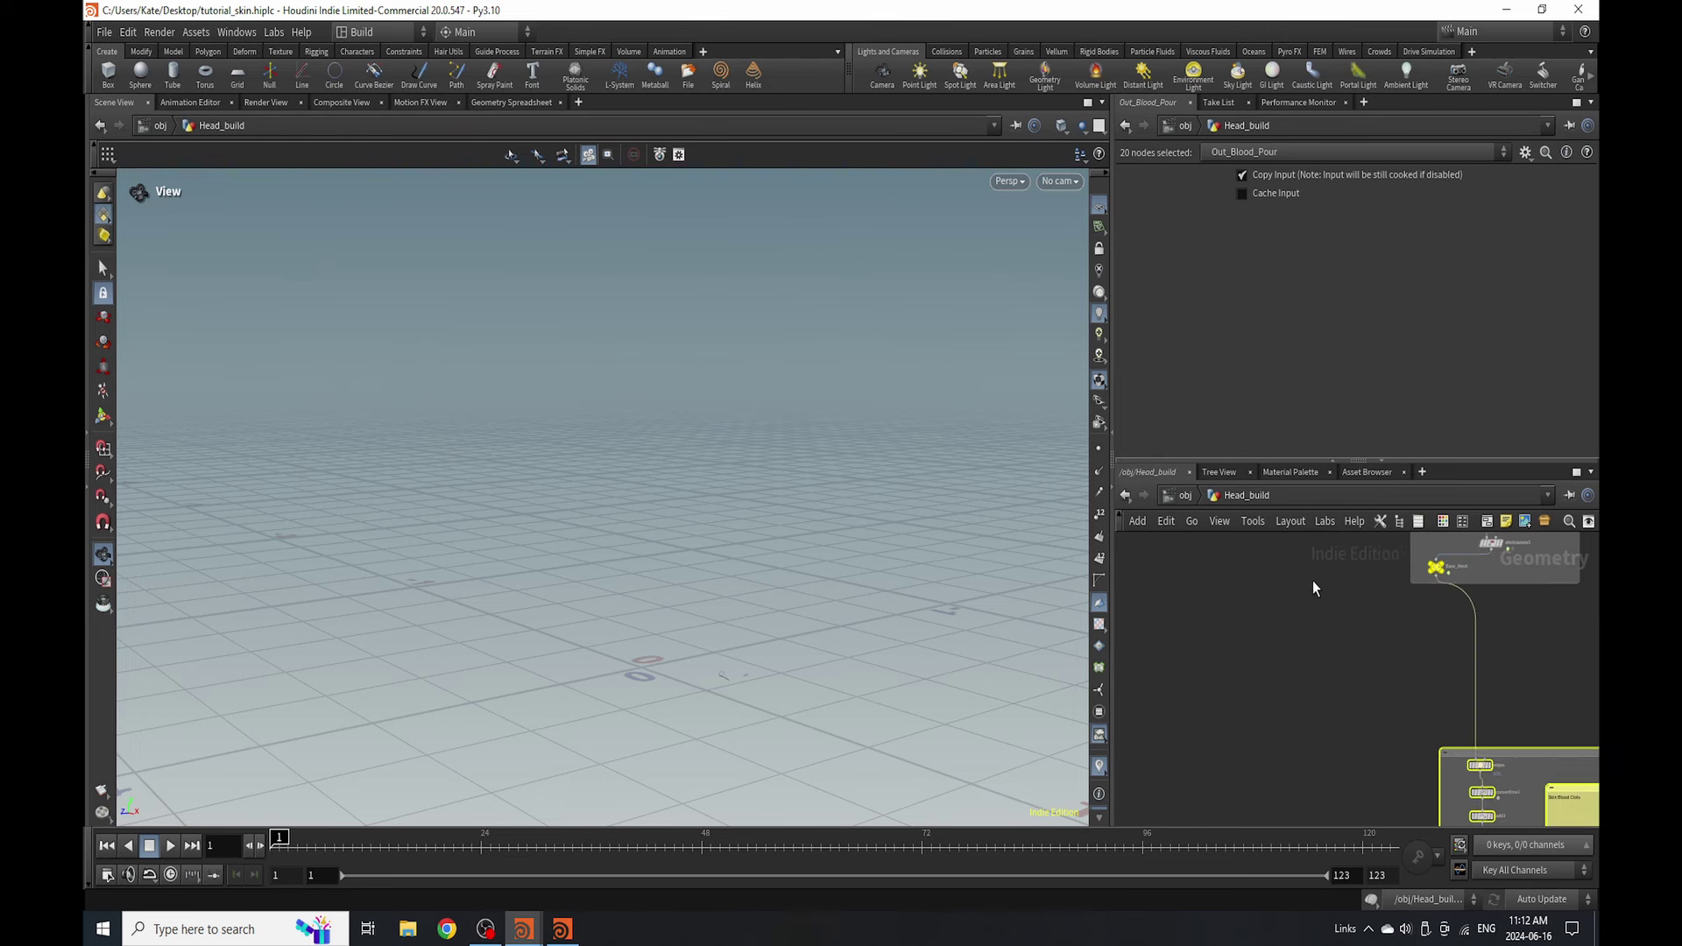
pyautogui.scroll(2, 1312, 587)
pyautogui.press('Tab')
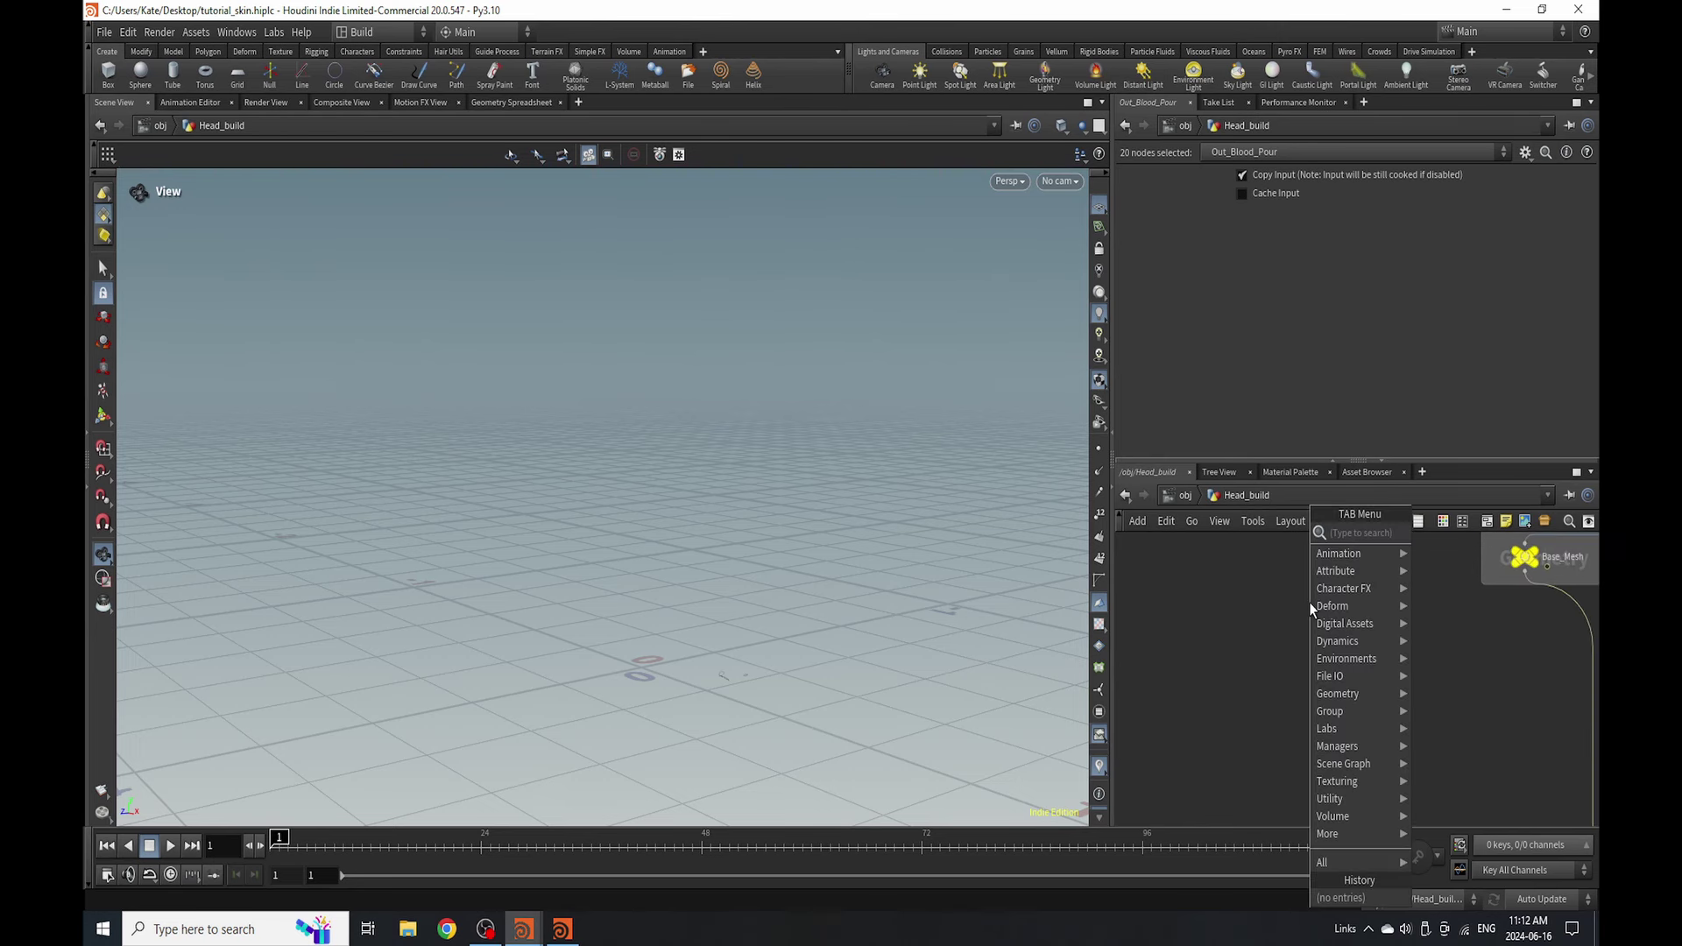
# - Add a For-Each Number block by searching 'for', then deselect the new loop nodes
pyautogui.write('for')
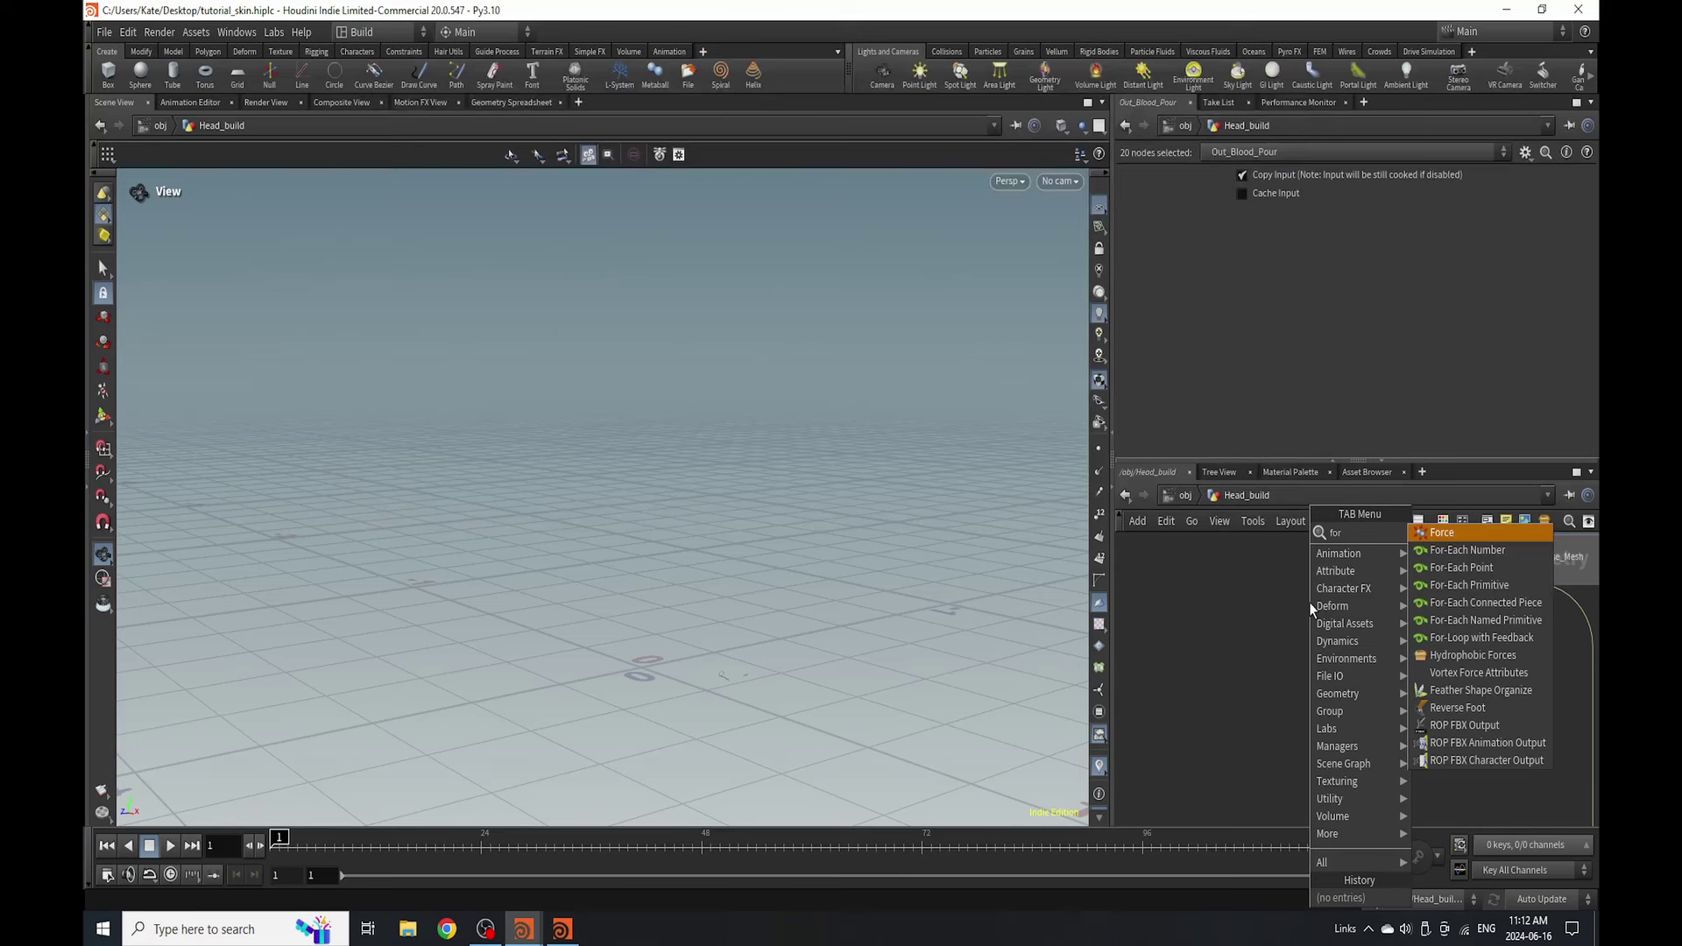
pyautogui.click(1516, 549)
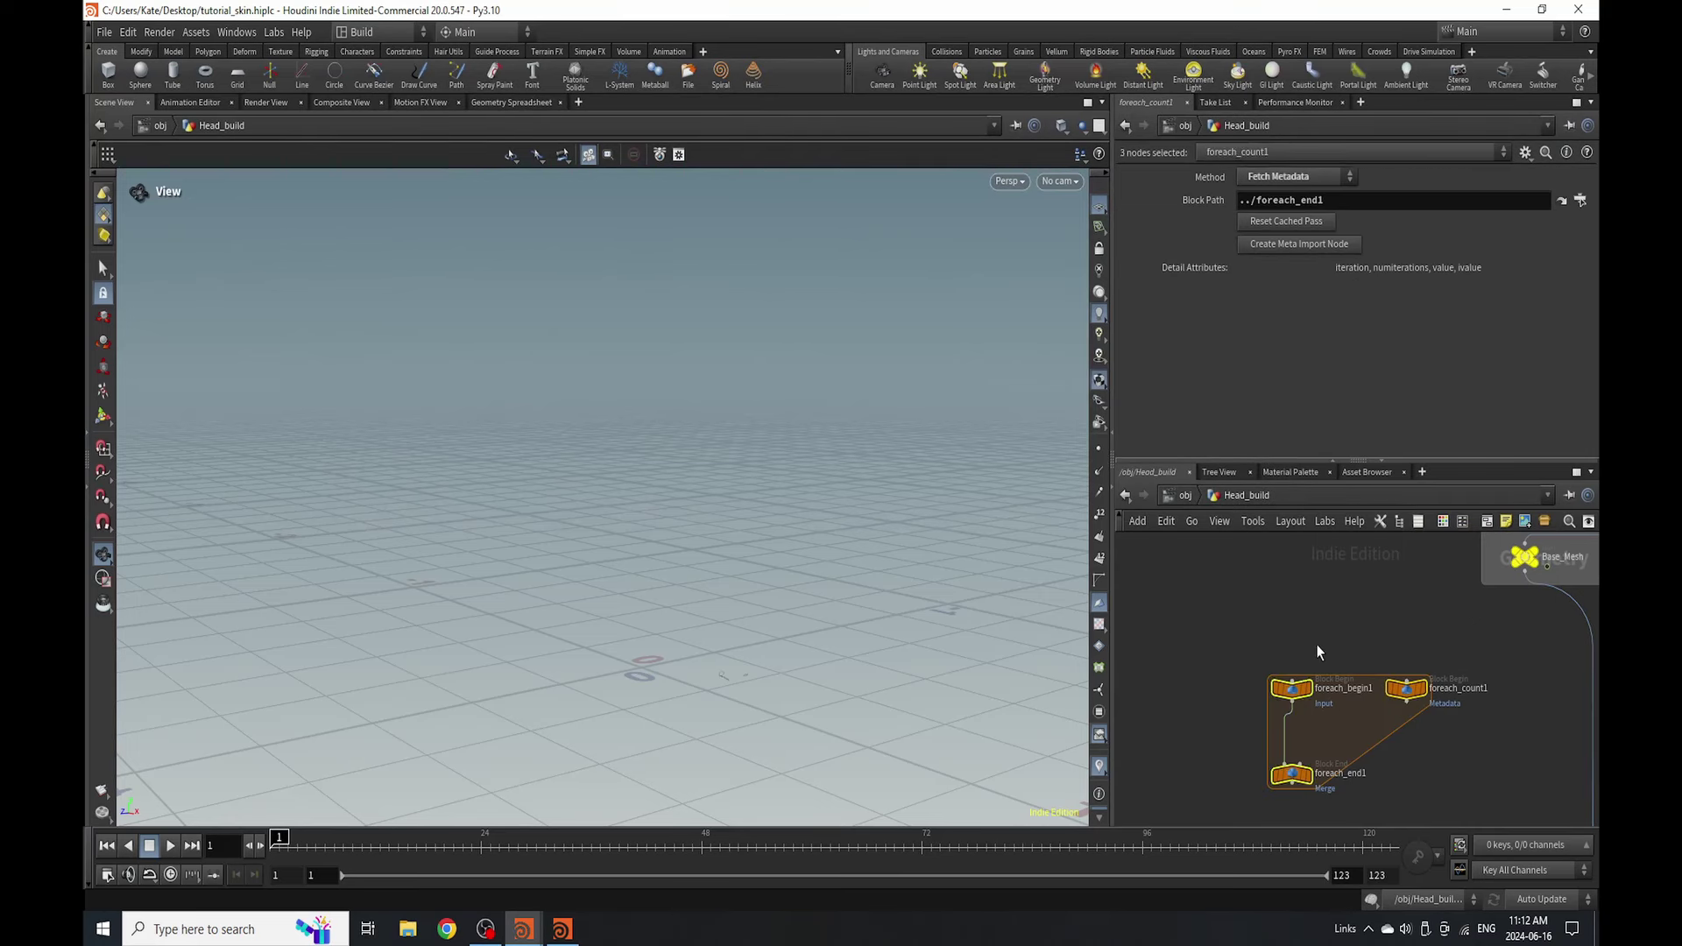
pyautogui.click(1346, 593)
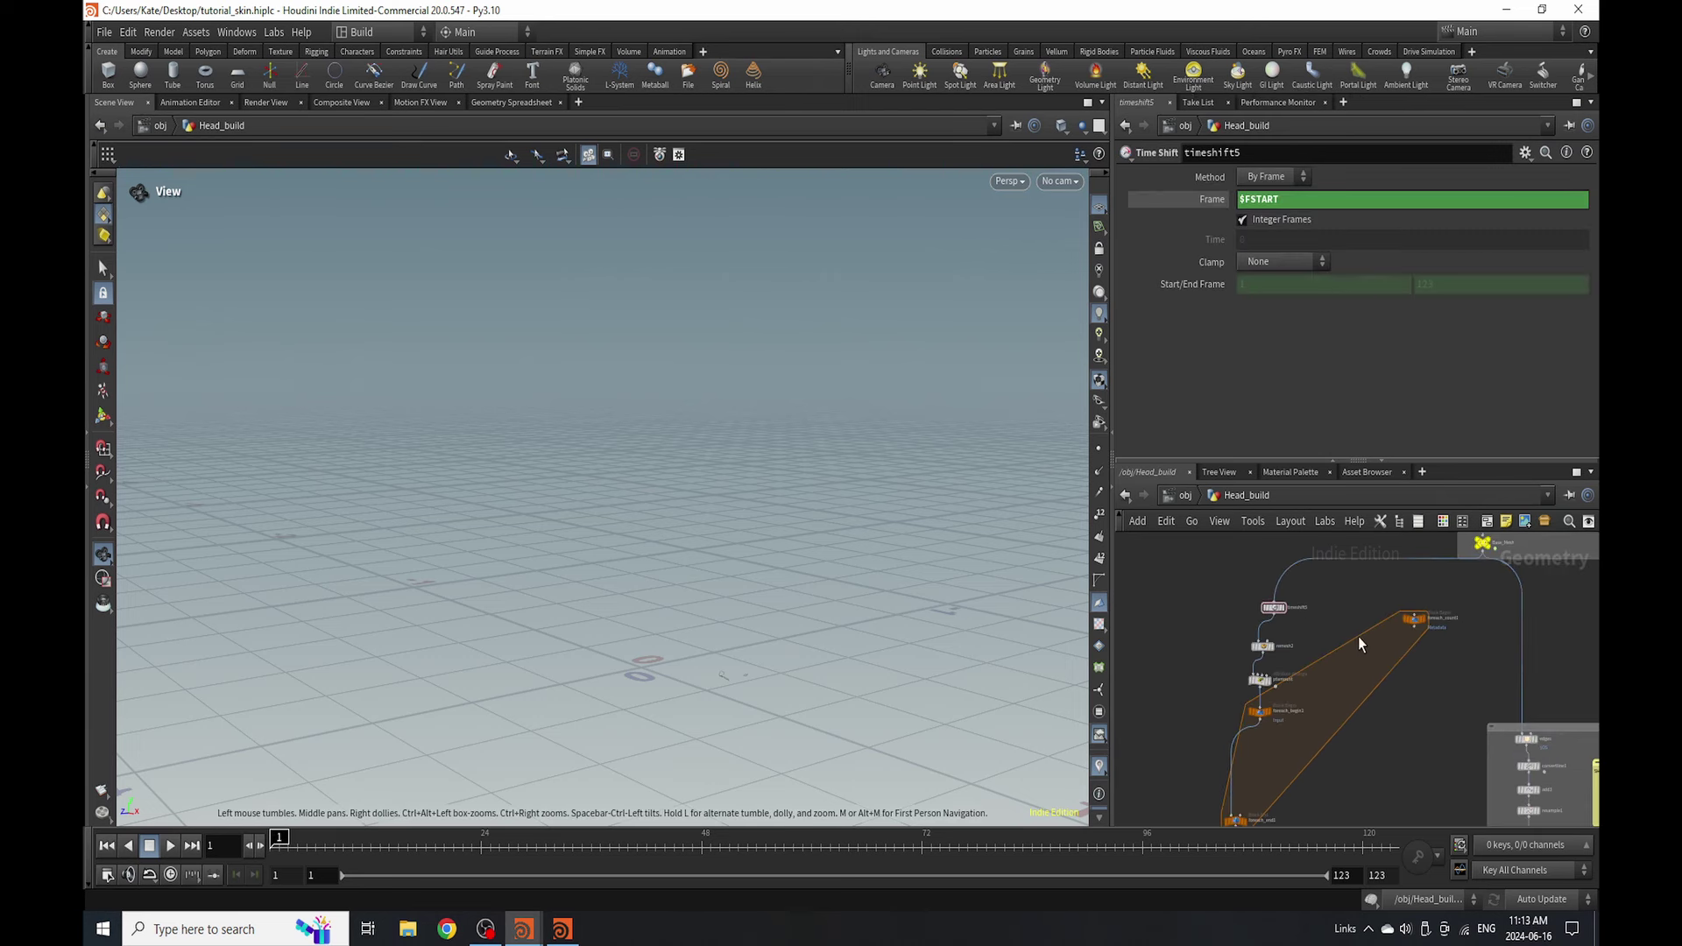
pyautogui.scroll(-2, 1220, 666)
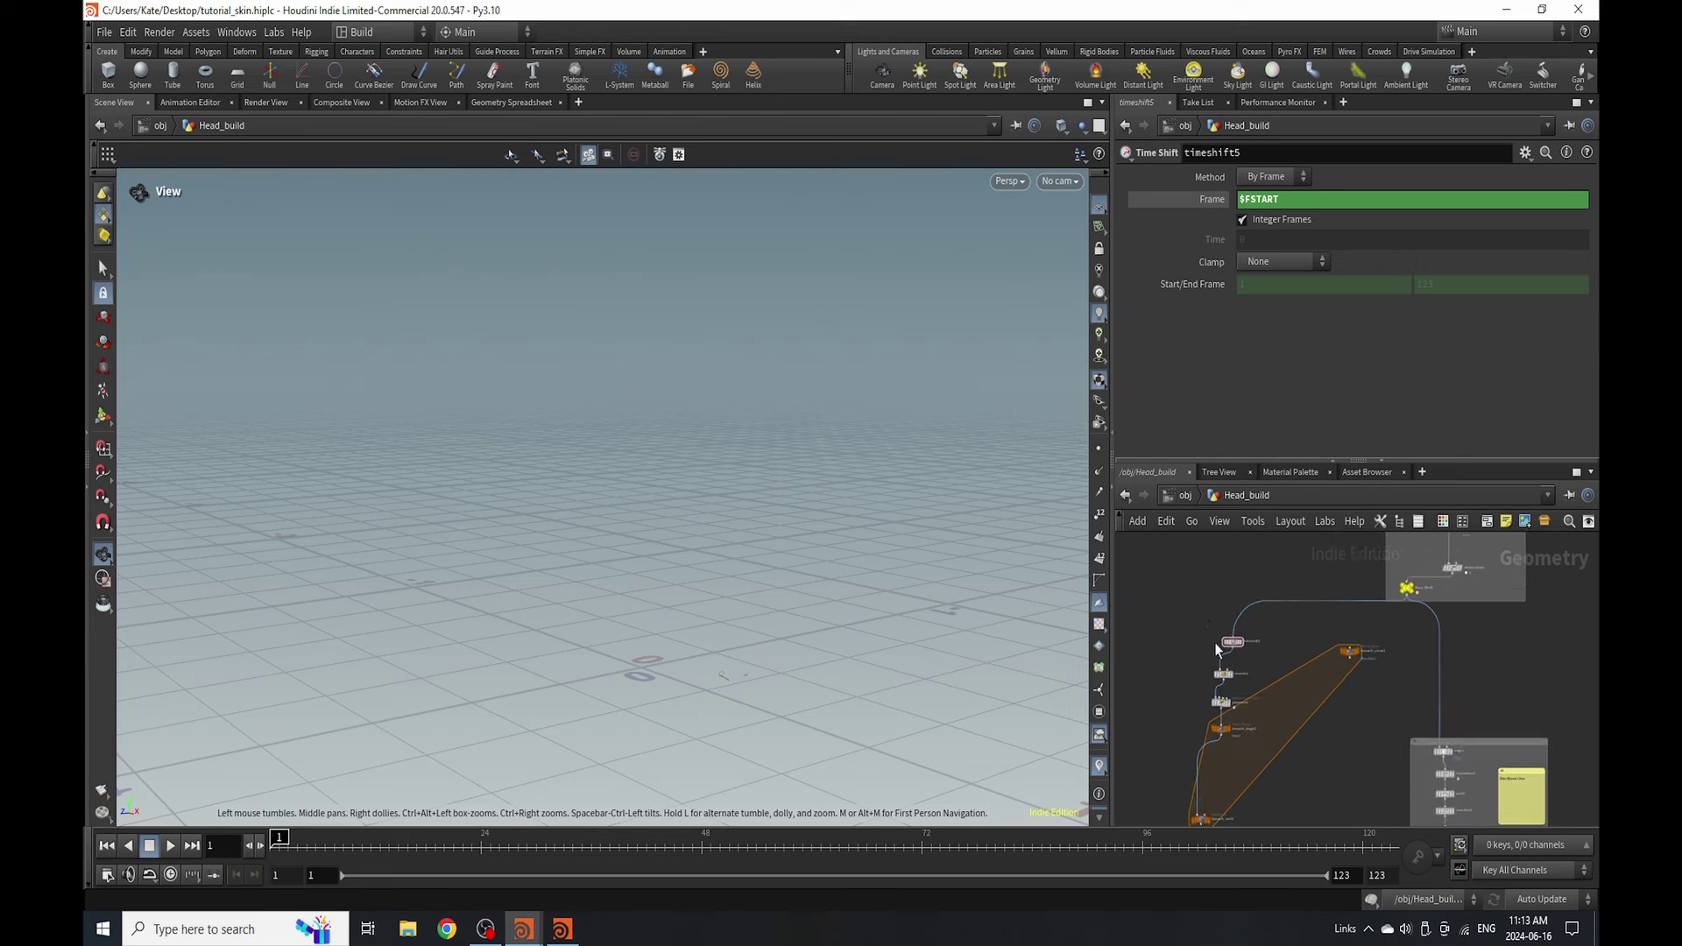
pyautogui.scroll(3, 1208, 701)
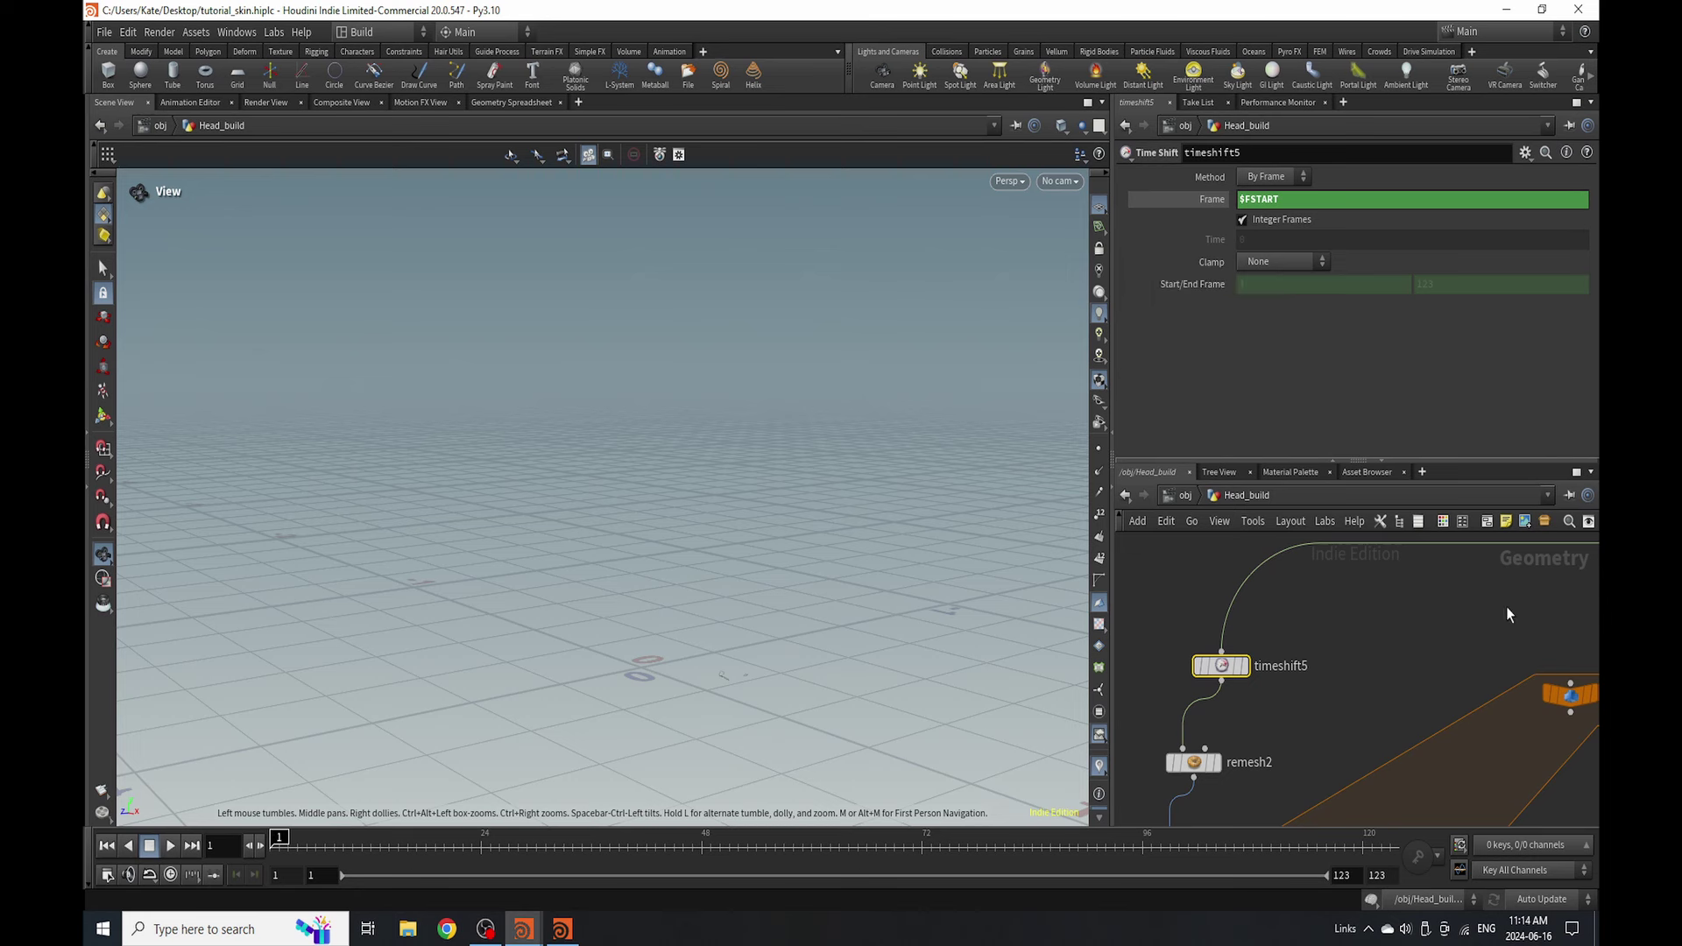
# - Display the remesh2 result and orbit the head to a profile view
pyautogui.click(1216, 769)
pyautogui.moveTo(732, 431); pyautogui.dragTo(684, 396)
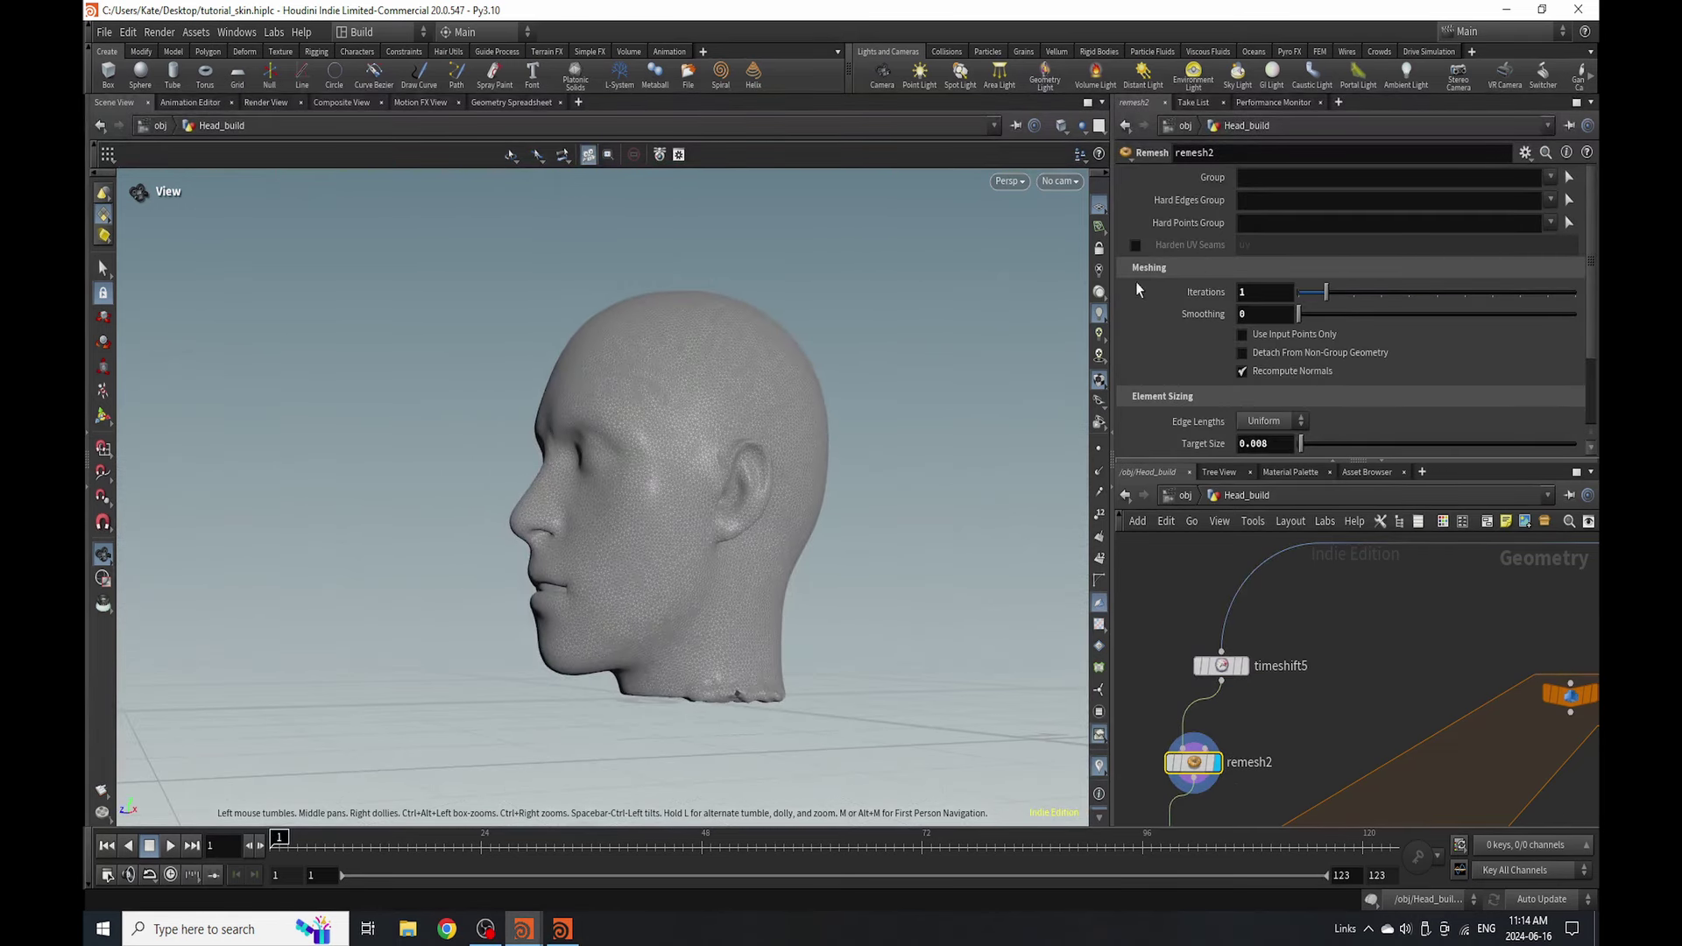
pyautogui.scroll(-5, 1300, 692)
pyautogui.scroll(5, 1300, 692)
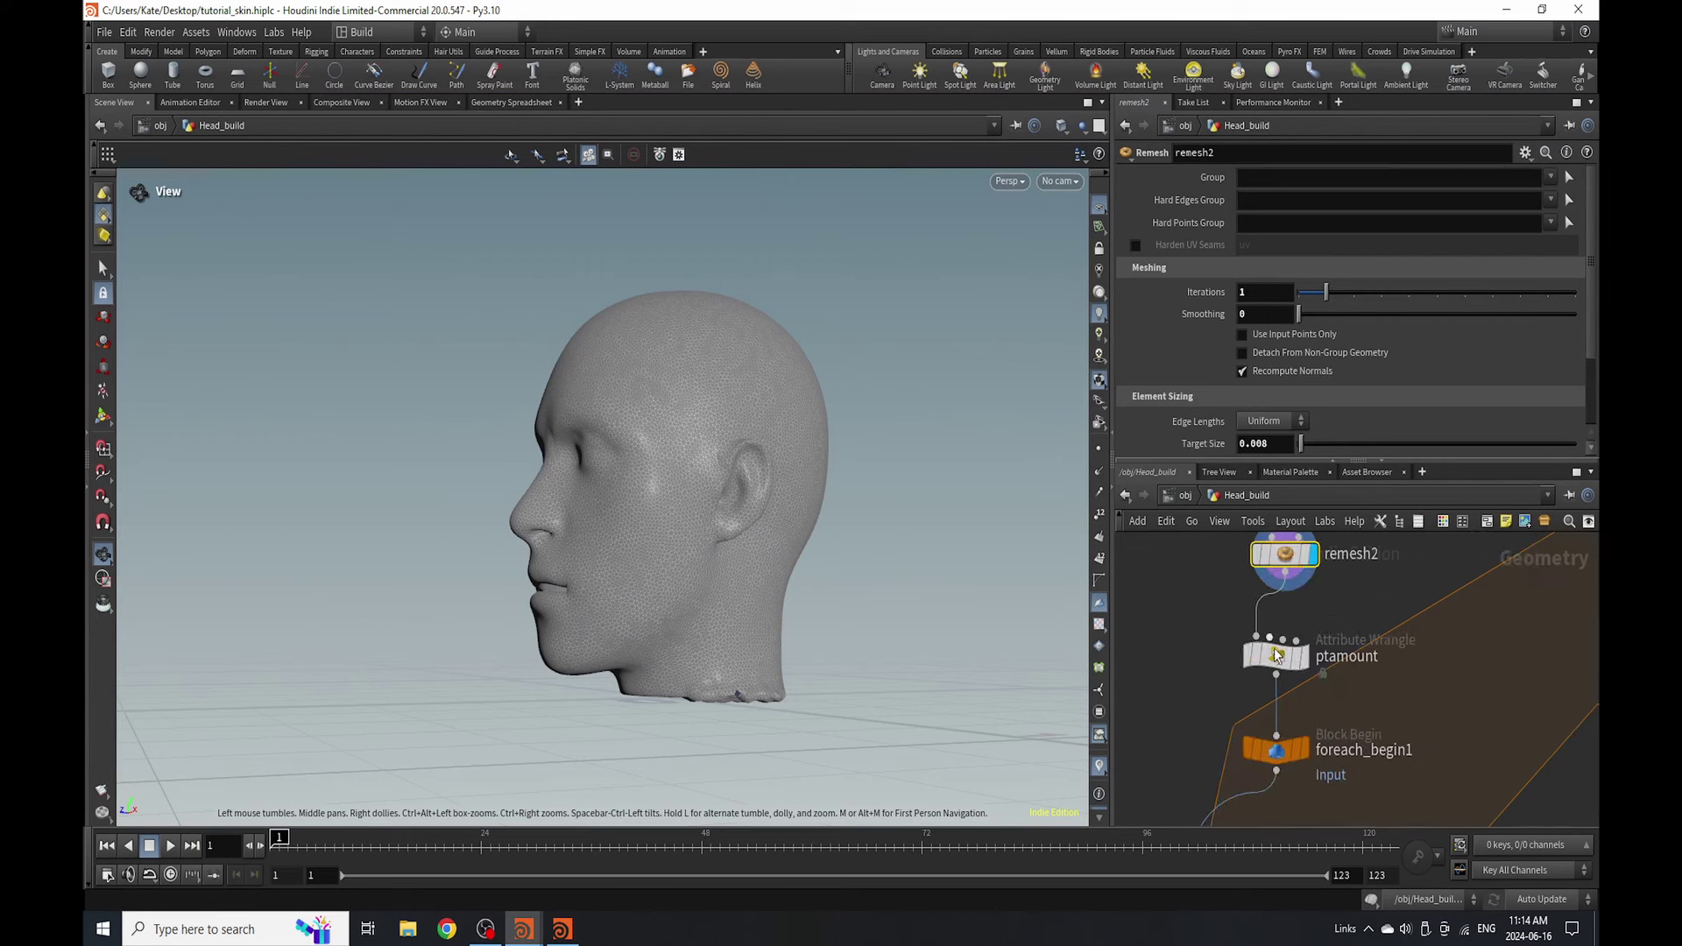
# - Inspect the settings of the ptamount wrangle and foreach_begin1
pyautogui.click(1276, 655)
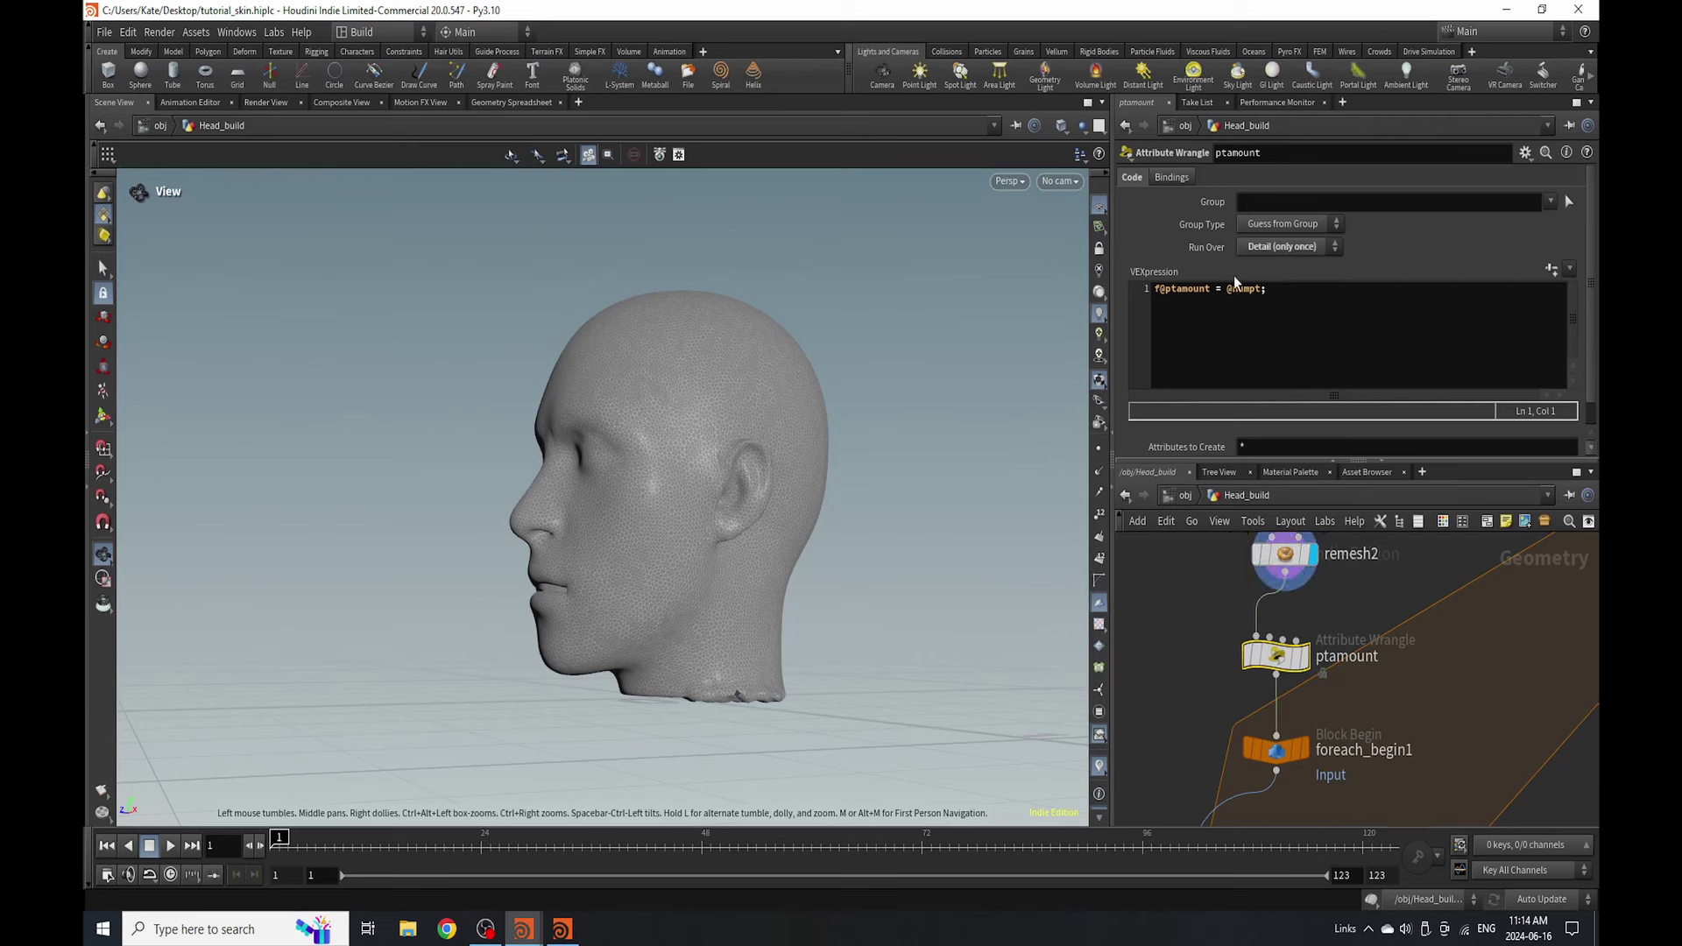
pyautogui.scroll(-2, 1334, 573)
pyautogui.moveTo(1300, 794); pyautogui.dragTo(1300, 699, button='middle')
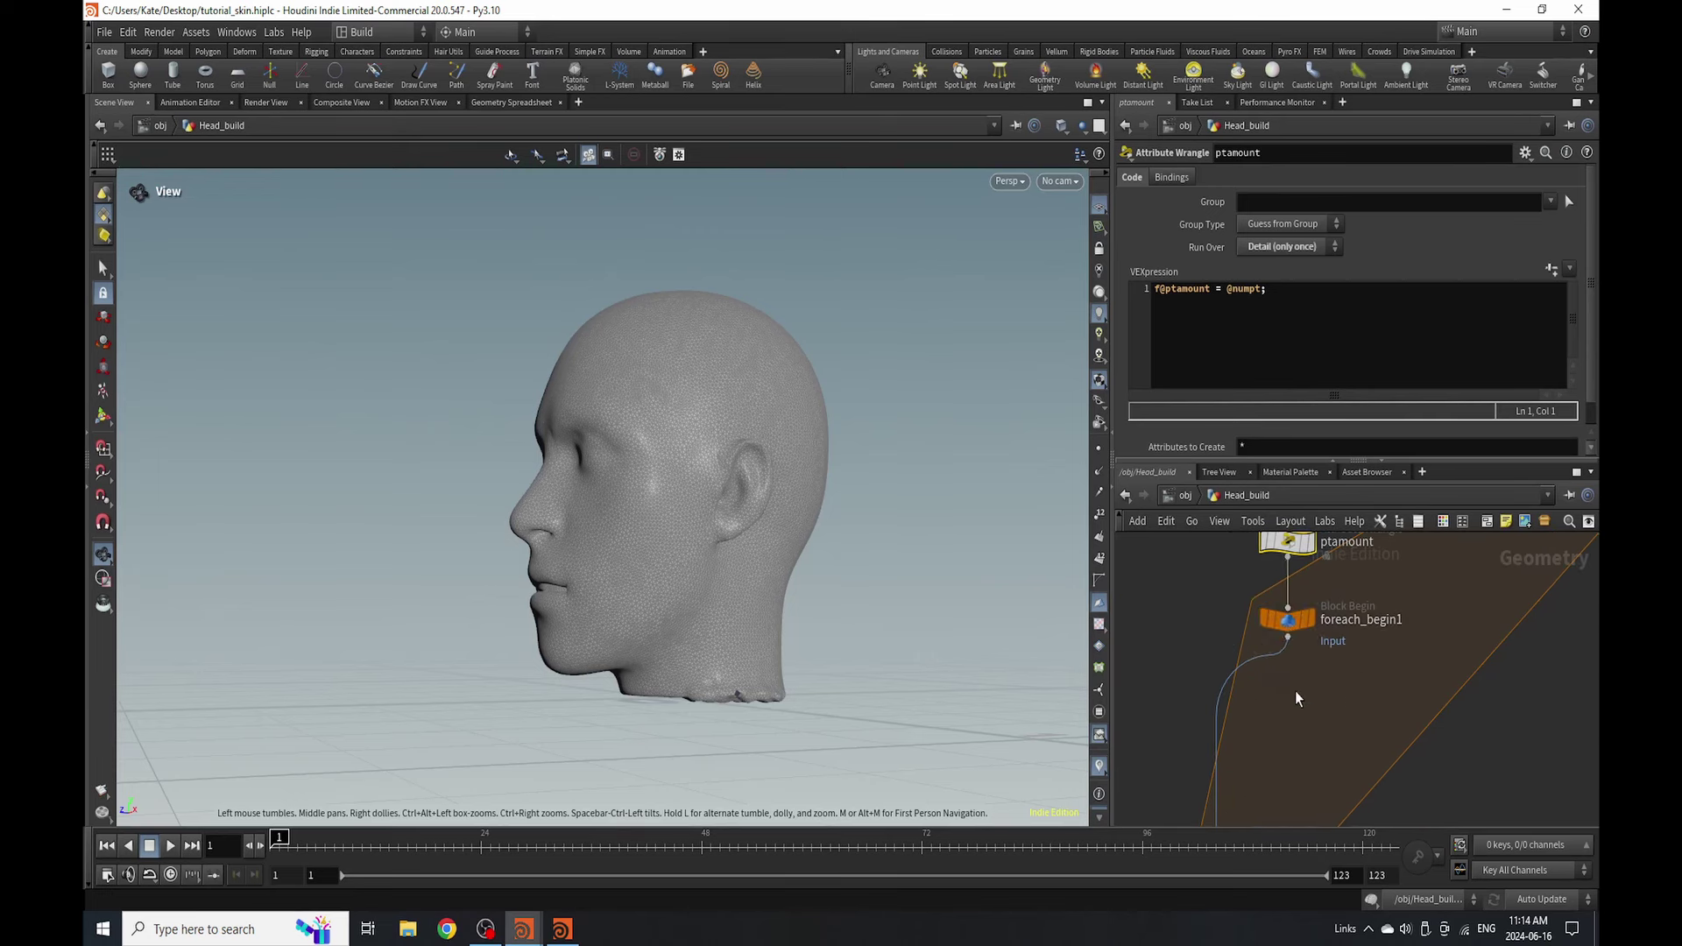
pyautogui.click(1287, 619)
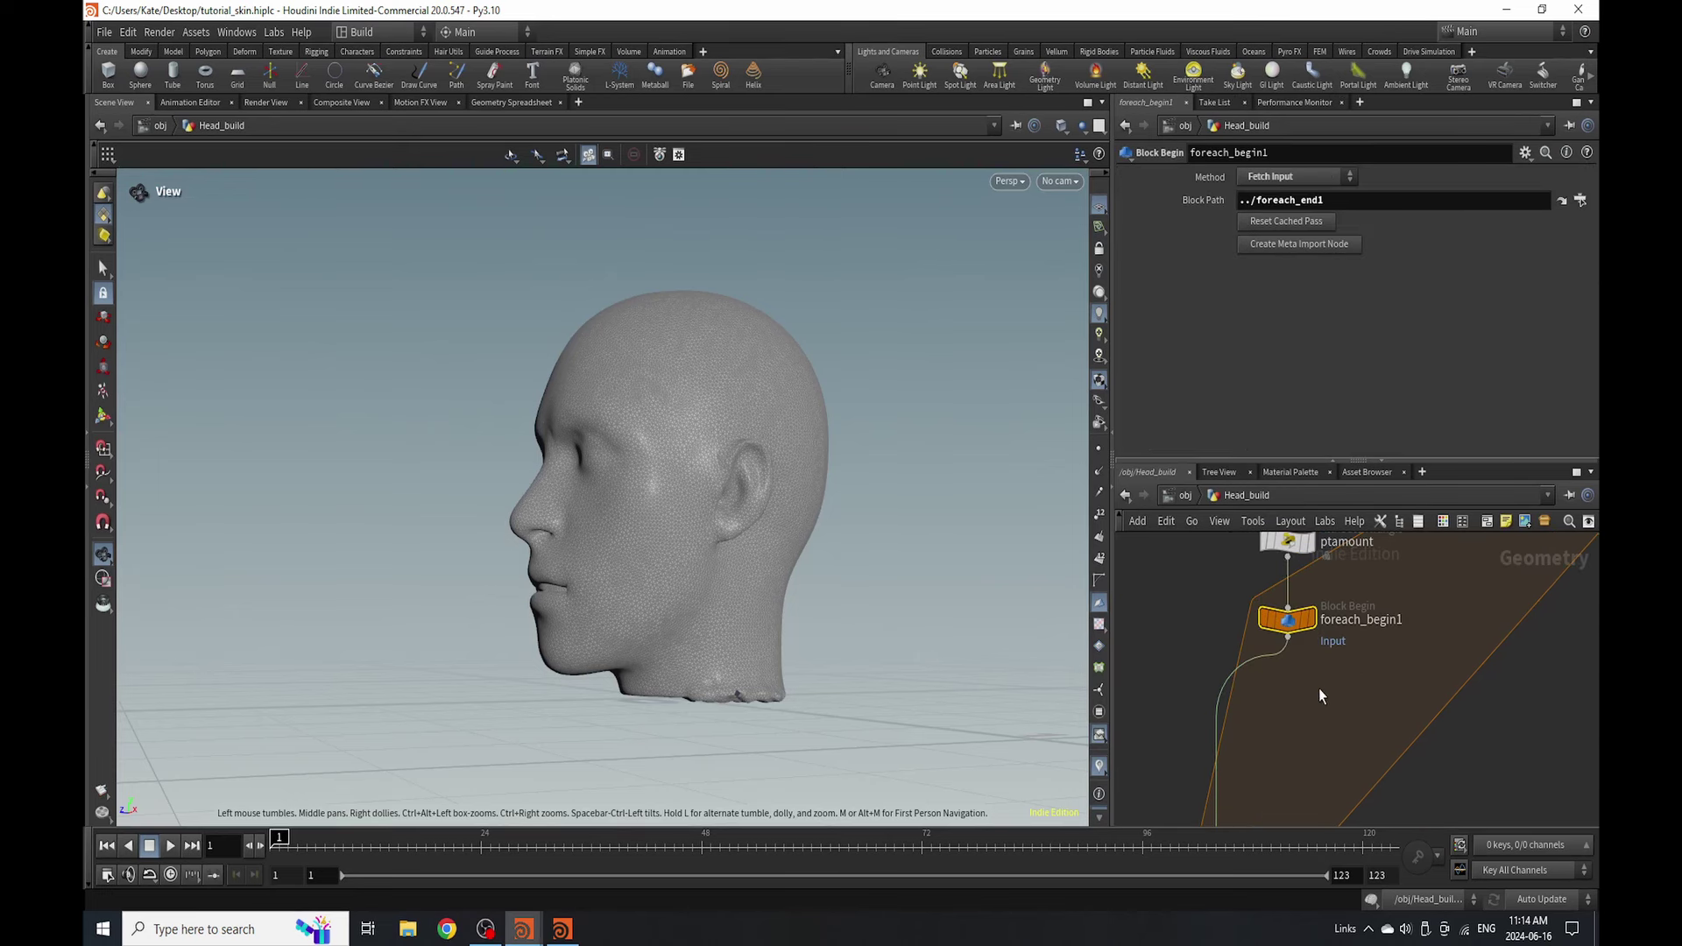
# - Paste the four copied scatter nodes and move foreach_count1 level with foreach_begin1
pyautogui.scroll(-2, 1278, 702)
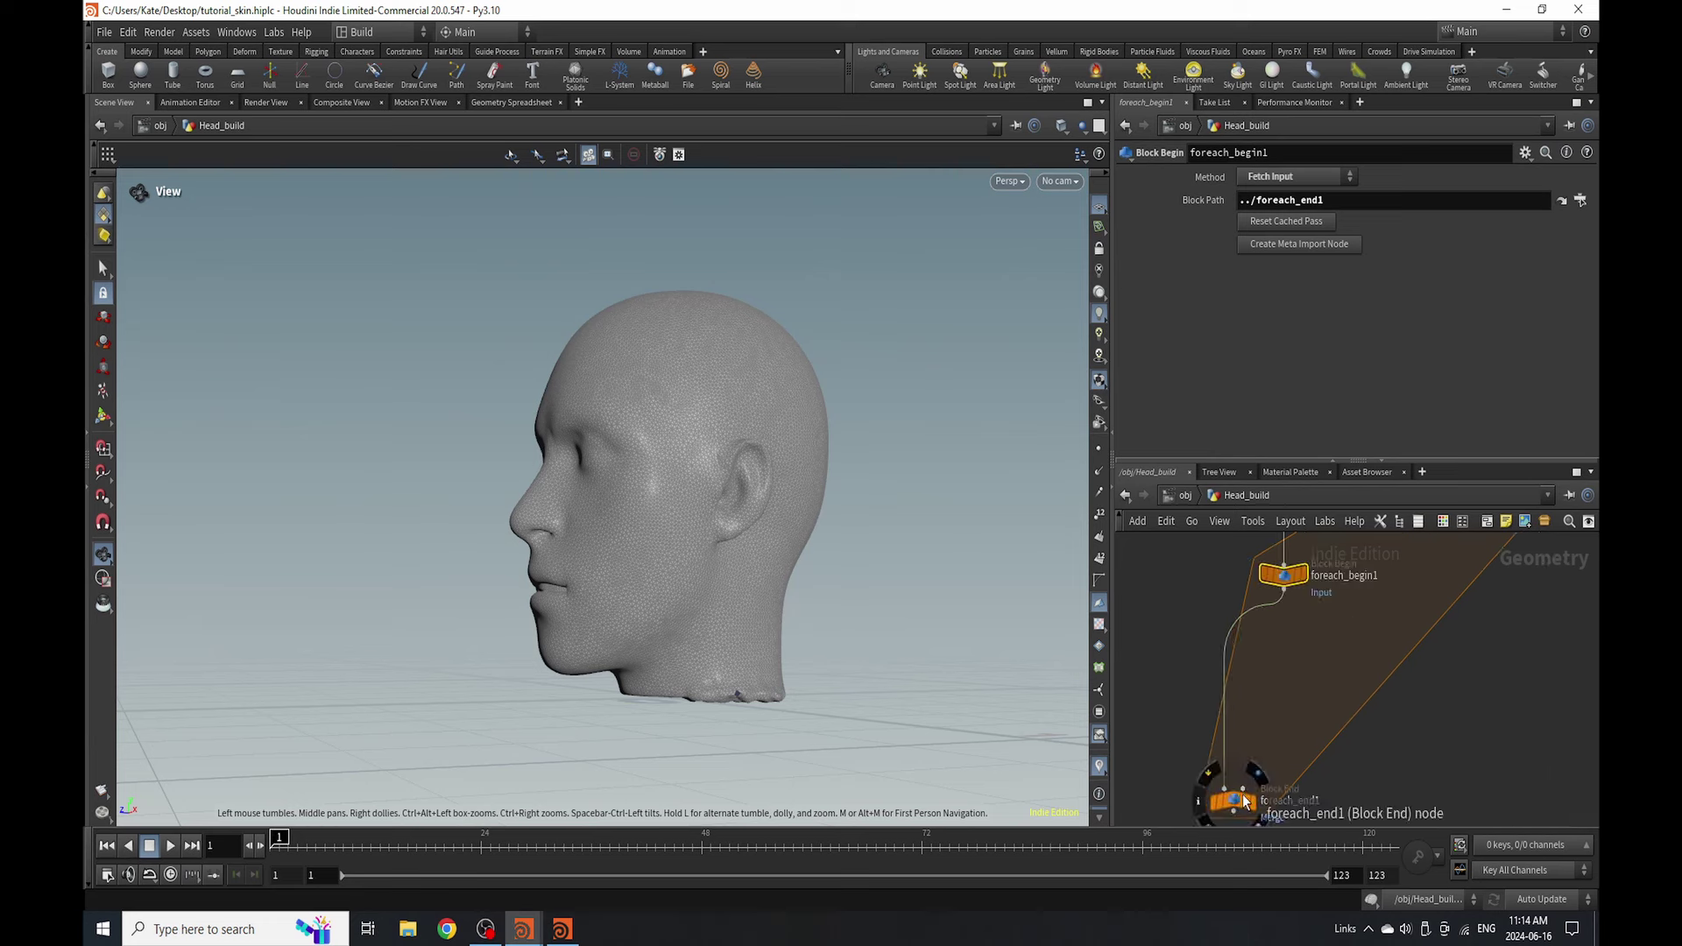
pyautogui.scroll(-2, 1266, 701)
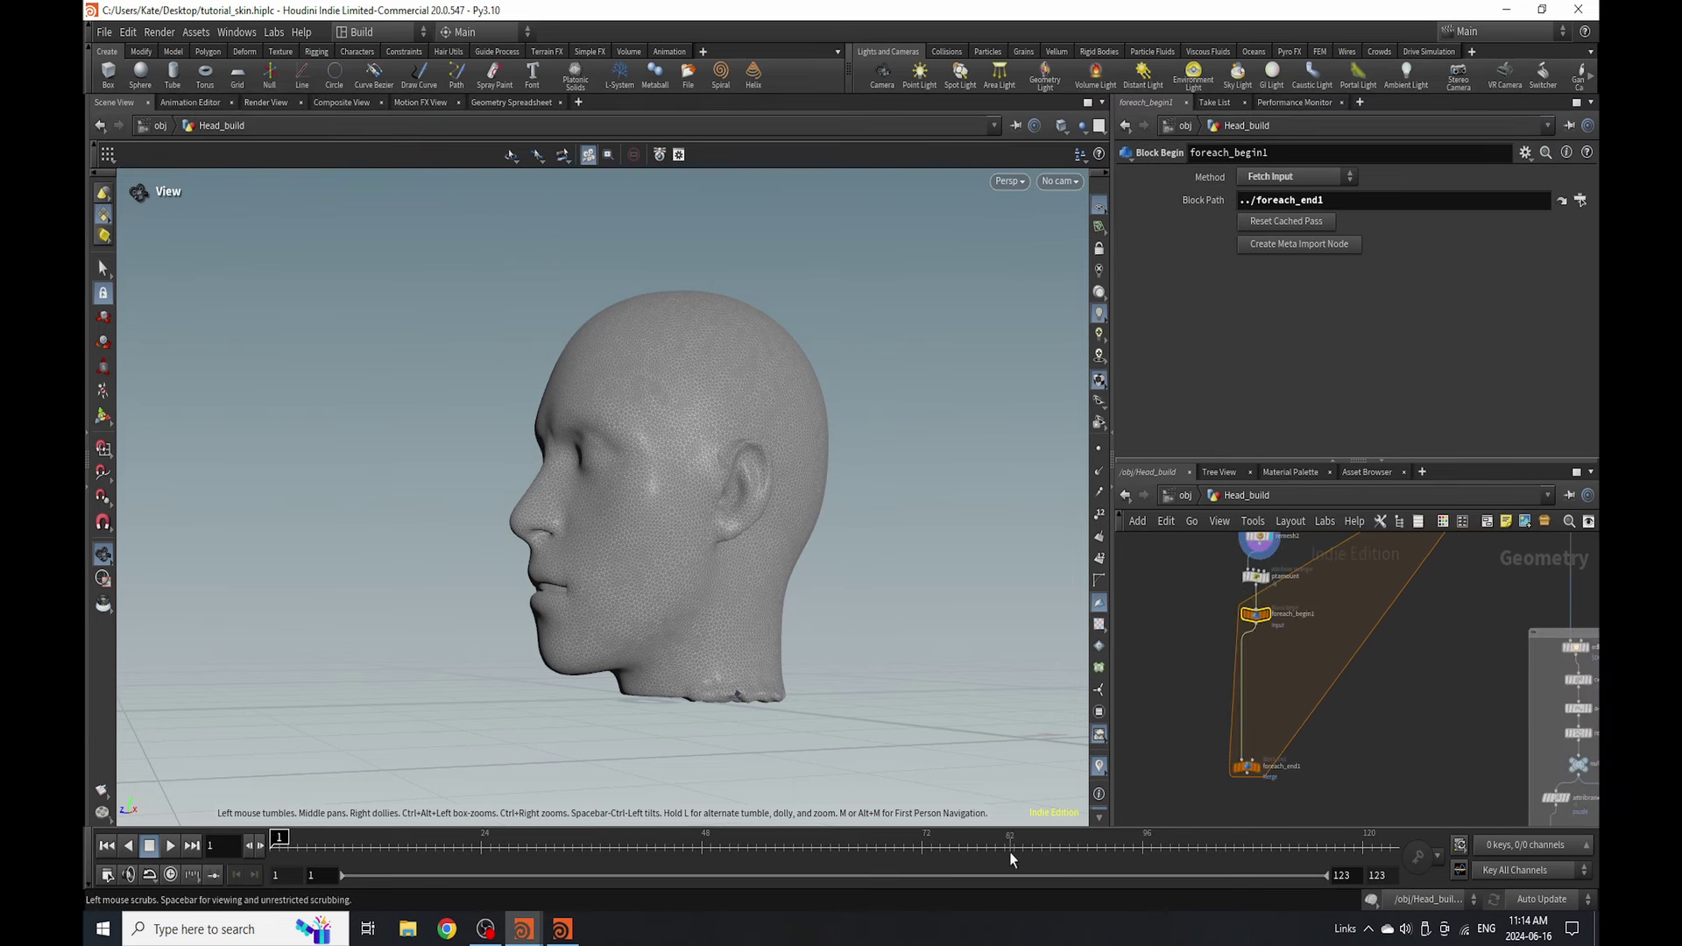
pyautogui.hotkey('ctrl', 'v')
pyautogui.moveTo(1434, 624); pyautogui.dragTo(1411, 682)
# - Deselect the pasted nodes and select the set_scatter wrangle to show its code
pyautogui.scroll(2, 1274, 672)
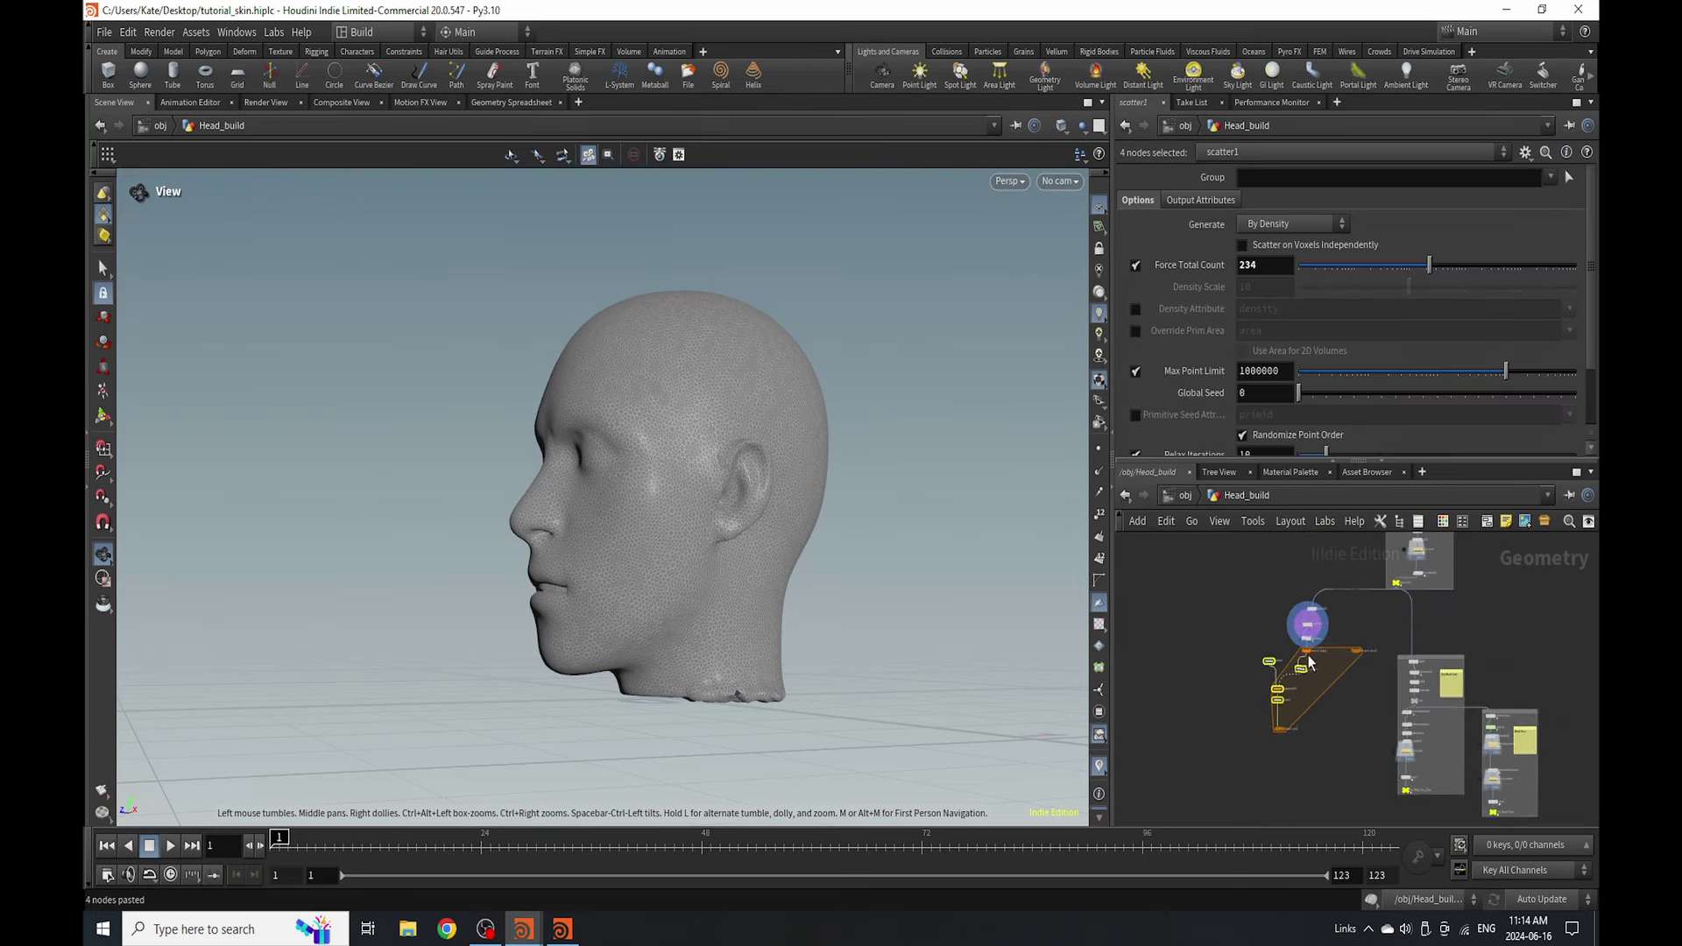
pyautogui.scroll(2, 1274, 665)
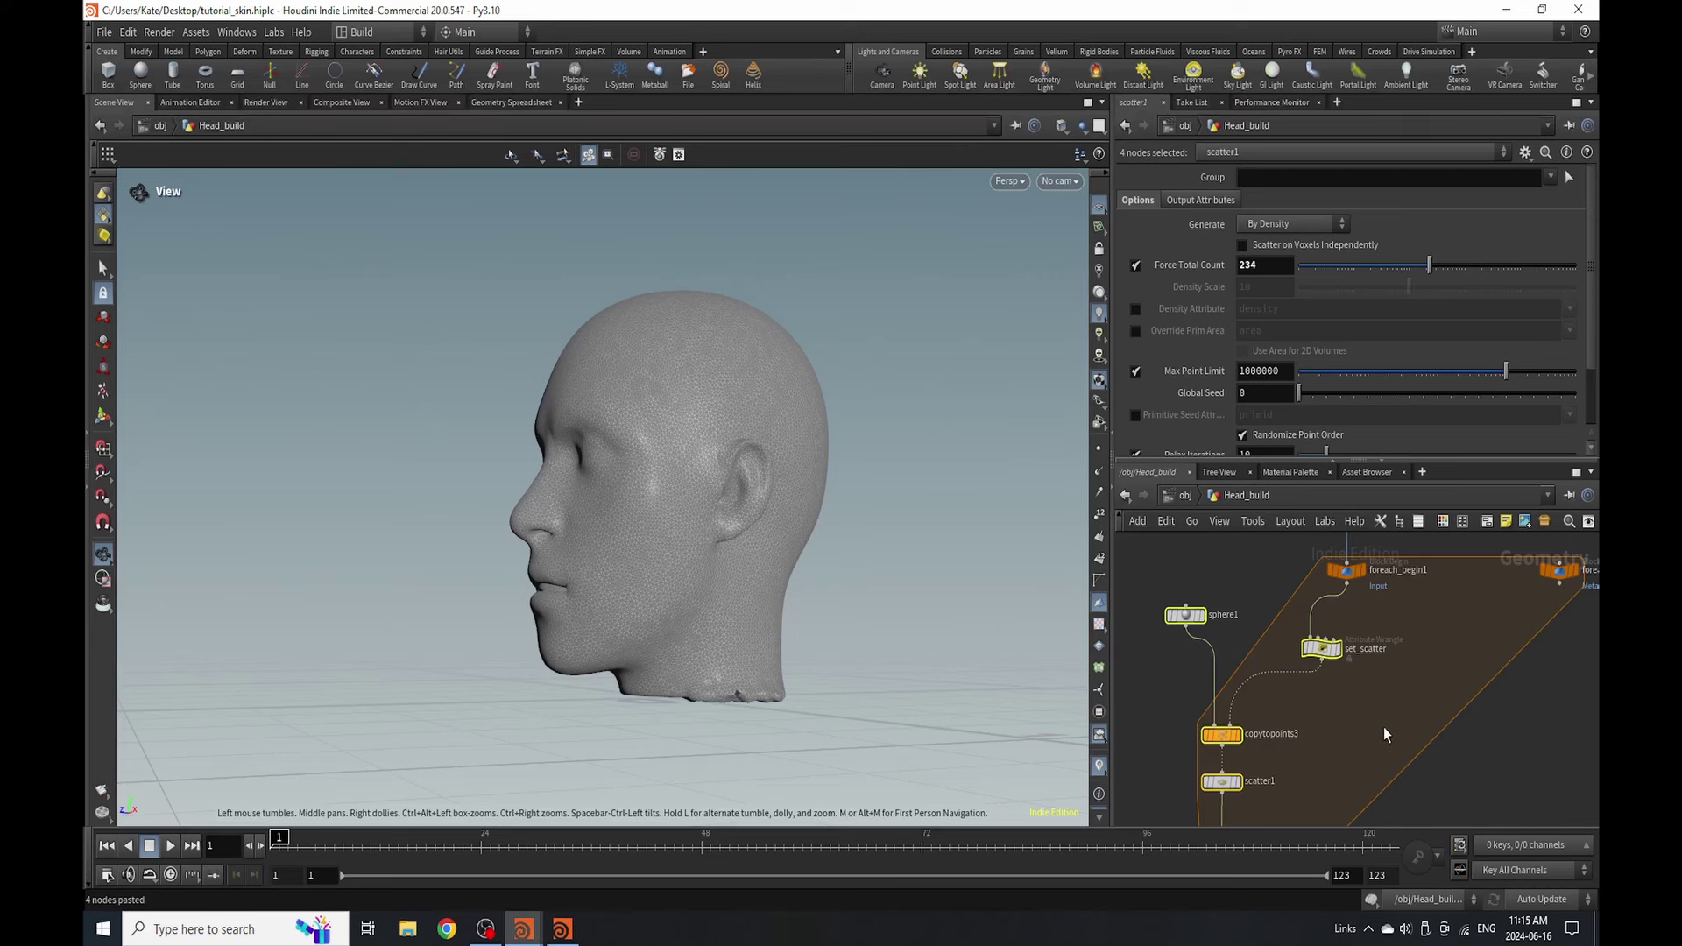
pyautogui.click(1181, 576)
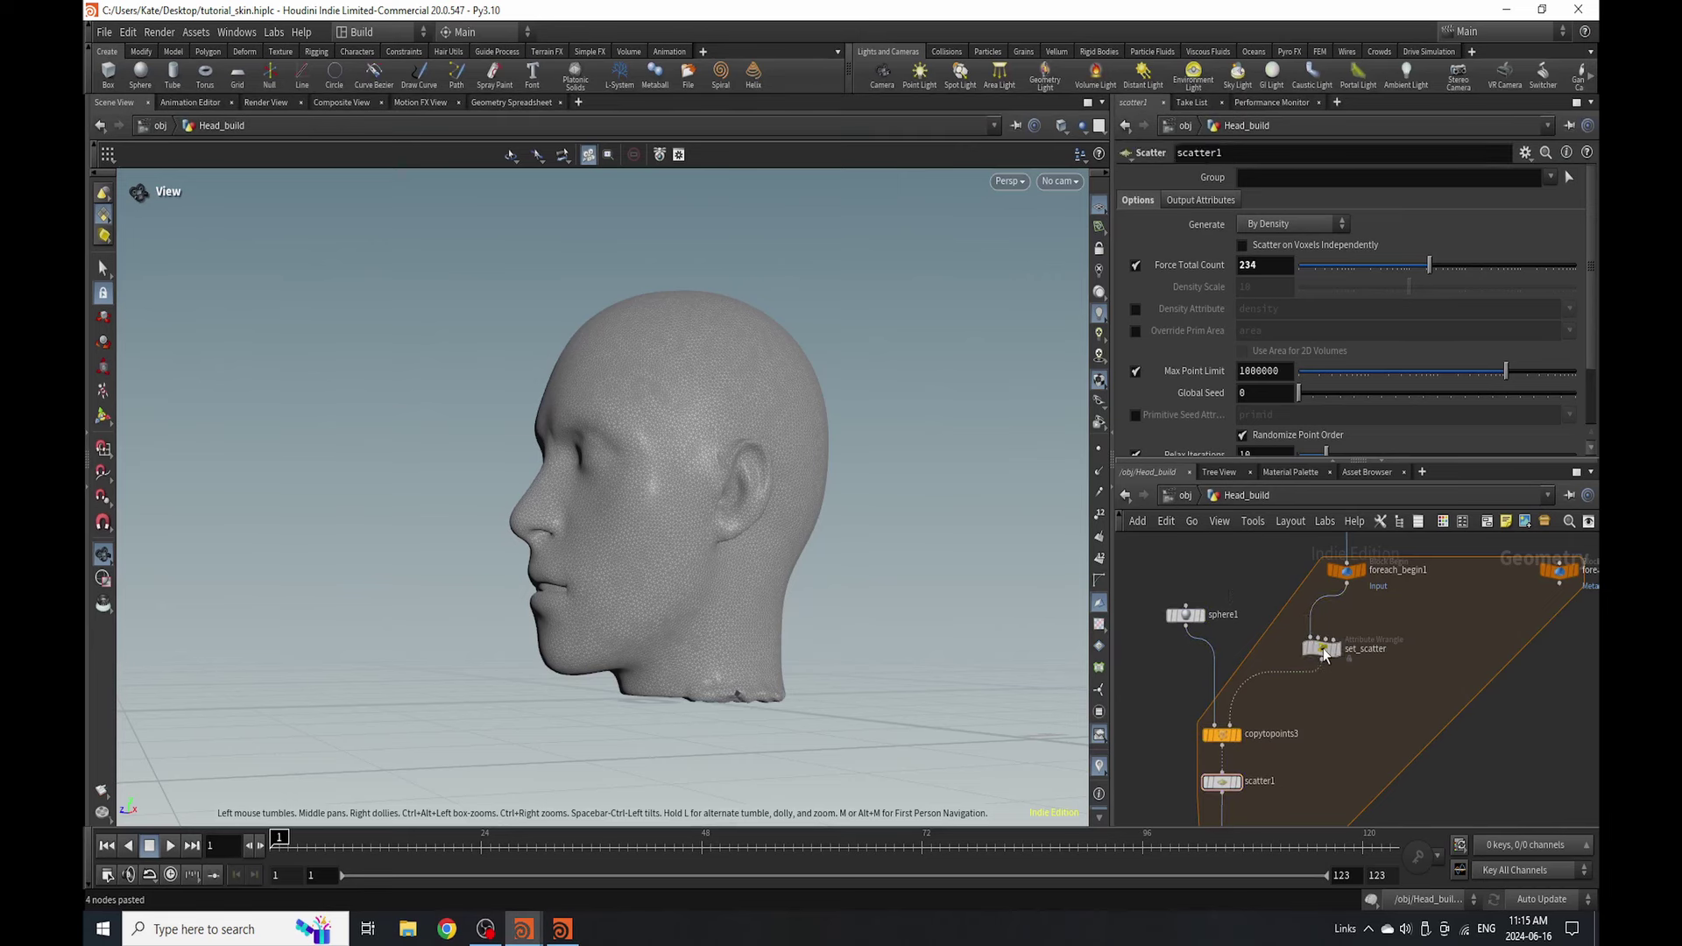
pyautogui.click(1319, 648)
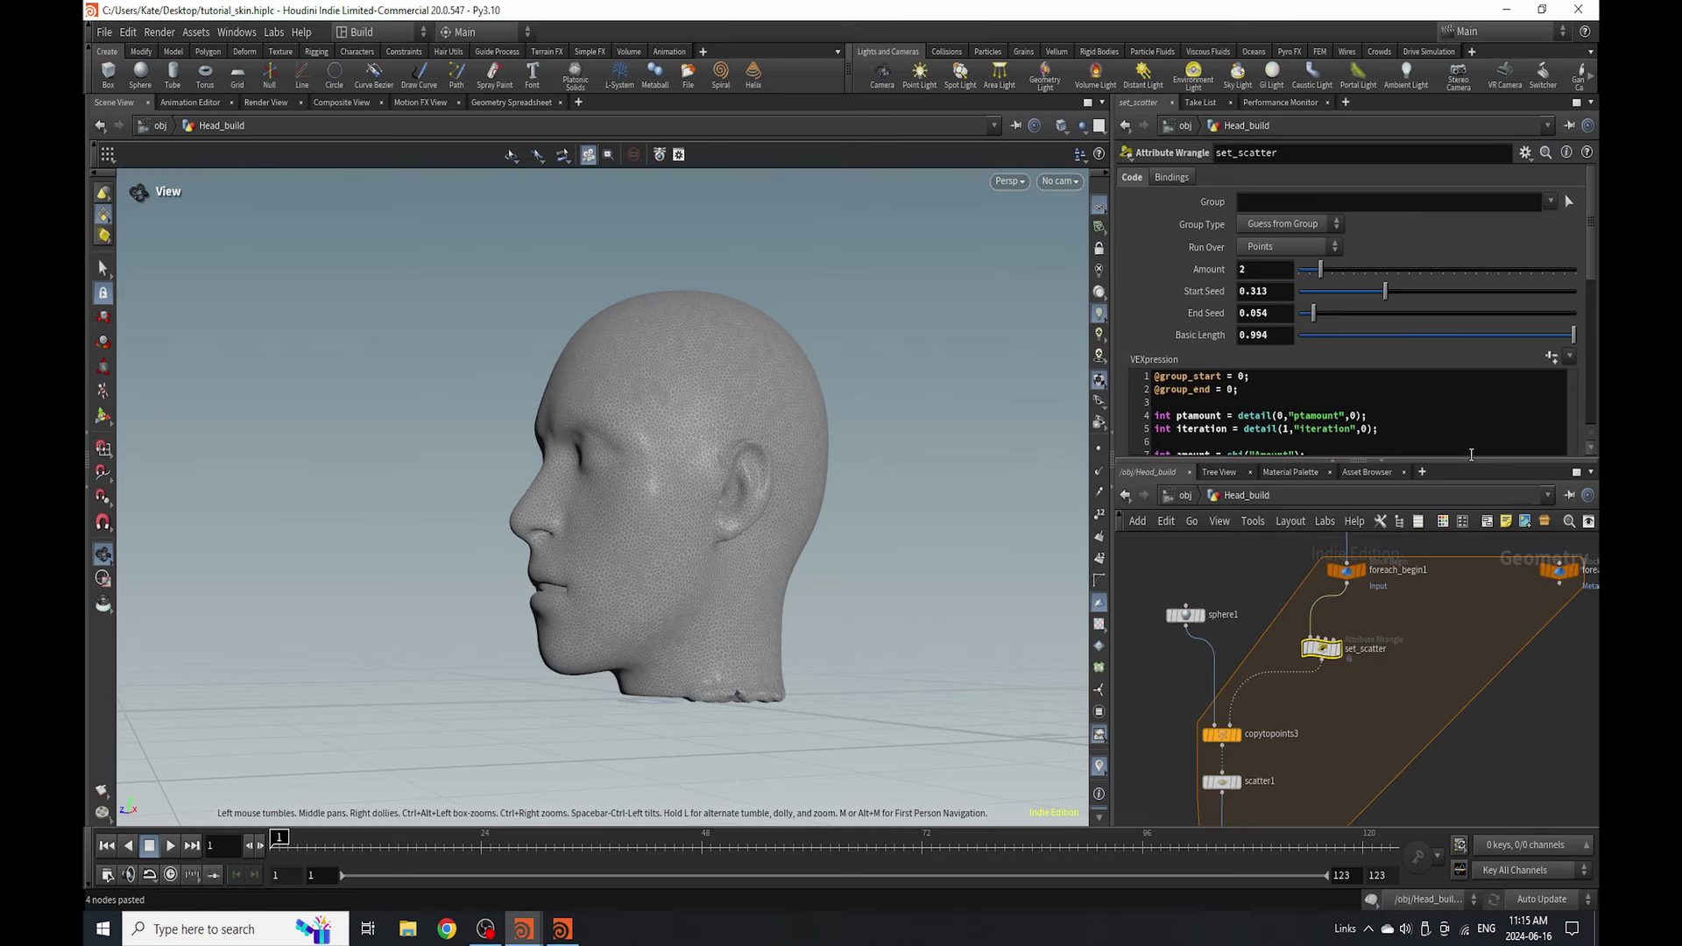
# - Enlarge the parameter panel downward and leftward to show more of the VEX code
pyautogui.moveTo(1288, 462); pyautogui.dragTo(1288, 545)
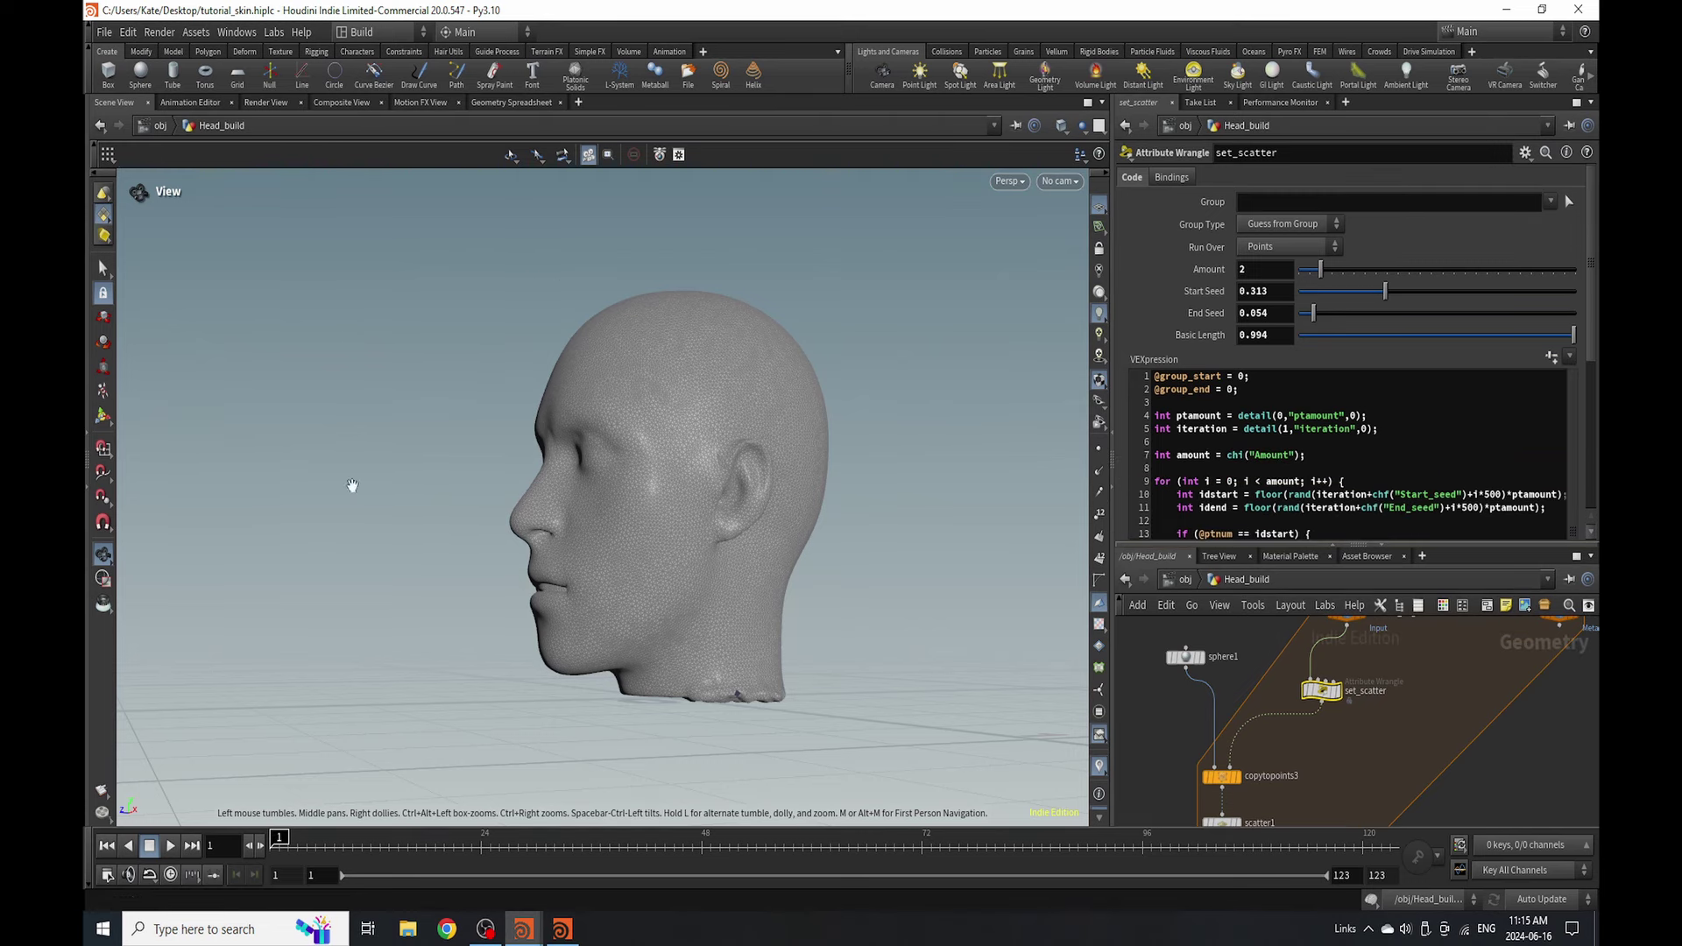
pyautogui.scroll(-4, 1358, 317)
pyautogui.scroll(4, 1358, 317)
pyautogui.moveTo(1111, 305); pyautogui.dragTo(821, 307)
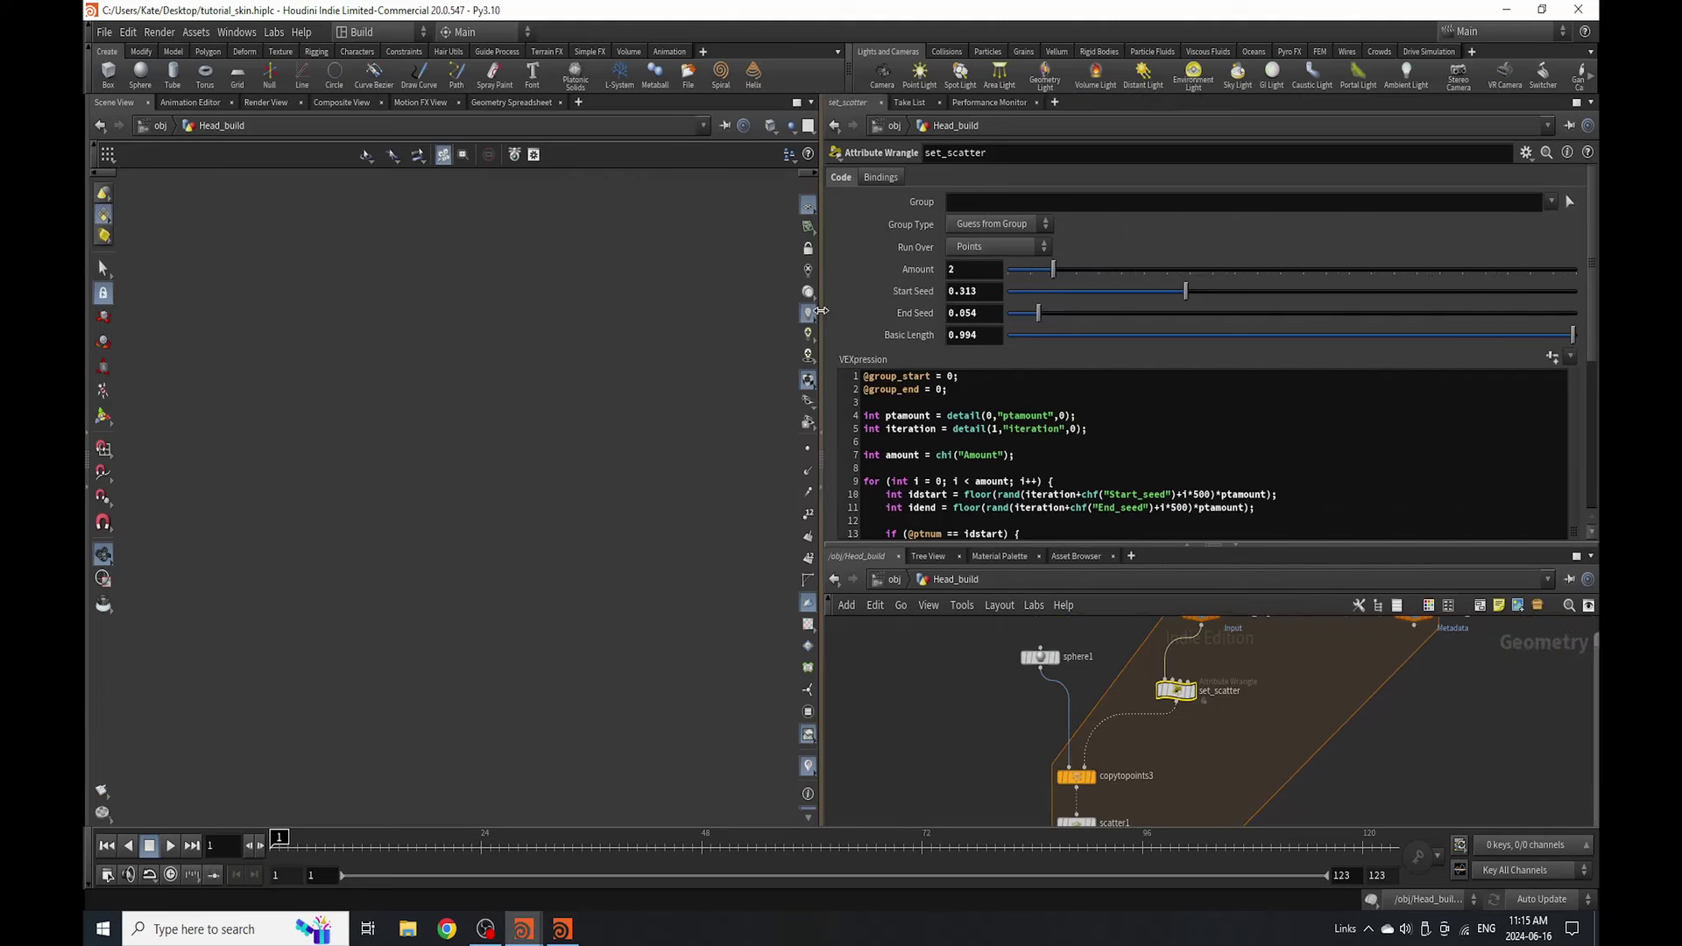
# - Read through the set_scatter VEX code, then display copytopoints3's output
pyautogui.scroll(-2, 1172, 394)
pyautogui.scroll(1, 1175, 392)
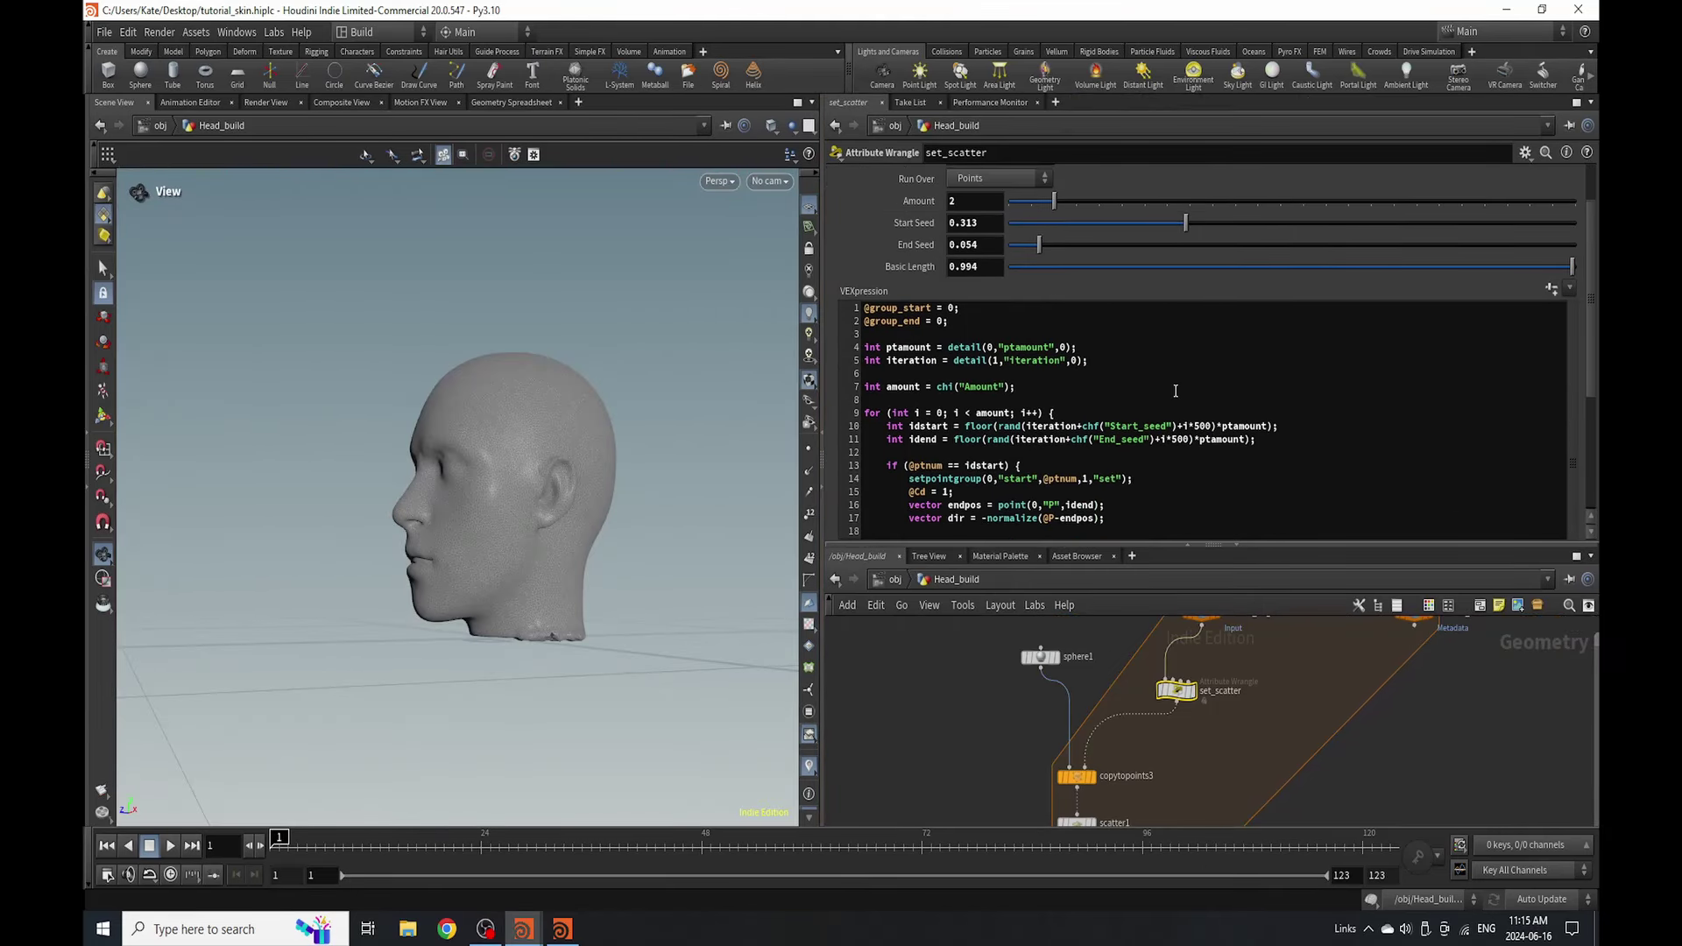
pyautogui.scroll(-1, 1176, 391)
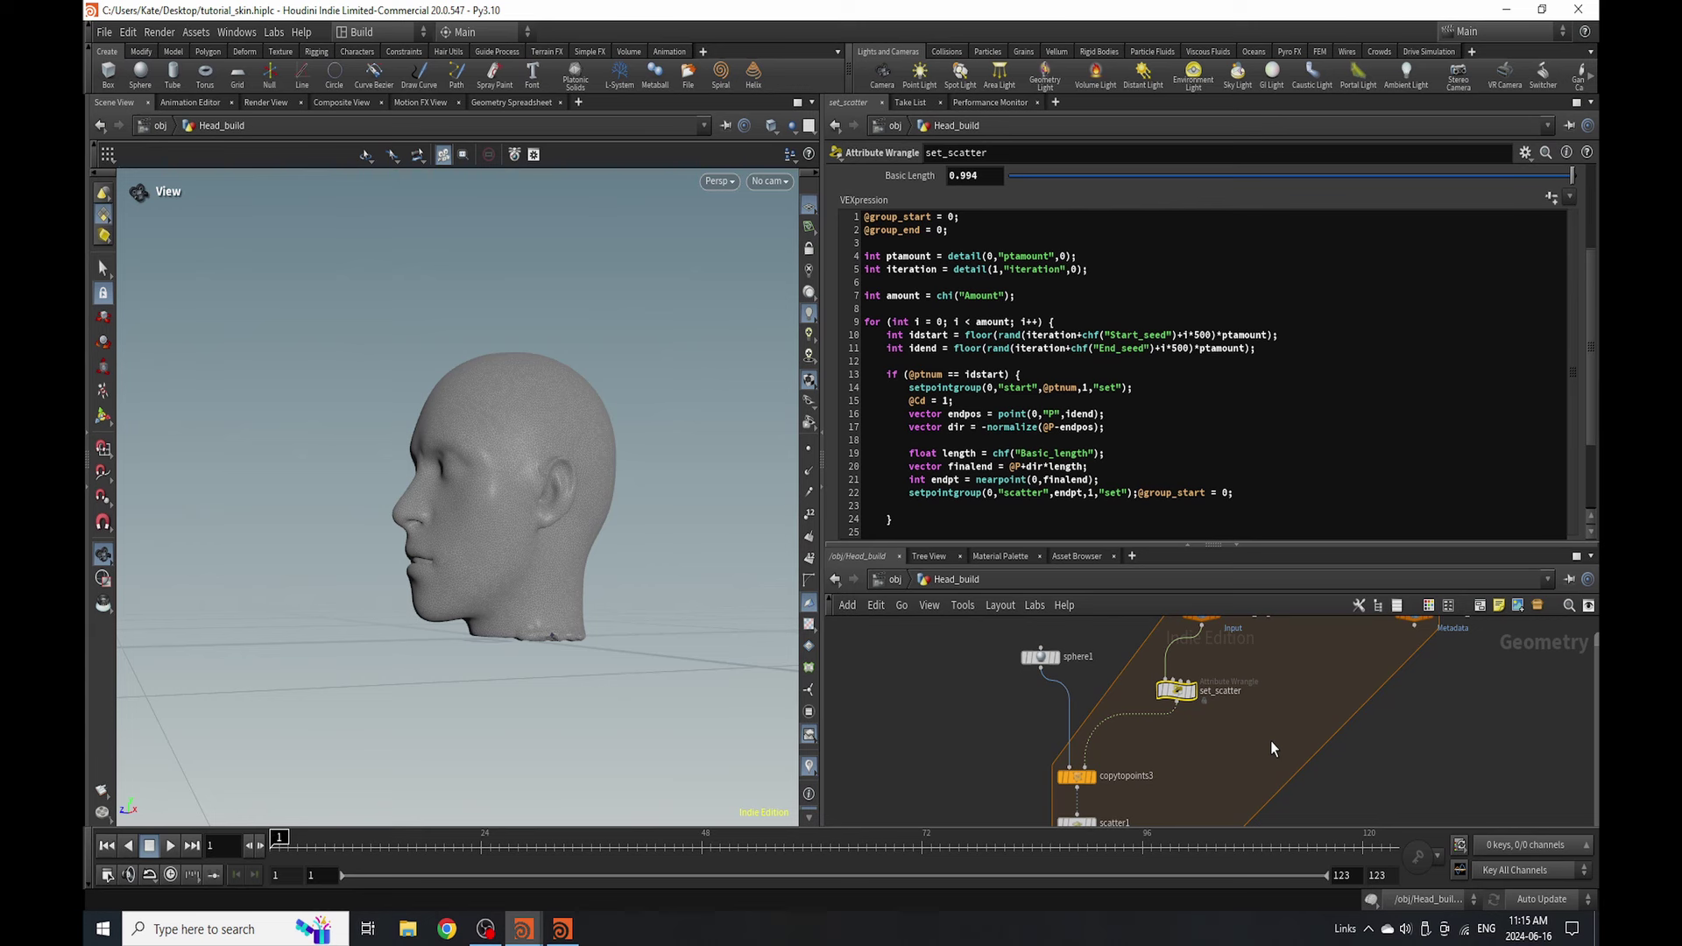
pyautogui.click(1090, 779)
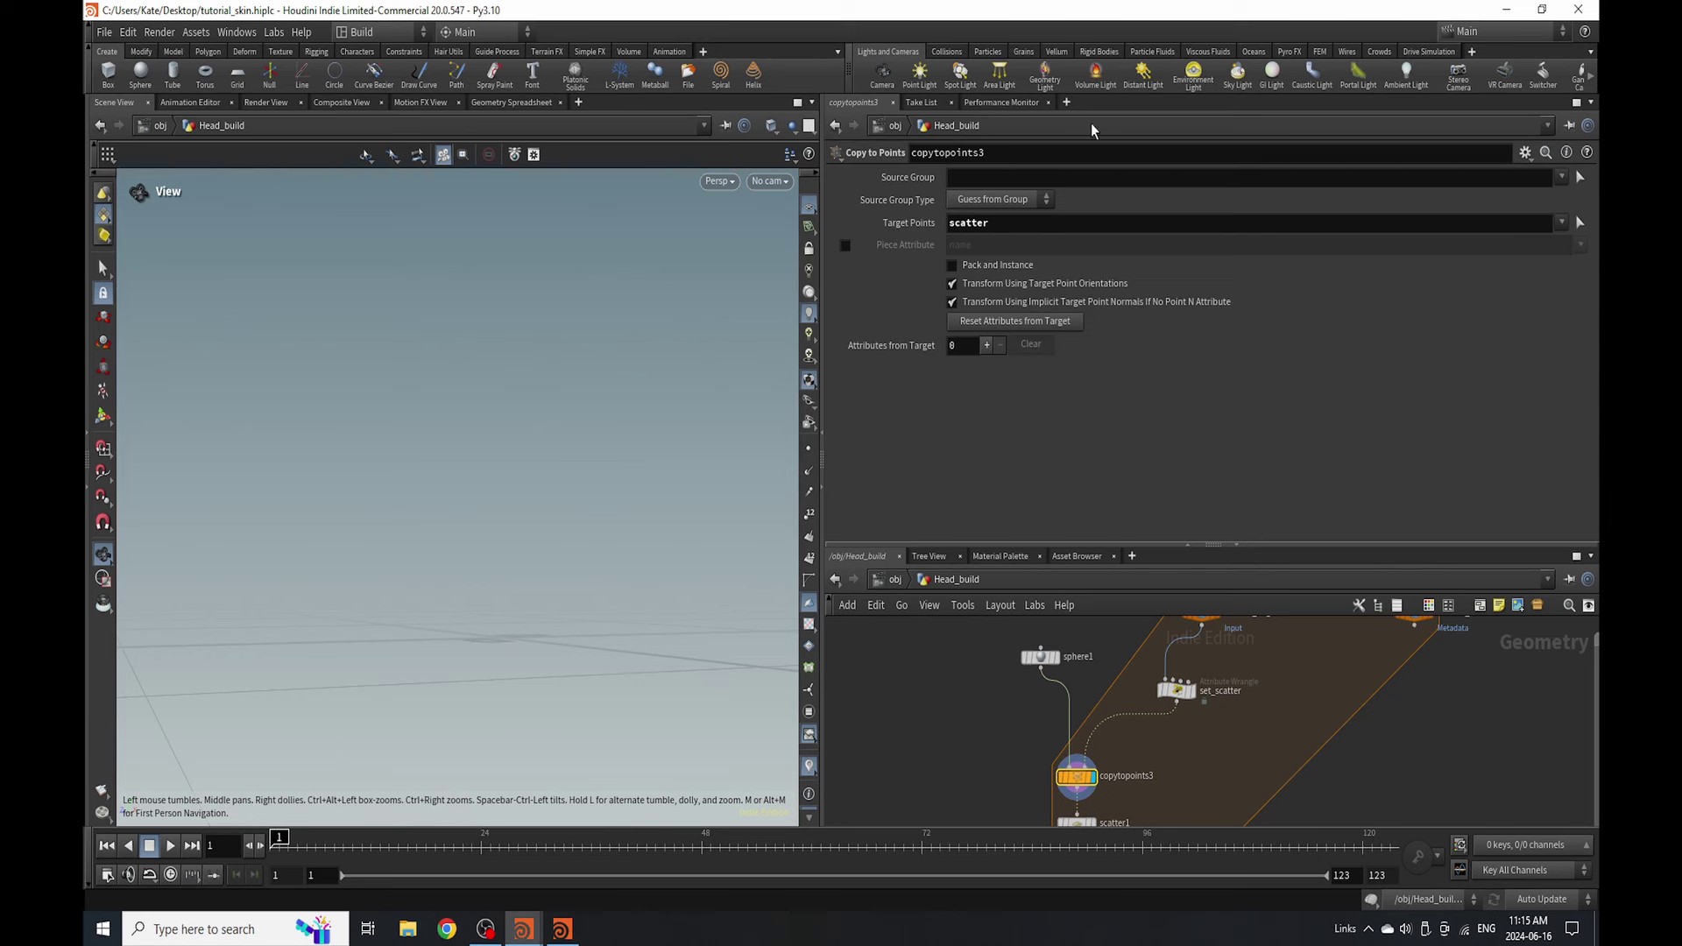
# - Wire set_scatter's output into copytopoints3's second input and review its VEX
pyautogui.click(1084, 761)
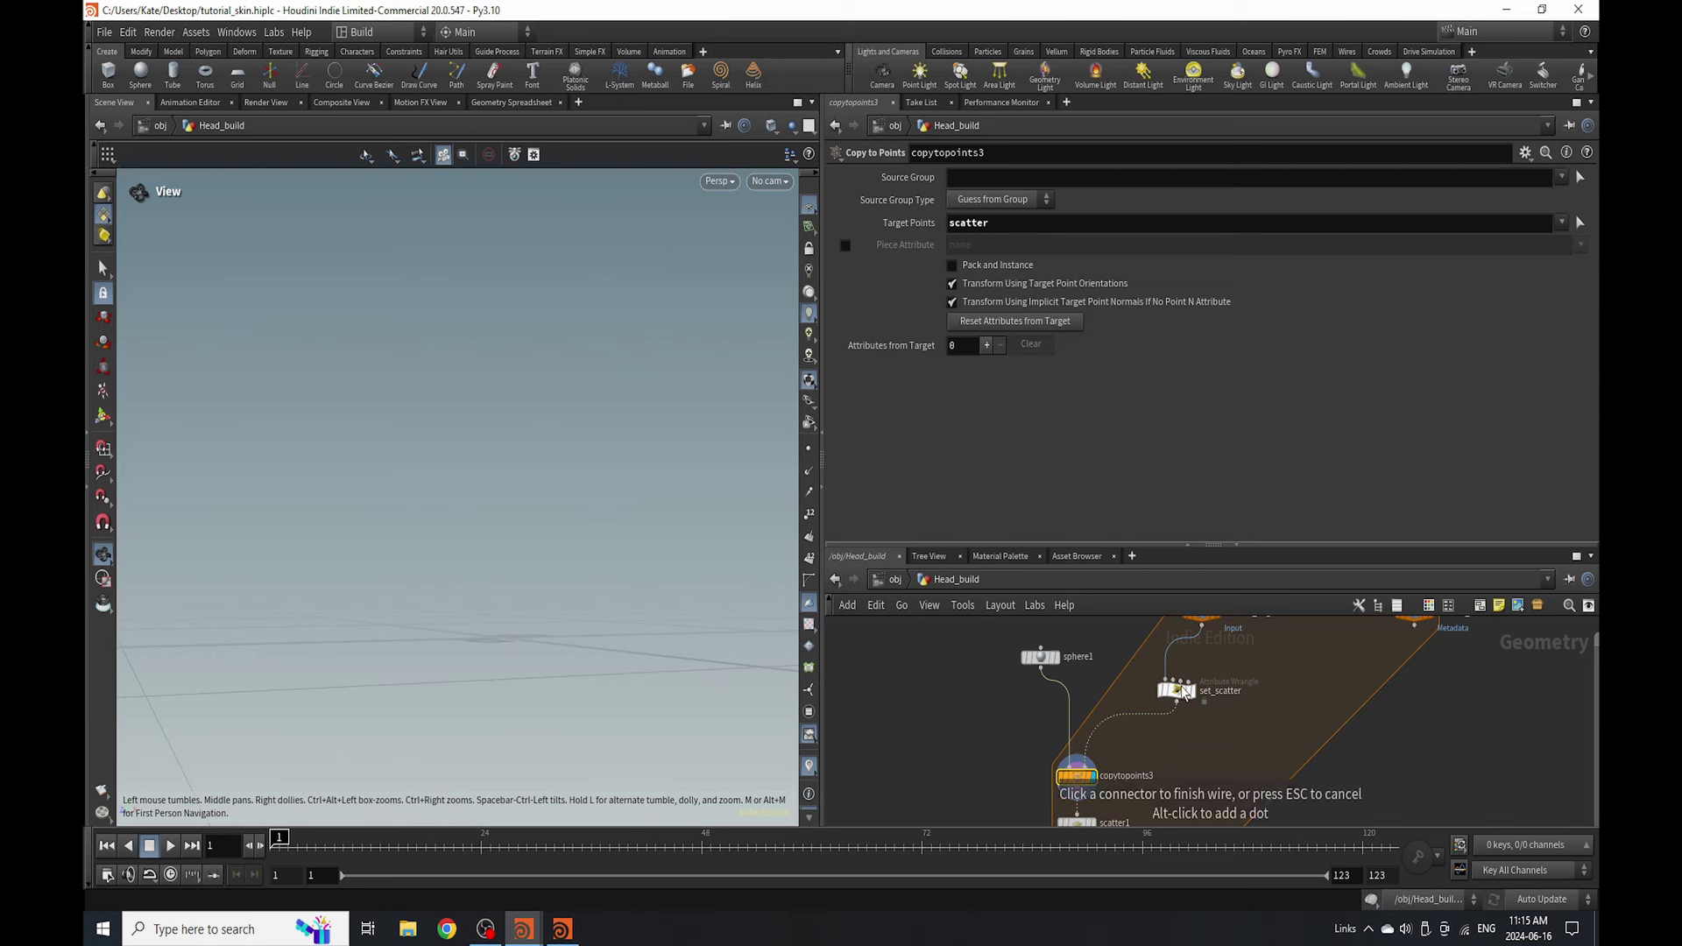
pyautogui.click(1183, 692)
pyautogui.click(1176, 692)
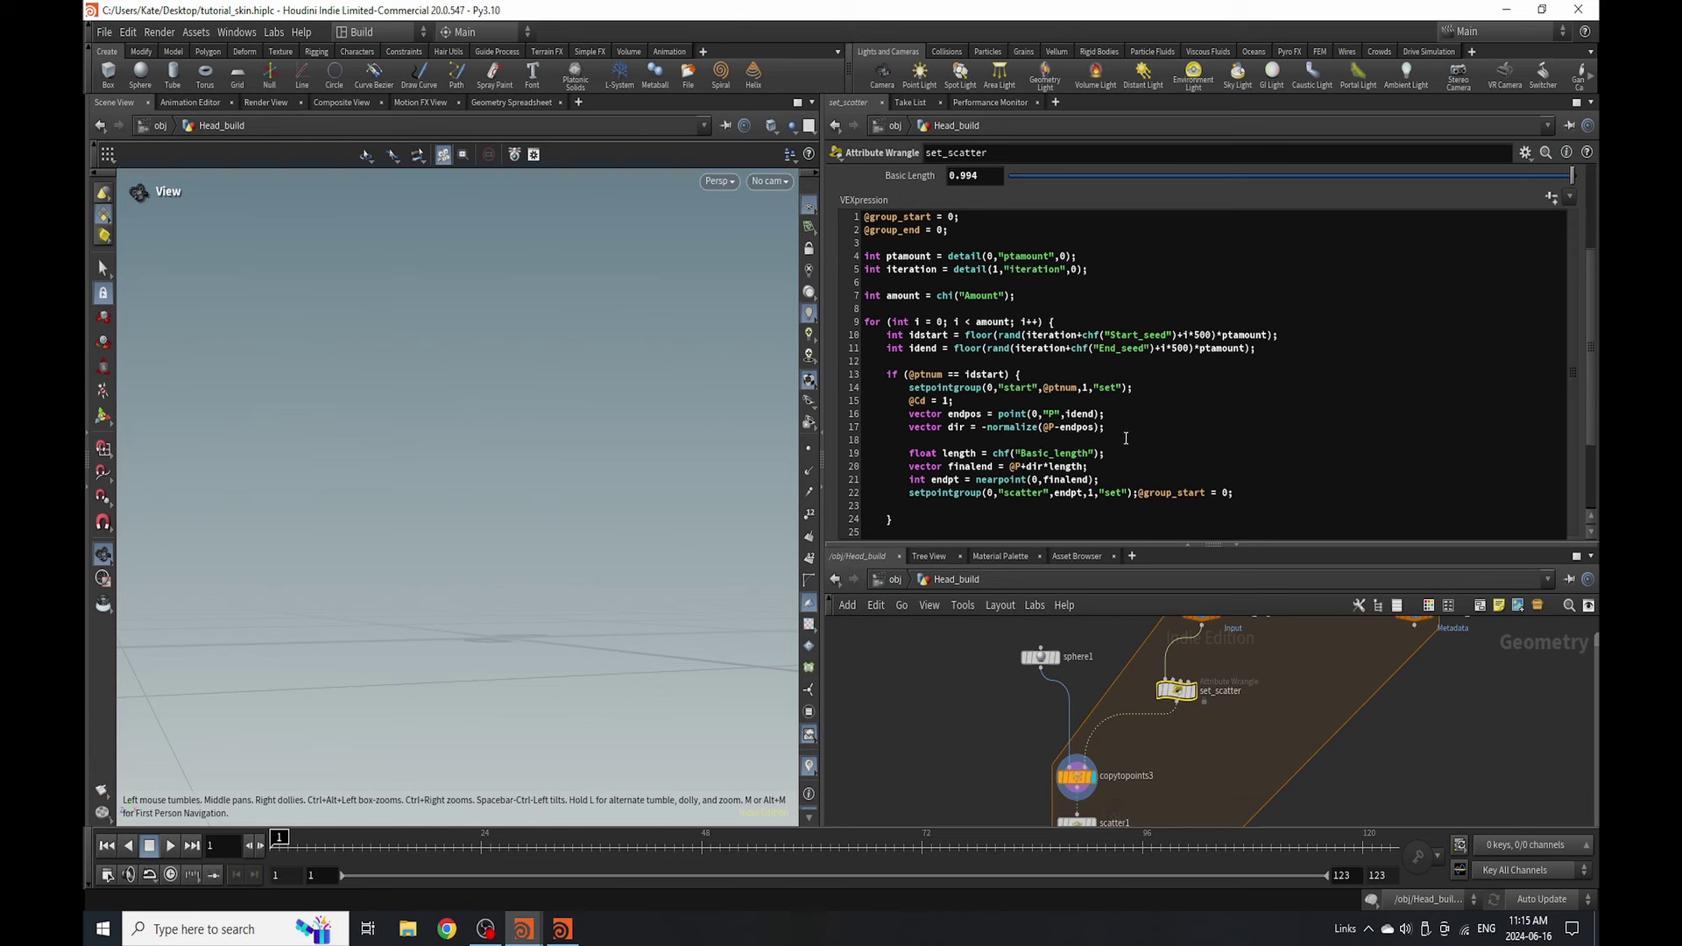
# - Select sphere1 to view its settings and frame it in the viewport
pyautogui.click(1040, 657)
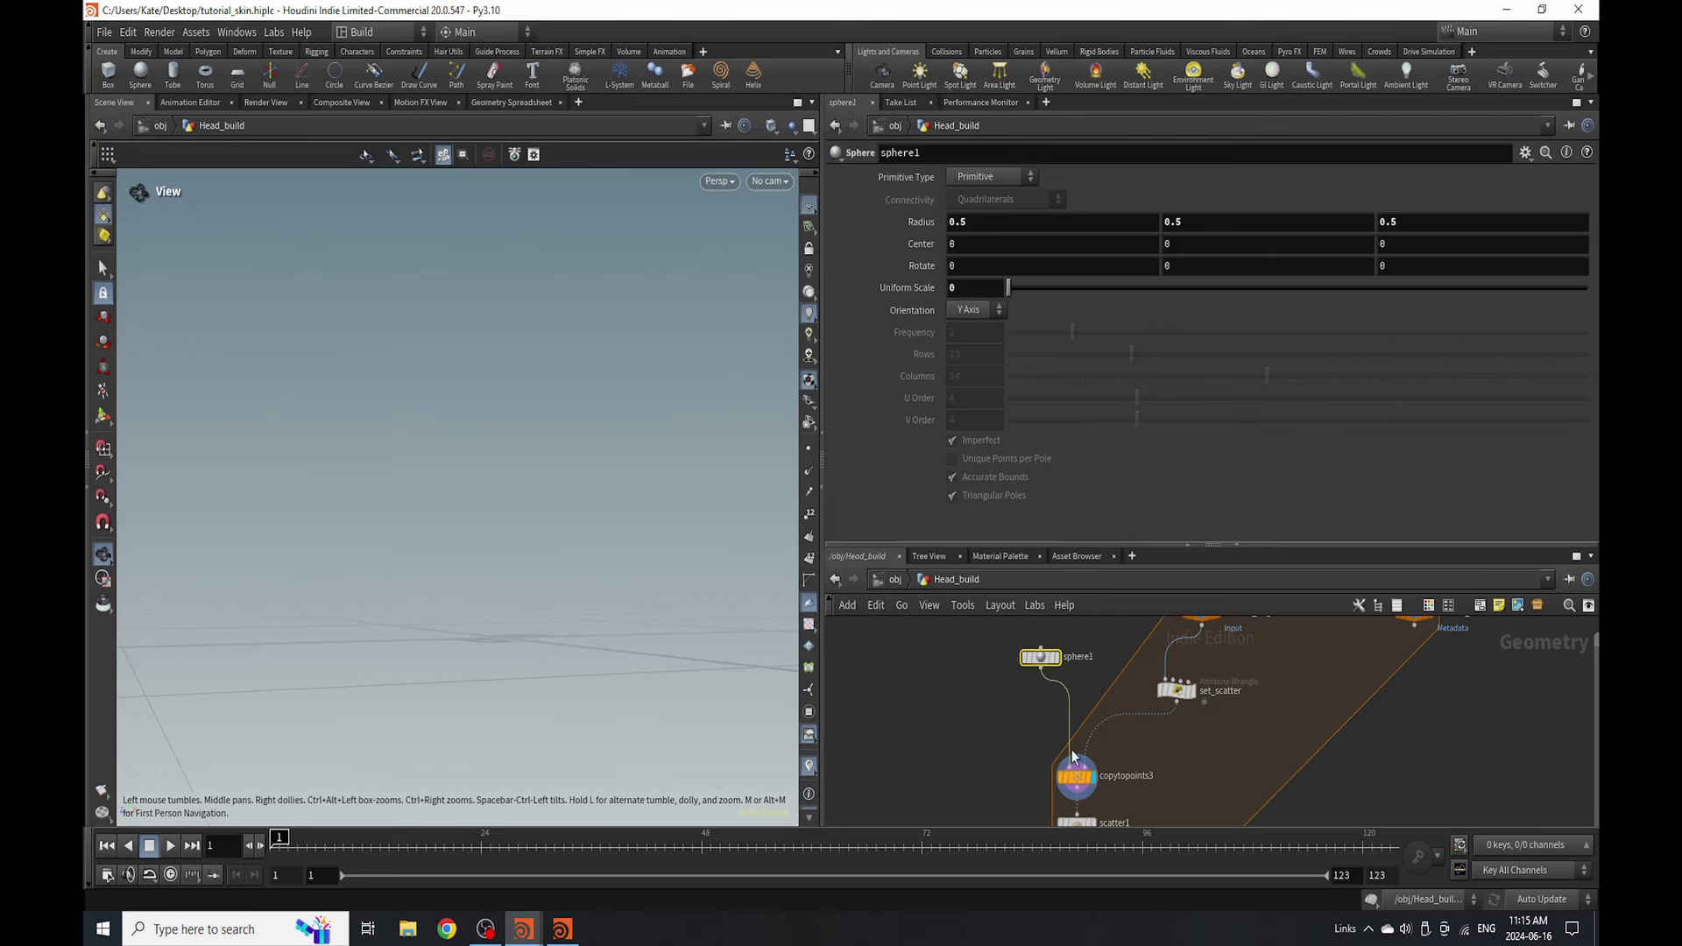
pyautogui.scroll(-3, 1012, 713)
pyautogui.scroll(2, 1139, 692)
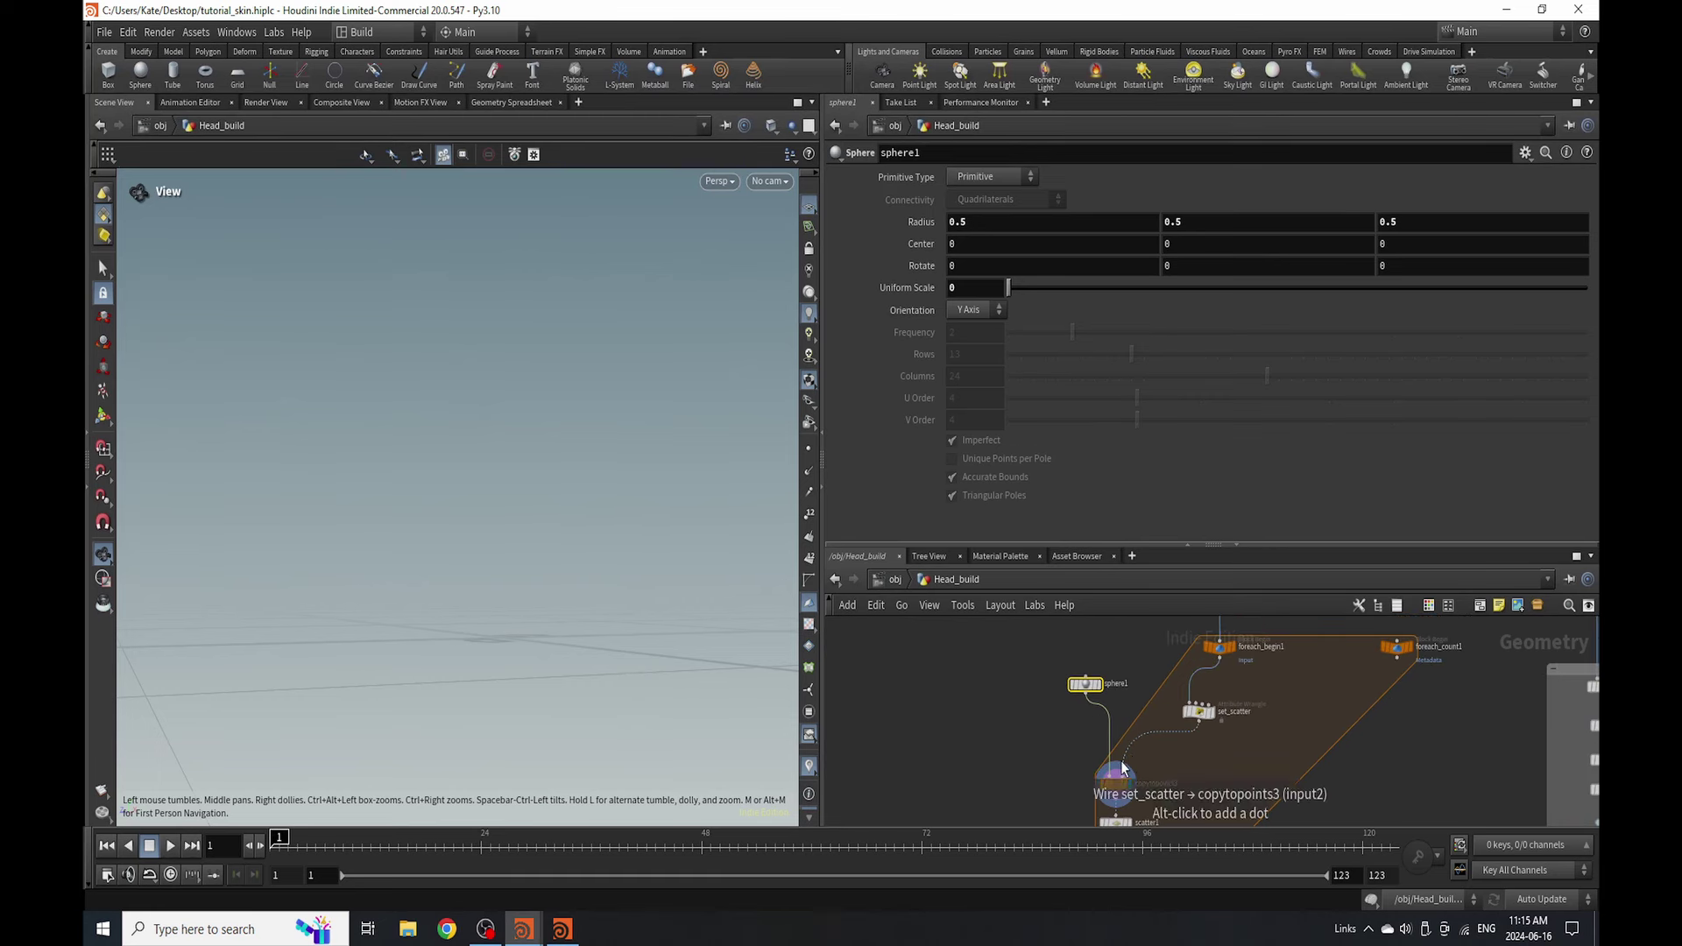
pyautogui.scroll(2, 1258, 655)
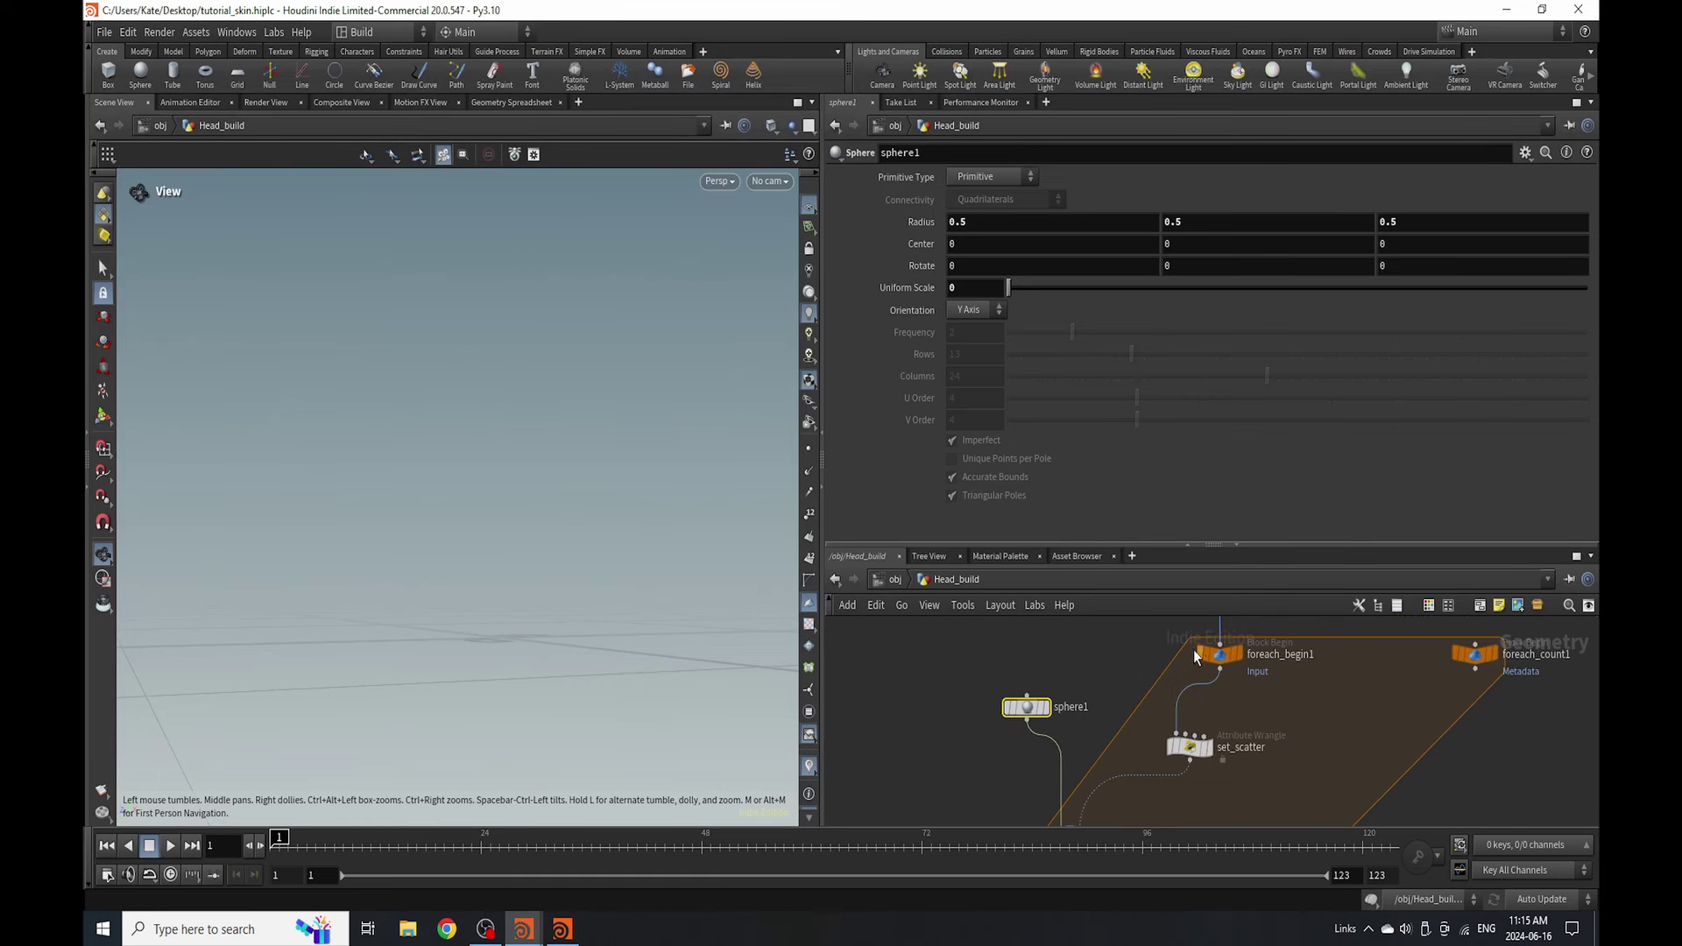
pyautogui.scroll(-4, 1202, 659)
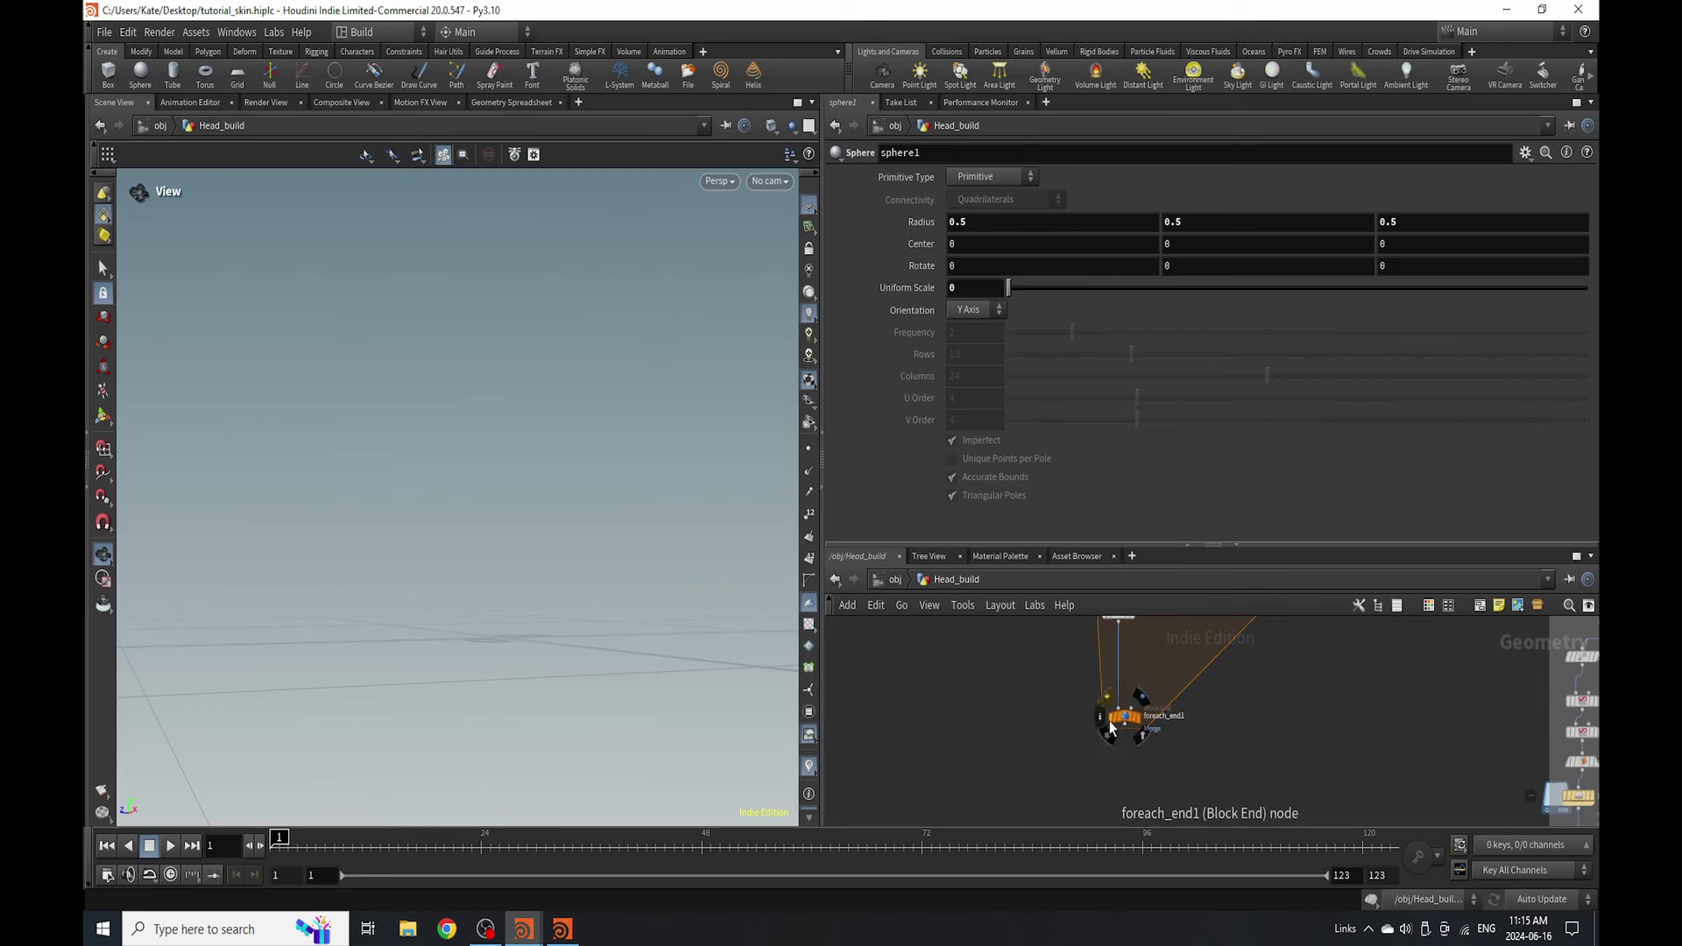
pyautogui.scroll(3, 1112, 771)
pyautogui.scroll(-1, 1114, 753)
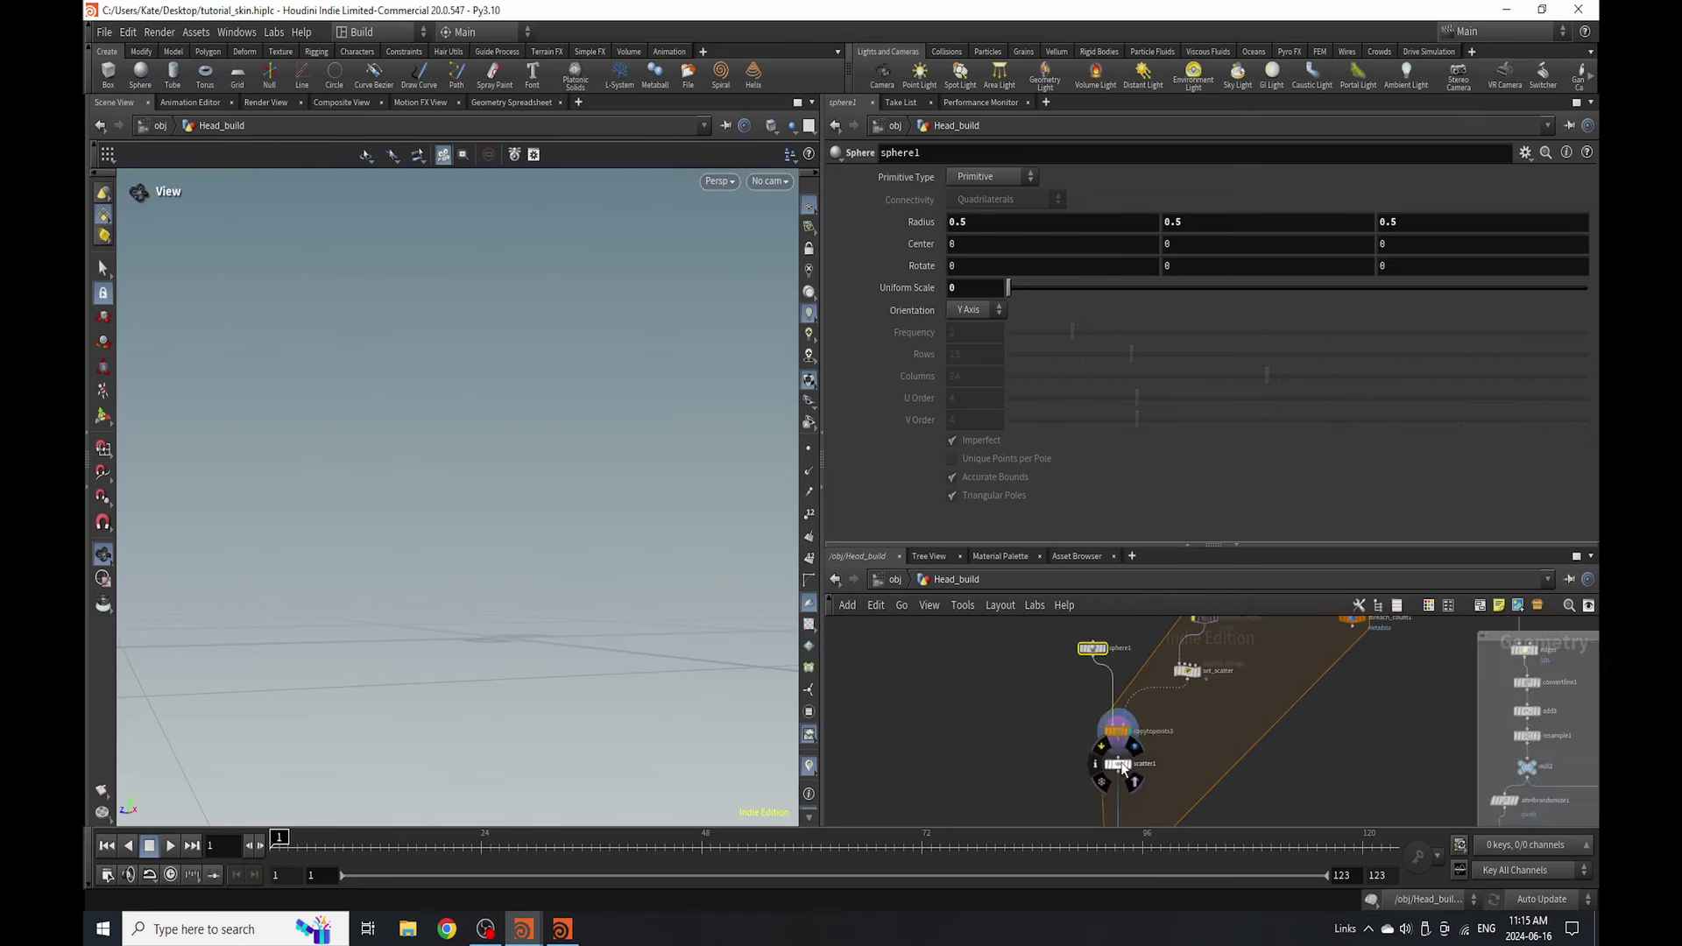
pyautogui.scroll(2, 1115, 754)
pyautogui.press('g')
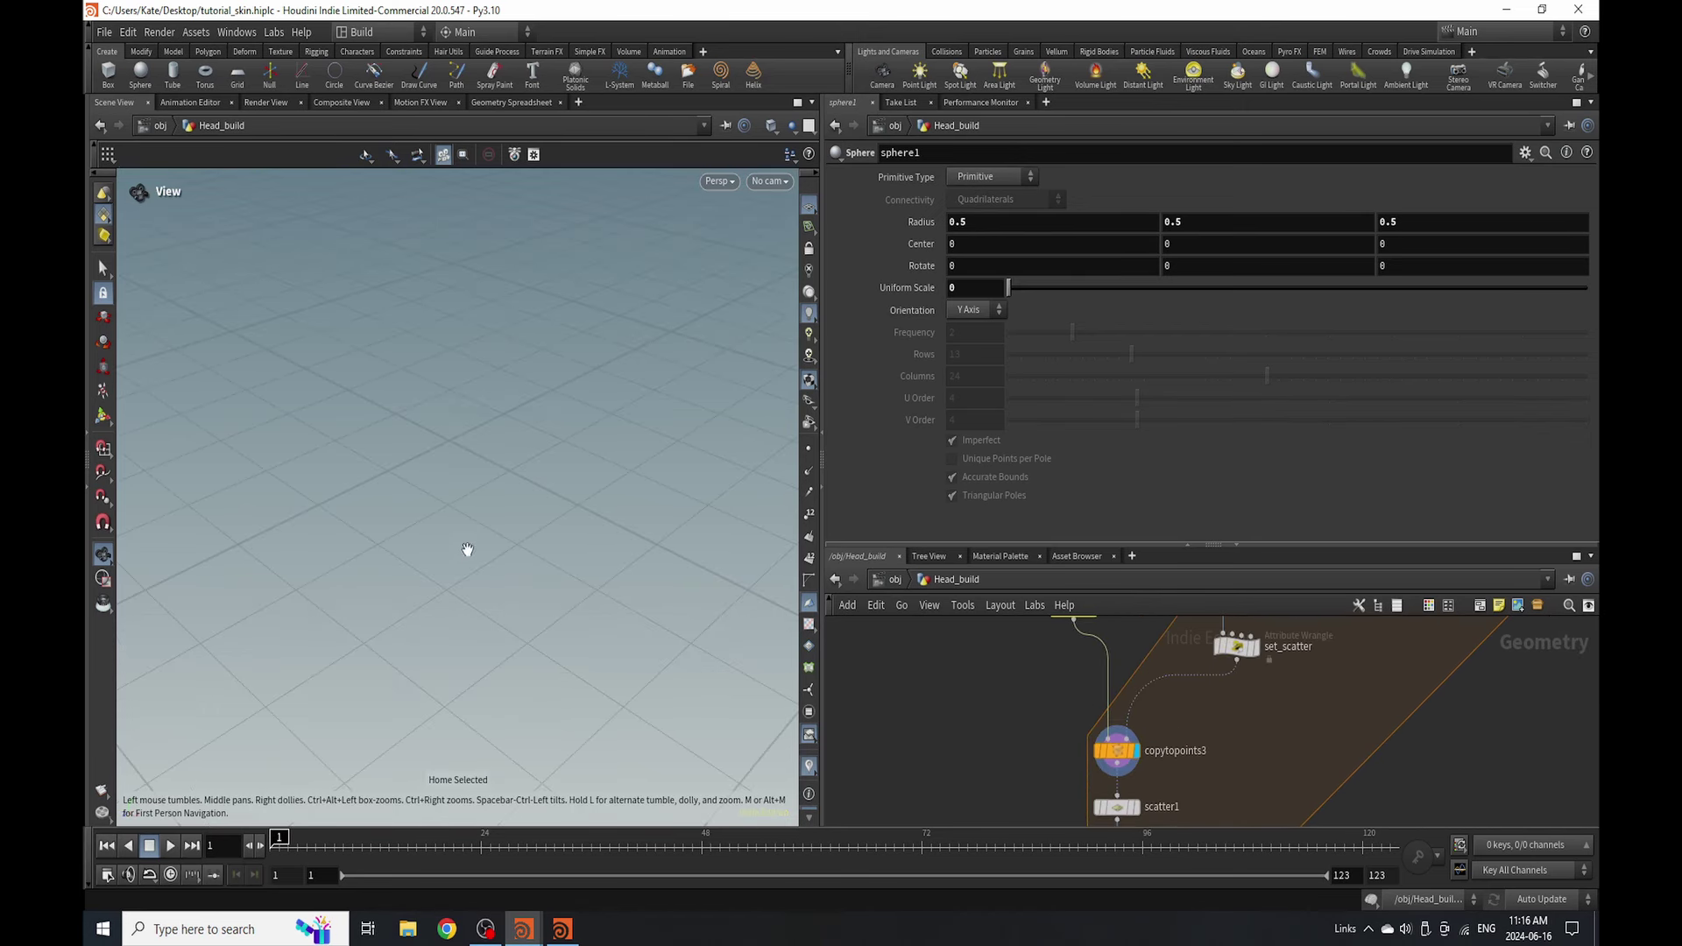
# - Set the display flag on ptamount to show the remeshed head
pyautogui.scroll(-3, 1284, 715)
pyautogui.scroll(2, 1331, 648)
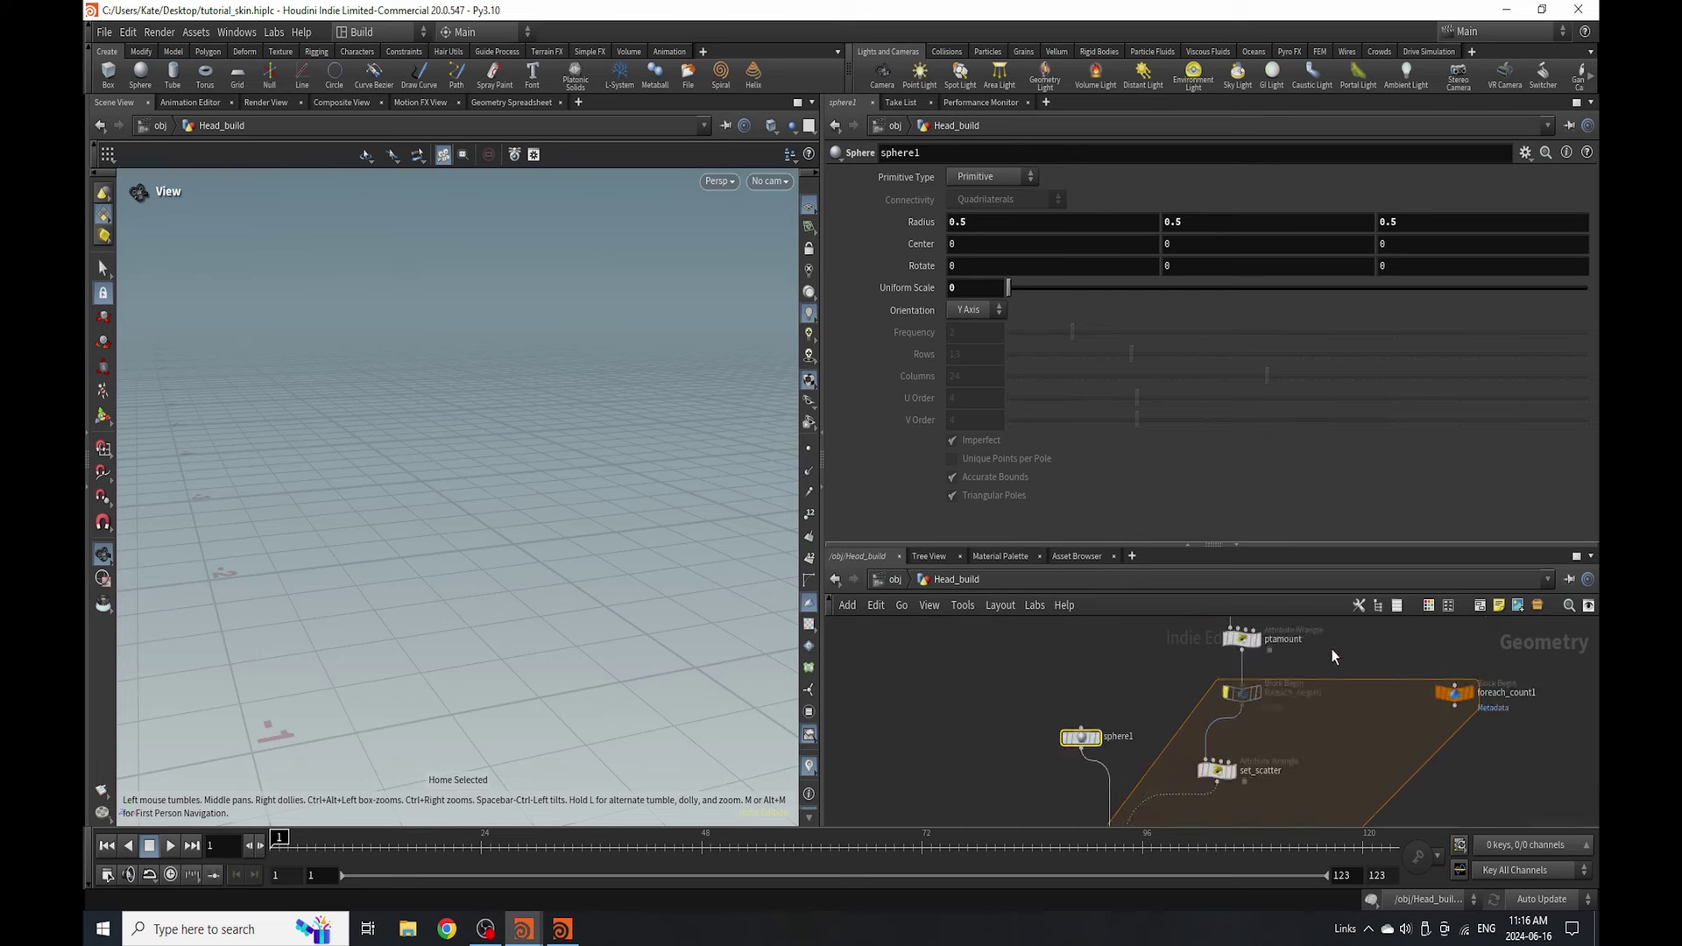
pyautogui.scroll(-1, 1248, 690)
pyautogui.scroll(2, 1248, 689)
pyautogui.click(1224, 698)
# - Select ptamount, frame the head, then display copytopoints3's output
pyautogui.click(1204, 698)
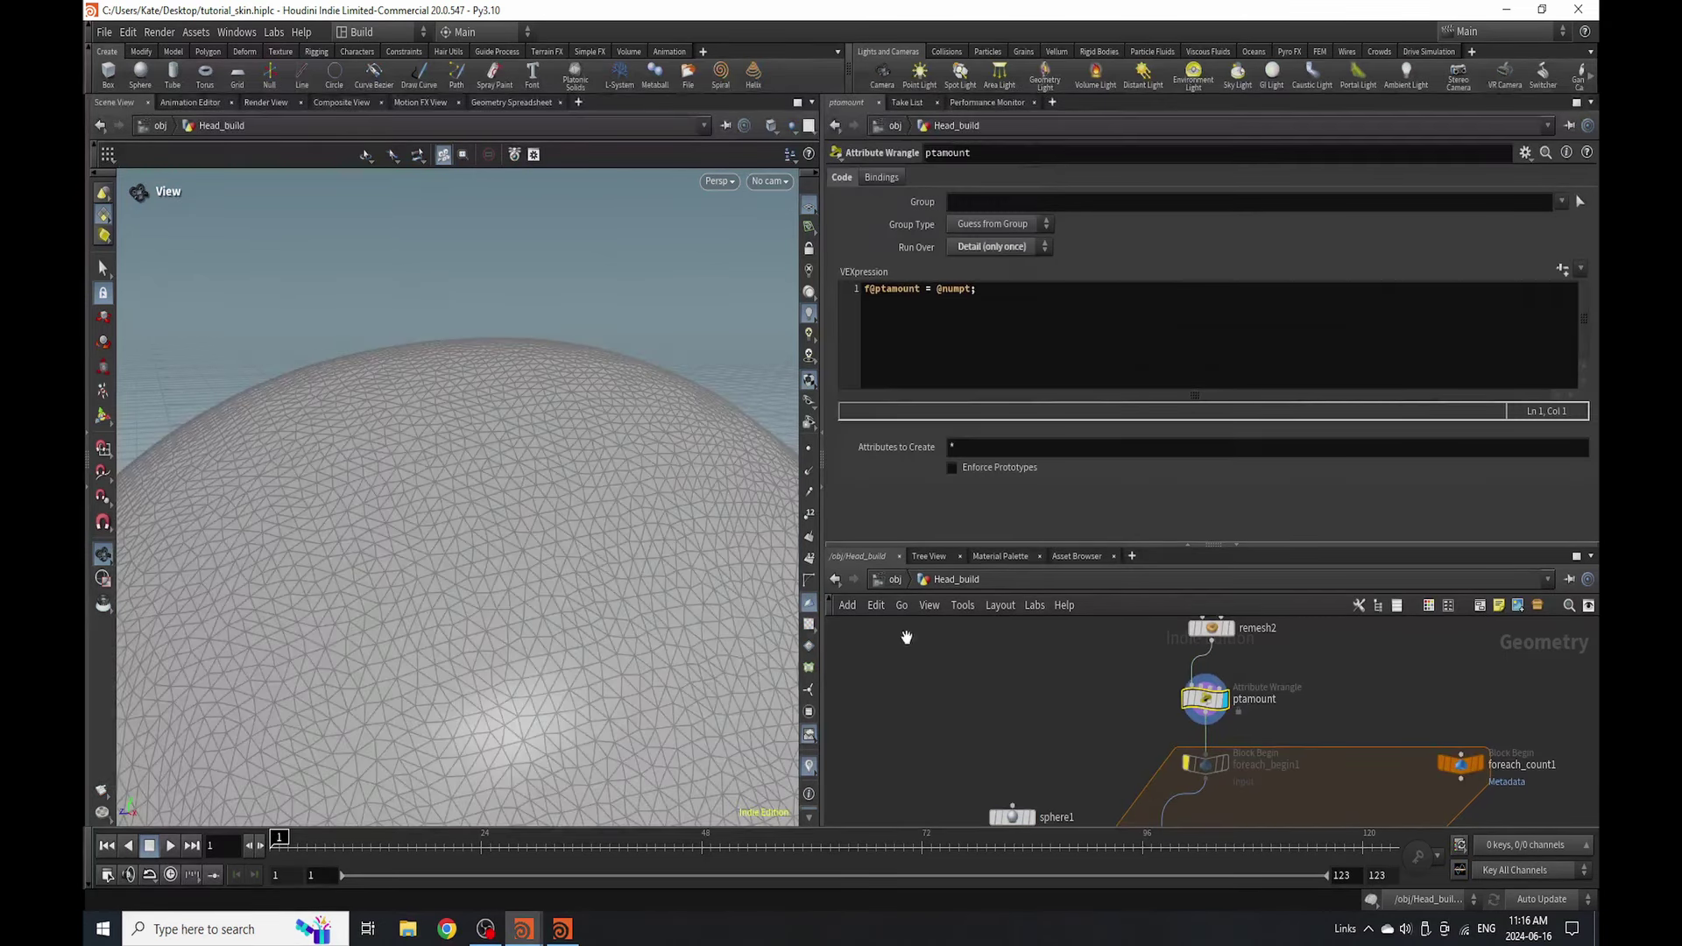
pyautogui.press('g')
pyautogui.moveTo(1209, 771); pyautogui.dragTo(1284, 596, button='middle')
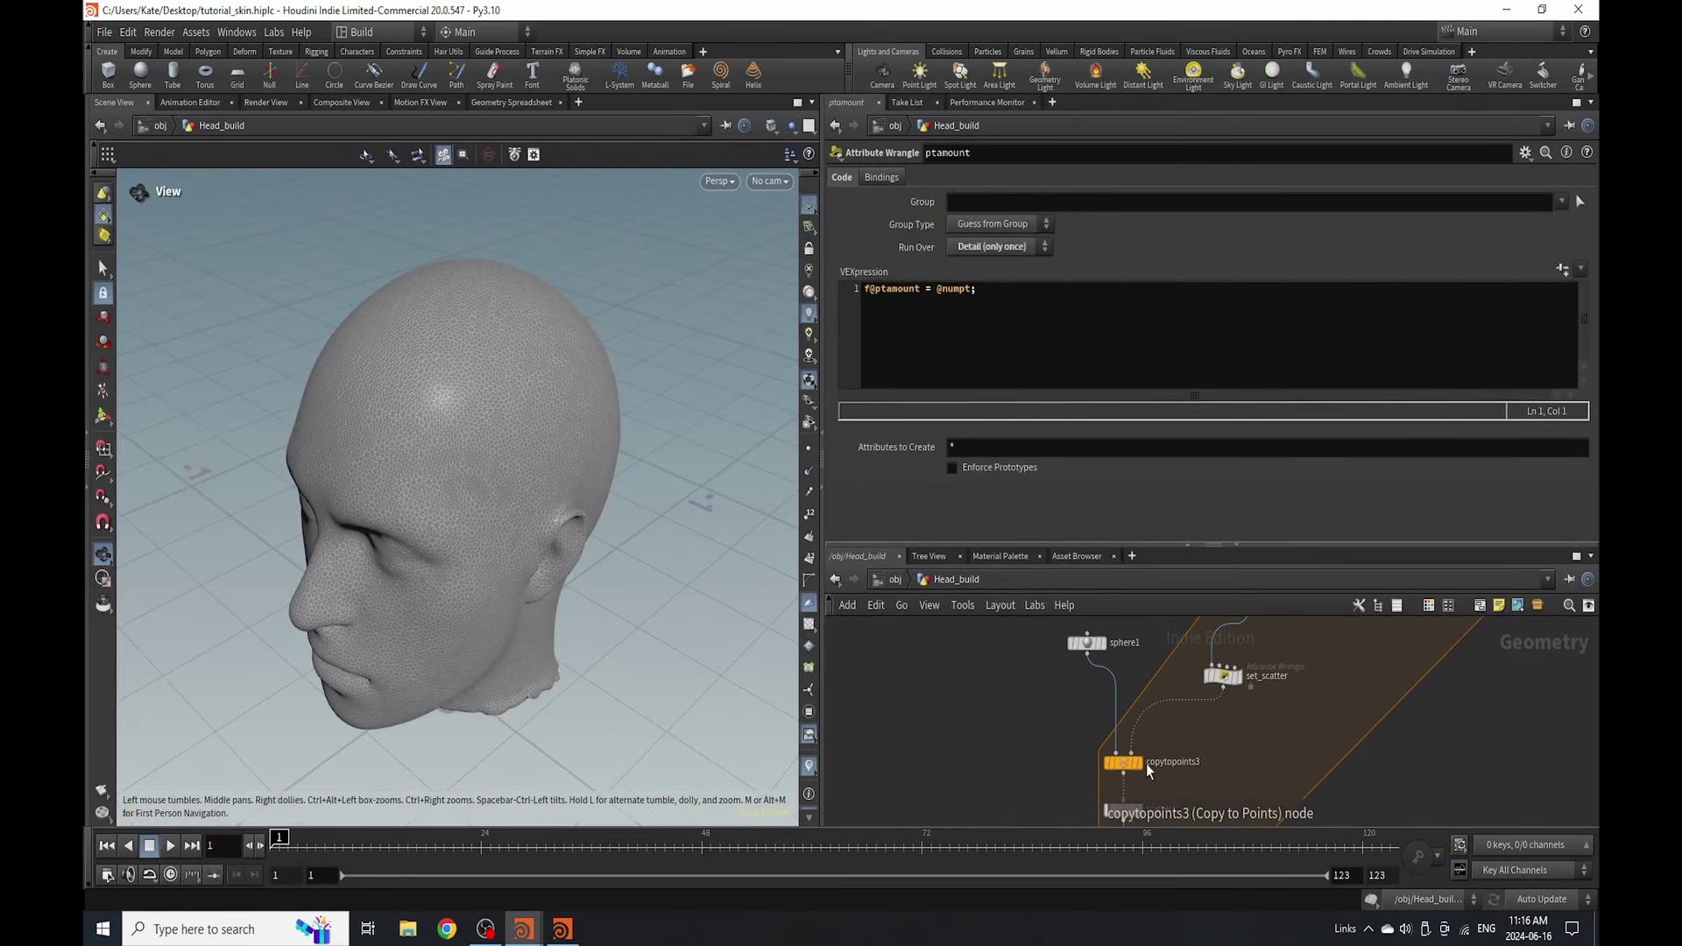
pyautogui.click(1136, 762)
# - Display scatter1's points and open its scatter settings
pyautogui.moveTo(1218, 711); pyautogui.dragTo(1183, 780, button='middle')
pyautogui.moveTo(1205, 613); pyautogui.dragTo(1205, 658, button='middle')
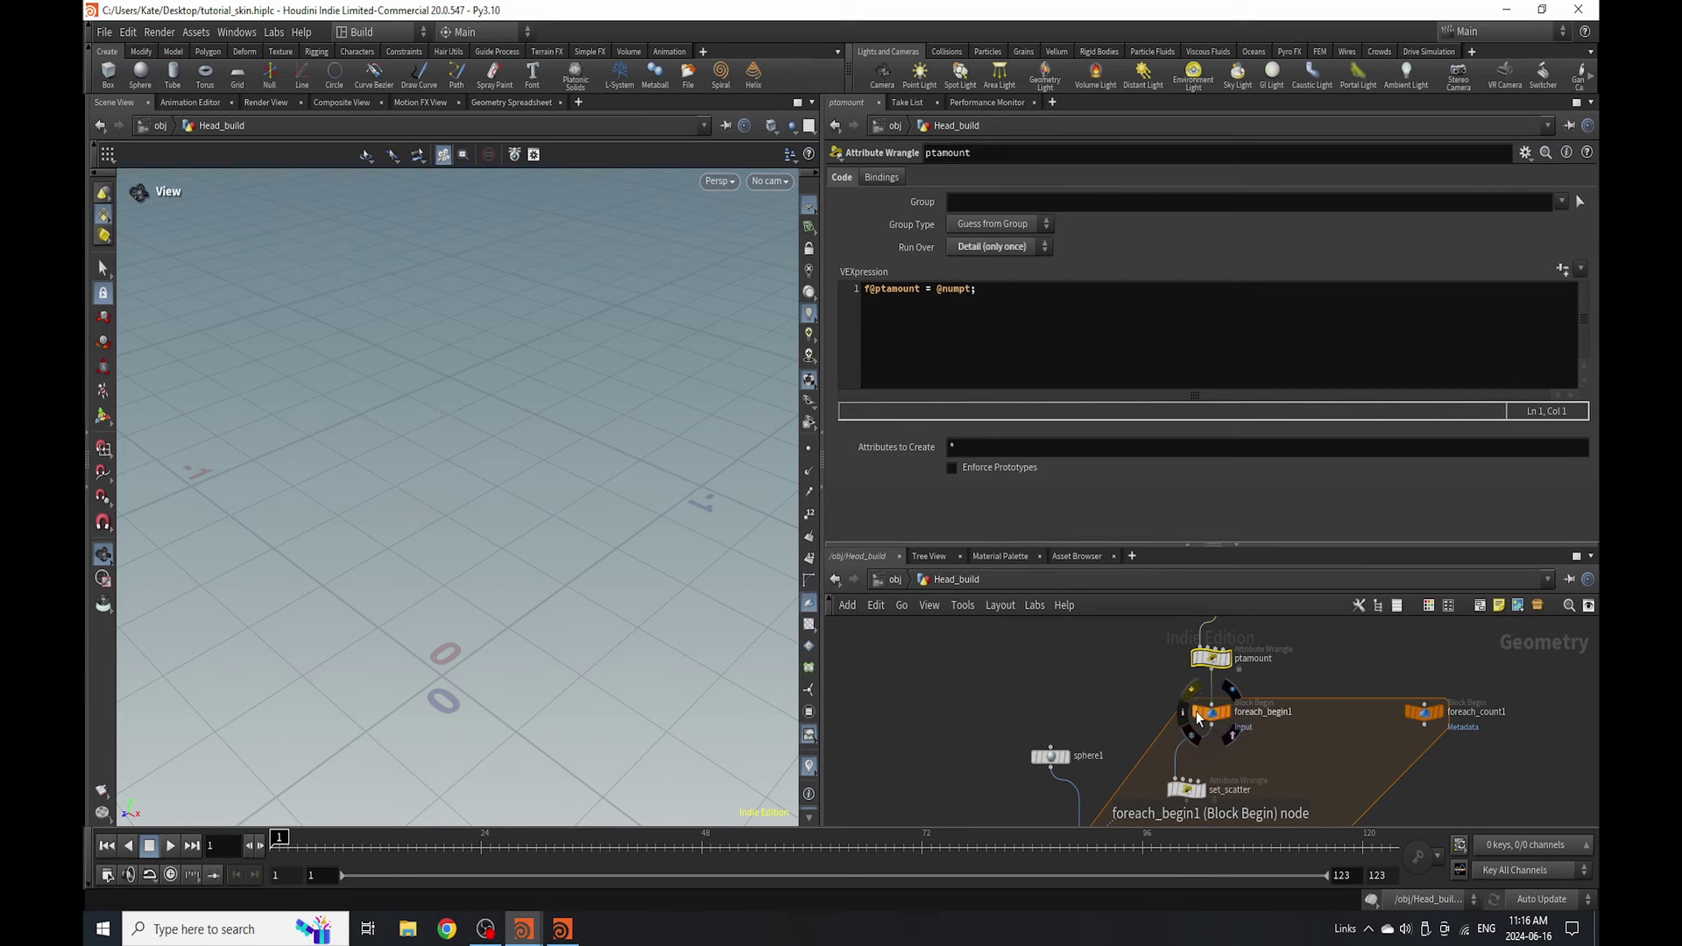
pyautogui.scroll(-3, 1200, 656)
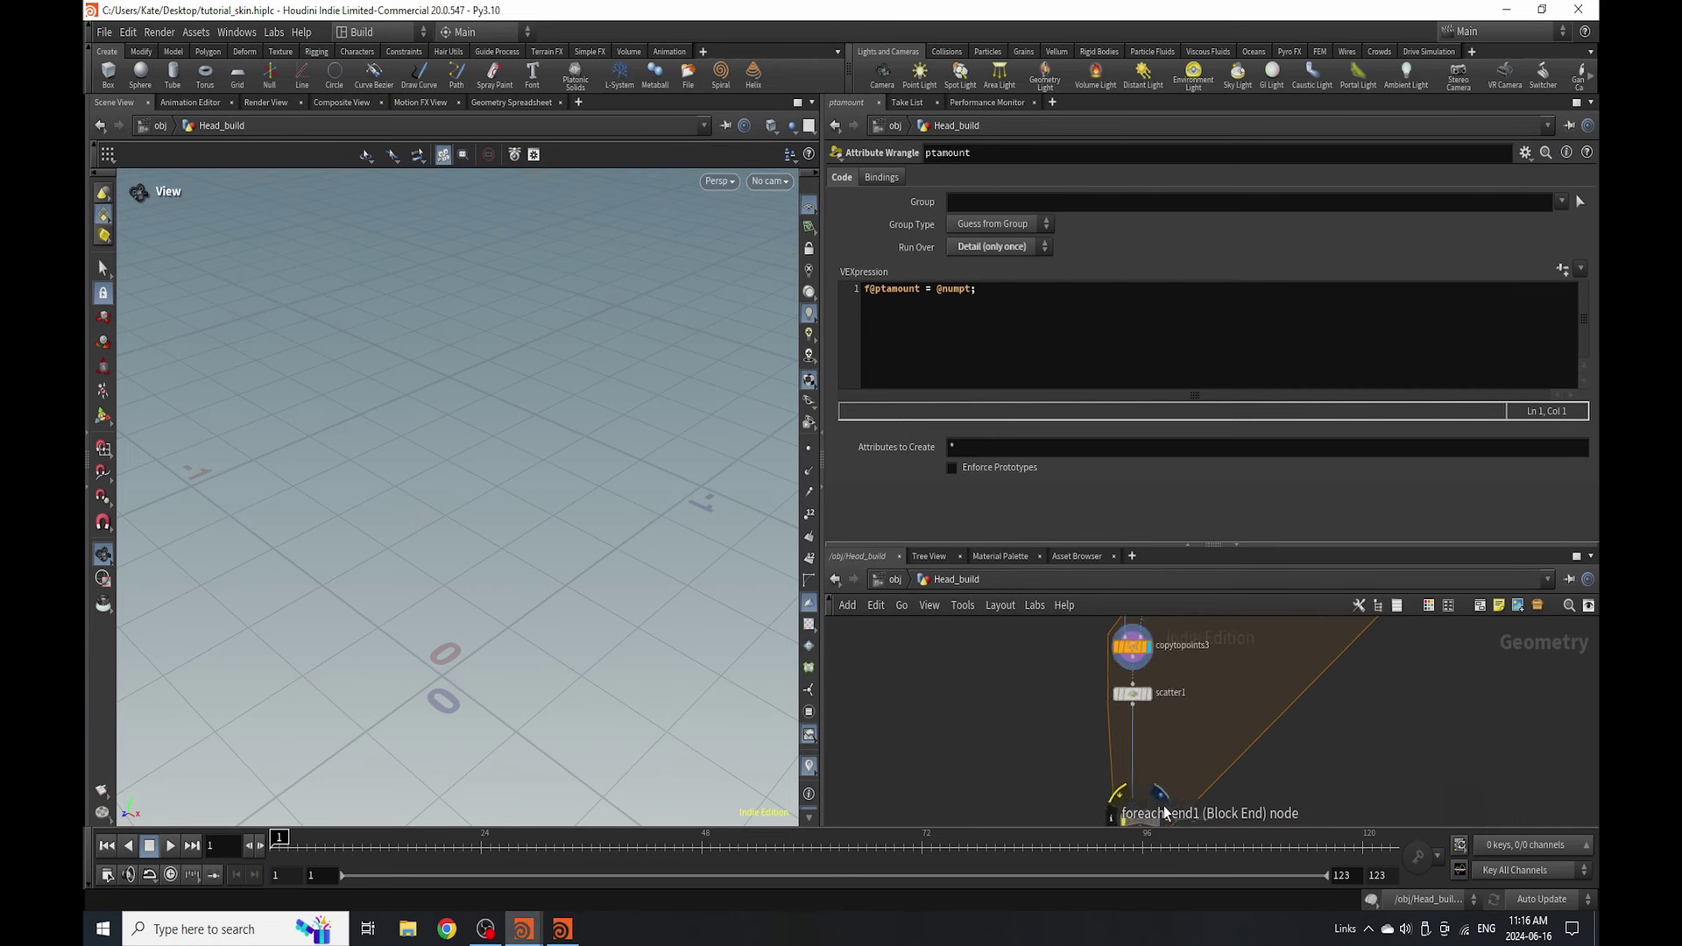
pyautogui.moveTo(1129, 808); pyautogui.dragTo(1152, 666, button='middle')
pyautogui.scroll(5, 1144, 684)
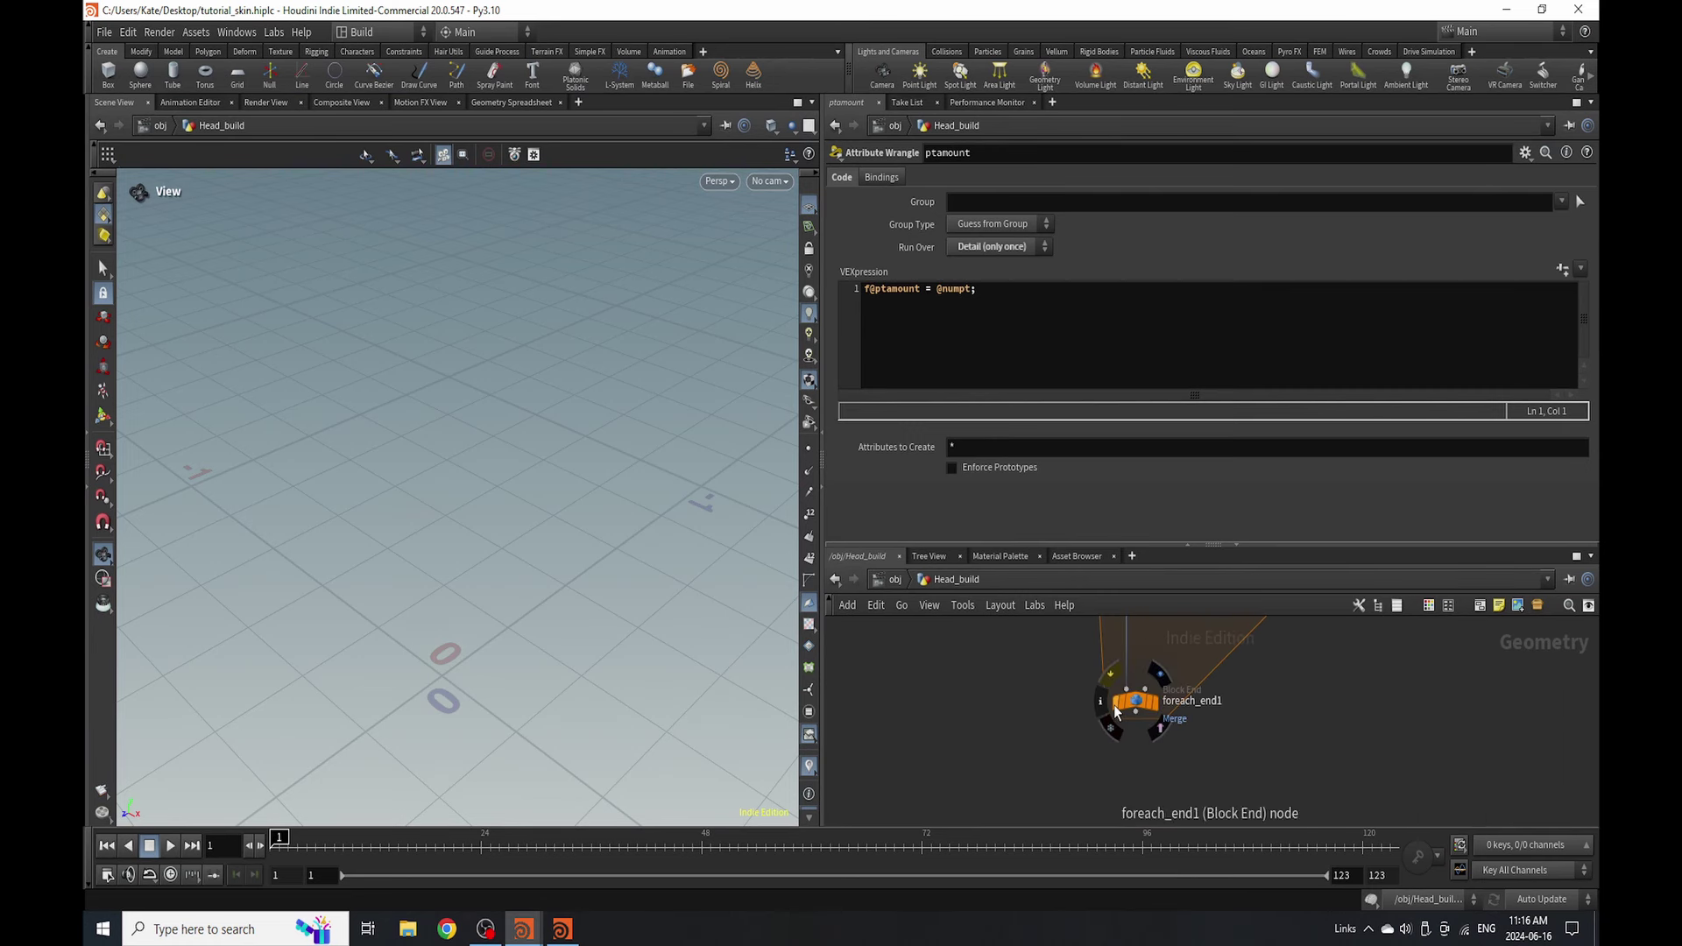
pyautogui.moveTo(1115, 711)
pyautogui.mouseDown(button='middle')
pyautogui.moveTo(1130, 789)
pyautogui.moveTo(1146, 719)
pyautogui.mouseUp(button='middle')
pyautogui.moveTo(1142, 722)
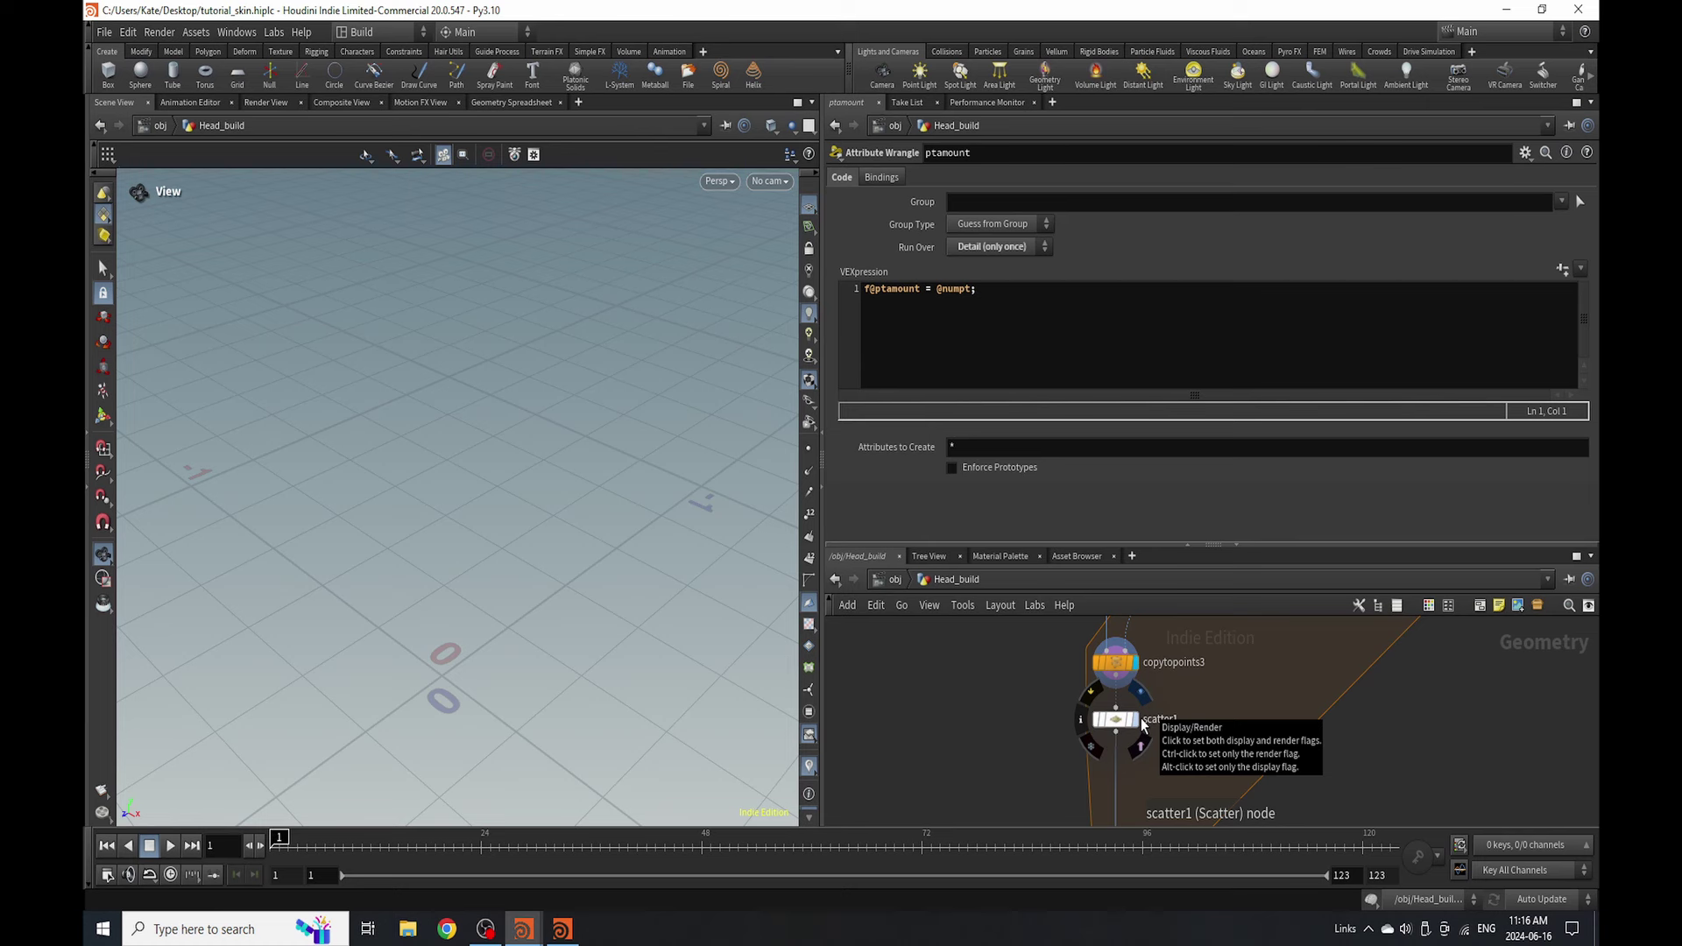
pyautogui.click(1142, 722)
pyautogui.click(1115, 719)
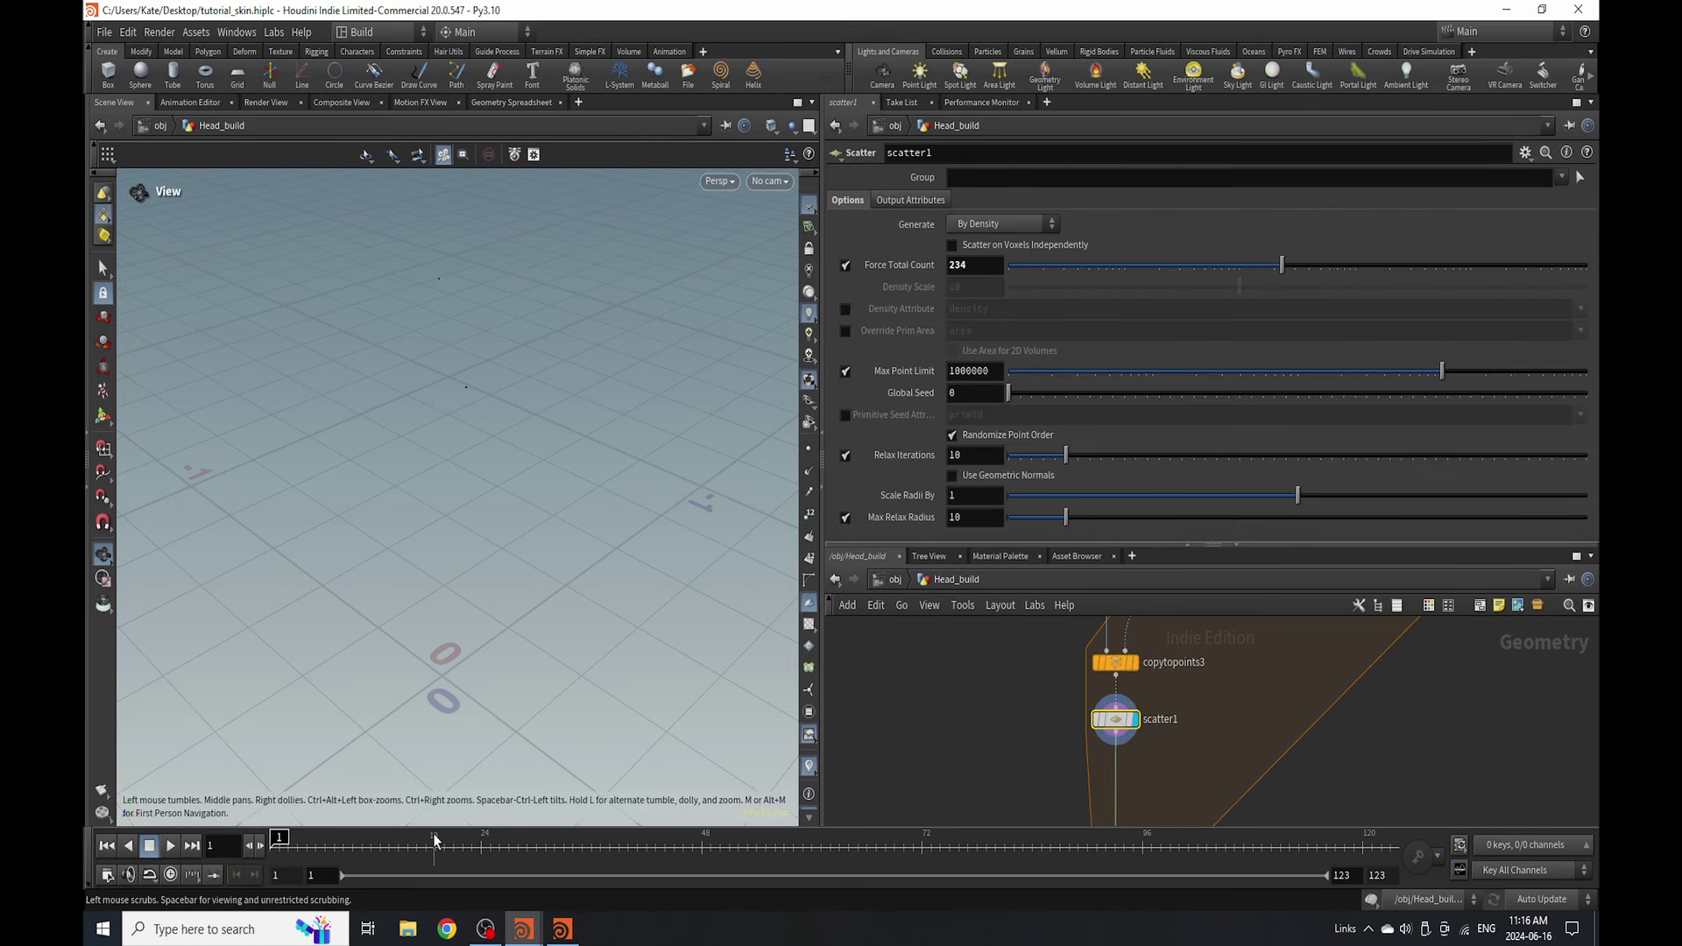
# - Advance to frame 9, show ptamount's head again, and orbit to a side view
pyautogui.moveTo(438, 839)
pyautogui.mouseDown()
pyautogui.moveTo(866, 838)
pyautogui.moveTo(342, 838)
pyautogui.mouseUp()
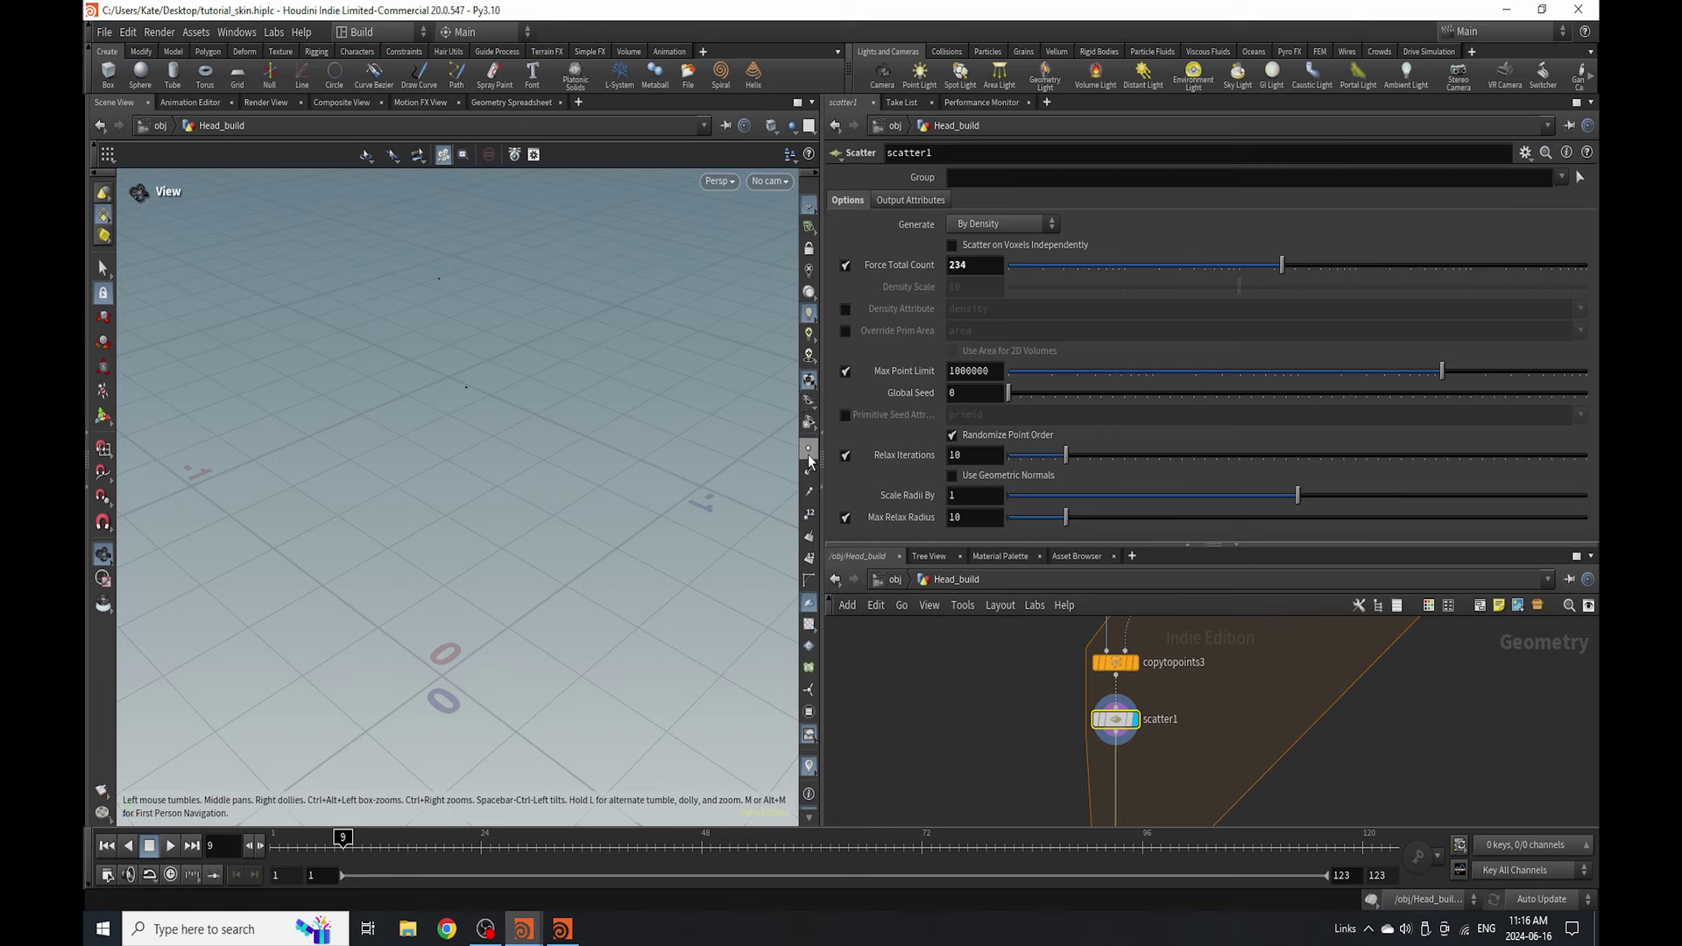
pyautogui.moveTo(476, 435); pyautogui.dragTo(323, 405)
pyautogui.moveTo(1201, 613); pyautogui.dragTo(1195, 673, button='middle')
pyautogui.click(1187, 666)
pyautogui.moveTo(456, 614); pyautogui.dragTo(612, 631)
pyautogui.scroll(-3, 1101, 642)
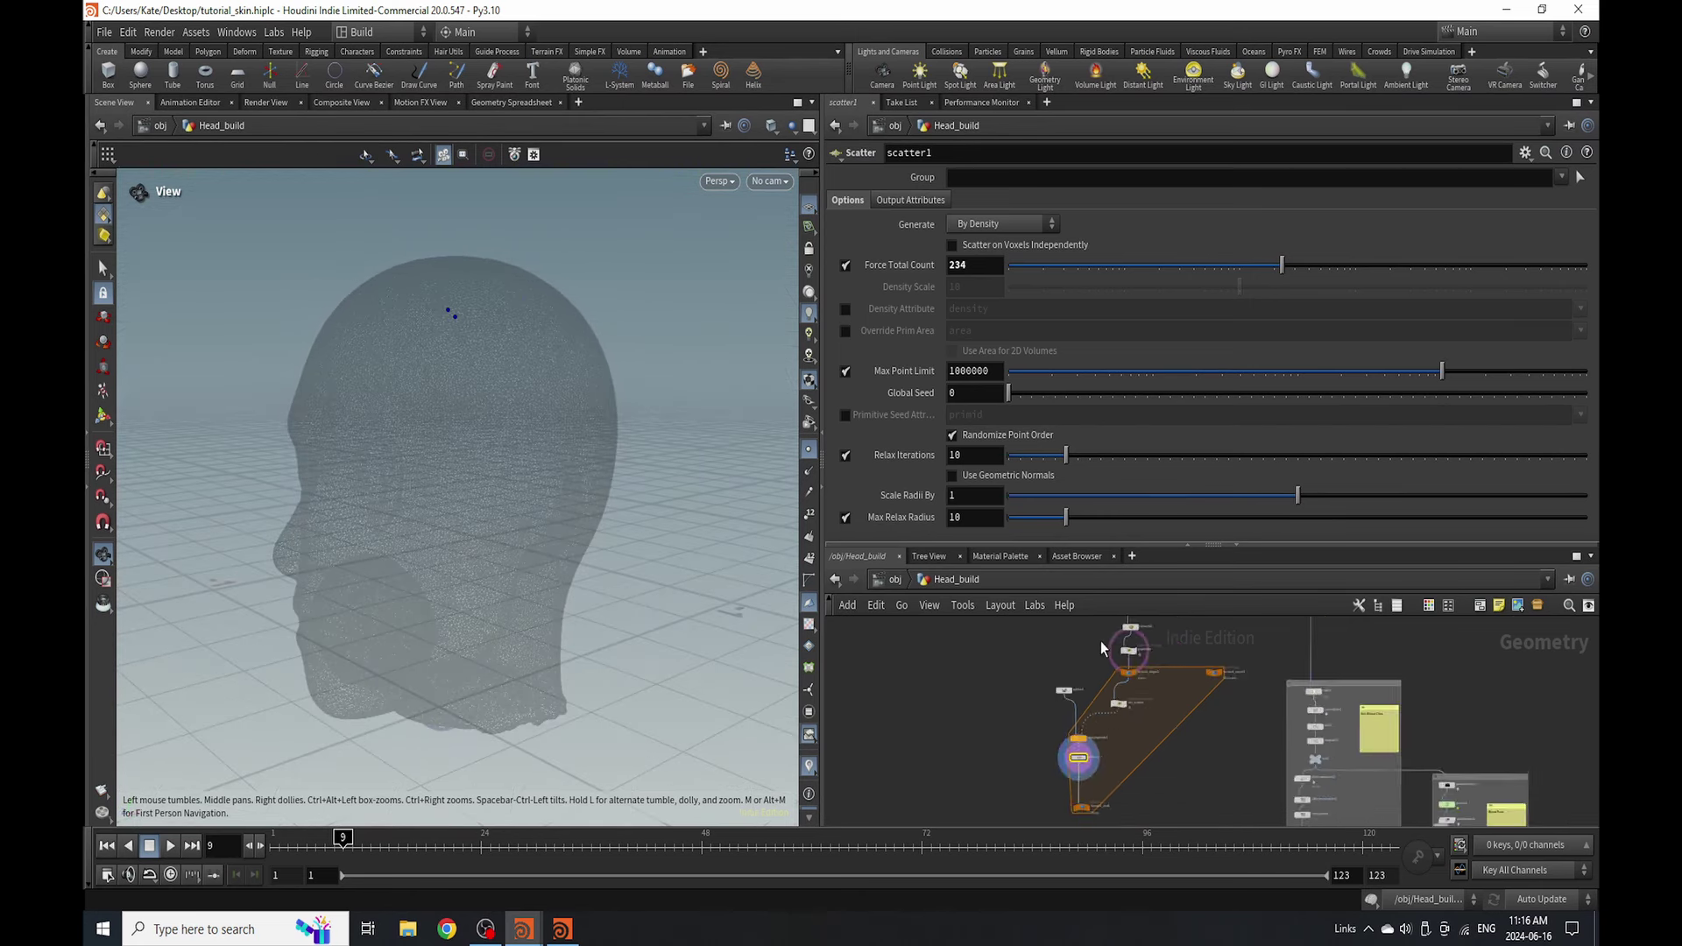
pyautogui.scroll(5, 1074, 682)
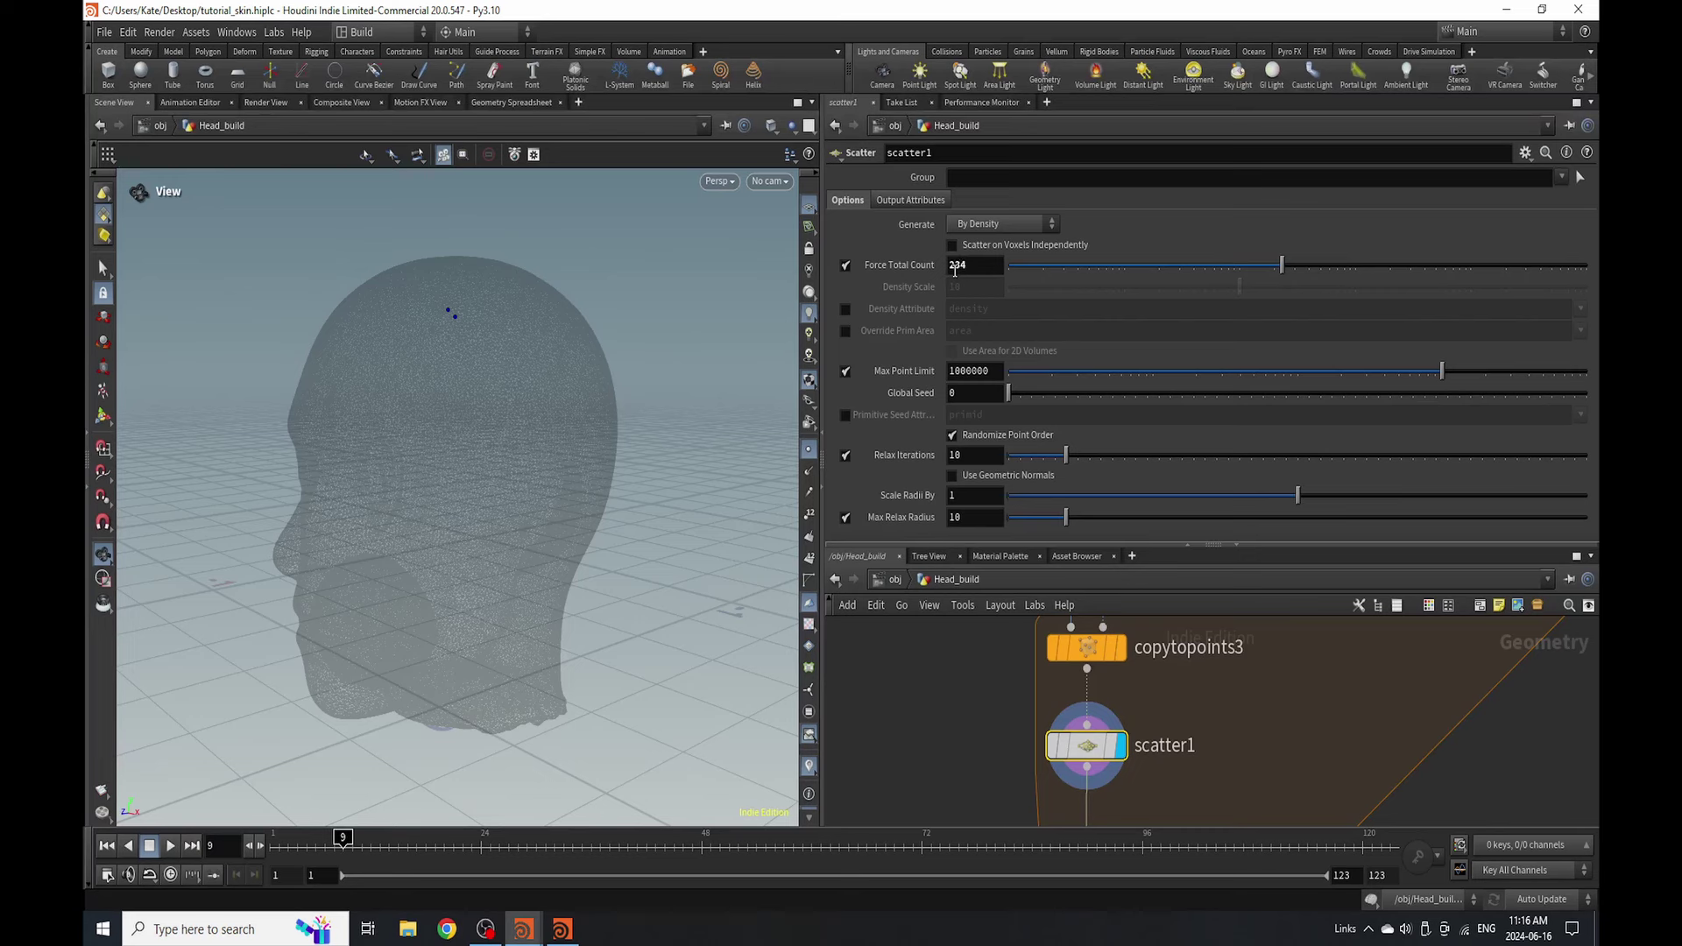
pyautogui.scroll(-3, 1087, 754)
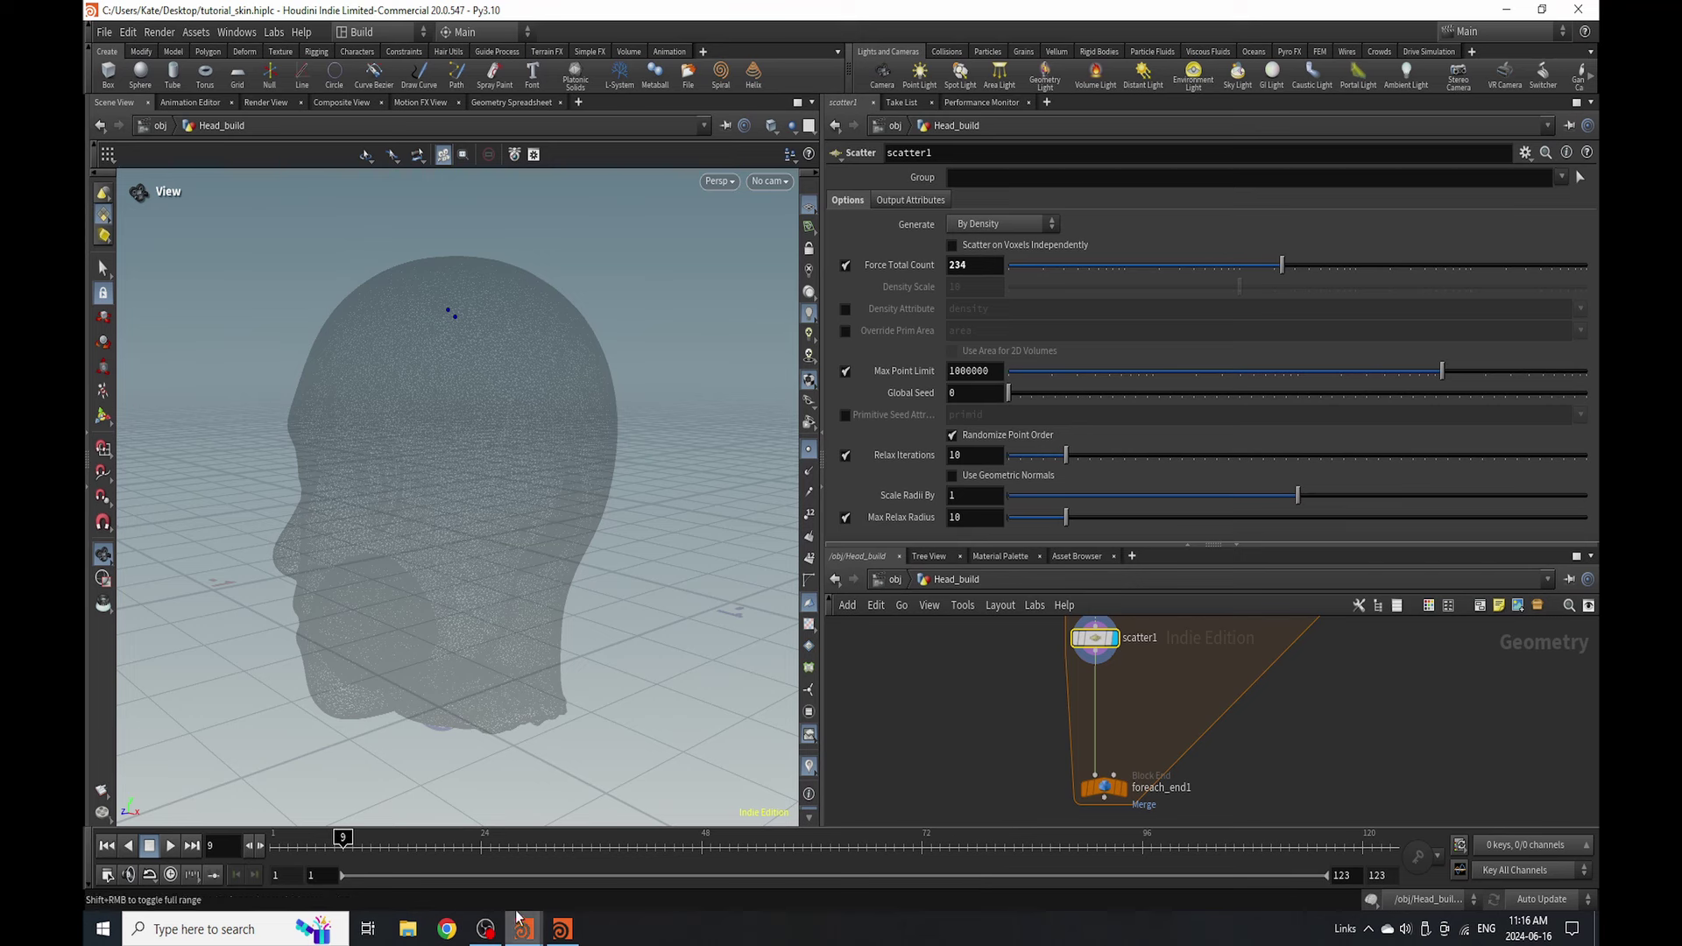
# - Select foreach_end1, paste attribwrangle5 and group1 into the loop, and orbit behind the head
pyautogui.click(1095, 786)
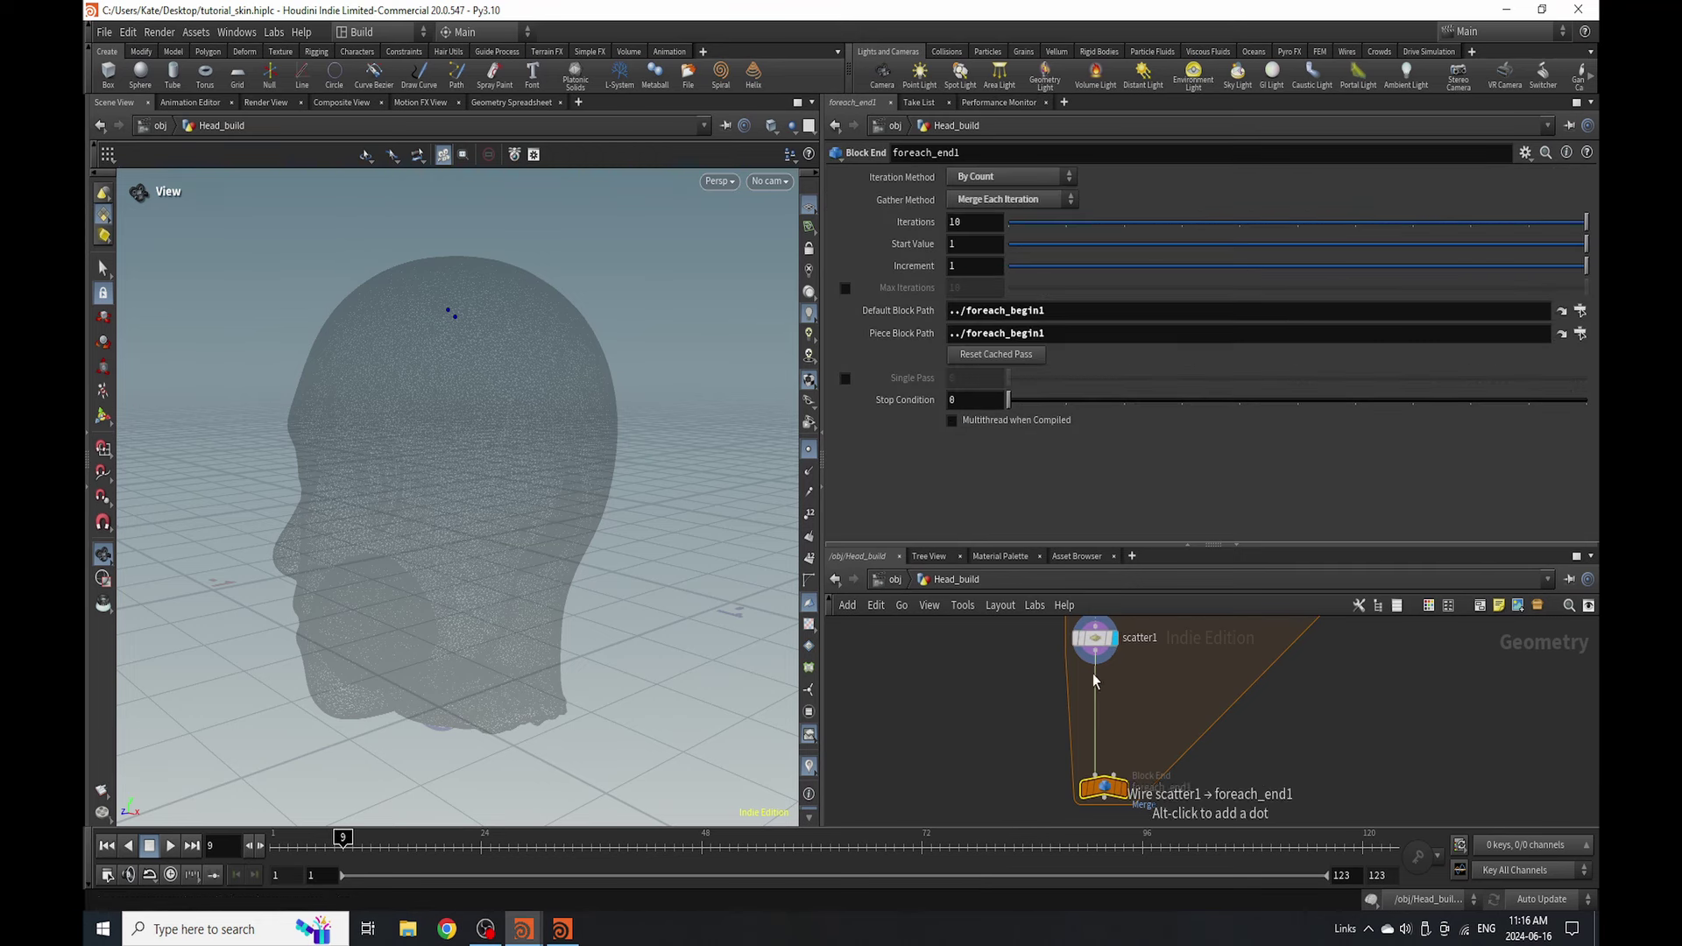
pyautogui.hotkey('ctrl', 'v')
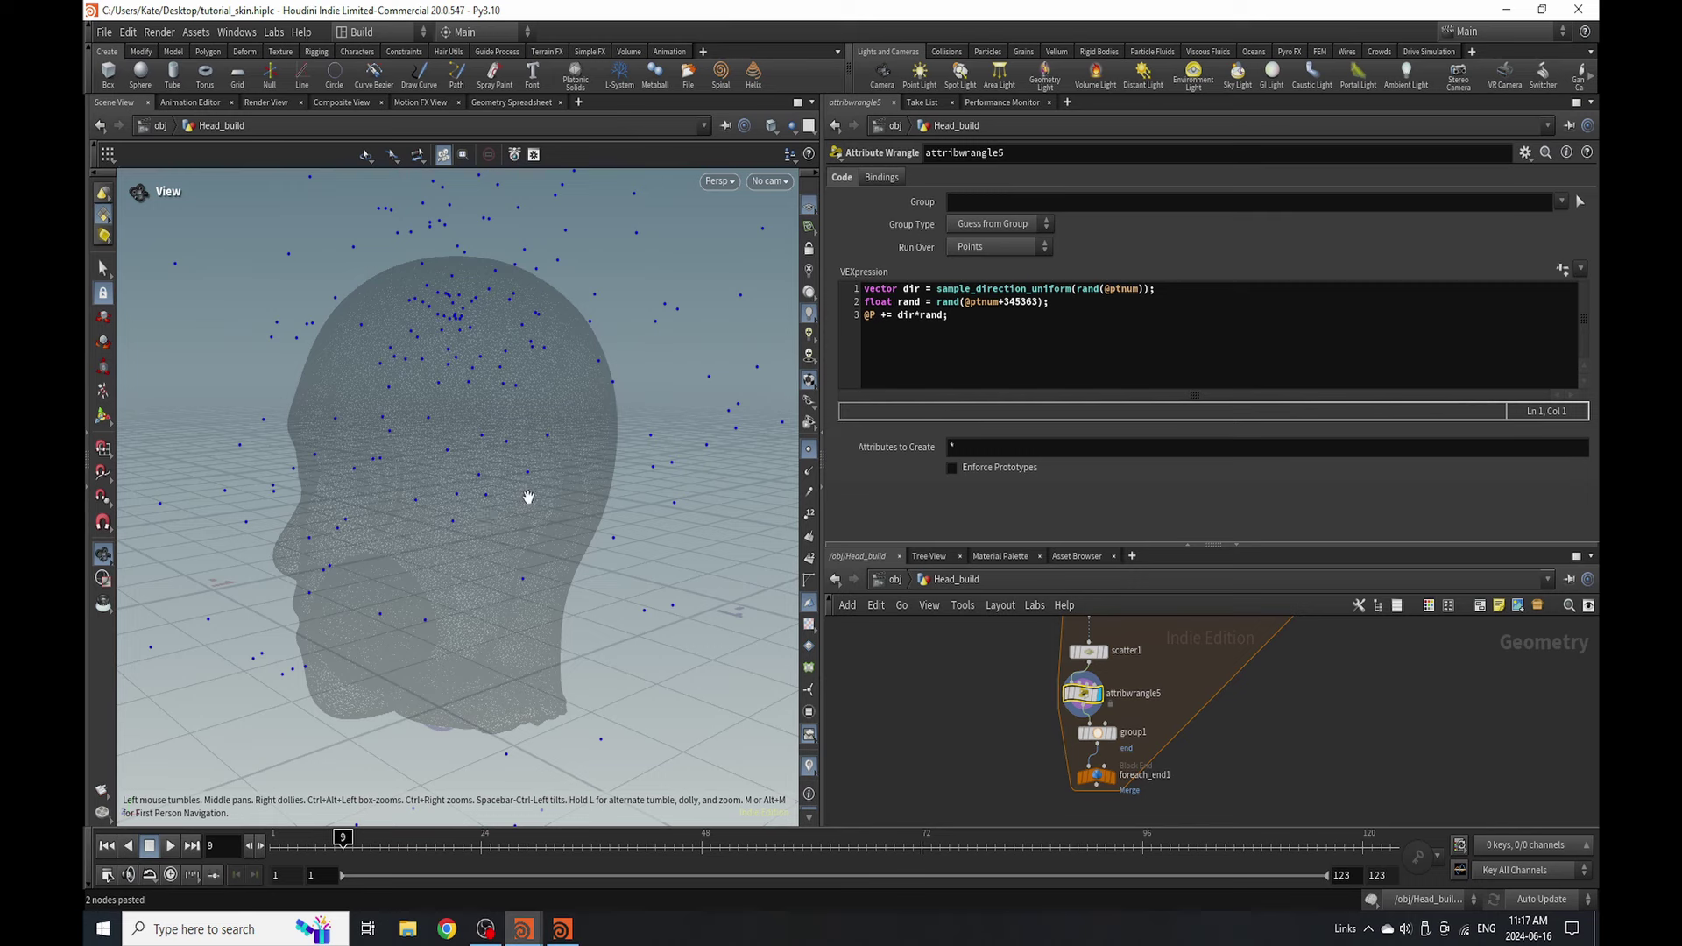
pyautogui.moveTo(529, 465); pyautogui.dragTo(395, 507, button='right')
pyautogui.moveTo(394, 508); pyautogui.dragTo(571, 489)
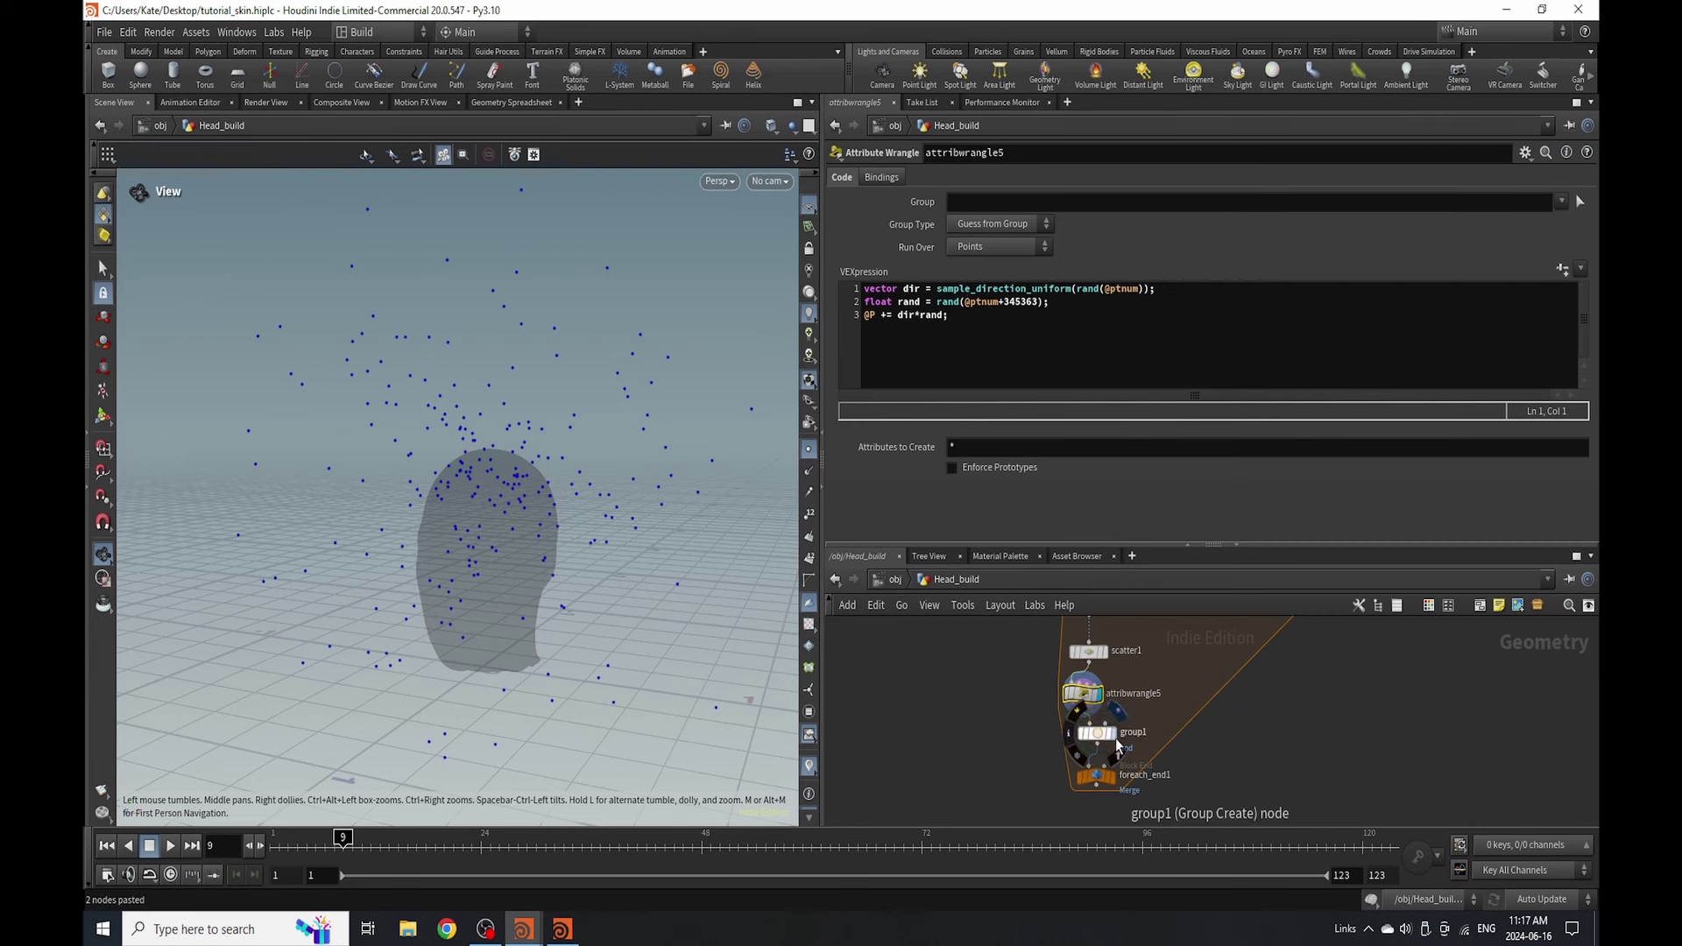
# - Display group1 and rename it to 'end'
pyautogui.click(1093, 734)
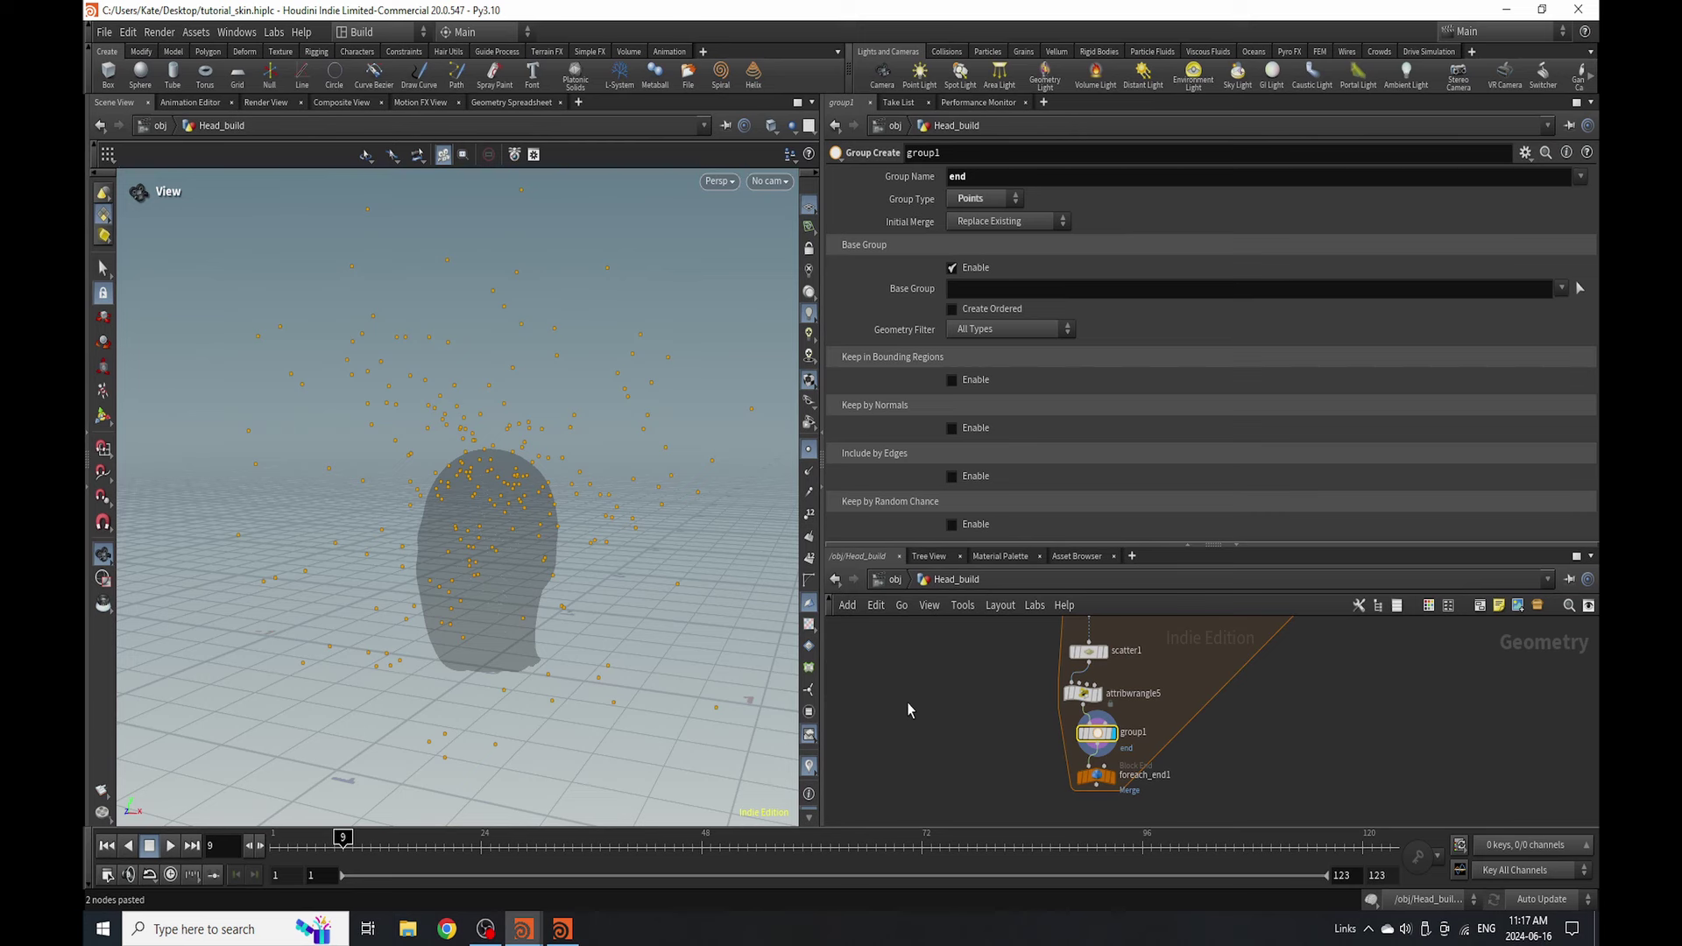
pyautogui.press('Tab')
pyautogui.doubleClick(1132, 733)
pyautogui.write('e')
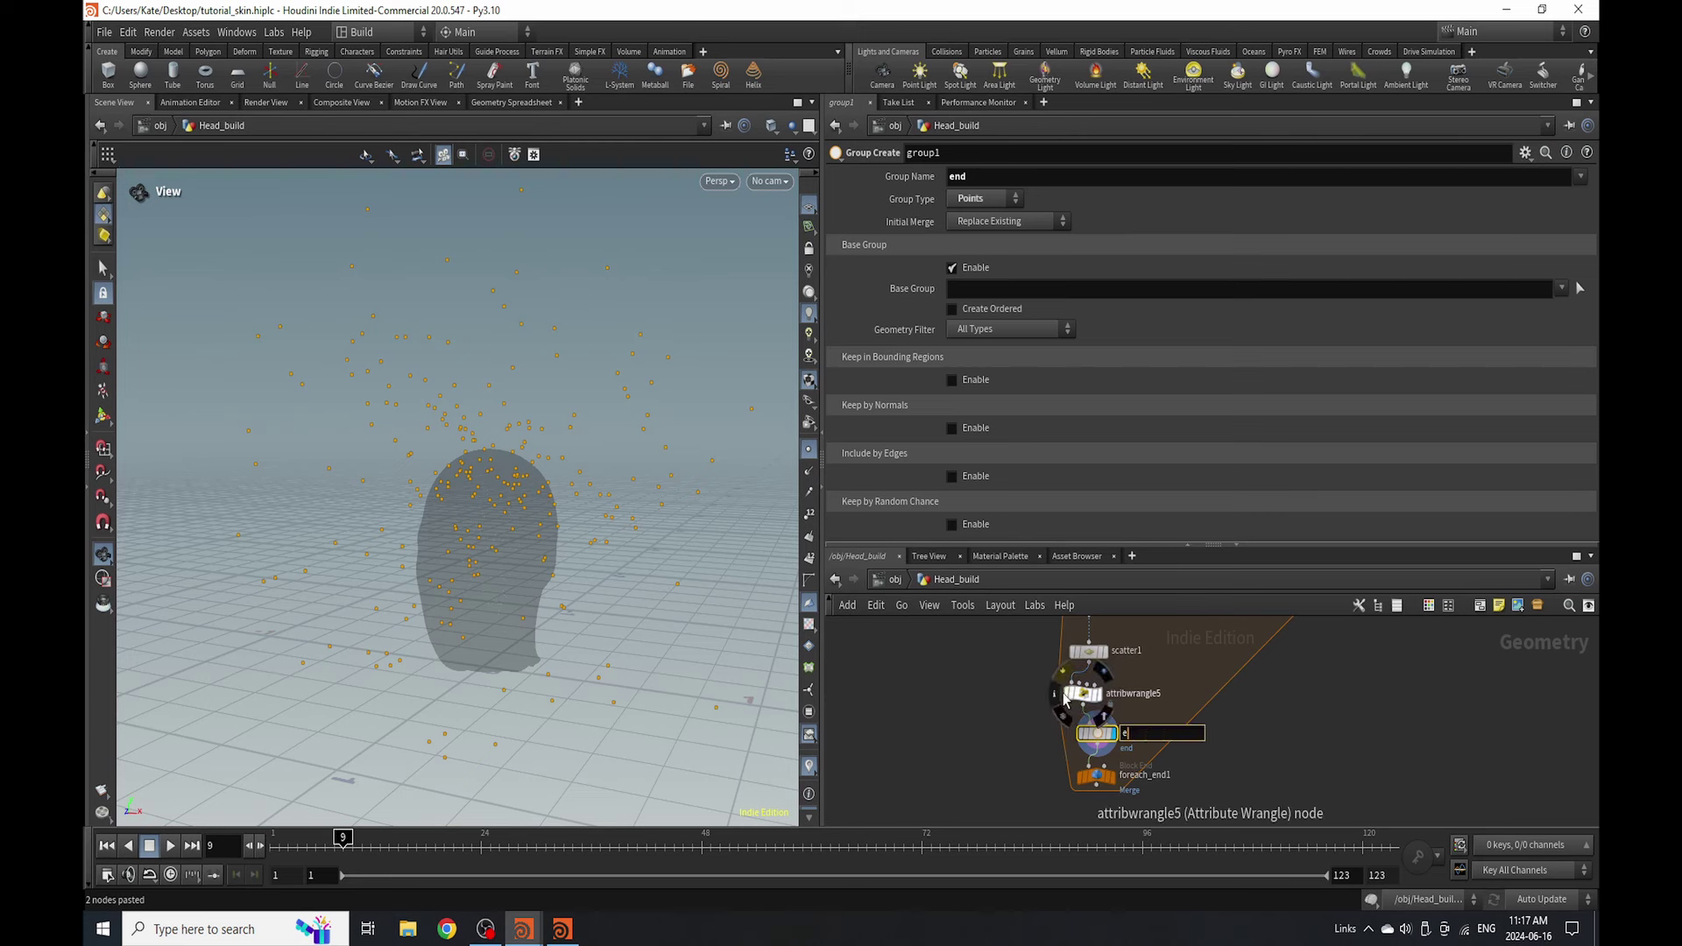
pyautogui.write('nd')
pyautogui.press('Return')
# - Enlarge the network pane and move foreach_end1 further below the end node
pyautogui.scroll(2, 1097, 764)
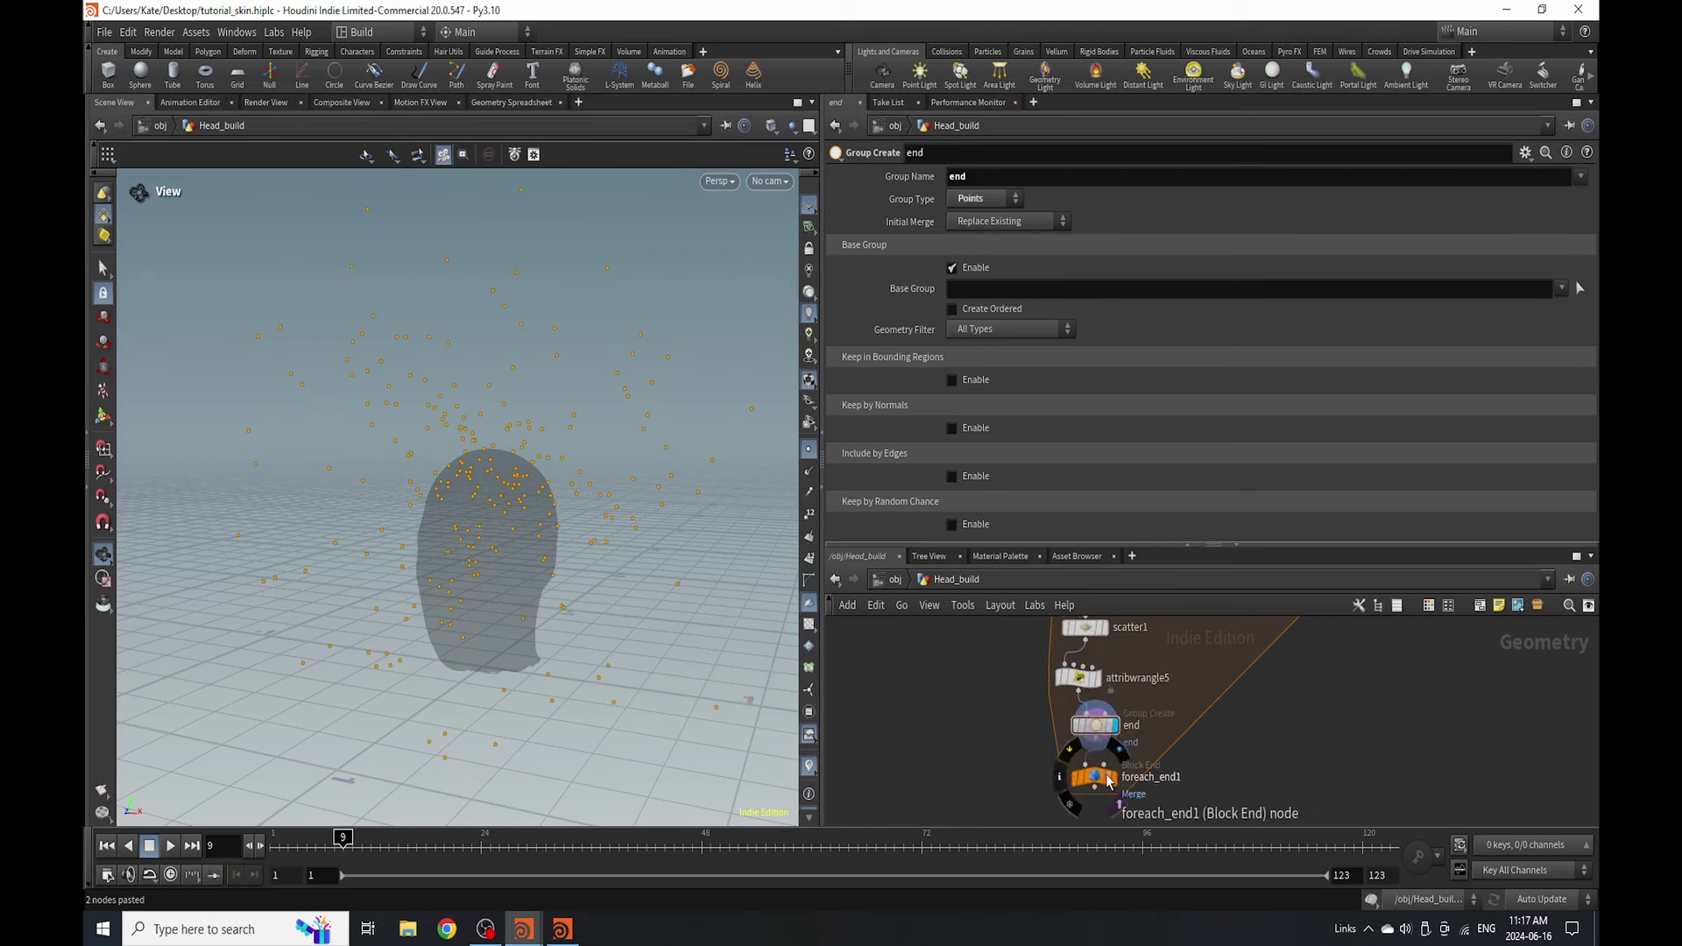
pyautogui.moveTo(1214, 544); pyautogui.dragTo(1214, 319)
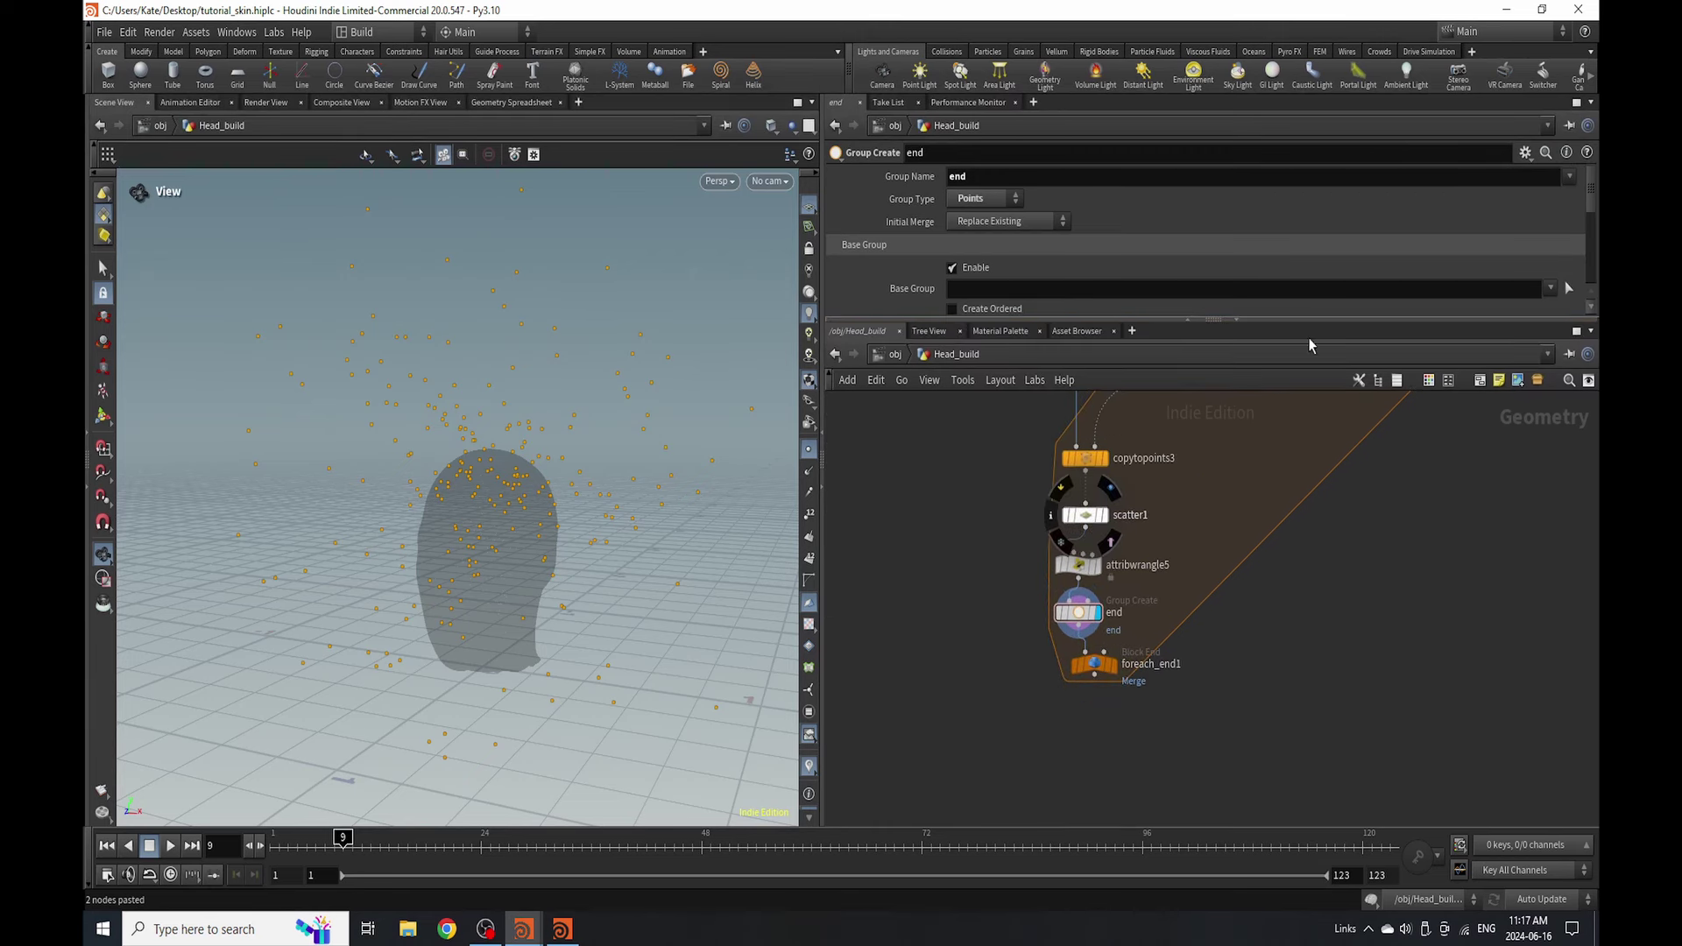
pyautogui.scroll(-3, 1096, 700)
pyautogui.scroll(3, 1068, 701)
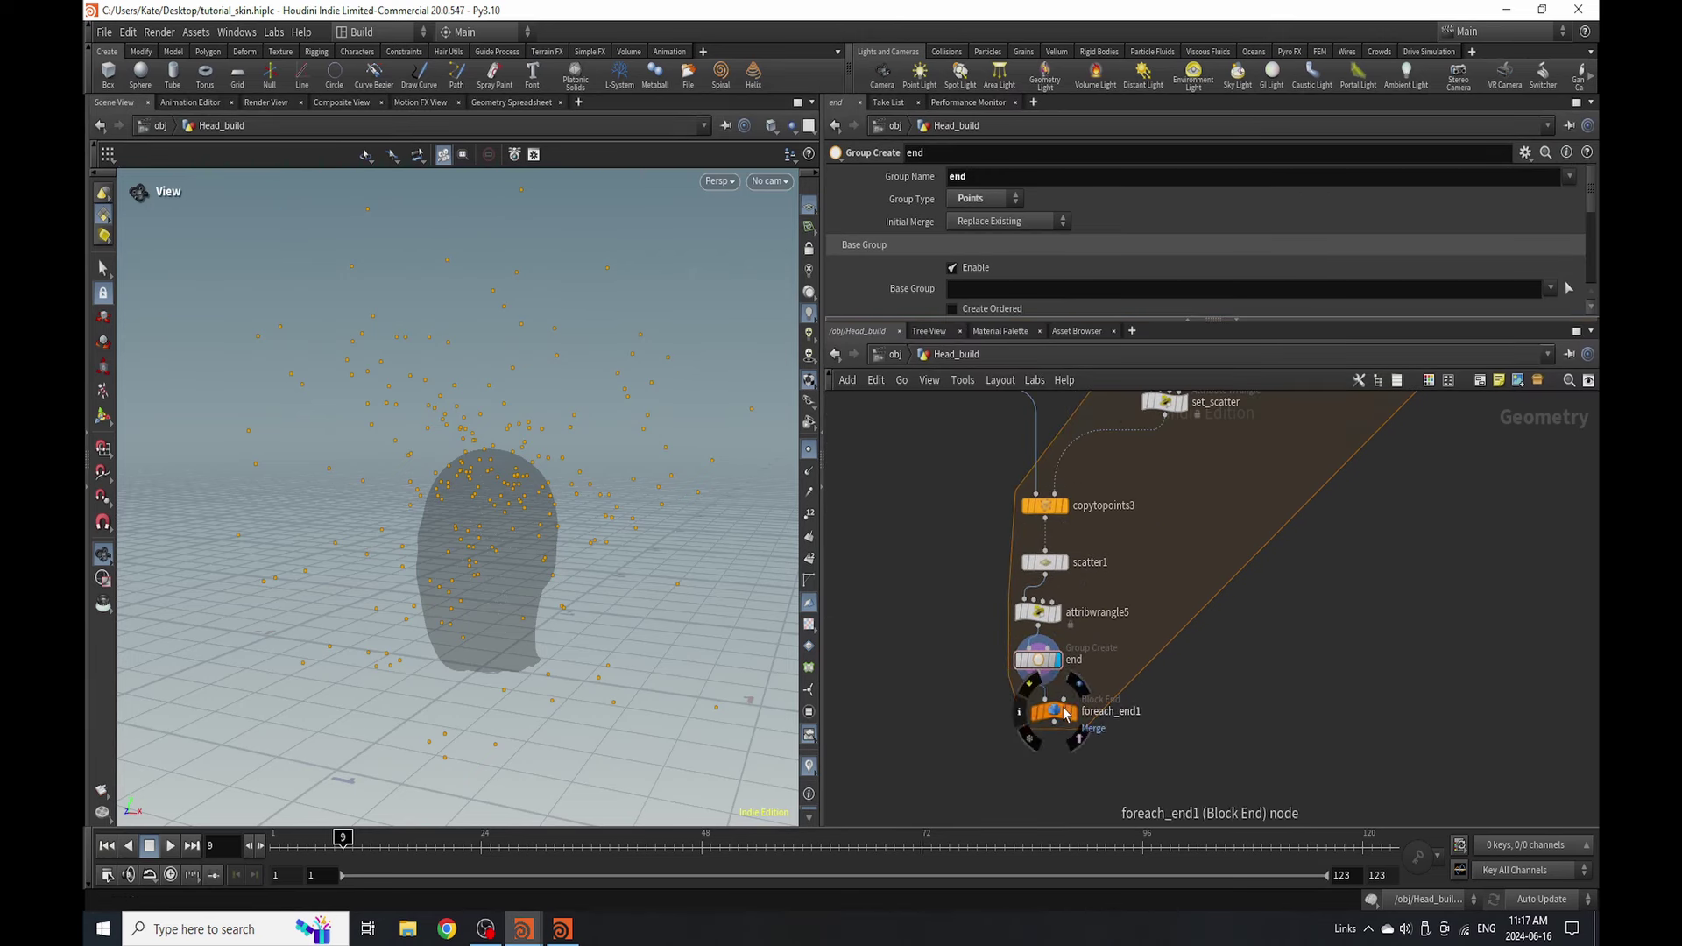
pyautogui.moveTo(1064, 708); pyautogui.dragTo(1108, 795)
pyautogui.scroll(-3, 1109, 795)
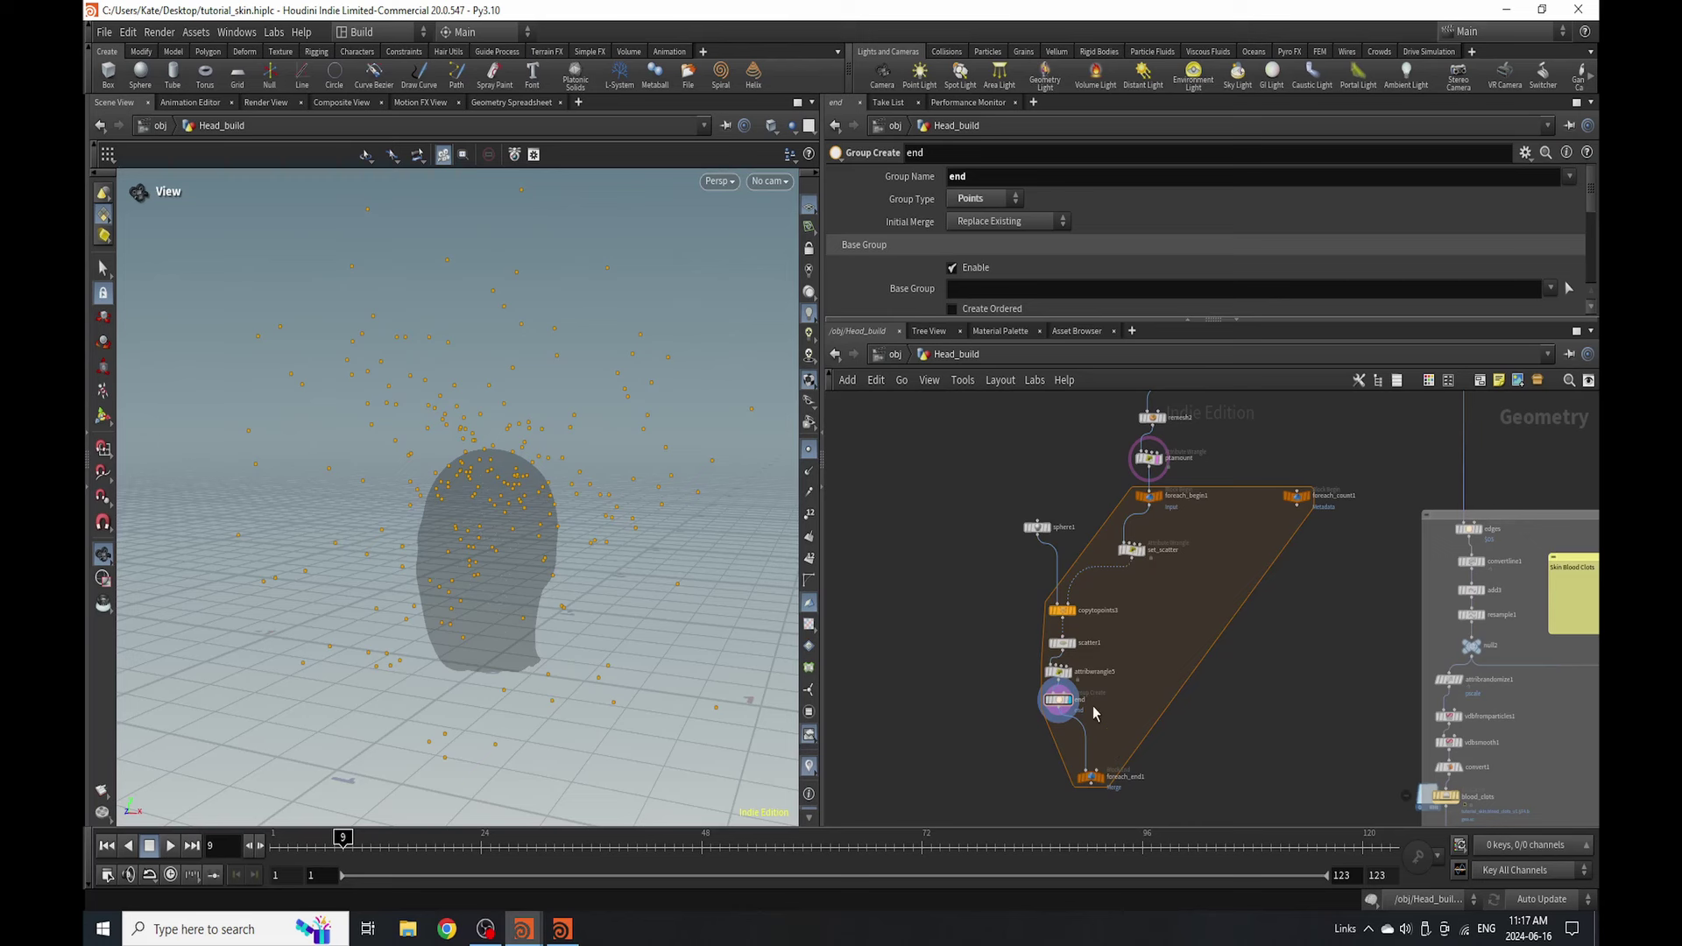
pyautogui.scroll(1, 1086, 665)
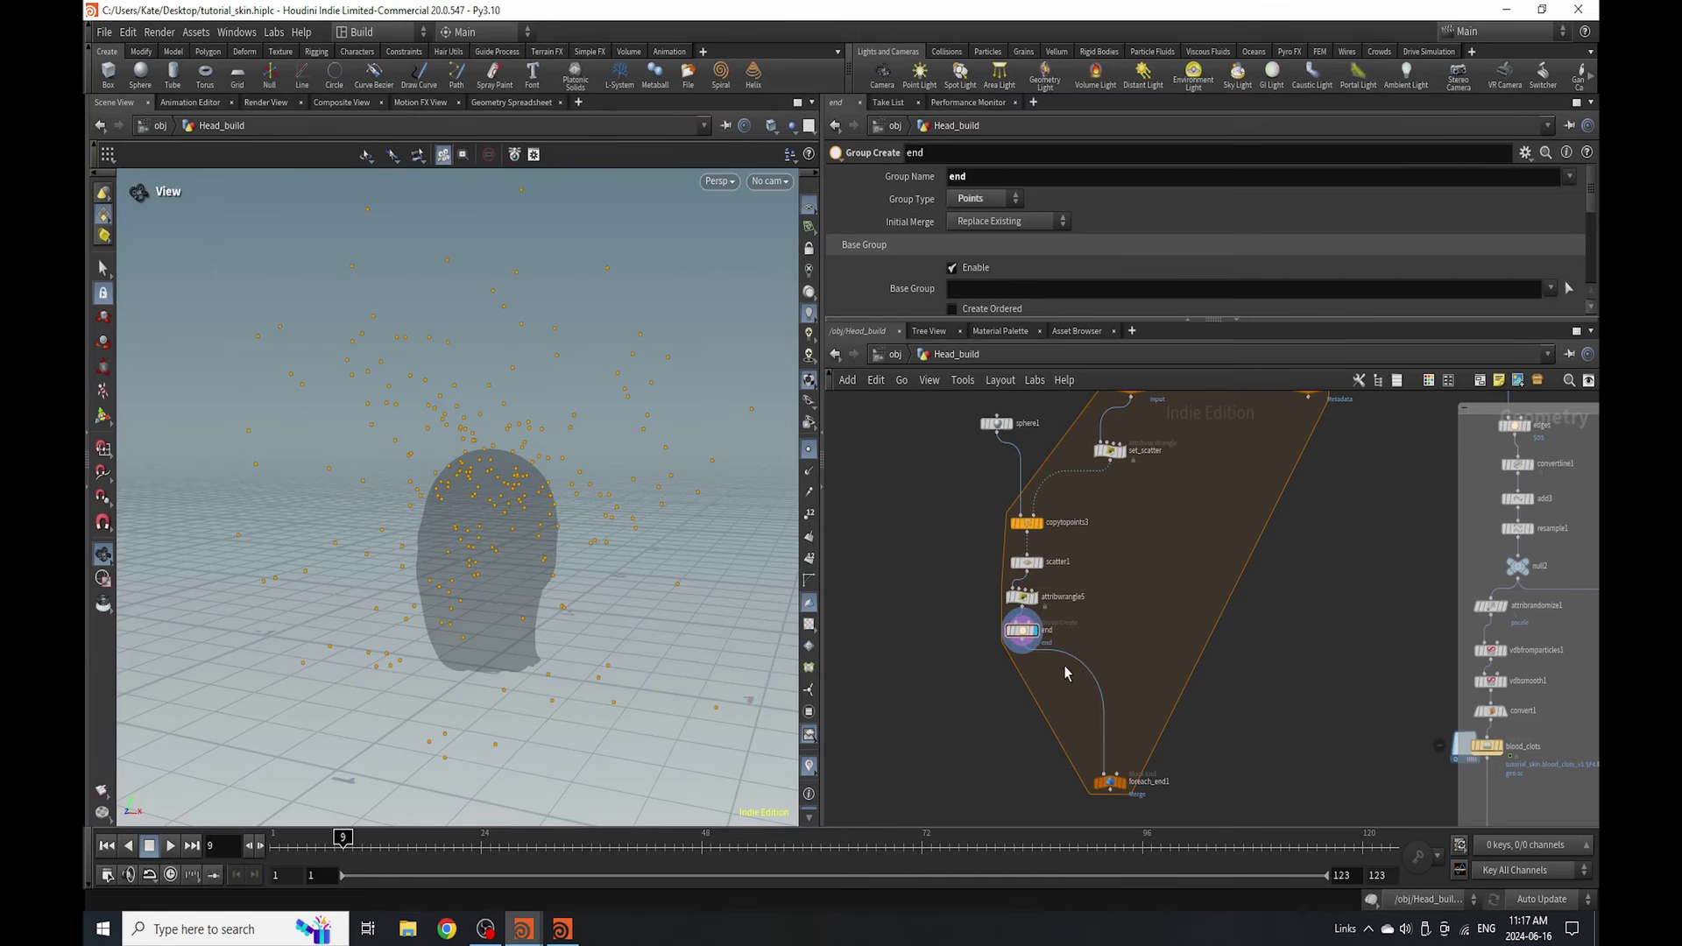
pyautogui.moveTo(1106, 559); pyautogui.dragTo(1090, 606, button='middle')
# - Review set_scatter's VEX, the end group settings, and the attribwrangle5 code
pyautogui.click(1095, 498)
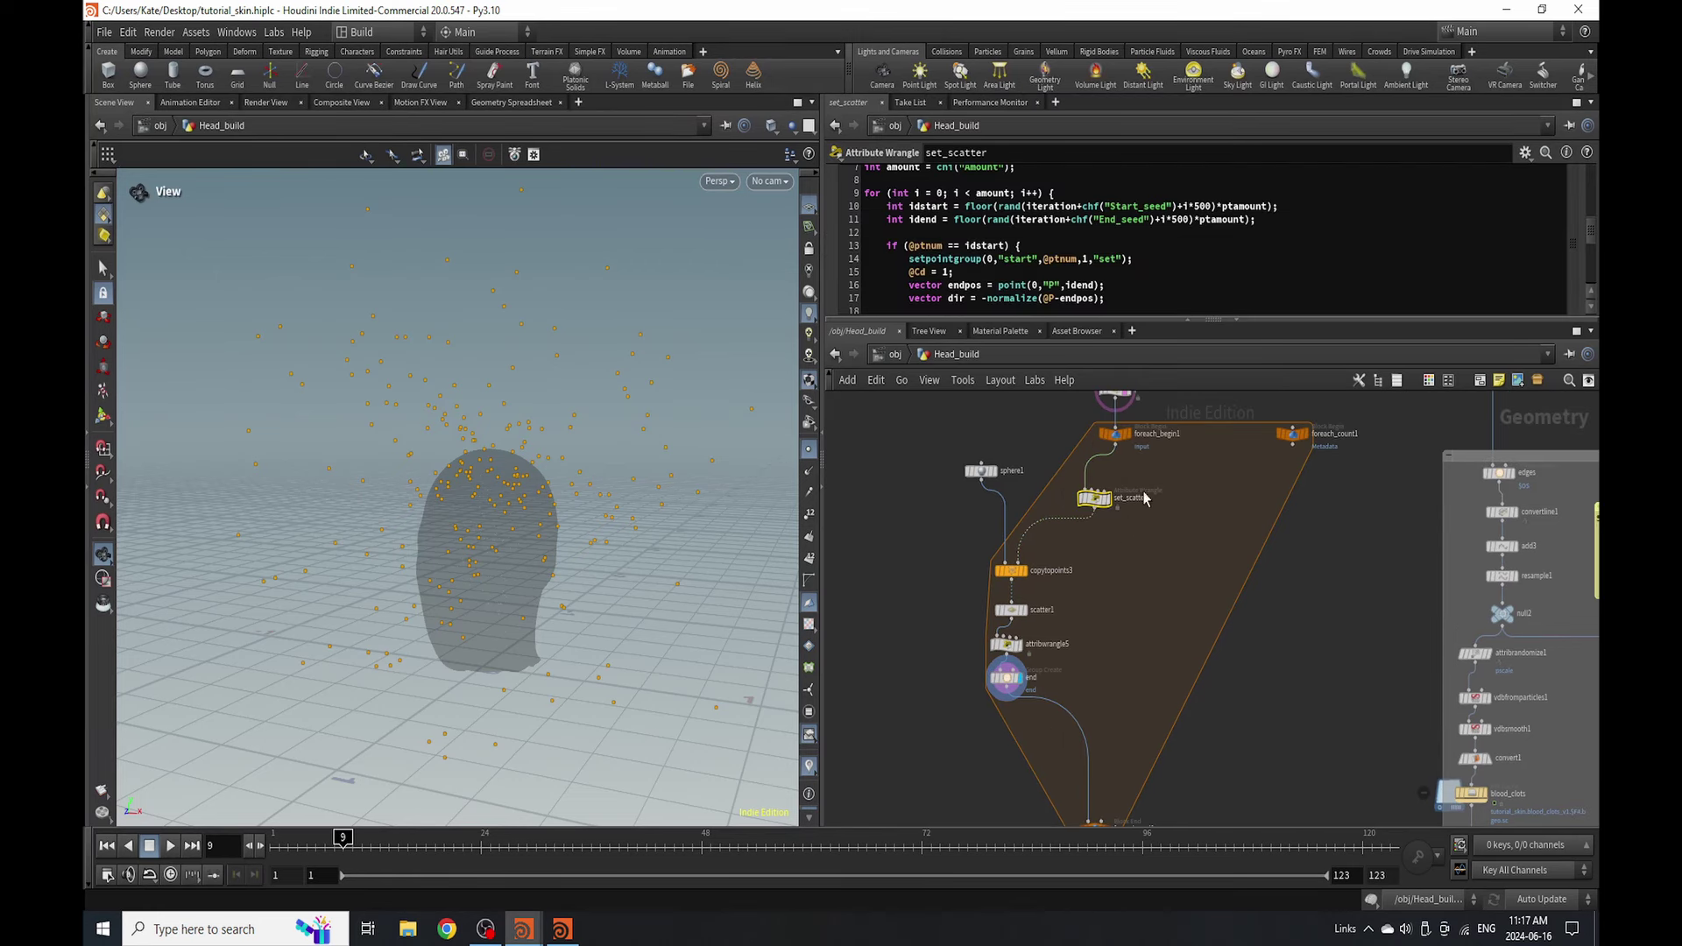
pyautogui.click(1006, 676)
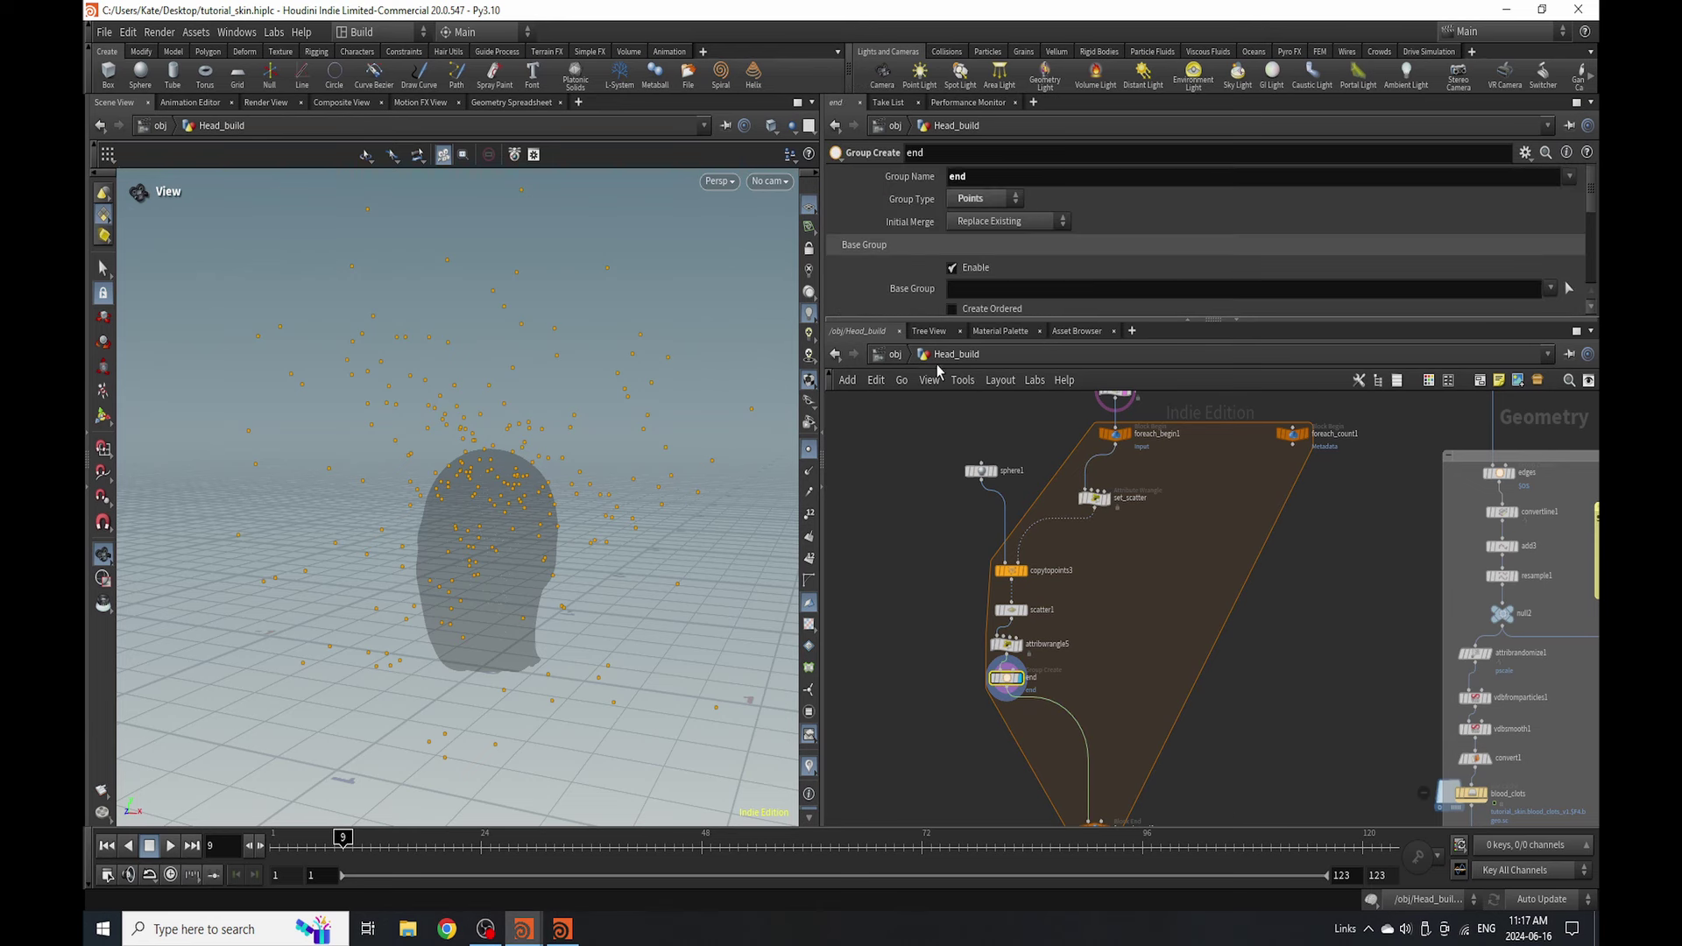
pyautogui.click(1005, 644)
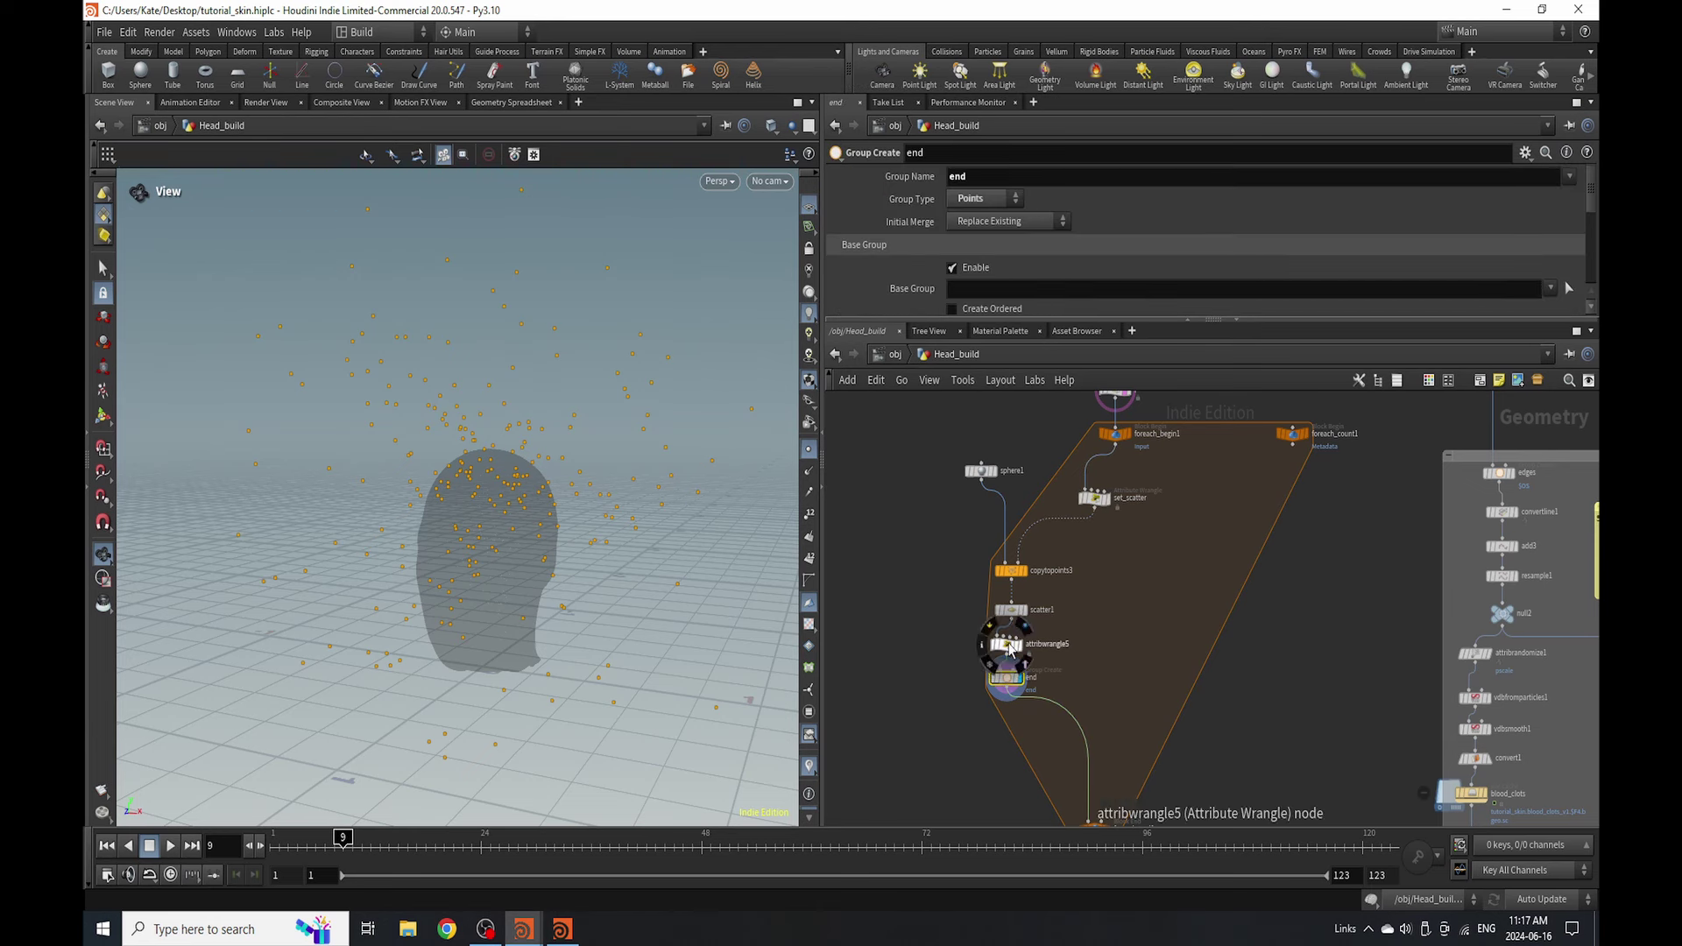
# - Add a Merge node (merge1) directly beneath the end node
pyautogui.moveTo(1271, 320); pyautogui.dragTo(1270, 383)
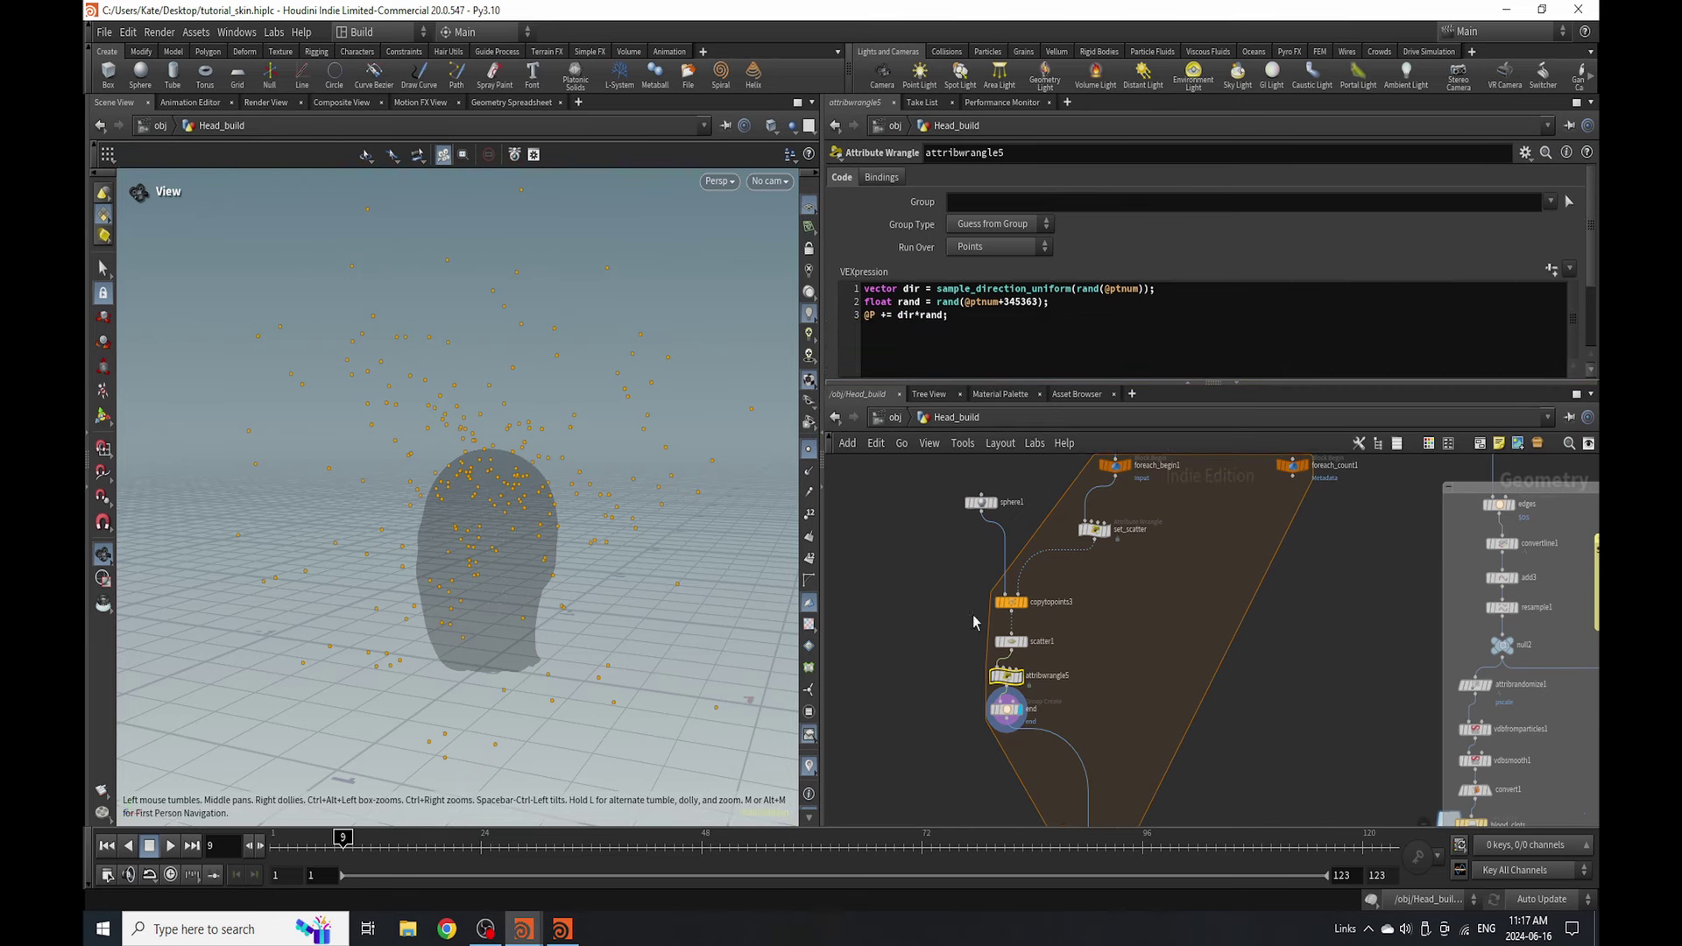
pyautogui.press('Tab')
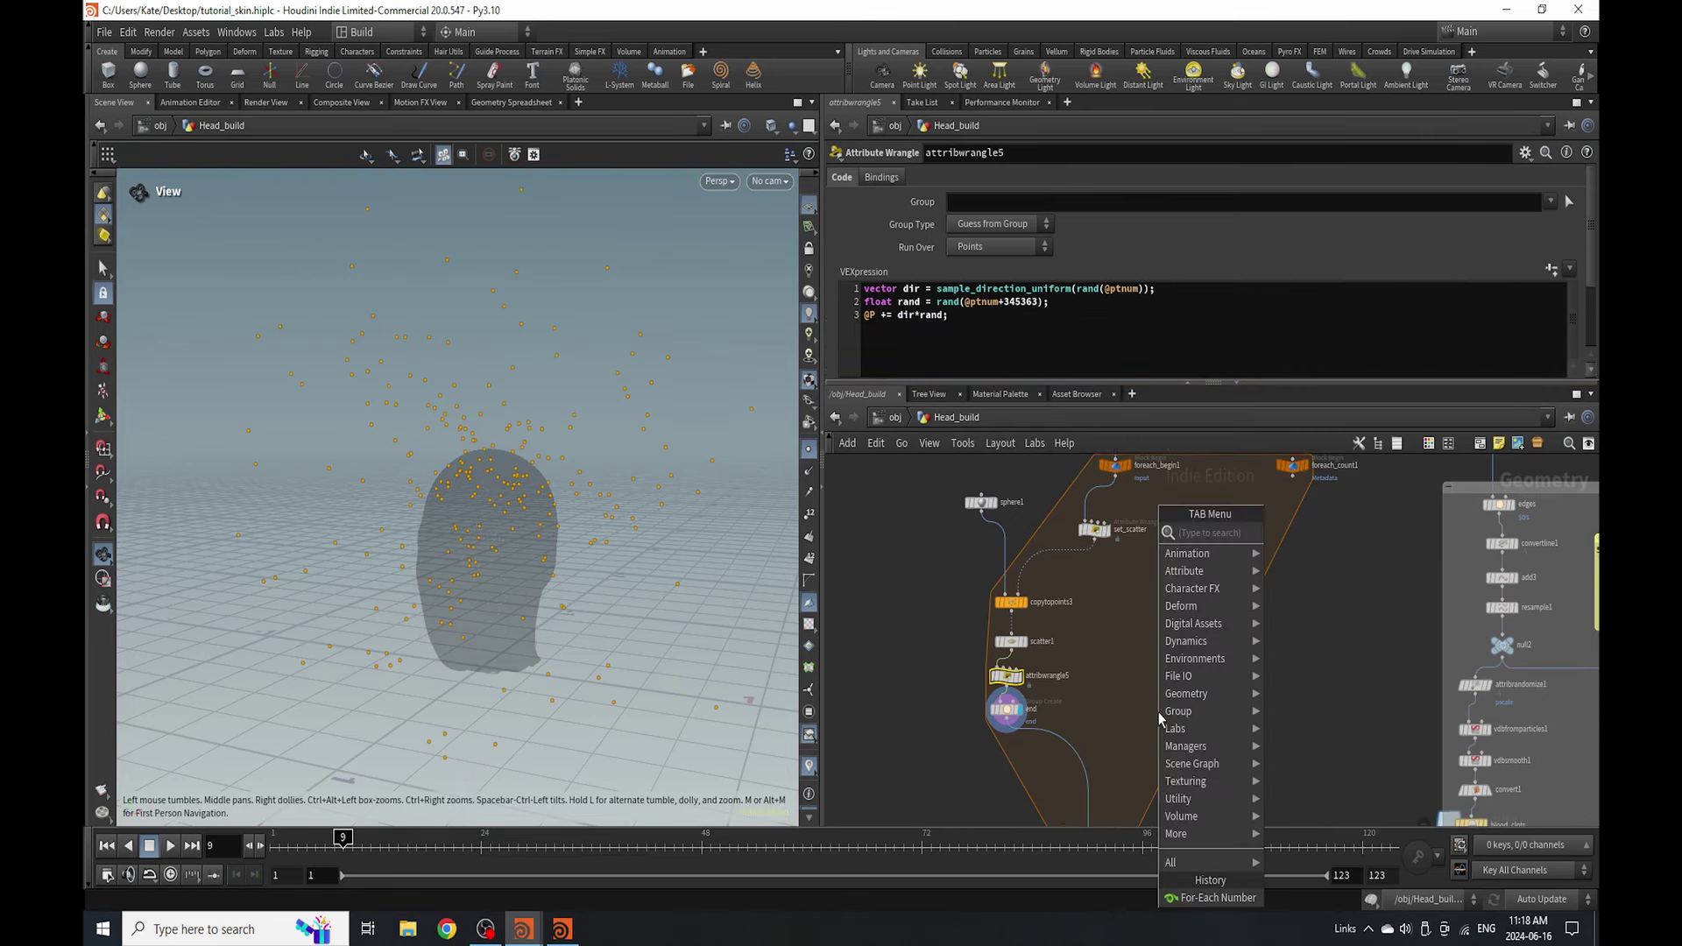
pyautogui.write('merge')
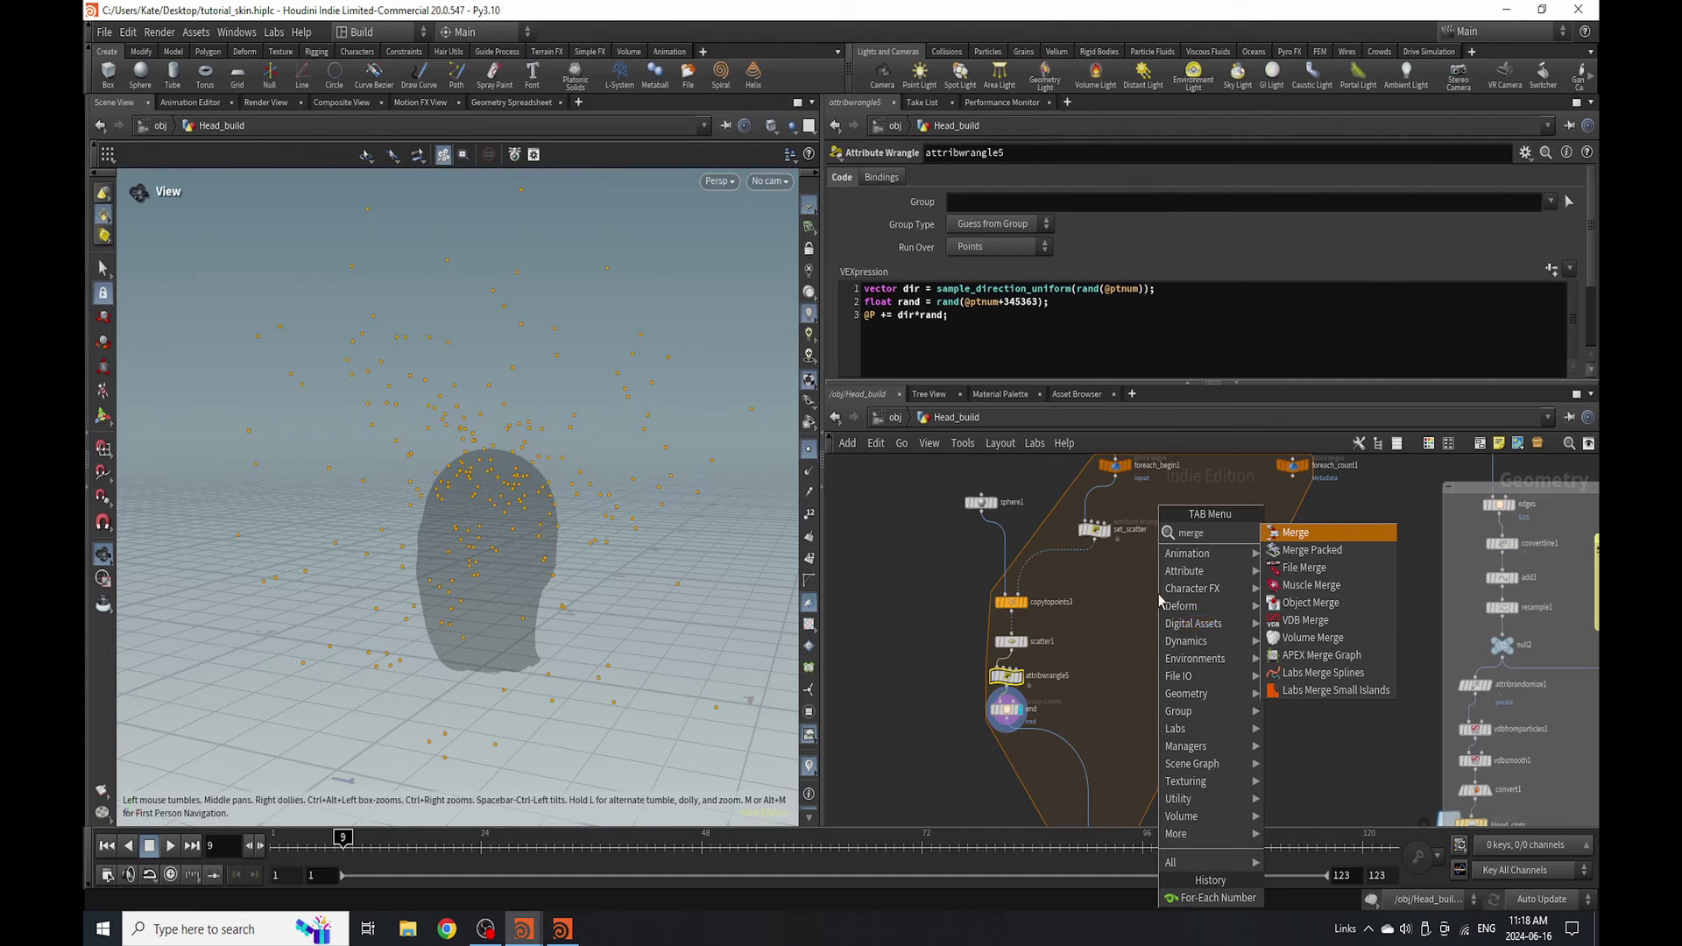
pyautogui.click(1296, 533)
pyautogui.click(1059, 756)
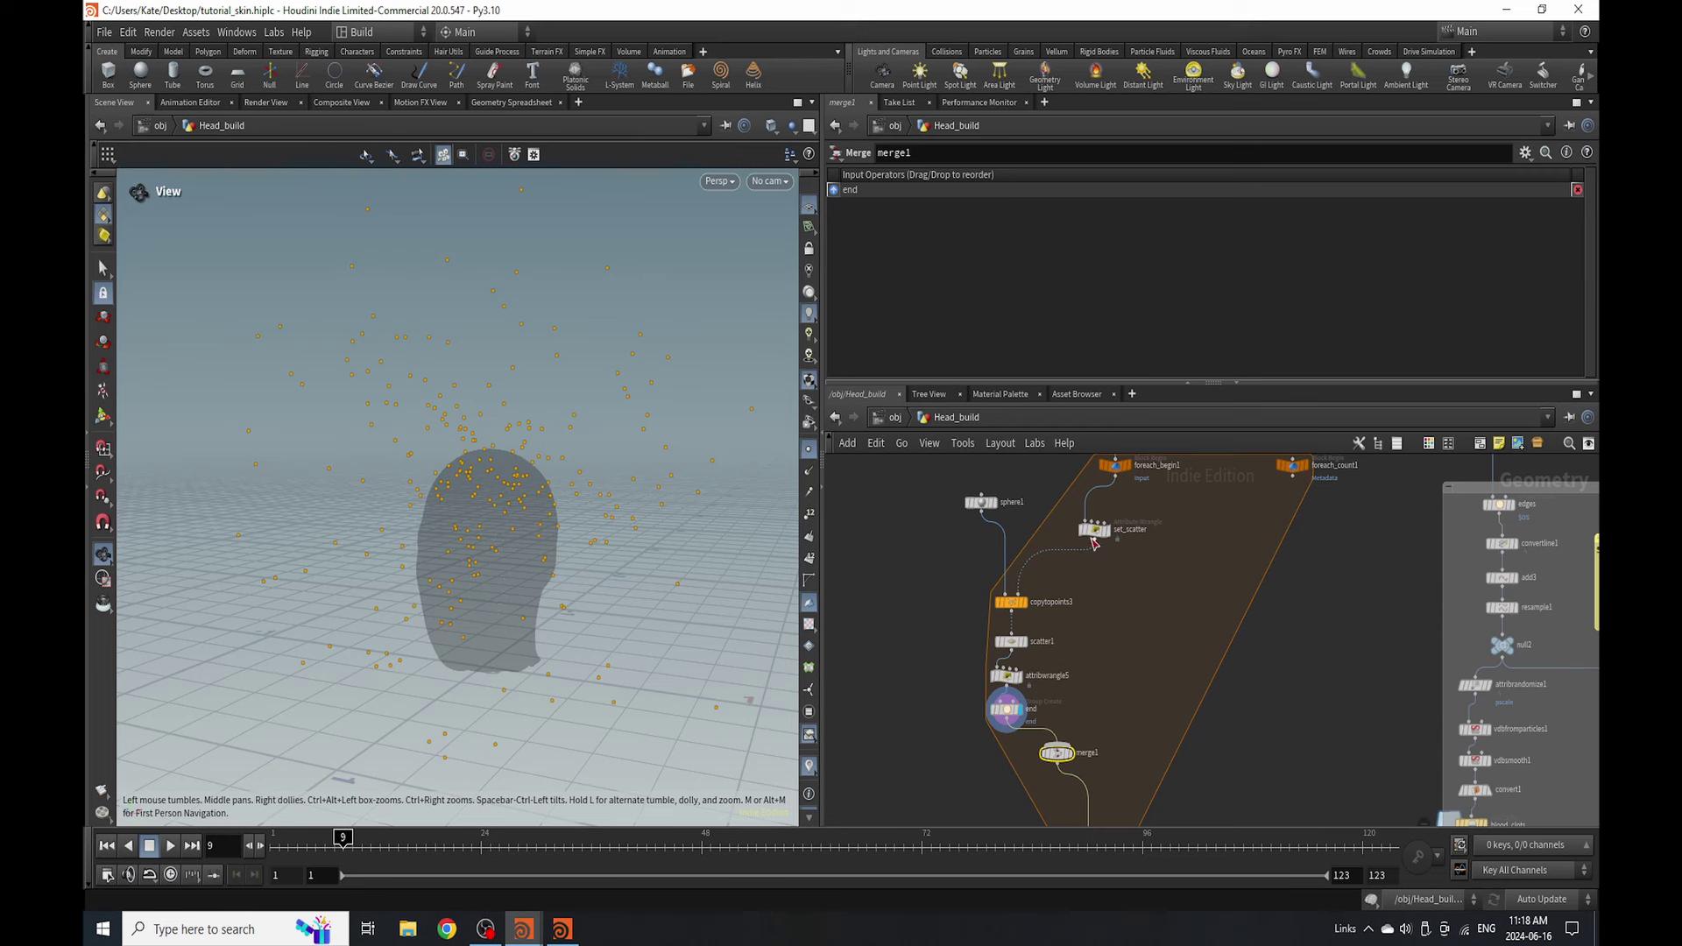
# - Wire set_scatter into merge1 as its second input, then start a wire from foreach_begin1
pyautogui.moveTo(1094, 540); pyautogui.dragTo(1058, 744)
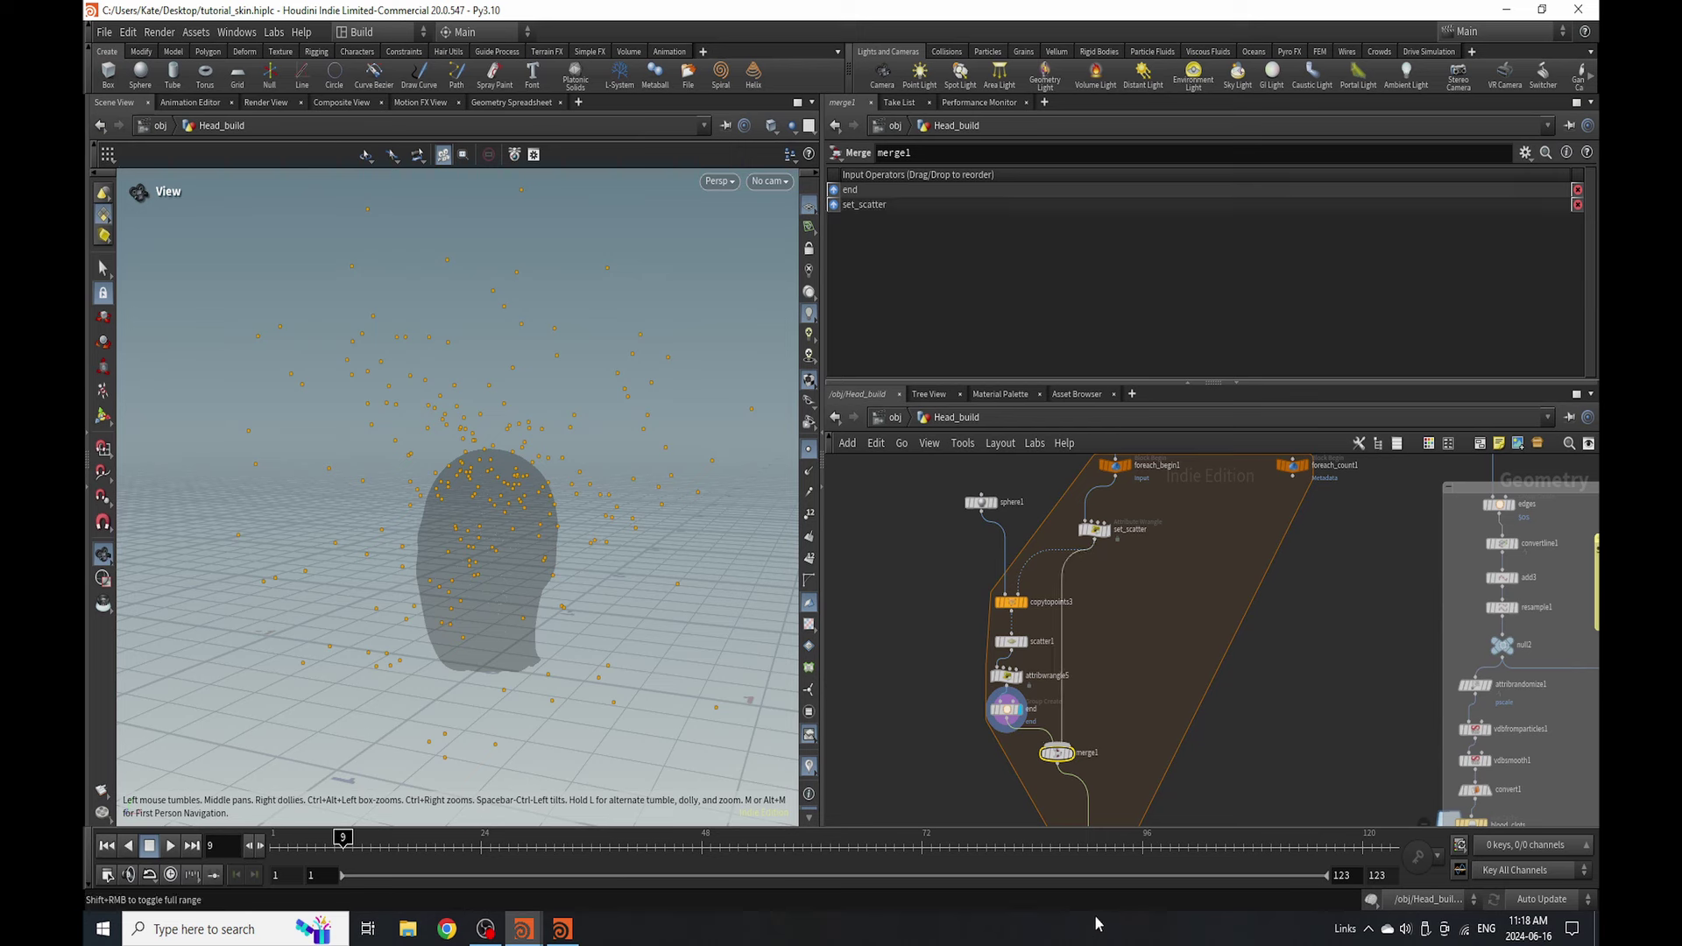
pyautogui.scroll(-3, 1052, 684)
pyautogui.scroll(5, 1119, 608)
pyautogui.scroll(-5, 1041, 677)
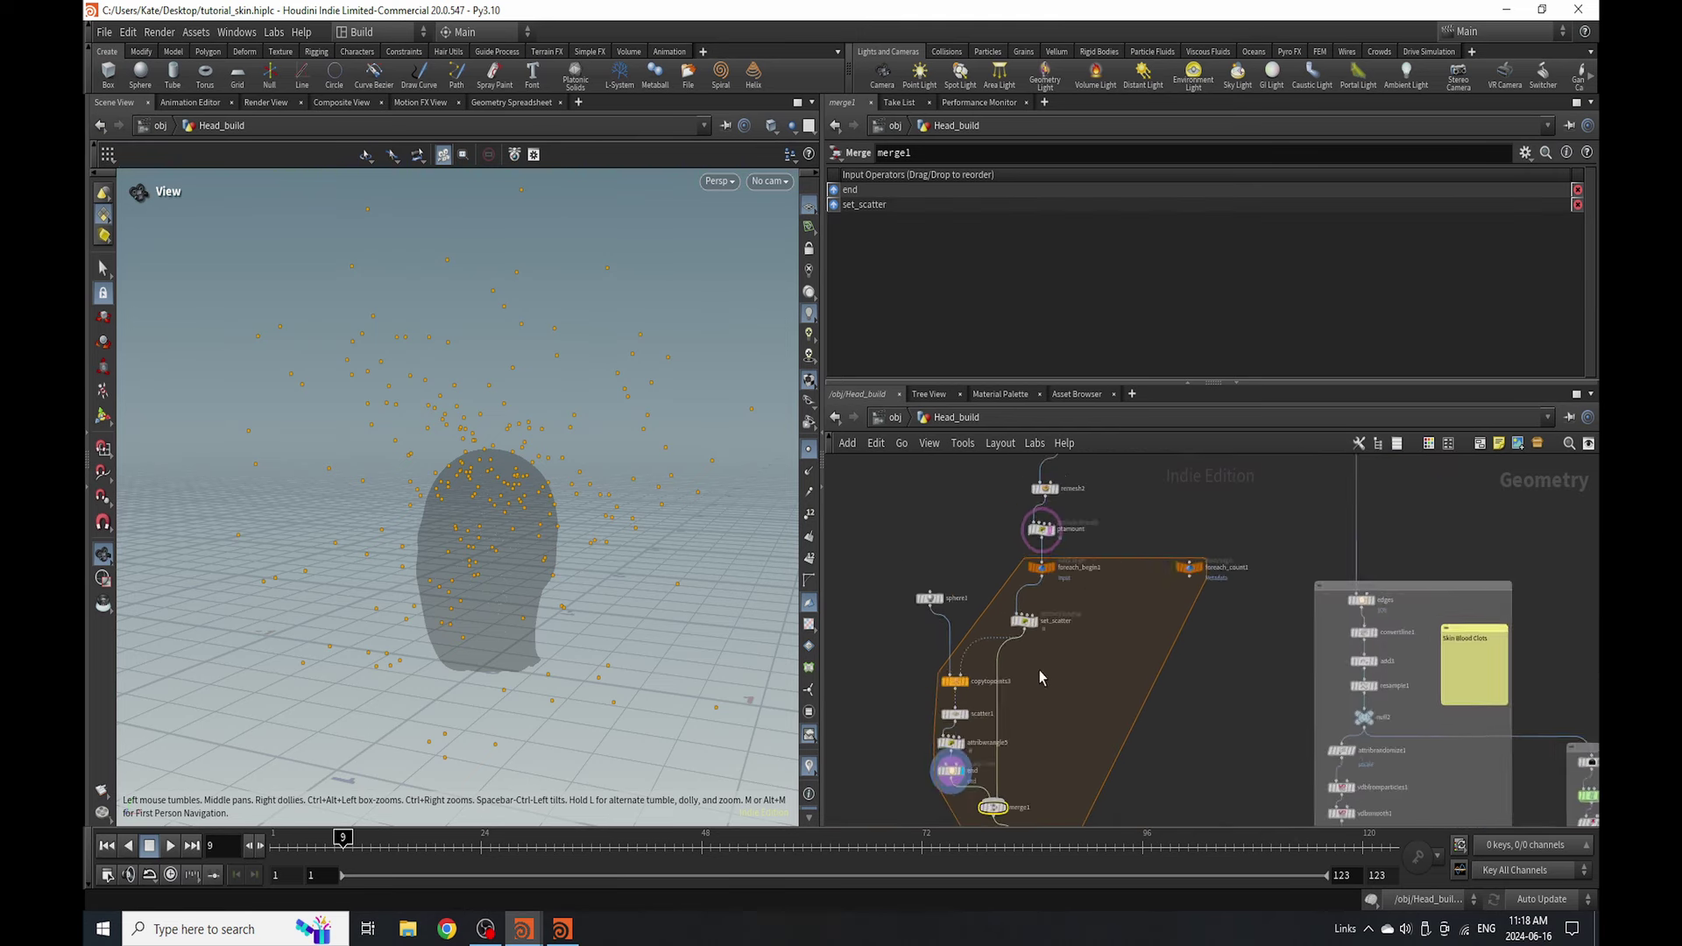
pyautogui.scroll(3, 1041, 677)
pyautogui.click(1041, 592)
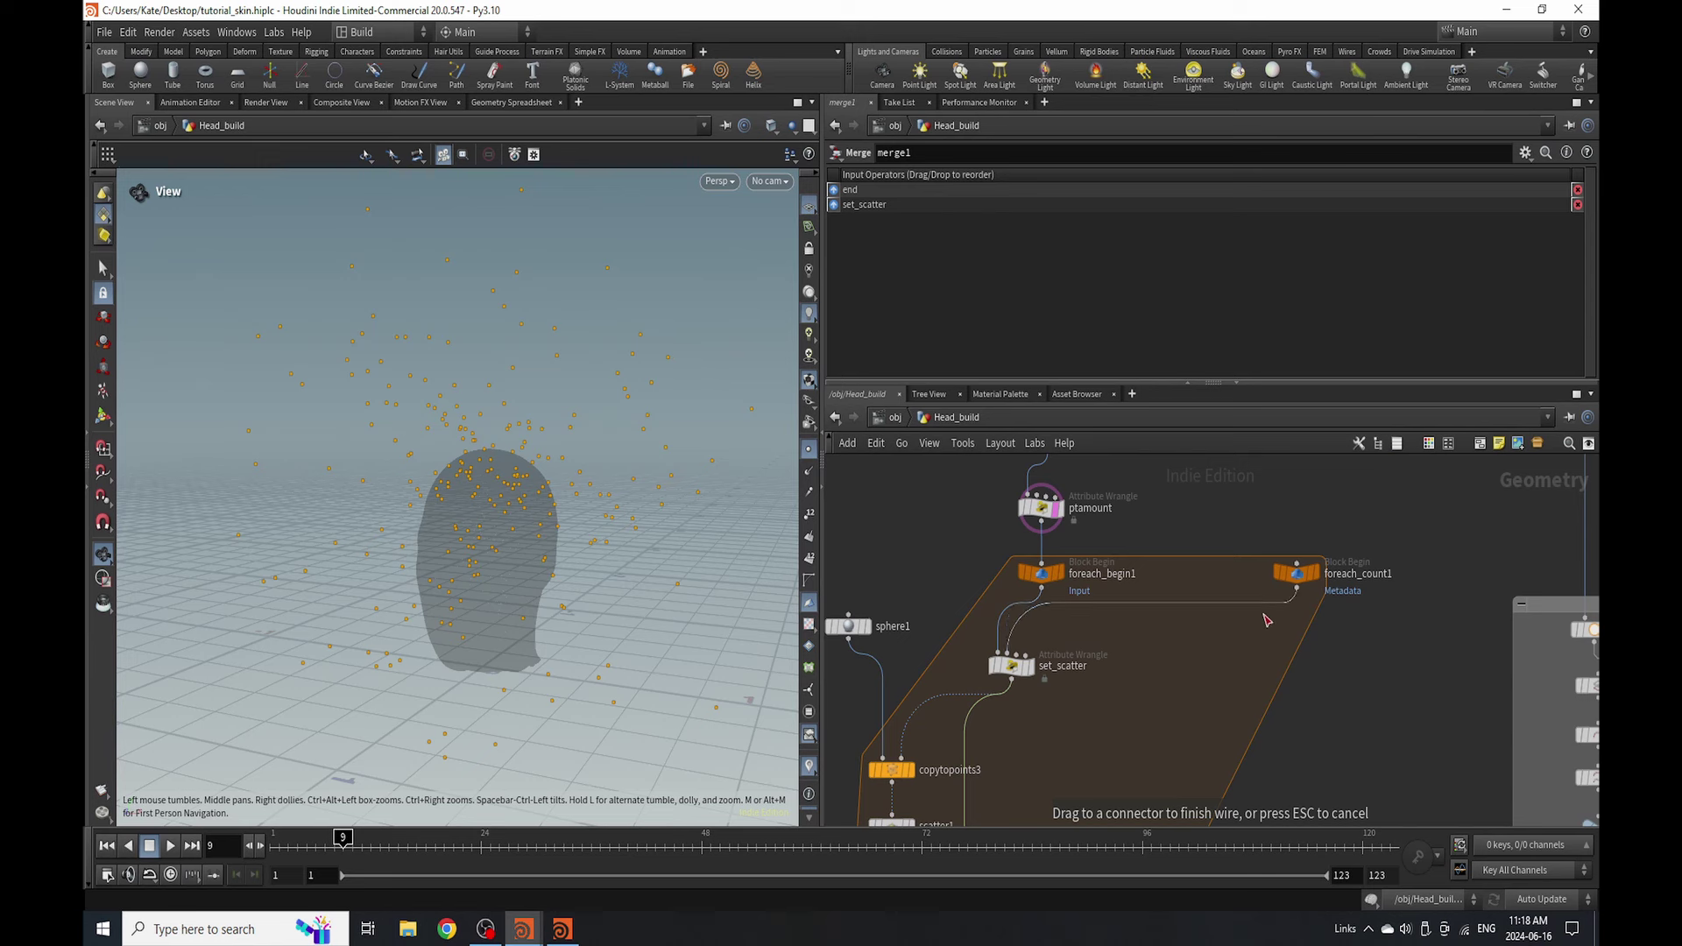
# - Connect foreach_begin1 to foreach_count1 and view findshortestpath1's start/end groups and cost settings
pyautogui.click(1296, 573)
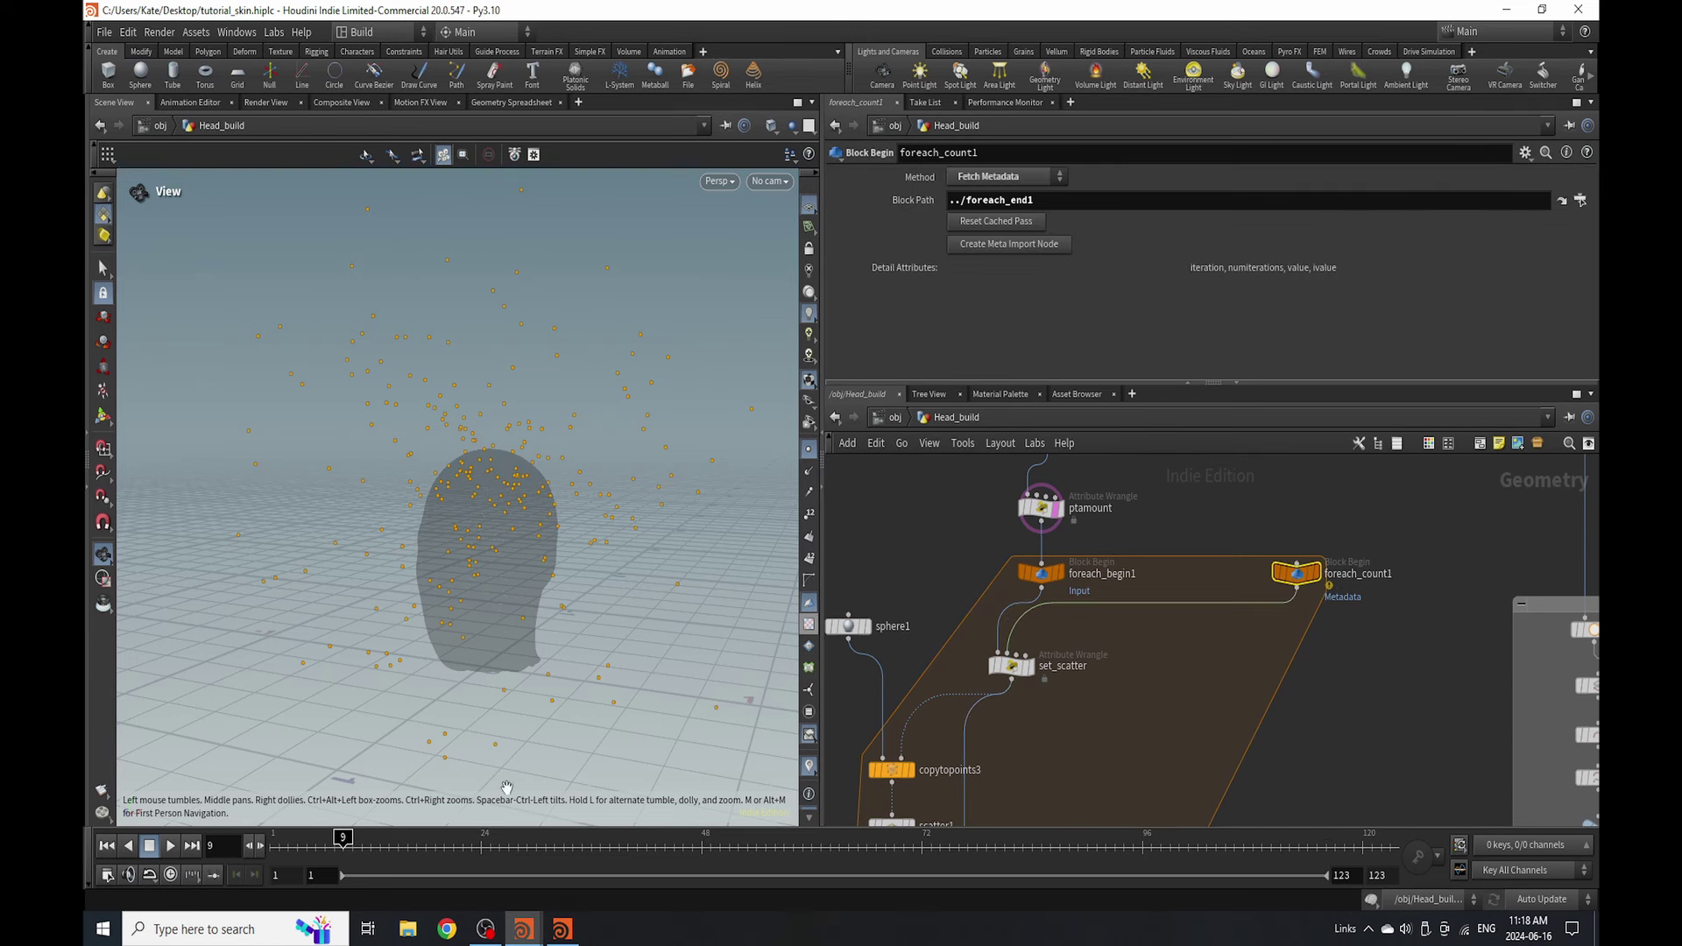
pyautogui.scroll(-3, 1116, 670)
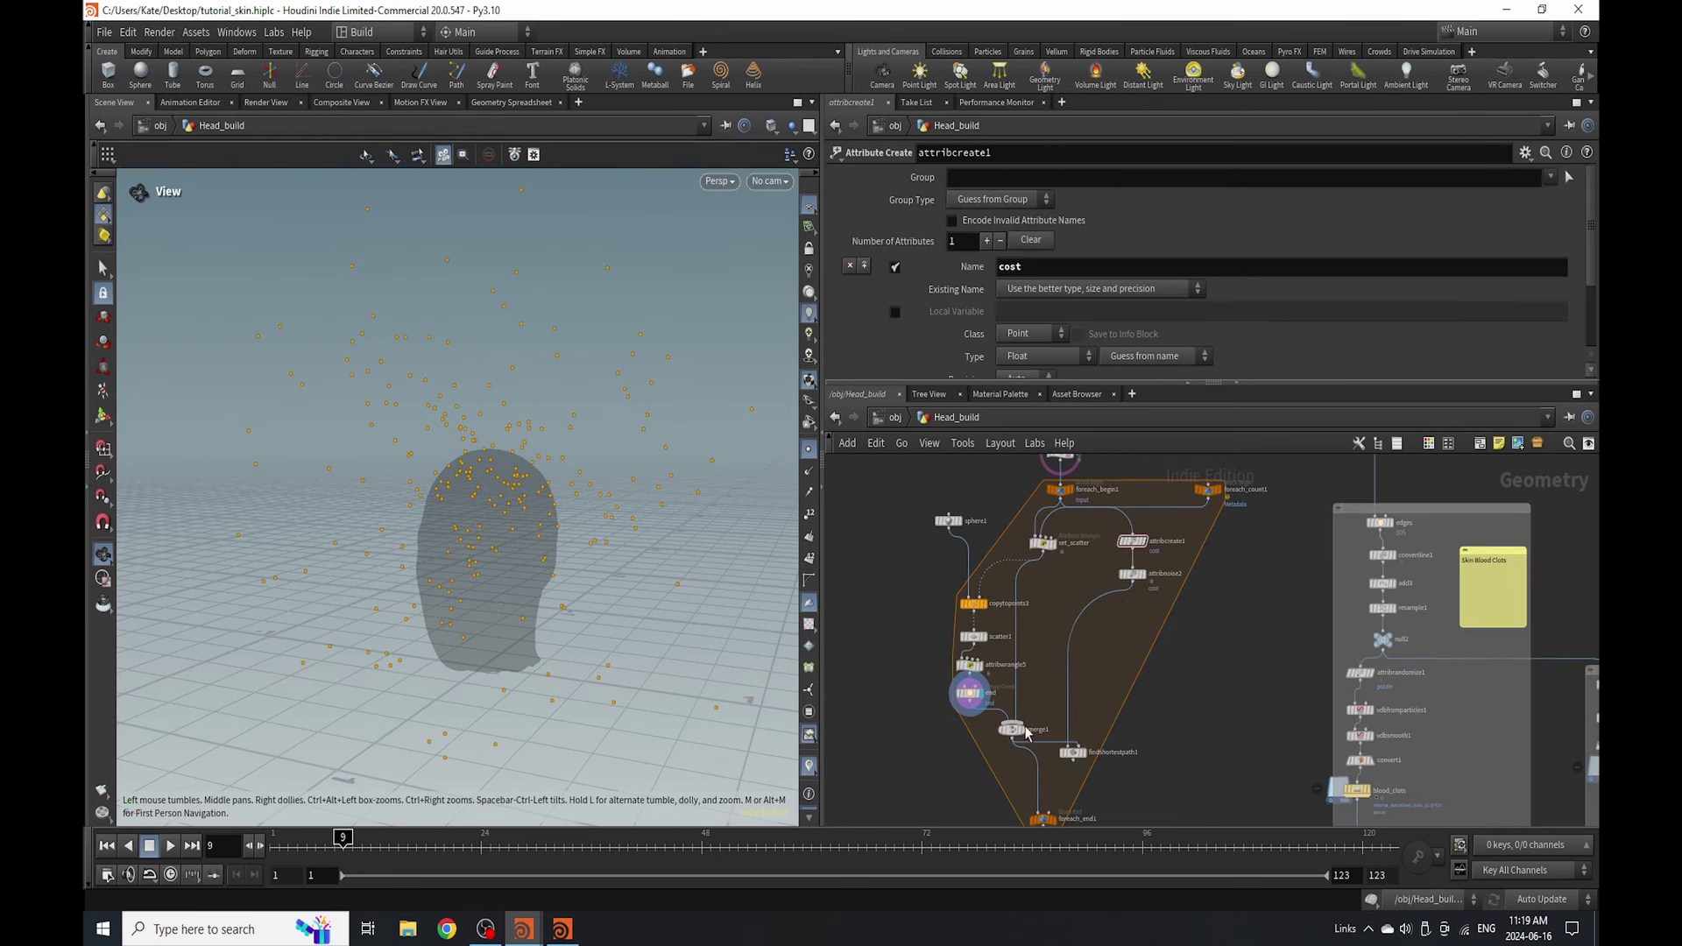
pyautogui.scroll(3, 1027, 734)
pyautogui.click(1103, 744)
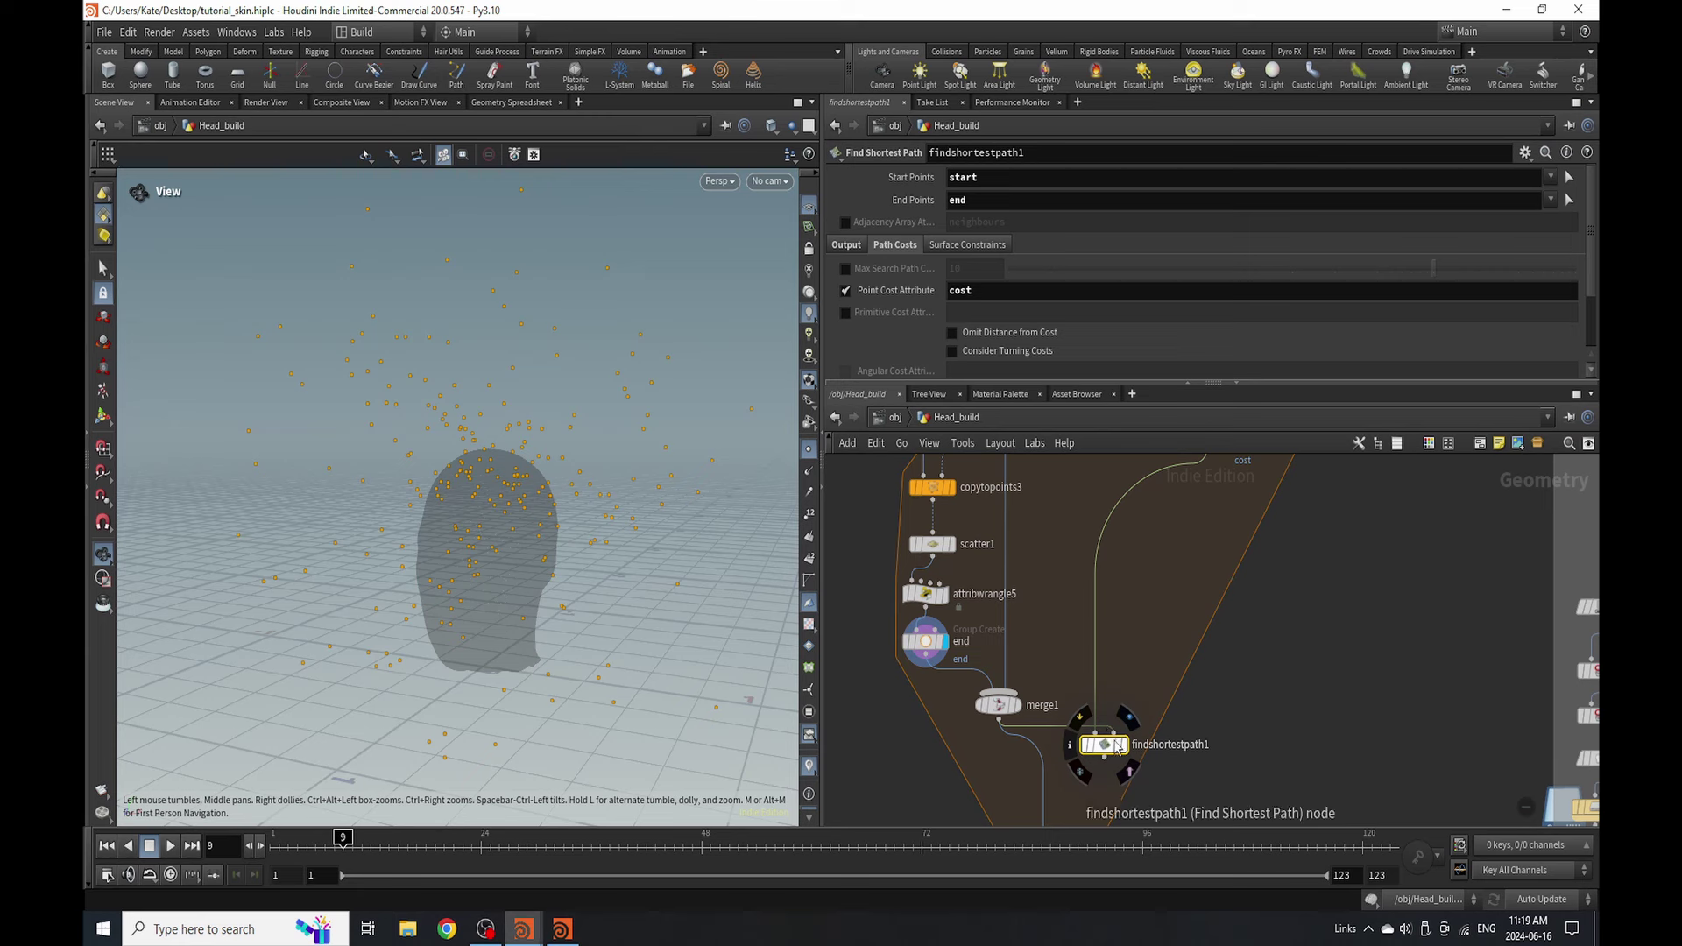
# - Display attribcreate1 so the head shows its cost values, and review its cost attribute settings
pyautogui.scroll(-5, 1093, 736)
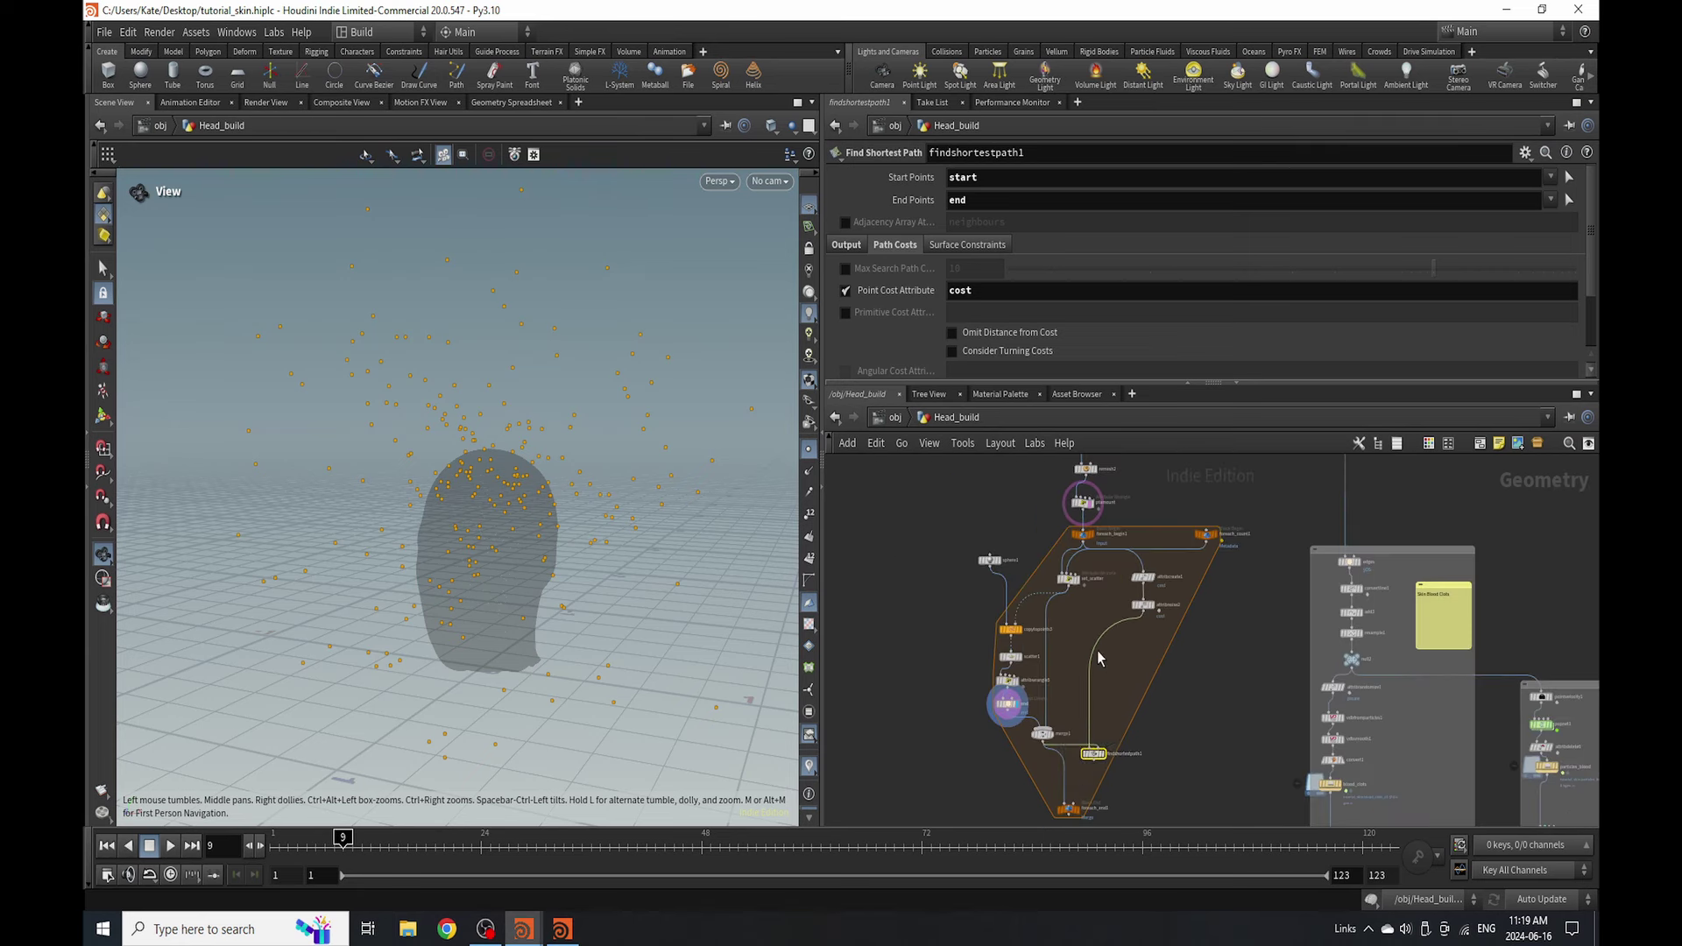
pyautogui.scroll(5, 1133, 586)
pyautogui.moveTo(1008, 518)
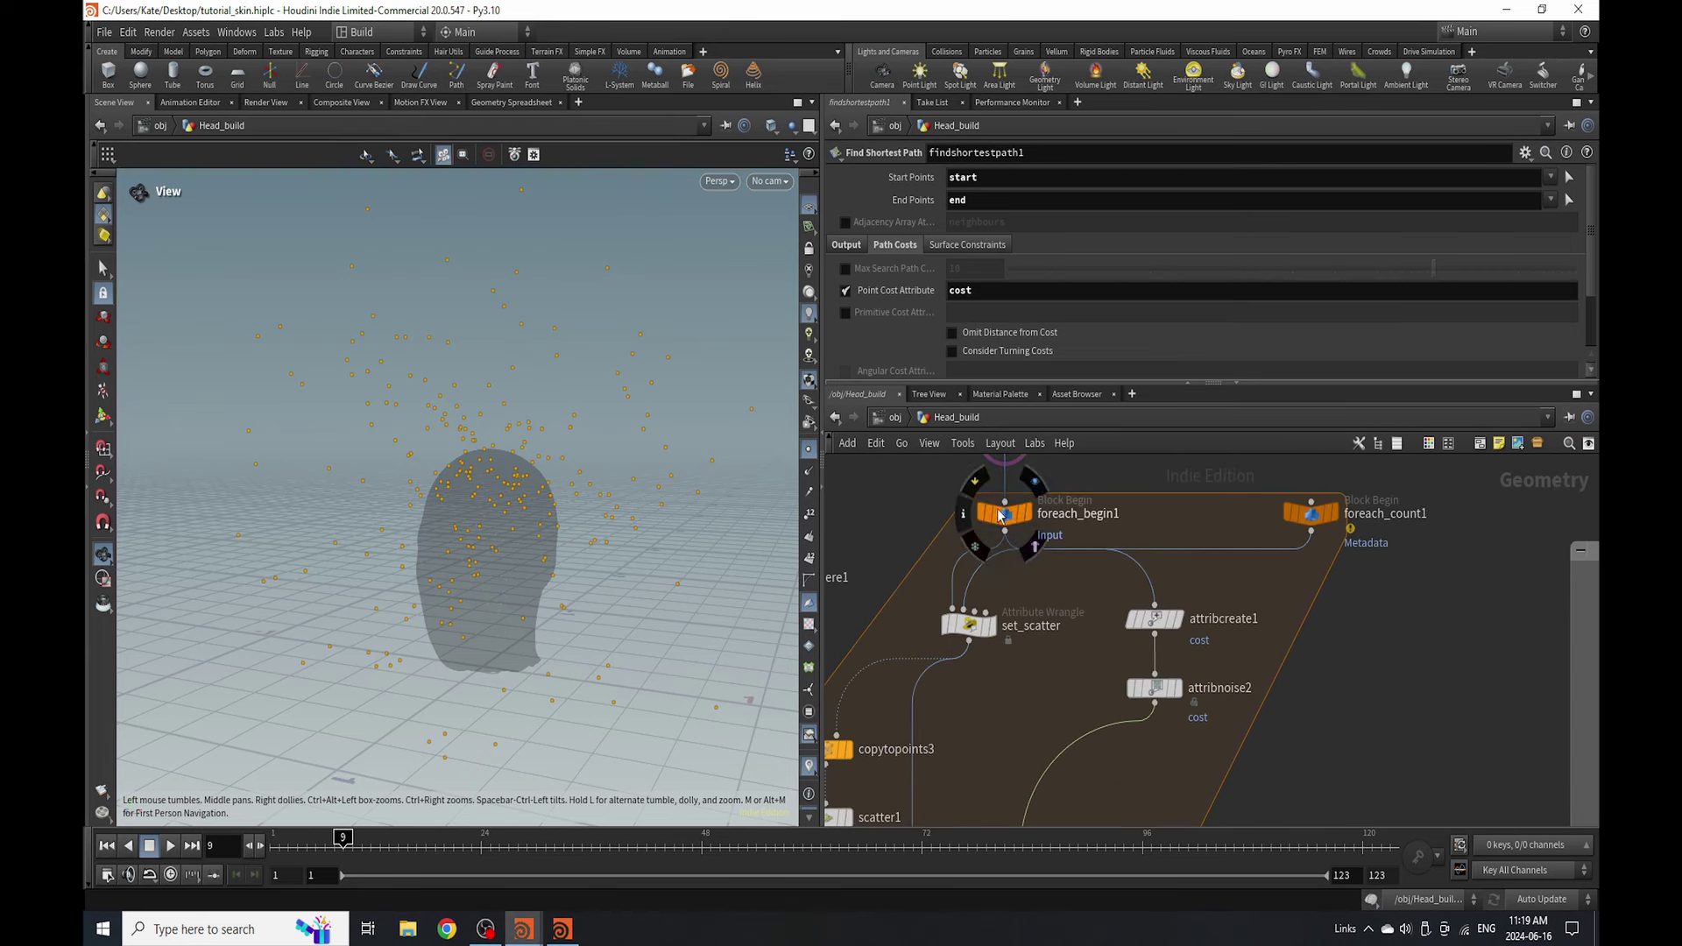
pyautogui.scroll(-4, 1021, 530)
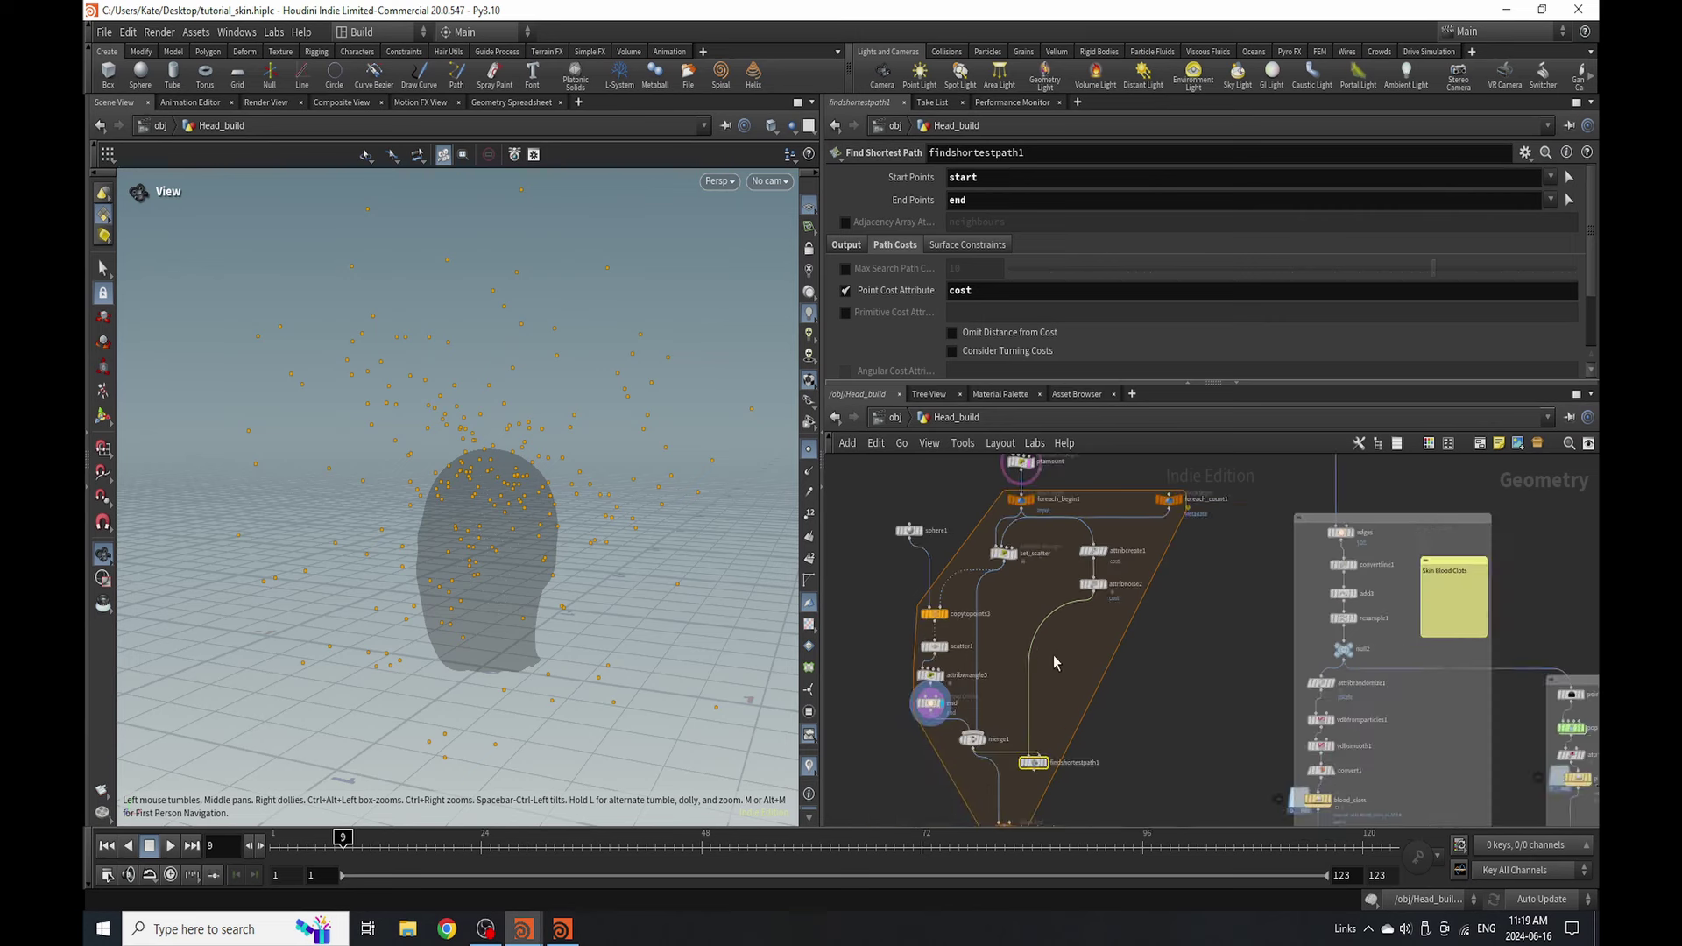
pyautogui.scroll(4, 1130, 530)
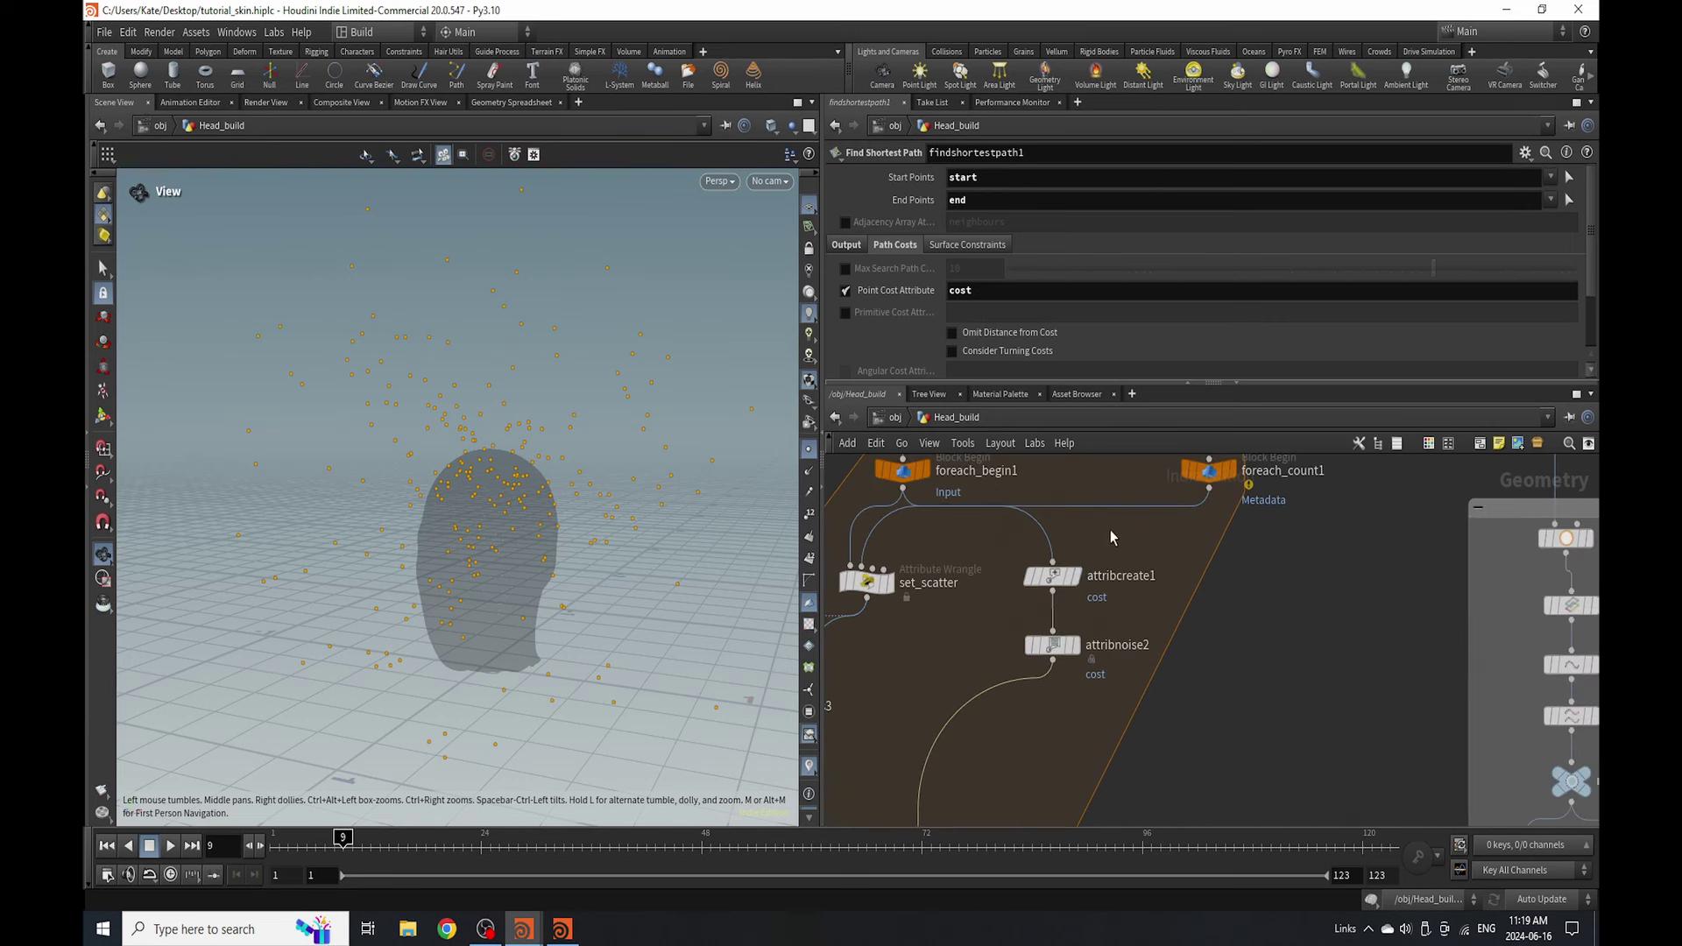
pyautogui.click(1078, 579)
pyautogui.click(1052, 576)
pyautogui.scroll(-2, 1049, 629)
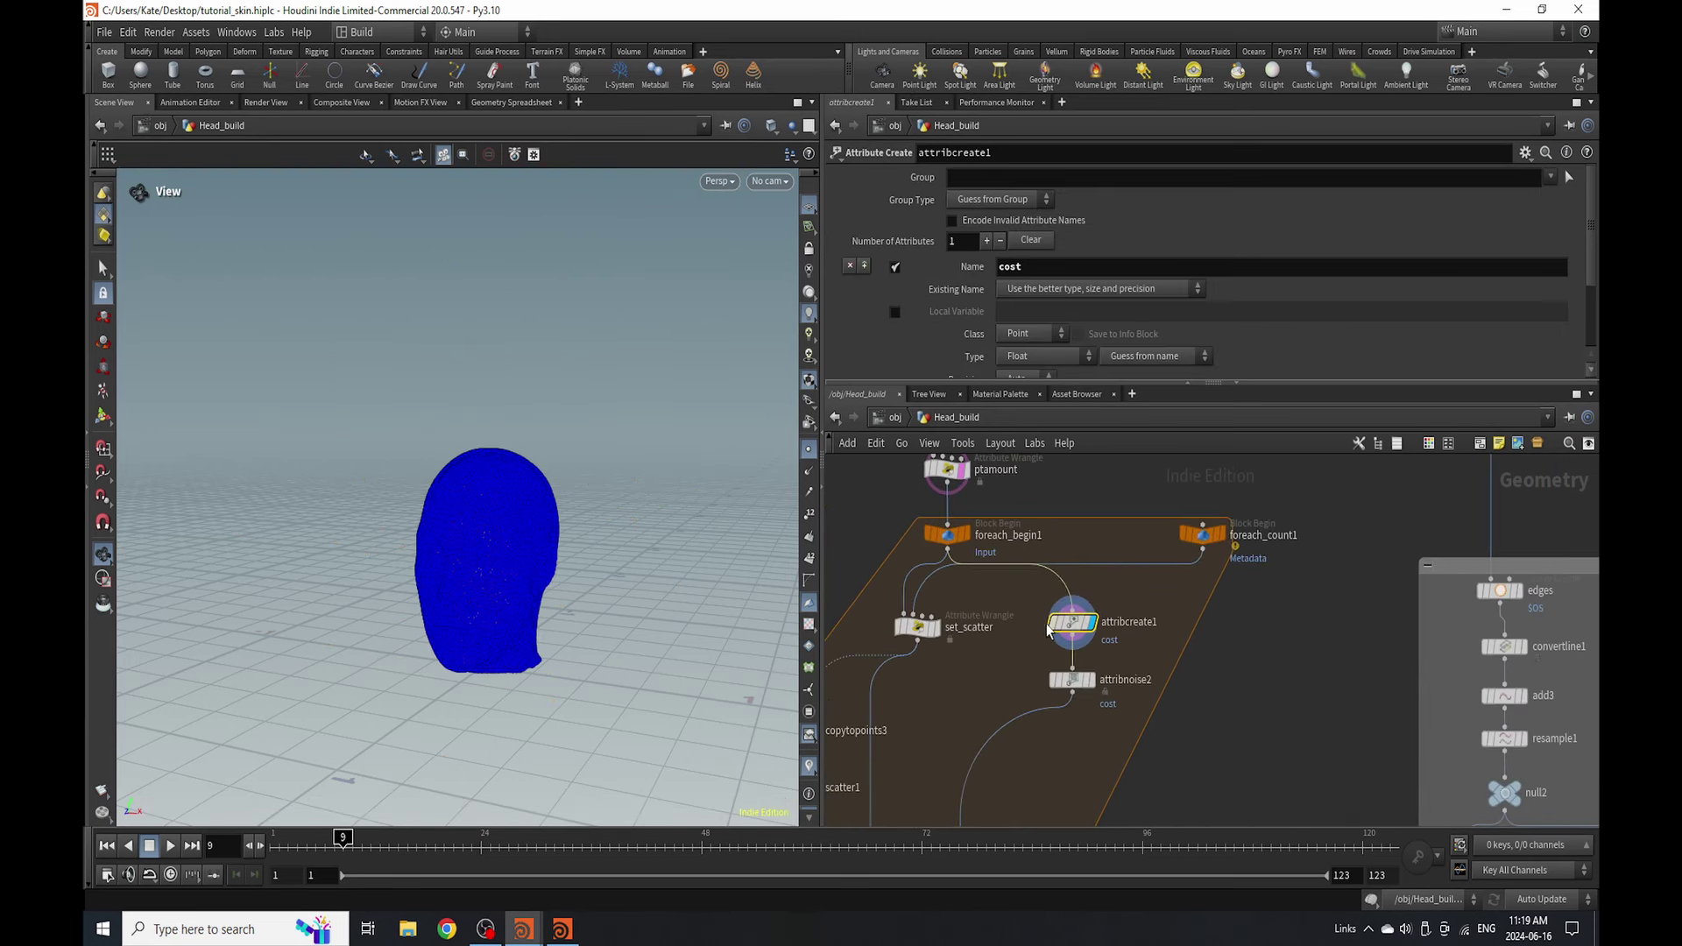
pyautogui.moveTo(1258, 386); pyautogui.dragTo(1249, 516)
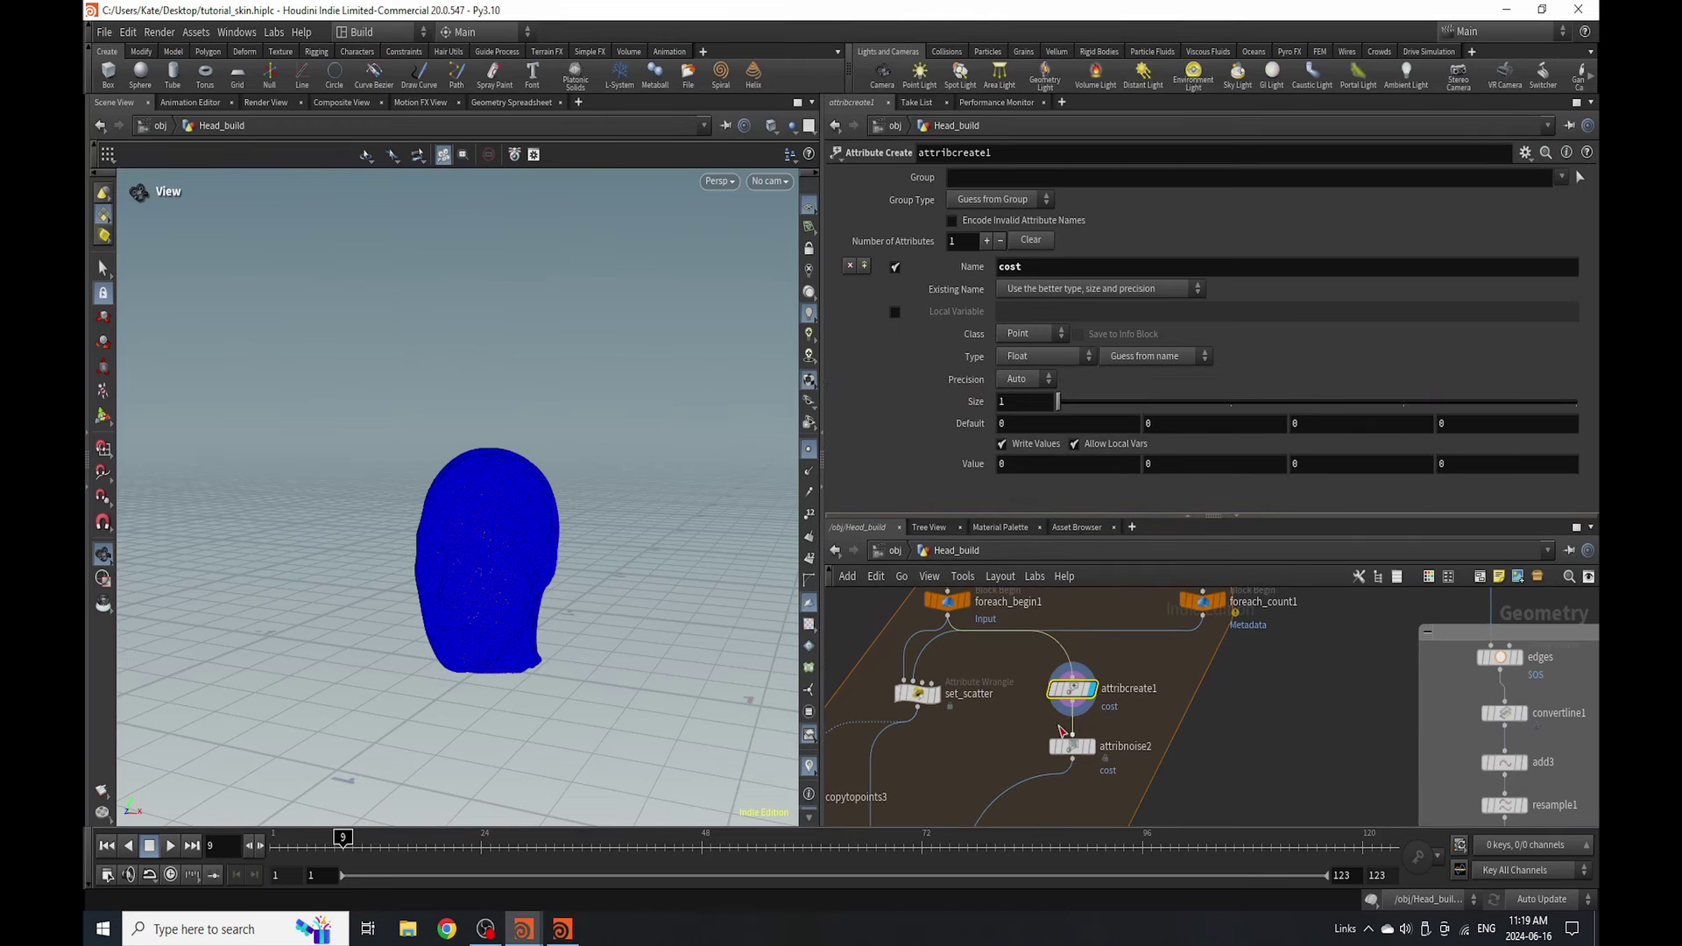
# - Review attribnoise2's positive Perlin noise on cost: amplitude 3, element size 0.5
pyautogui.moveTo(1071, 749)
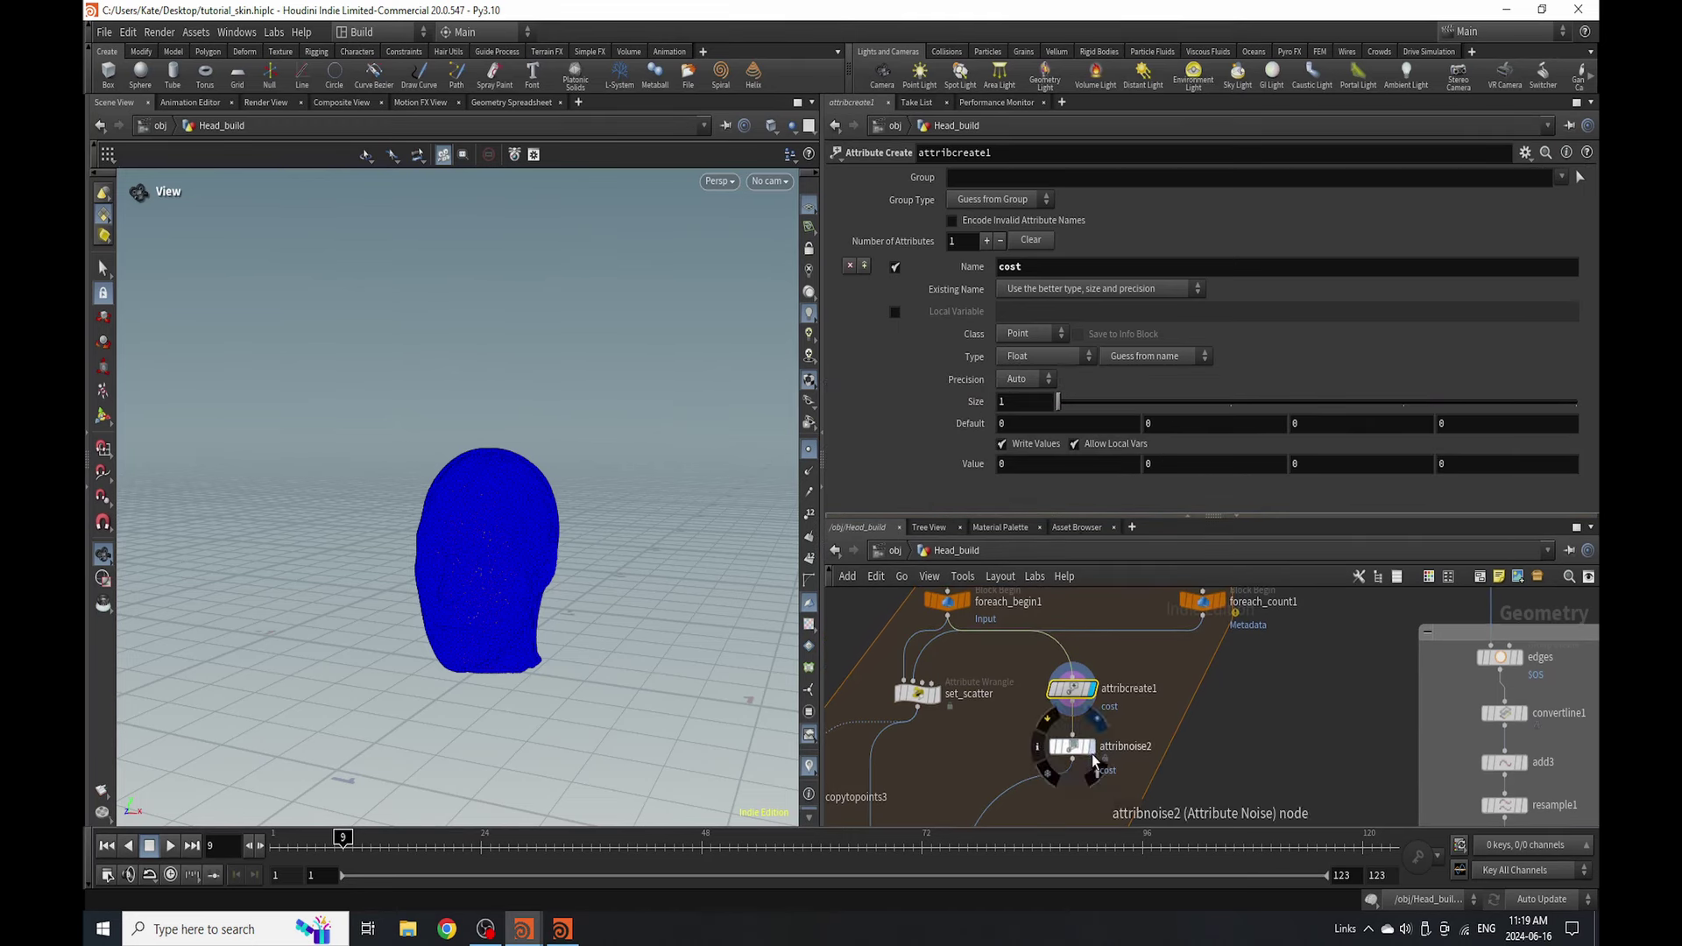
pyautogui.click(1037, 775)
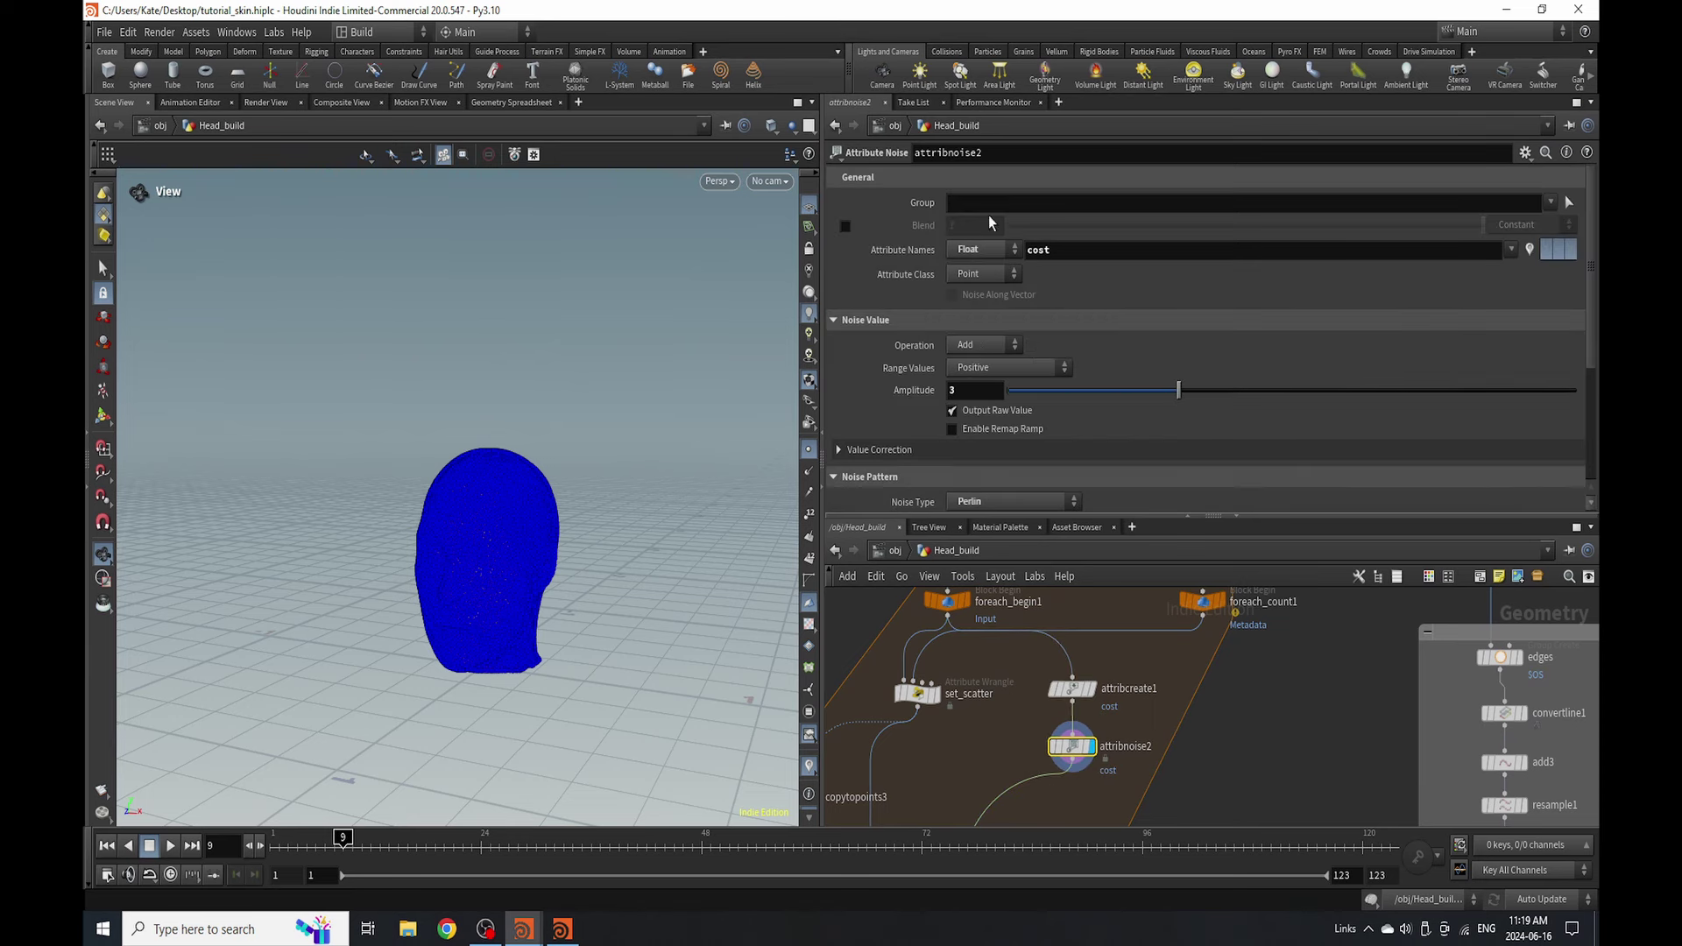
pyautogui.scroll(-4, 1010, 235)
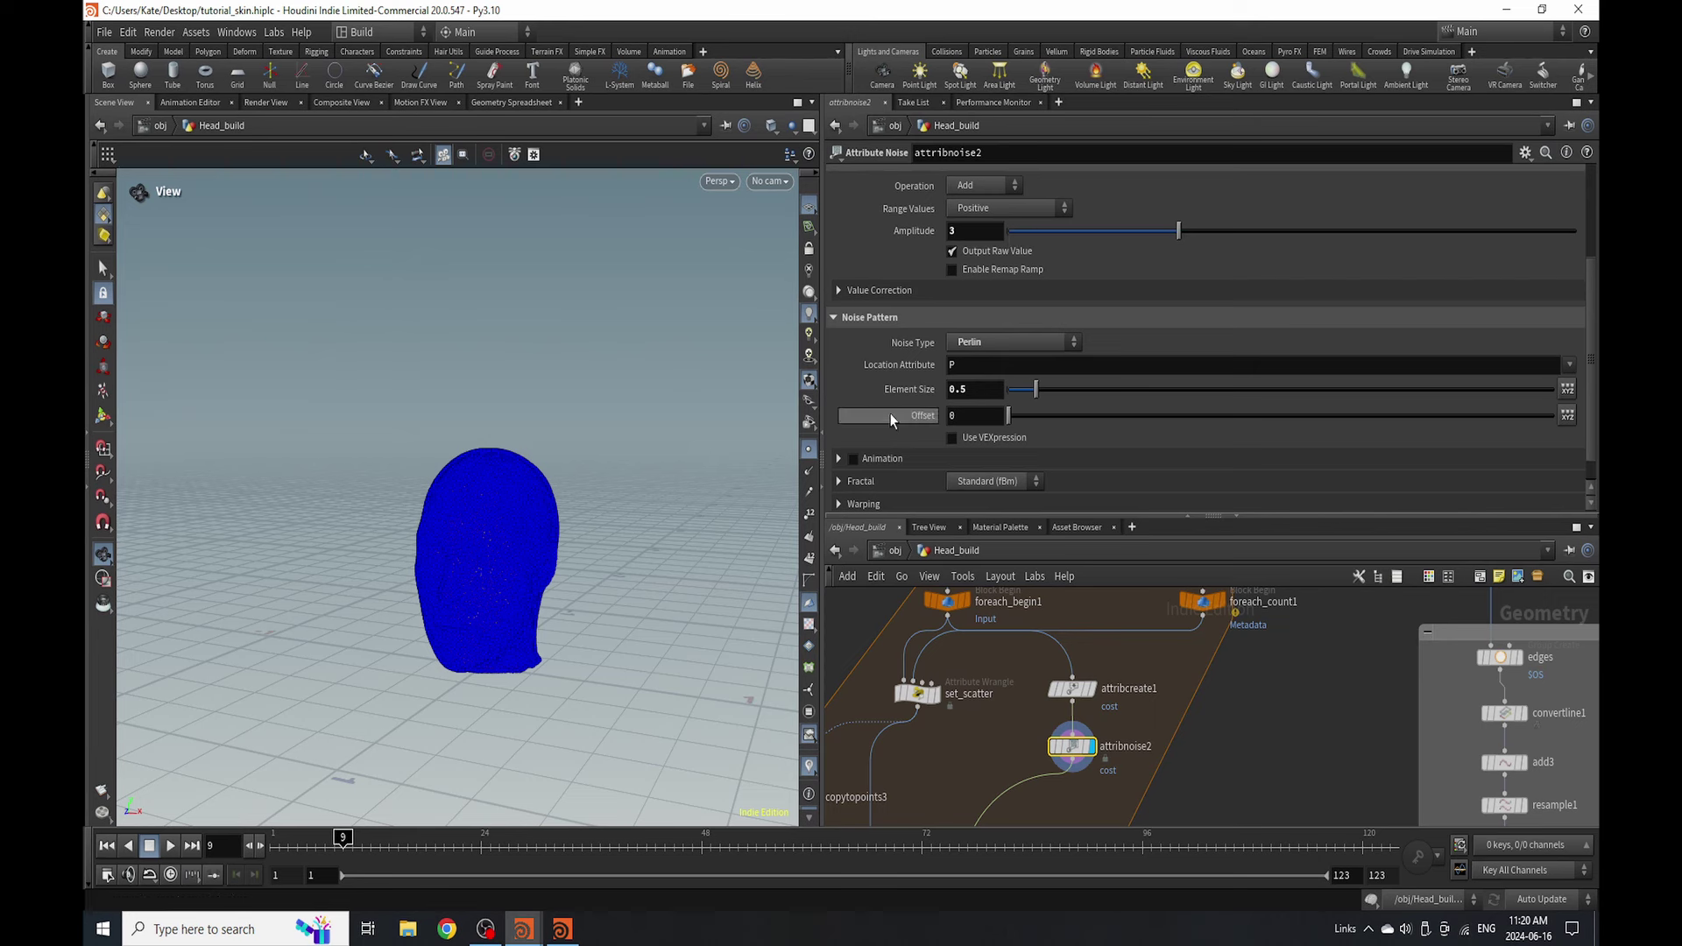
pyautogui.scroll(-1, 1006, 398)
pyautogui.scroll(5, 1010, 393)
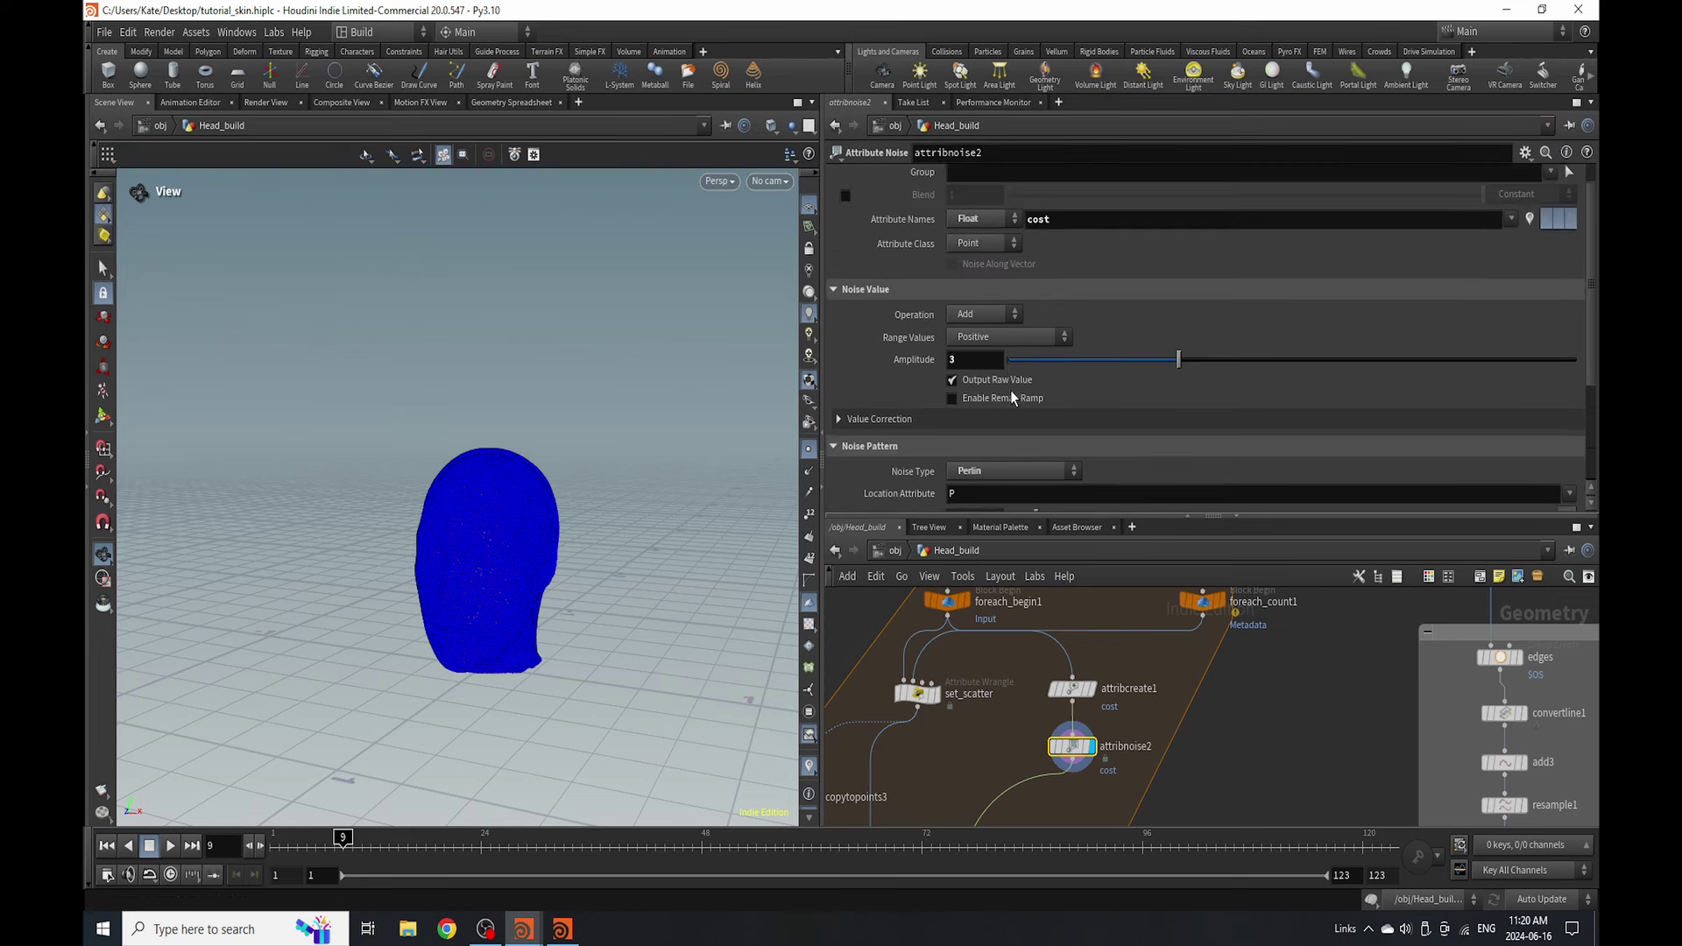
pyautogui.scroll(-3, 1086, 662)
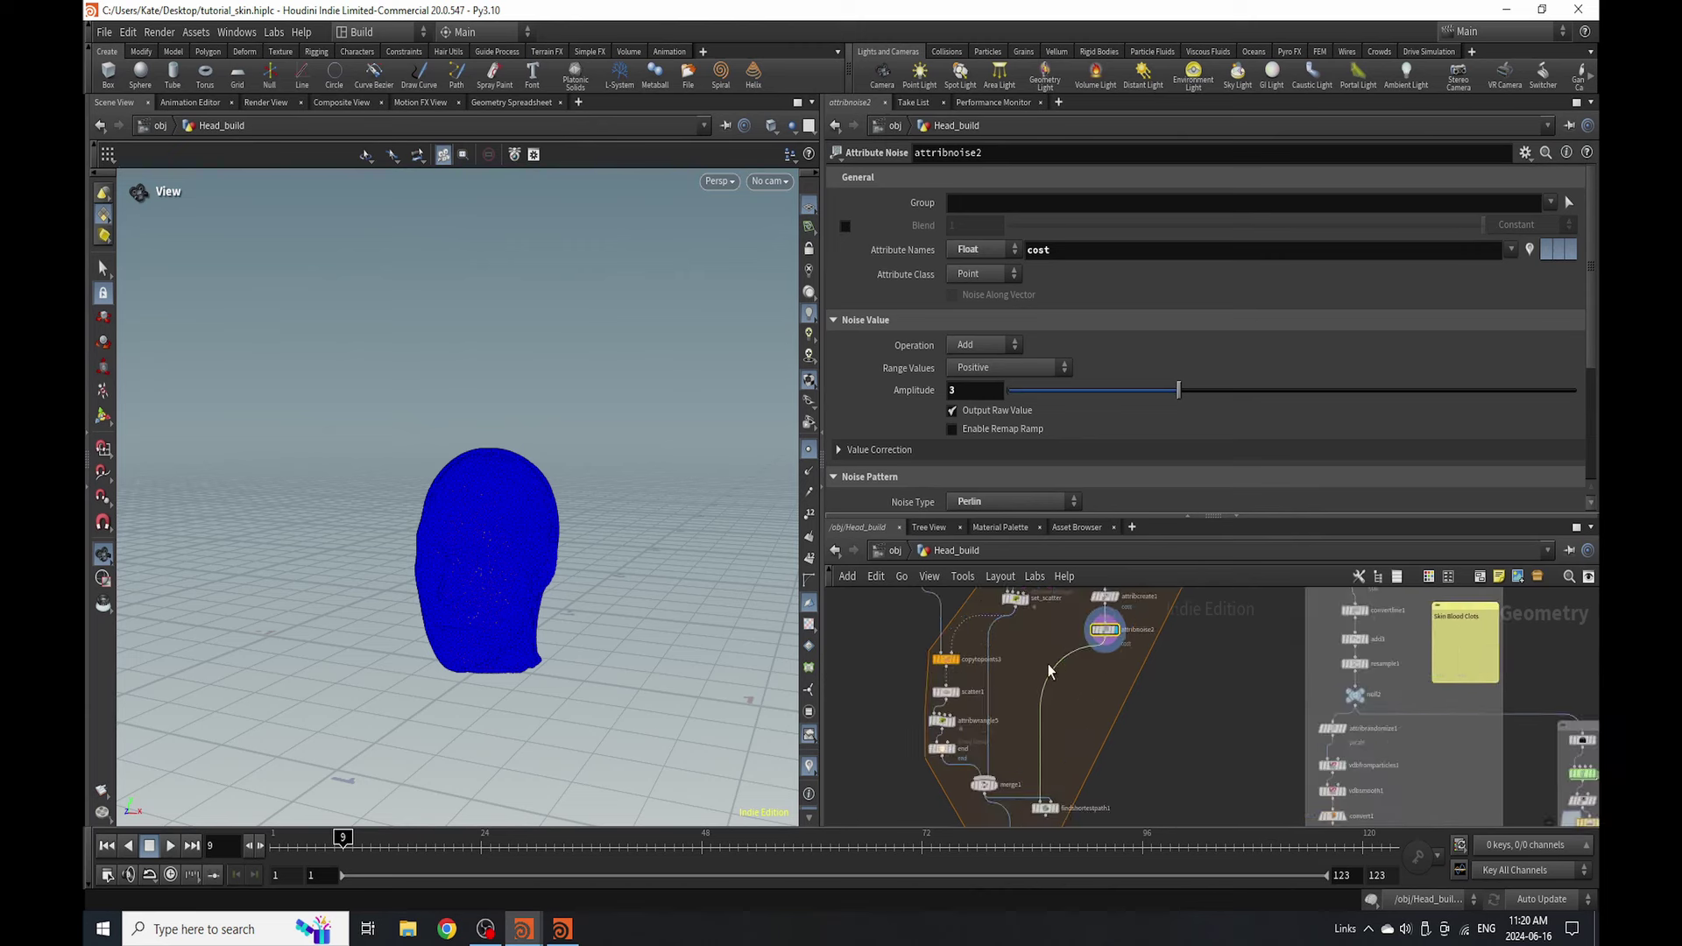
pyautogui.scroll(4, 1041, 802)
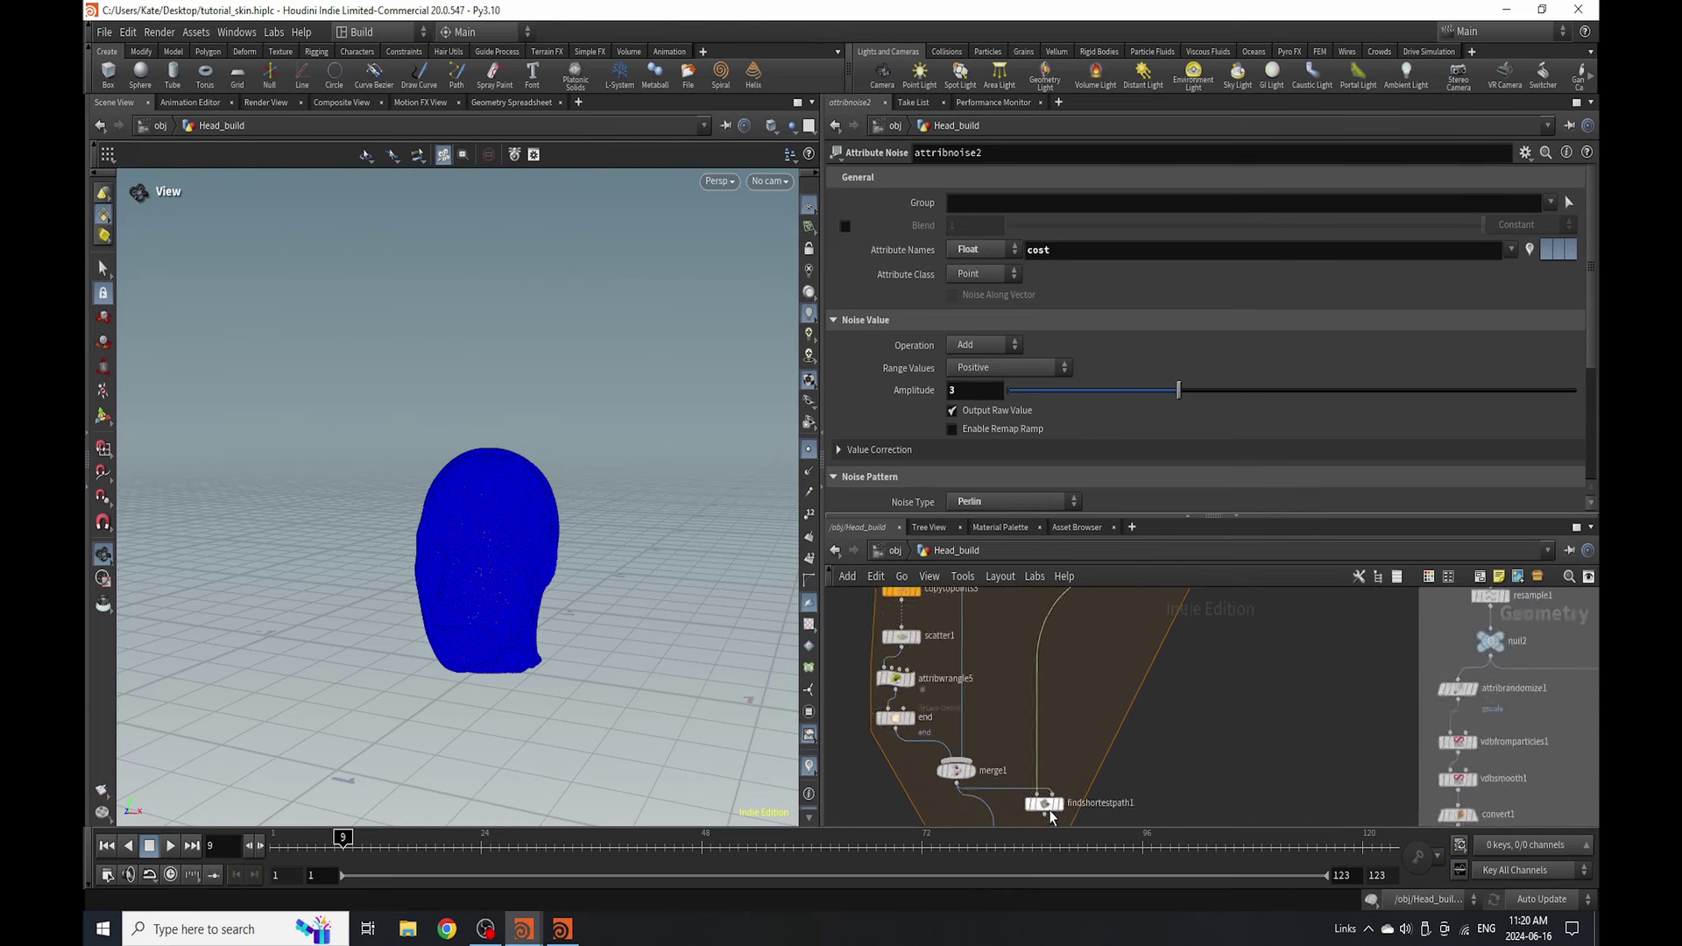
pyautogui.scroll(-3, 1021, 785)
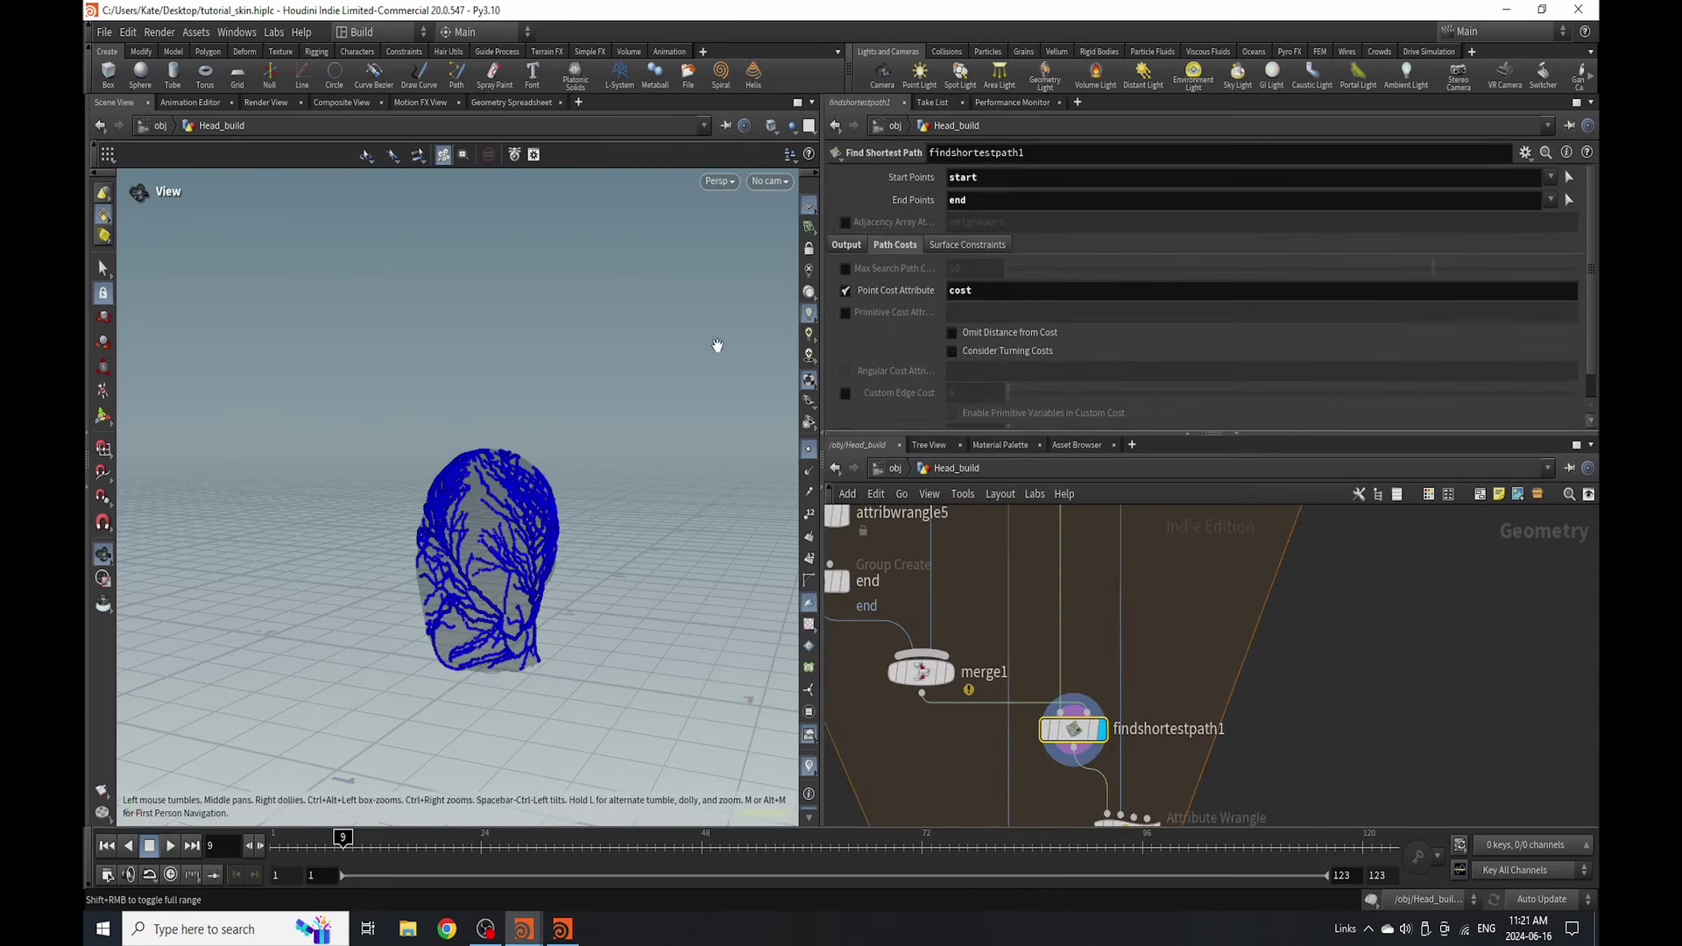
# - Orbit around the head to inspect the shortest-path veins spreading over it
pyautogui.moveTo(495, 544); pyautogui.dragTo(601, 526)
pyautogui.scroll(5, 549, 481)
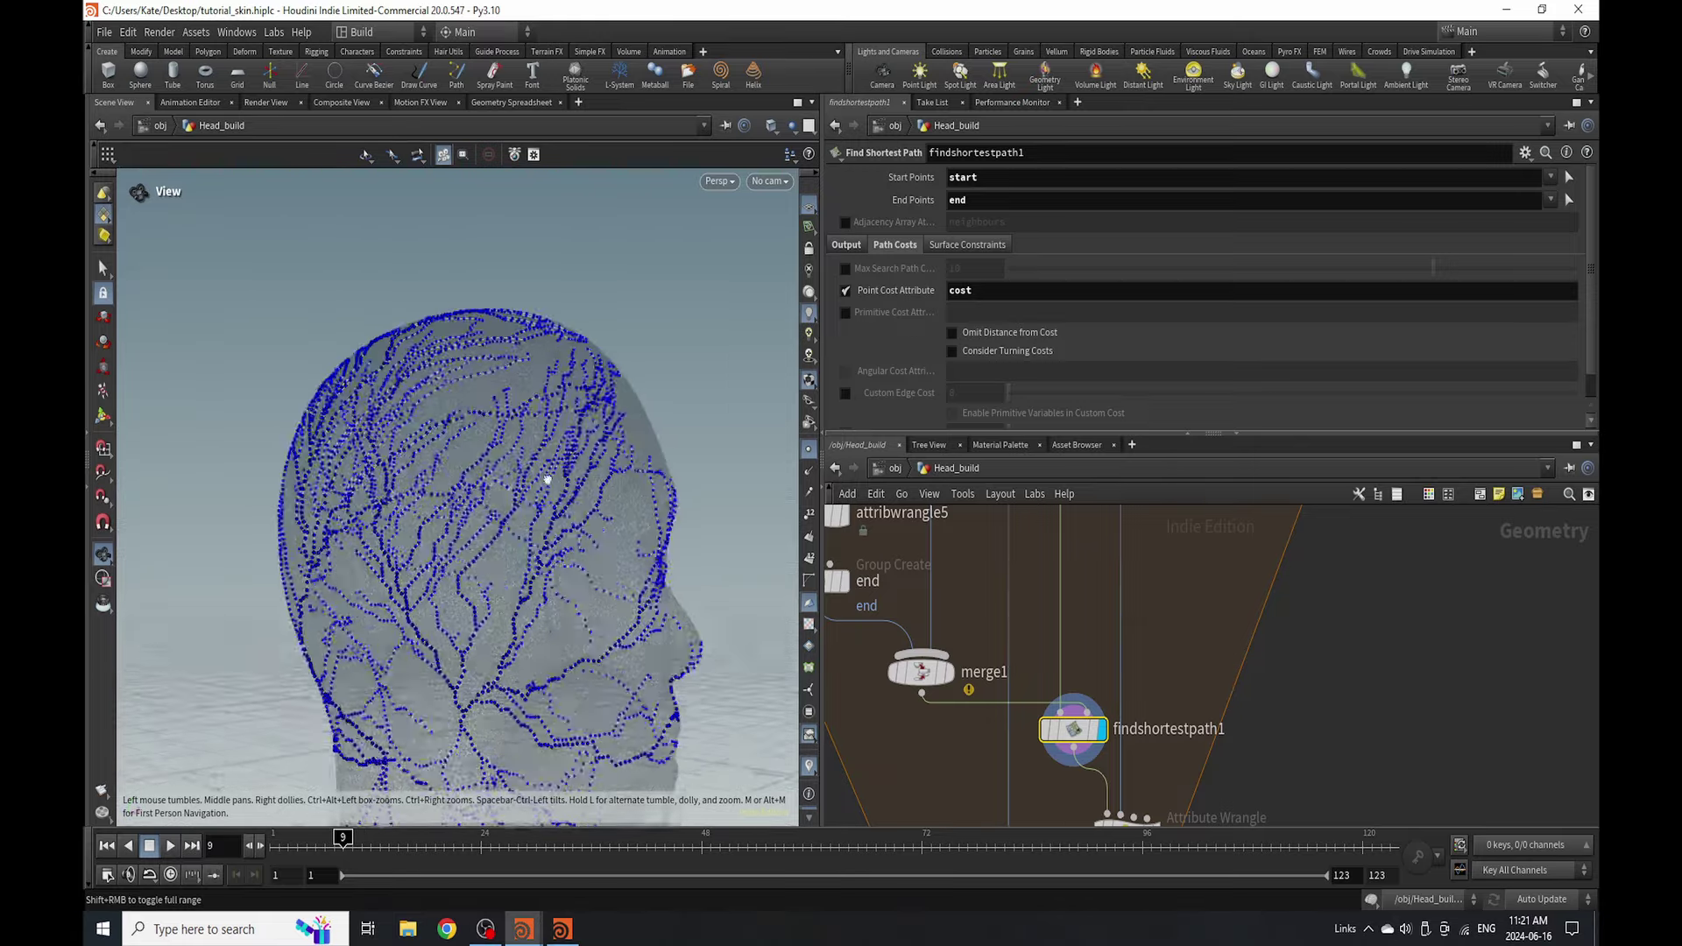
pyautogui.moveTo(318, 502); pyautogui.dragTo(561, 492)
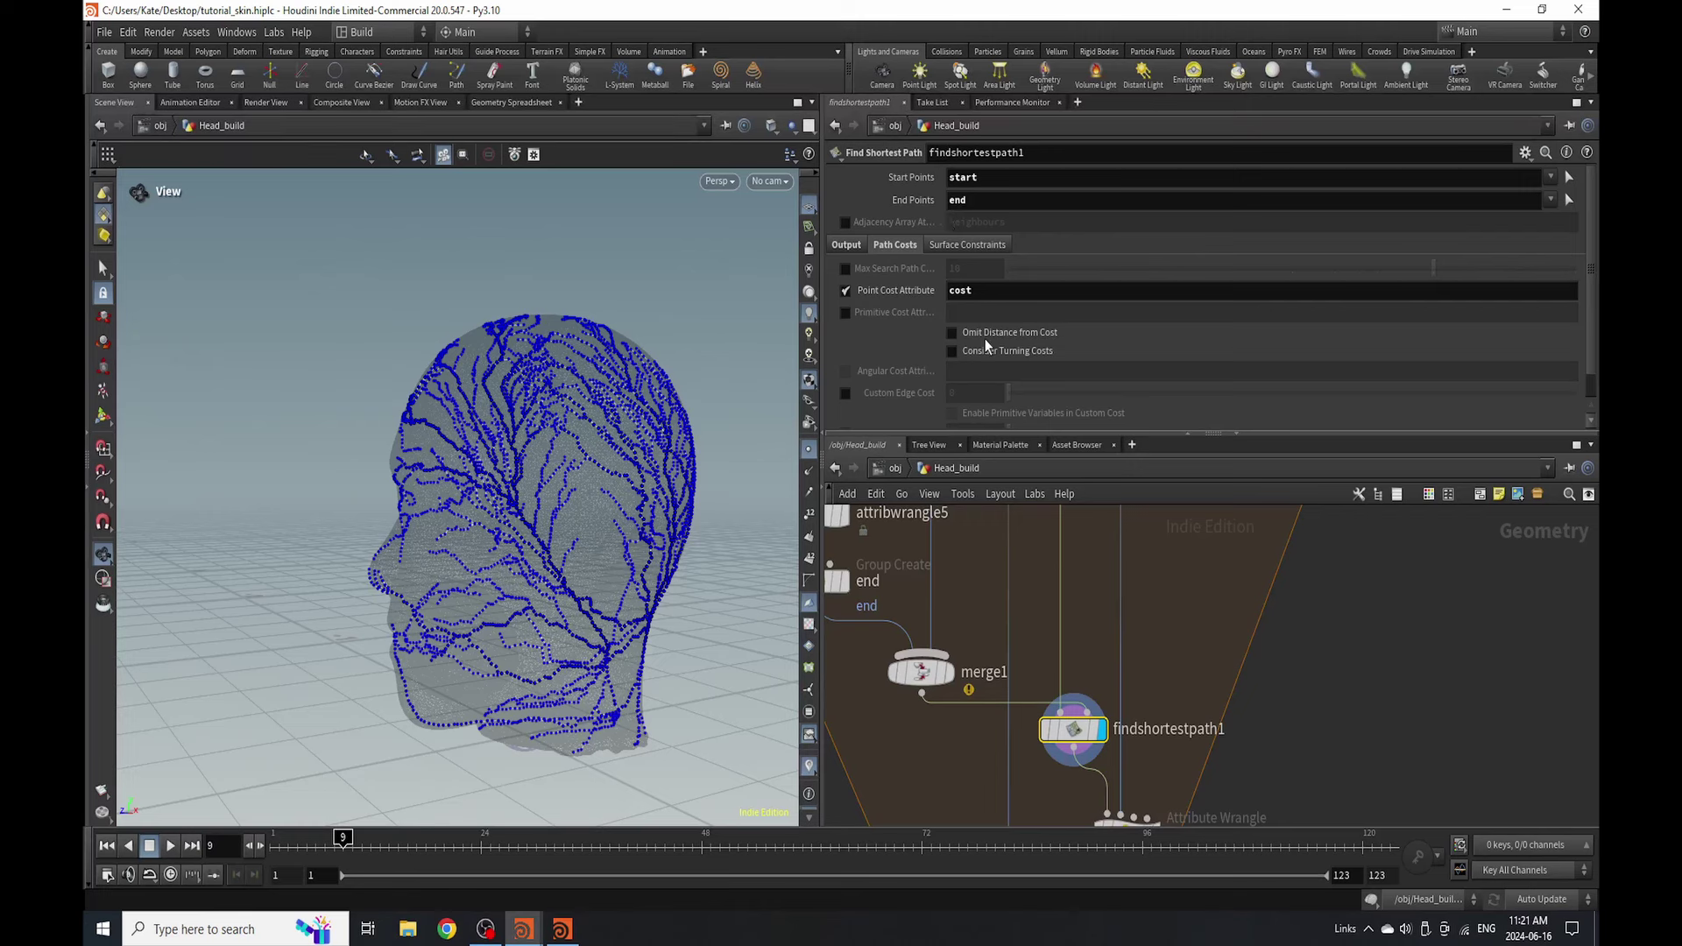
pyautogui.scroll(-5, 1112, 721)
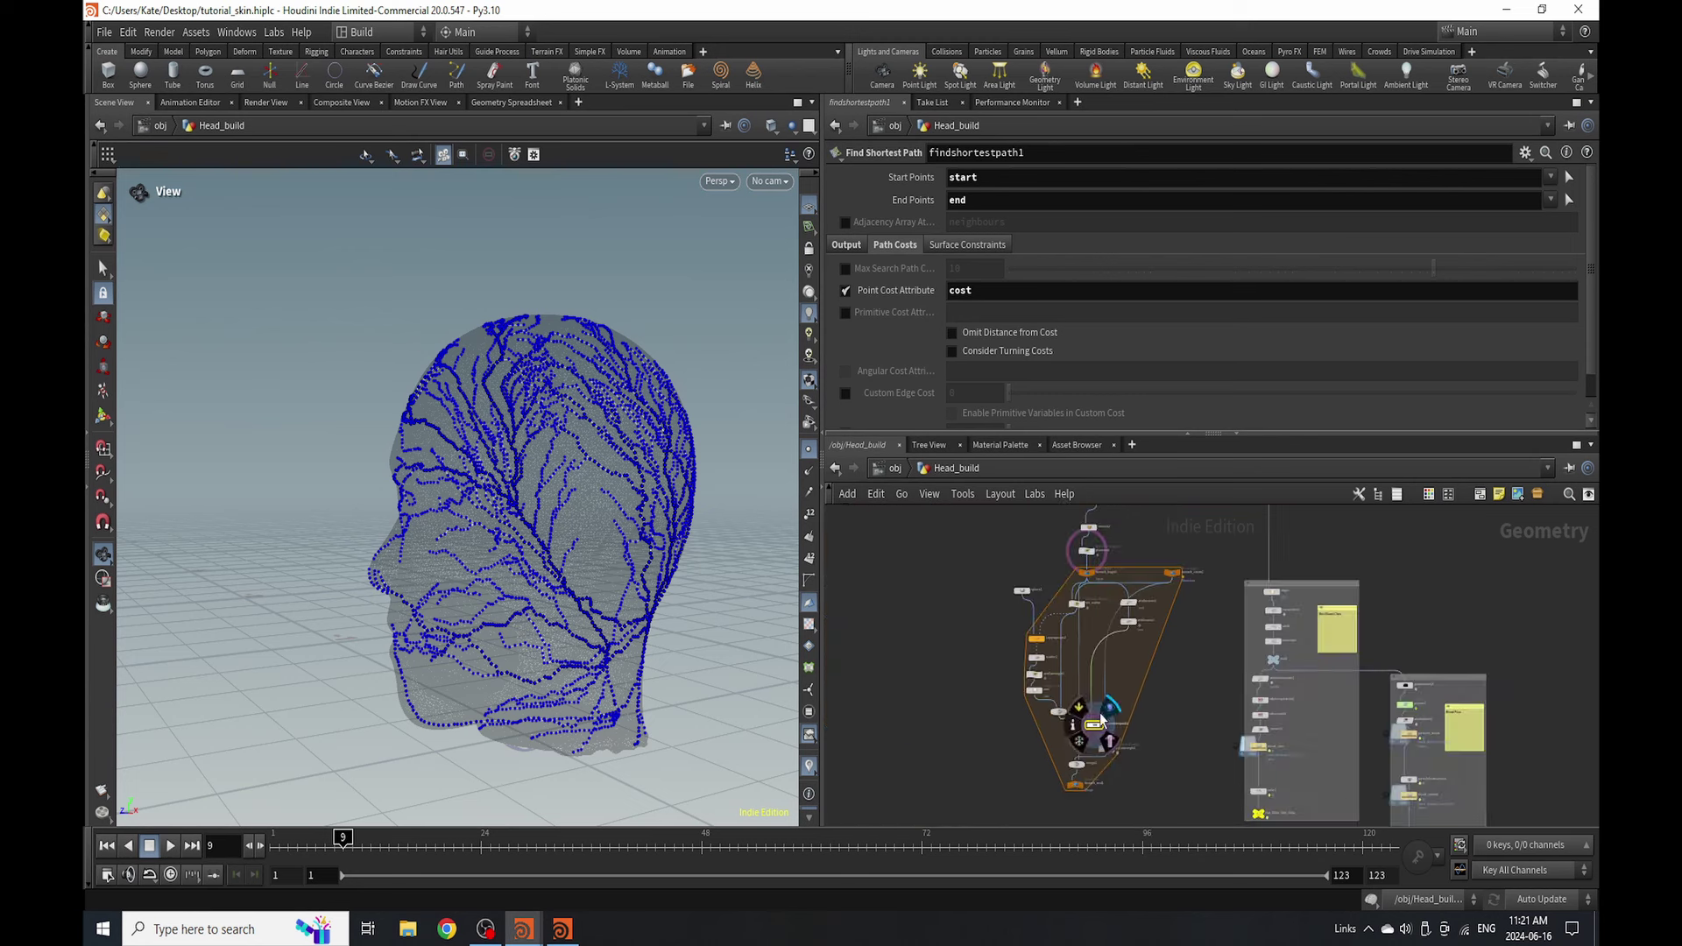
pyautogui.scroll(5, 1131, 604)
# - Raise attribnoise2's noise Amplitude from 3 to 6.12
pyautogui.click(1123, 607)
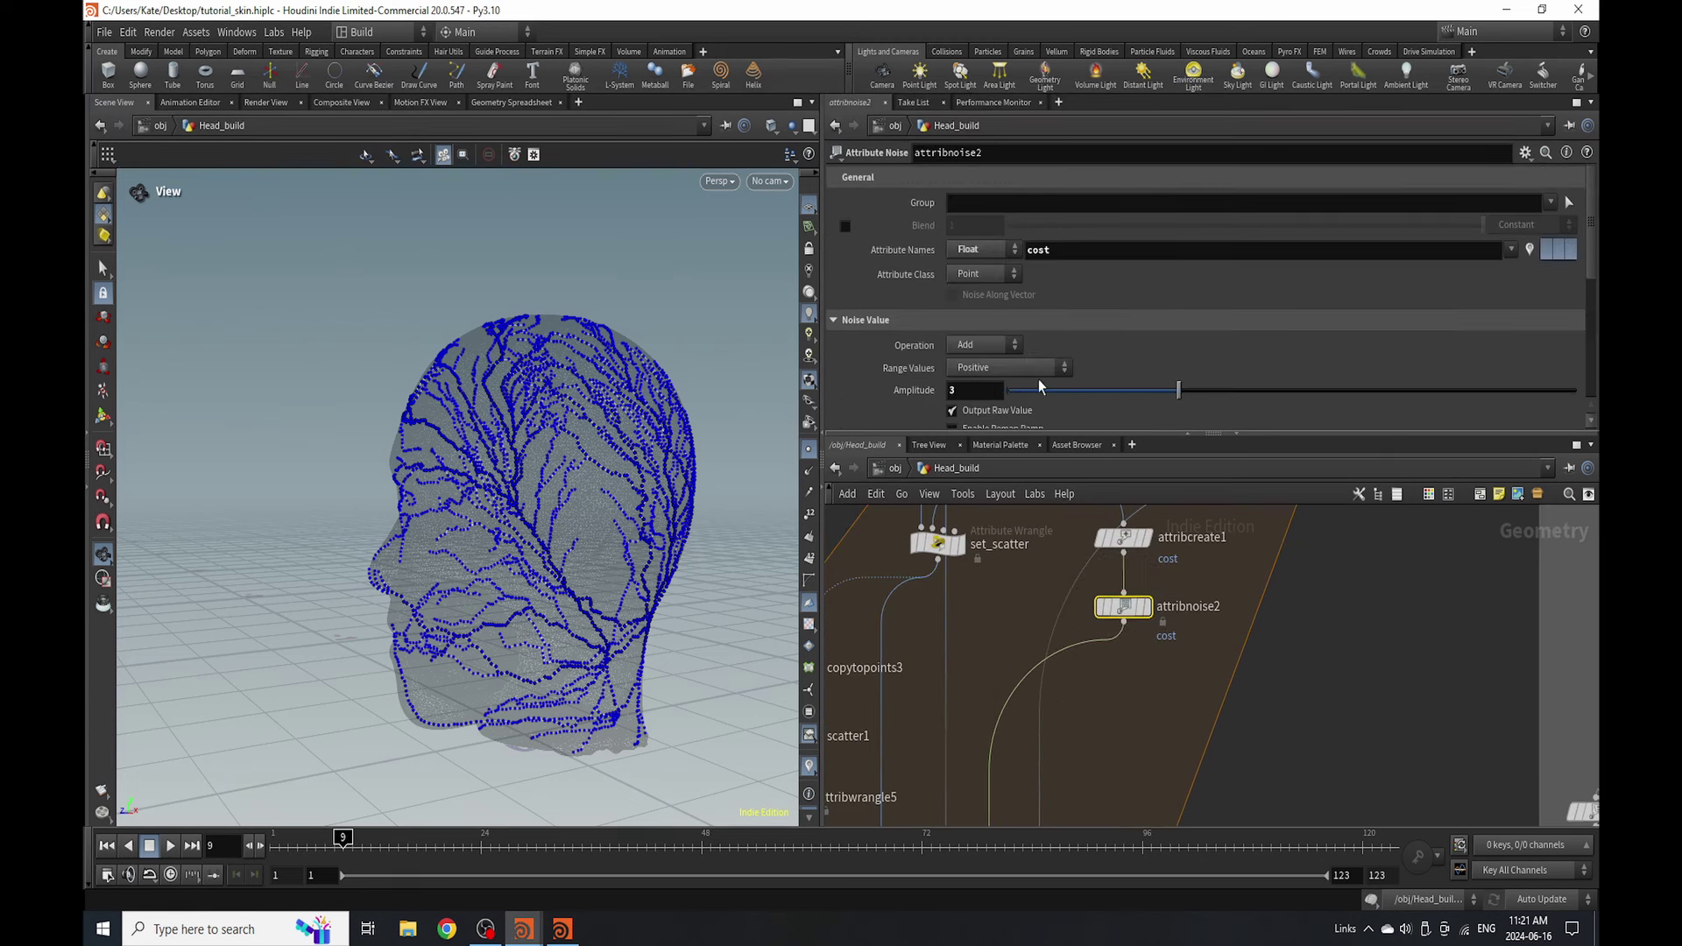
pyautogui.click(1102, 390)
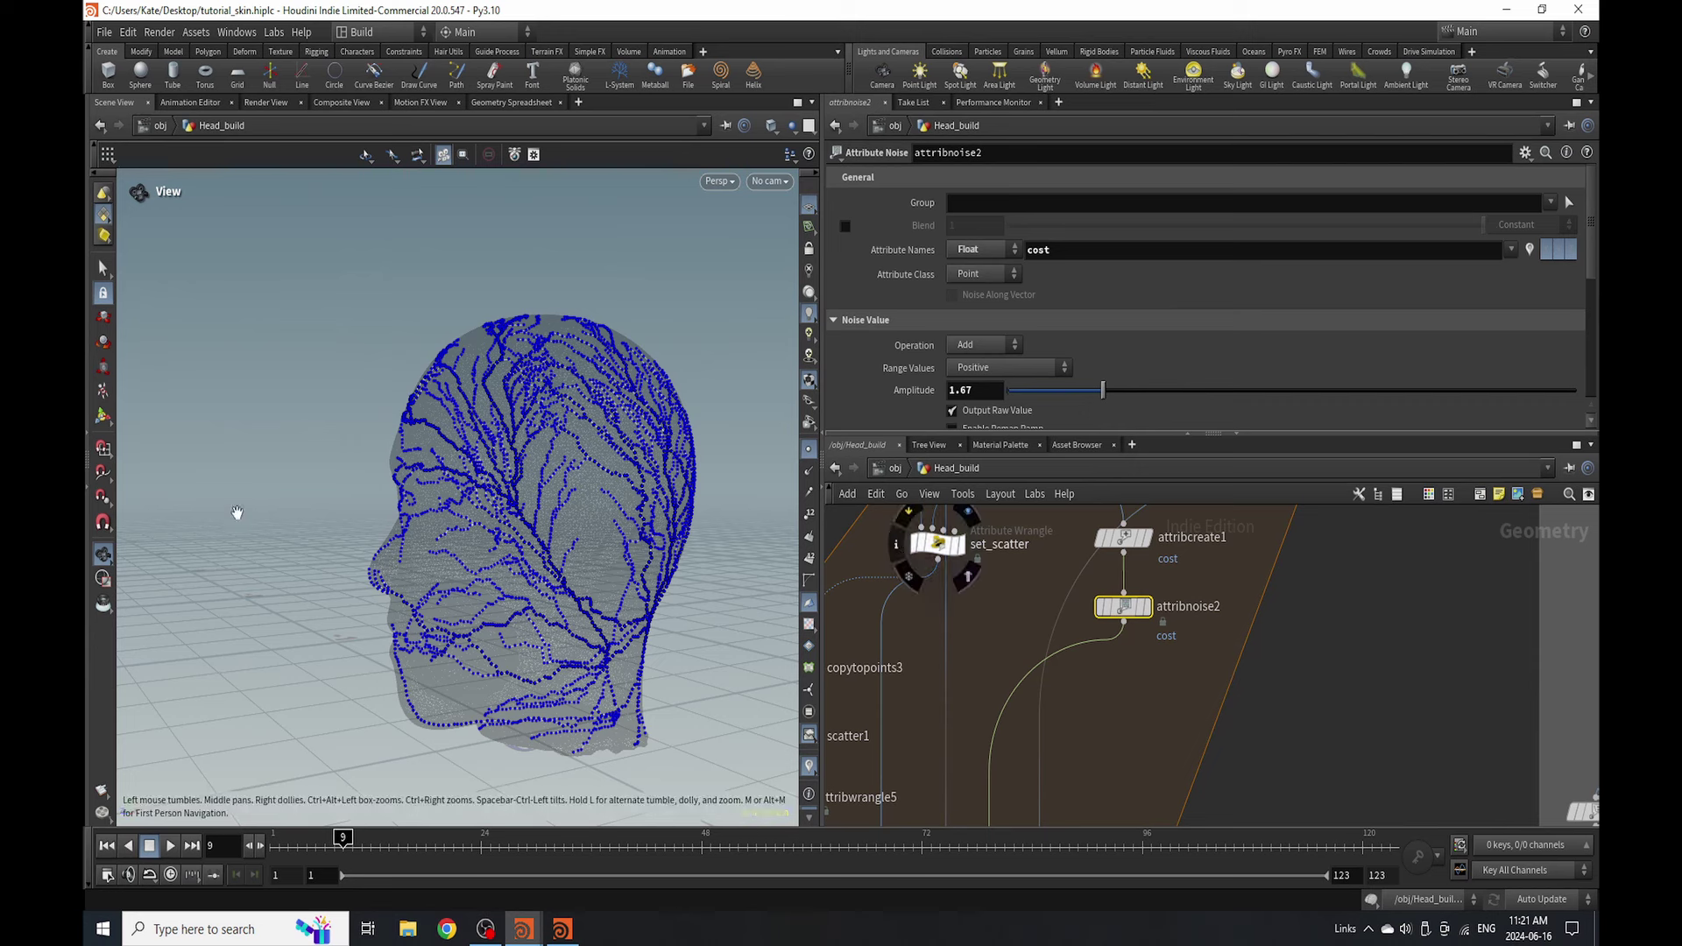
pyautogui.moveTo(1304, 390); pyautogui.dragTo(1355, 390)
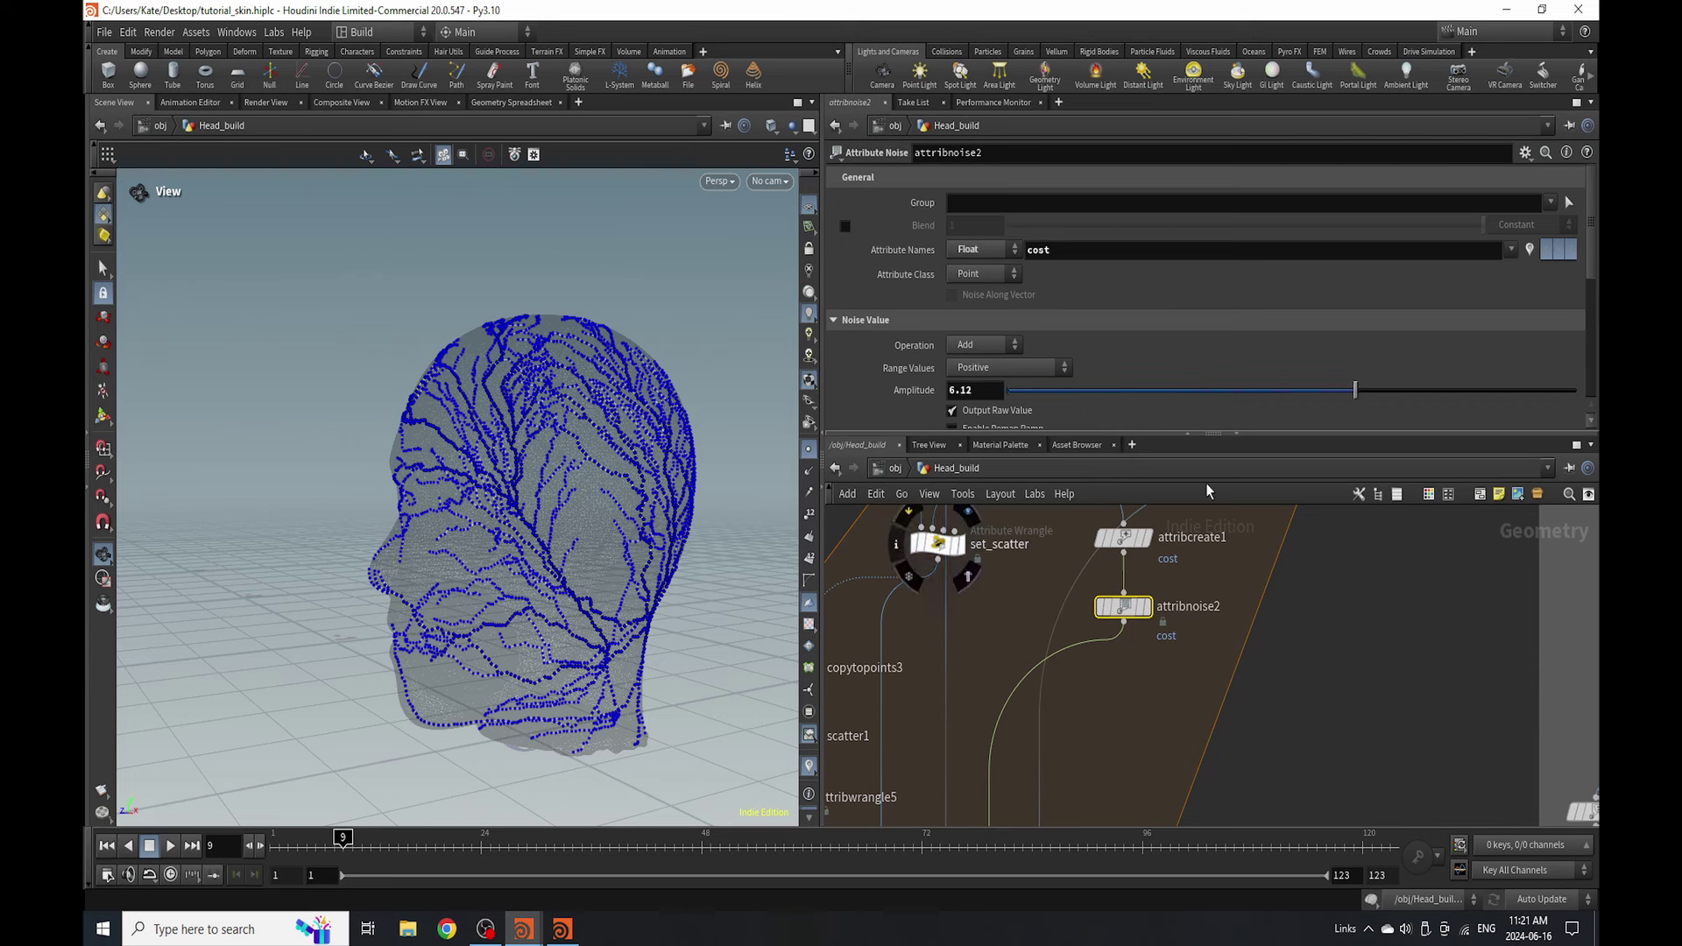
# - Enter ',3' as attribcreate1's cost value, then undo the invalid entry
pyautogui.click(1129, 543)
pyautogui.scroll(-3, 1095, 380)
pyautogui.click(1041, 413)
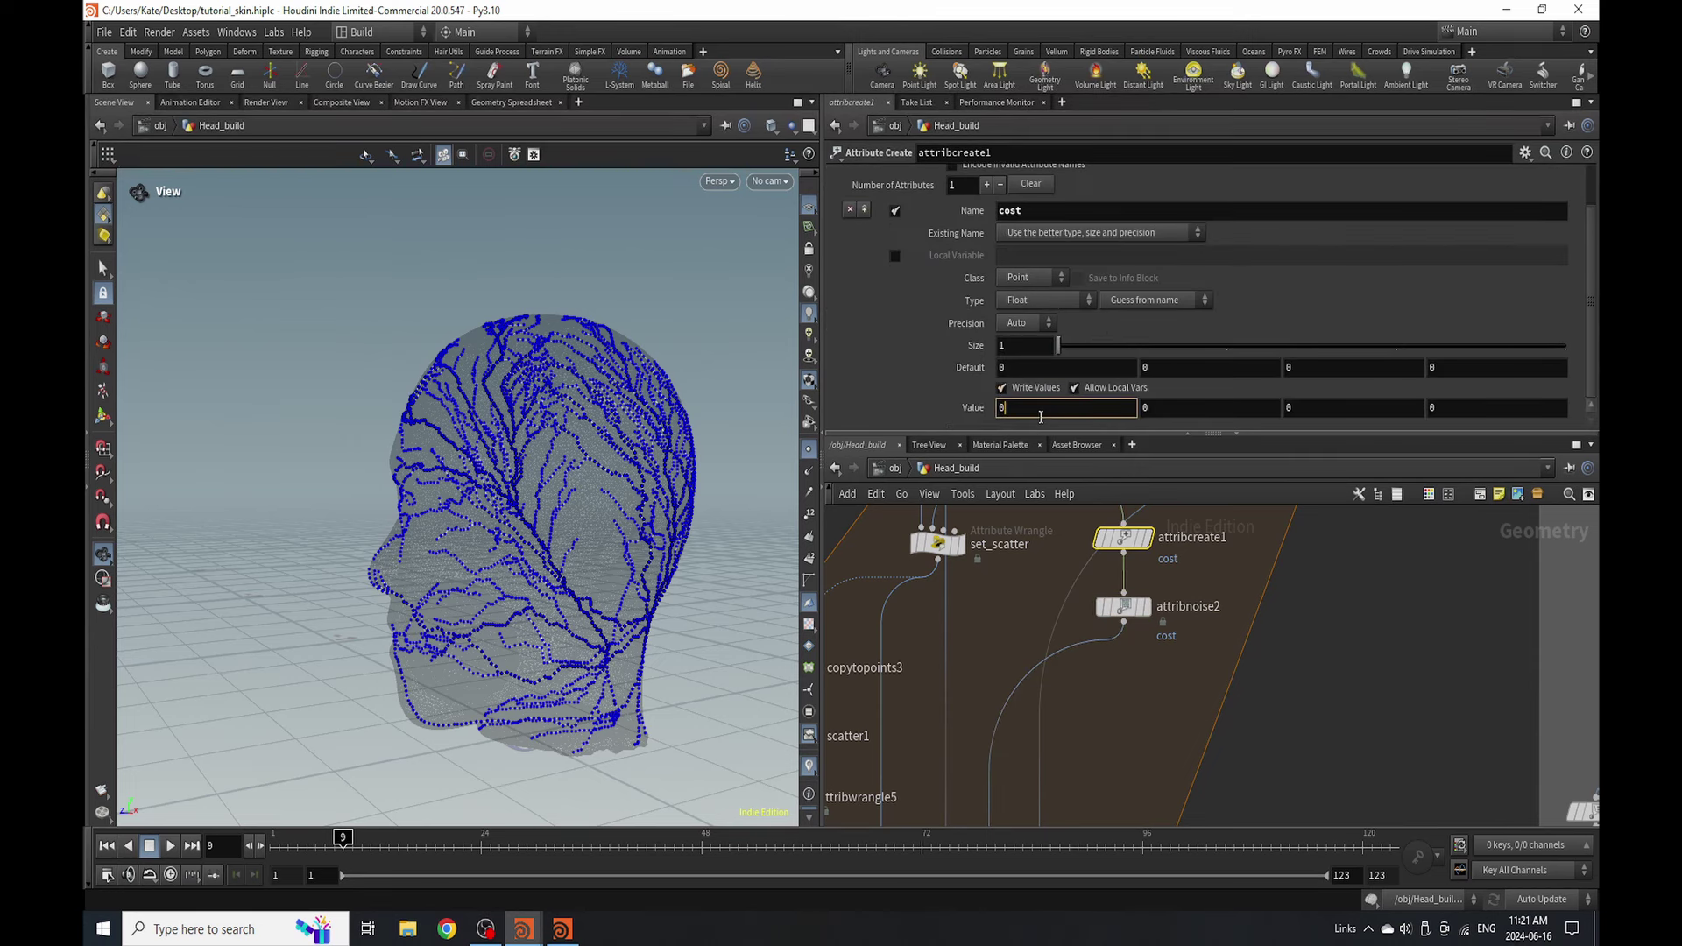
pyautogui.write(',3')
pyautogui.press('Return')
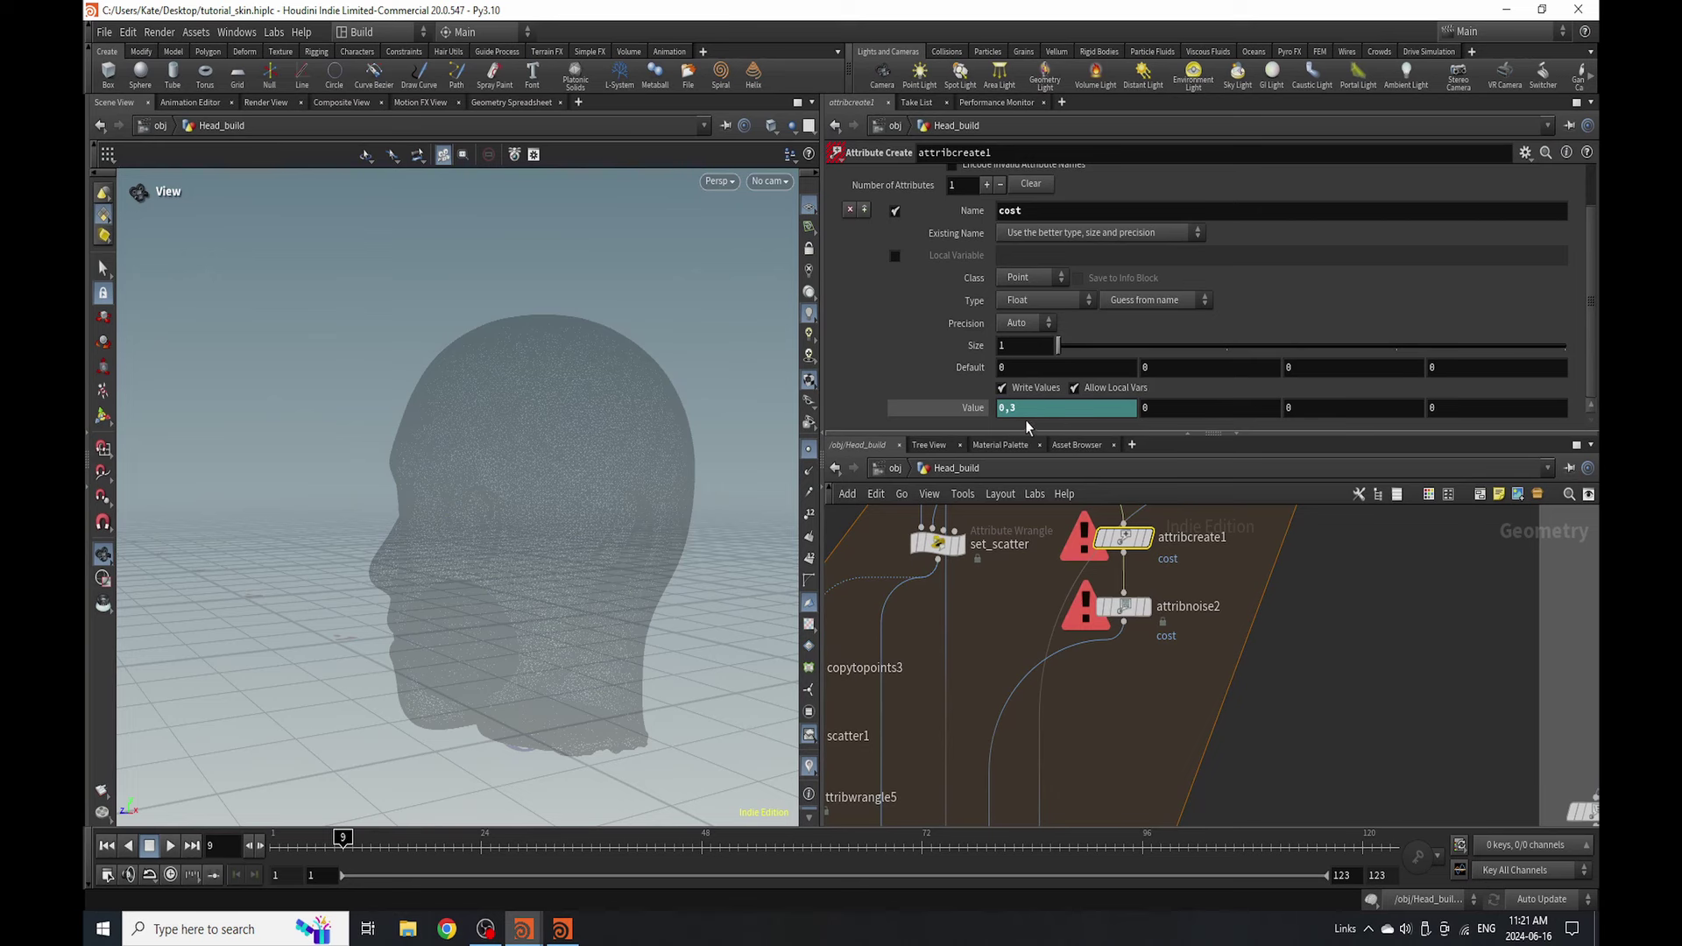
pyautogui.hotkey('ctrl', 'z')
# - Set the cost value to 0.4, then 2, and tumble the head to check the veins
pyautogui.click(1021, 410)
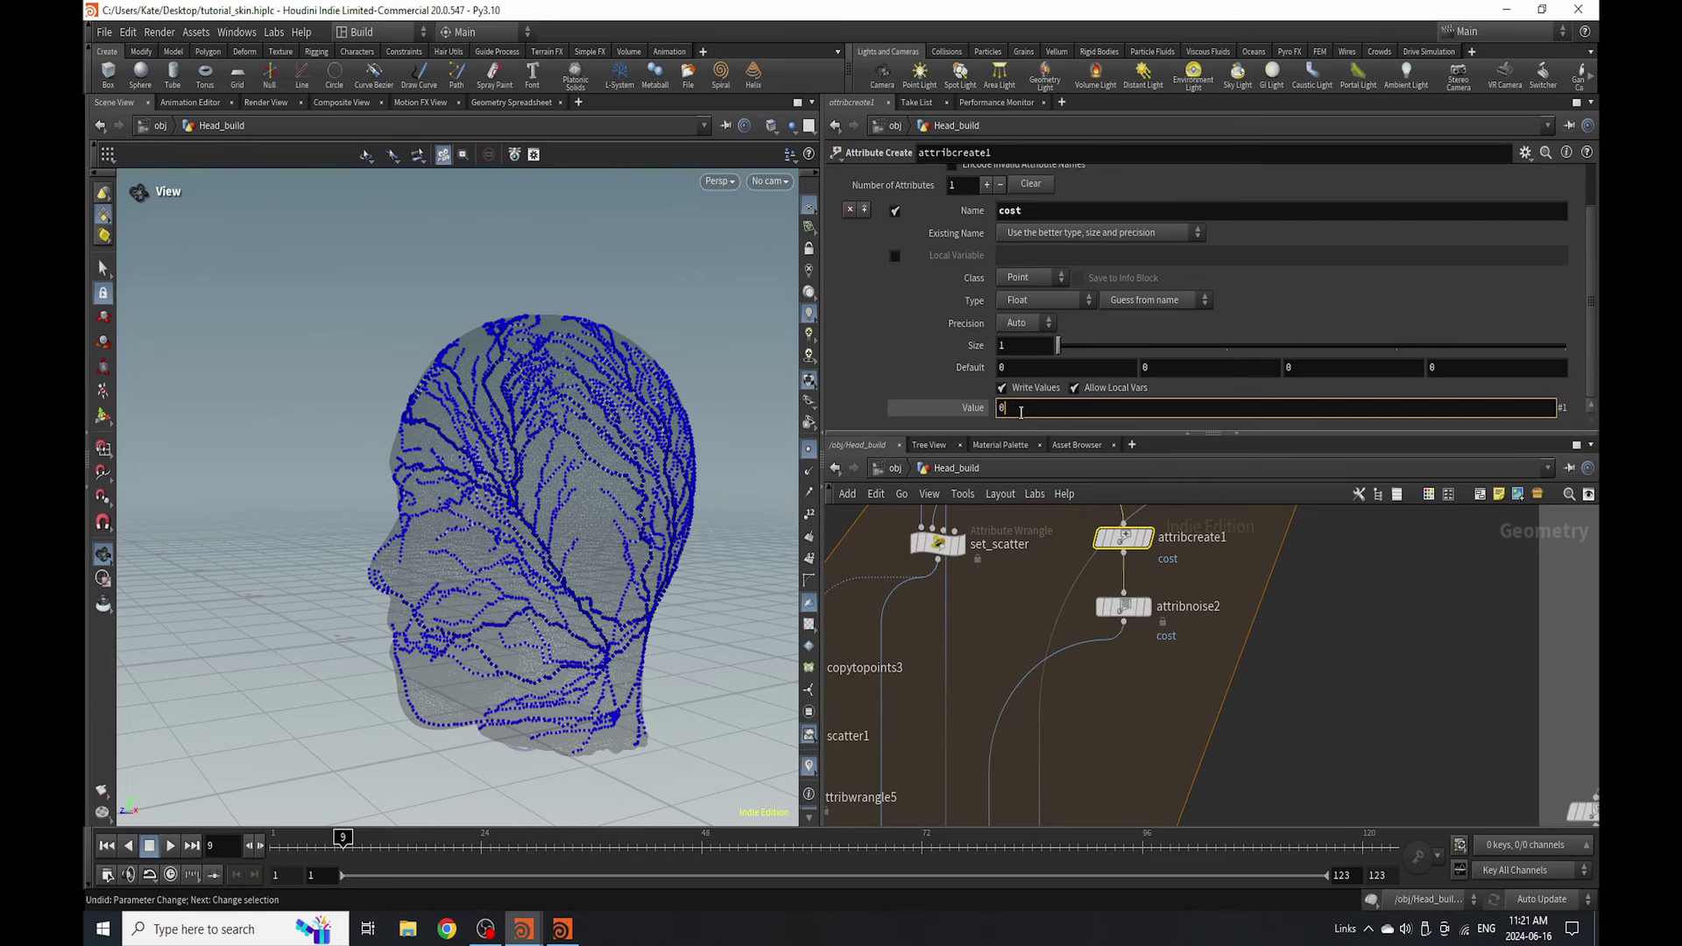
pyautogui.press('Return')
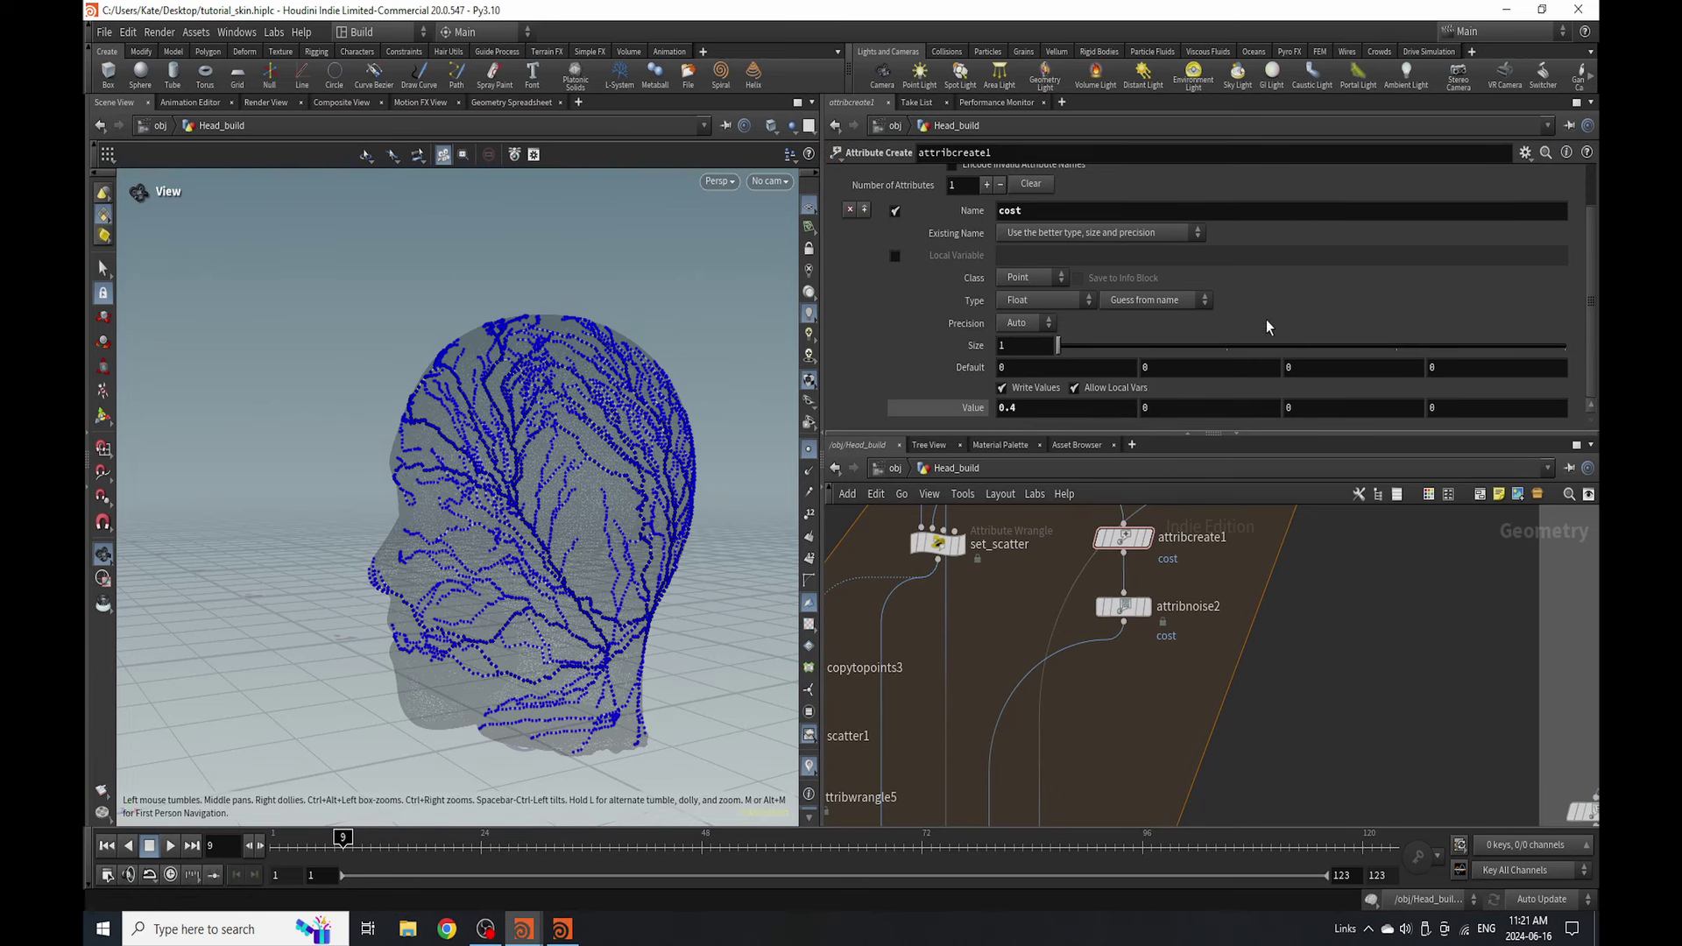
pyautogui.click(1007, 408)
pyautogui.write('2')
pyautogui.press('Return')
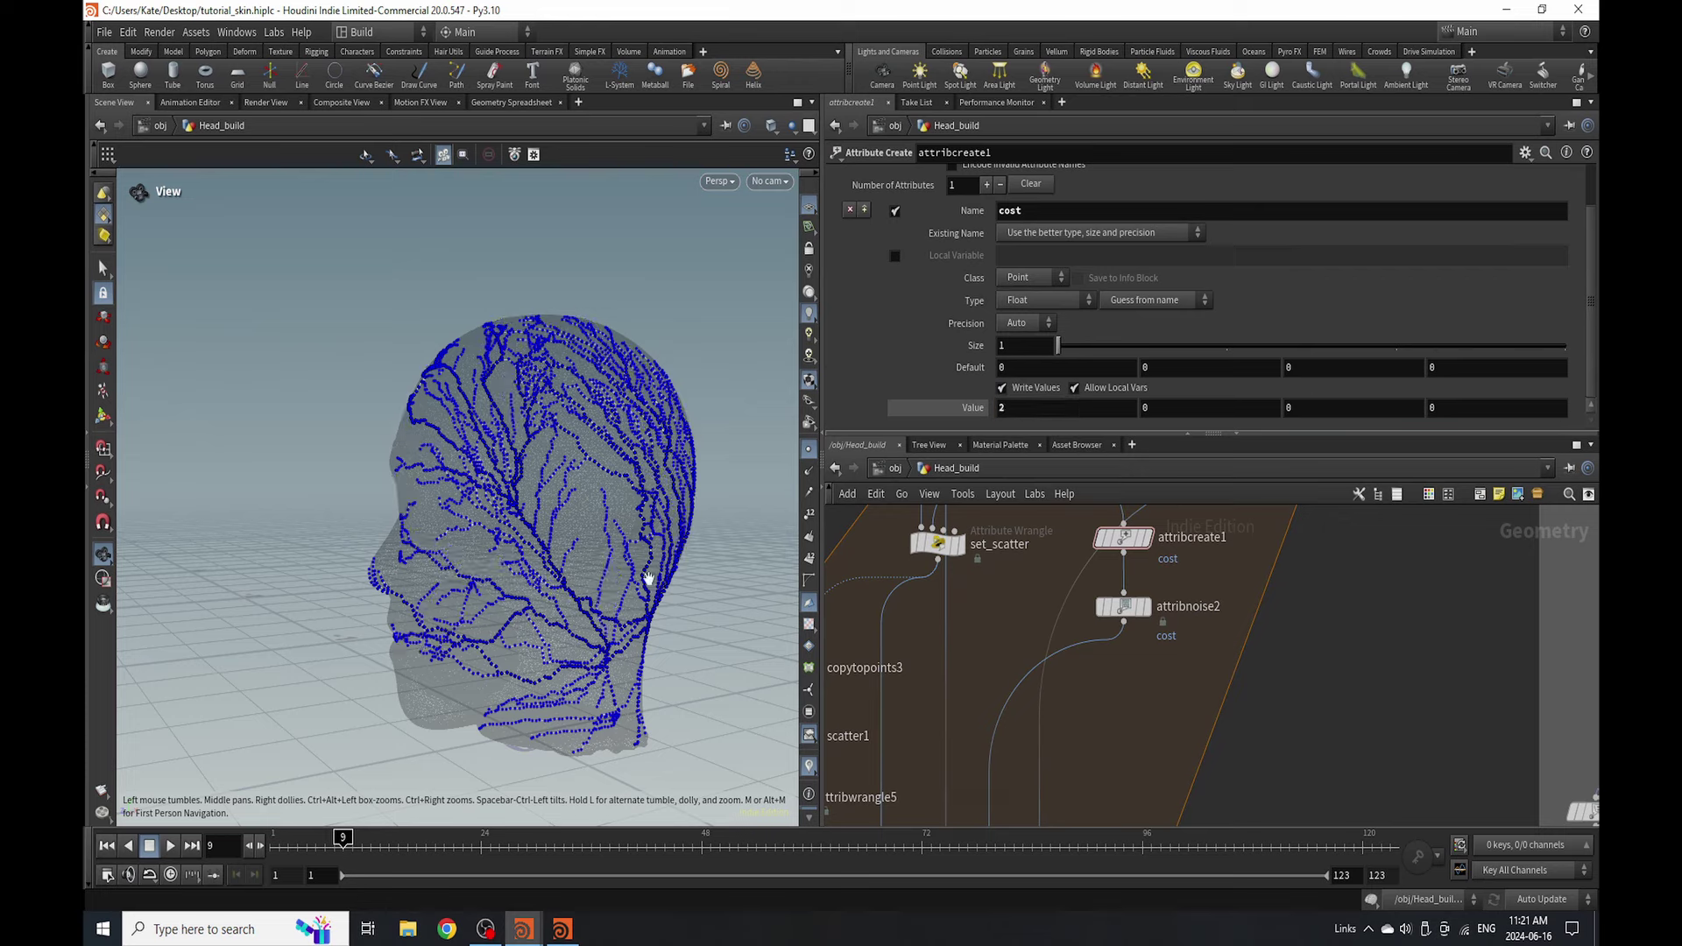
pyautogui.moveTo(657, 590); pyautogui.dragTo(561, 490)
pyautogui.scroll(-4, 1122, 578)
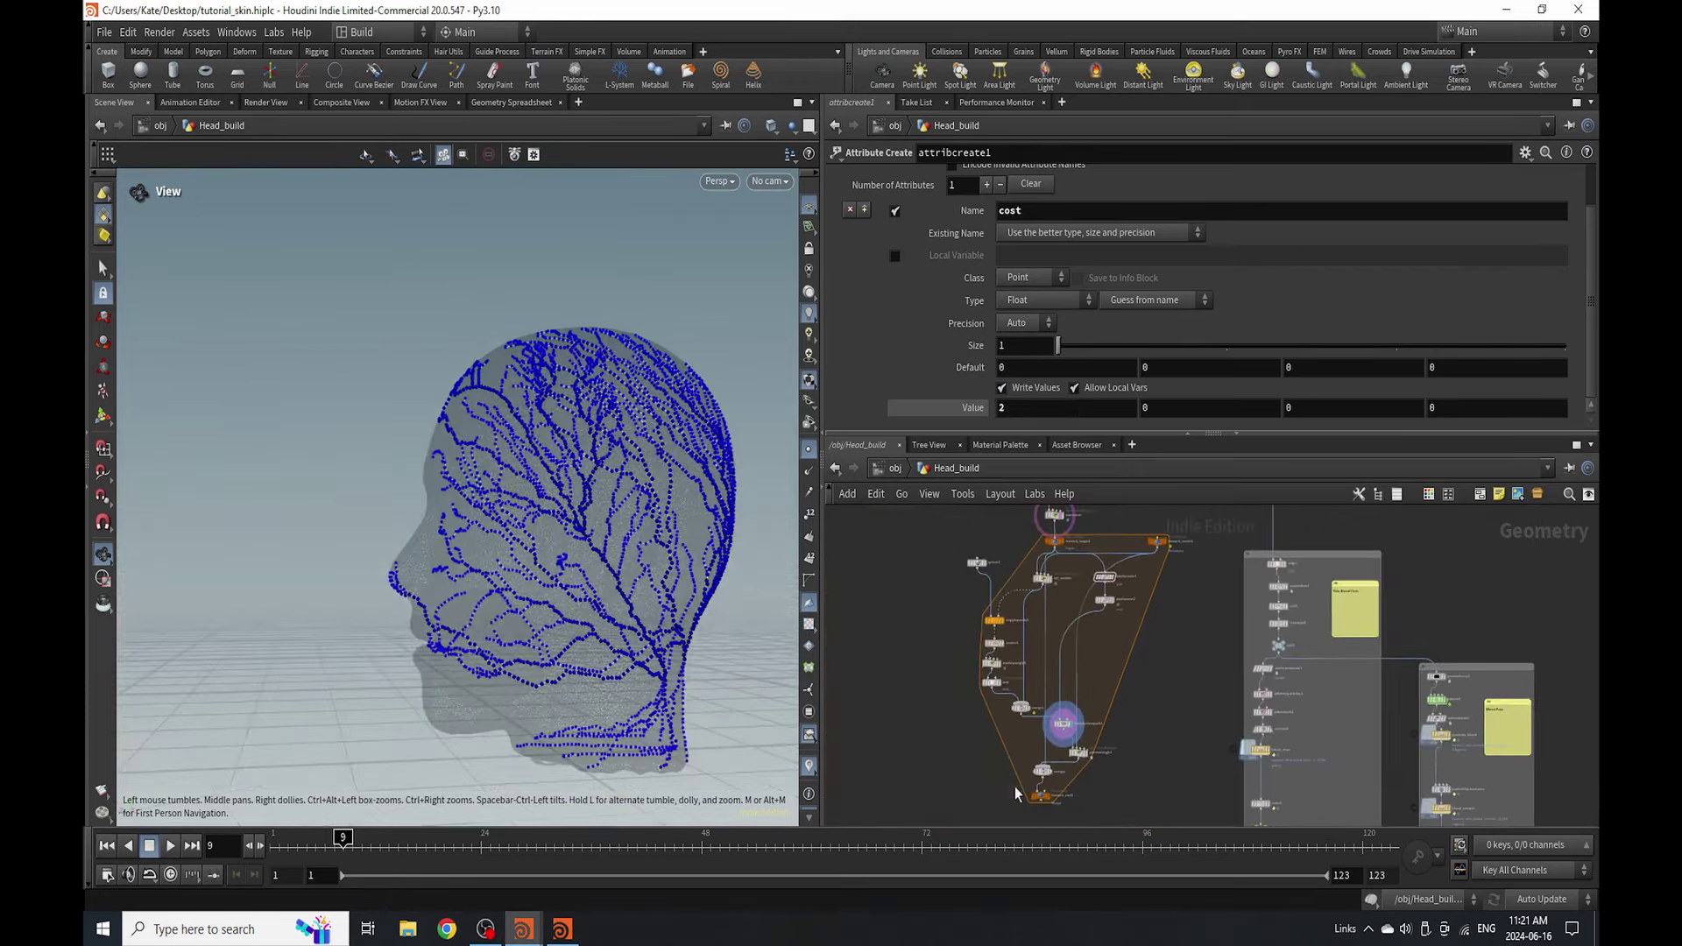
pyautogui.scroll(4, 1061, 770)
pyautogui.scroll(-3, 1061, 769)
pyautogui.scroll(3, 942, 579)
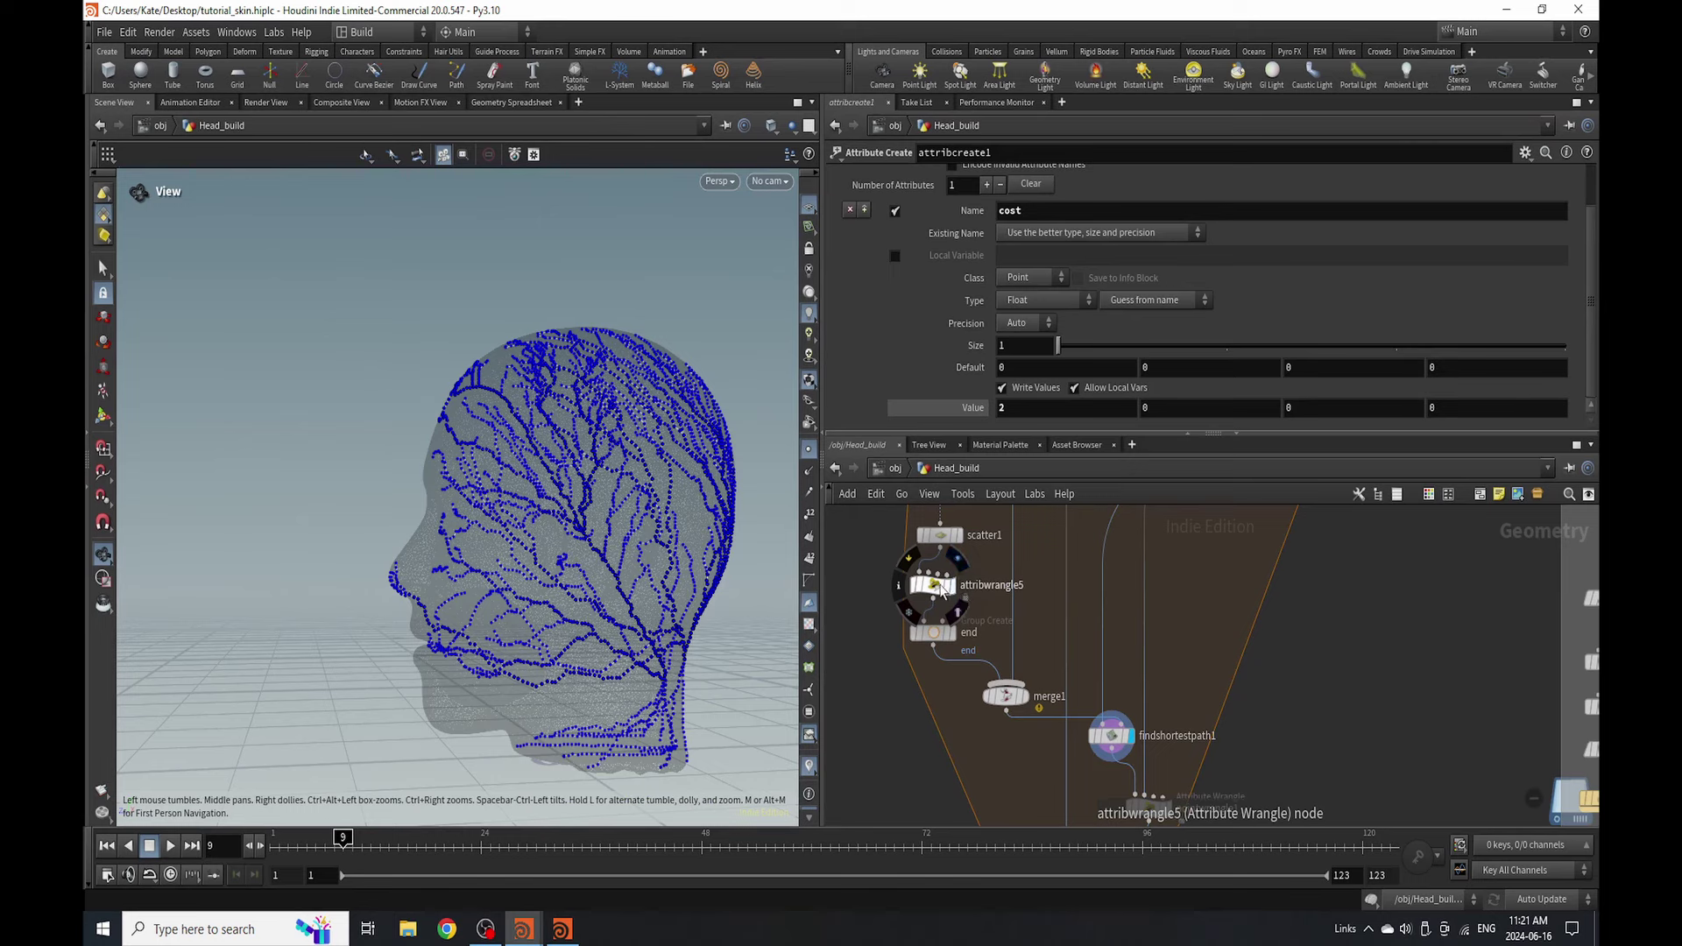
# - Raise scatter1's Force Total Count from 234 to 235
pyautogui.click(937, 585)
pyautogui.scroll(-3, 1060, 753)
pyautogui.click(920, 563)
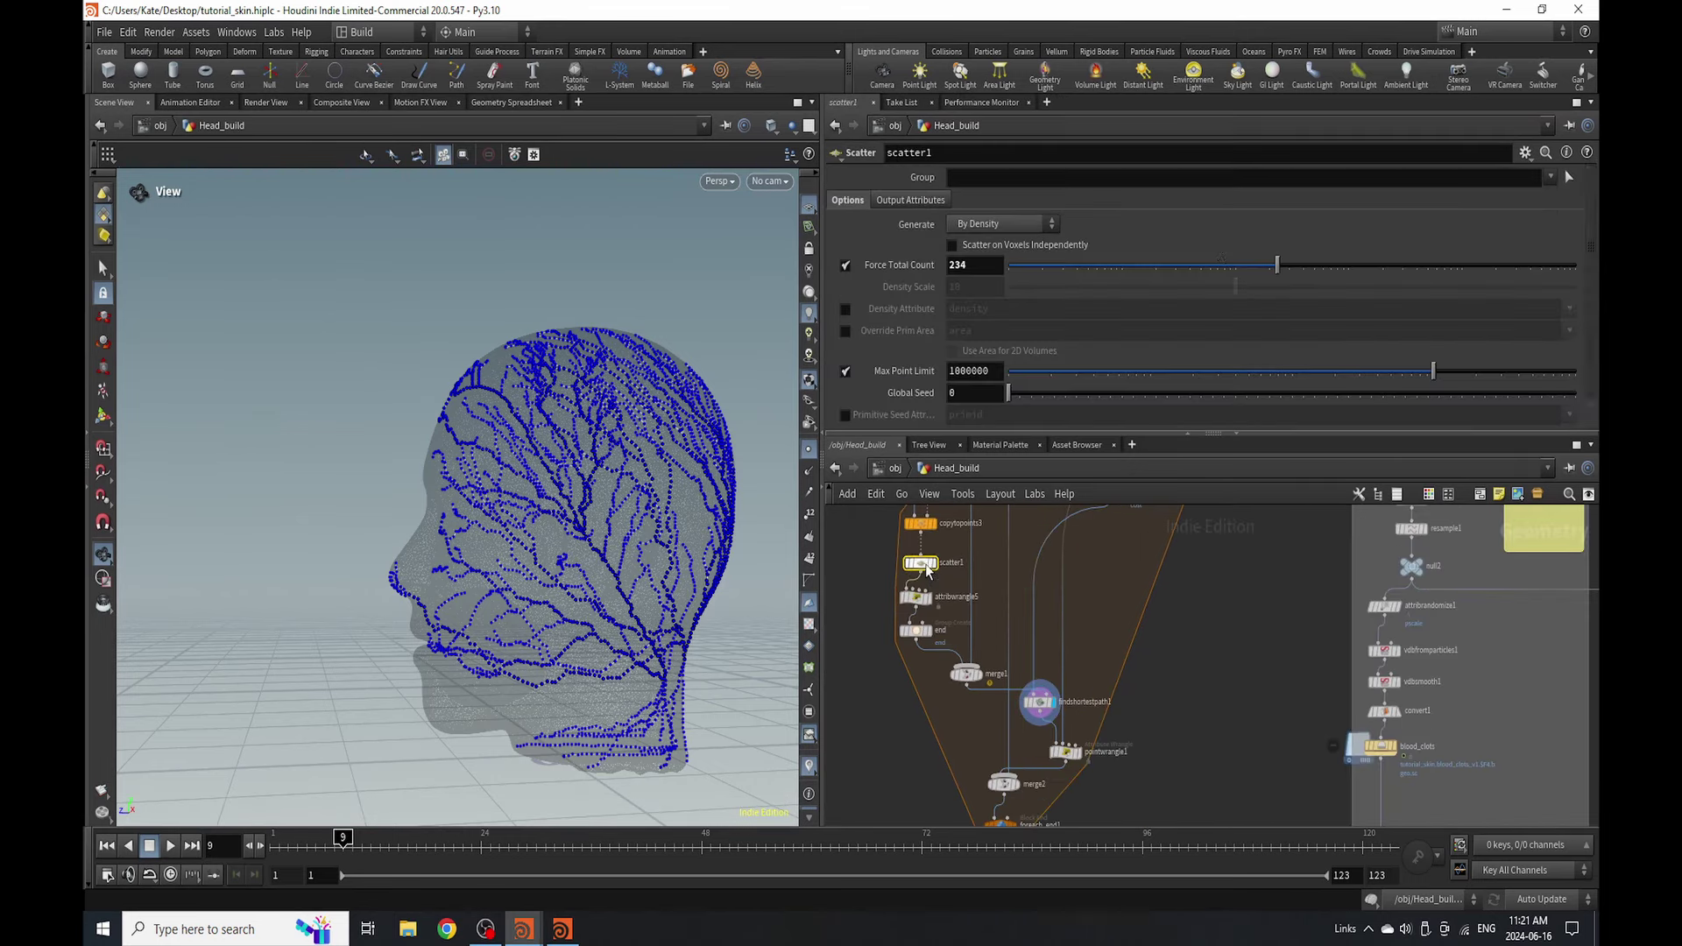
pyautogui.moveTo(1242, 277); pyautogui.dragTo(1274, 298)
pyautogui.scroll(6, 1112, 775)
# - Inspect pointwrangle1, which sets i@paths to 1 and i@rootnum, leaving its name unchanged
pyautogui.moveTo(1025, 710)
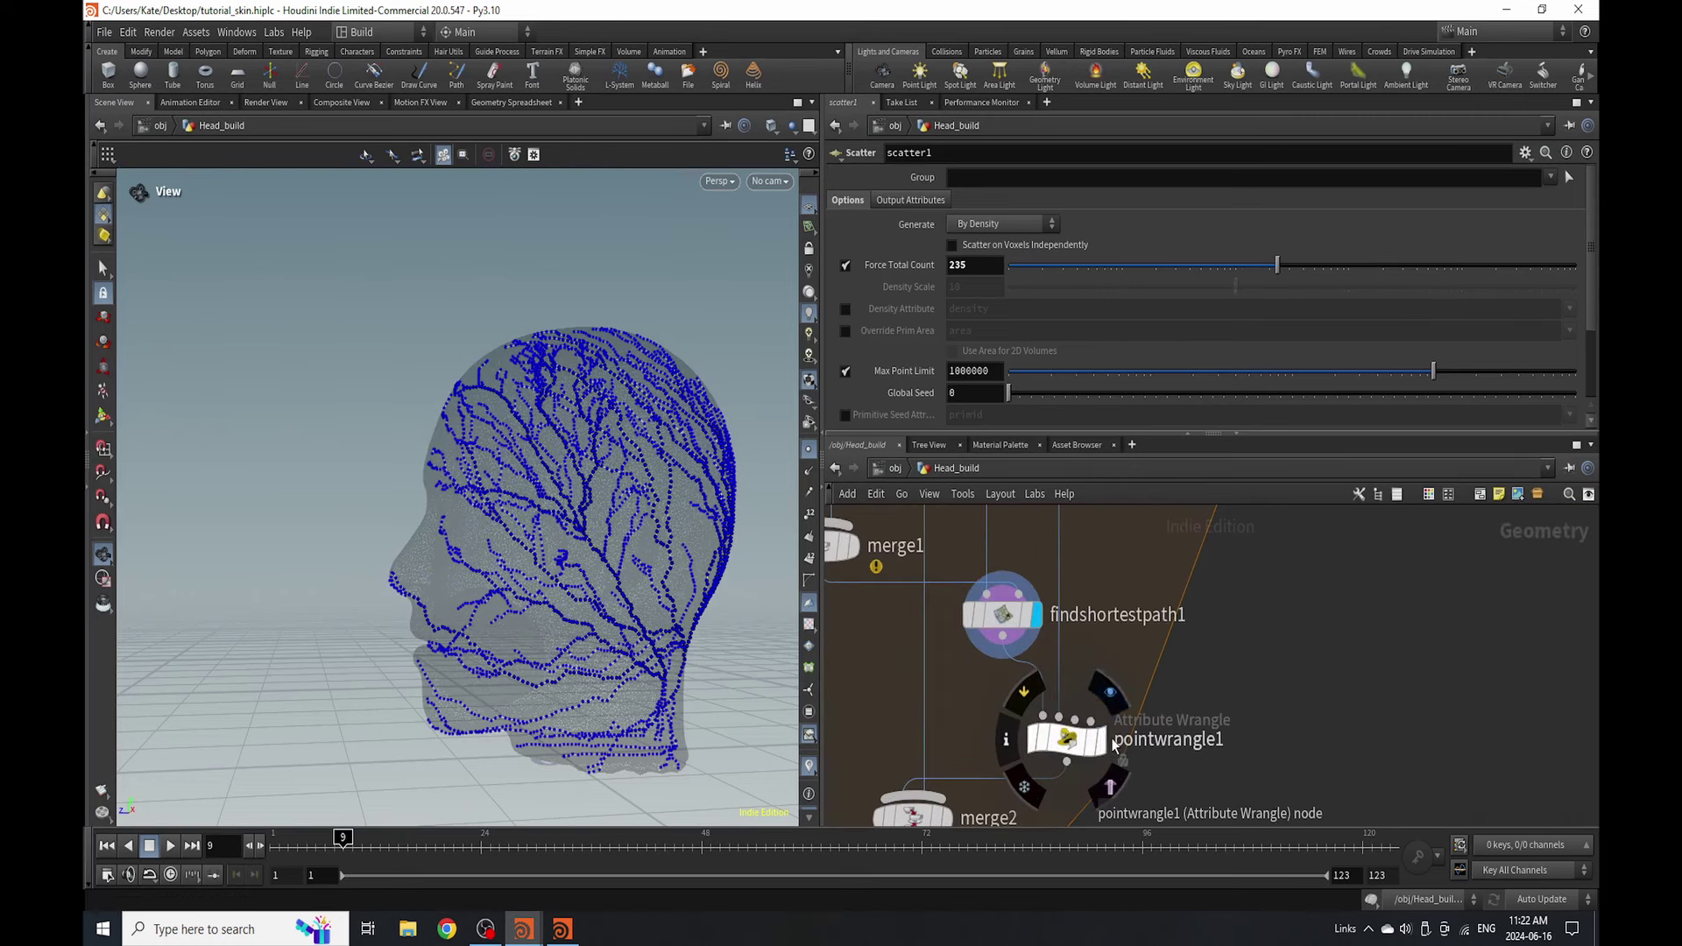
pyautogui.click(1067, 743)
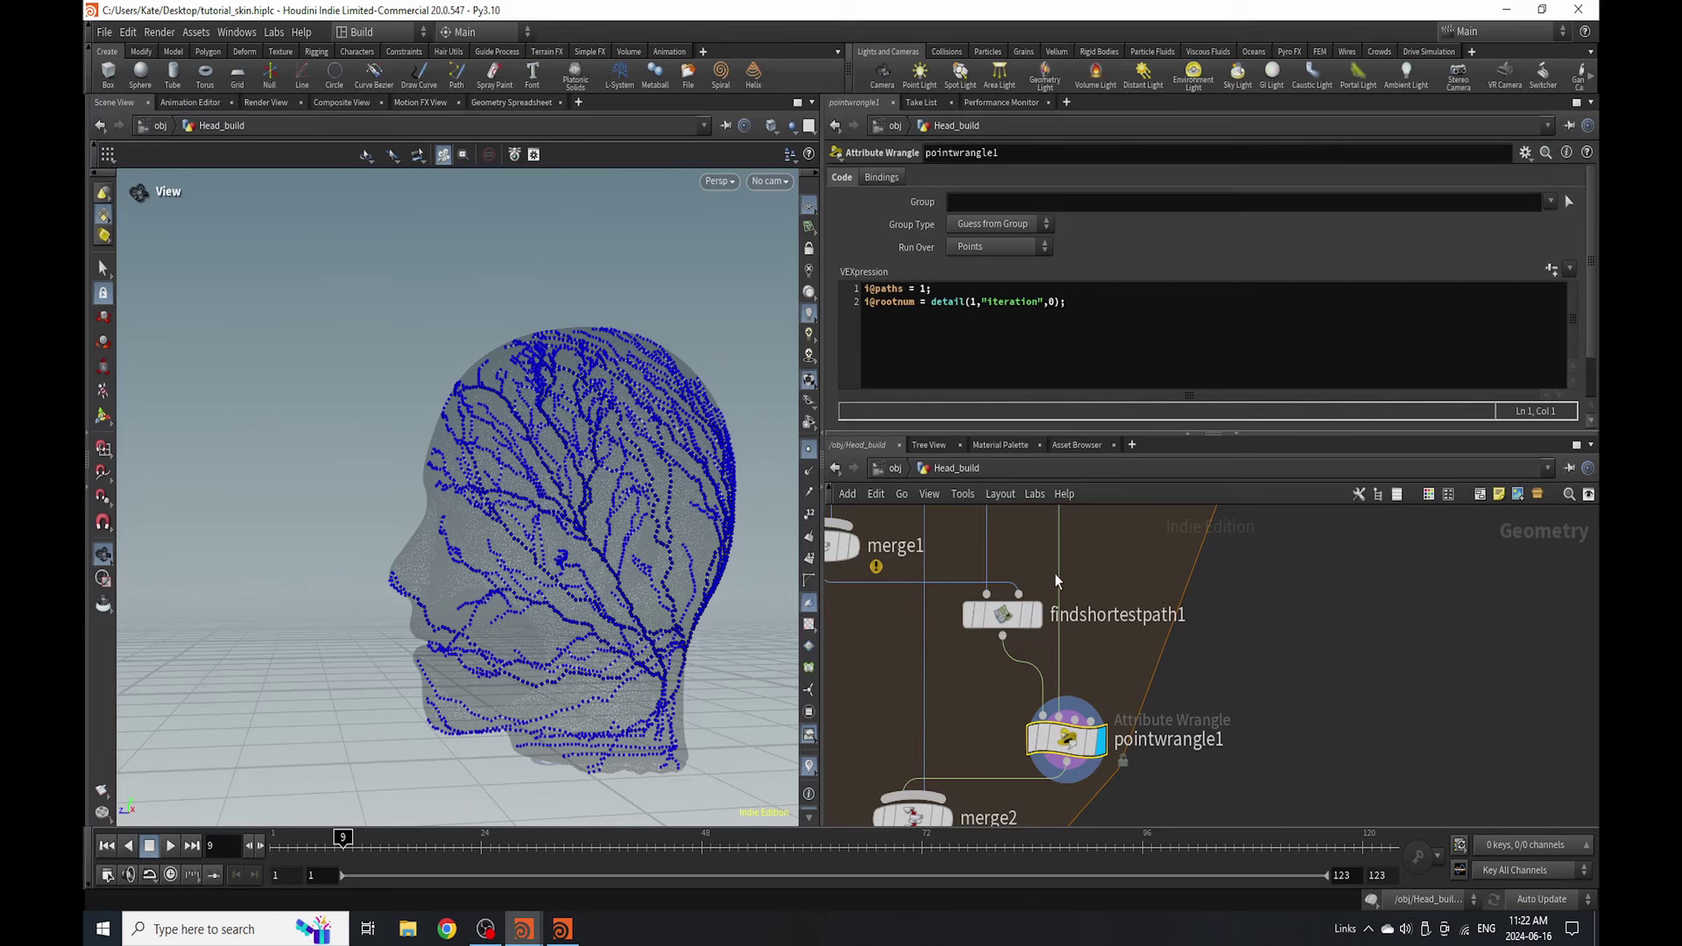
pyautogui.doubleClick(1218, 743)
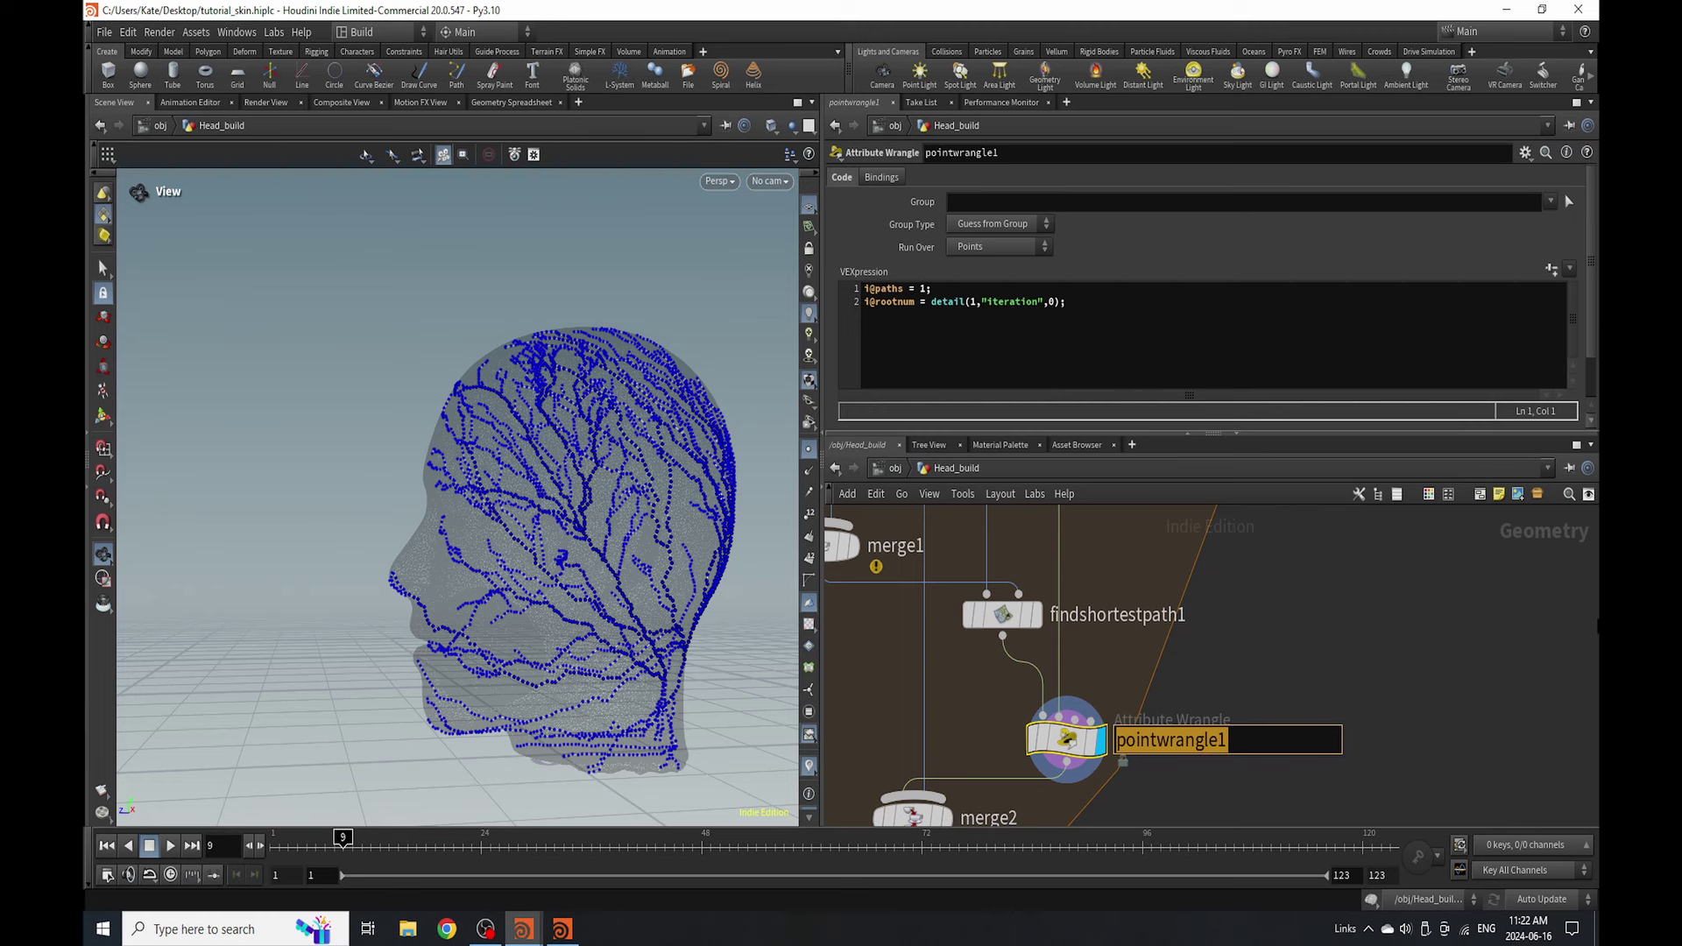
pyautogui.press('Return')
pyautogui.scroll(-5, 1151, 724)
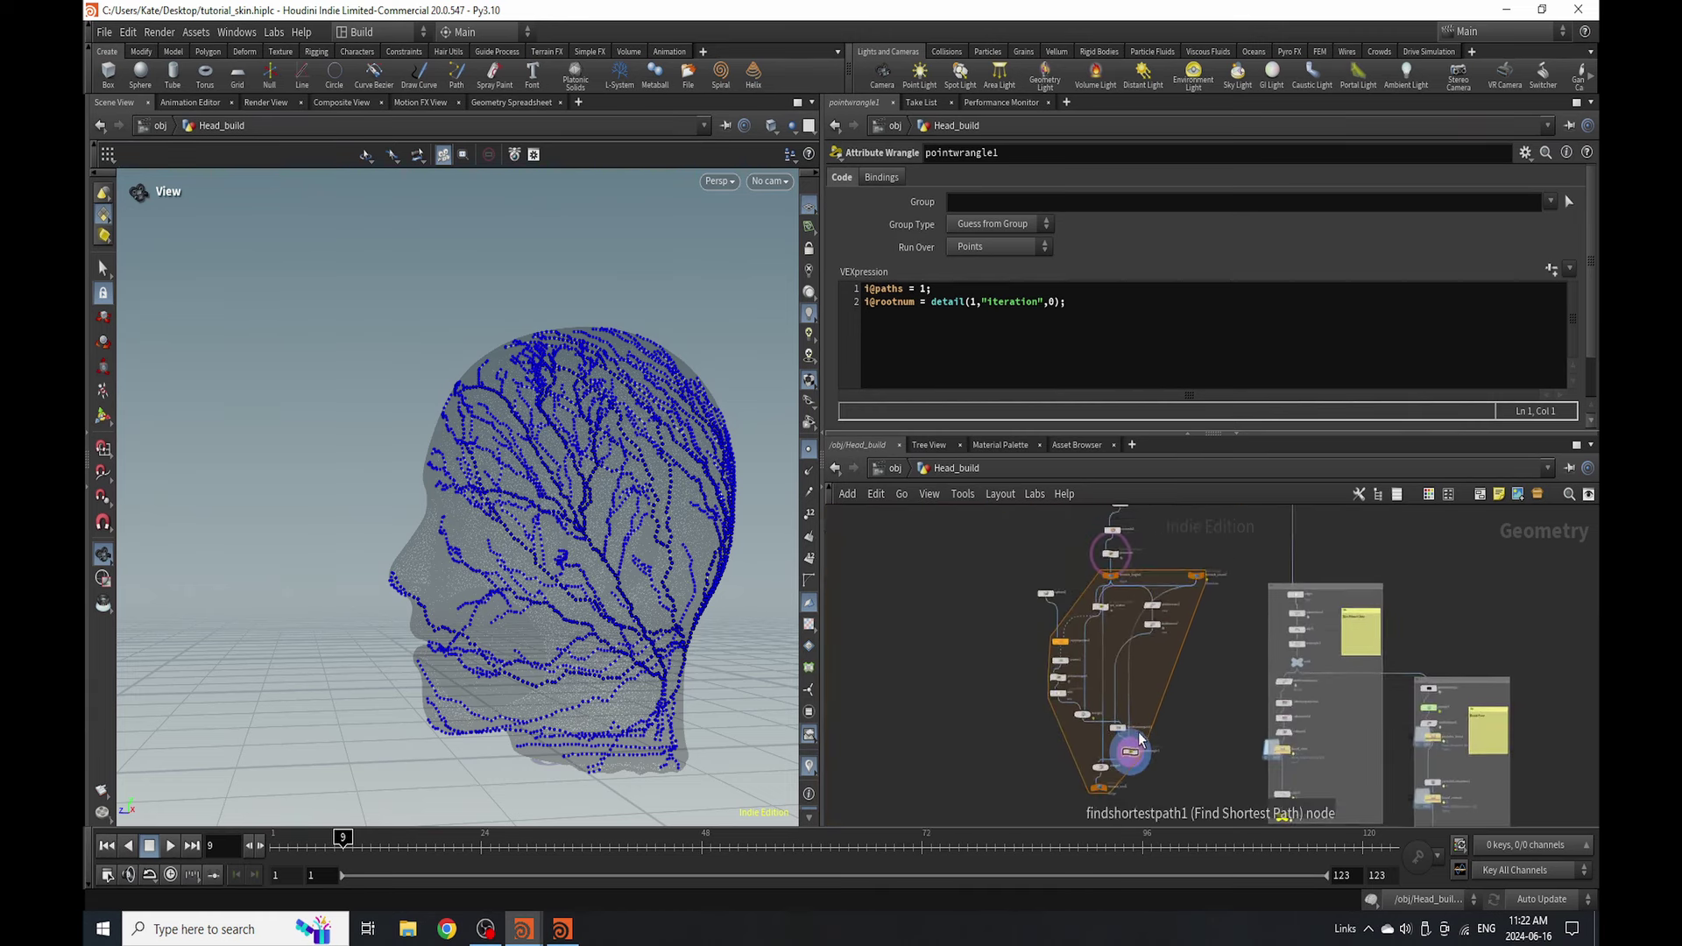
pyautogui.scroll(5, 1151, 723)
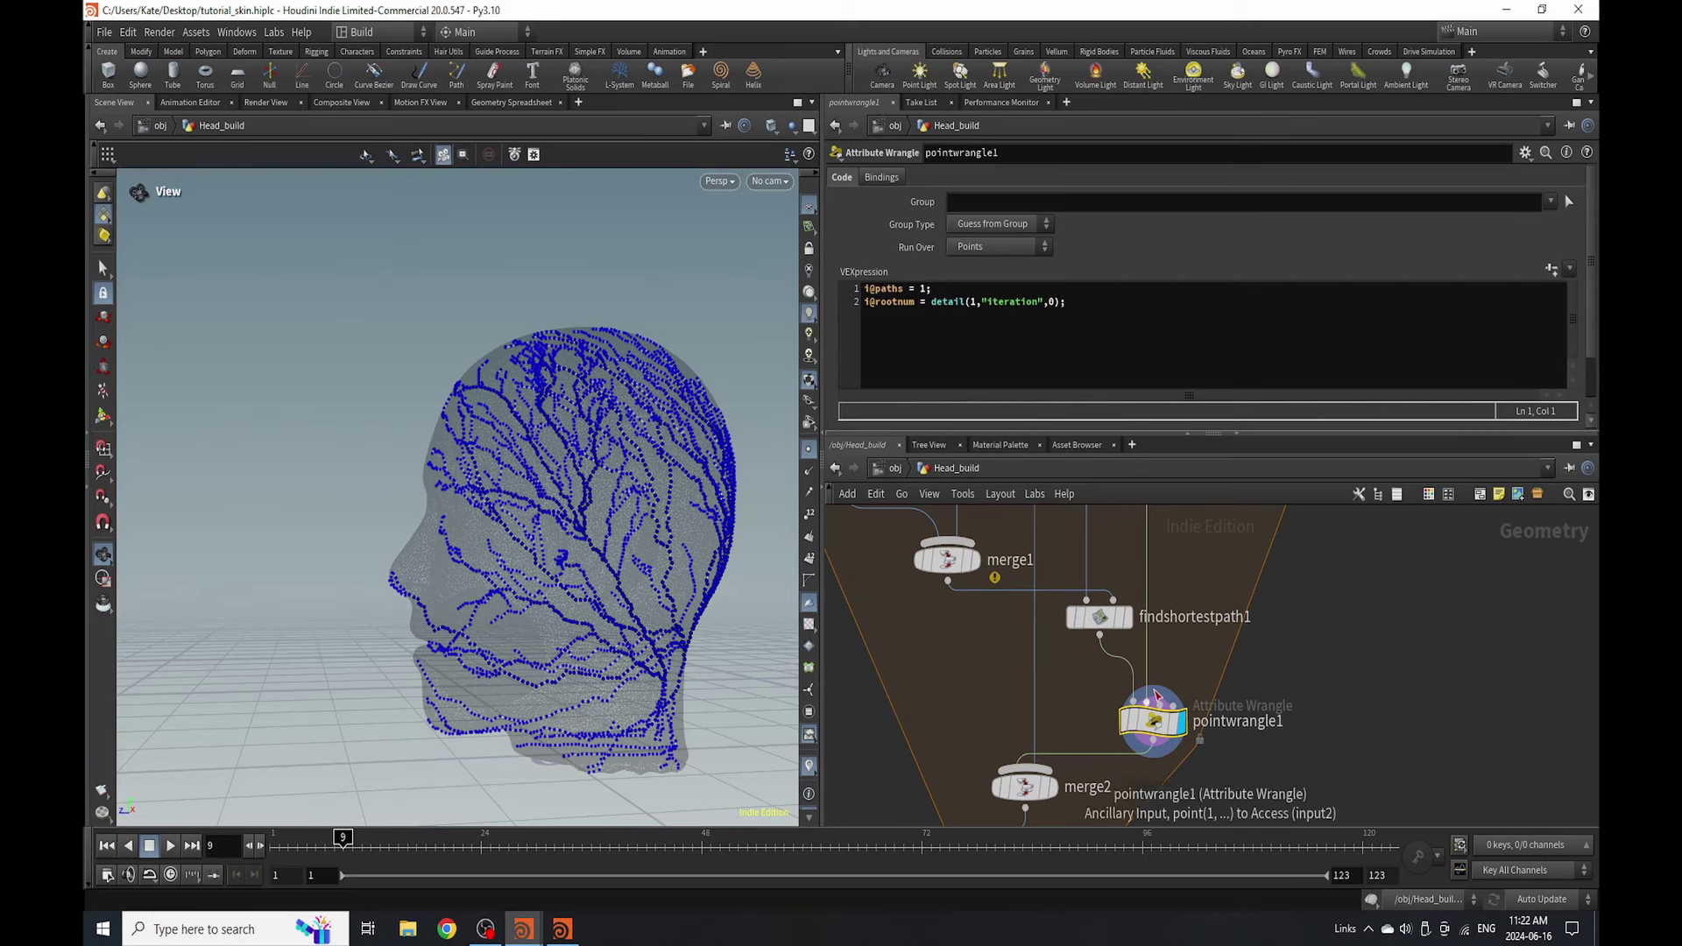
pyautogui.scroll(-5, 1150, 724)
# - Inspect foreach_count1, pointwrangle1 and merge2's inputs from foreach_begin1 and pointwrangle1
pyautogui.click(1206, 541)
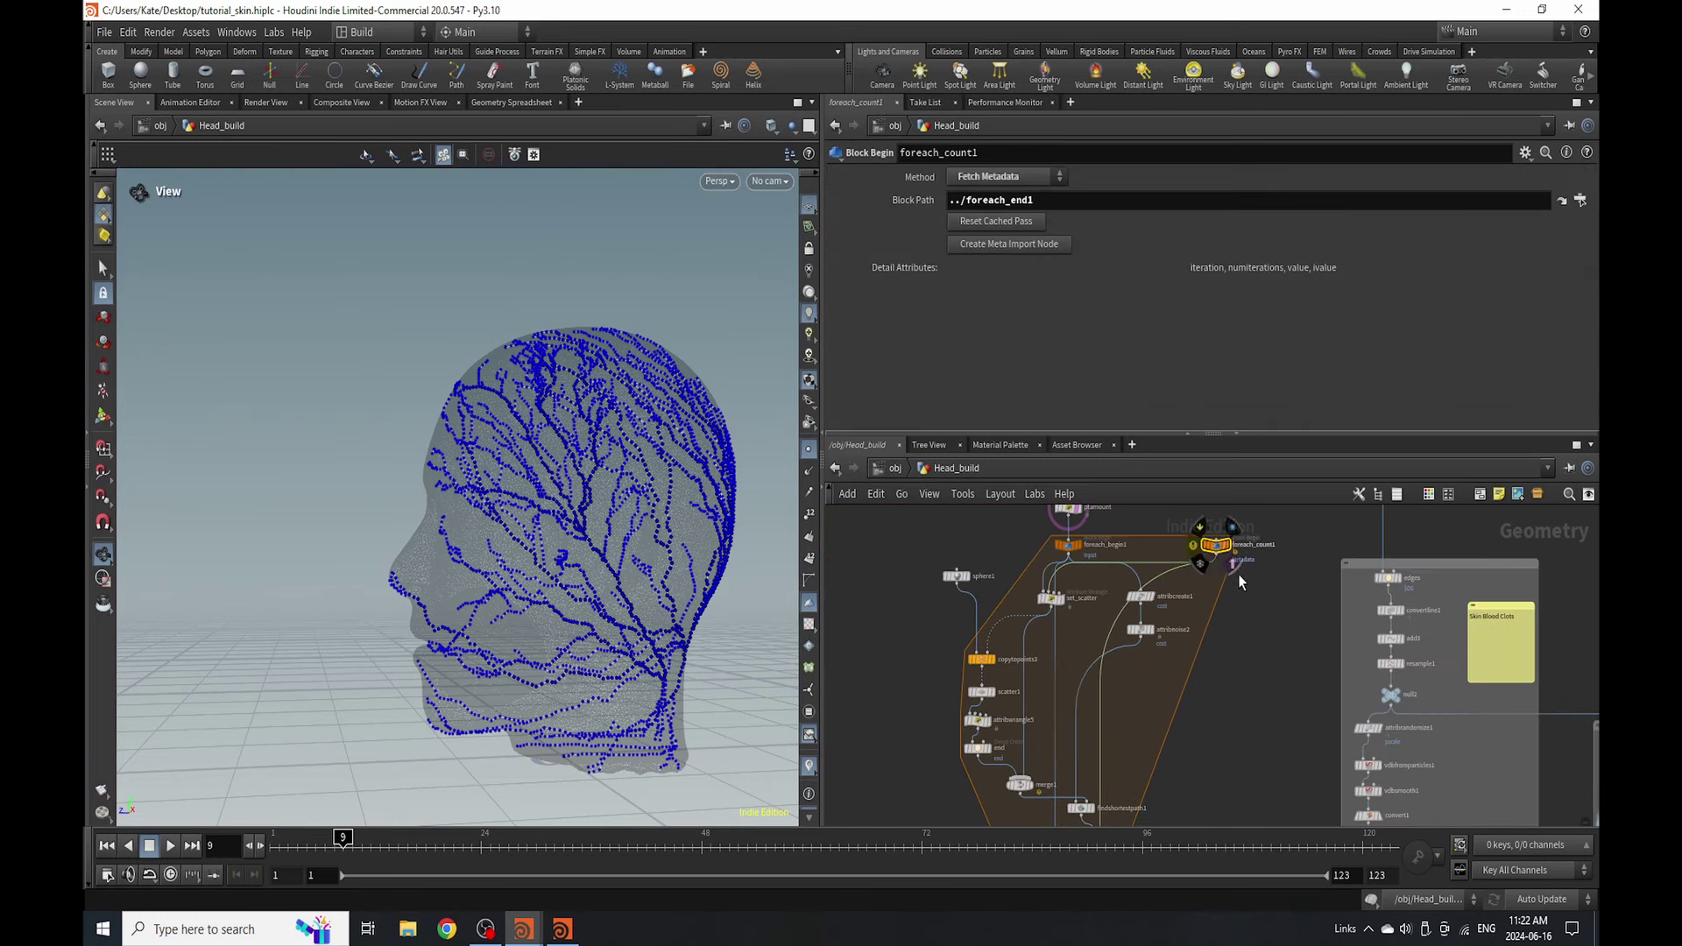
pyautogui.moveTo(1087, 810); pyautogui.dragTo(1086, 708, button='middle')
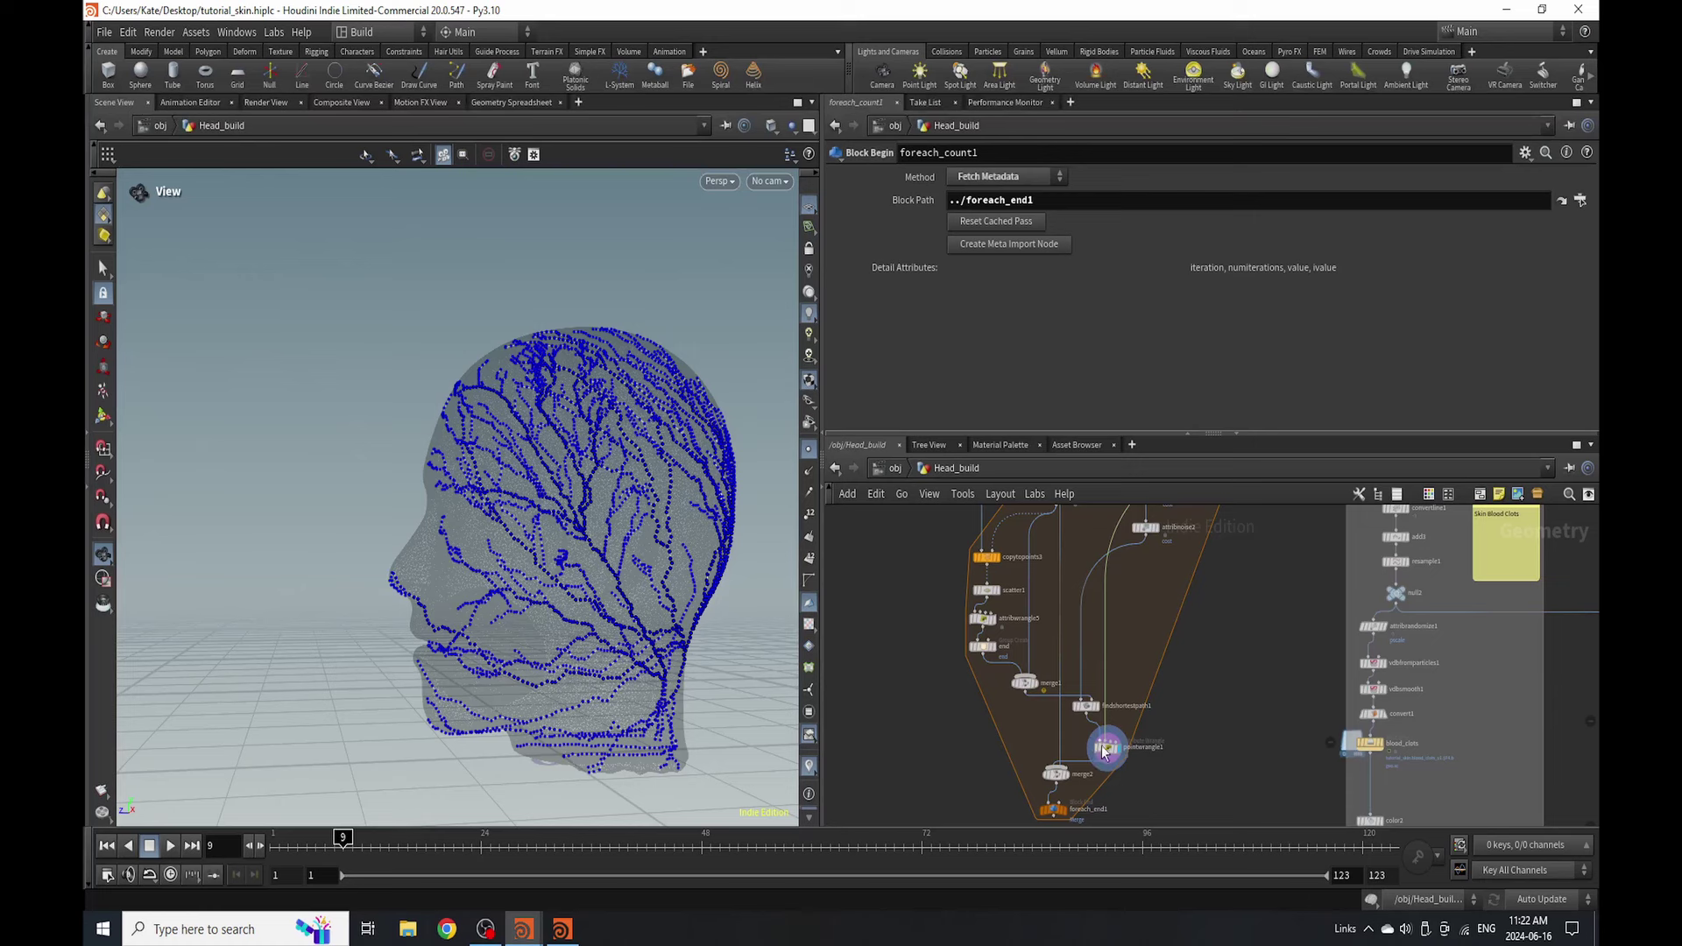
pyautogui.scroll(4, 1104, 755)
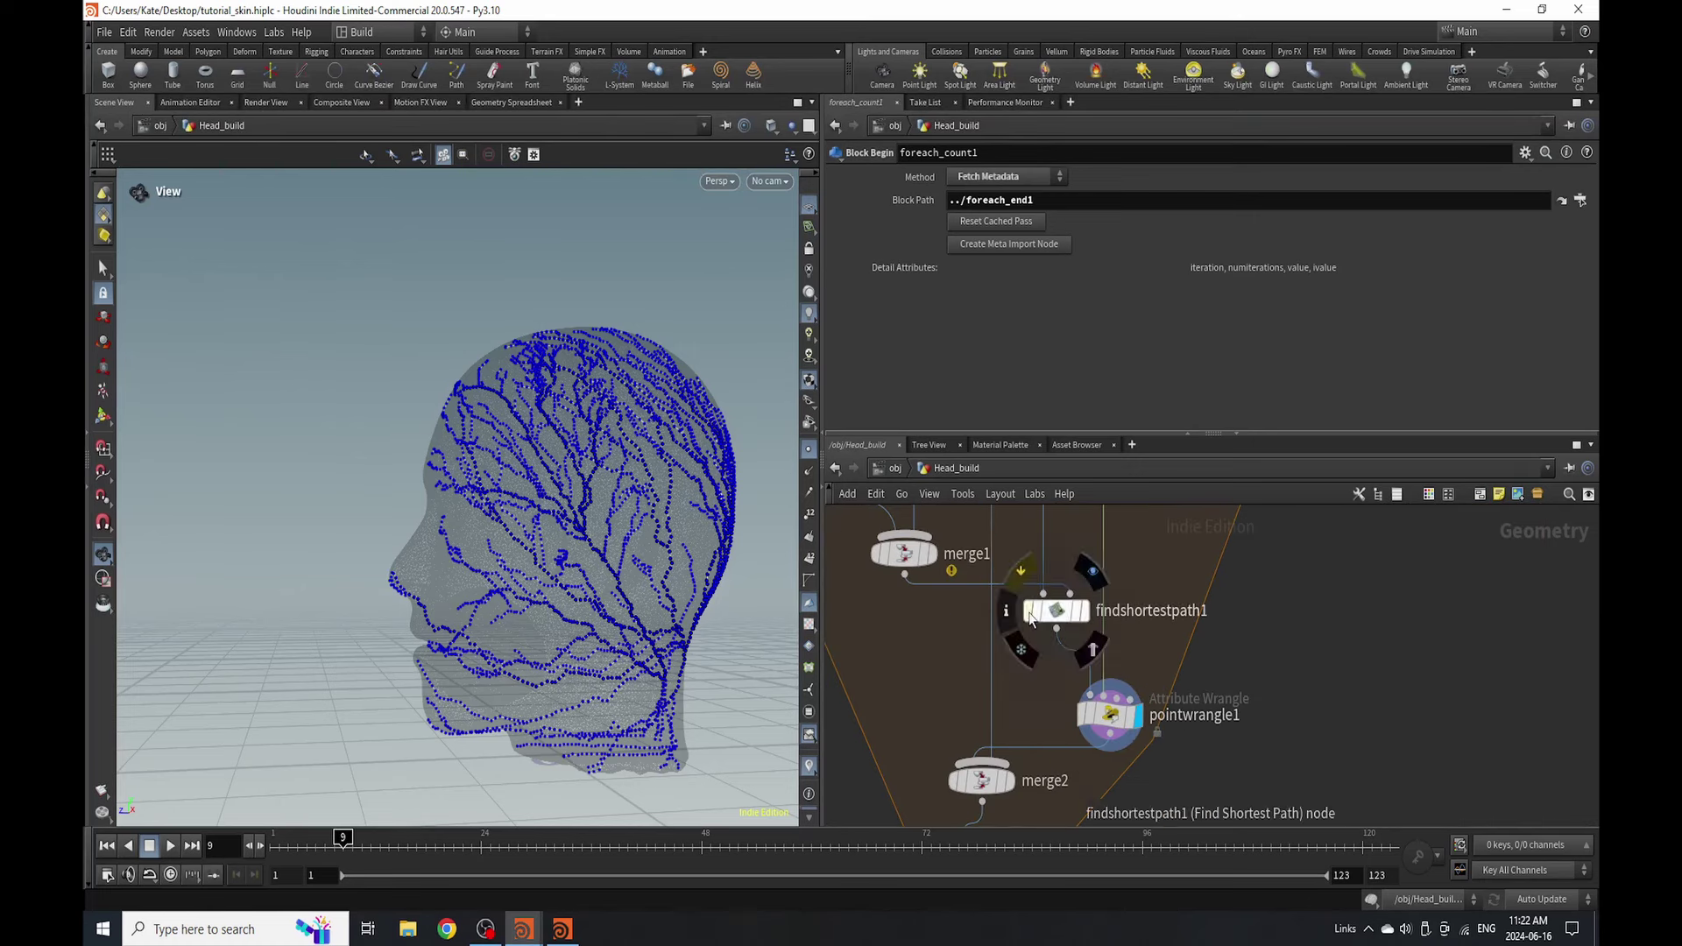
pyautogui.click(1108, 715)
pyautogui.scroll(-3, 1106, 721)
pyautogui.scroll(3, 1106, 722)
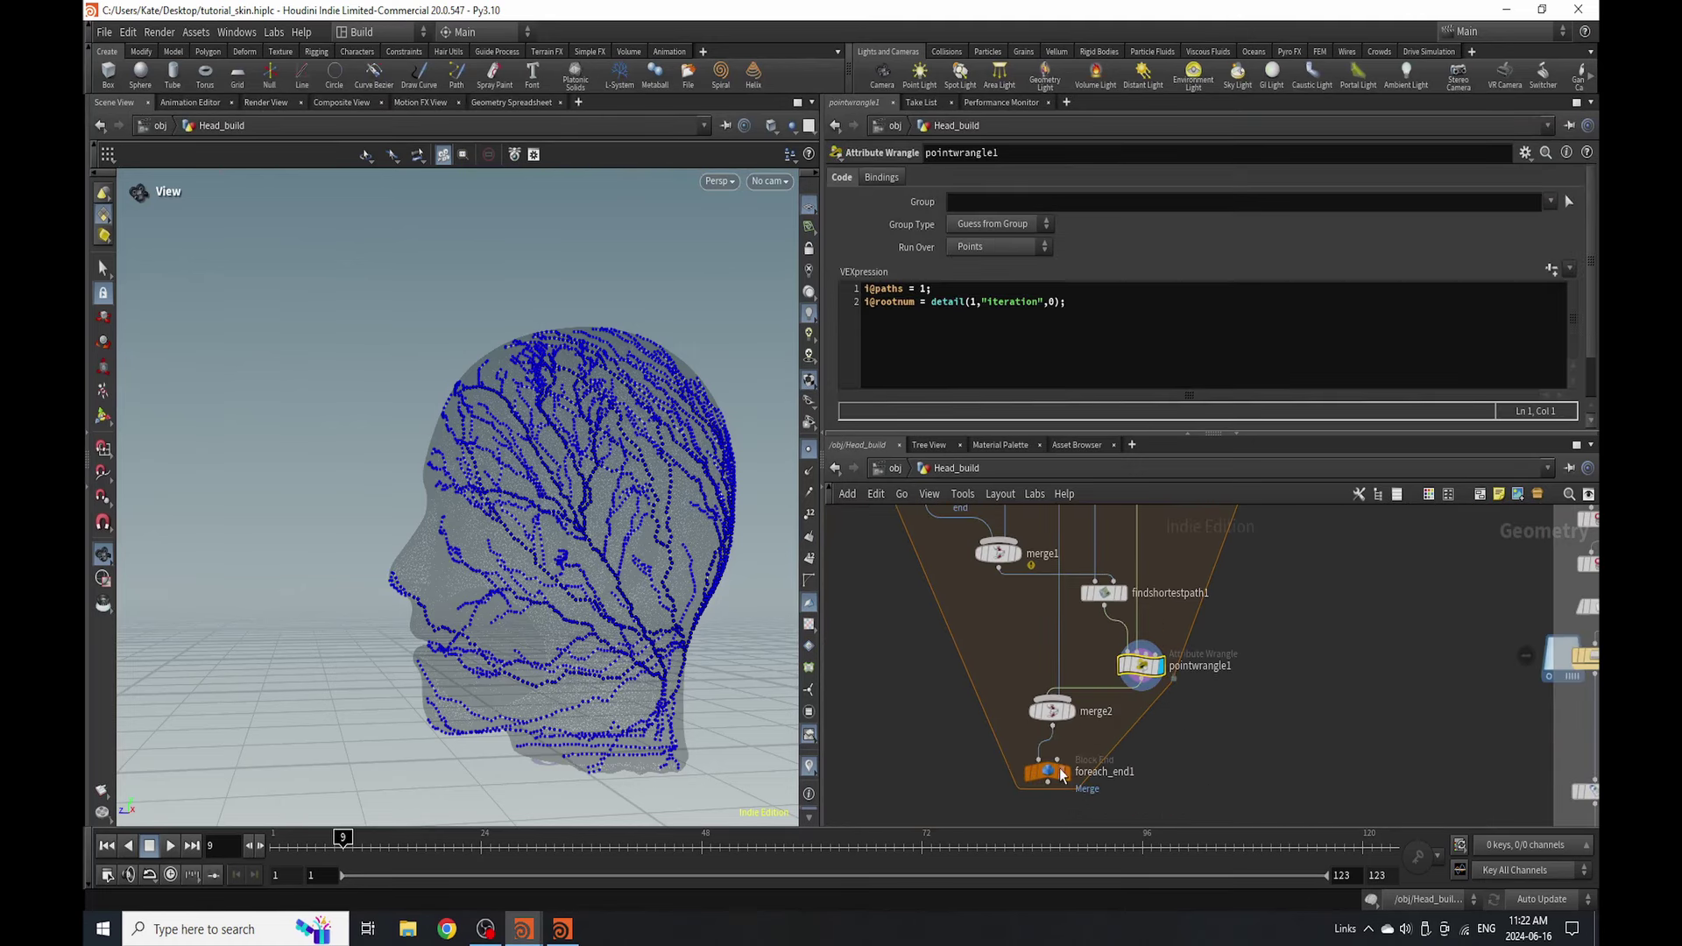
pyautogui.click(1052, 708)
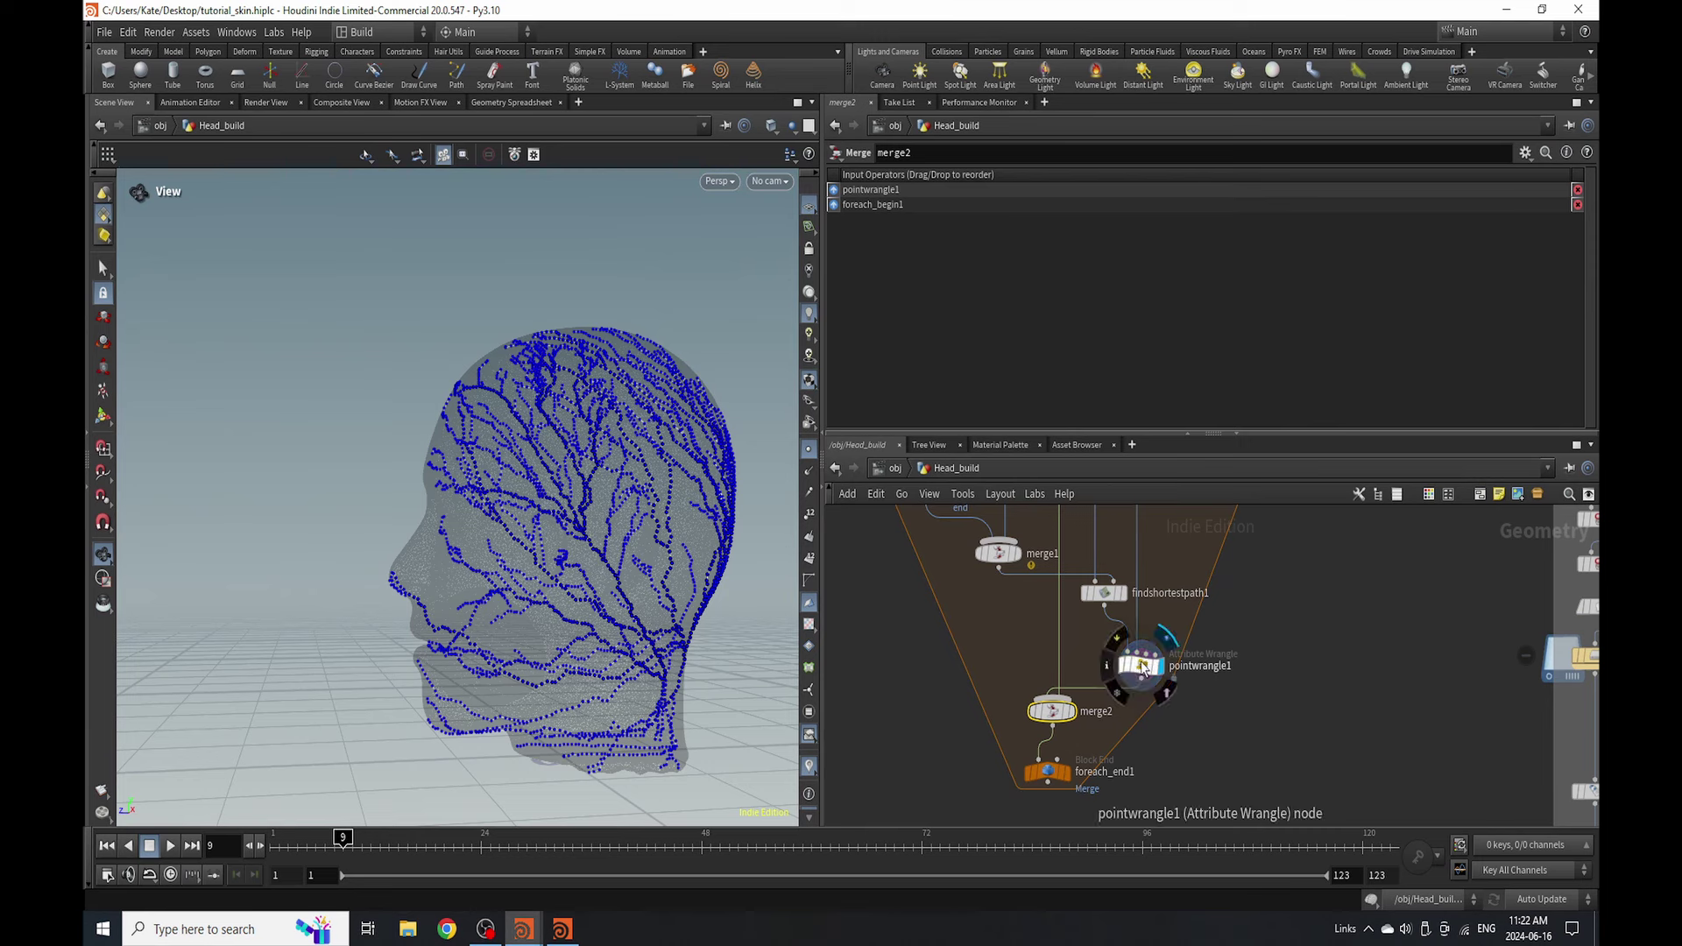
pyautogui.moveTo(1074, 753)
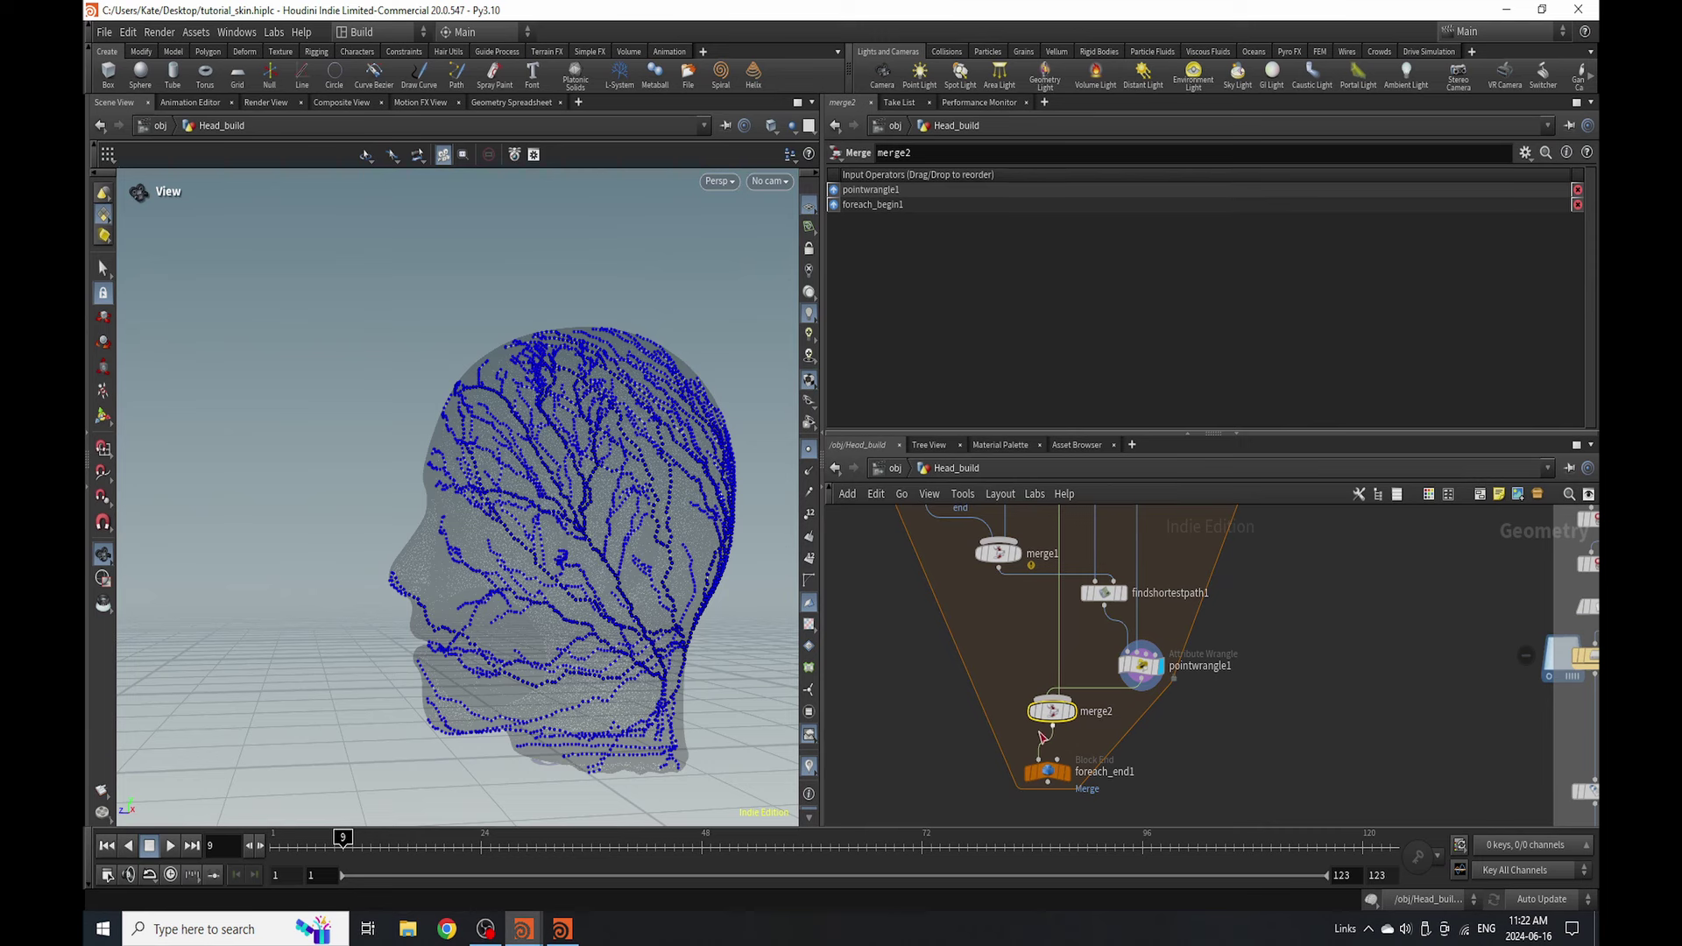
pyautogui.scroll(-4, 1089, 713)
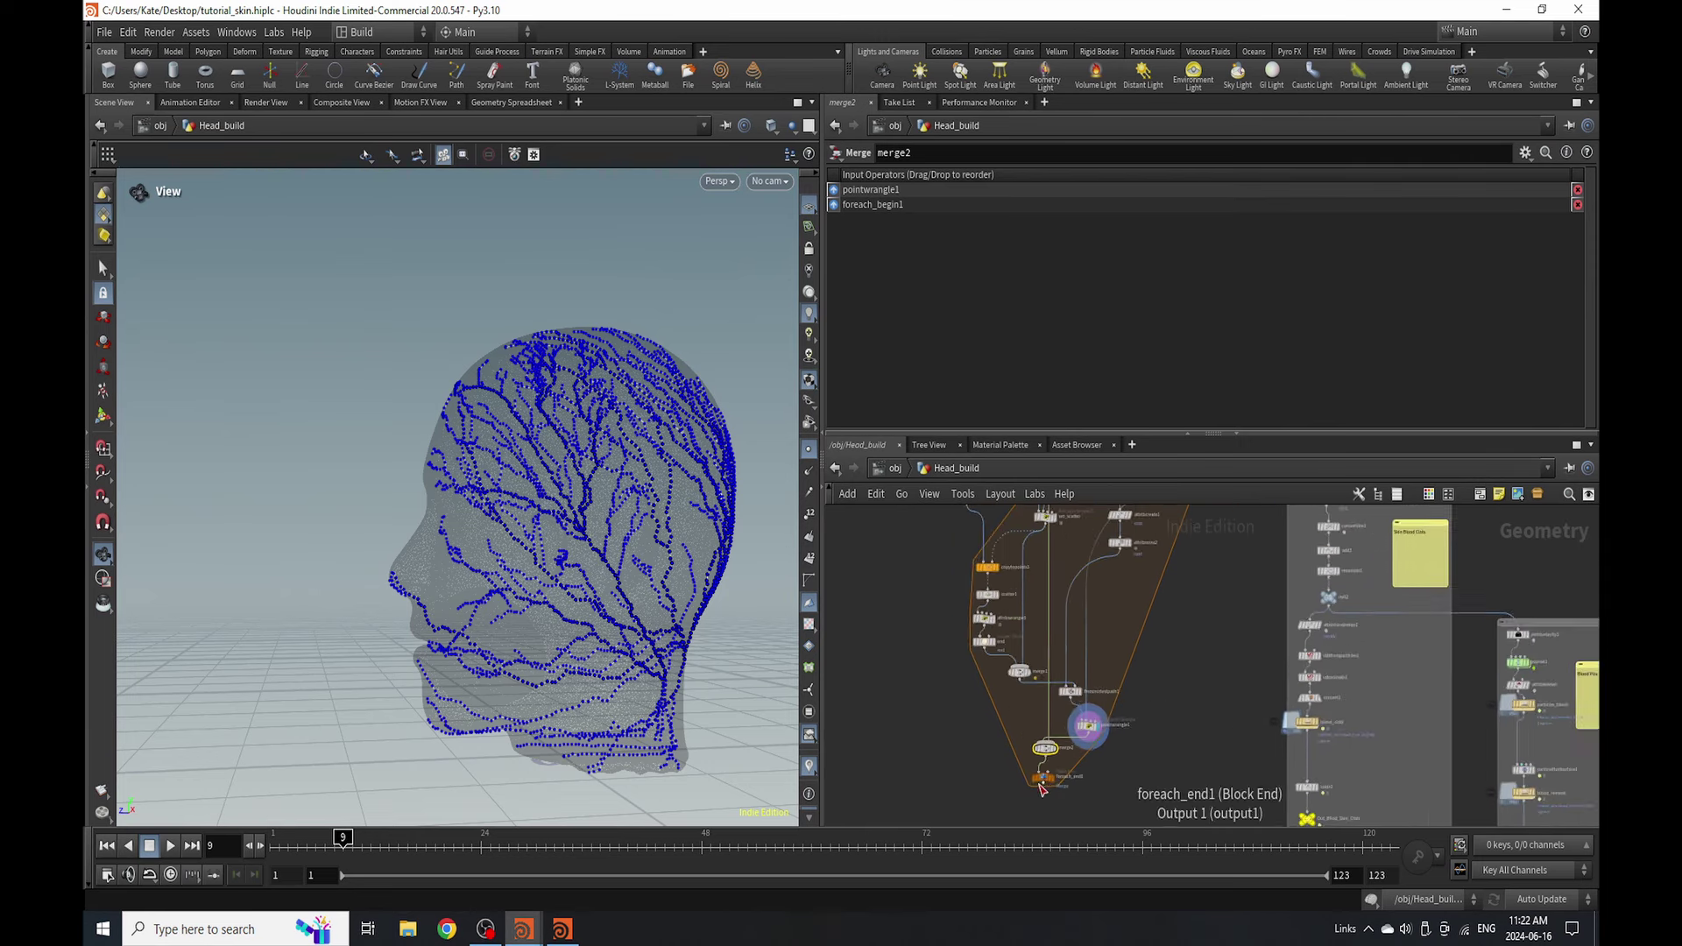
pyautogui.scroll(3, 1069, 583)
pyautogui.scroll(-3, 1068, 584)
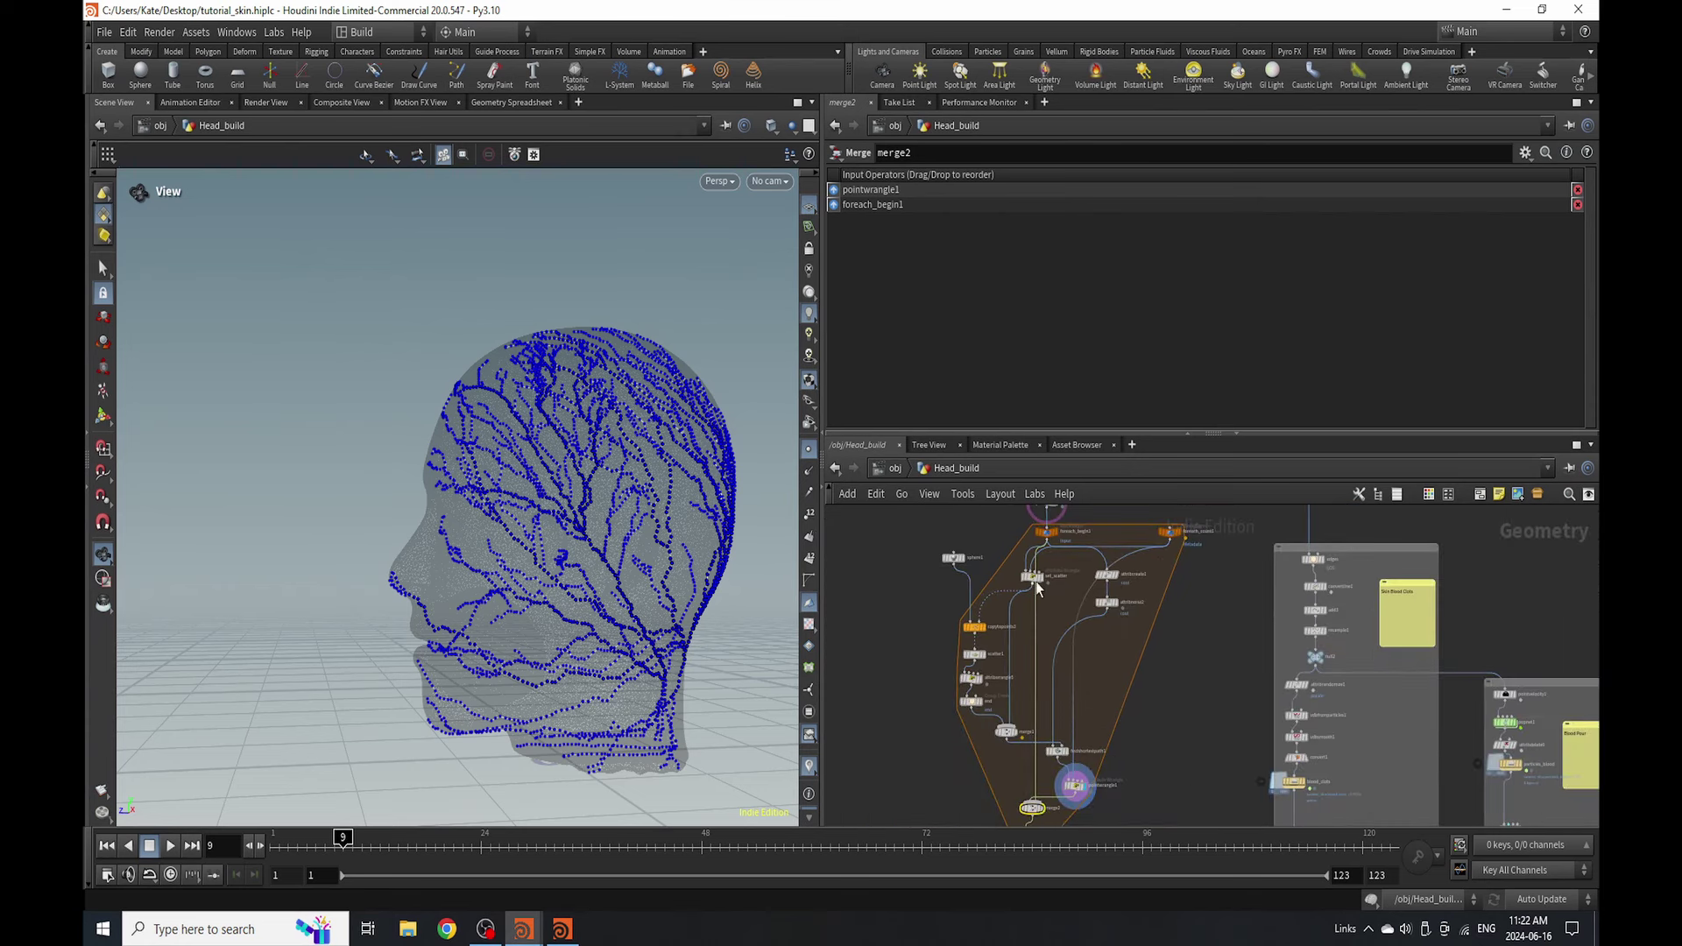
pyautogui.scroll(3, 1051, 526)
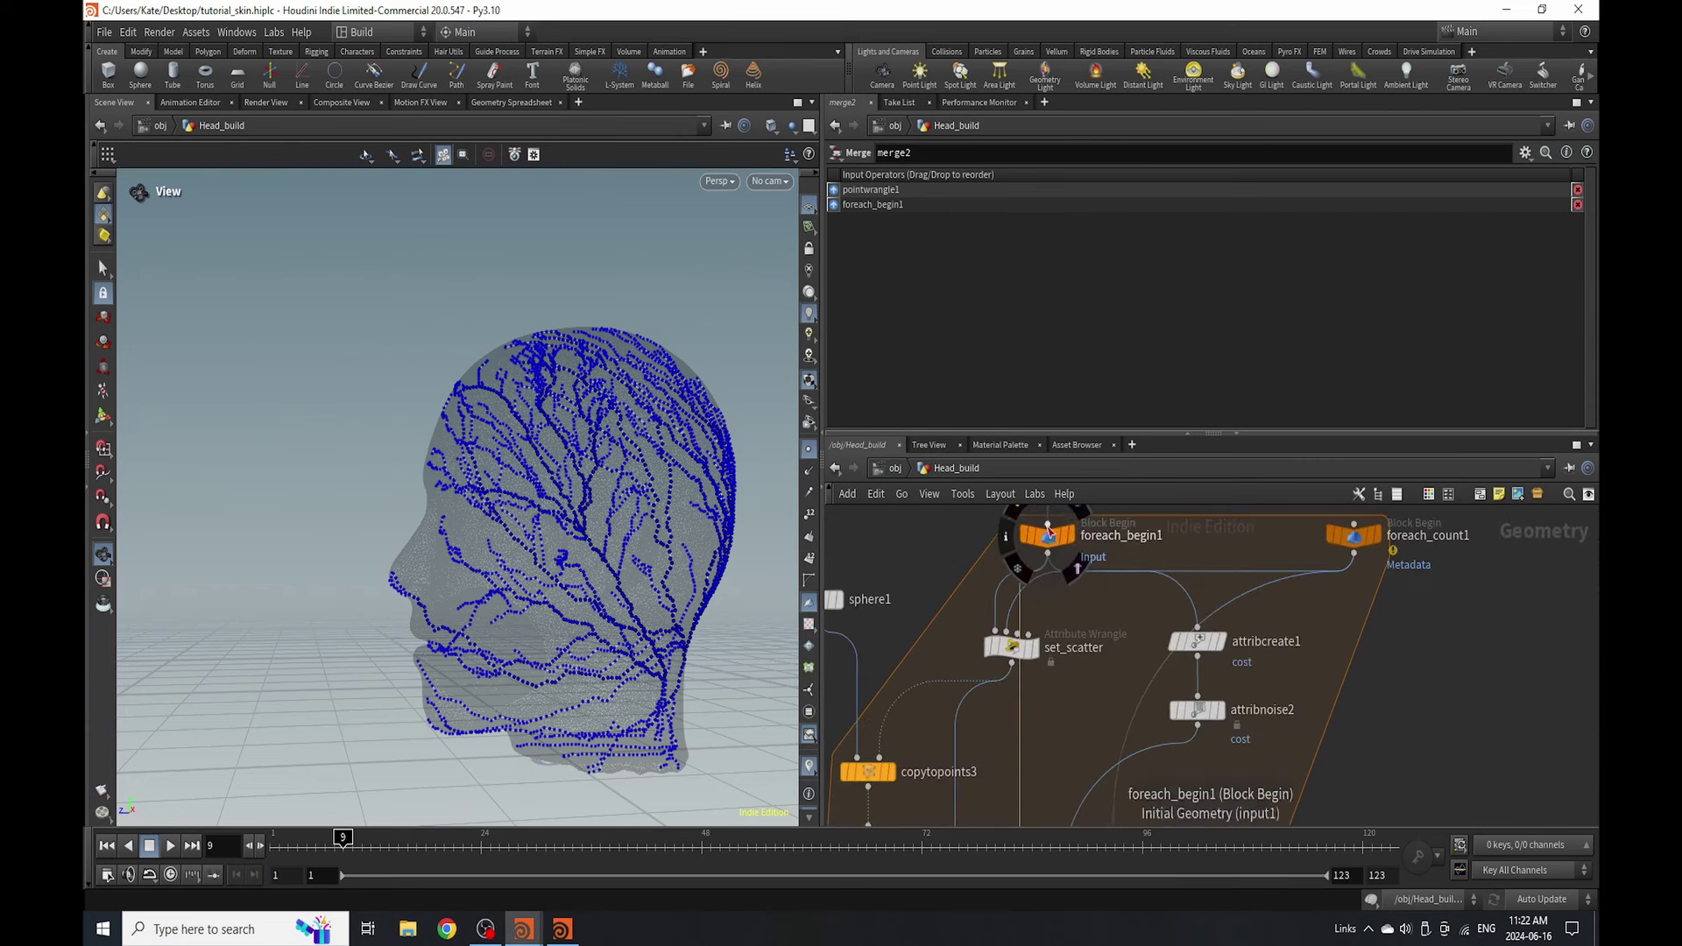
pyautogui.scroll(-4, 1007, 570)
pyautogui.scroll(5, 1007, 701)
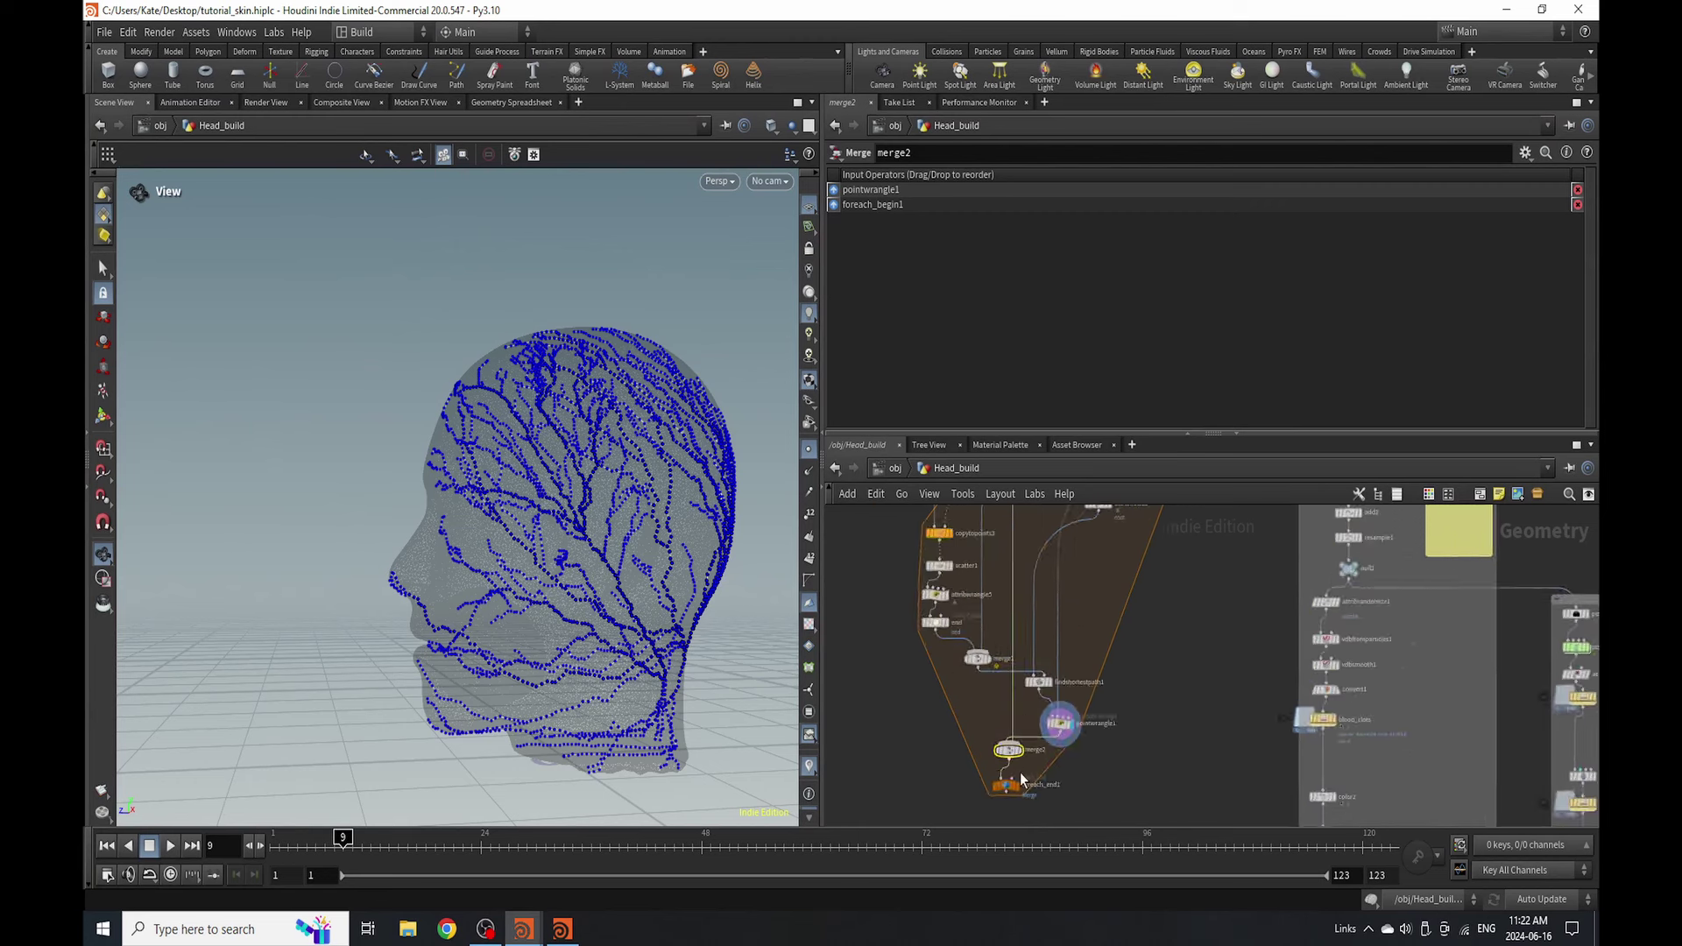
# - Position foreach_end1 just below merge2, running 10 iterations that merge each result
pyautogui.moveTo(1017, 691); pyautogui.dragTo(1014, 778)
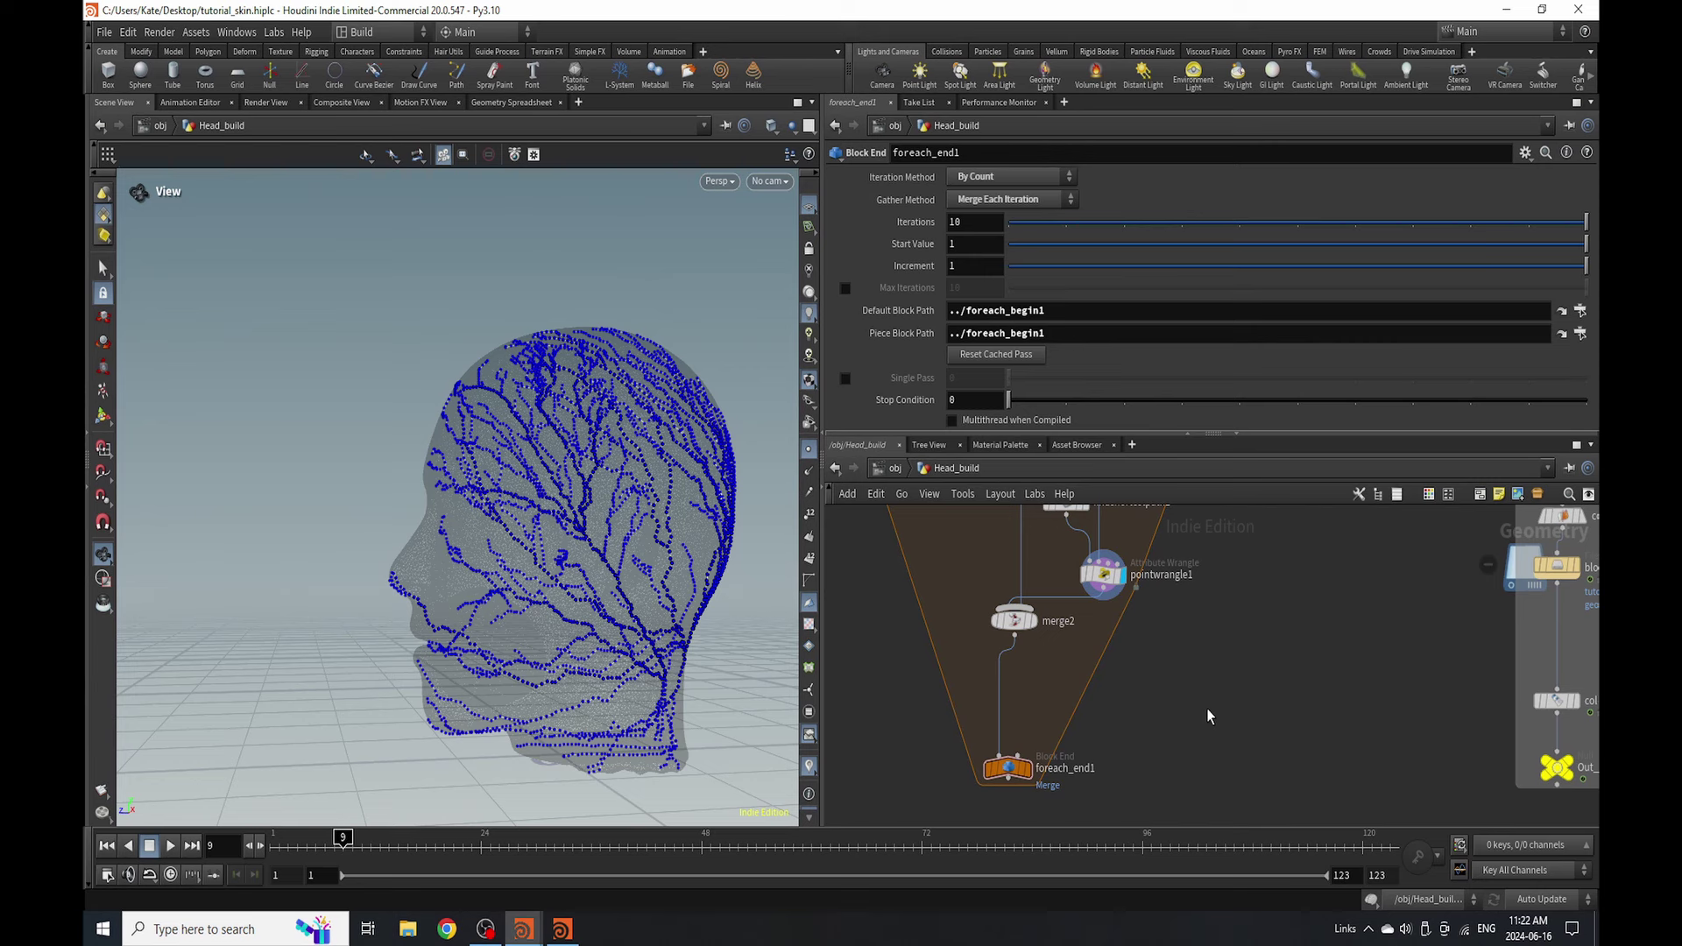
pyautogui.scroll(-3, 1064, 568)
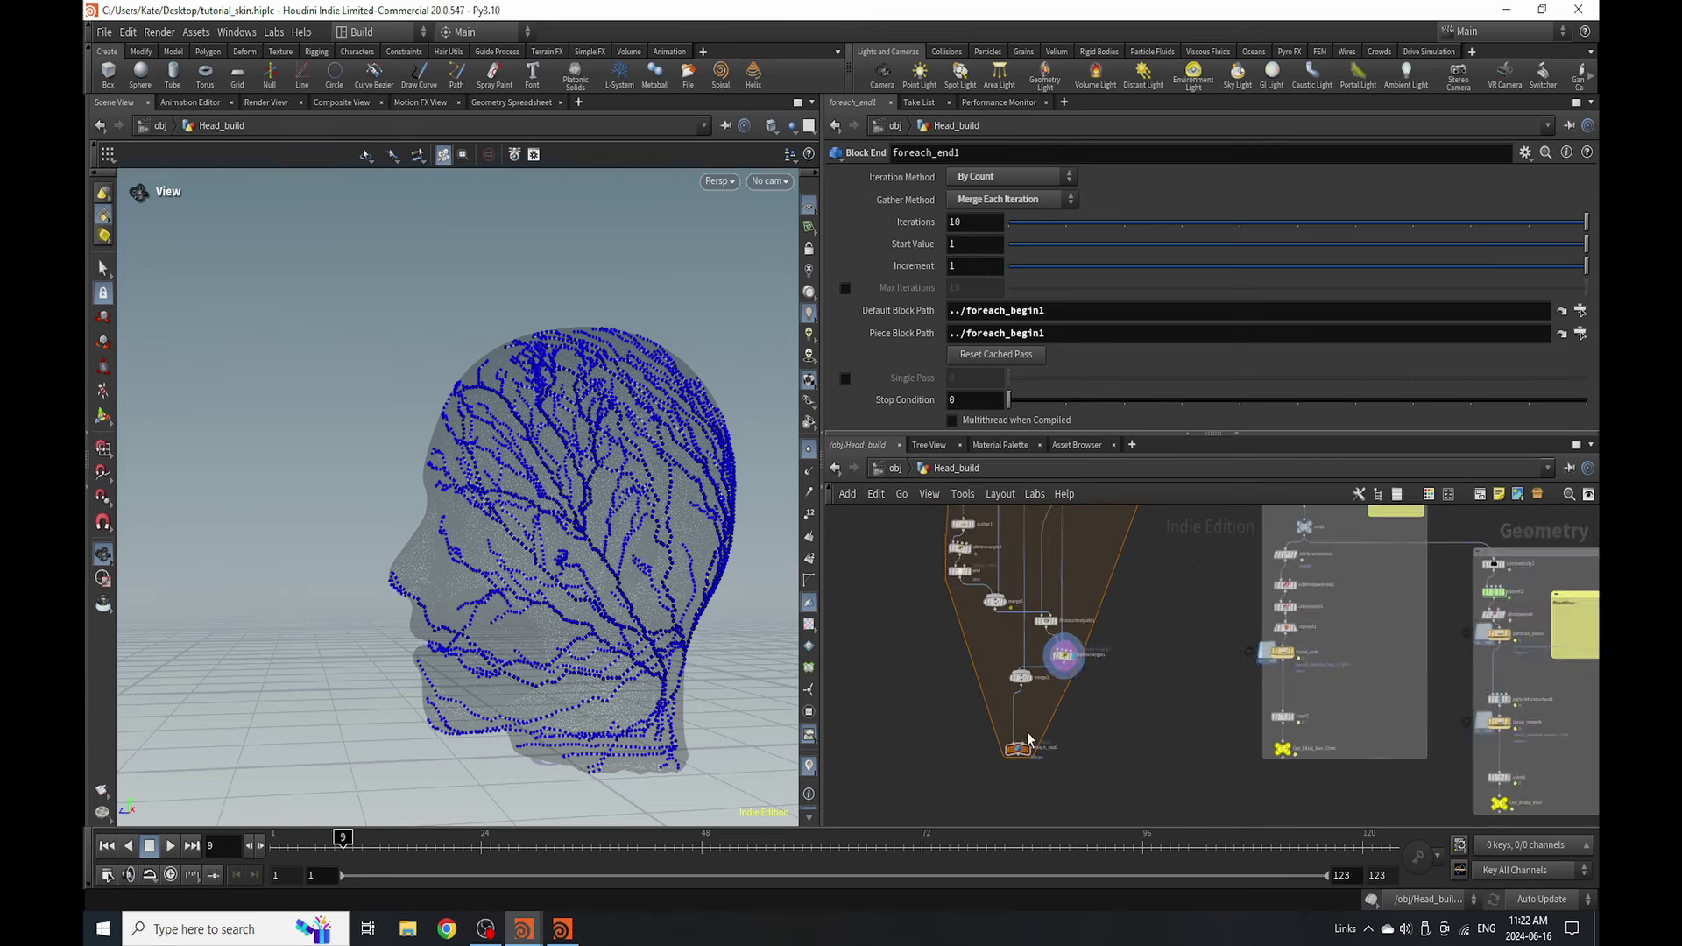
pyautogui.scroll(1, 1012, 727)
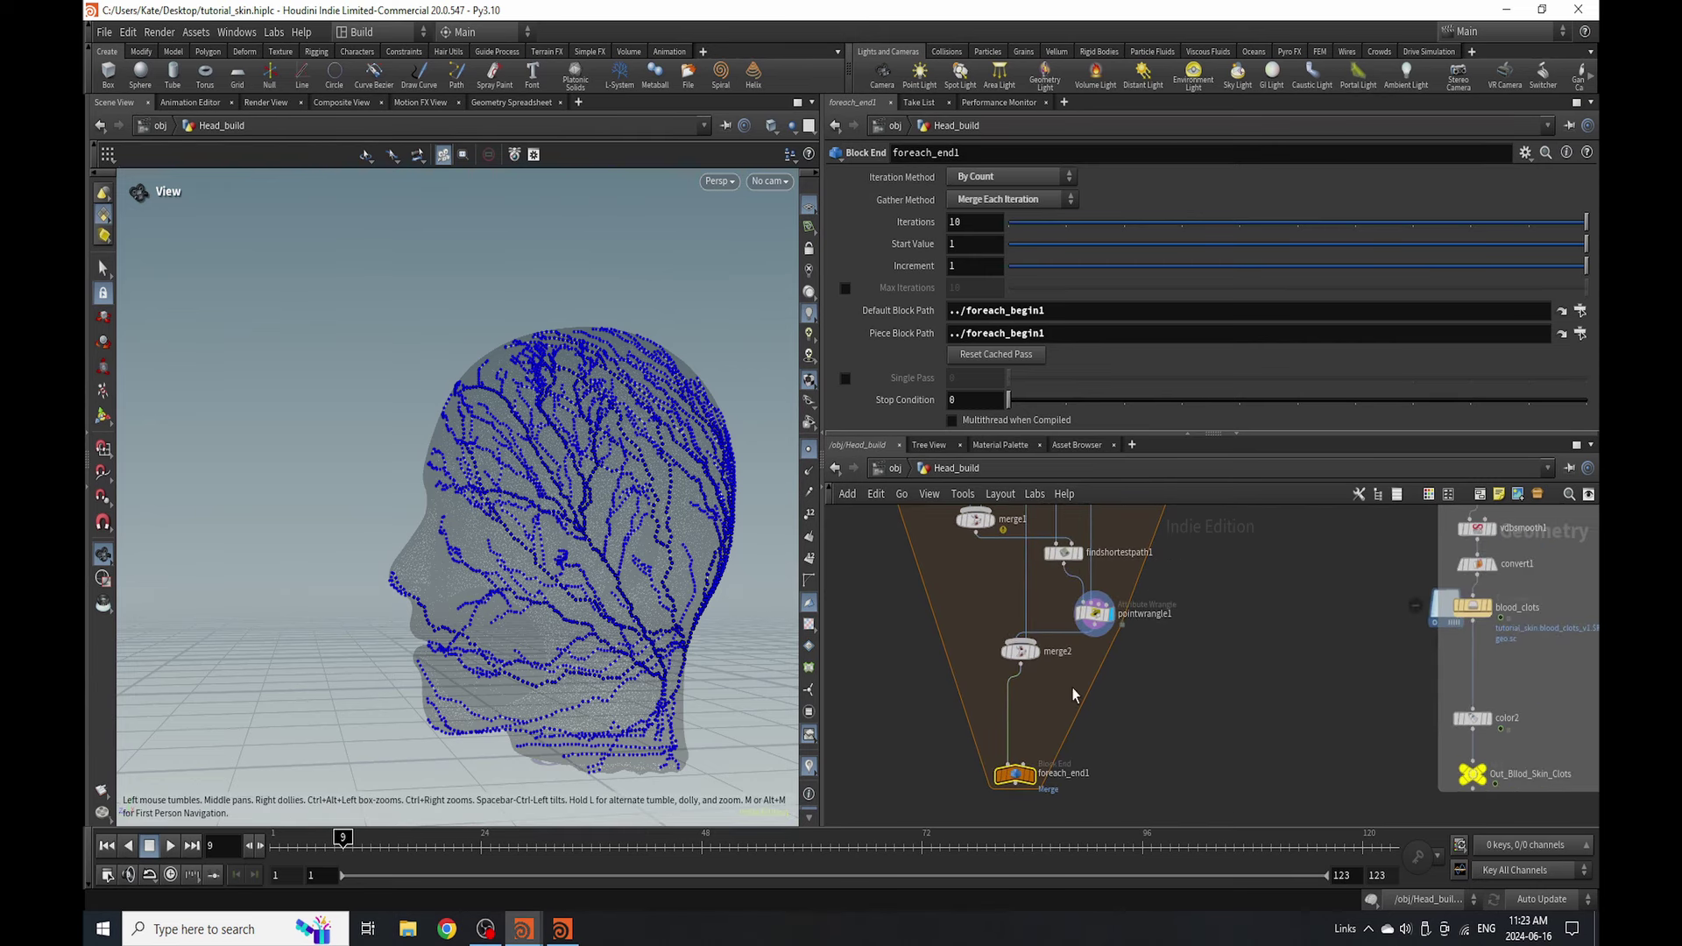
pyautogui.moveTo(1012, 786); pyautogui.dragTo(1011, 741)
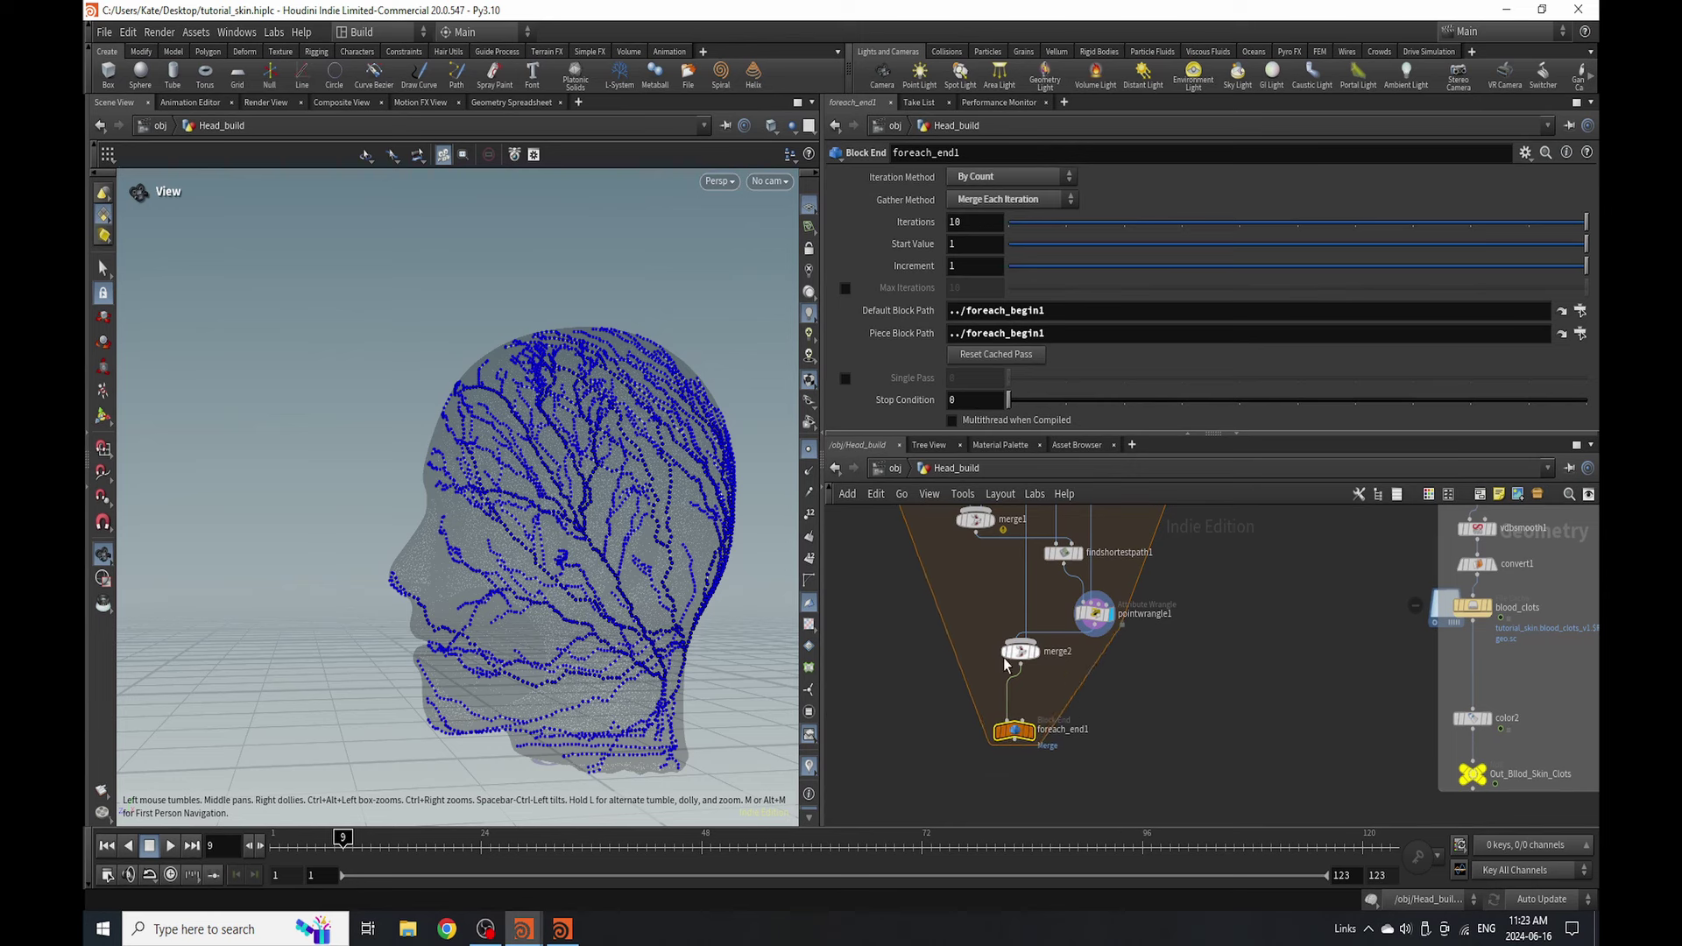
# - Clear foreach_end1's Piece Block Path and show the grey head mesh in the viewport
pyautogui.click(1089, 333)
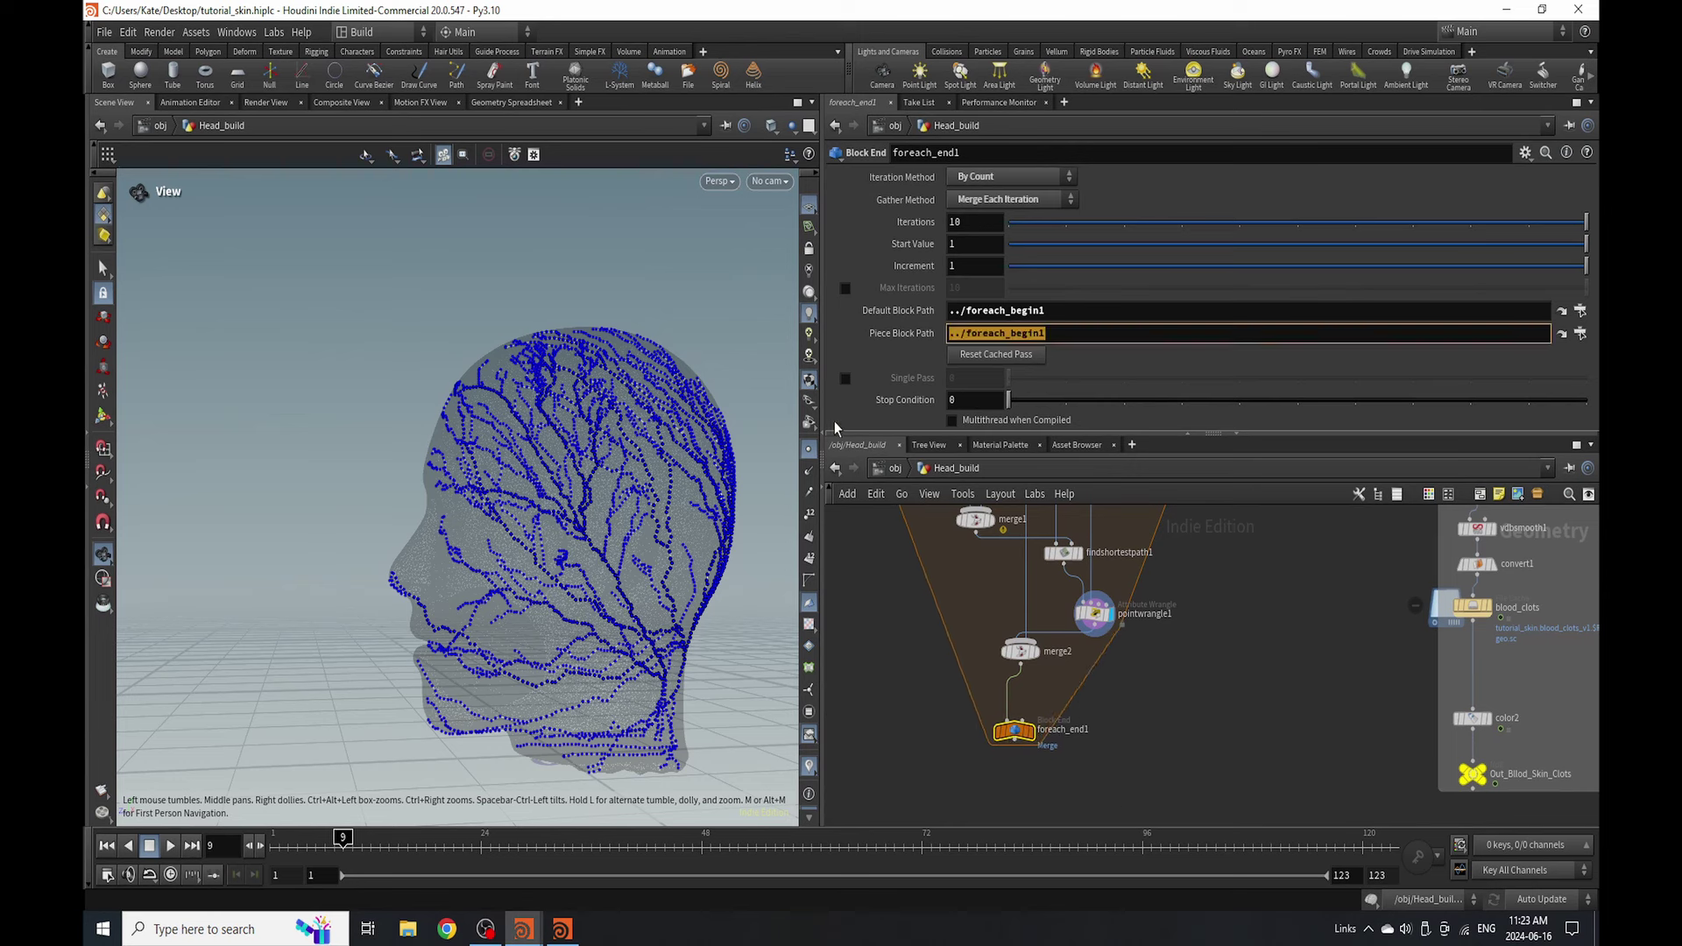
pyautogui.press('Delete')
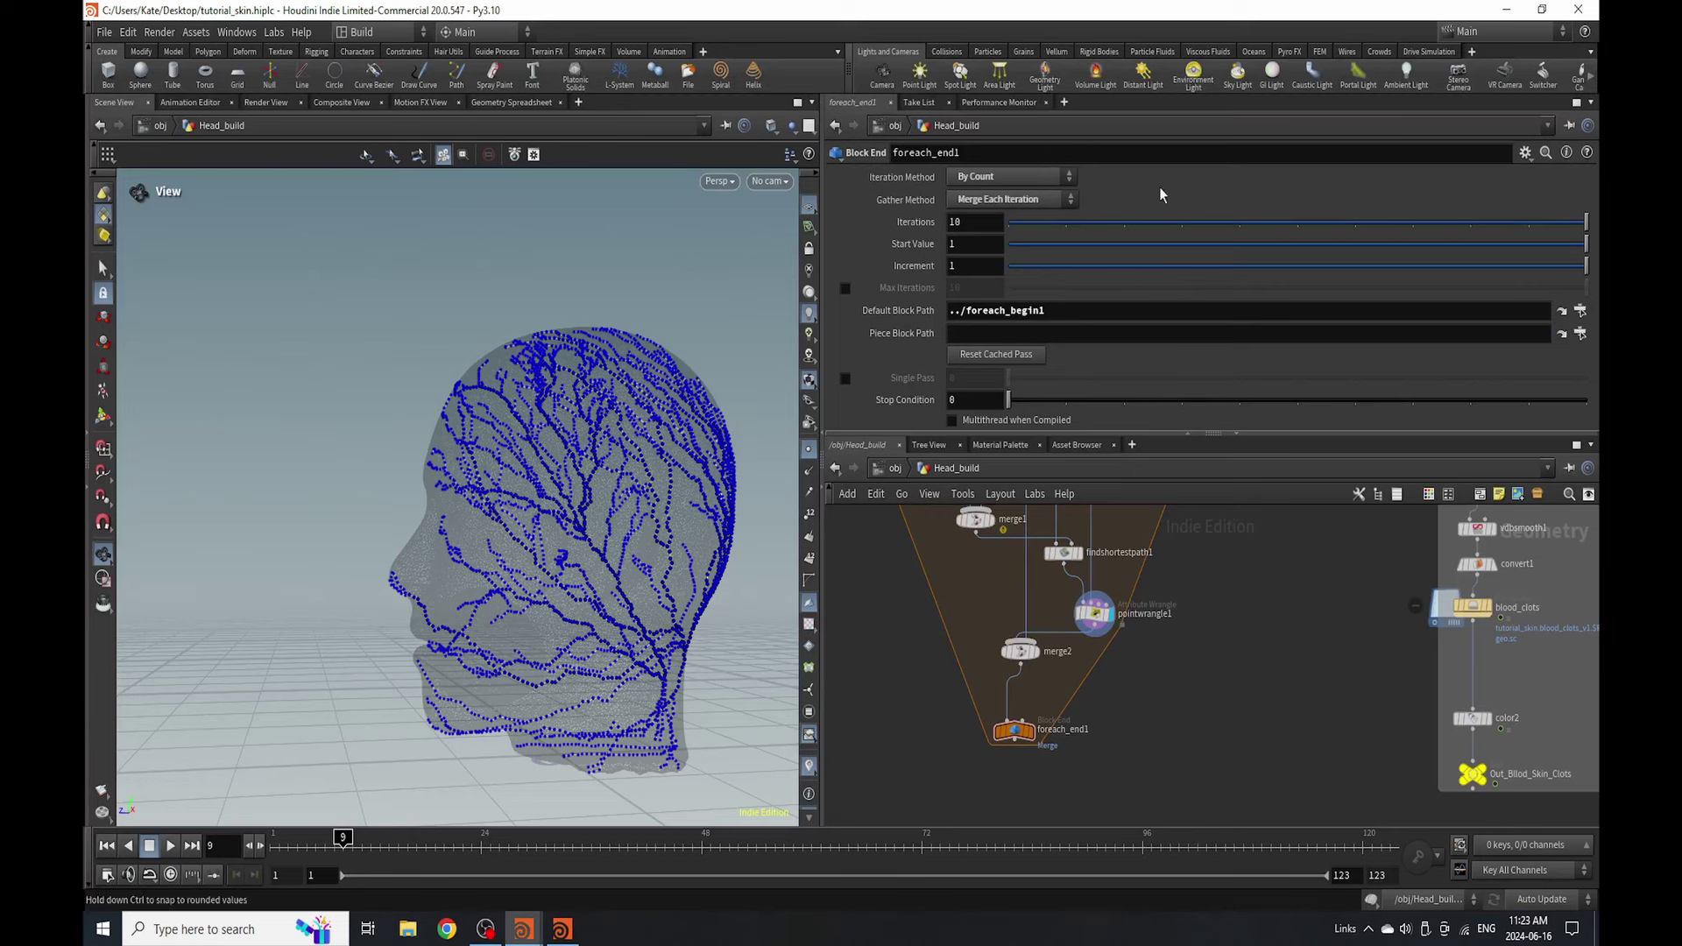
pyautogui.scroll(3, 1021, 691)
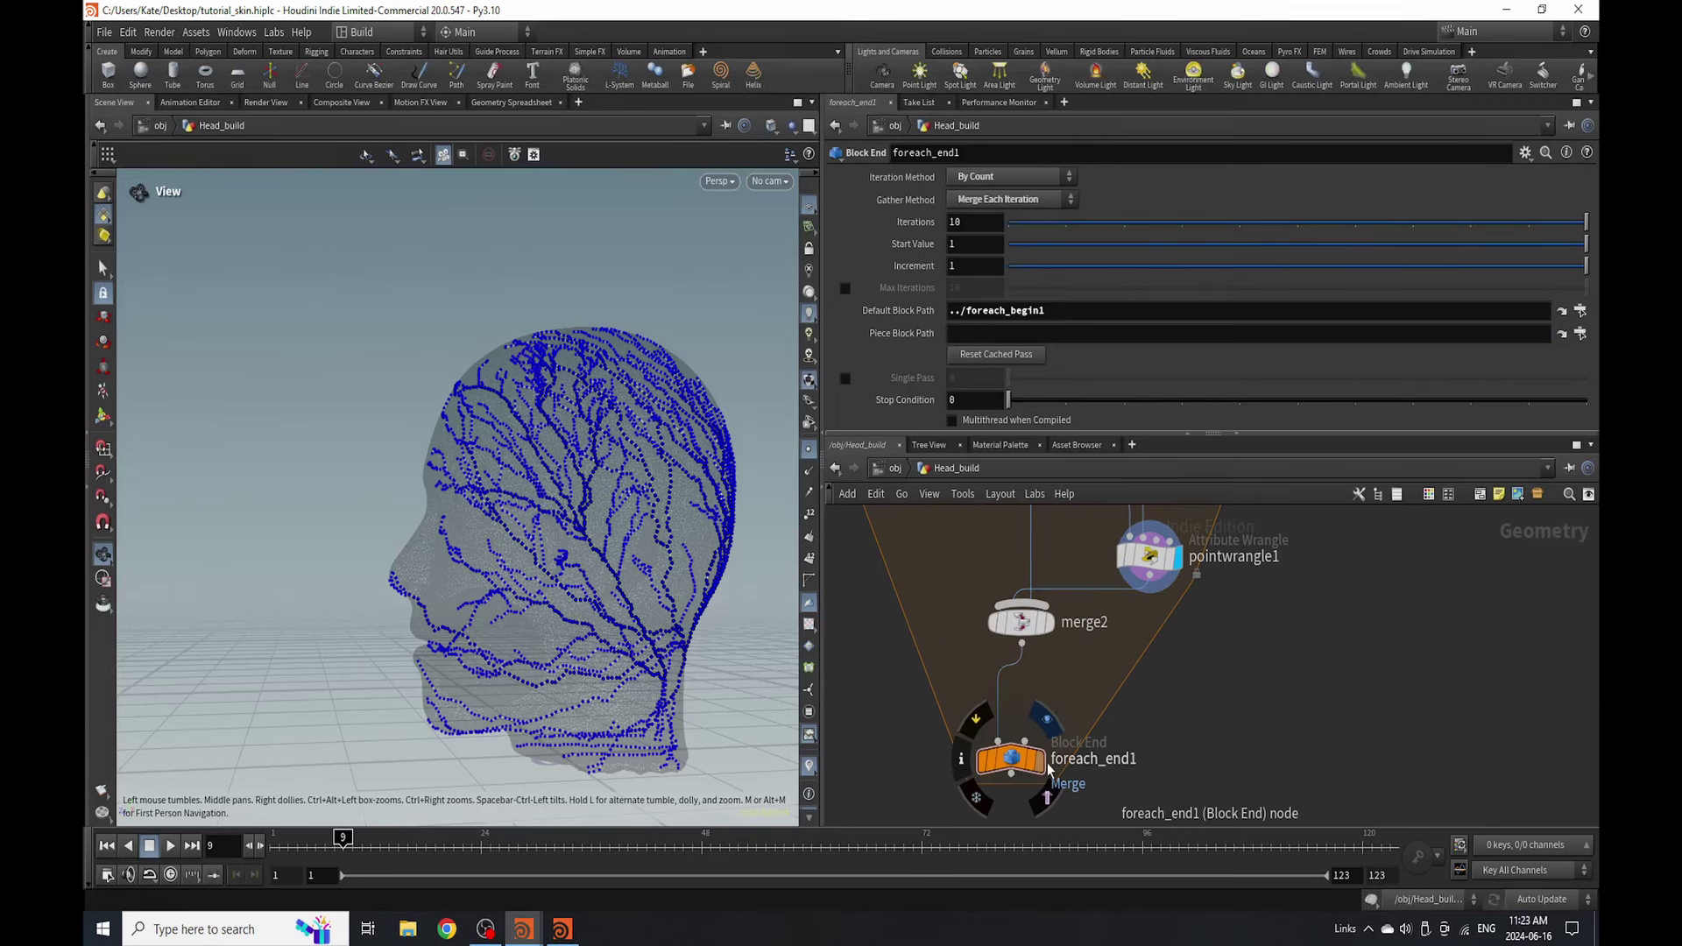
pyautogui.moveTo(514, 630); pyautogui.dragTo(581, 638)
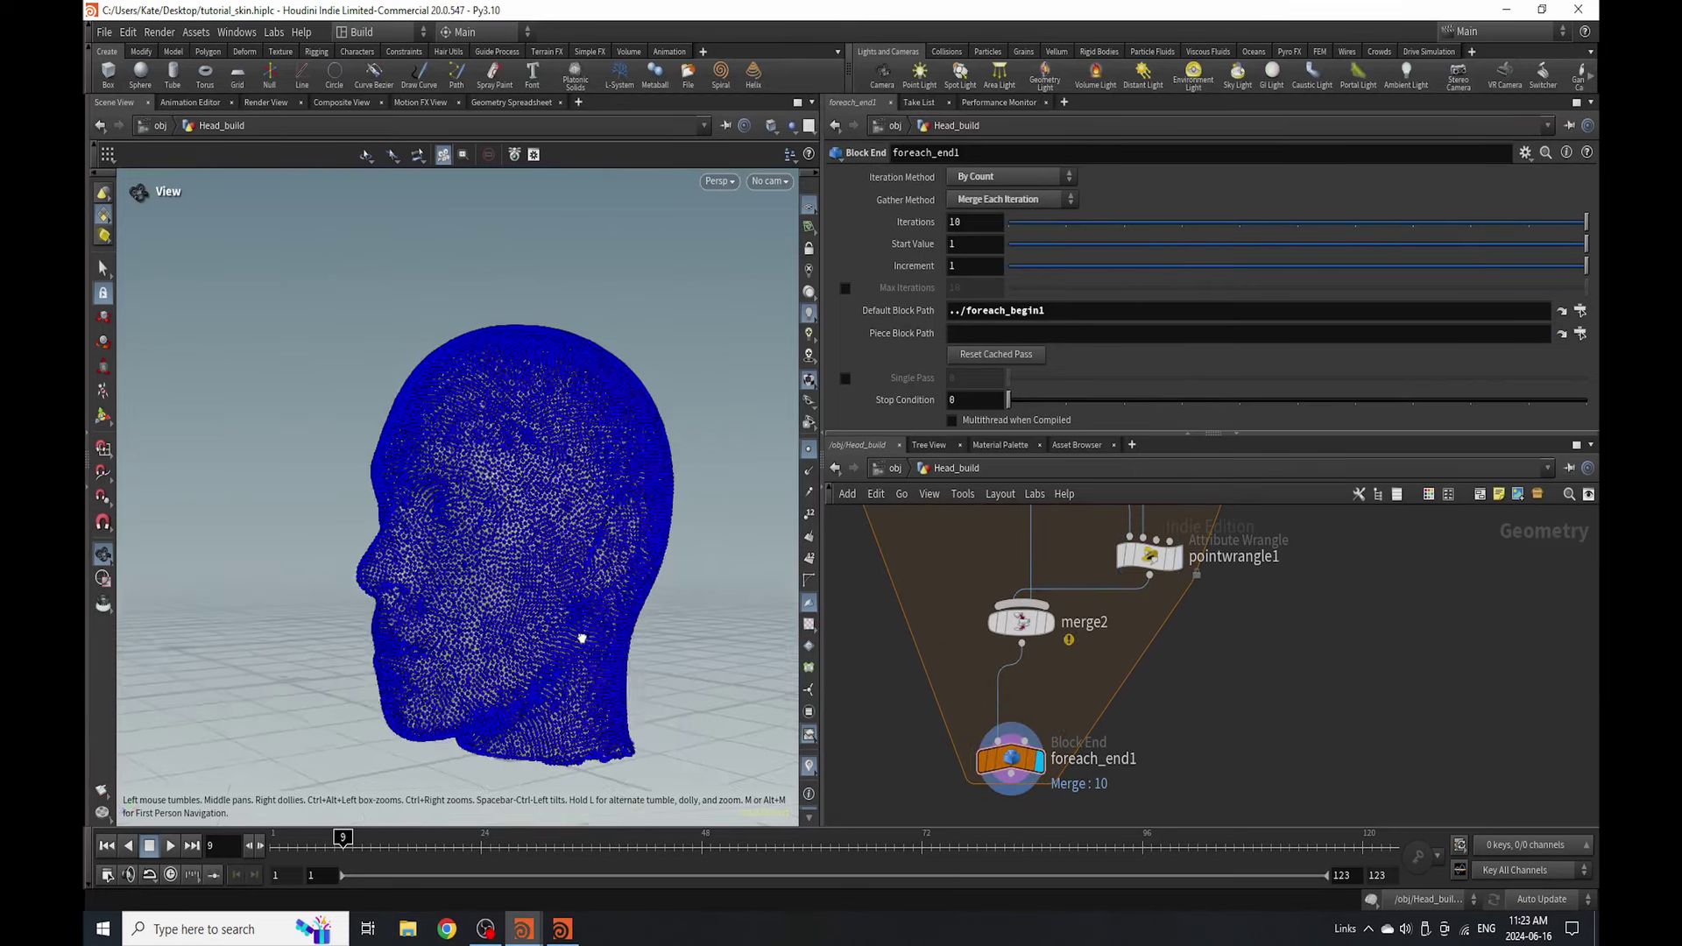
pyautogui.click(810, 455)
pyautogui.moveTo(639, 695)
pyautogui.mouseDown()
pyautogui.moveTo(499, 631)
pyautogui.moveTo(539, 627)
pyautogui.mouseUp()
pyautogui.scroll(5, 539, 627)
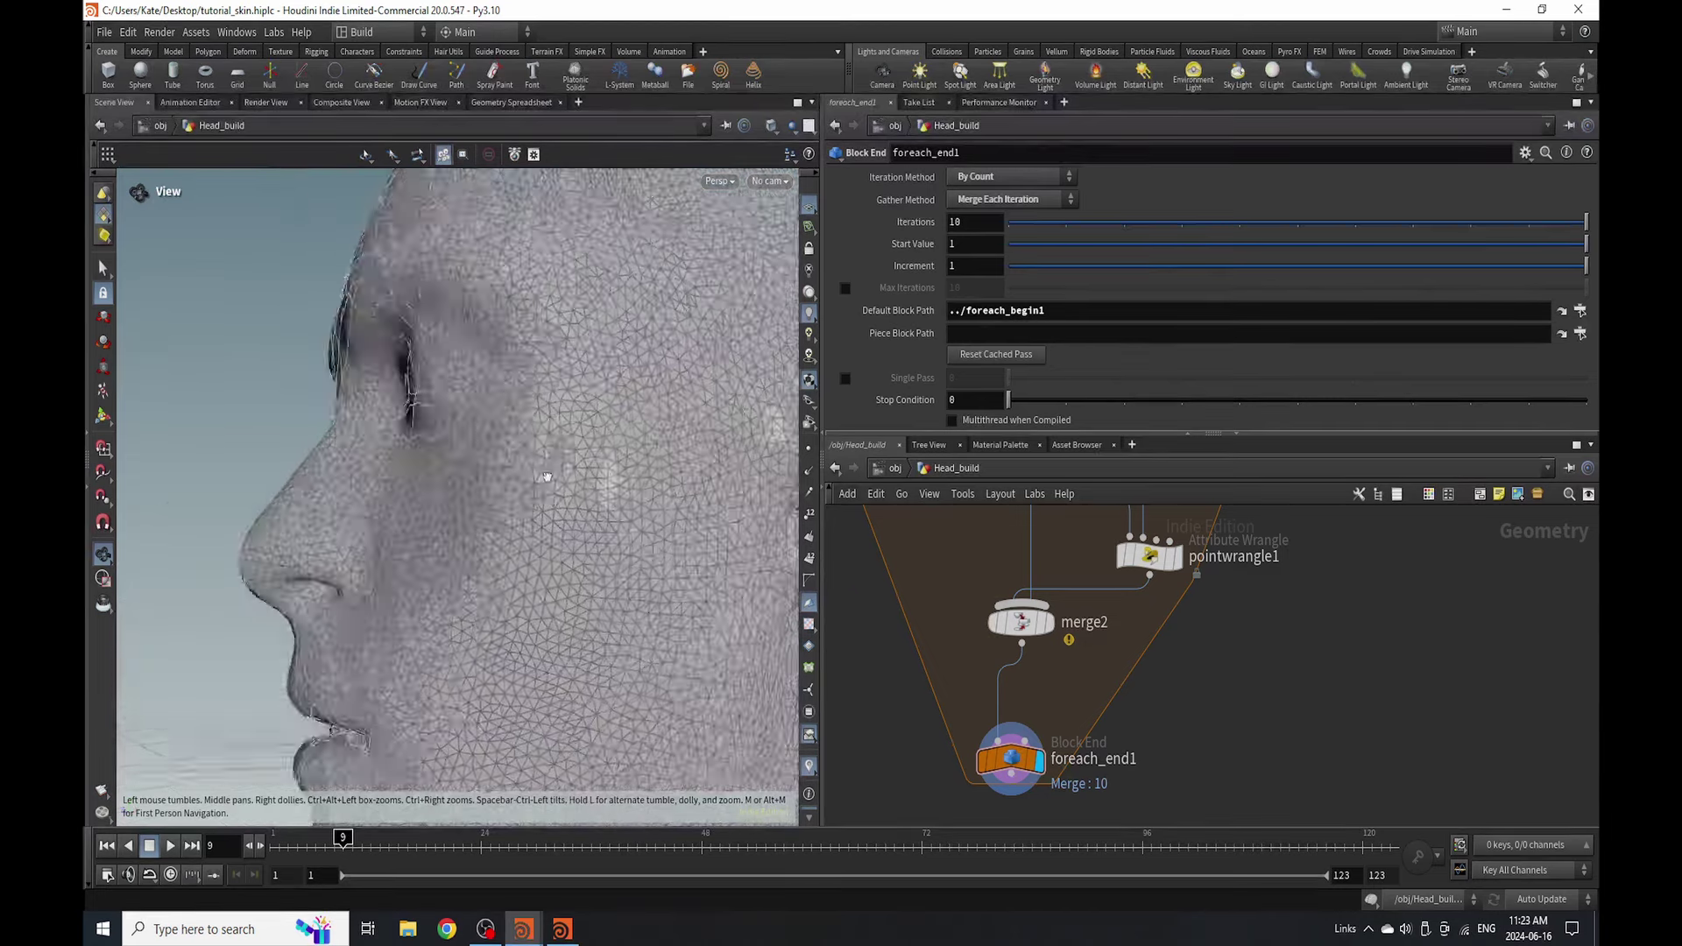
pyautogui.scroll(-8, 601, 480)
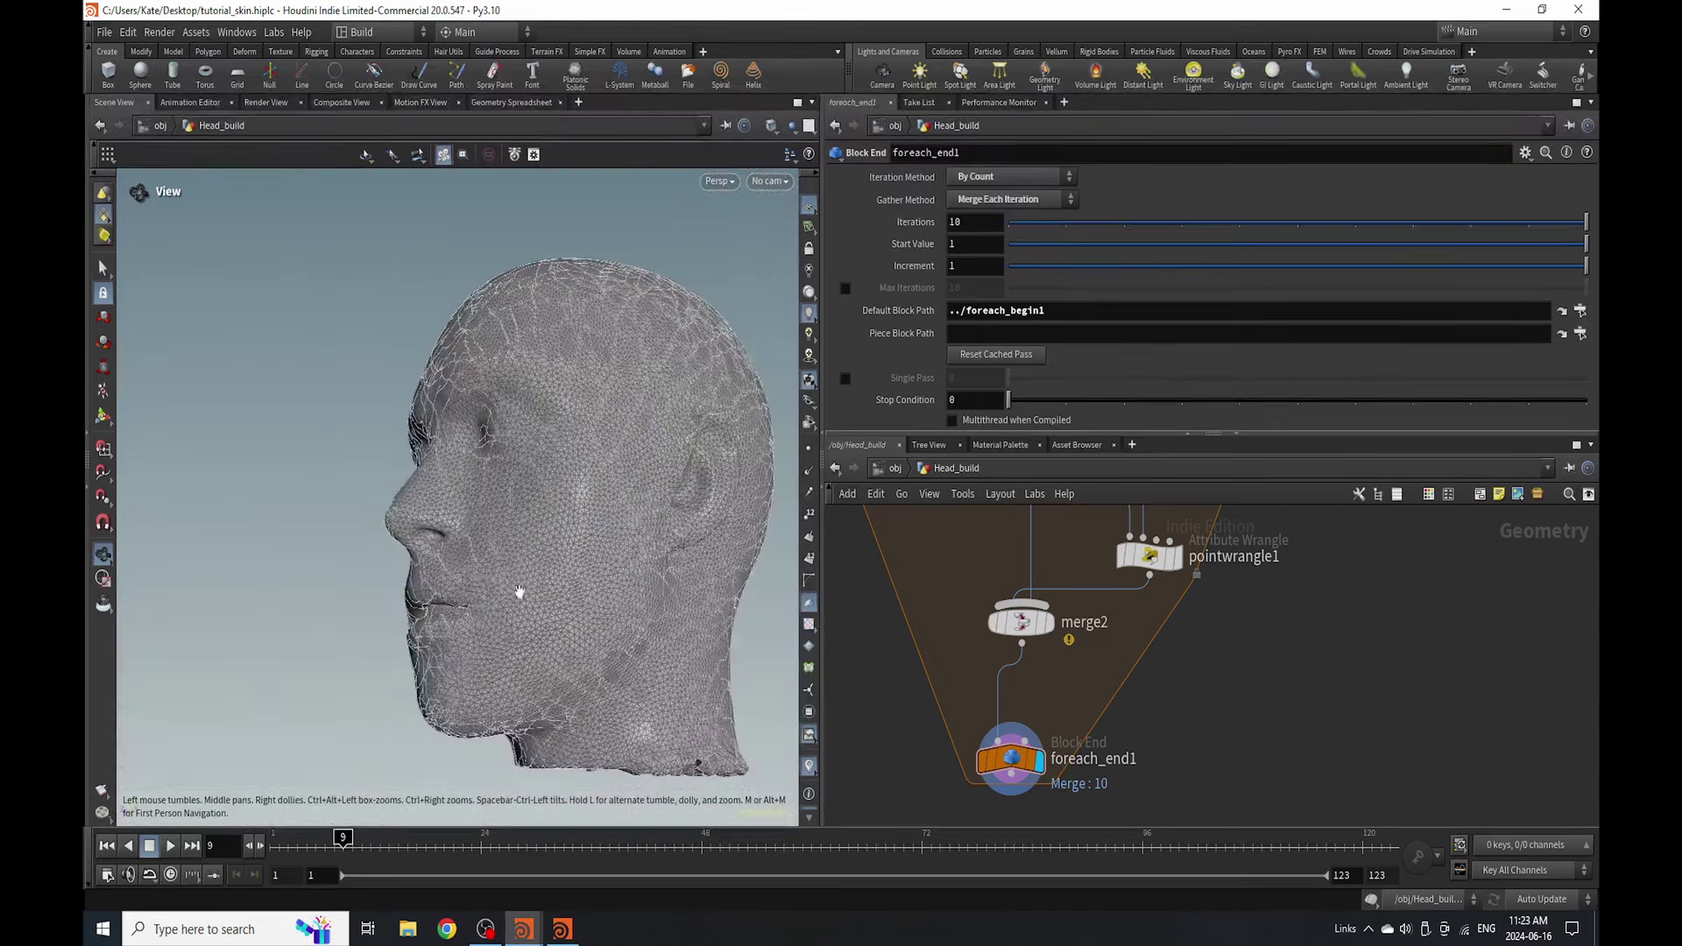
pyautogui.moveTo(522, 589); pyautogui.dragTo(540, 411)
pyautogui.moveTo(529, 499); pyautogui.dragTo(505, 598)
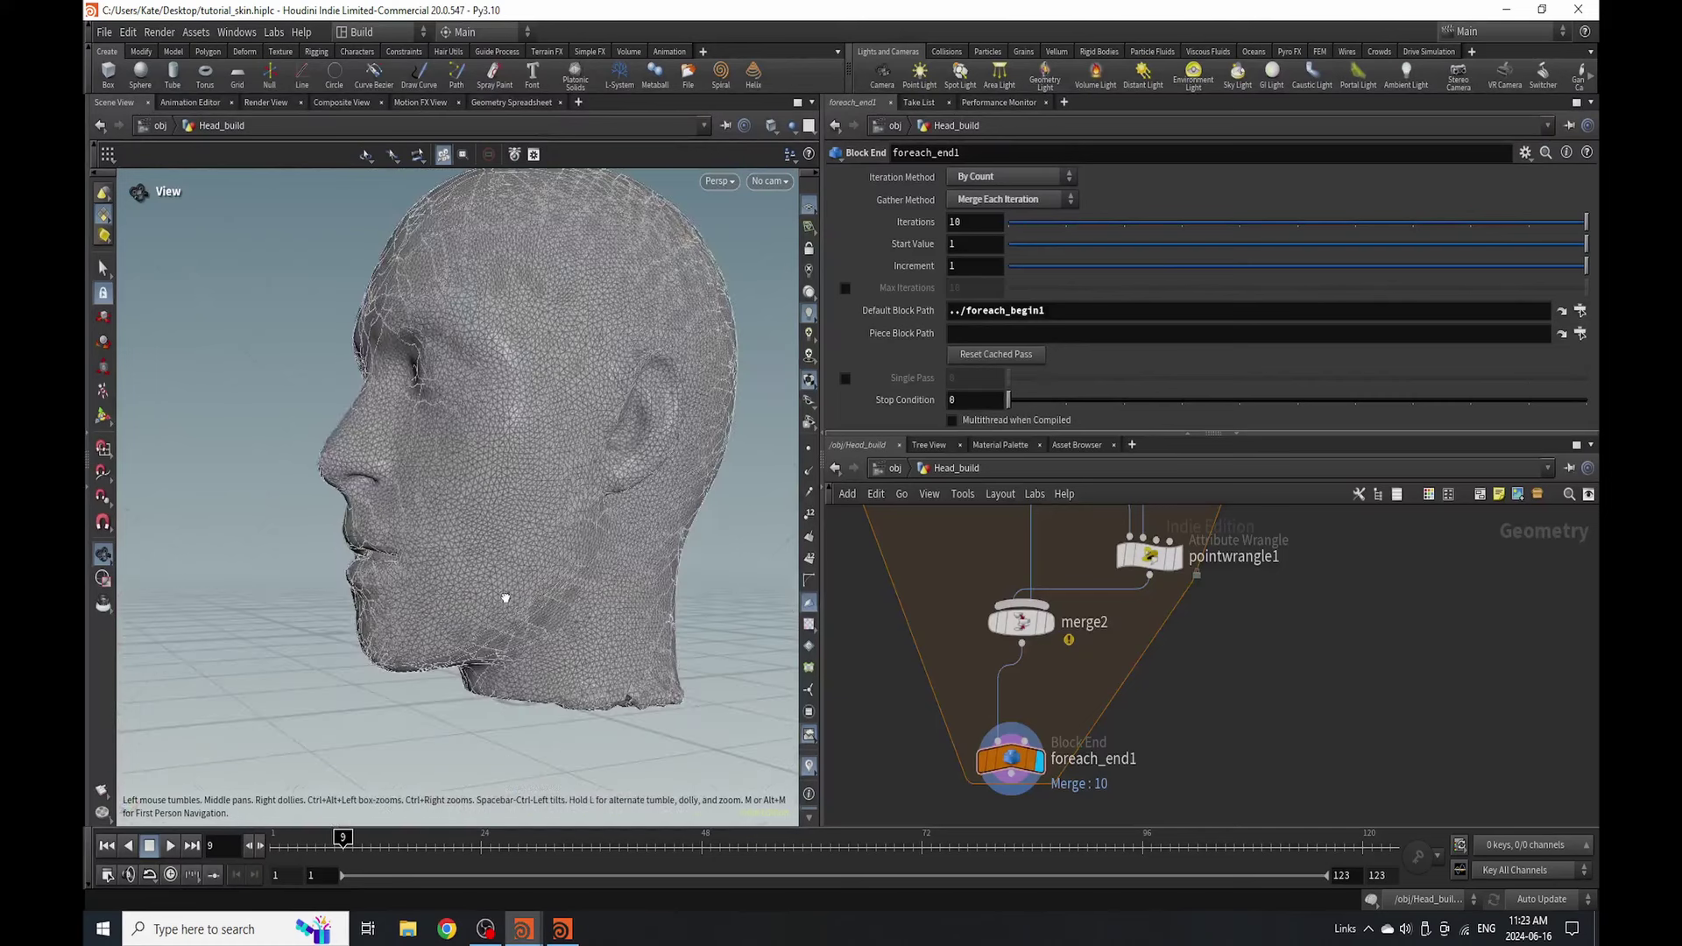
pyautogui.hotkey('ctrl', 'v')
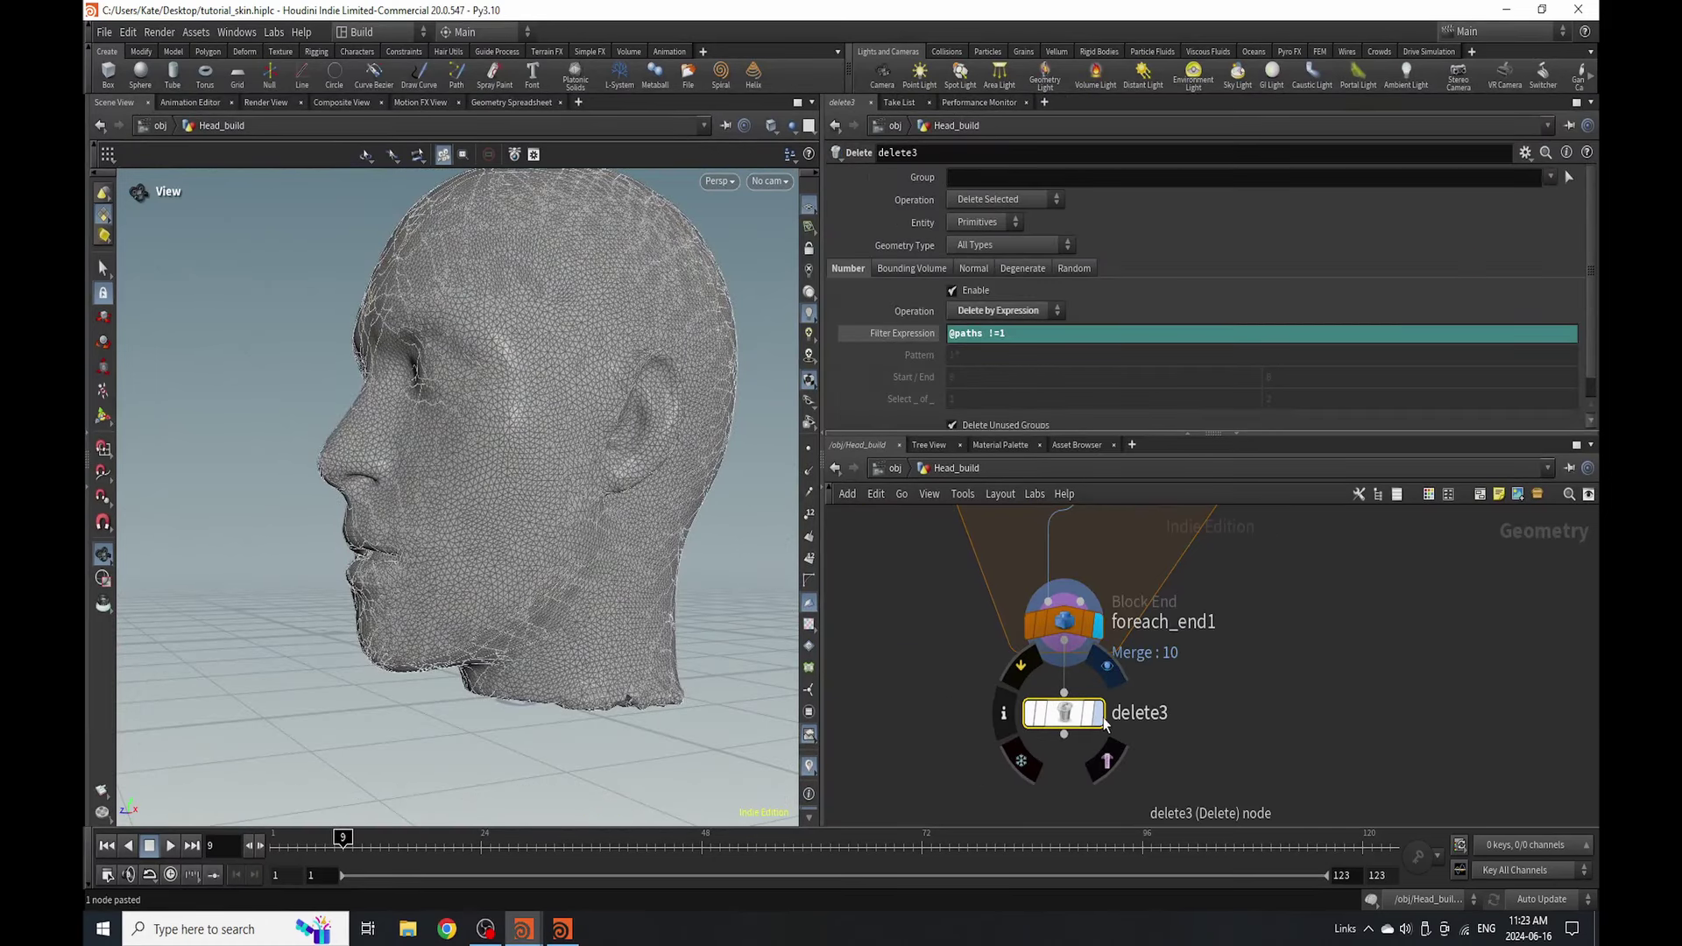
# - Display delete3's wire-head result and orbit around it from several angles
pyautogui.click(1095, 713)
pyautogui.moveTo(582, 327); pyautogui.dragTo(391, 391)
pyautogui.scroll(8, 481, 376)
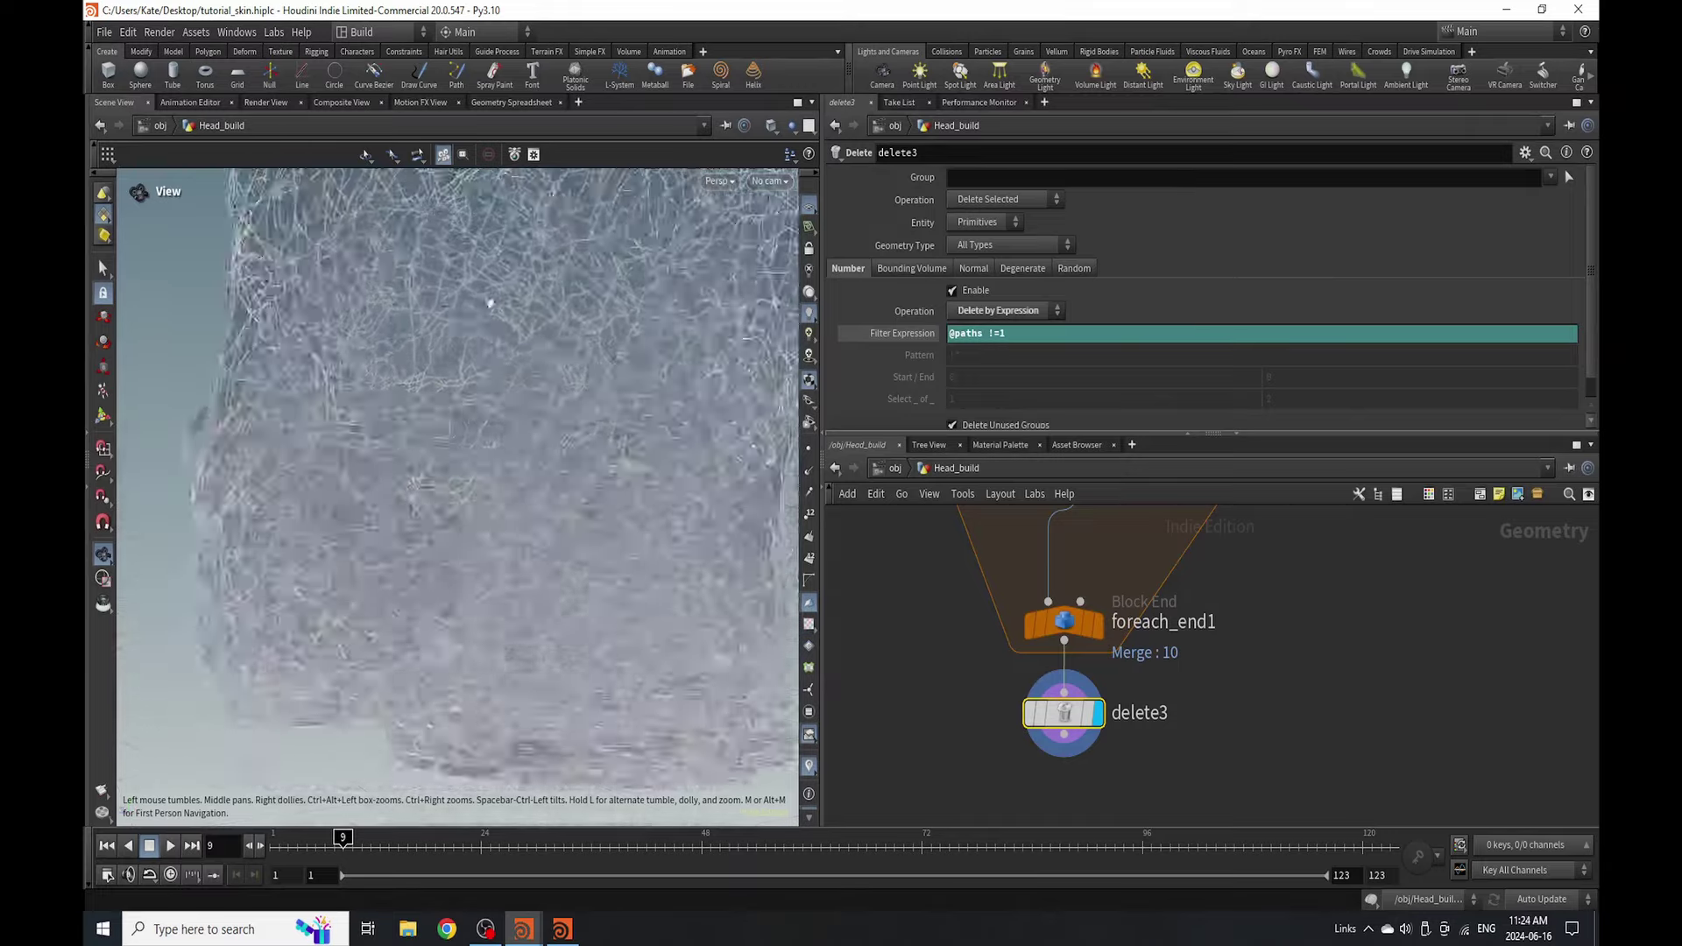
pyautogui.scroll(-8, 491, 404)
pyautogui.moveTo(507, 406); pyautogui.dragTo(664, 353)
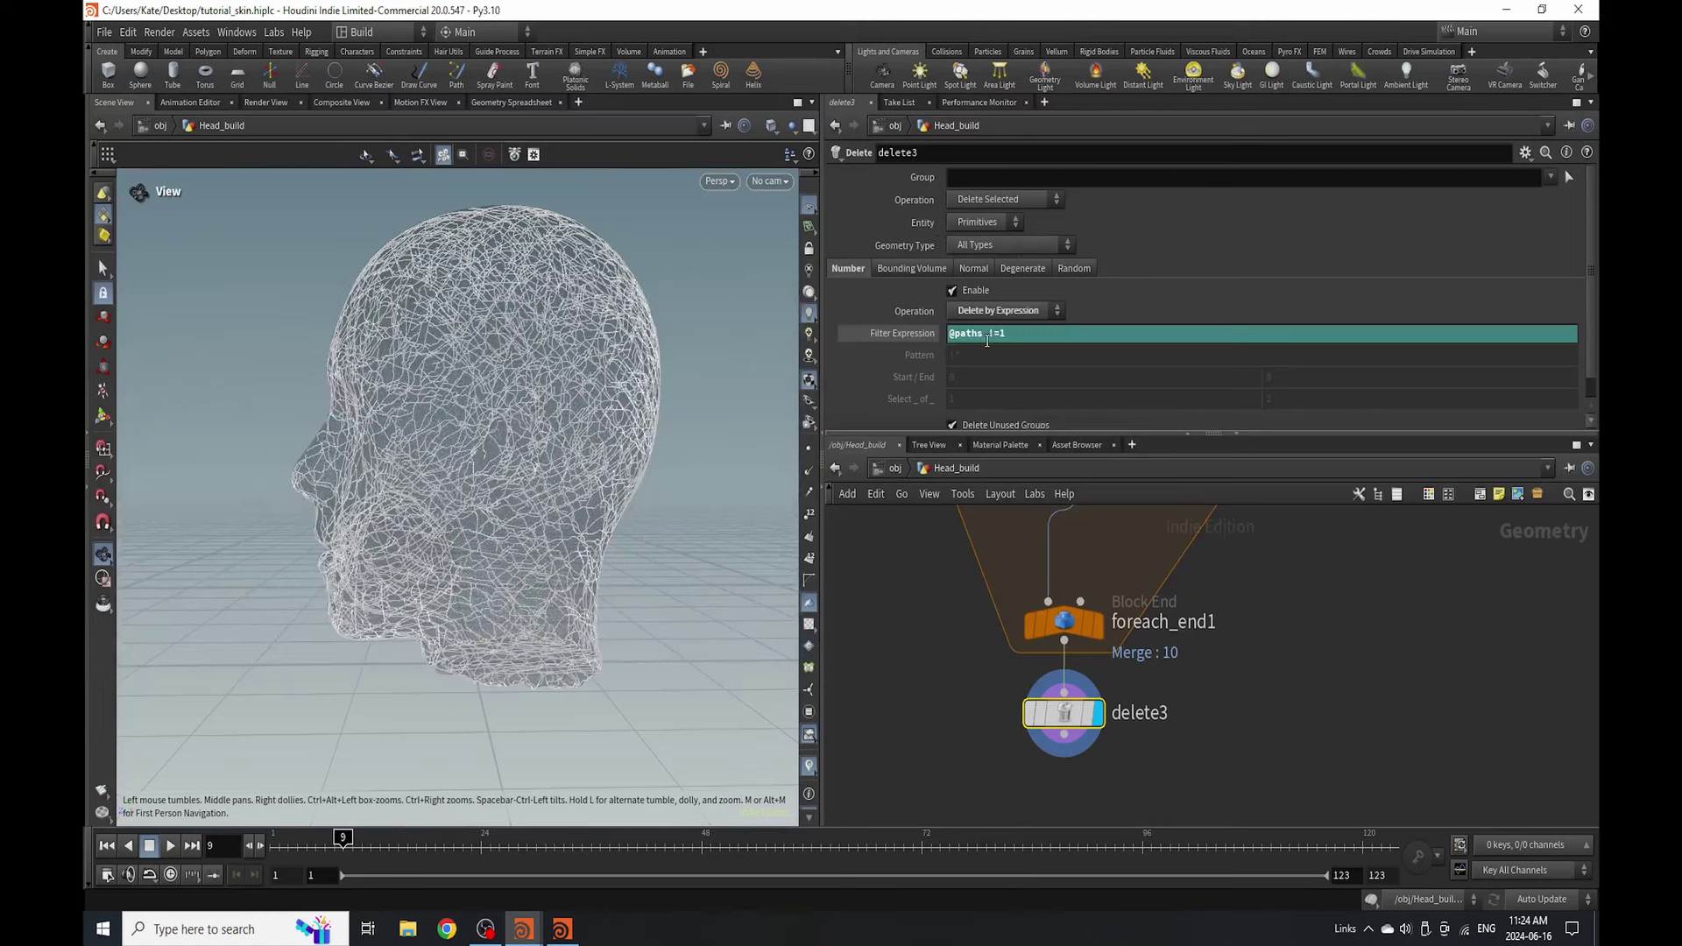
pyautogui.moveTo(461, 488)
pyautogui.mouseDown()
pyautogui.moveTo(638, 492)
pyautogui.moveTo(443, 491)
pyautogui.mouseUp()
pyautogui.scroll(-5, 1086, 683)
# - Check pointwrangle1's code and turn on point display to show the dense vein point cloud
pyautogui.click(1155, 537)
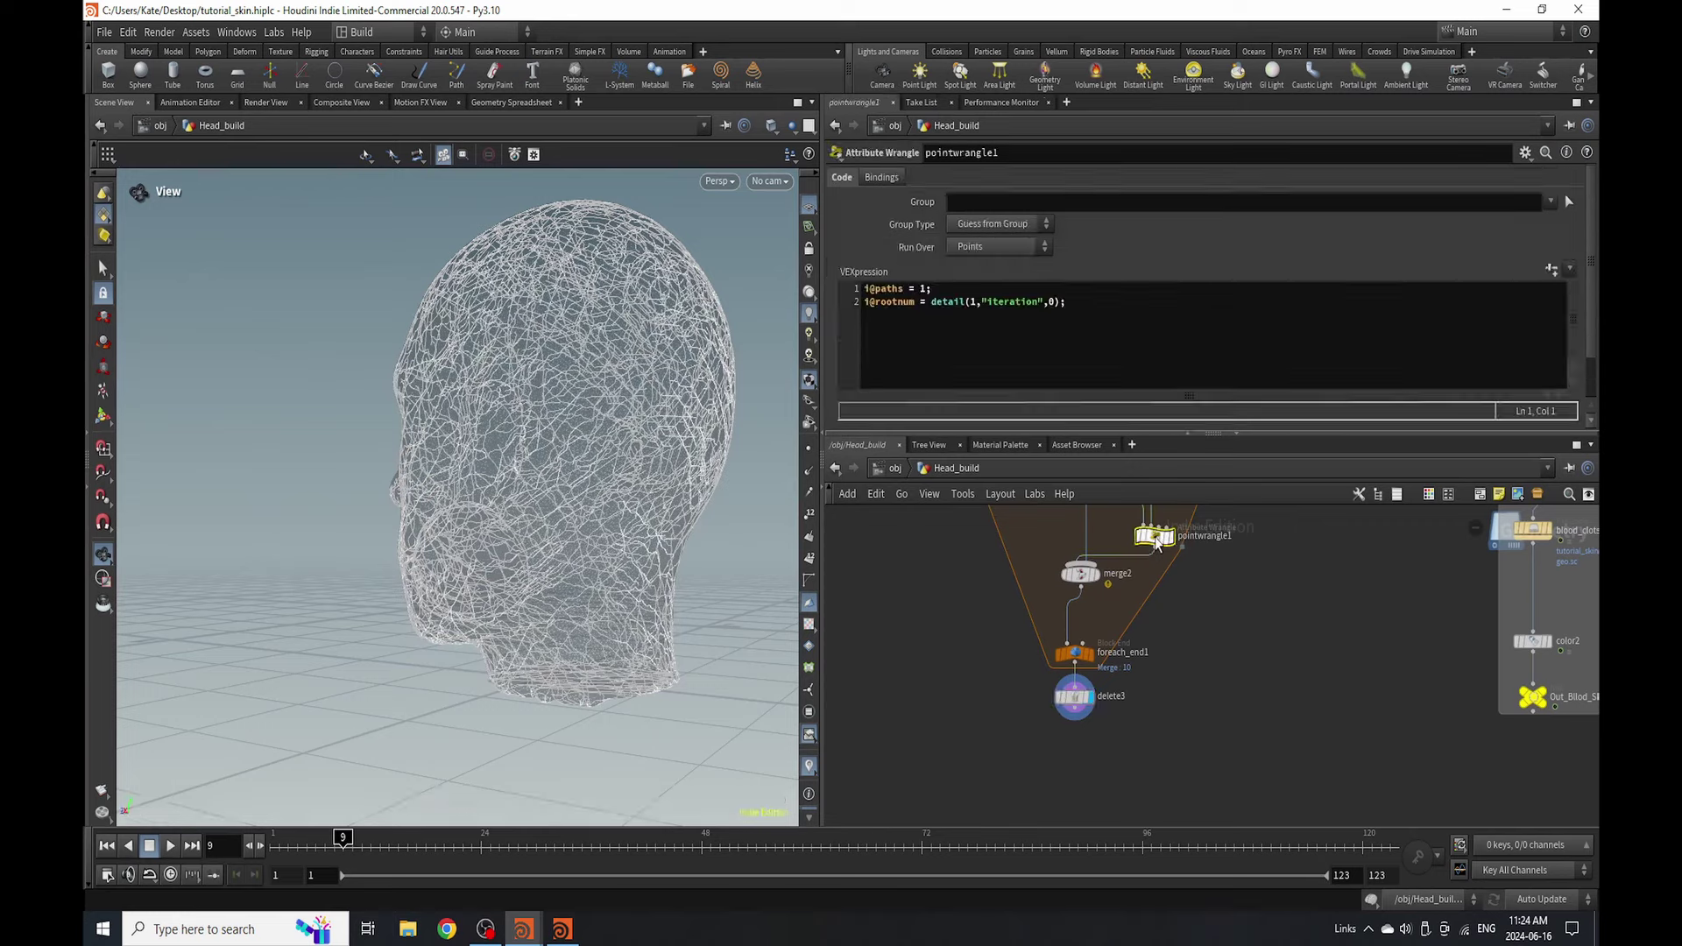
pyautogui.moveTo(627, 364); pyautogui.dragTo(570, 456)
pyautogui.scroll(2, 1037, 711)
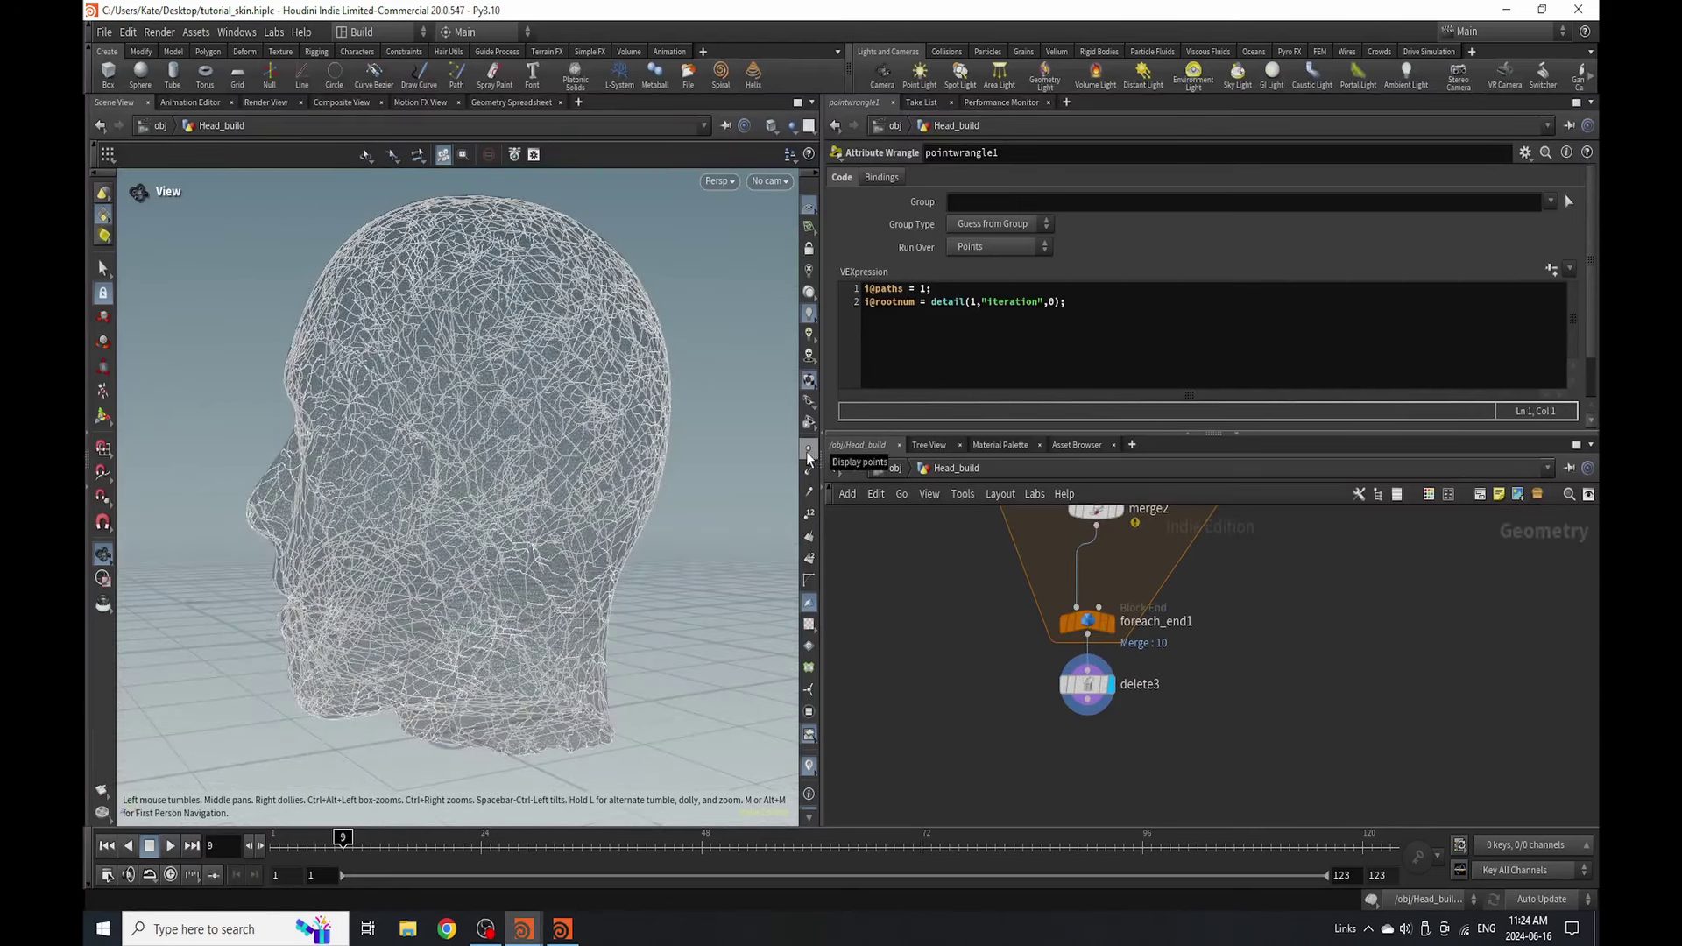
pyautogui.click(808, 452)
pyautogui.scroll(10, 548, 443)
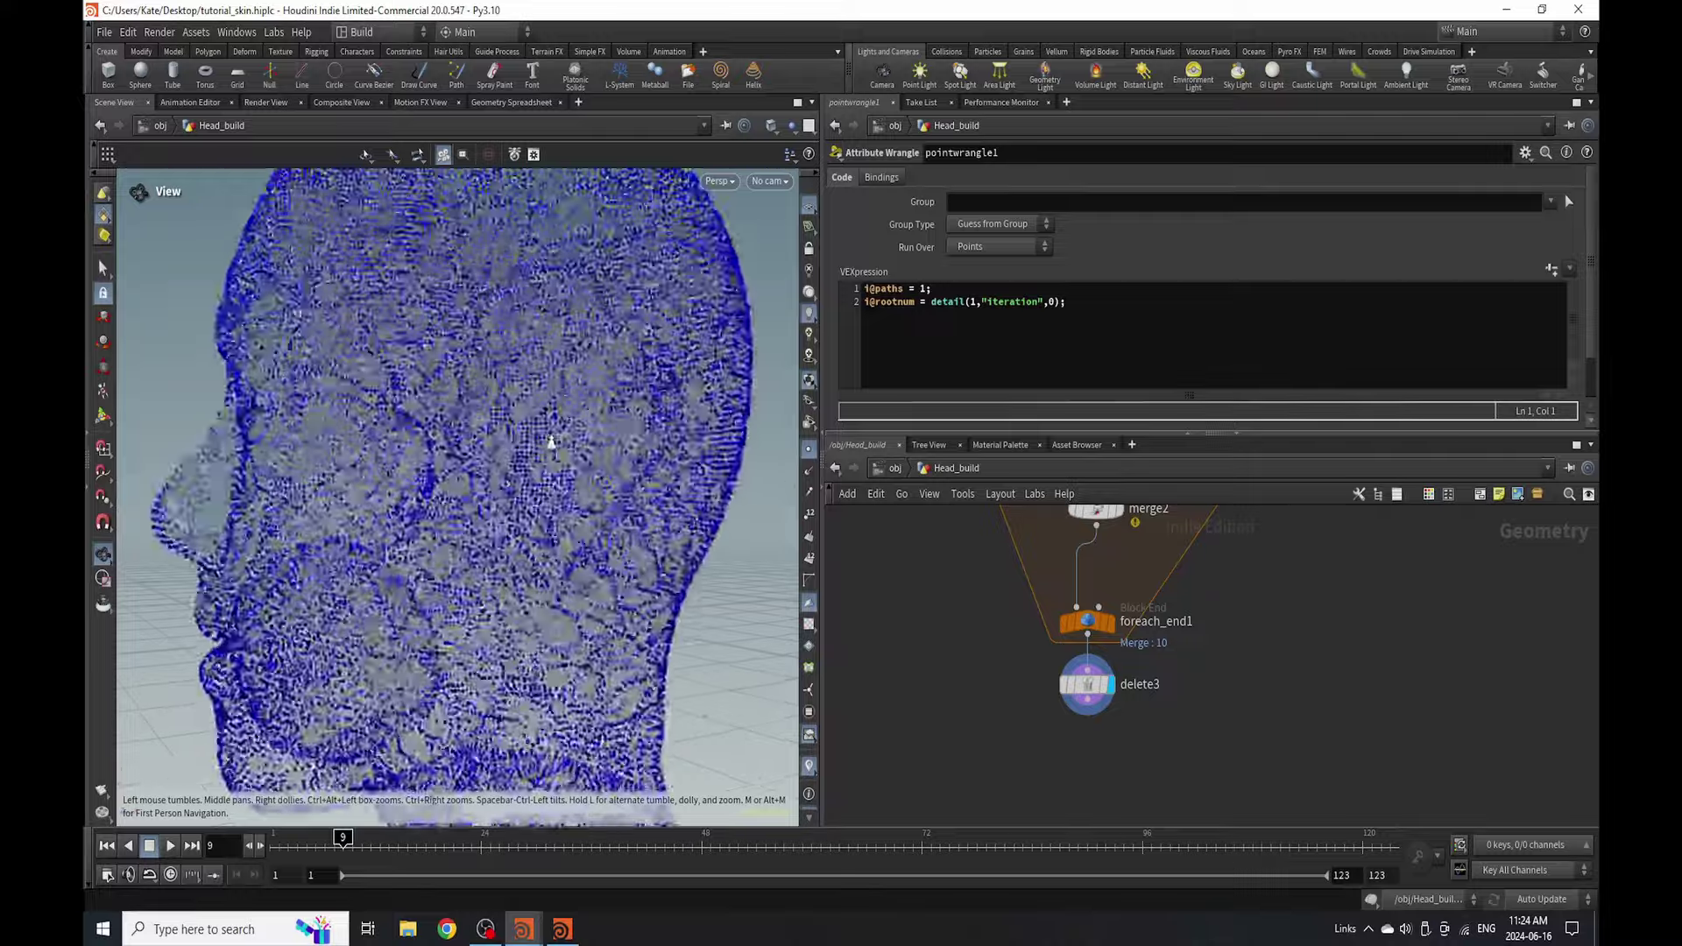
pyautogui.scroll(-5, 561, 411)
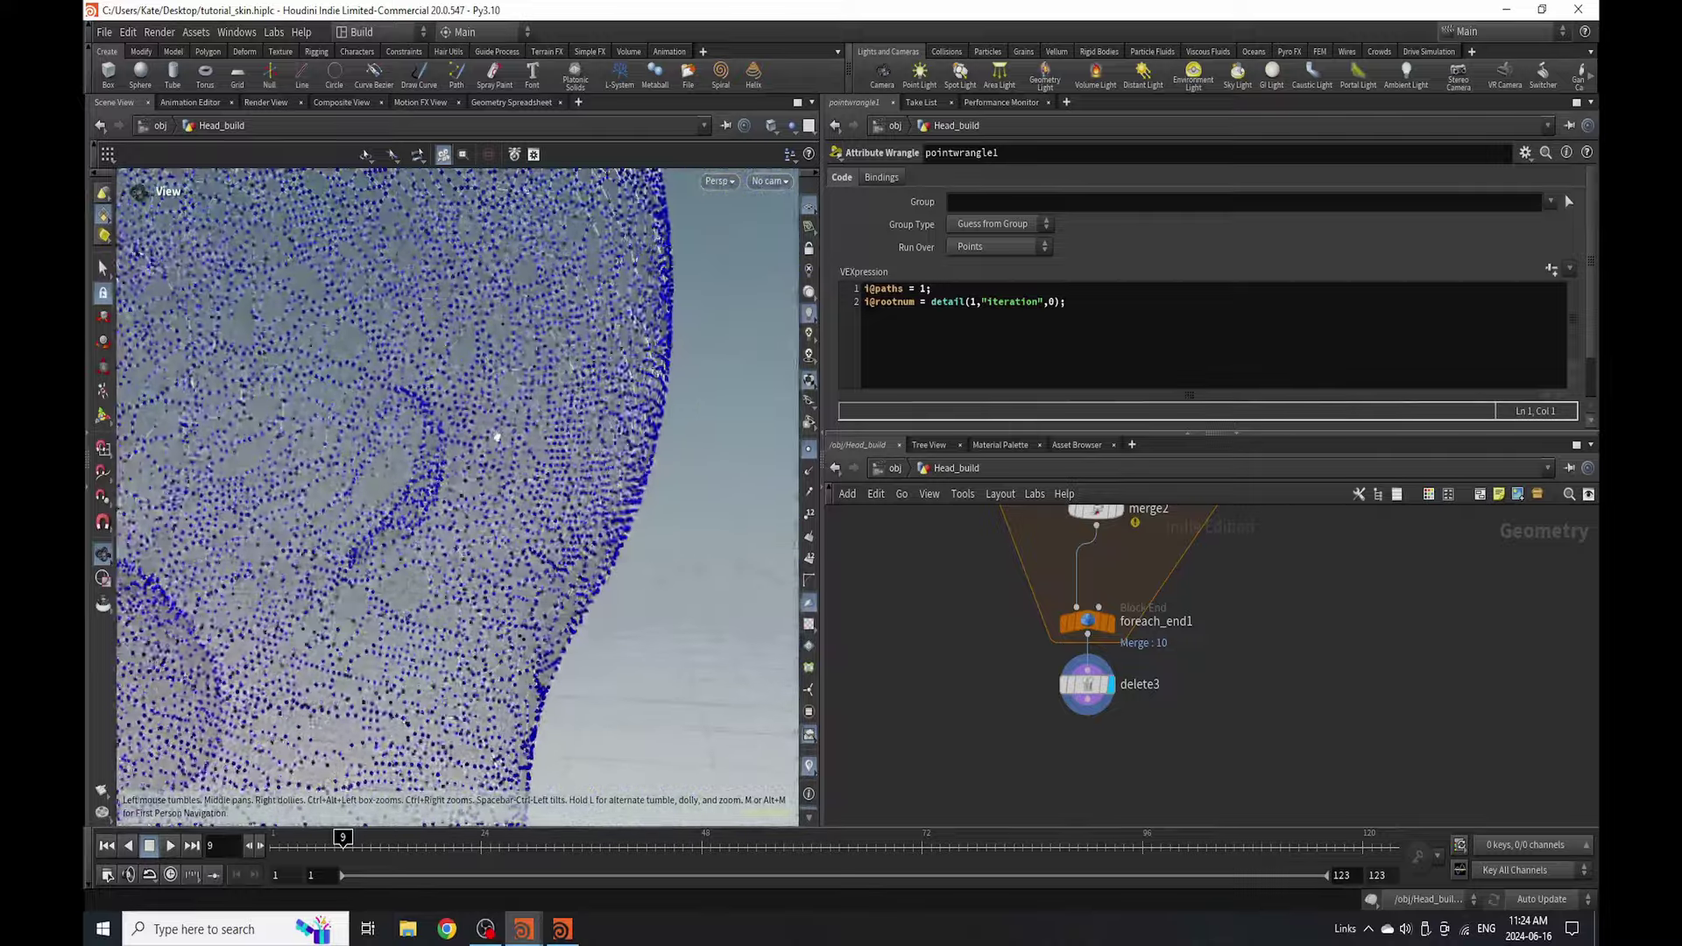
pyautogui.scroll(-8, 496, 417)
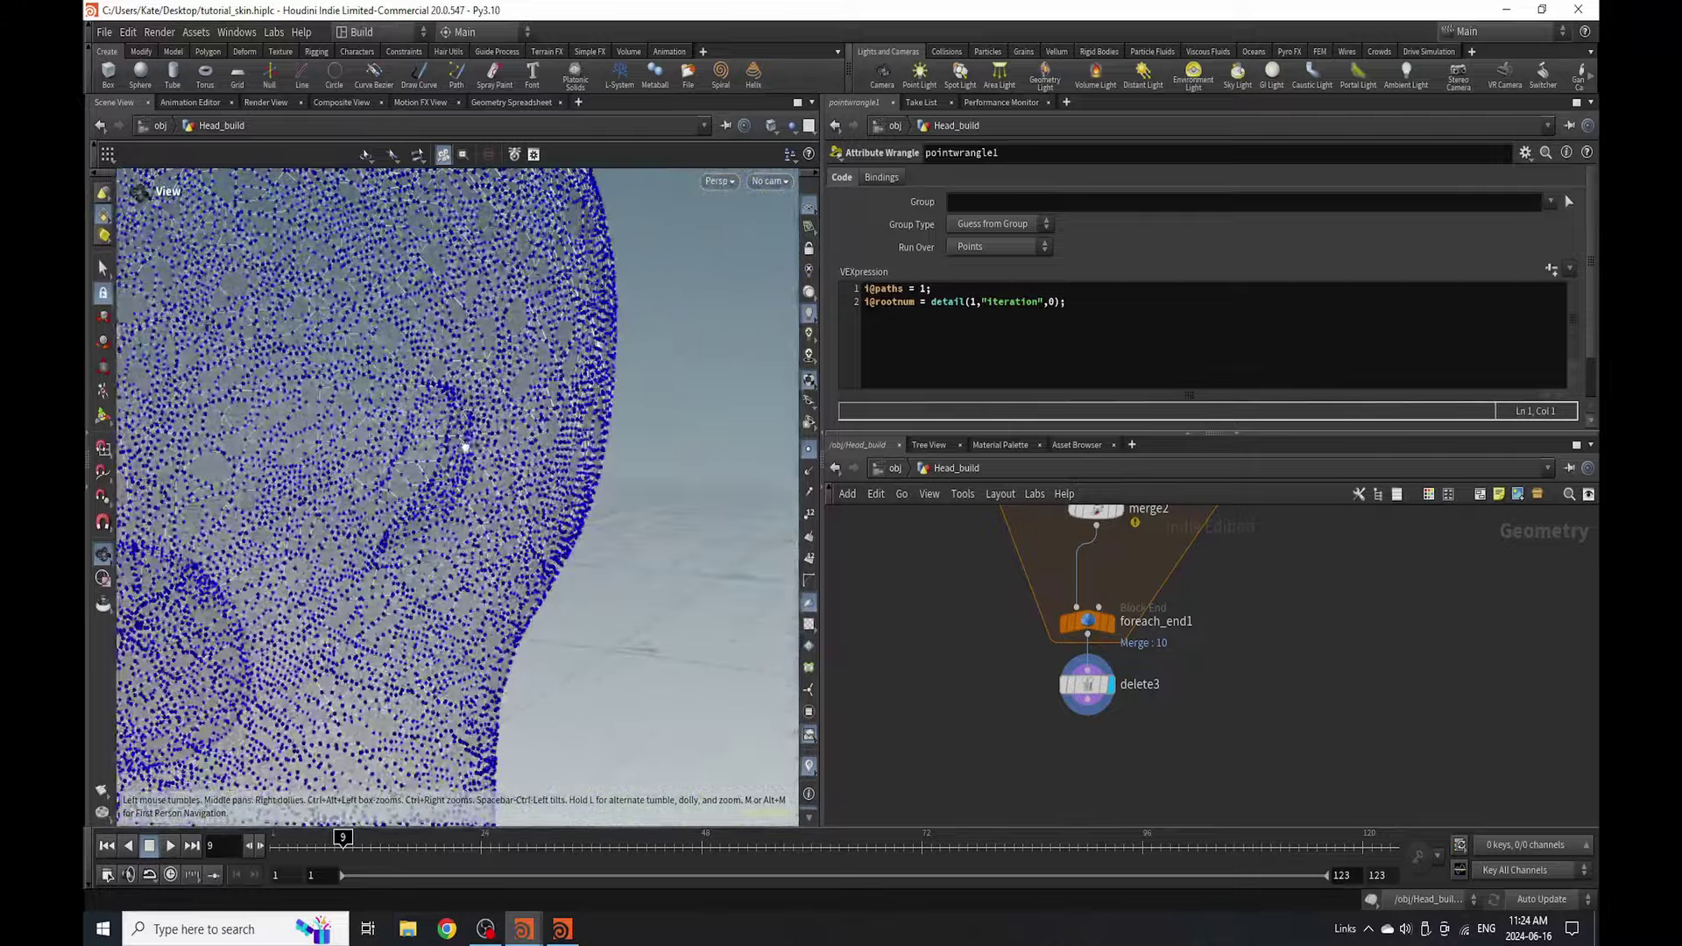
pyautogui.scroll(3, 1157, 729)
pyautogui.press('Tab')
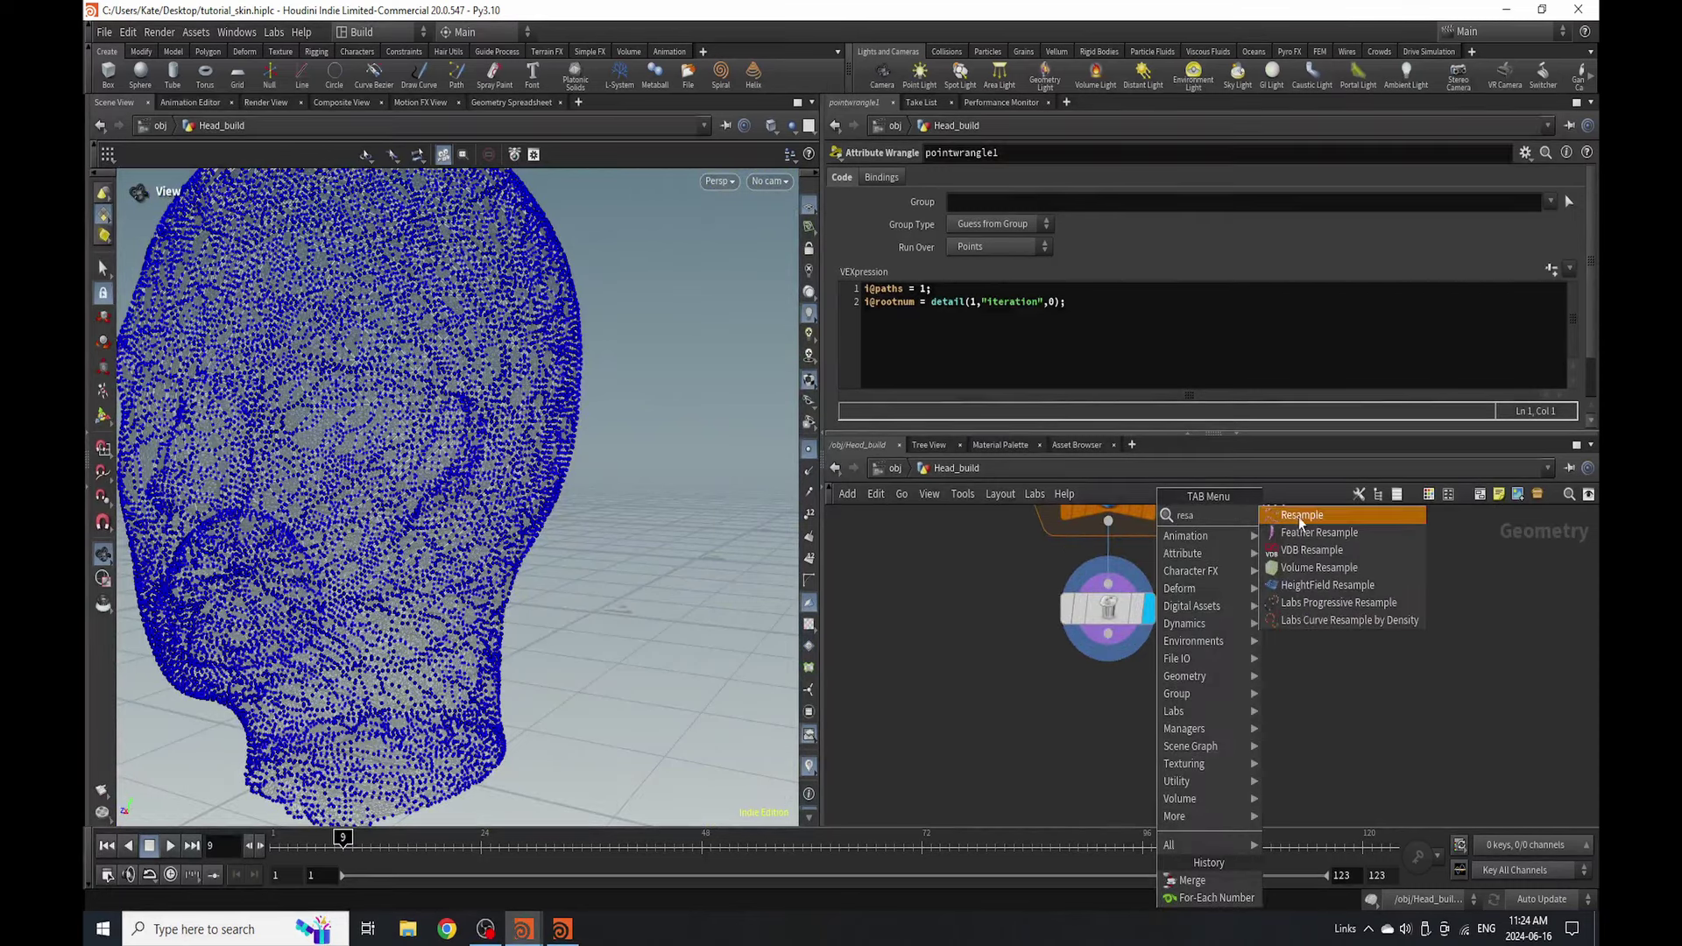
# - Add a Resample node under delete3, display it, and set its Length to 0.04
pyautogui.click(1298, 517)
pyautogui.click(1133, 694)
pyautogui.click(1147, 714)
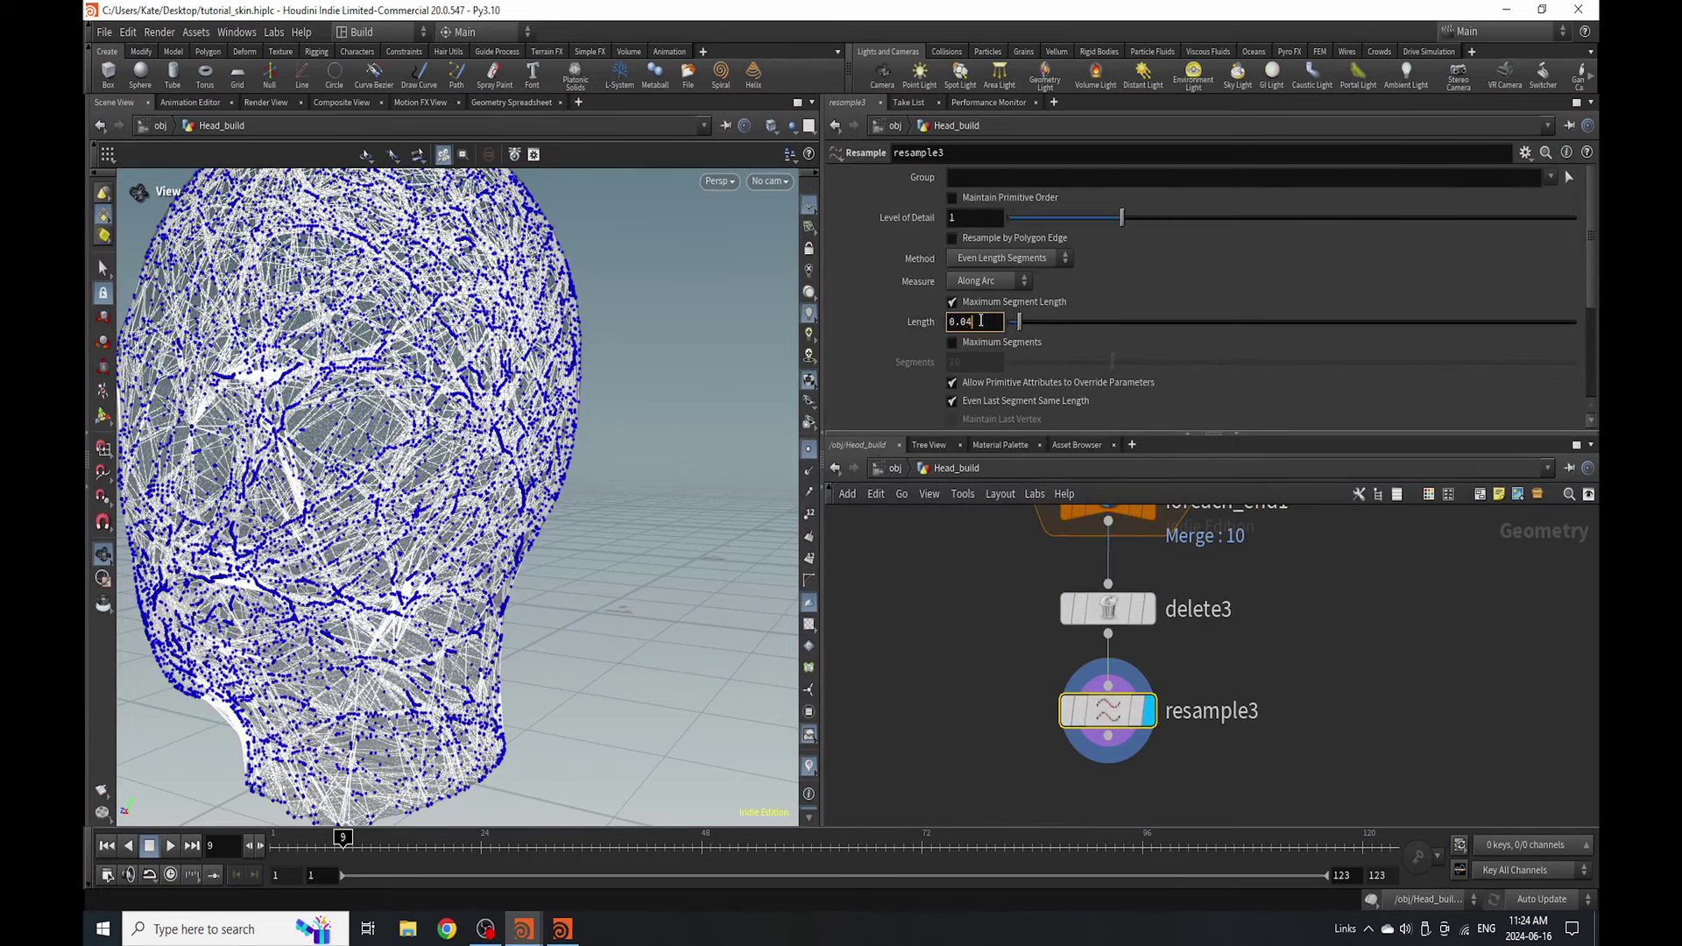
pyautogui.click(981, 321)
pyautogui.write('0.04')
pyautogui.press('Return')
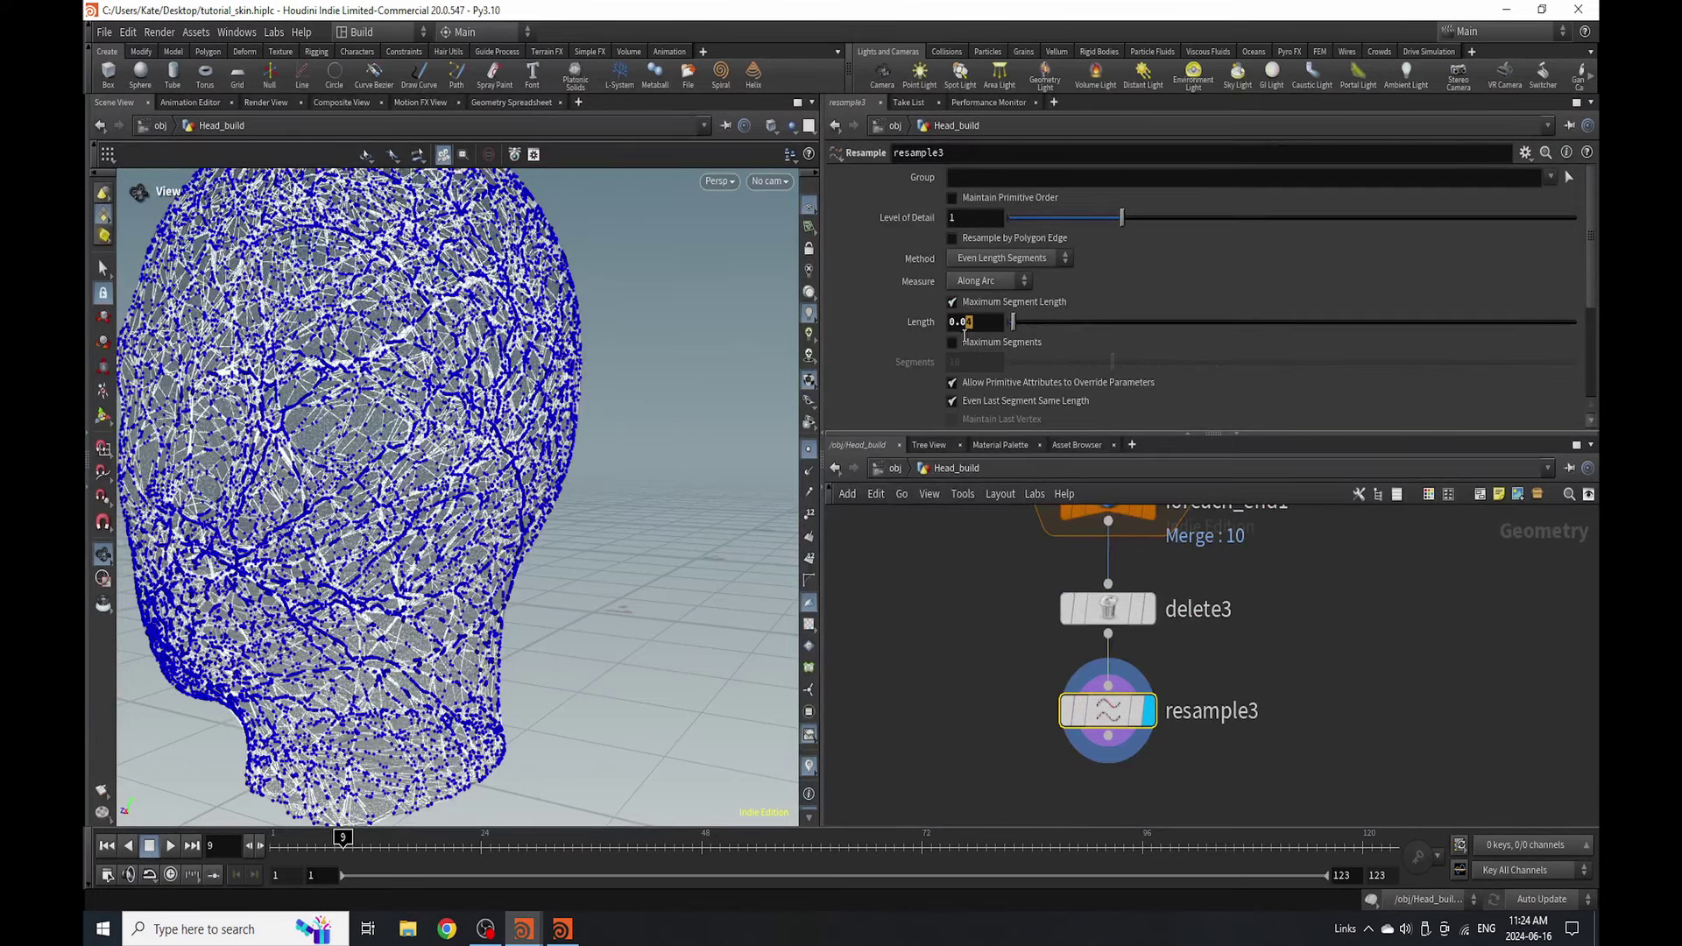
# - Refine the resample segment length to 0.004, then 0.003
pyautogui.scroll(5, 460, 419)
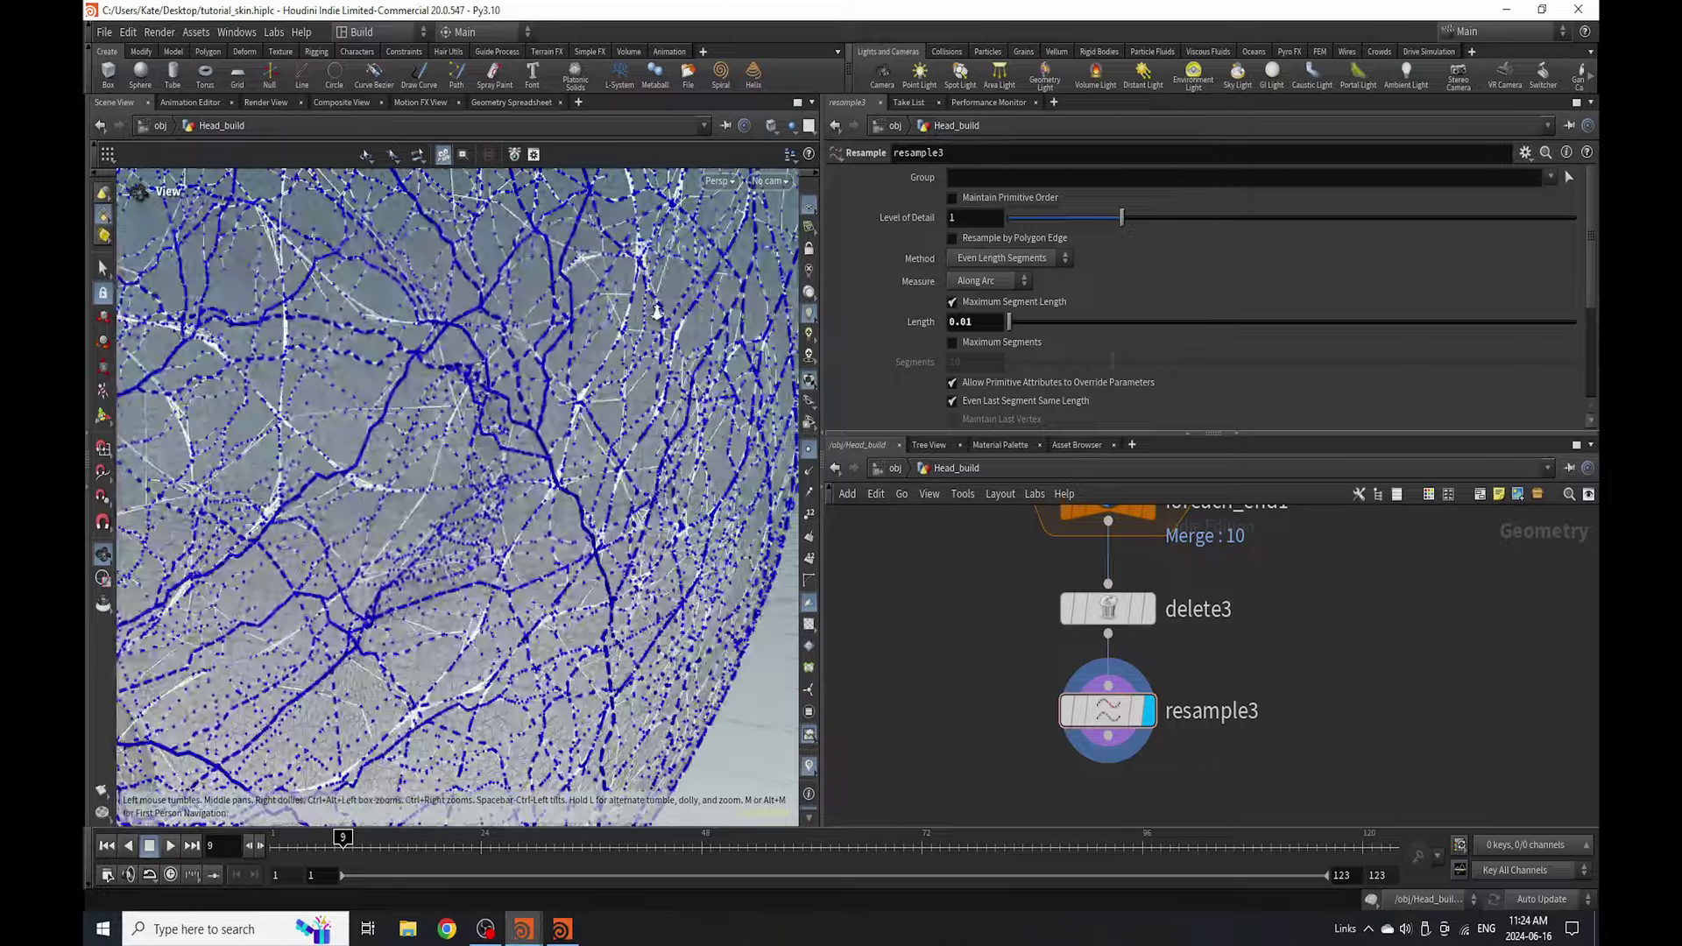
pyautogui.scroll(-2, 338, 508)
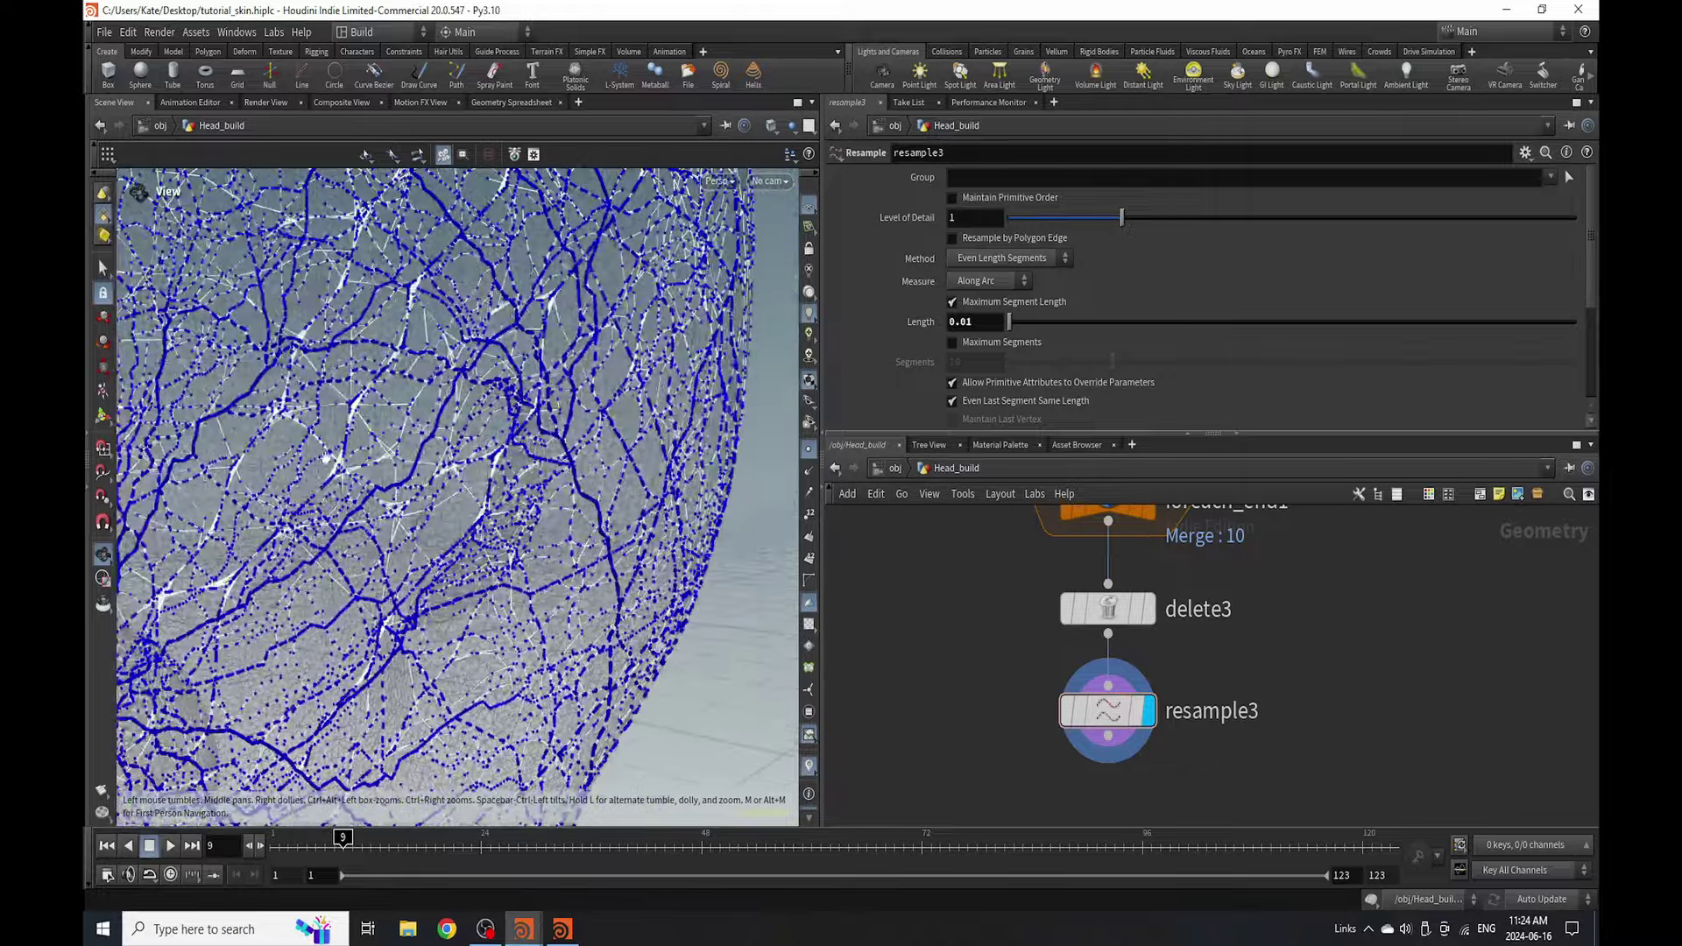
pyautogui.scroll(5, 326, 459)
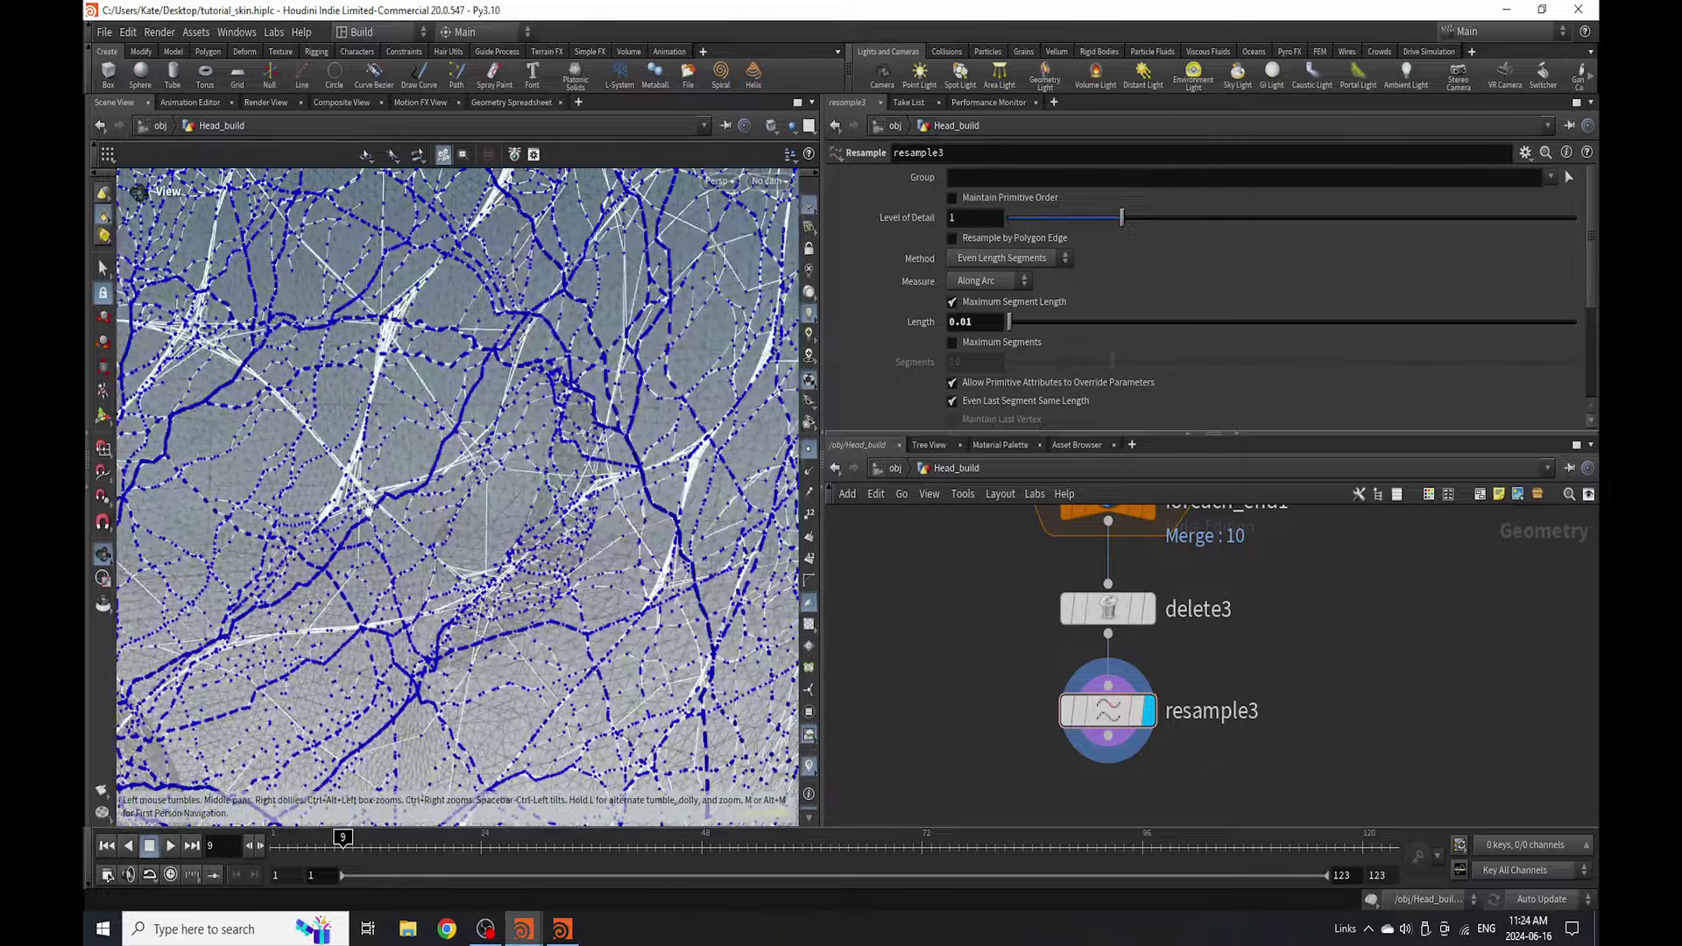
pyautogui.click(974, 323)
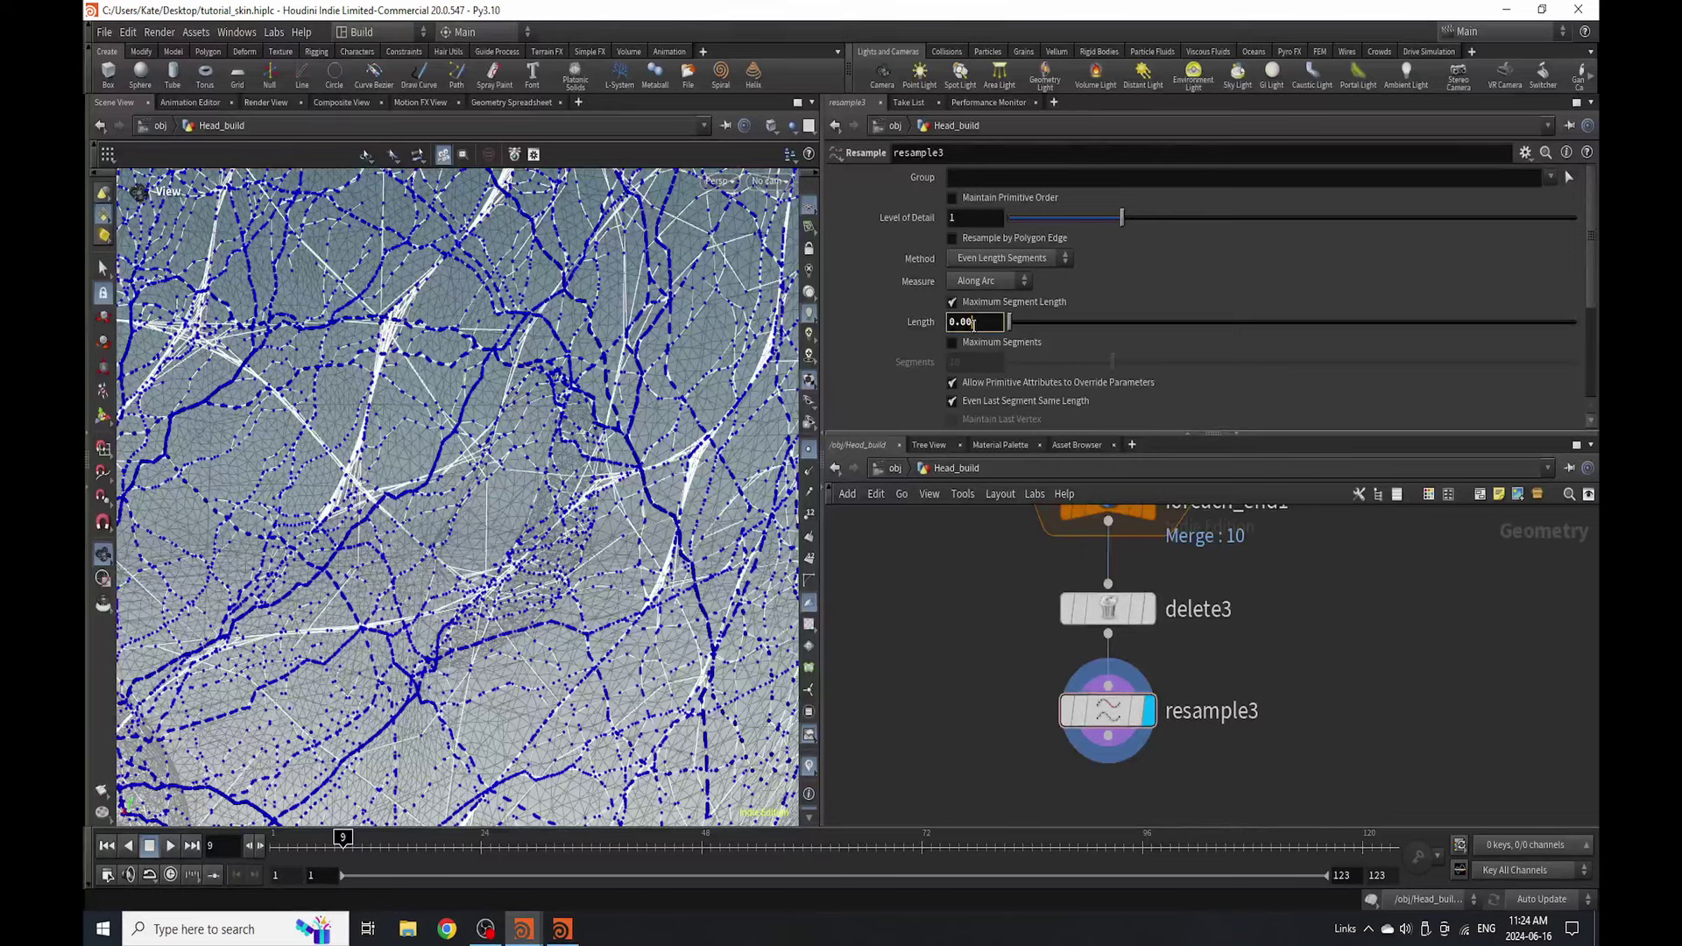
pyautogui.write('4')
pyautogui.press('Return')
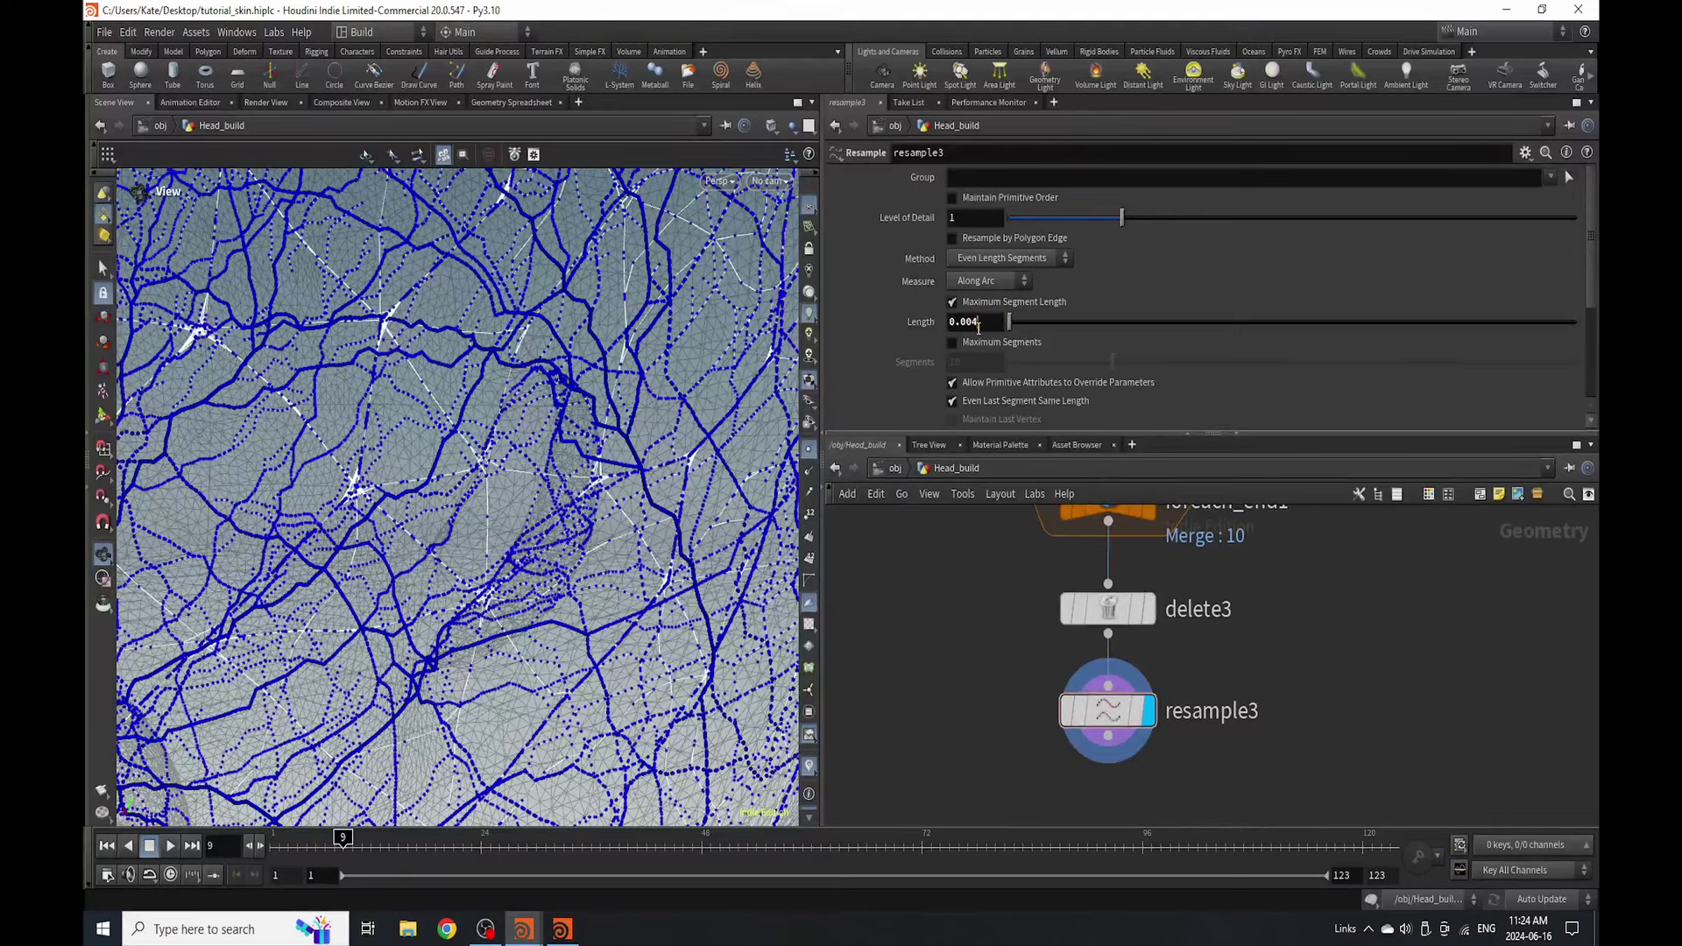
pyautogui.press('Return')
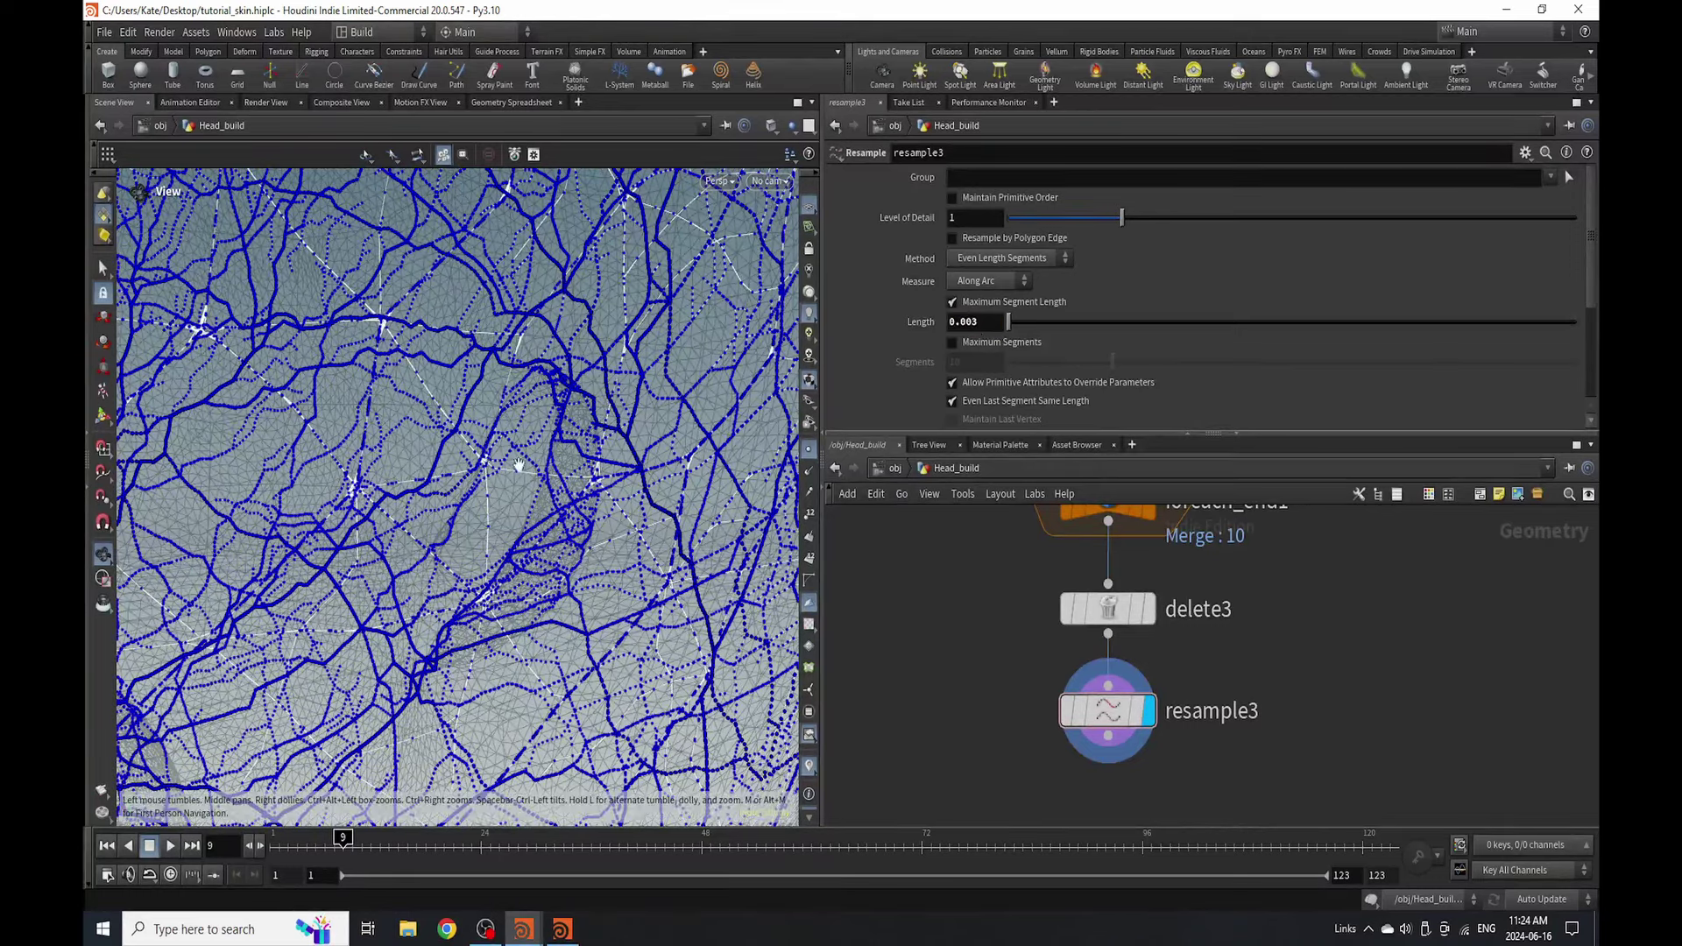
pyautogui.moveTo(515, 469); pyautogui.dragTo(431, 549, button='middle')
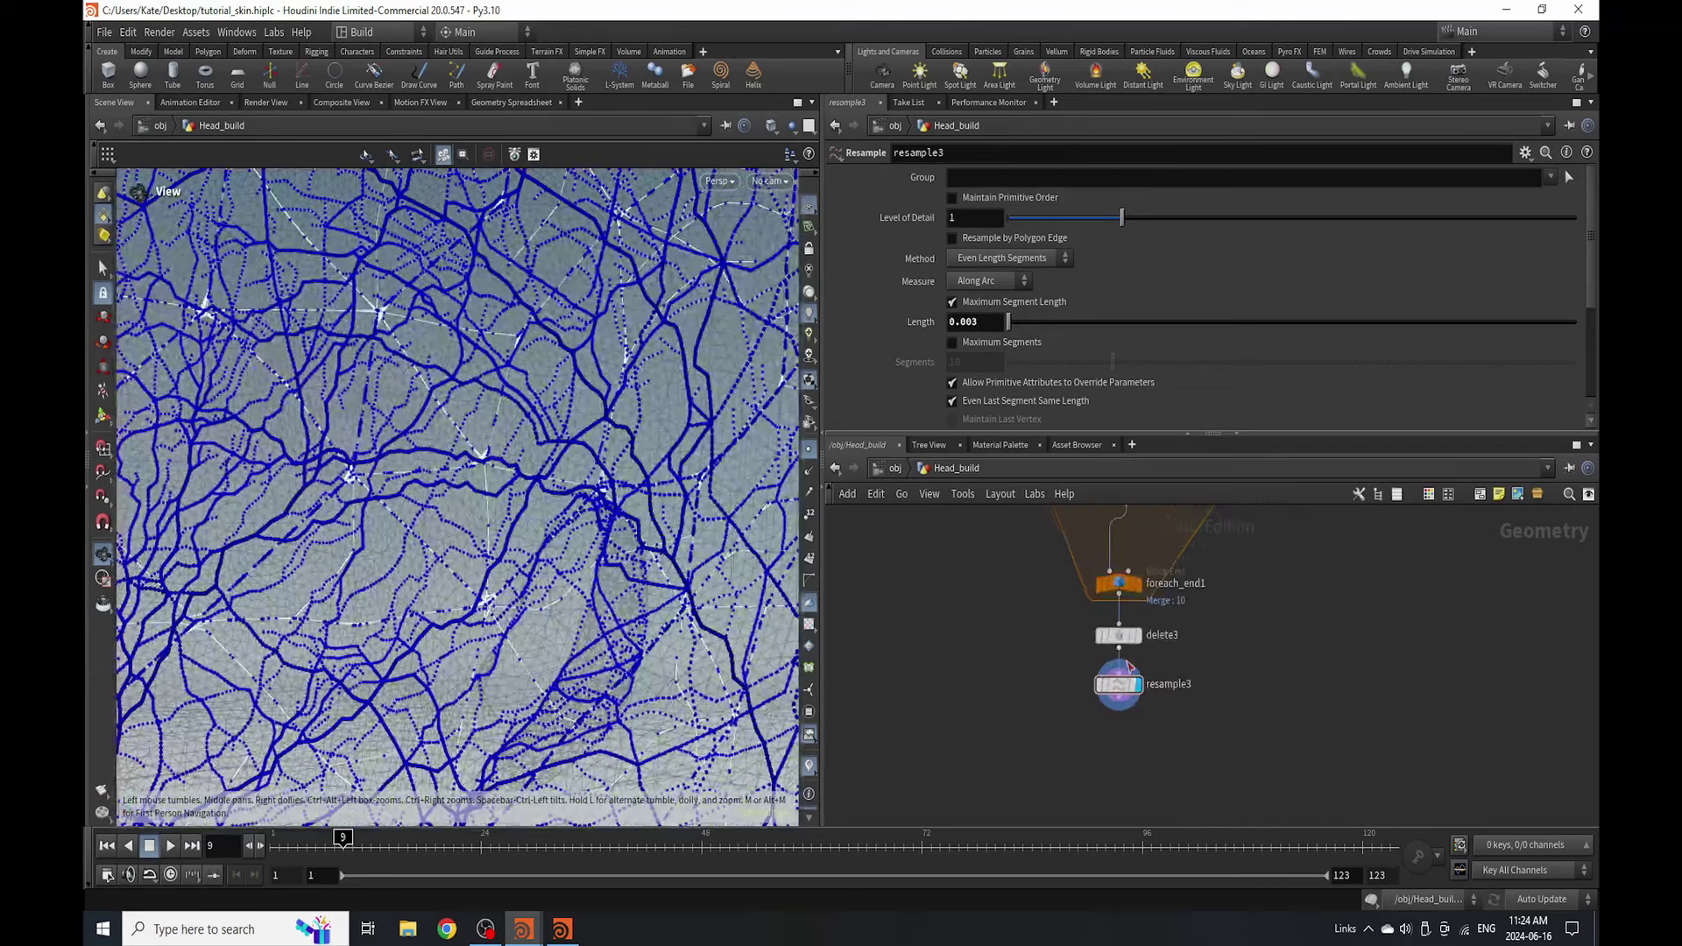
# - Try Maximum Segments at 50, then revert to the maximum segment length limit
pyautogui.click(982, 309)
pyautogui.click(953, 342)
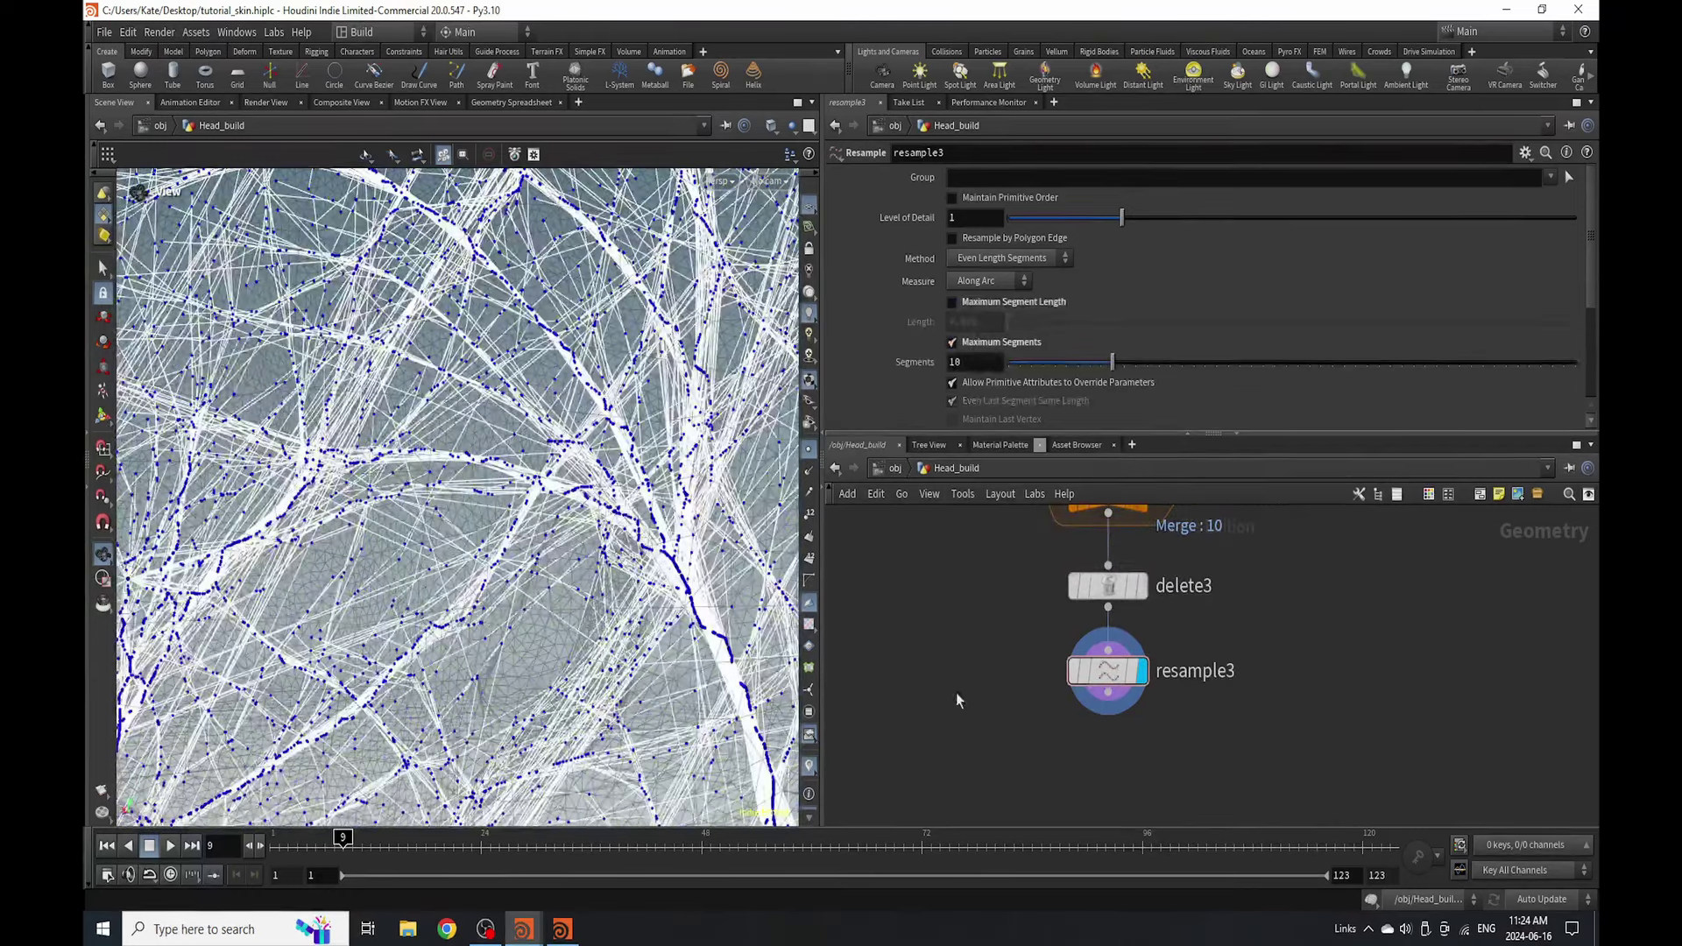
pyautogui.moveTo(1112, 362); pyautogui.dragTo(1574, 362)
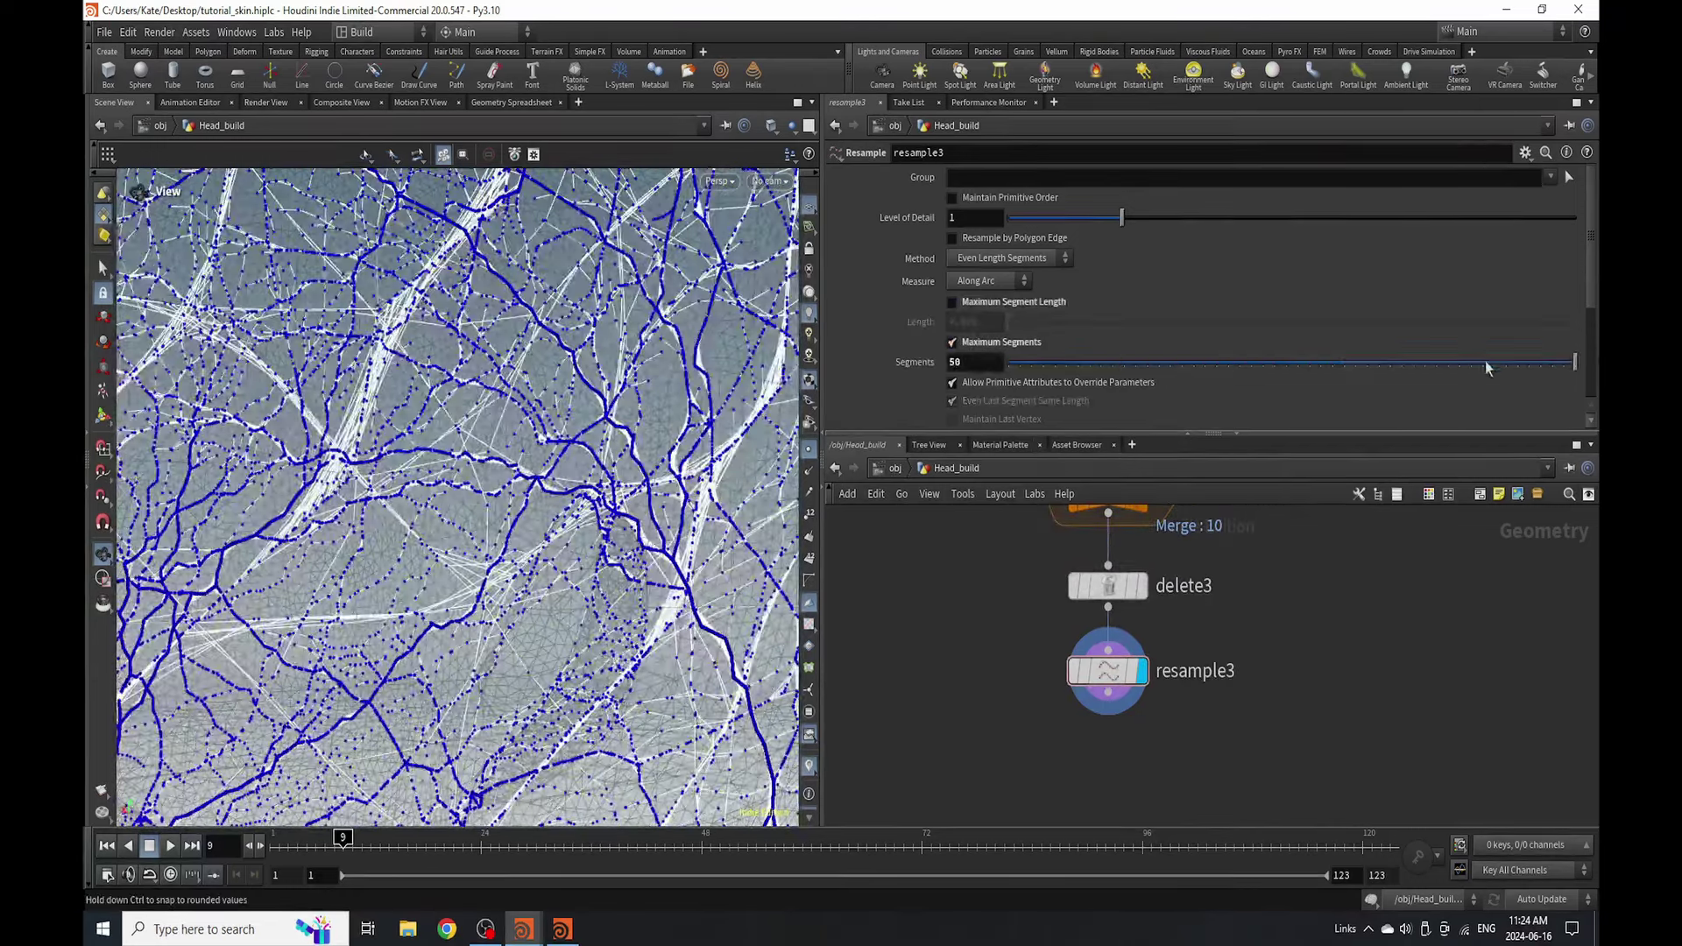
pyautogui.click(989, 341)
pyautogui.click(982, 302)
# - Set Treat Polygons As to Subdivision Curves on resample3
pyautogui.scroll(-2, 1174, 370)
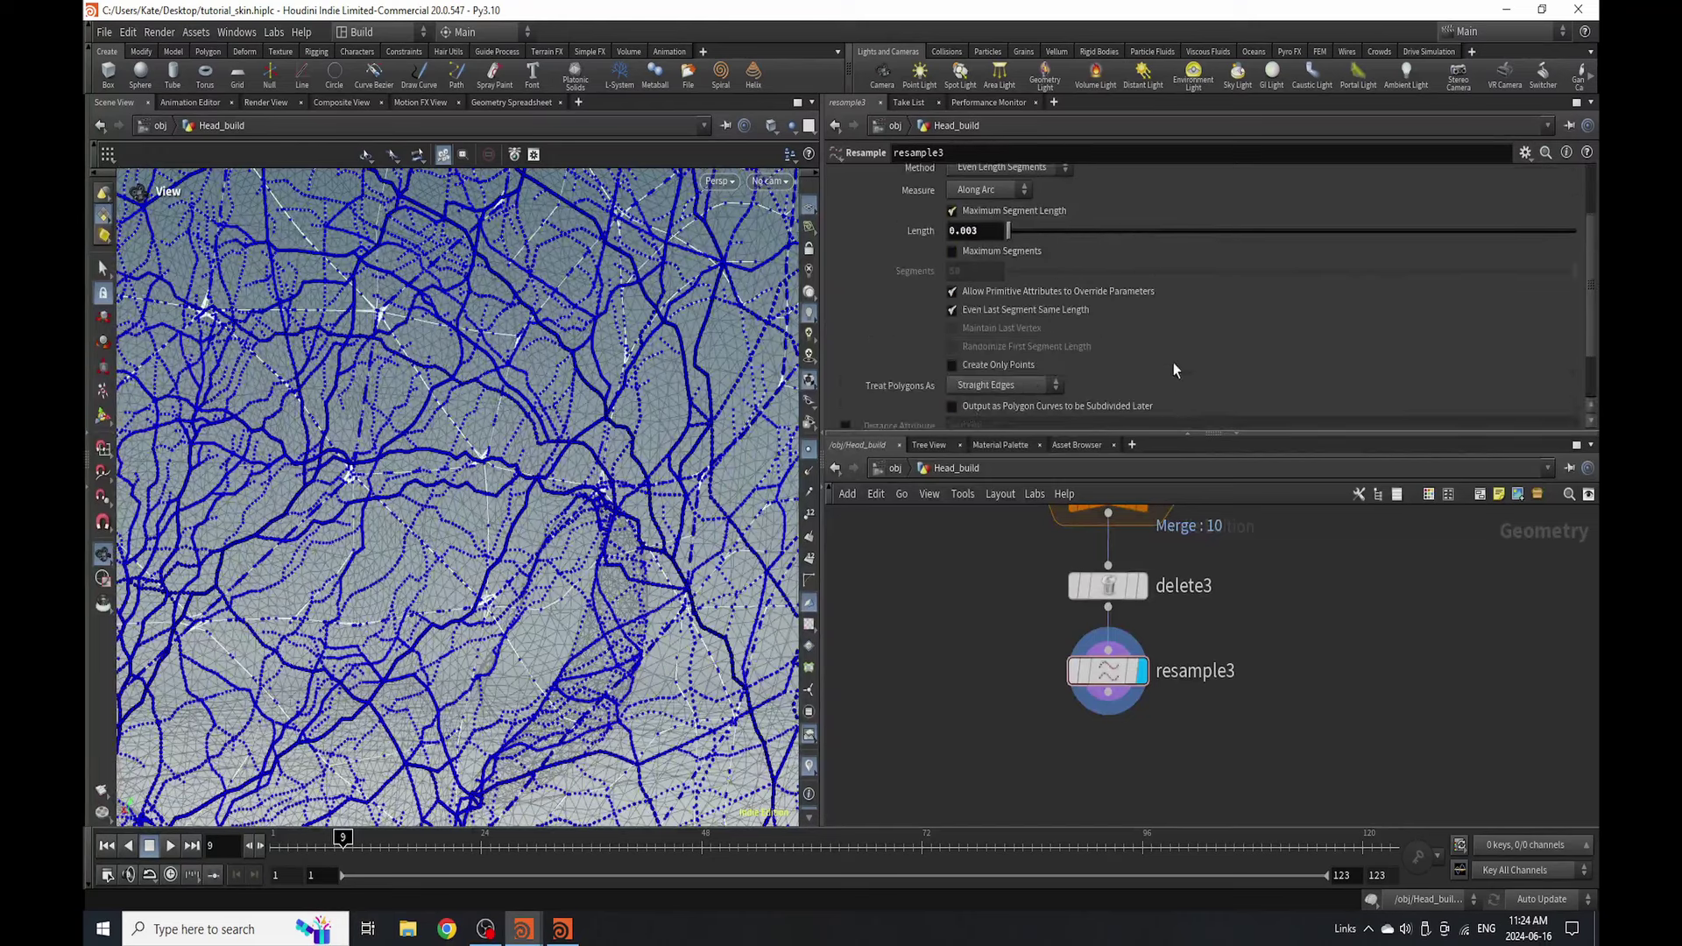
pyautogui.scroll(-2, 1174, 370)
pyautogui.click(1034, 312)
pyautogui.click(1049, 359)
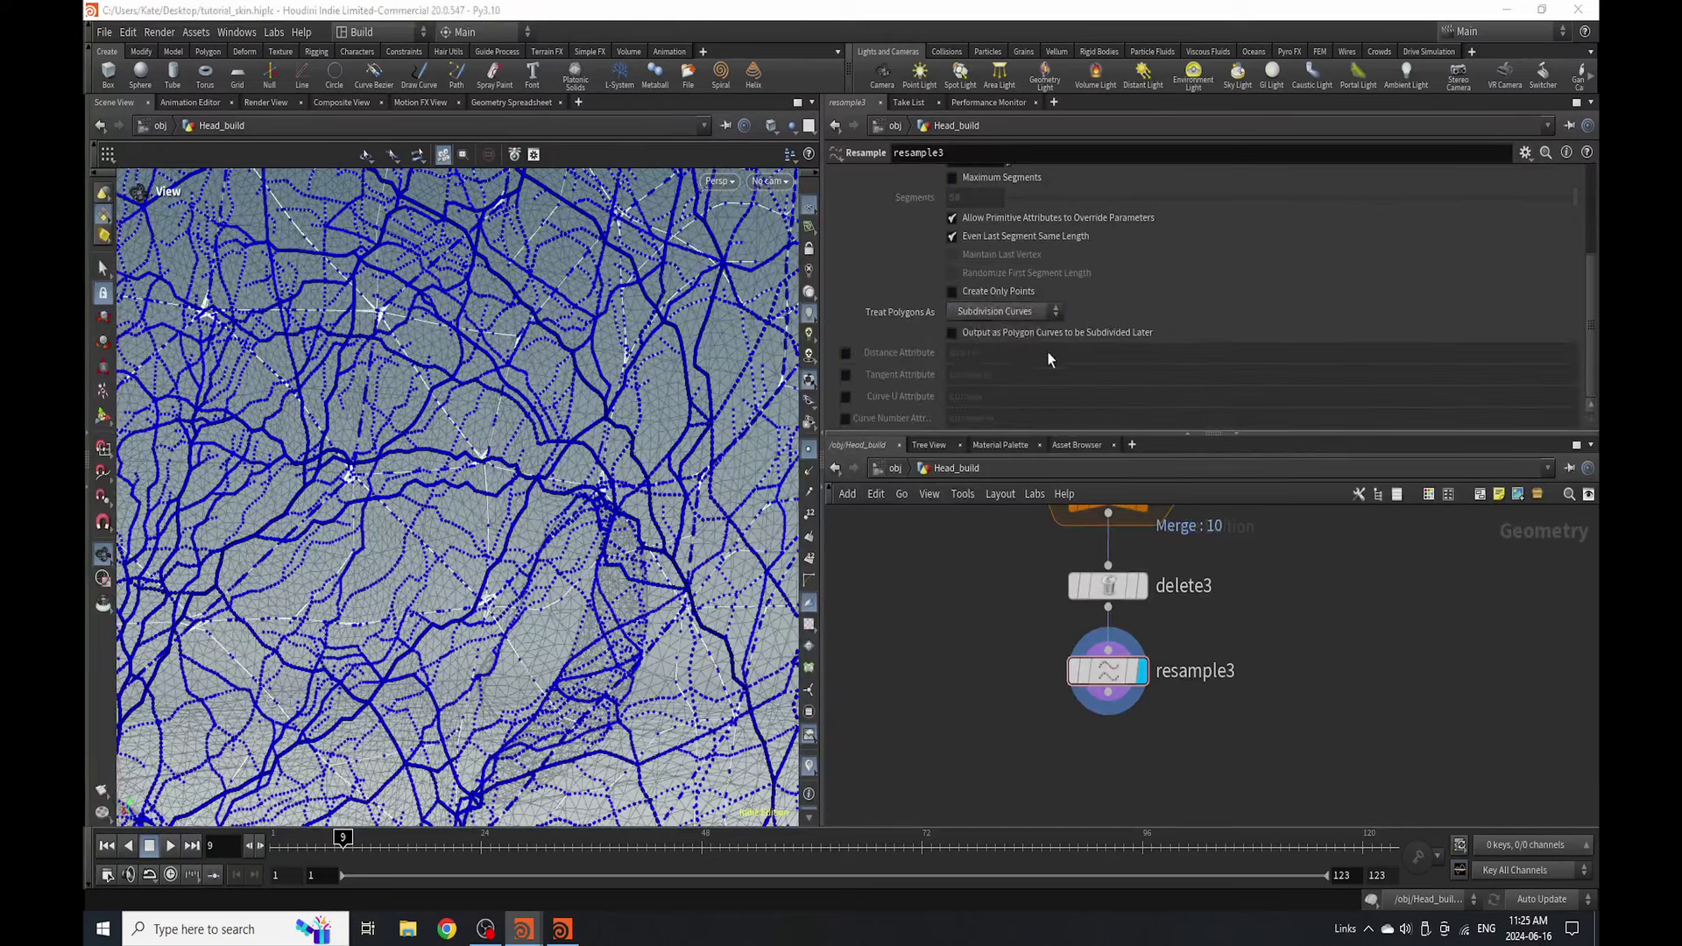
pyautogui.moveTo(1092, 727); pyautogui.dragTo(1057, 656, button='middle')
# - Add a Fuse node below resample3 and make it the displayed node
pyautogui.press('Tab')
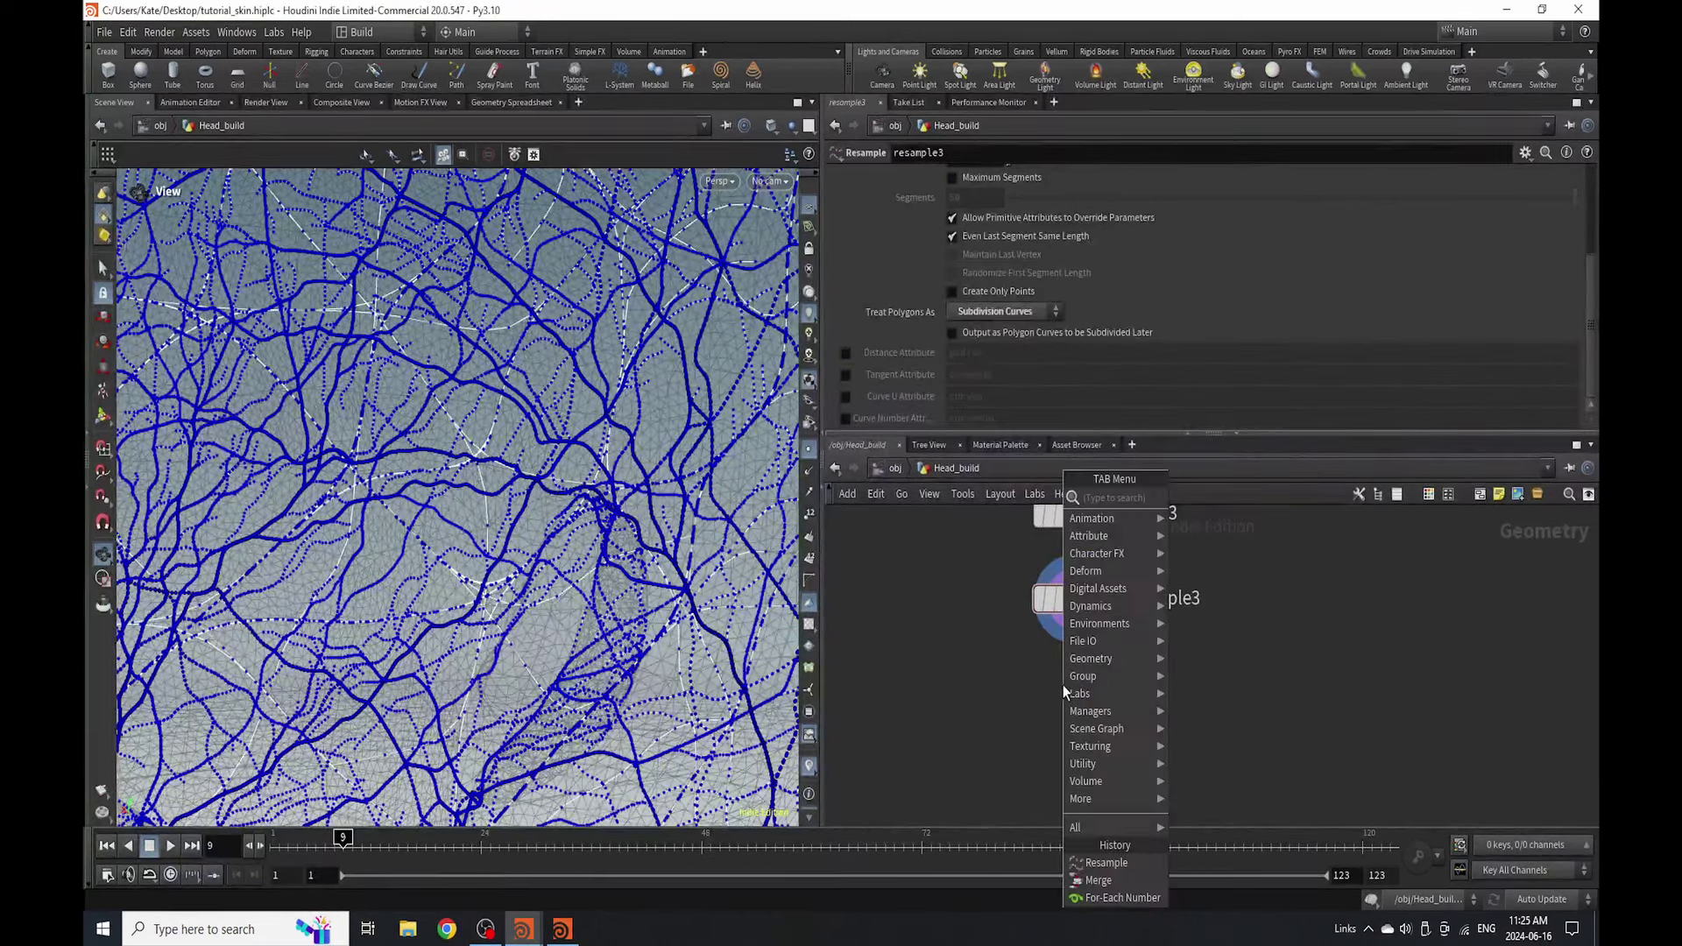
pyautogui.write('sweep')
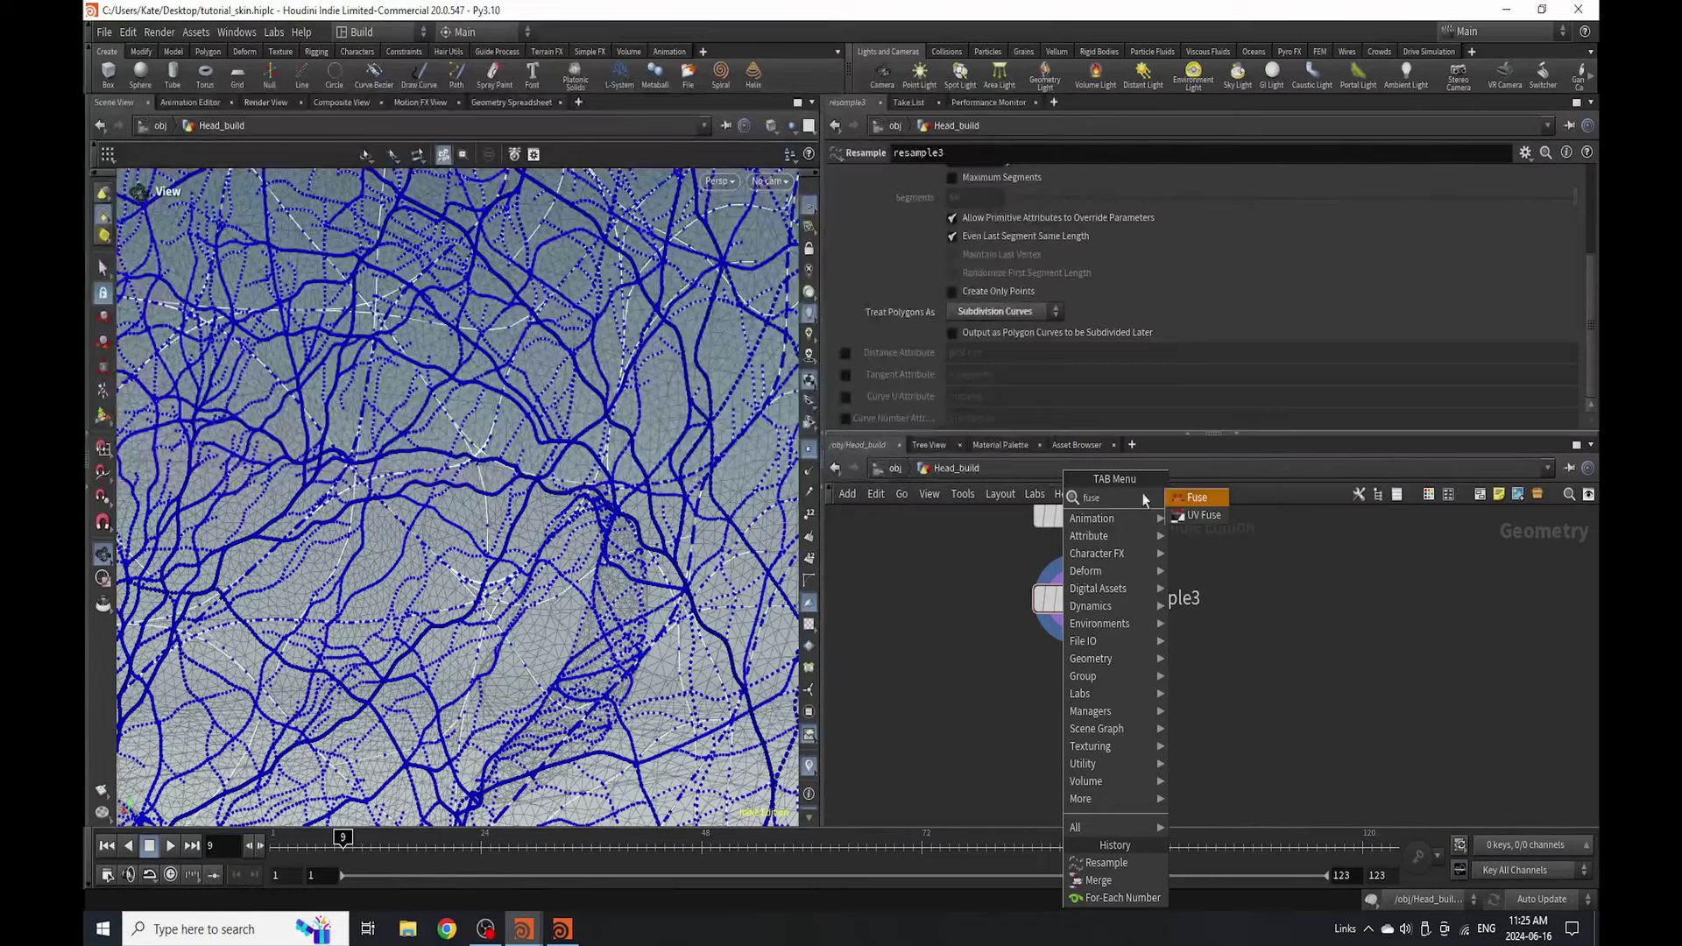
pyautogui.click(1200, 498)
pyautogui.click(1069, 694)
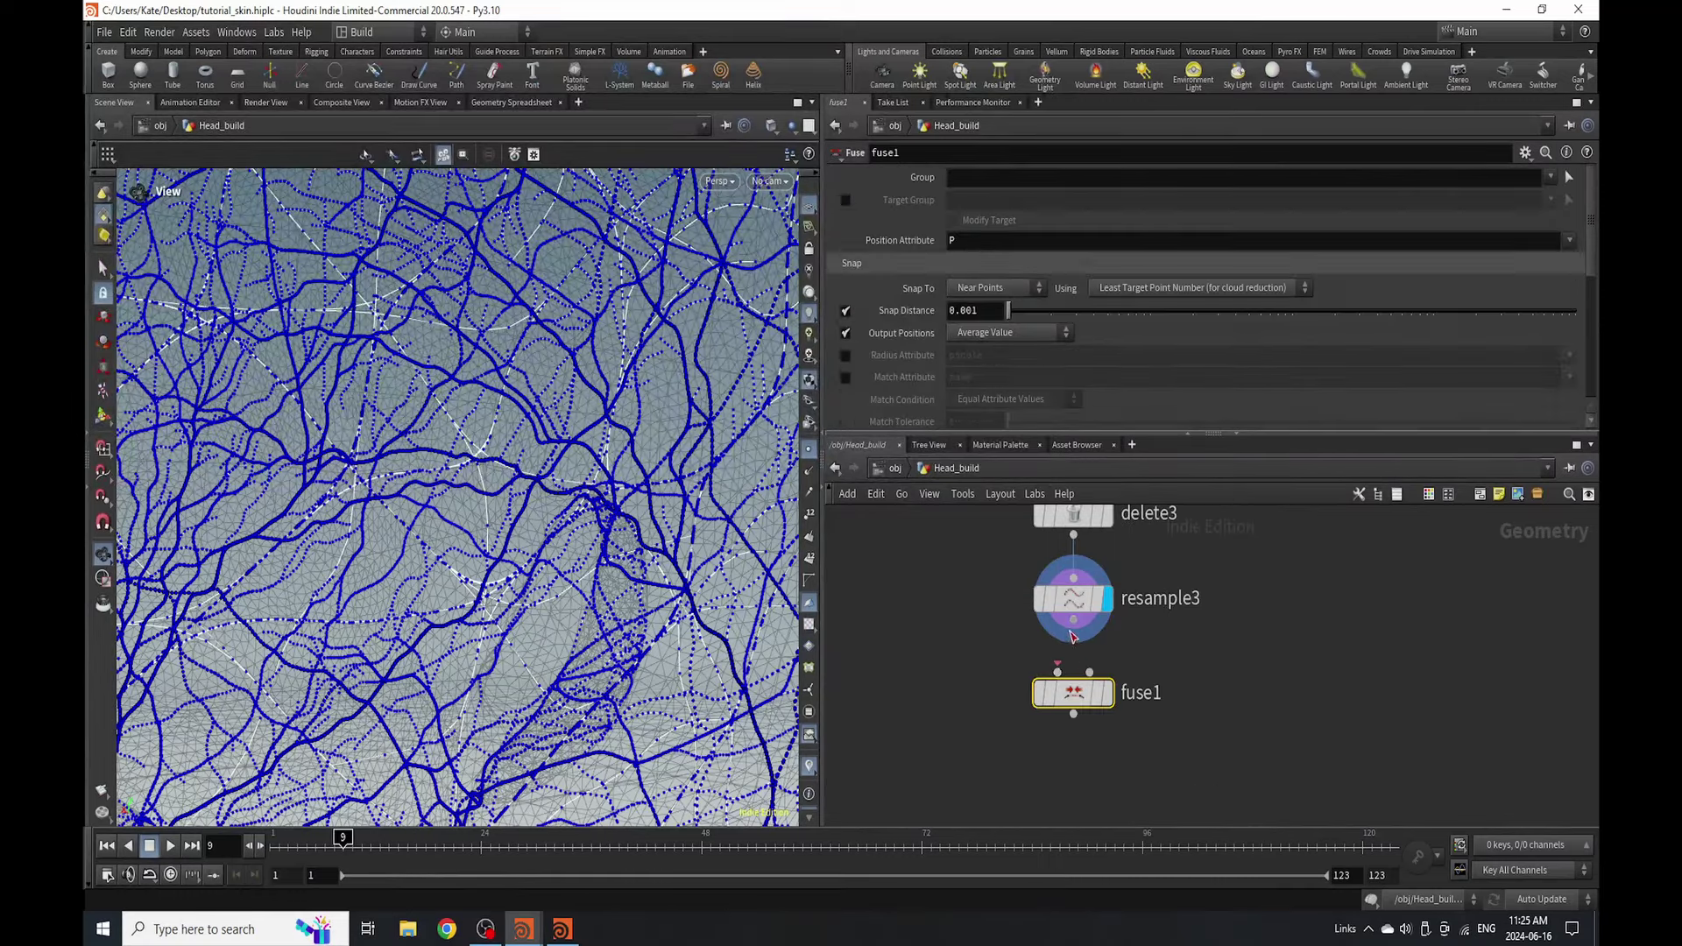
pyautogui.moveTo(1060, 708)
pyautogui.click(1108, 692)
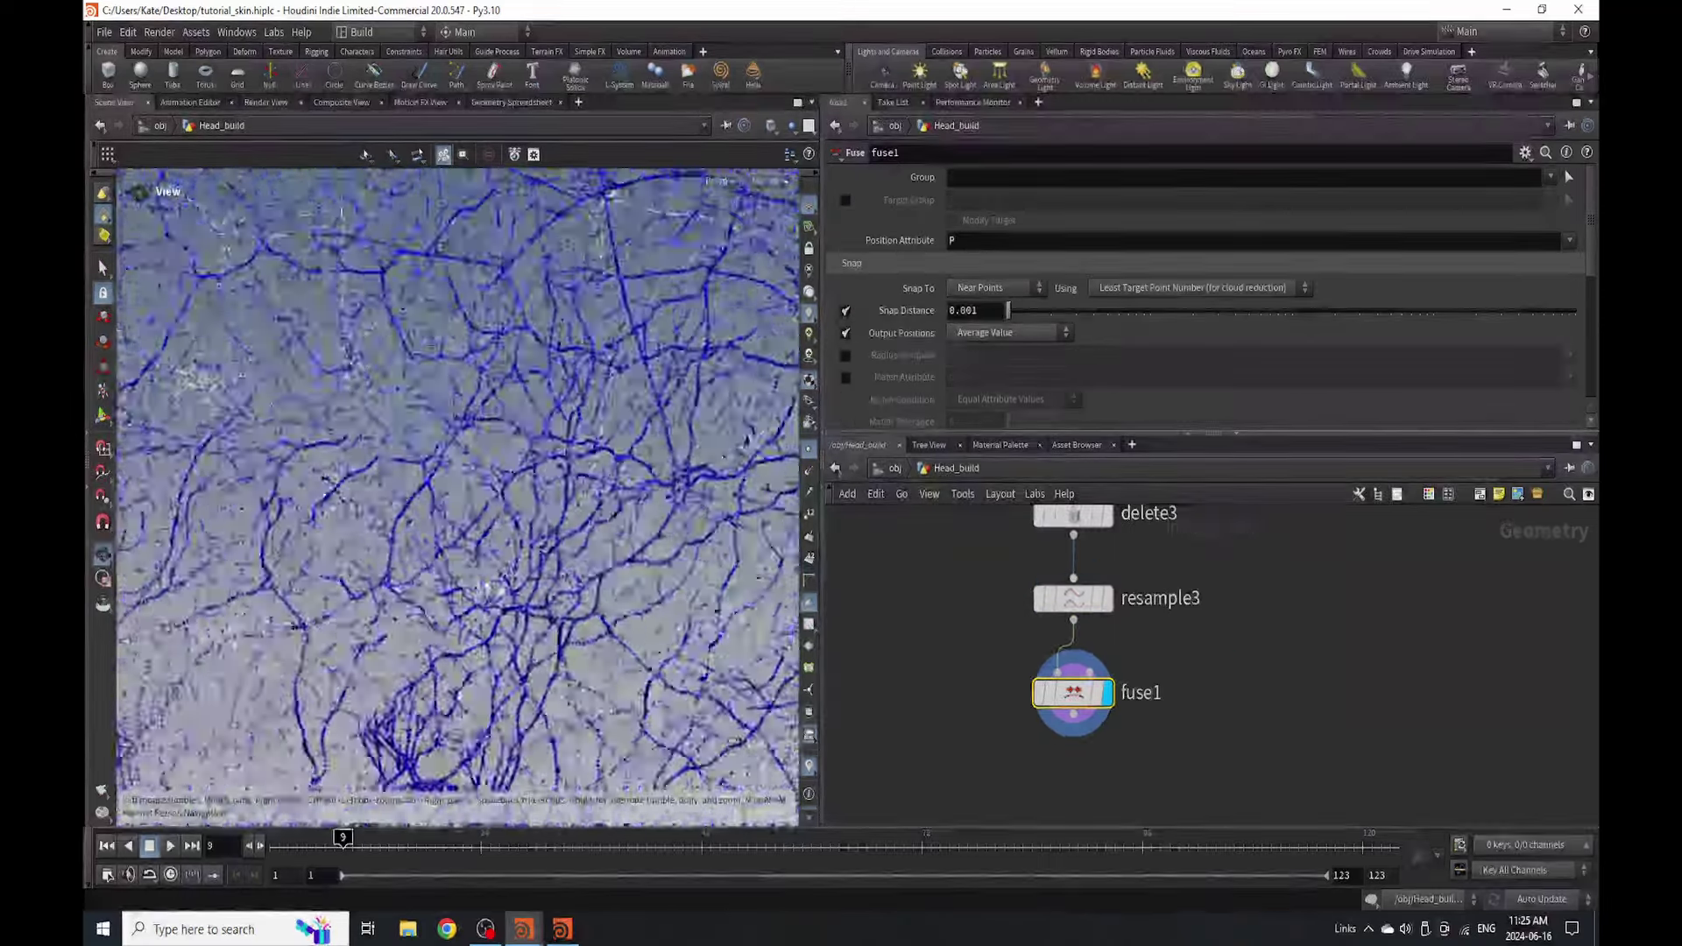
# - Zoom in on fuse1's welded vein curves to inspect them
pyautogui.scroll(5, 574, 500)
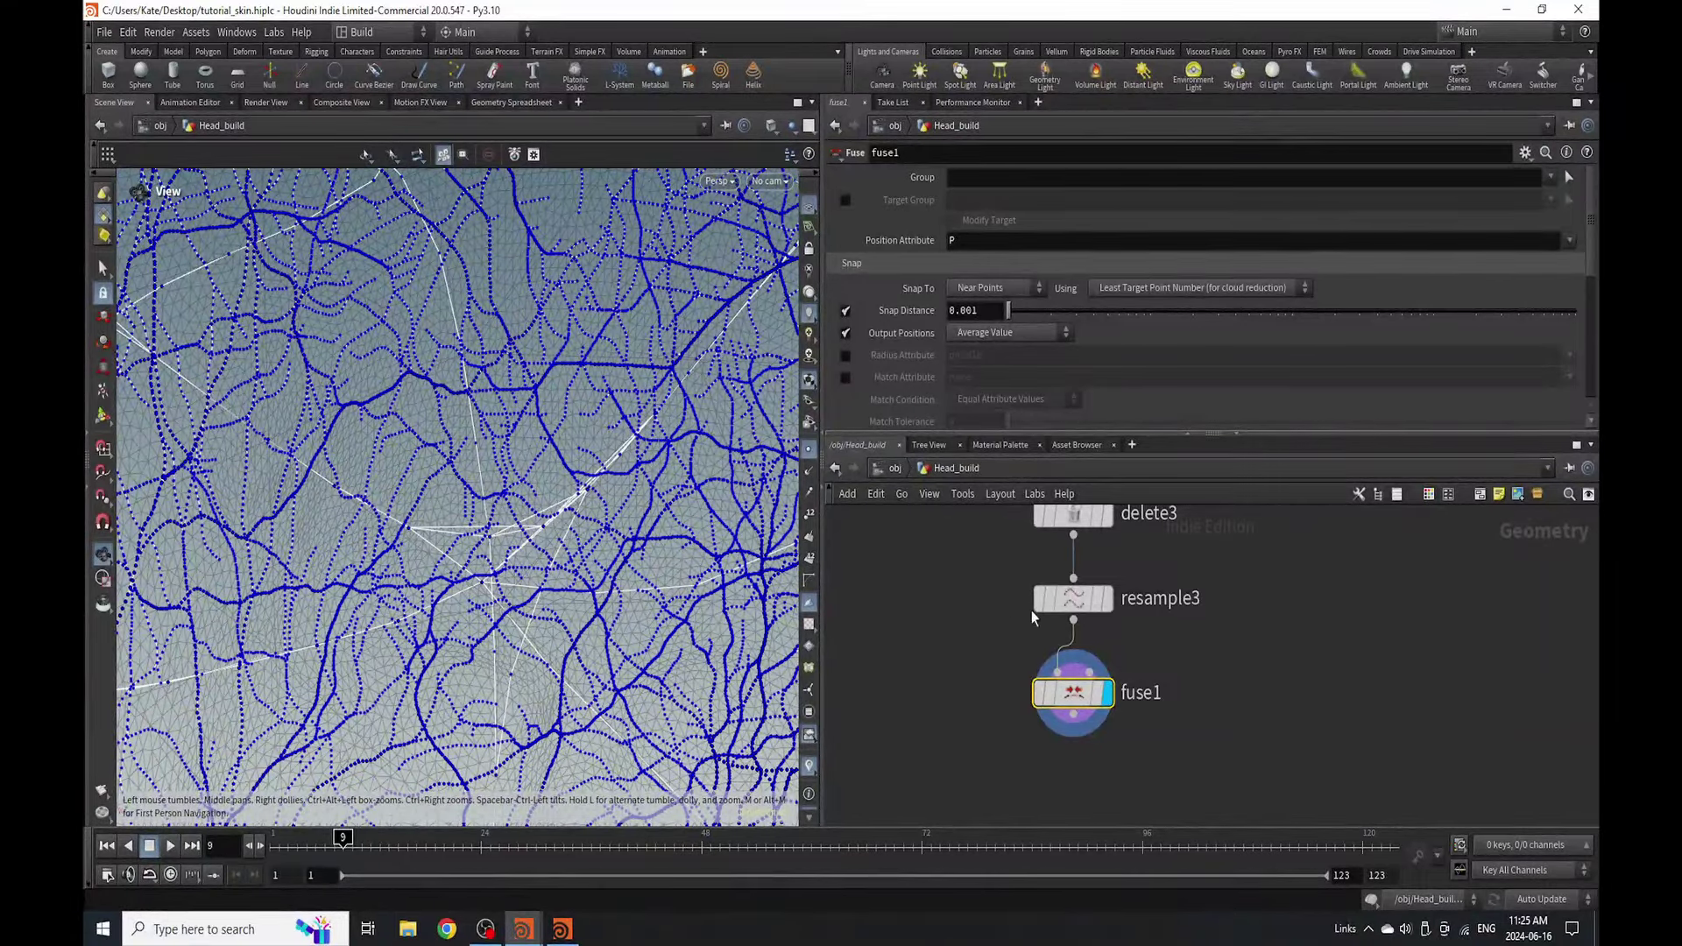
pyautogui.scroll(-2, 1085, 655)
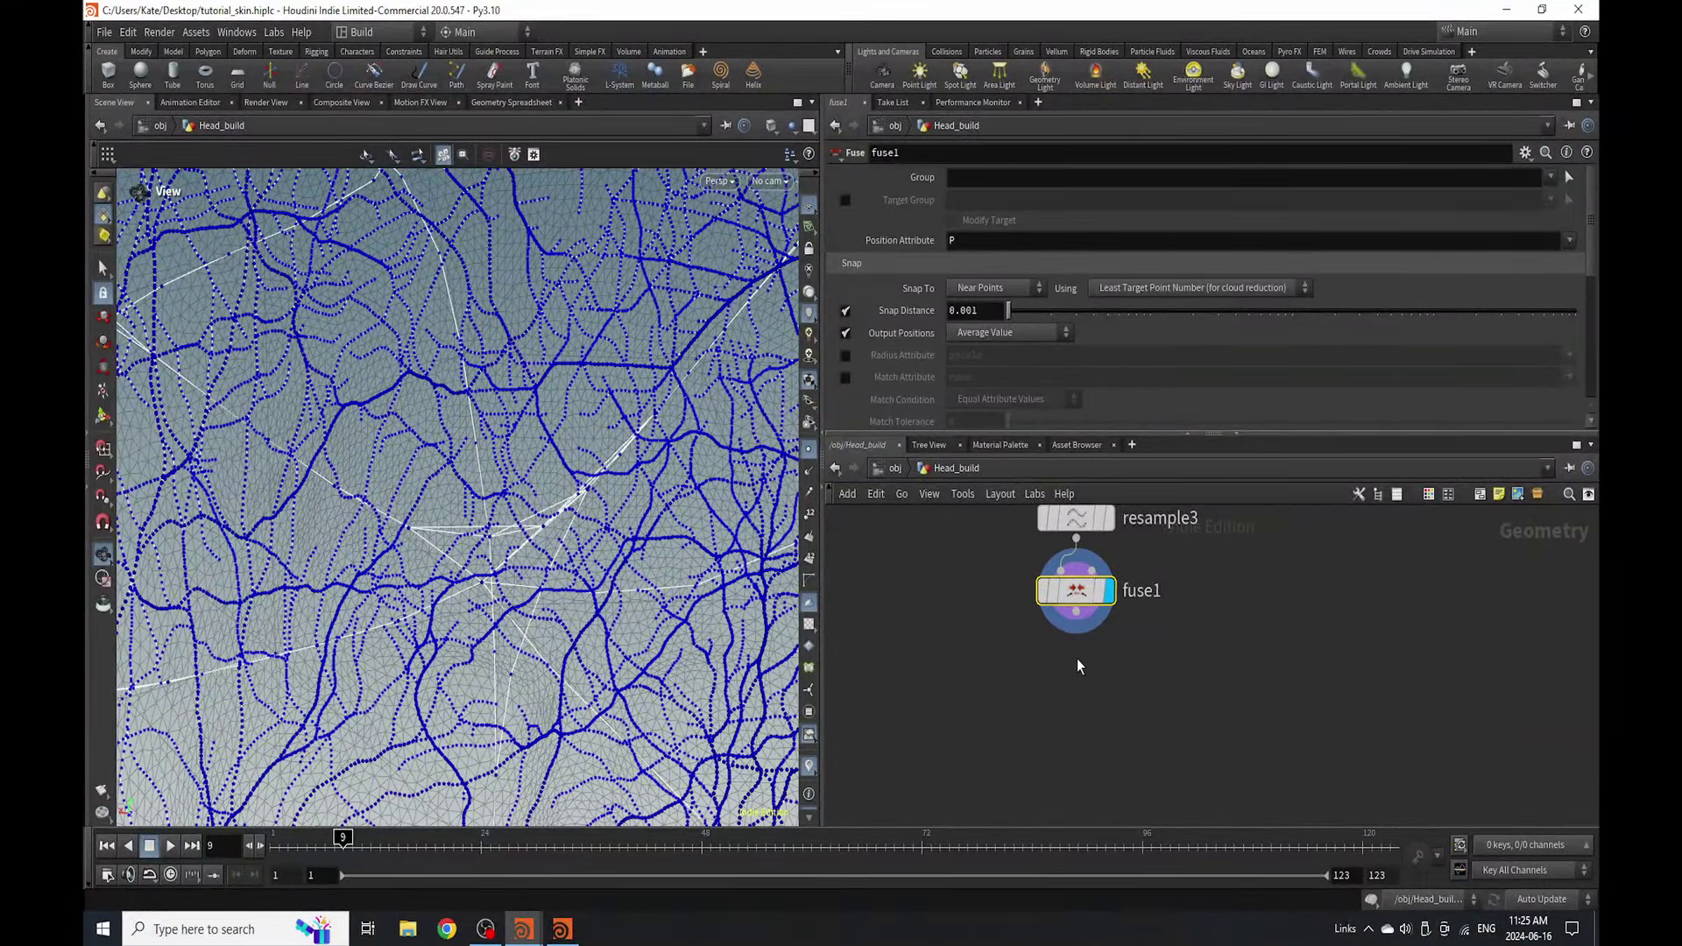
pyautogui.press('Tab')
pyautogui.press('Escape')
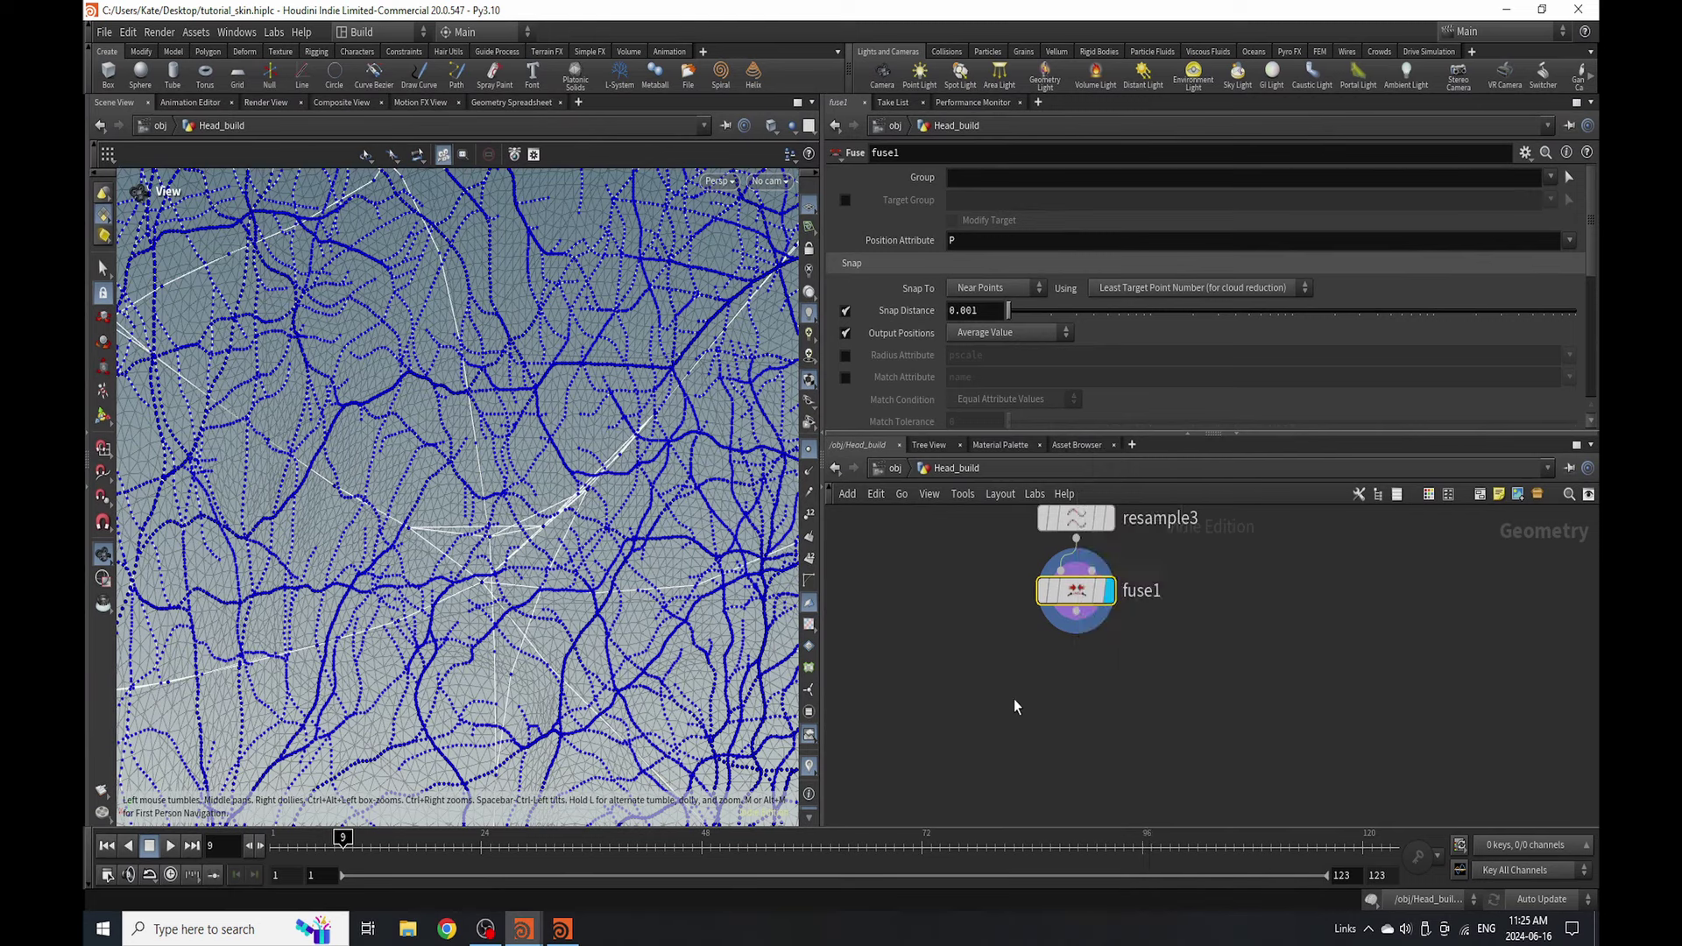
pyautogui.press('Tab')
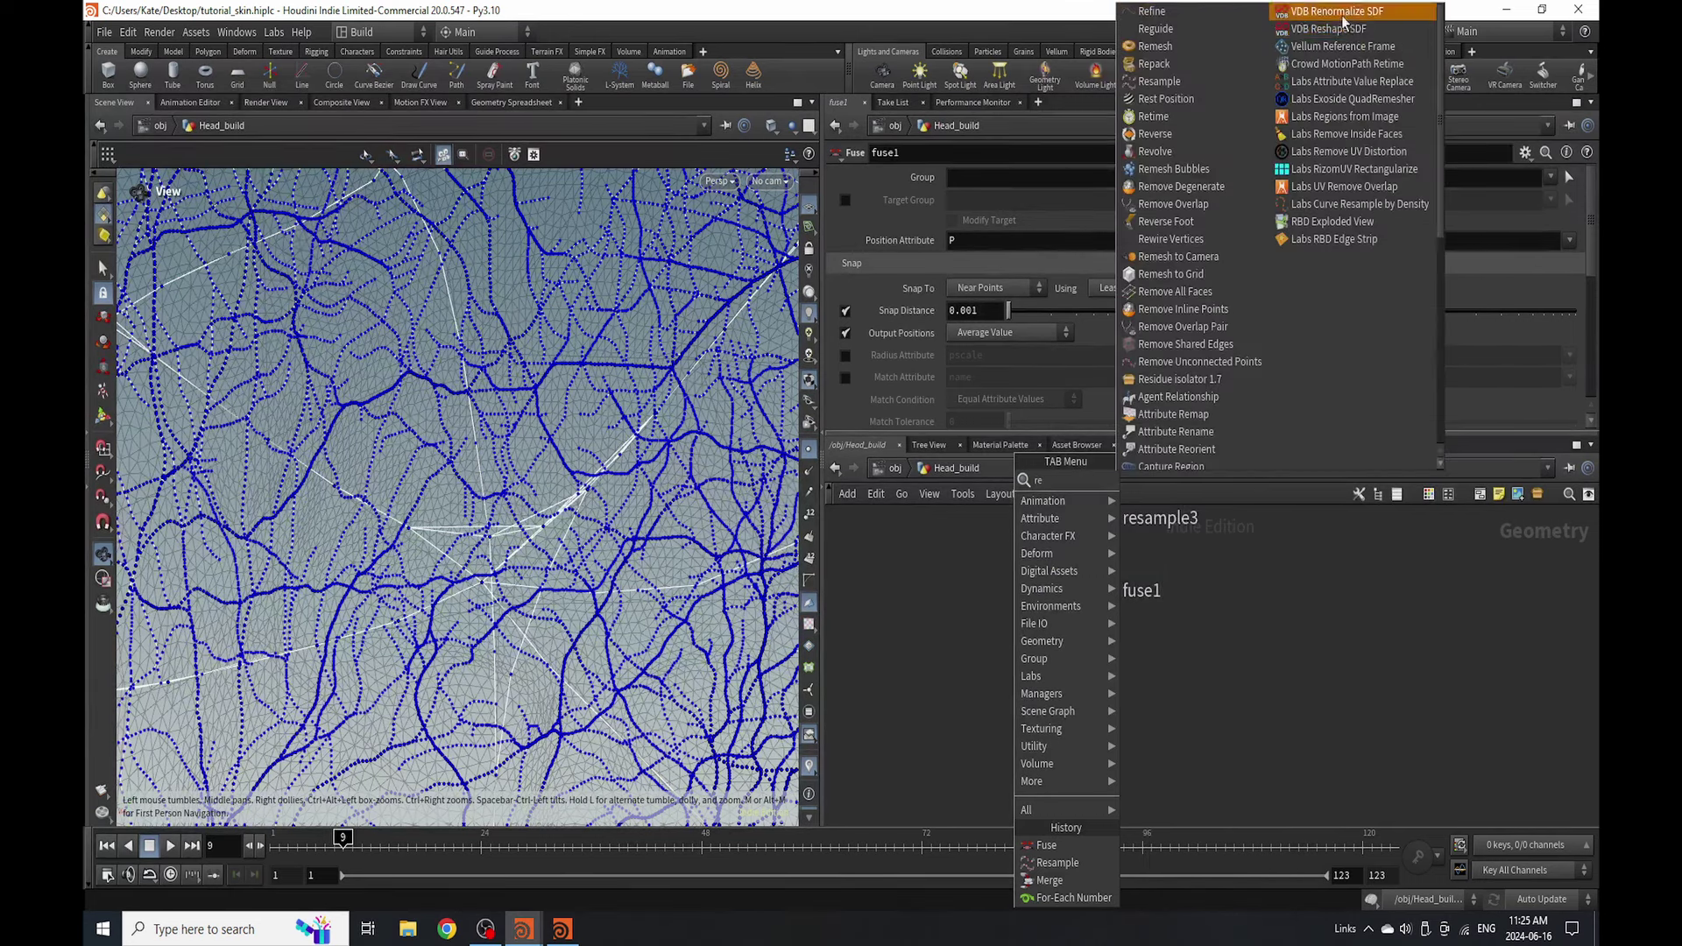
# - Select resample3 and orbit to a close-up left profile of the vein curves
pyautogui.press('Escape')
pyautogui.scroll(2, 1144, 622)
pyautogui.click(1117, 640)
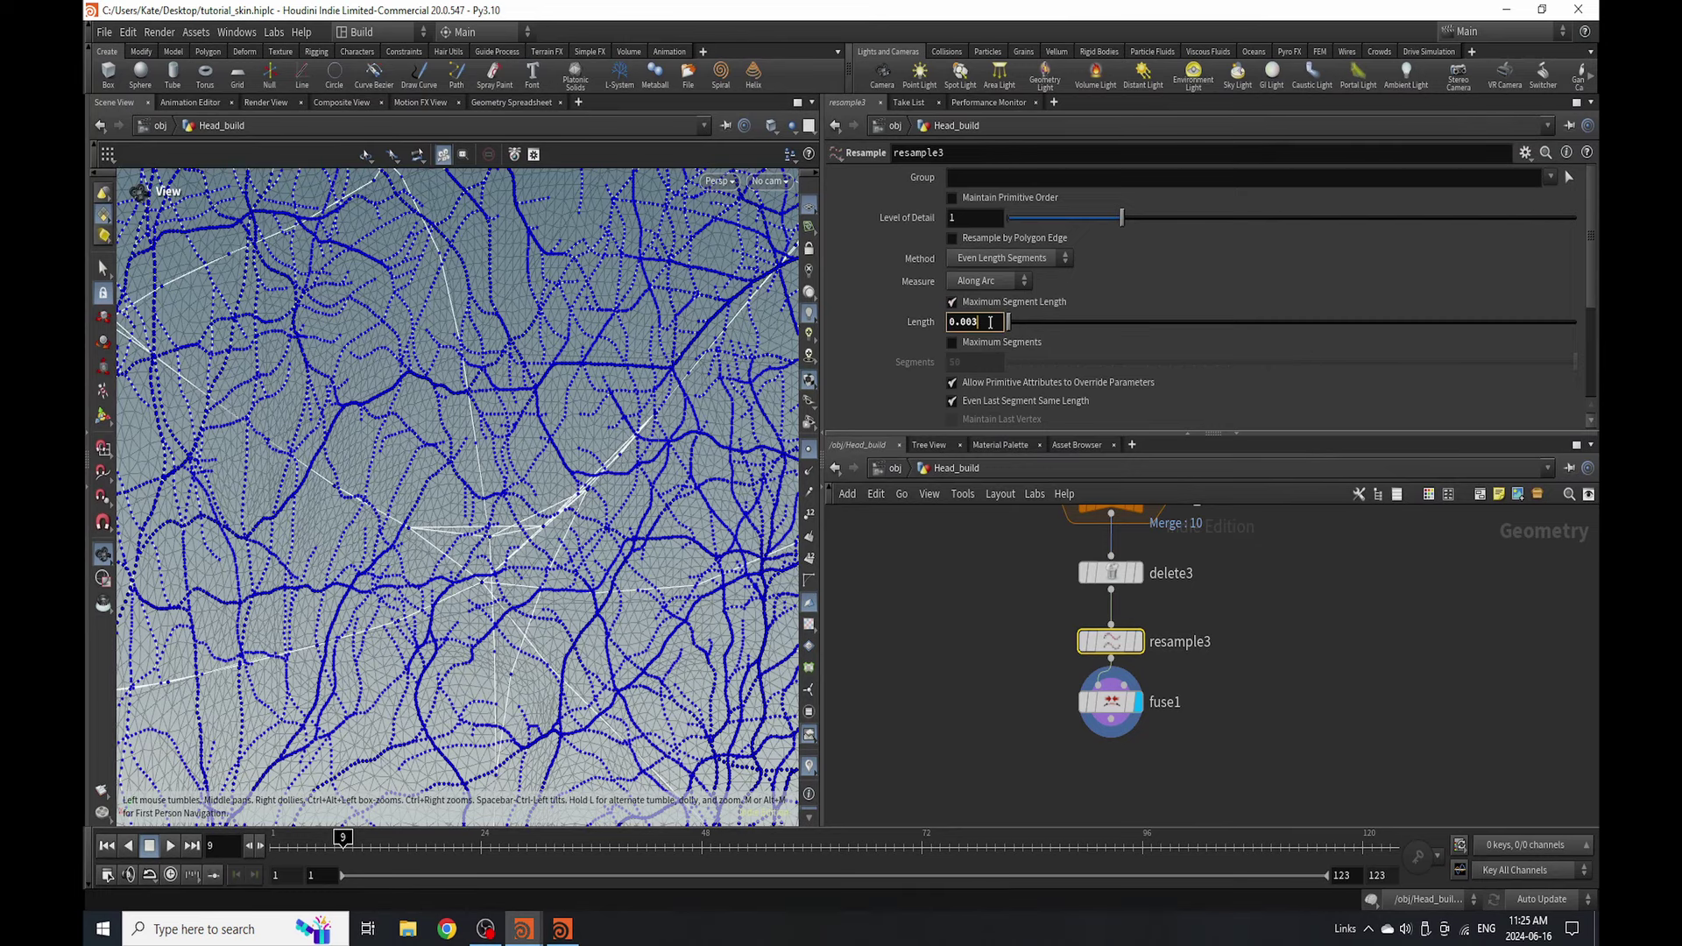
pyautogui.press('Return')
pyautogui.scroll(-10, 570, 470)
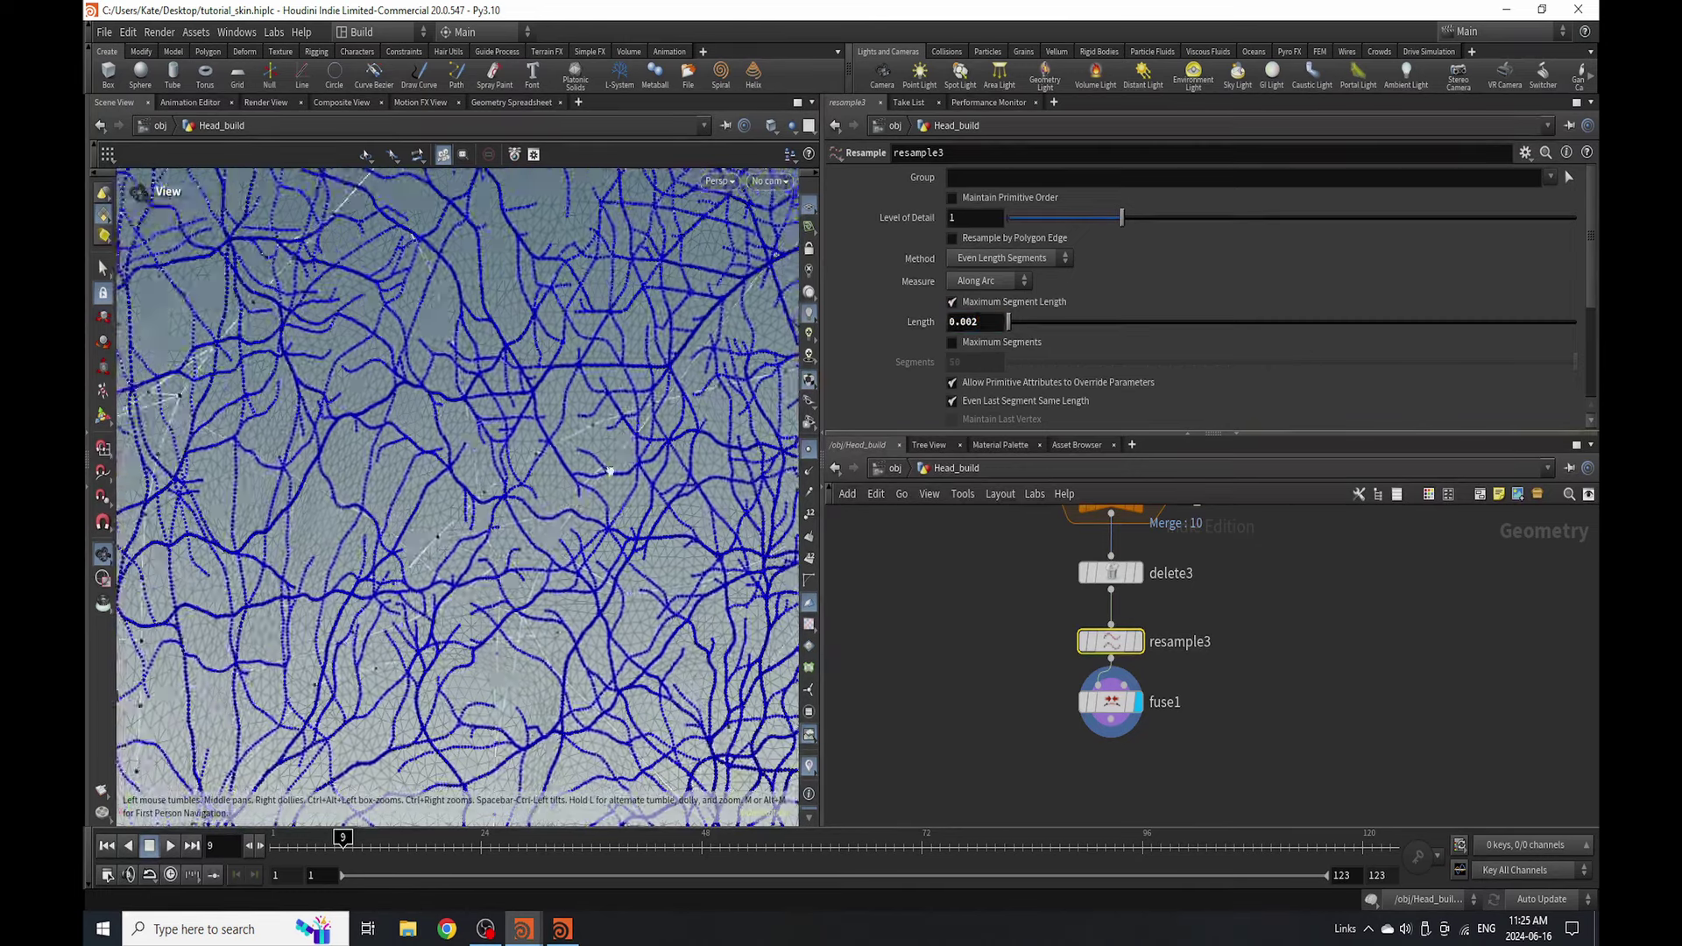
pyautogui.scroll(-5, 570, 470)
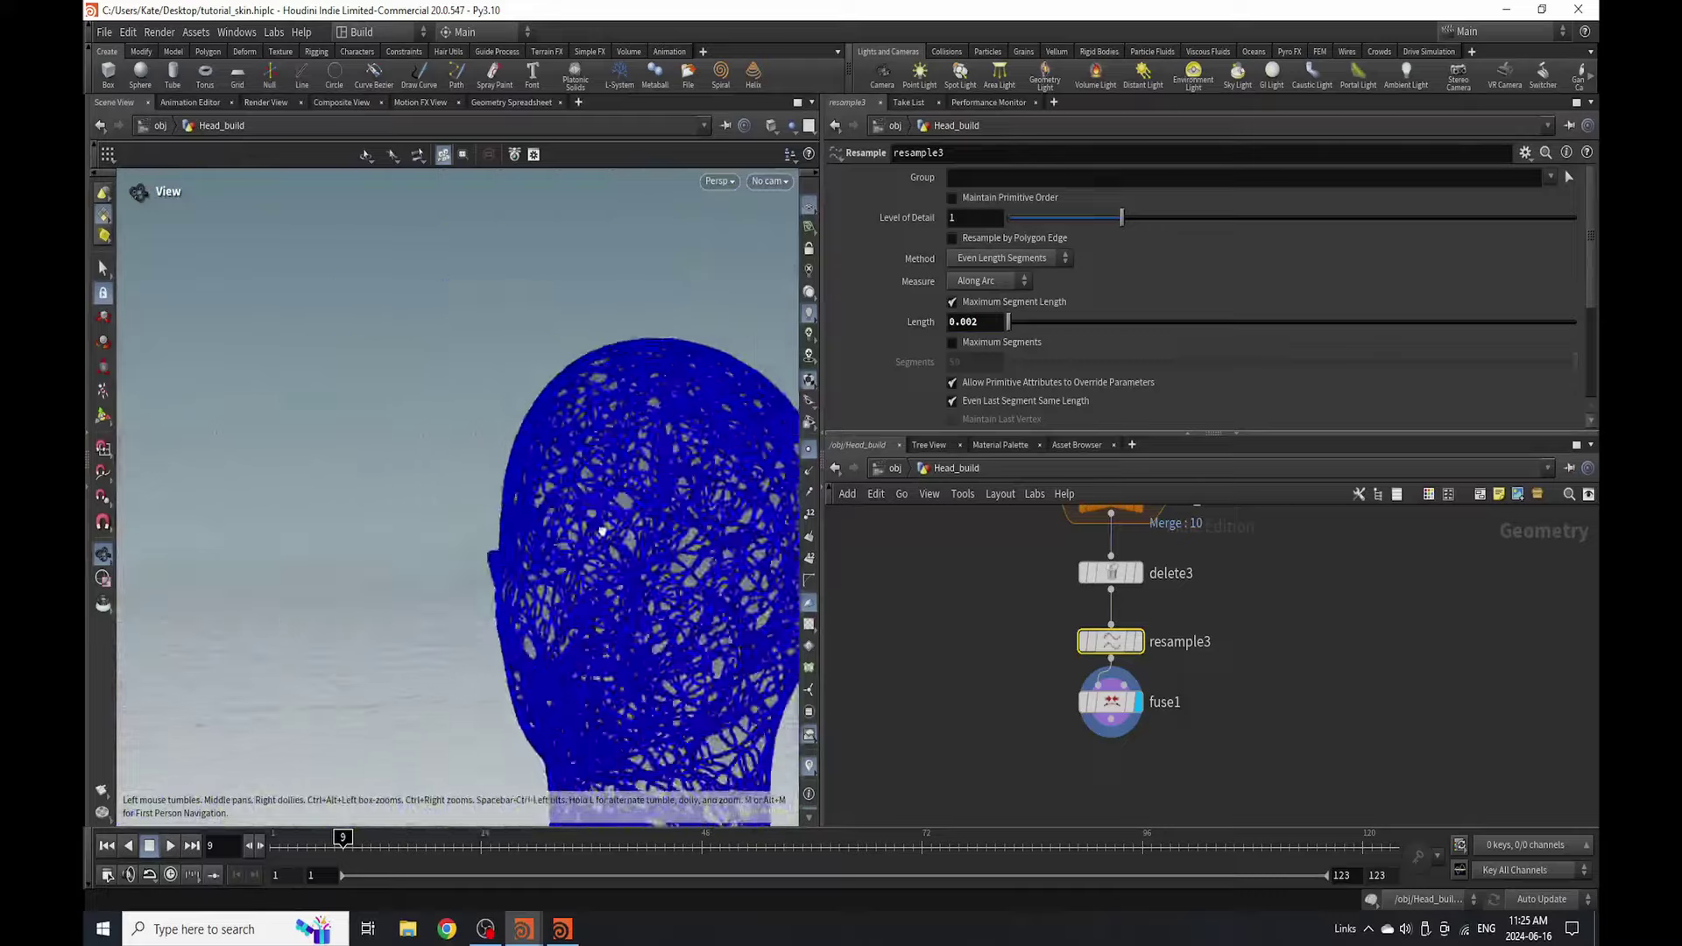
pyautogui.moveTo(561, 465); pyautogui.dragTo(532, 436)
pyautogui.scroll(10, 619, 394)
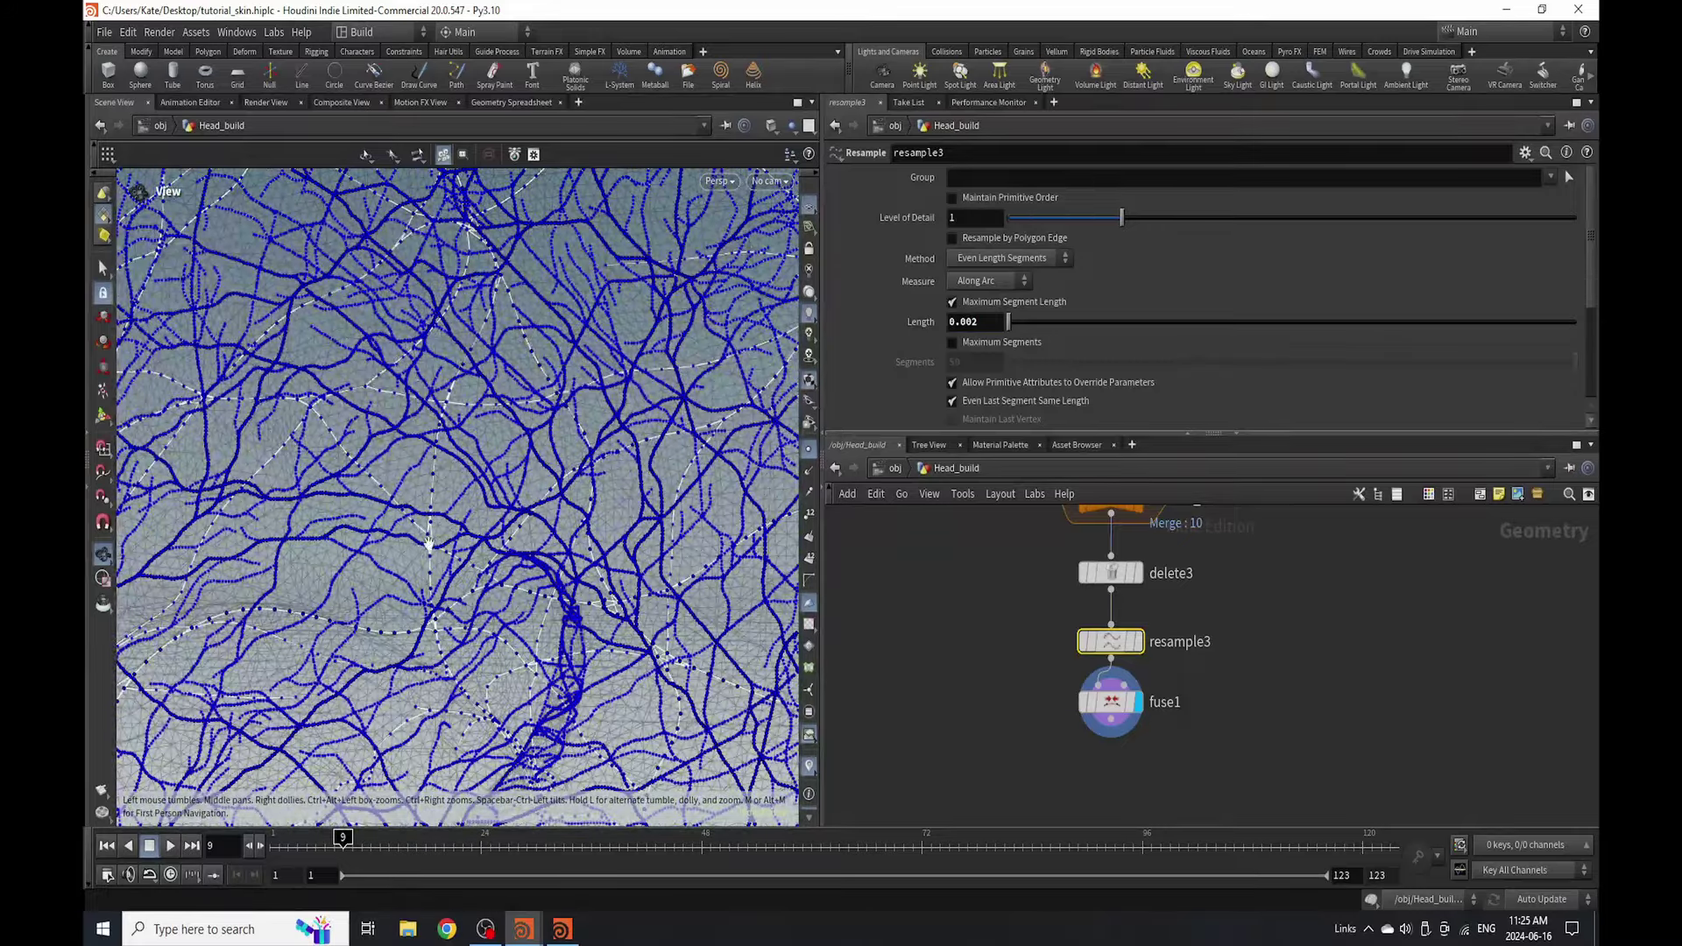
pyautogui.moveTo(432, 543); pyautogui.dragTo(566, 476)
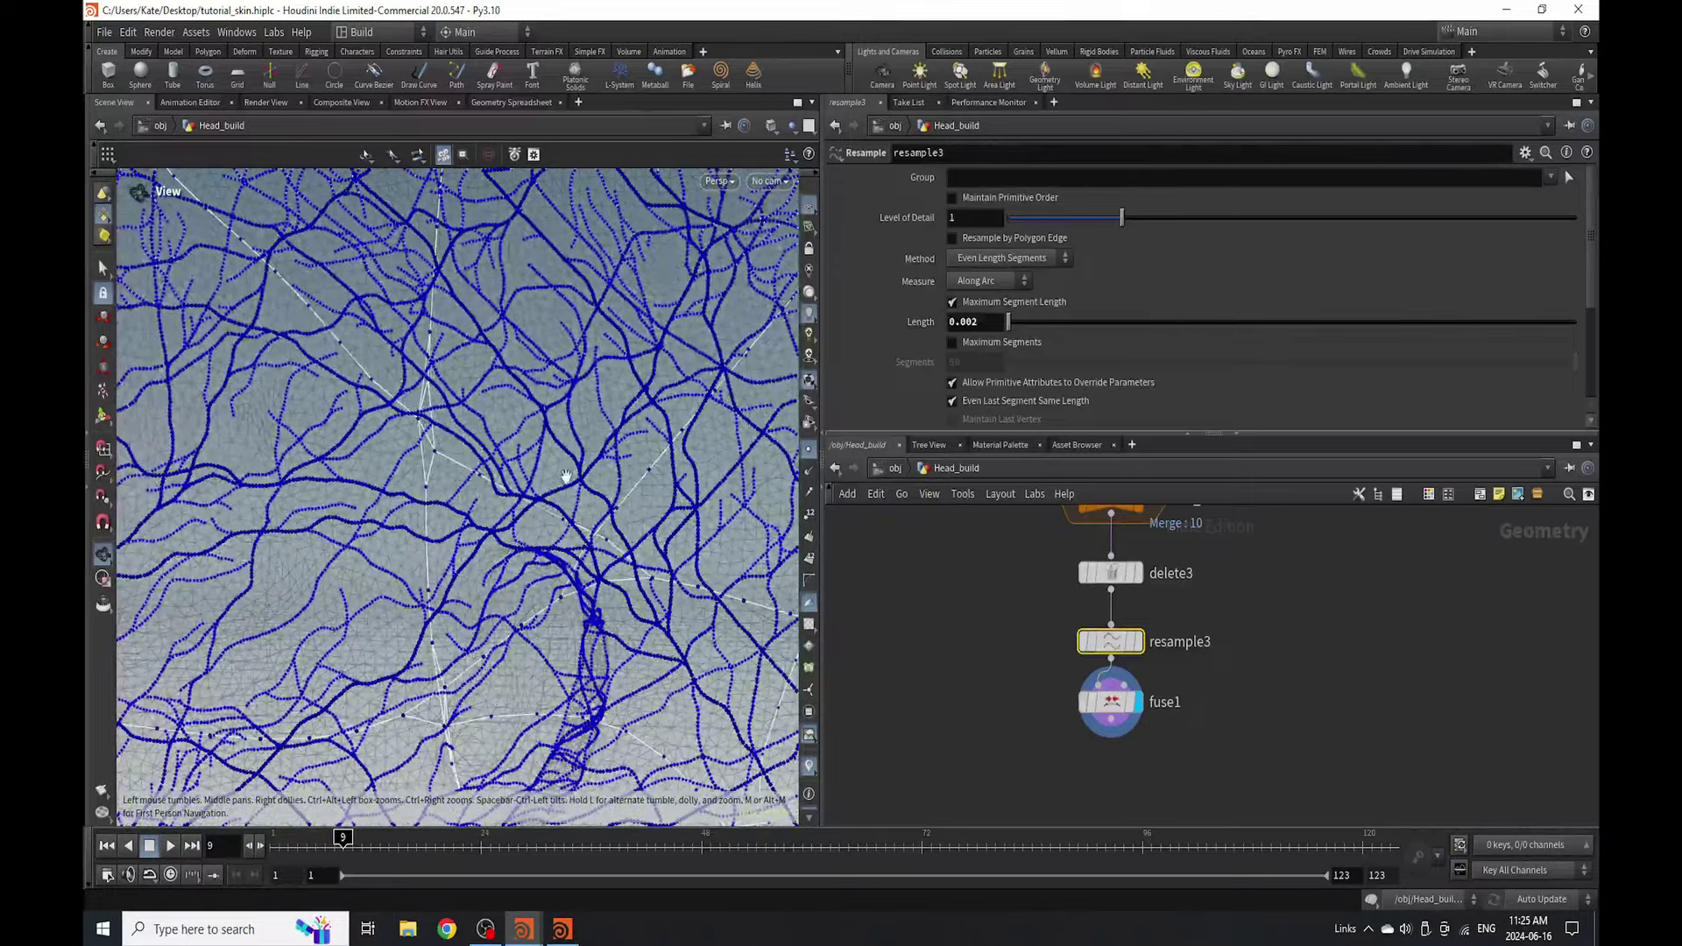
# - Change resample3's segment length from 0.002 to 0.001
pyautogui.click(975, 324)
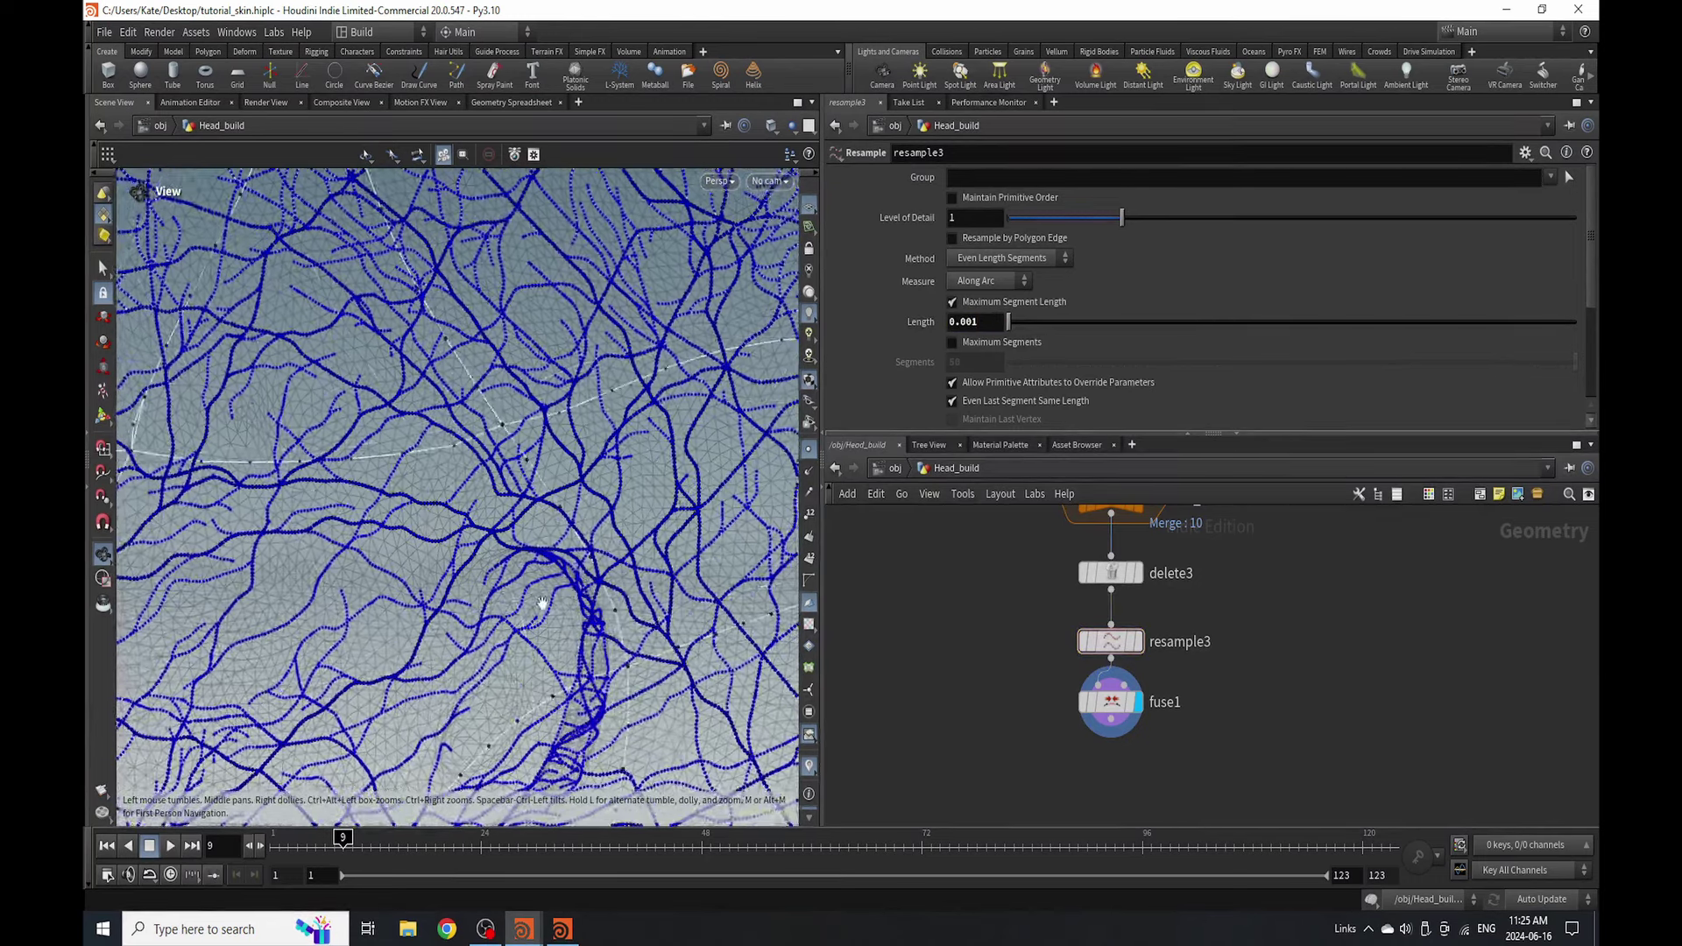
pyautogui.press('h')
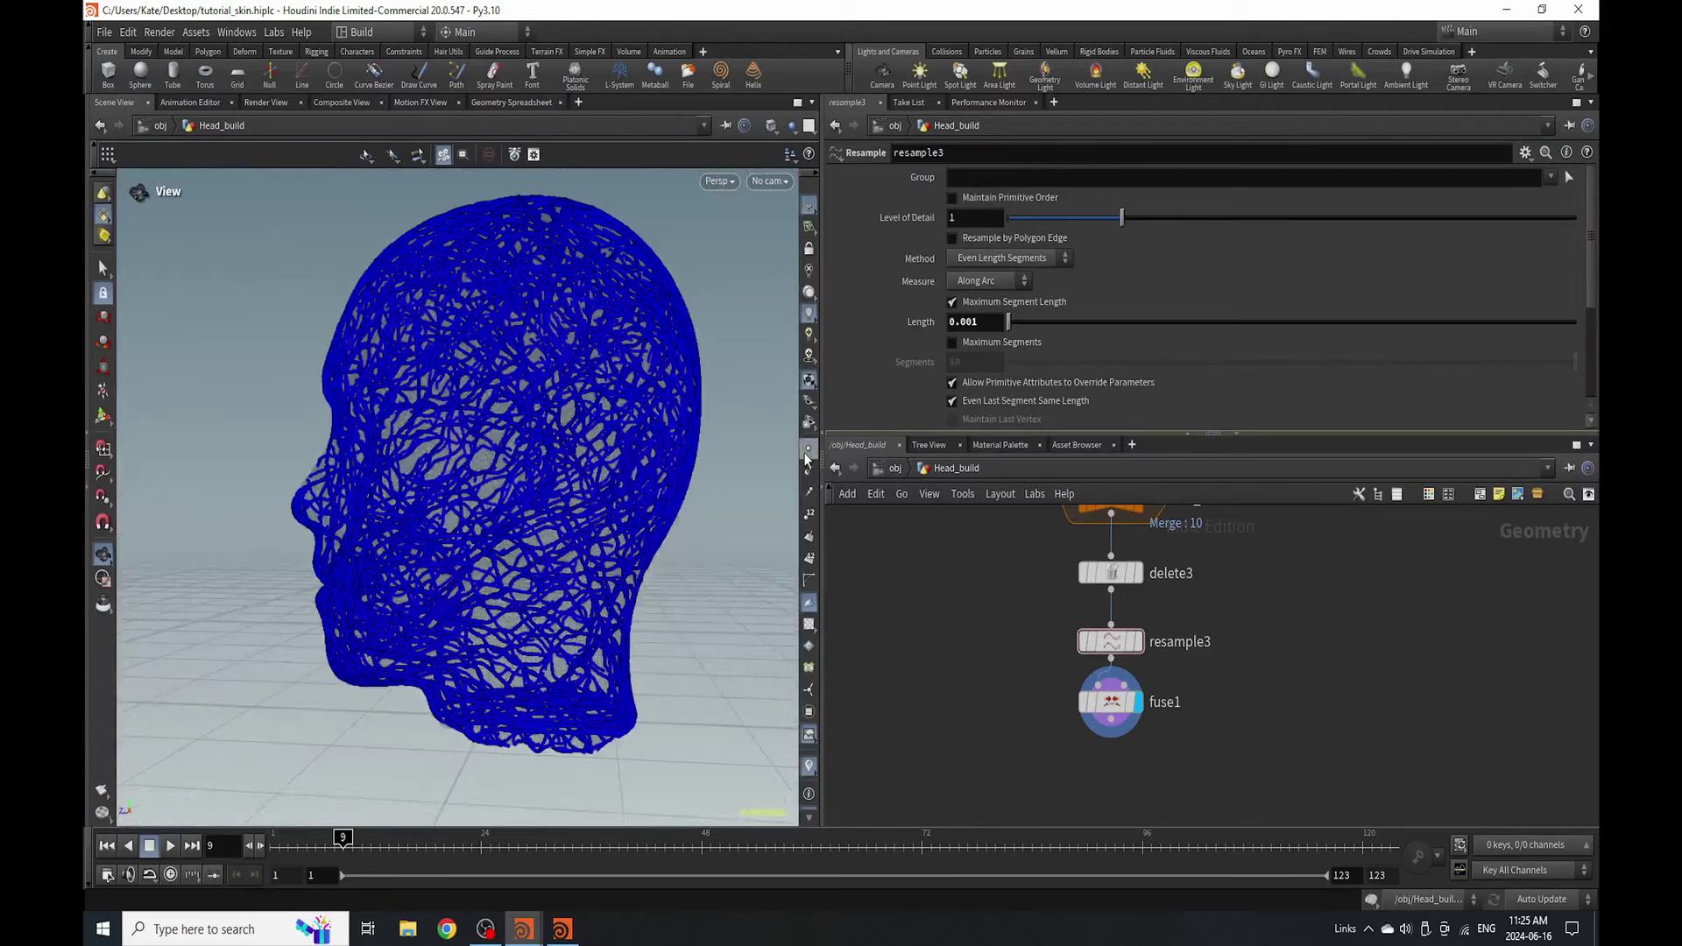
pyautogui.press('Tab')
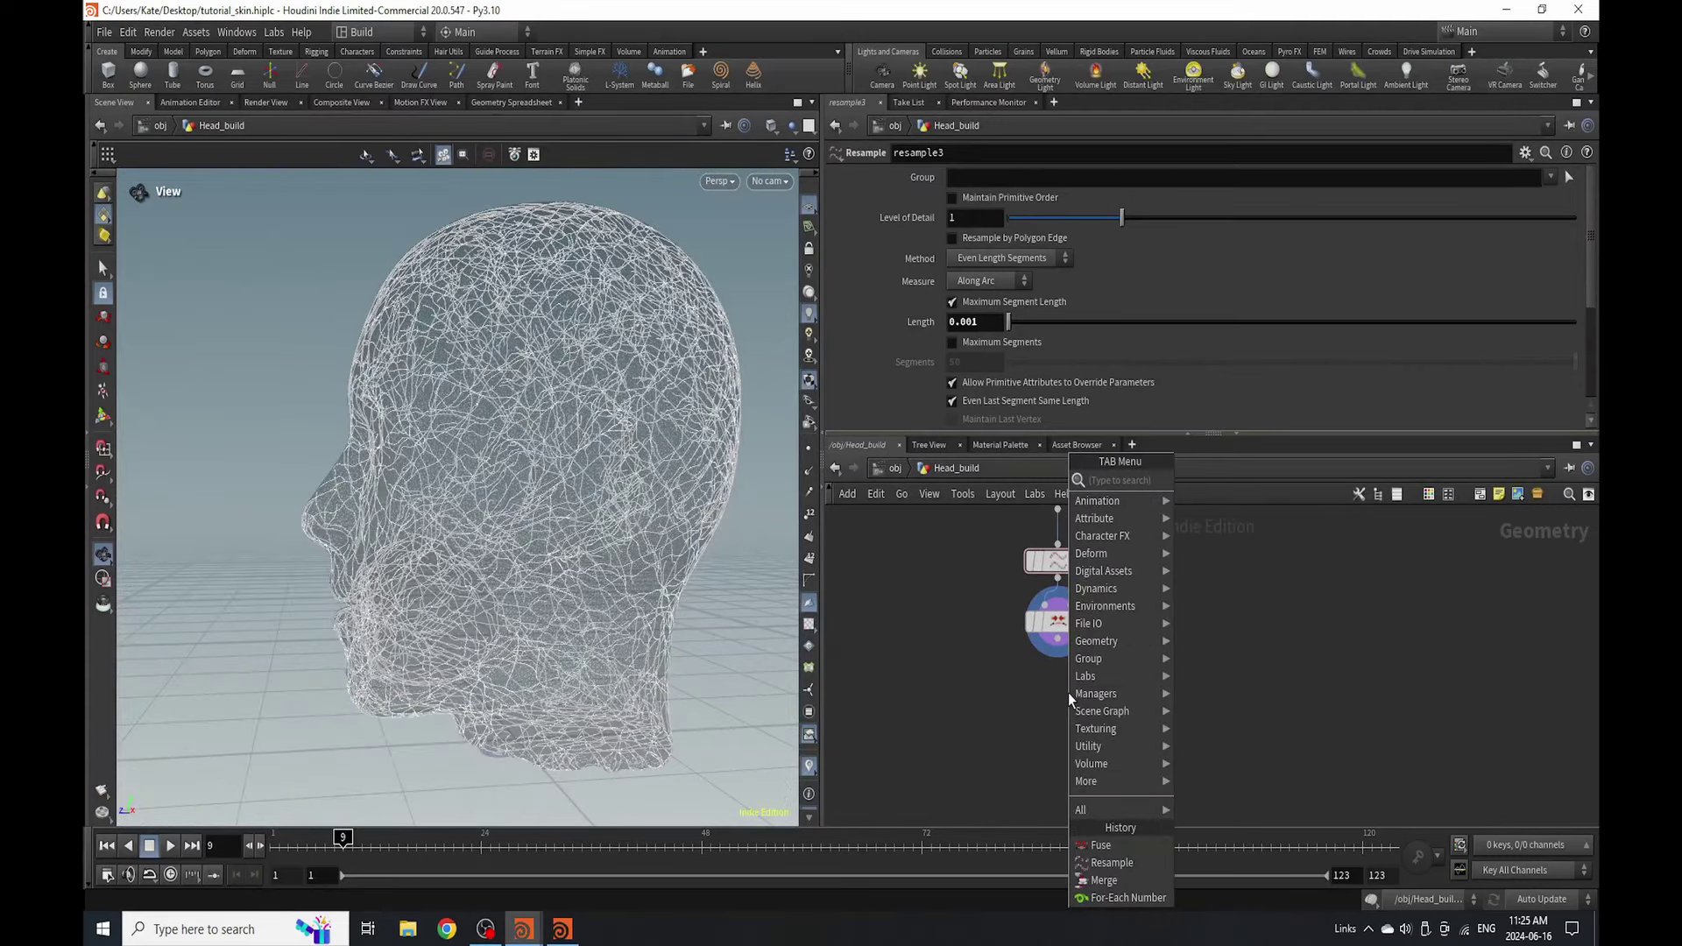
# - Add a Sweep below fuse1 producing Round Tube shapes with a 0.002 radius
pyautogui.write('swee')
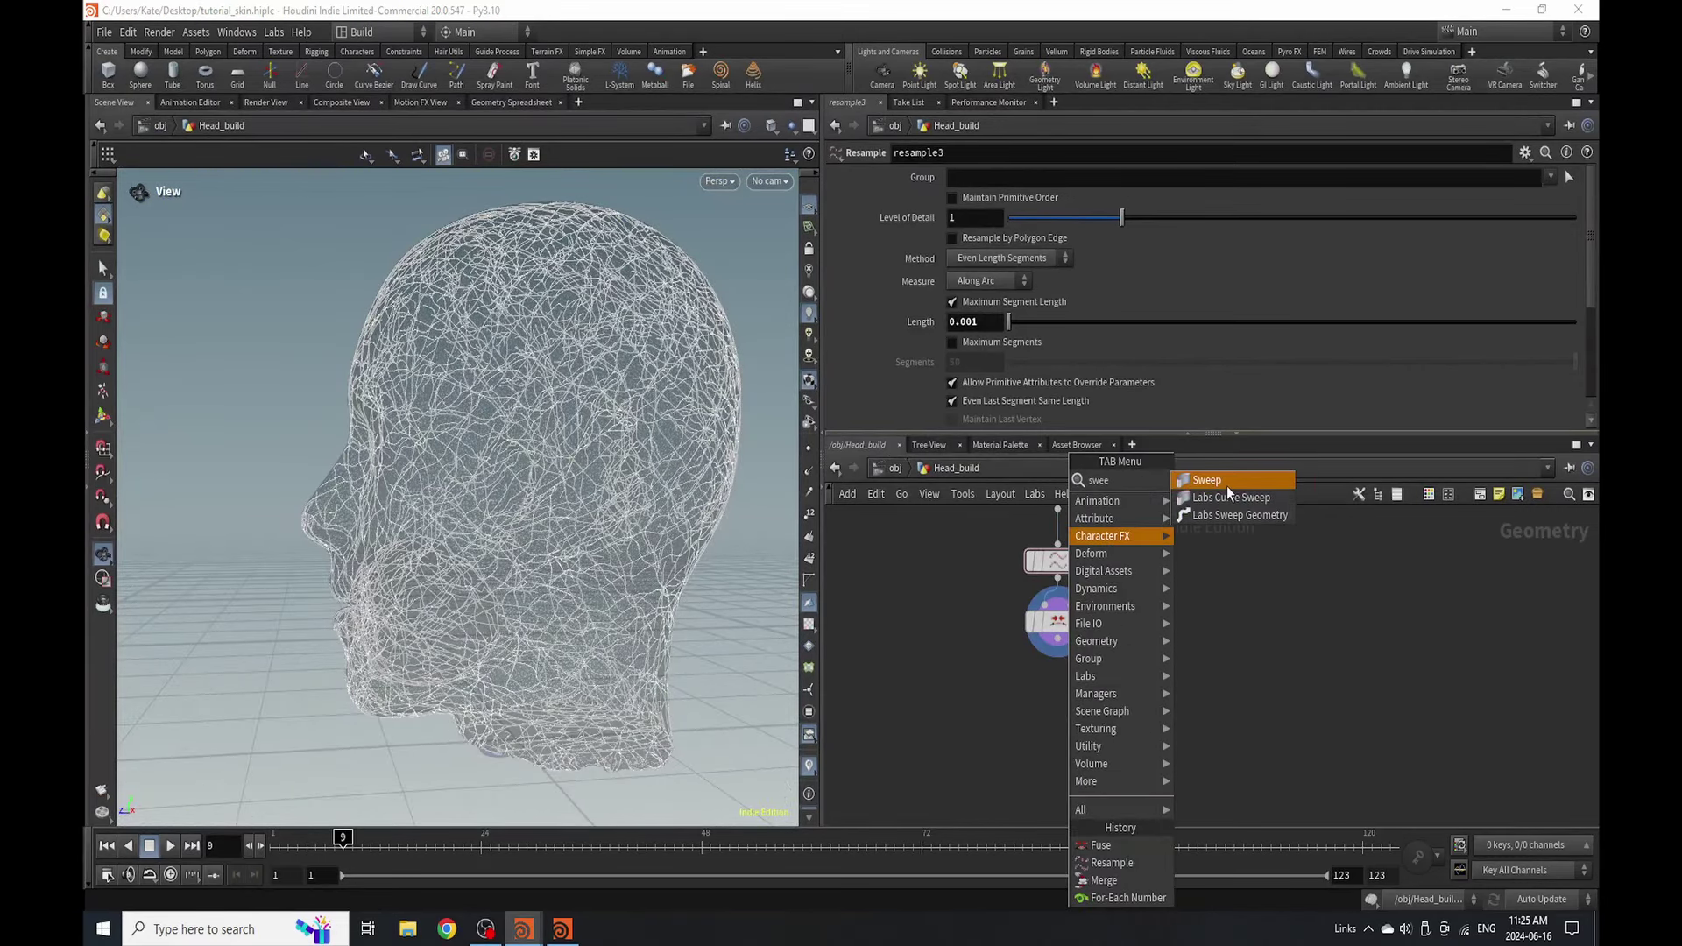
pyautogui.click(1226, 480)
pyautogui.click(1029, 725)
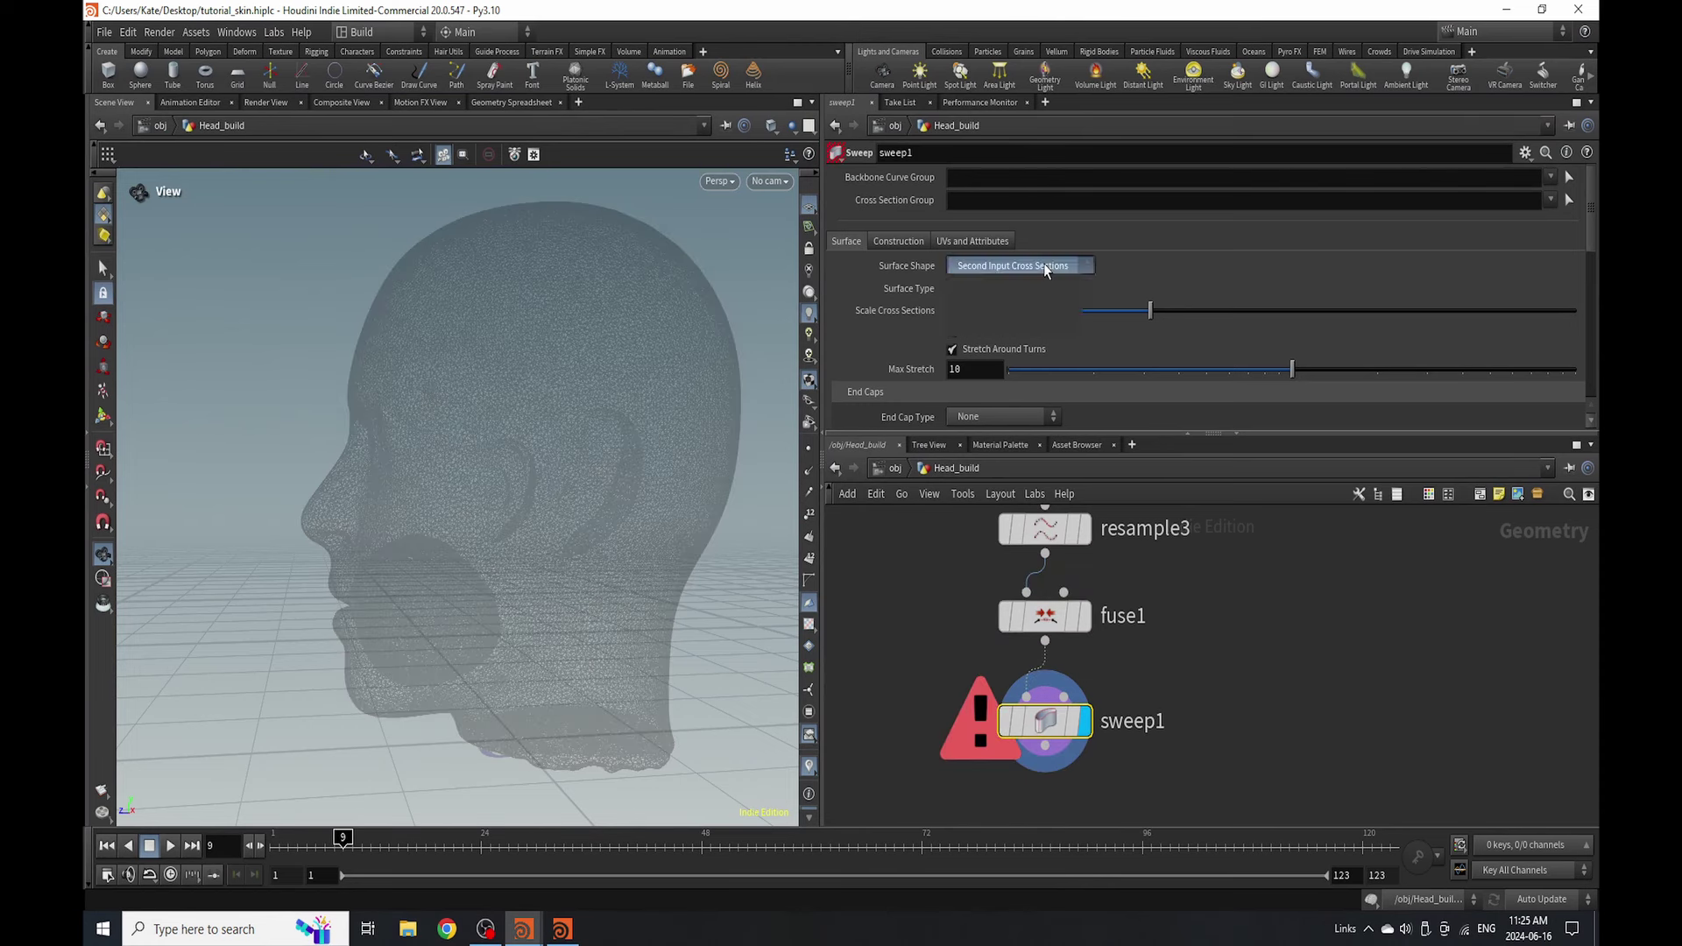
pyautogui.click(1044, 263)
pyautogui.click(1035, 299)
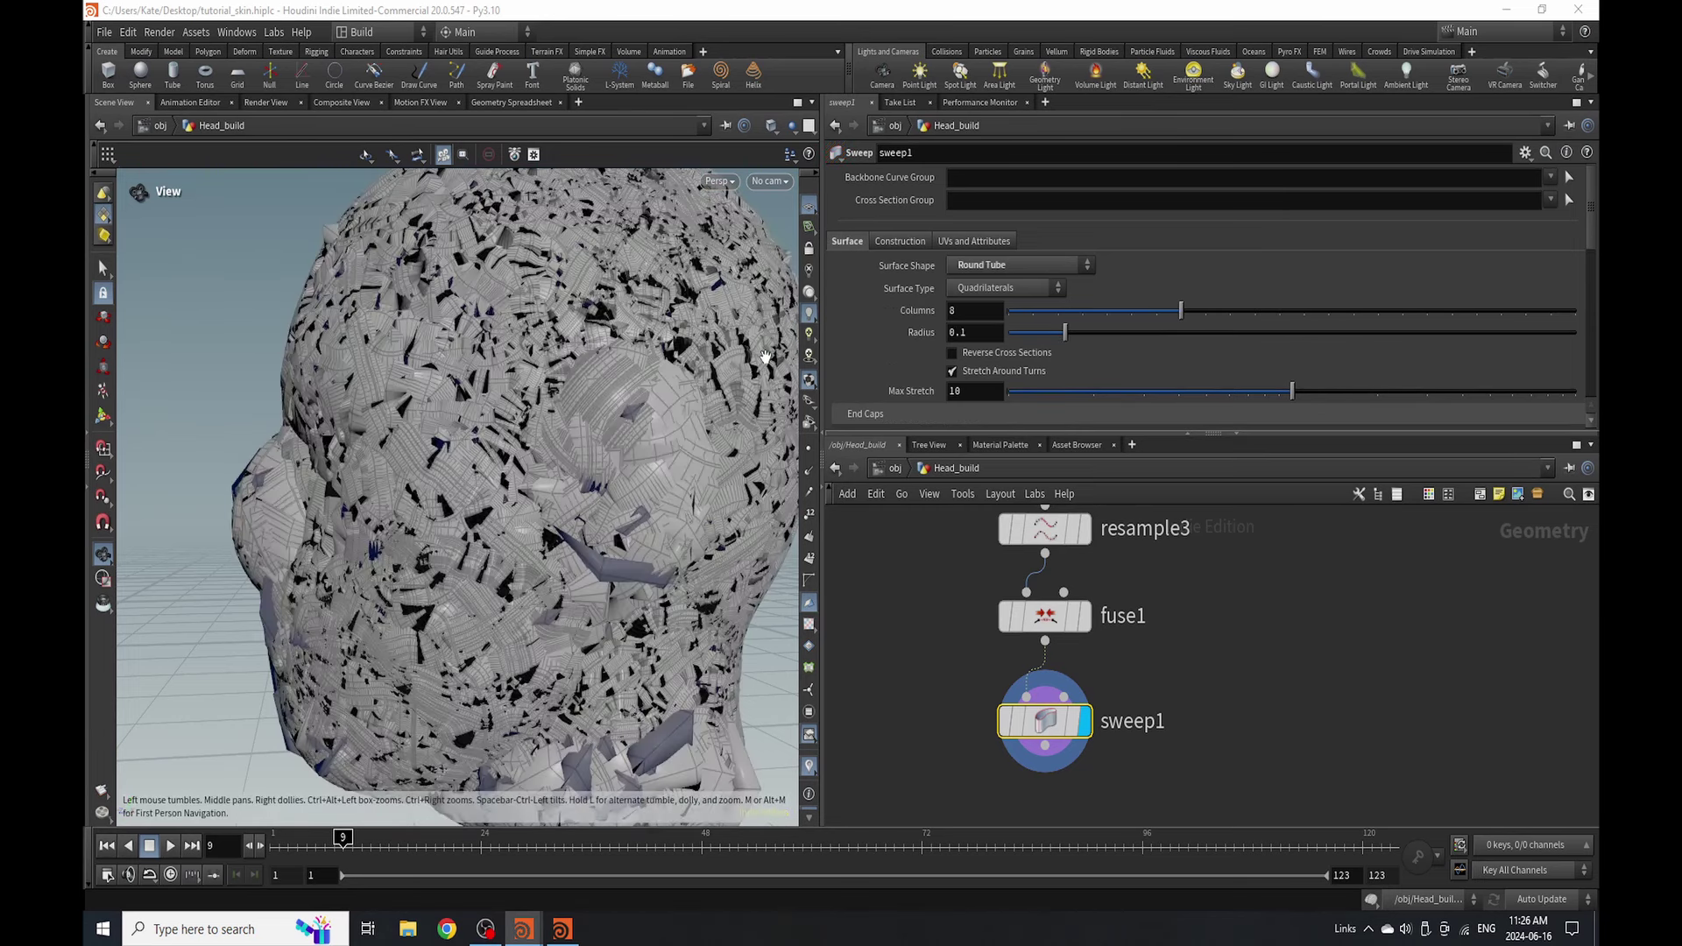
pyautogui.click(980, 334)
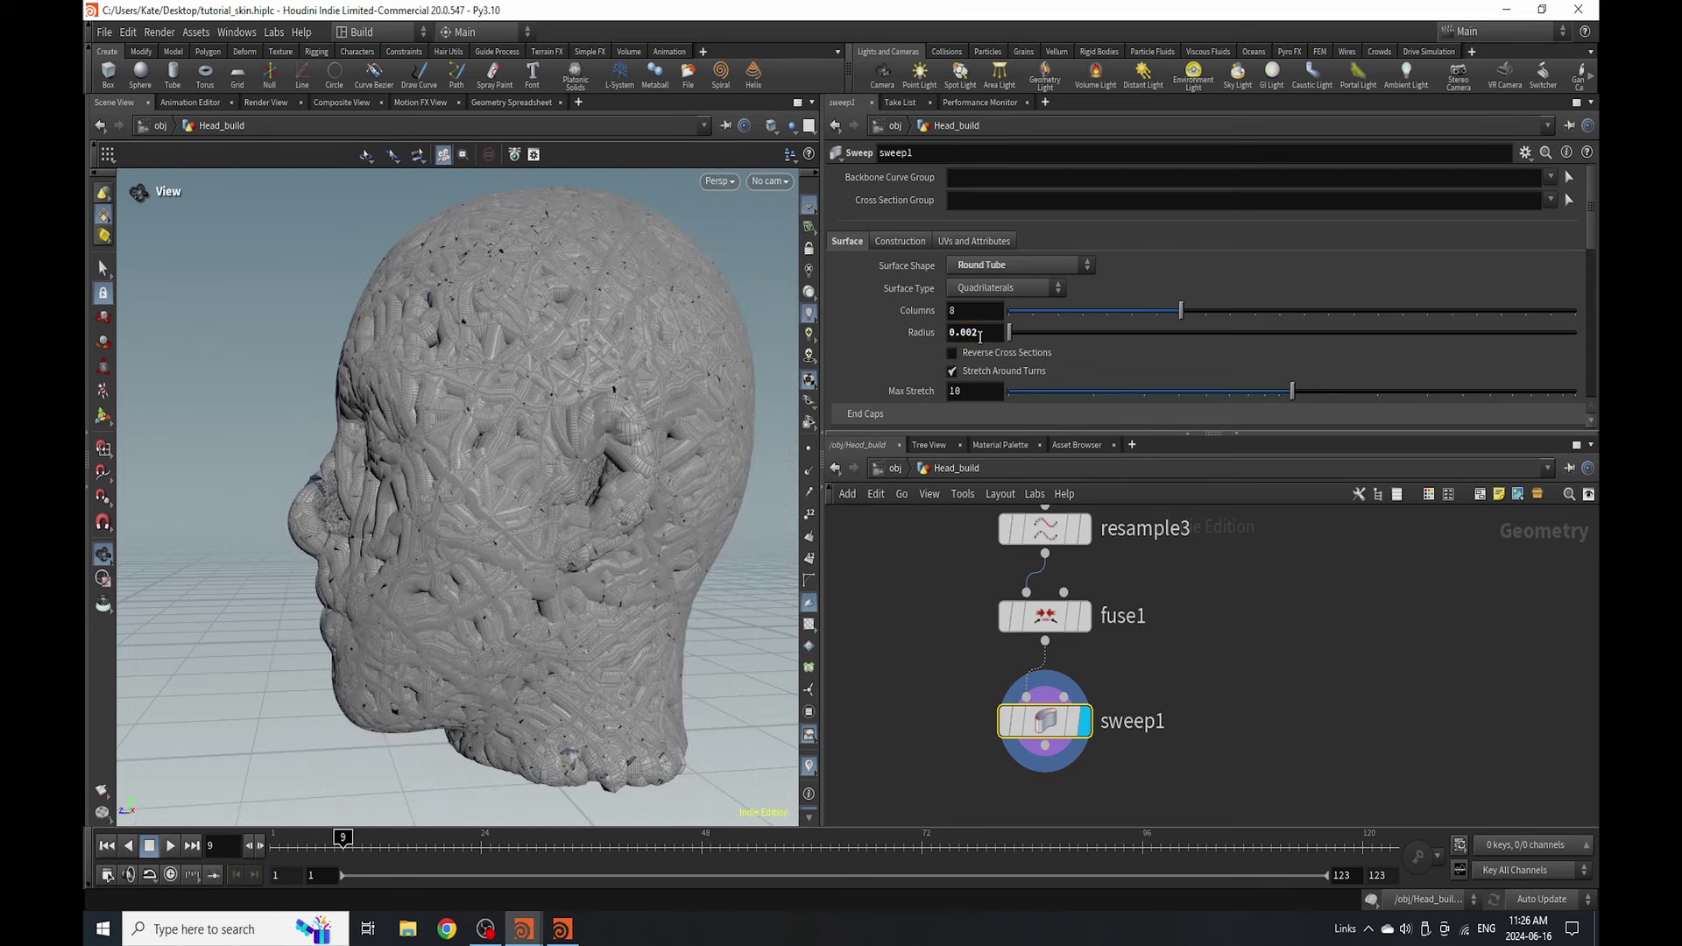
pyautogui.press('Return')
pyautogui.moveTo(980, 333); pyautogui.dragTo(967, 333)
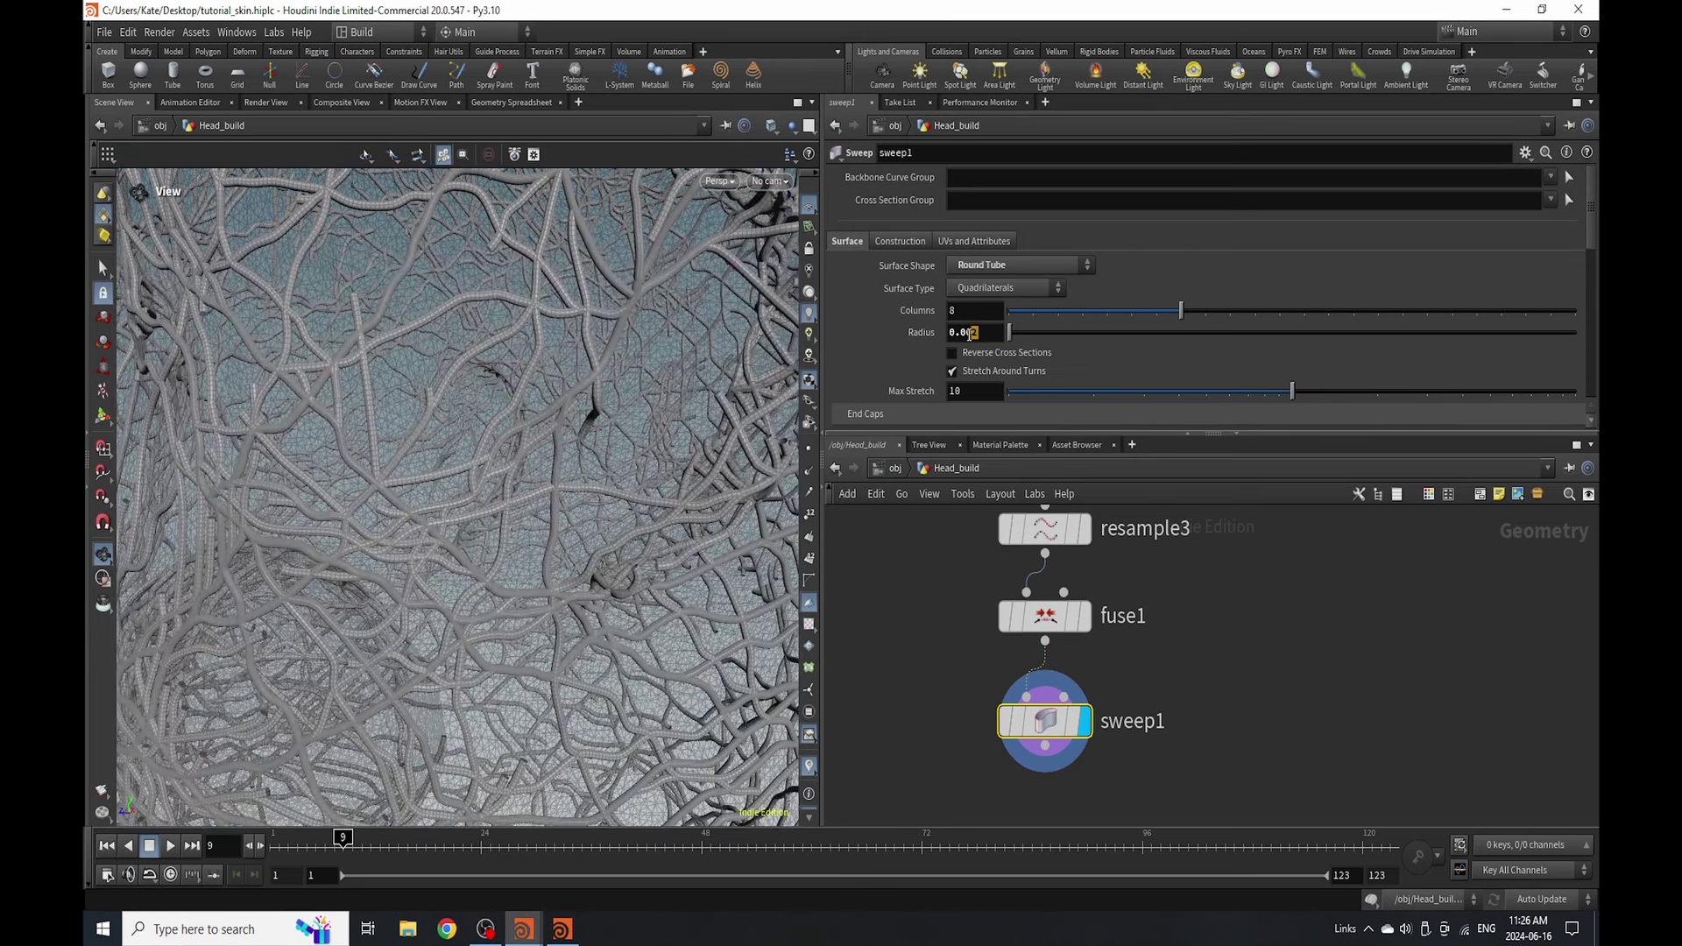
pyautogui.click(1222, 613)
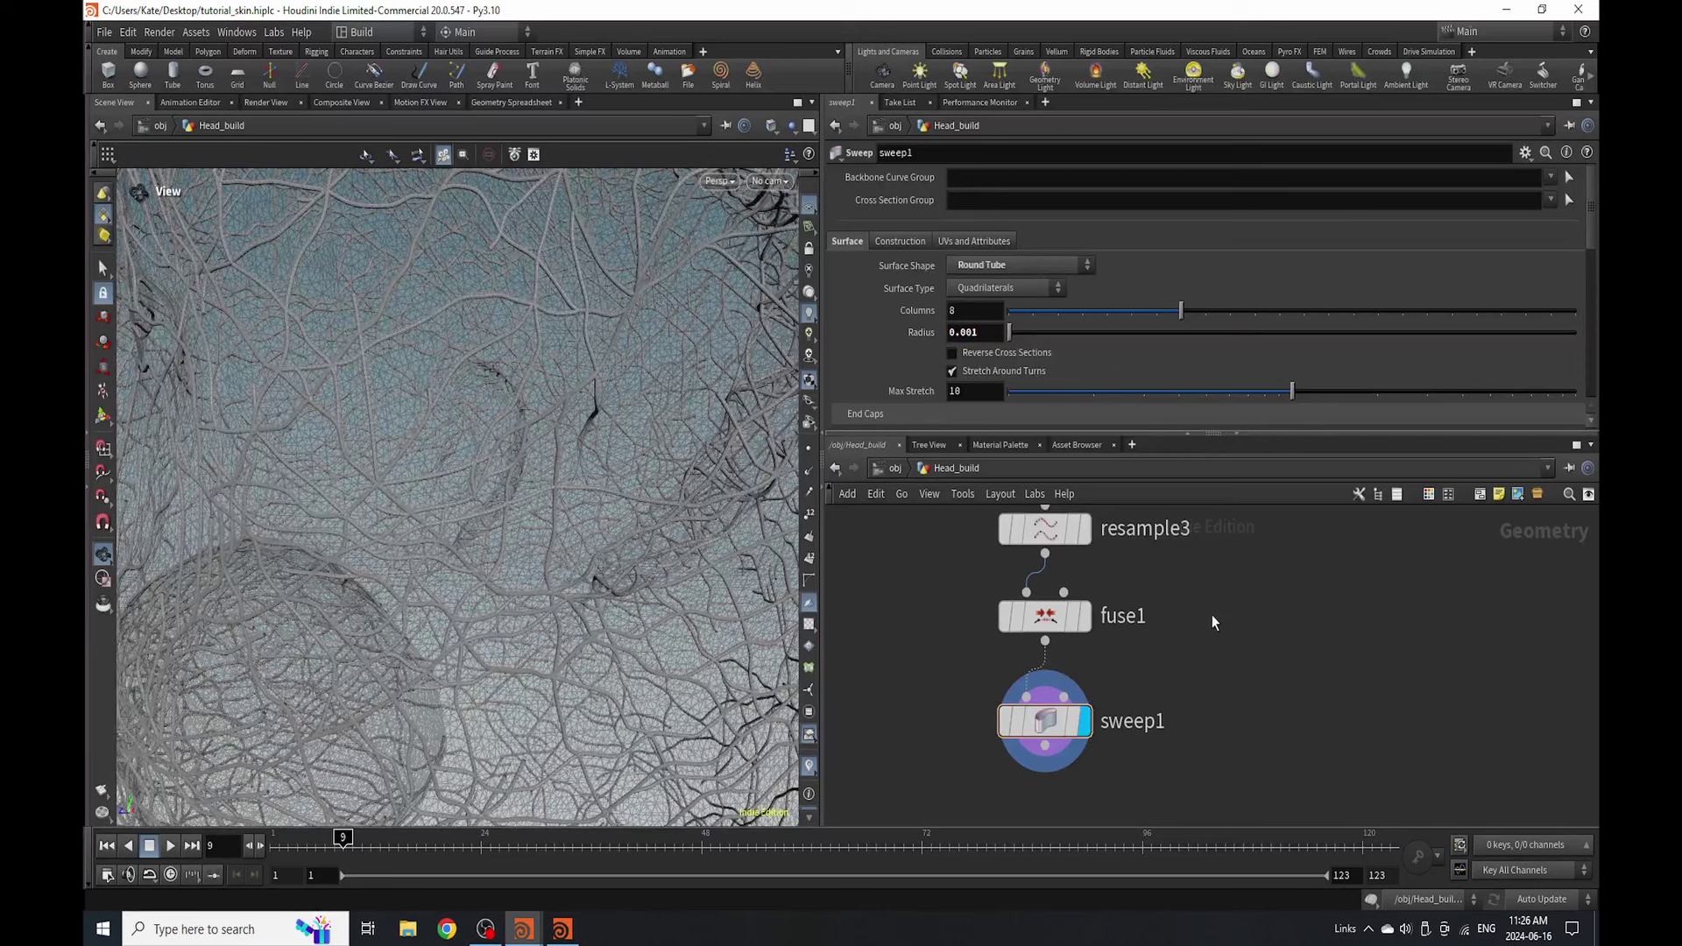
# - Show all objects in the viewport and view the head from three-quarters
pyautogui.scroll(-4, 1067, 708)
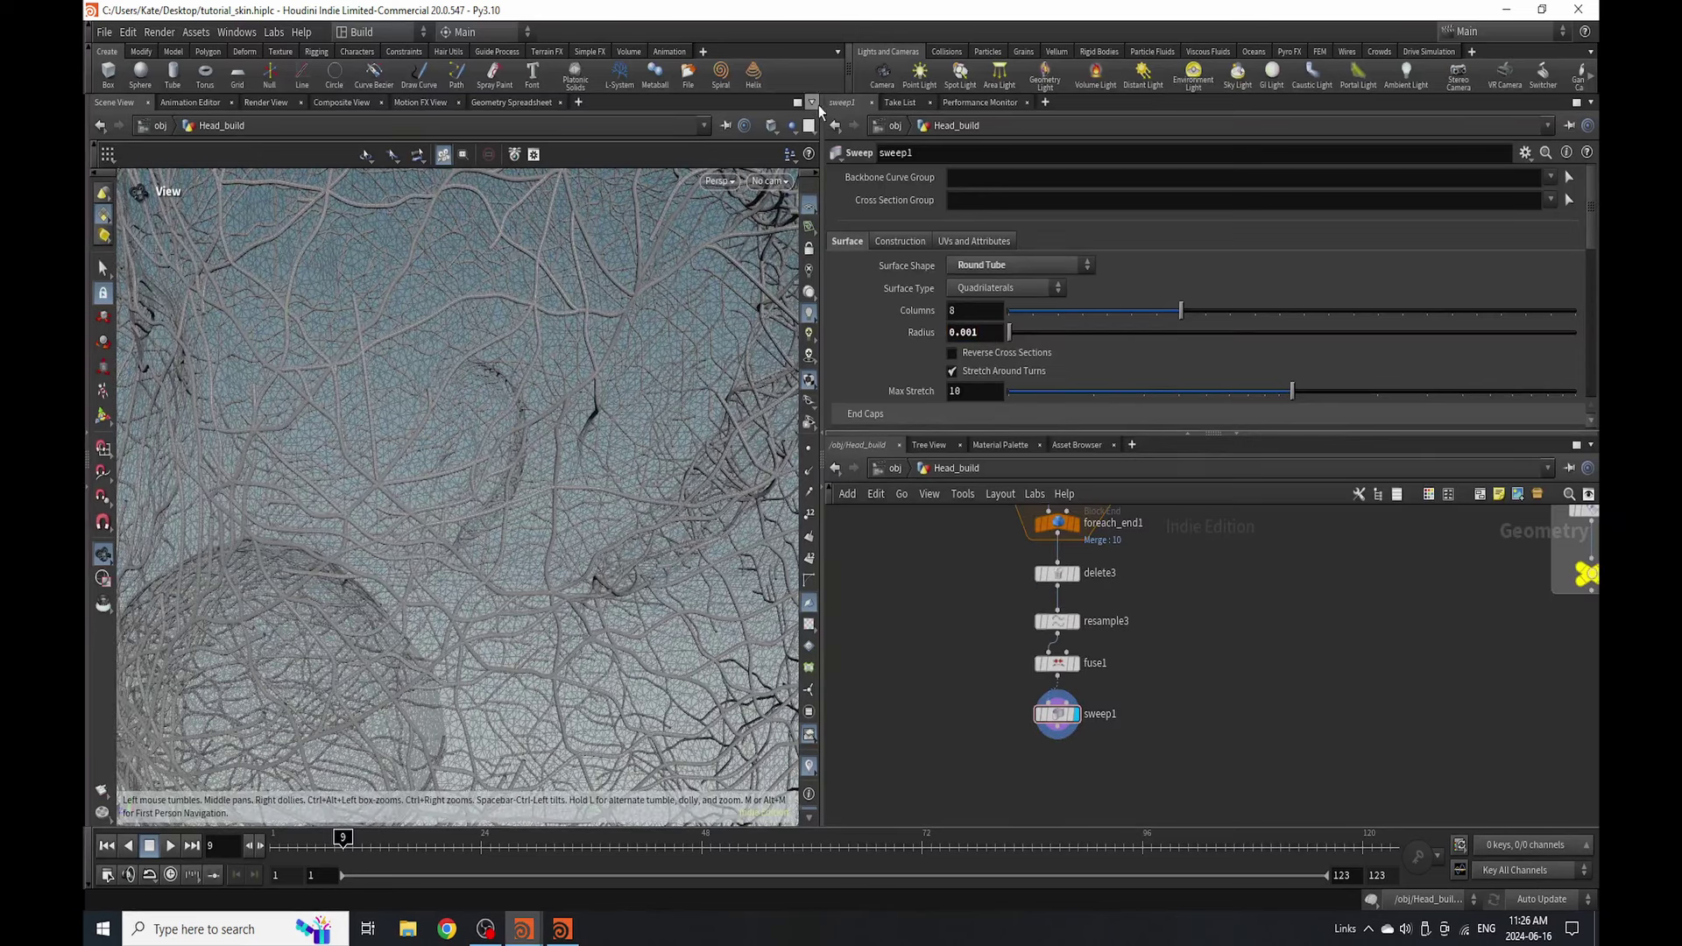
pyautogui.click(792, 125)
pyautogui.click(798, 156)
pyautogui.scroll(-10, 640, 392)
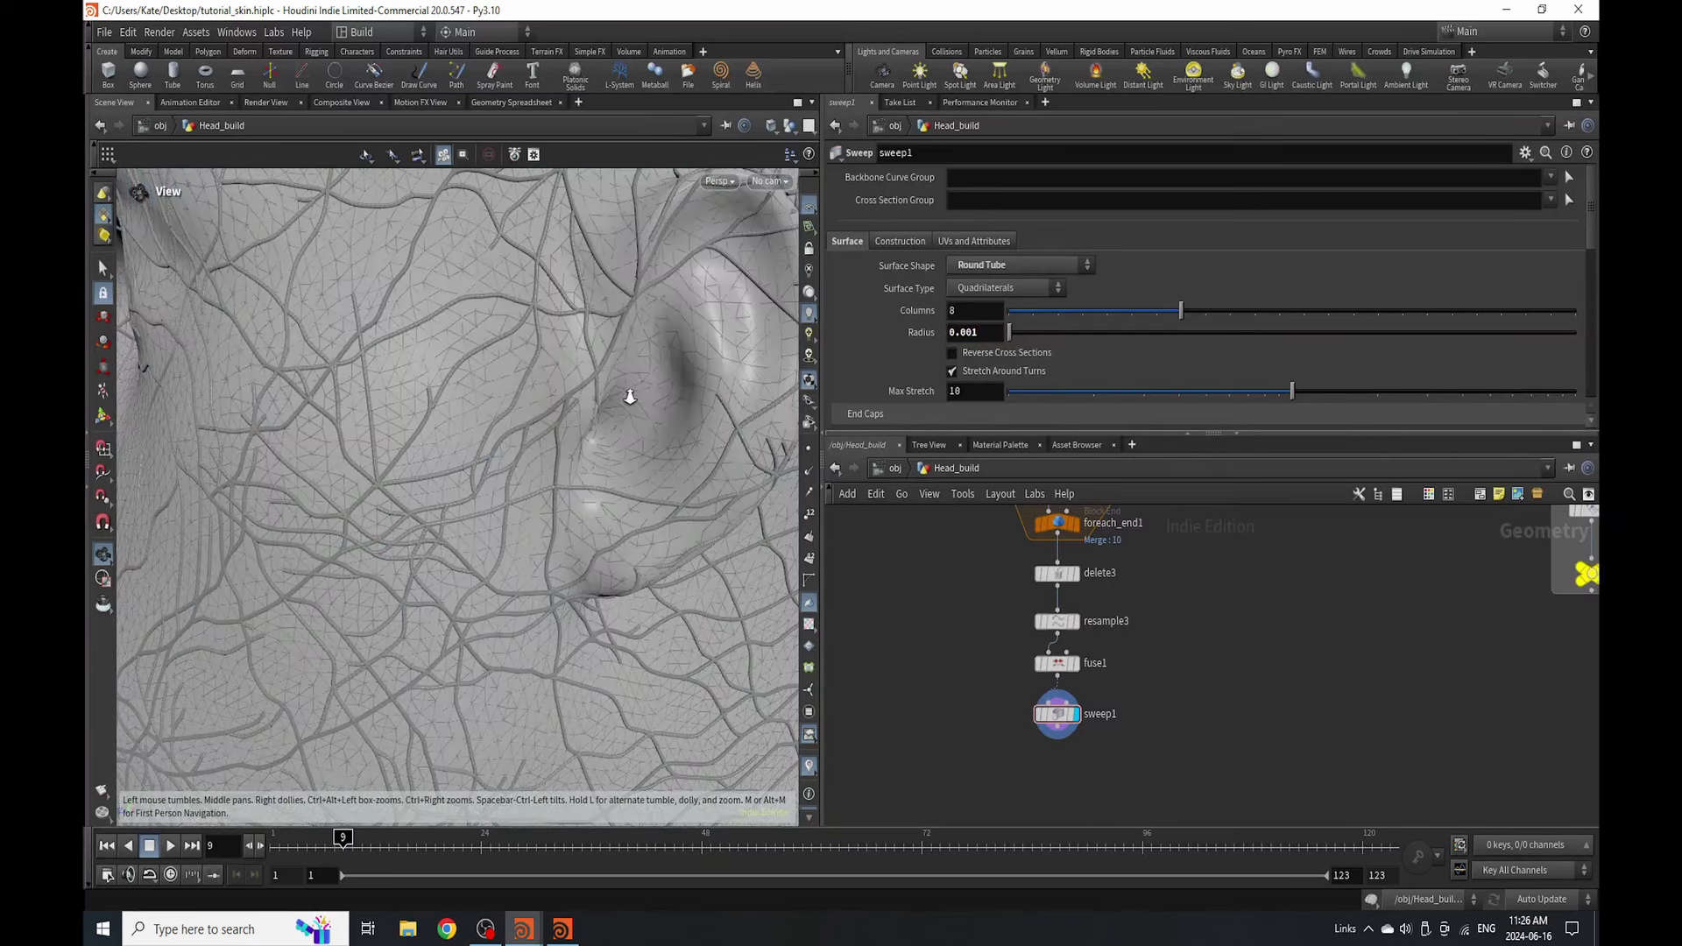
pyautogui.moveTo(561, 497); pyautogui.dragTo(575, 454)
pyautogui.scroll(5, 575, 455)
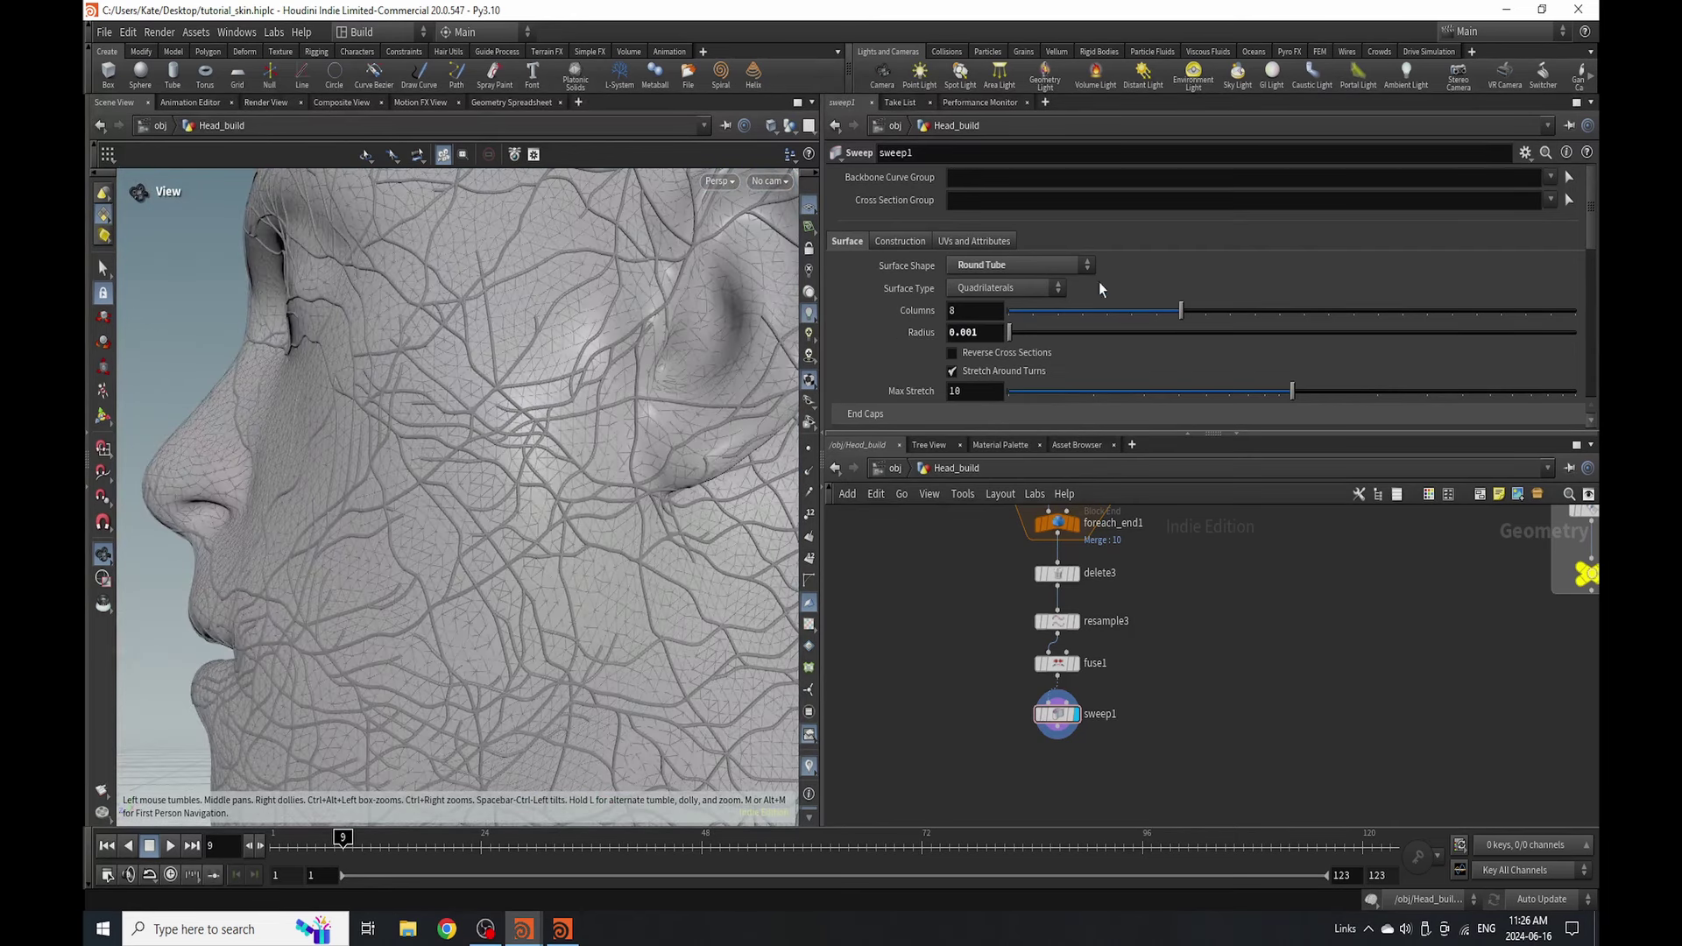
# - Reduce the sweep's tube radius to 0.0008
pyautogui.click(991, 333)
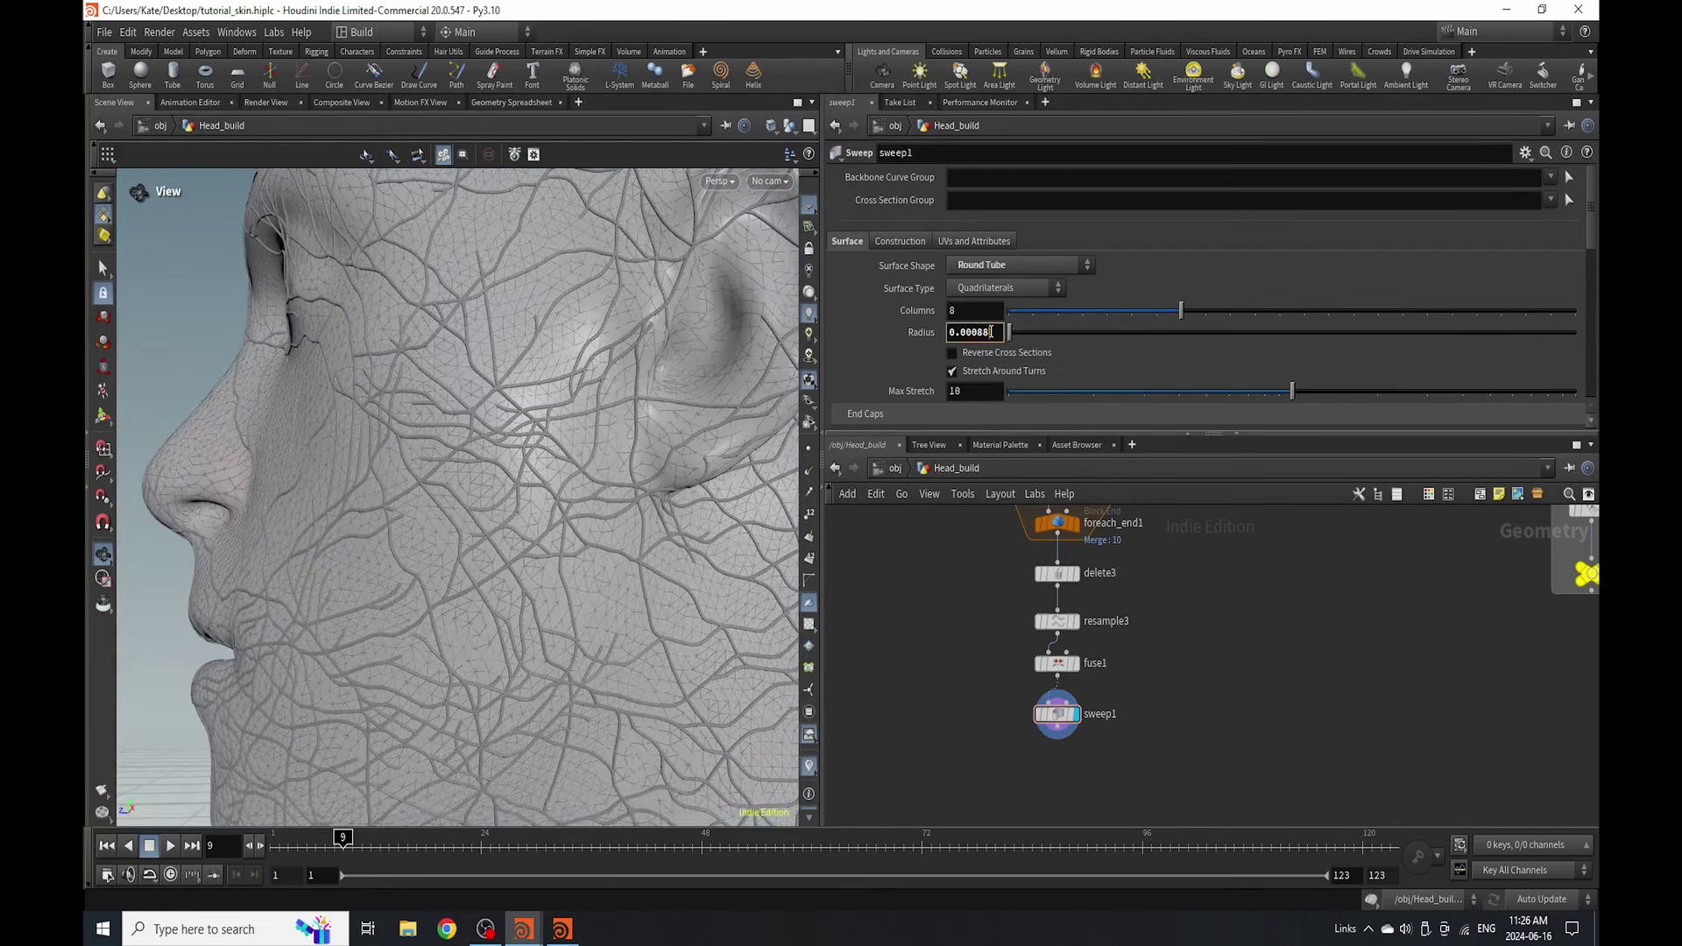
pyautogui.press('Return')
pyautogui.scroll(3, 1195, 725)
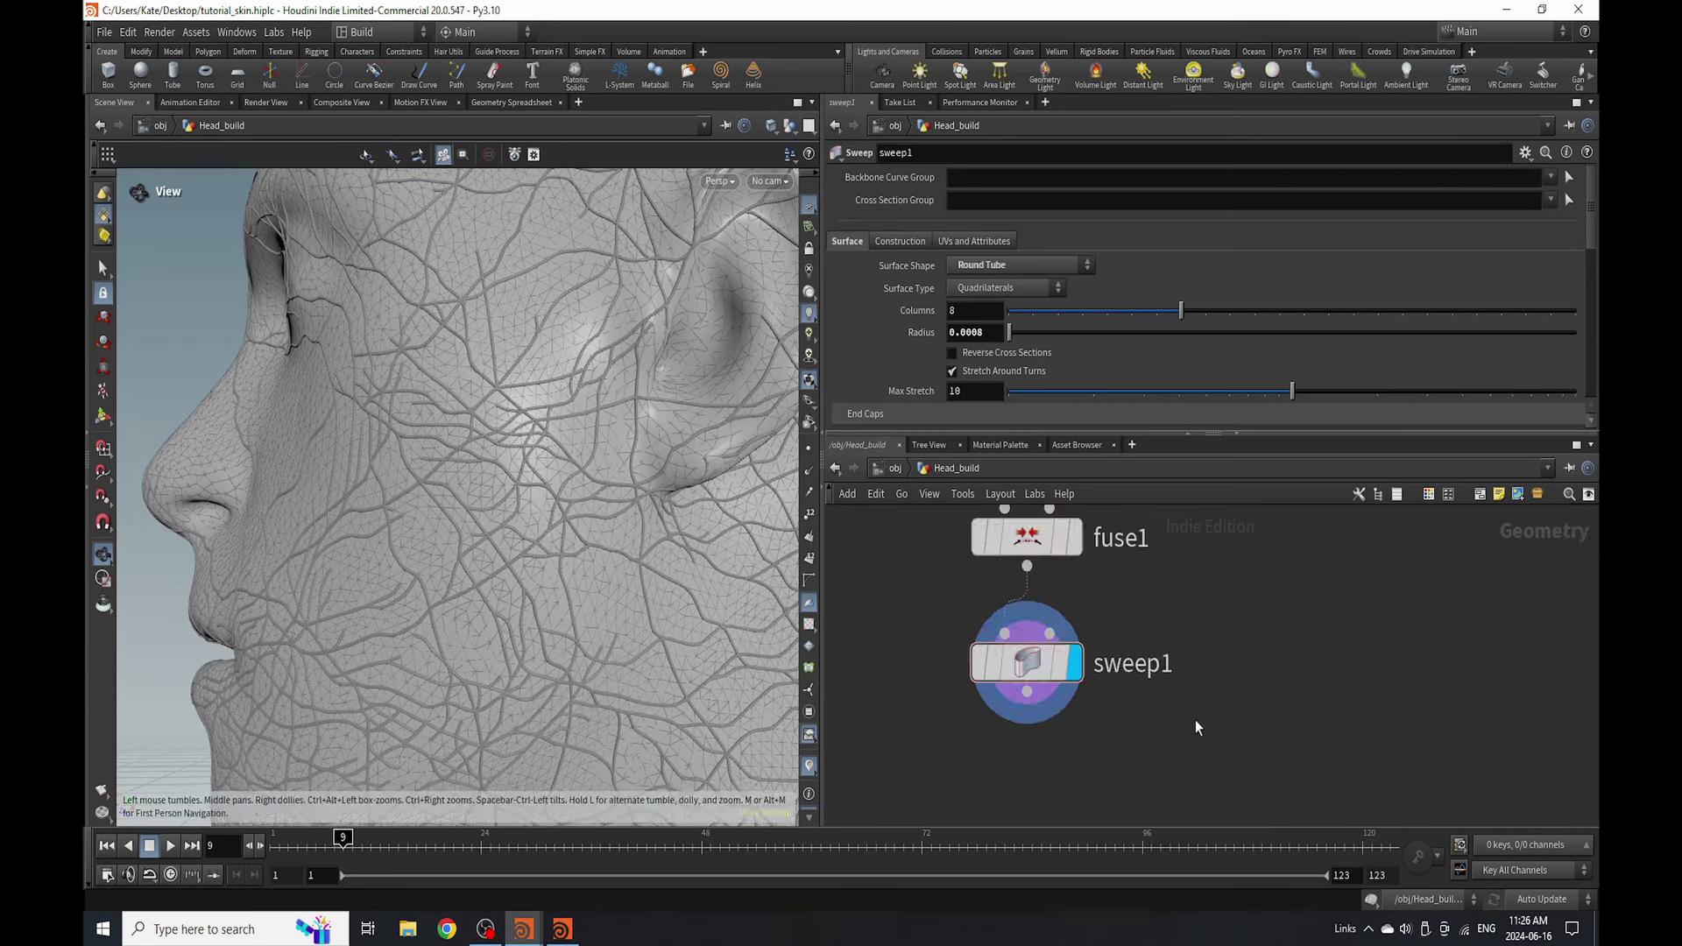
pyautogui.scroll(-3, 1095, 648)
pyautogui.scroll(5, 1131, 625)
pyautogui.press('Tab')
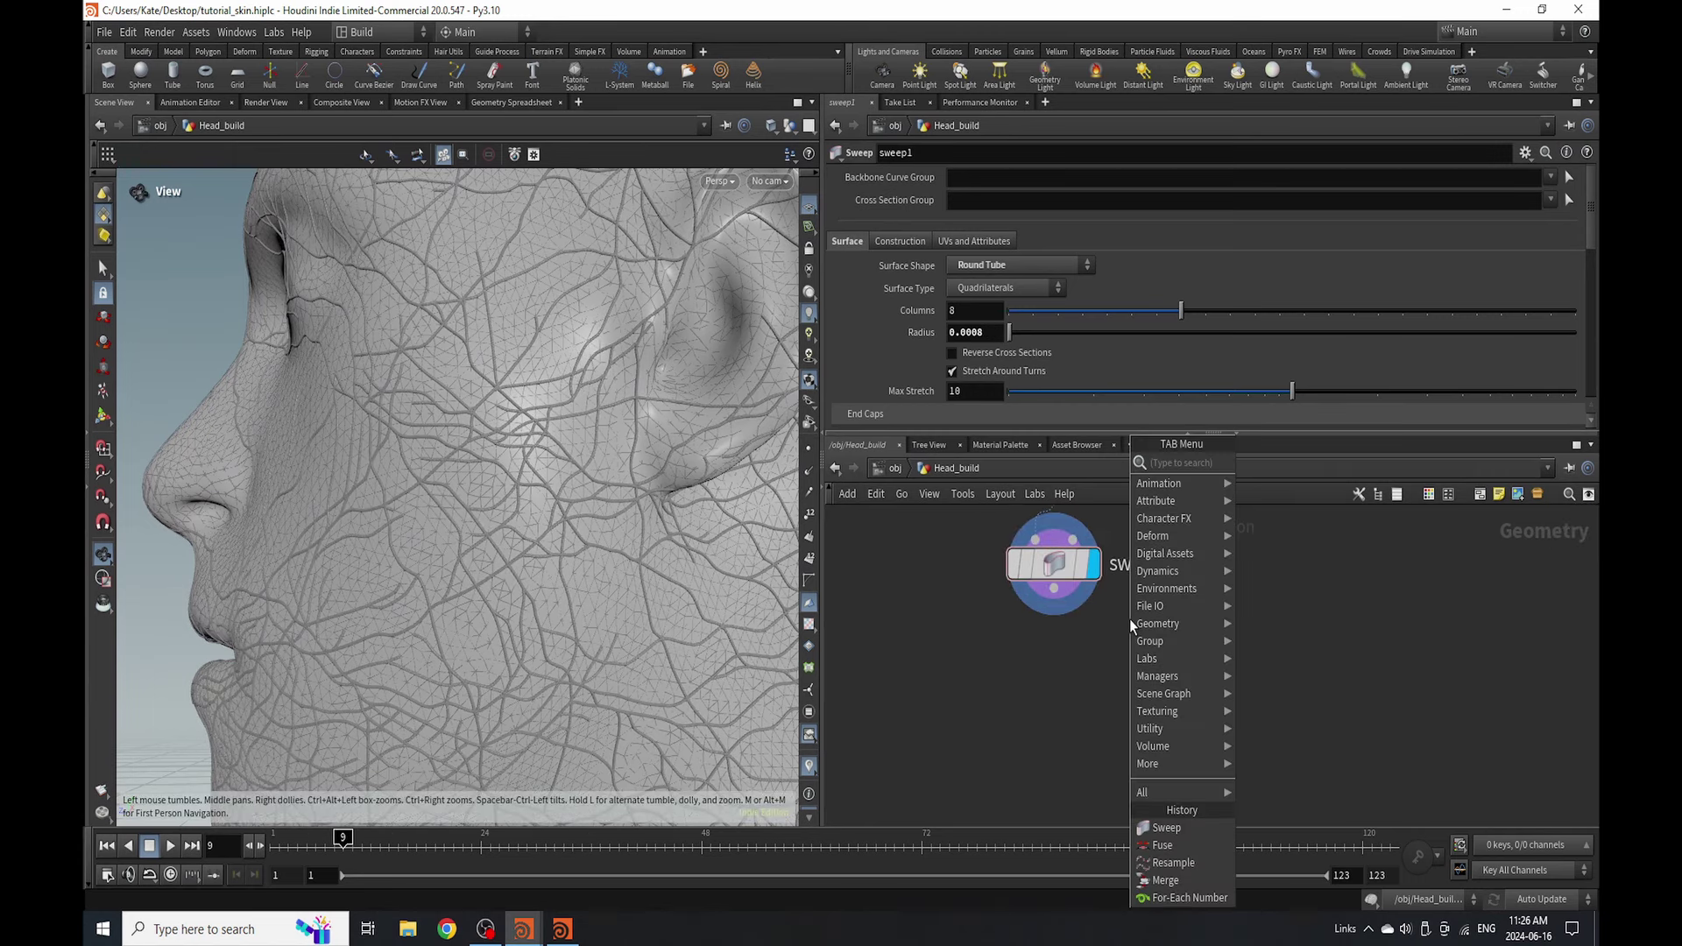
pyautogui.write('color')
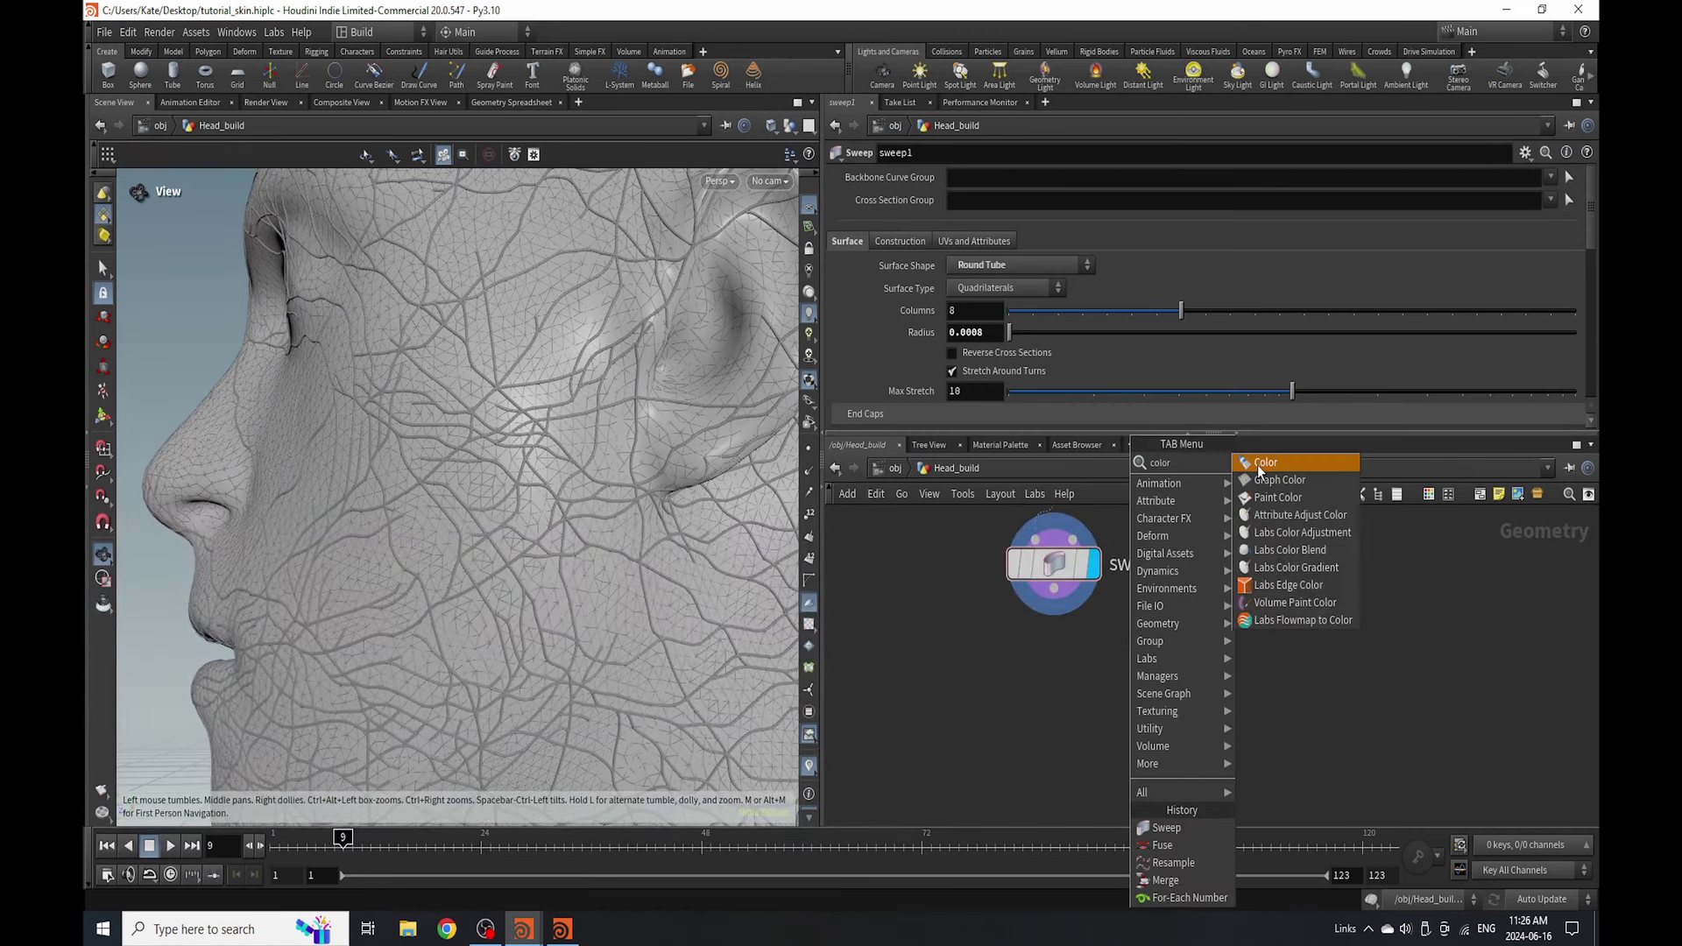
pyautogui.click(1259, 462)
pyautogui.click(1051, 677)
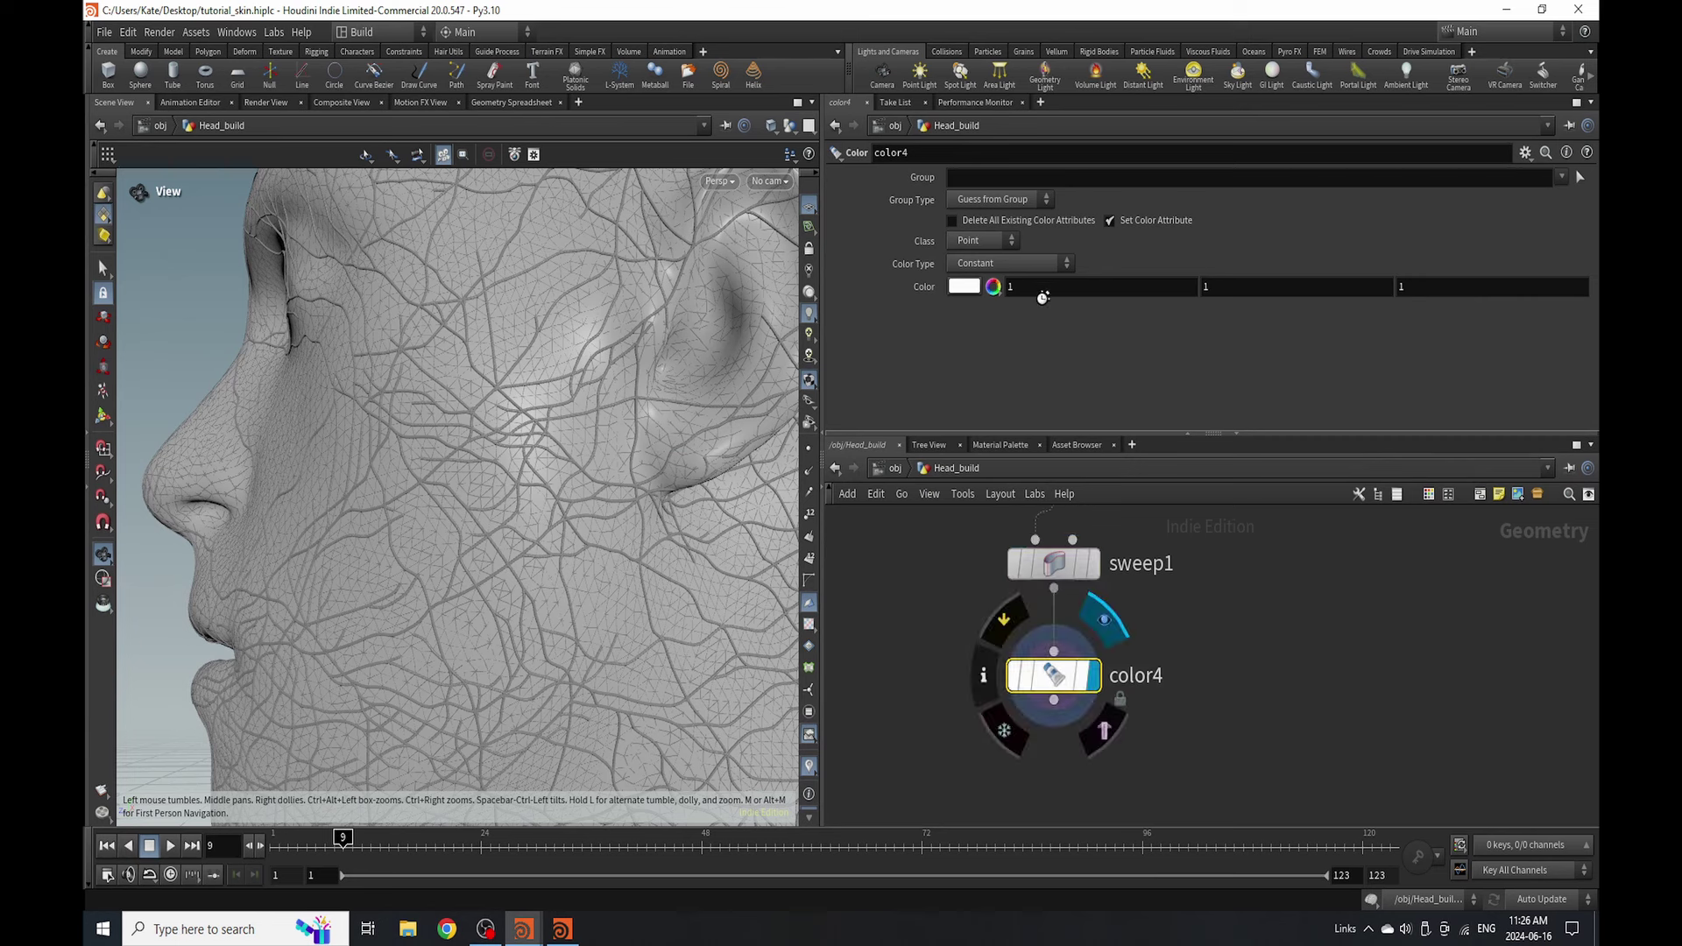
pyautogui.click(1039, 264)
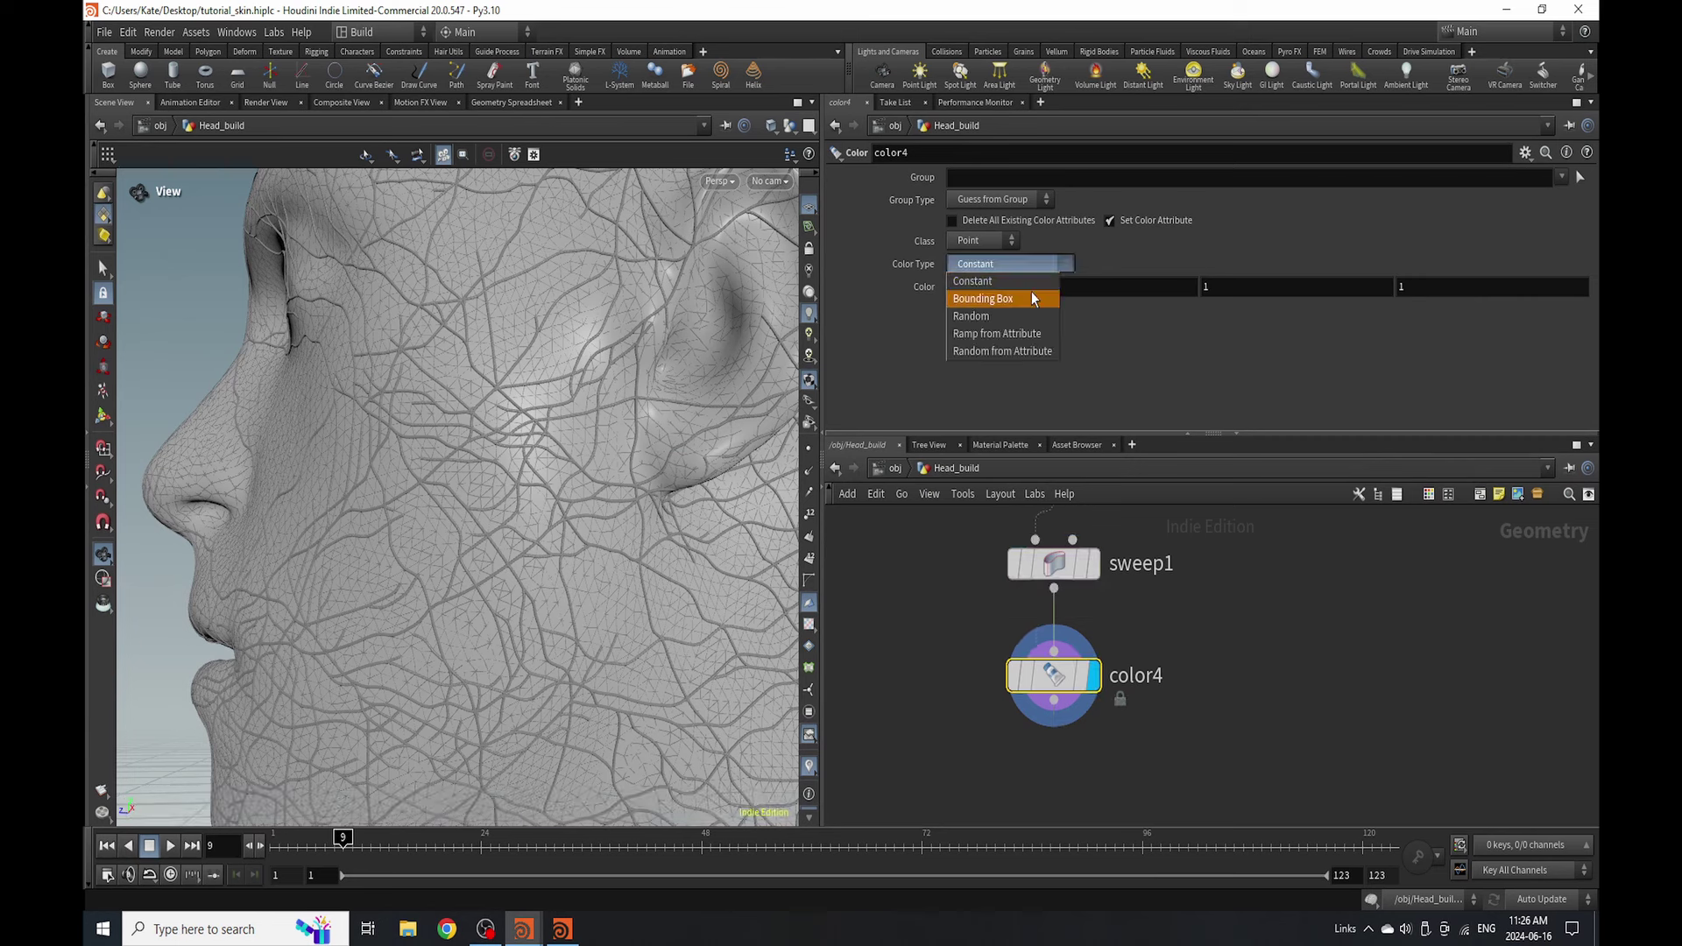
pyautogui.click(1029, 333)
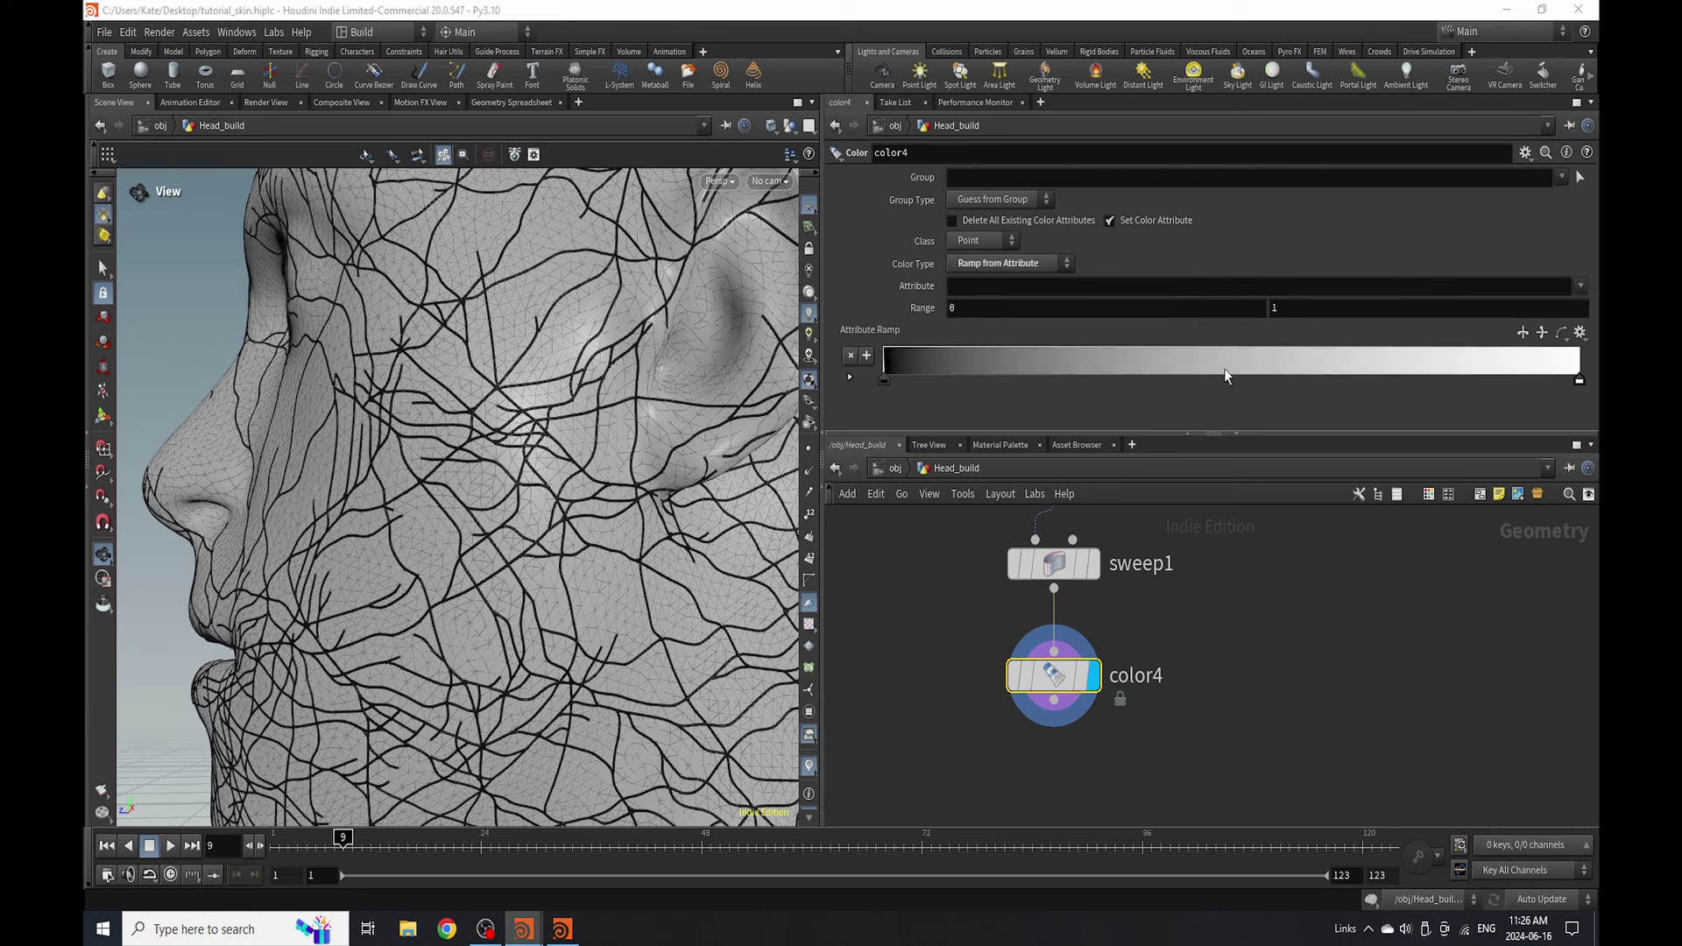
pyautogui.click(1580, 288)
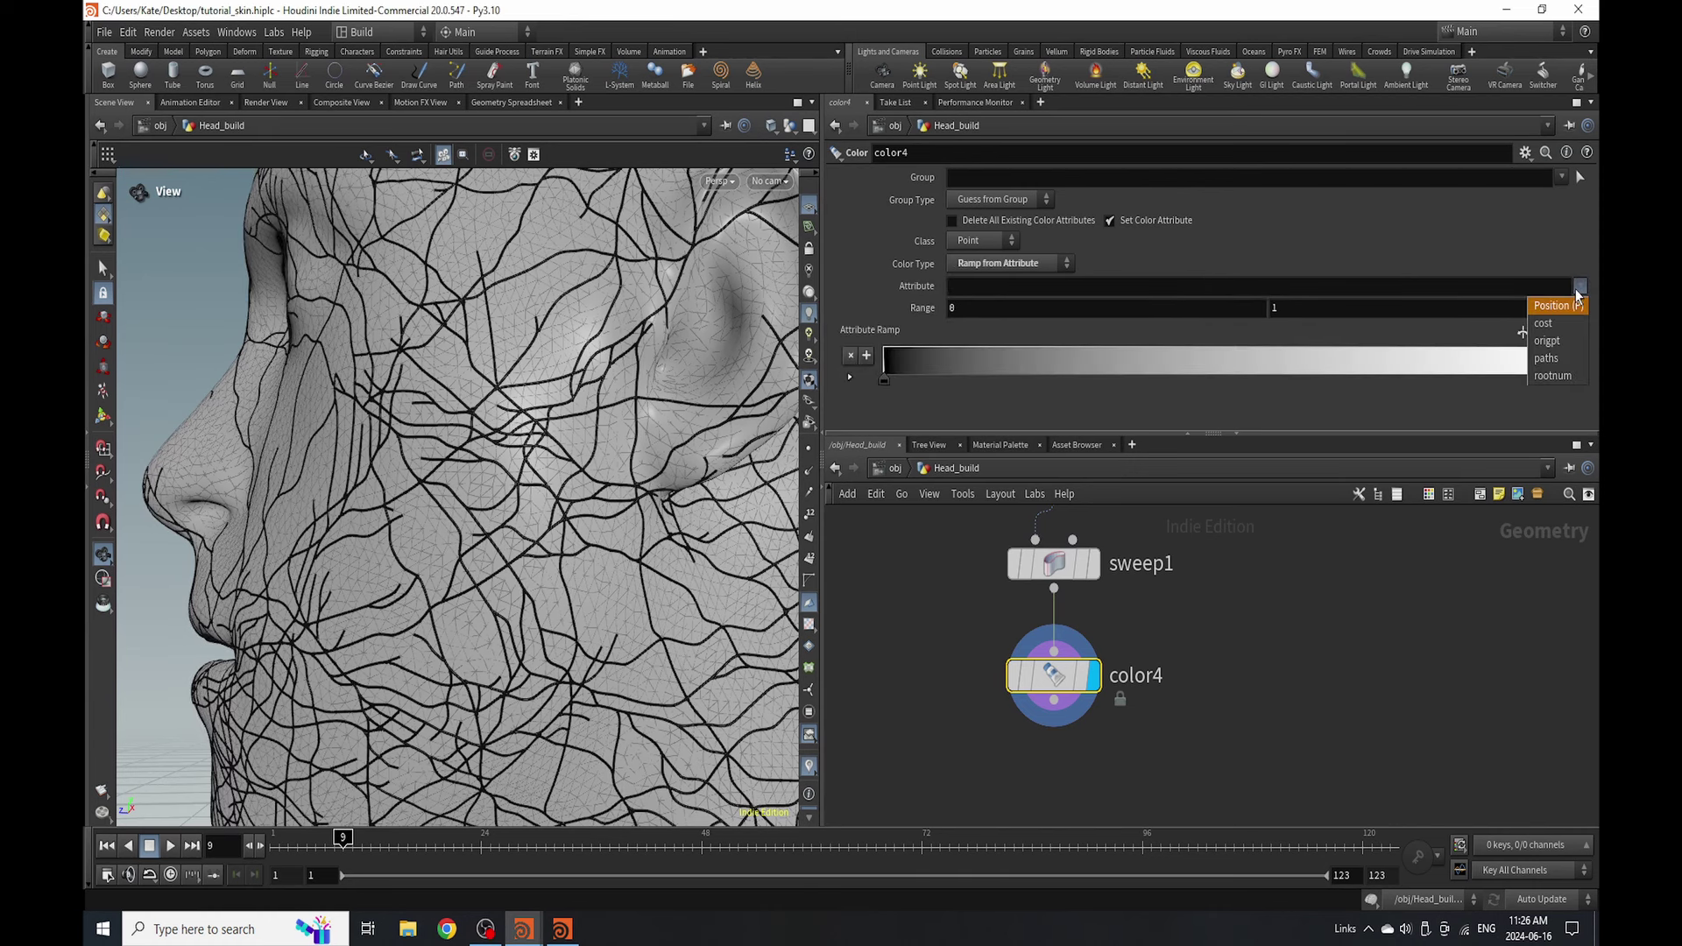
pyautogui.click(1543, 323)
pyautogui.click(1497, 260)
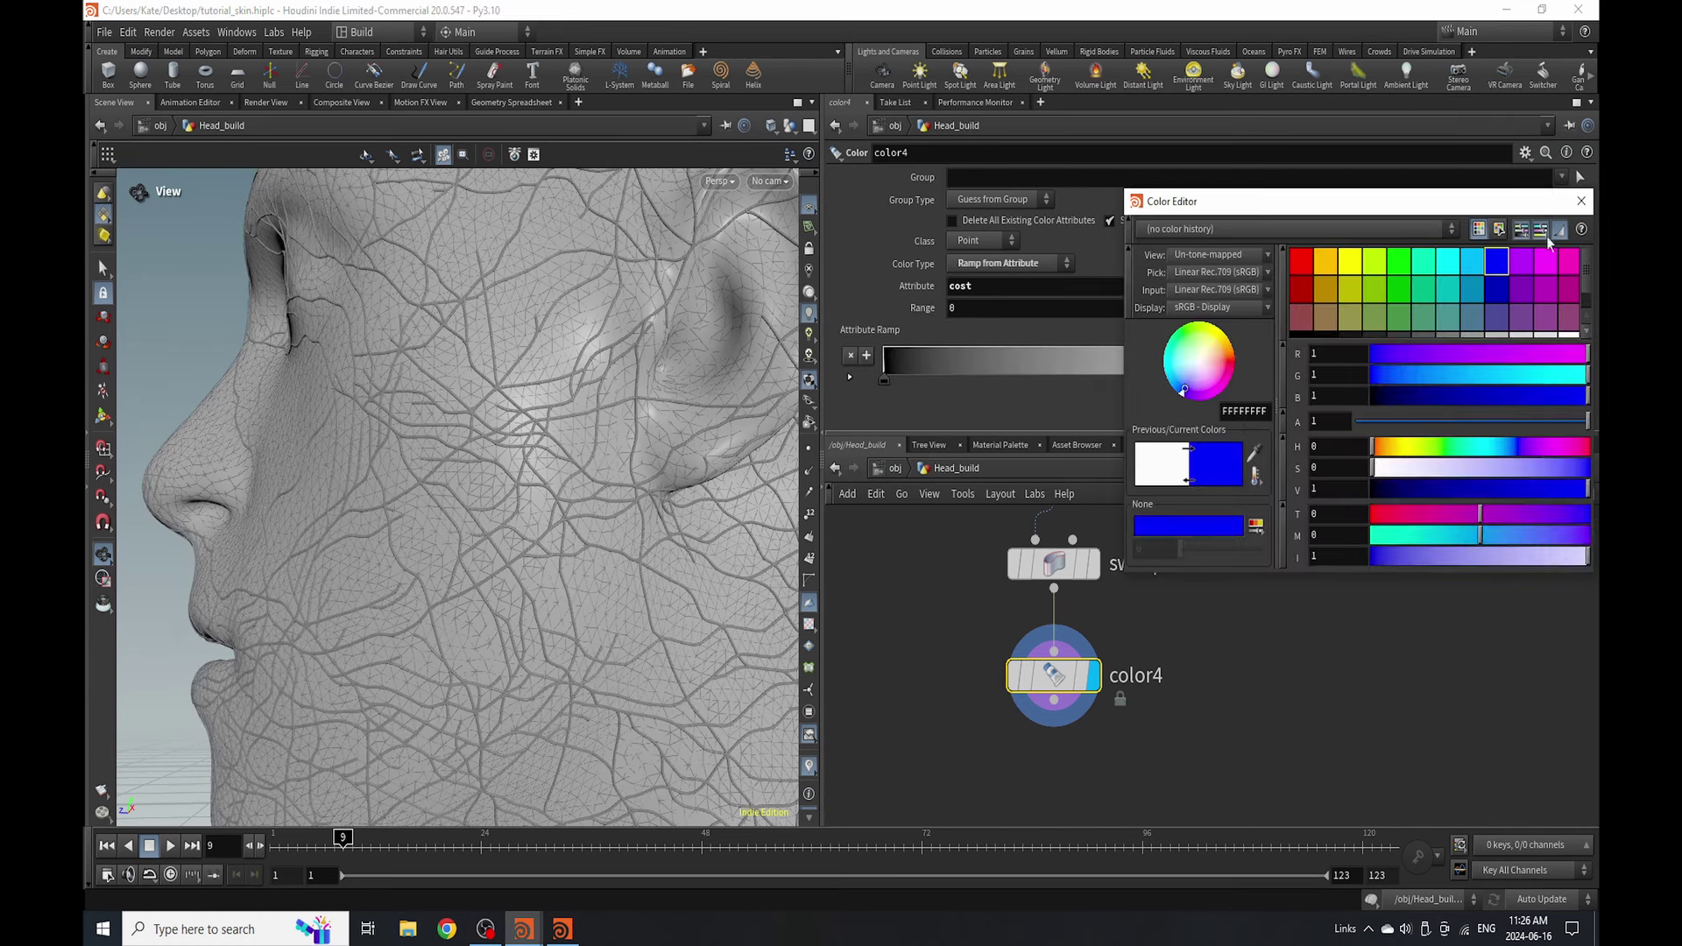
pyautogui.click(1582, 202)
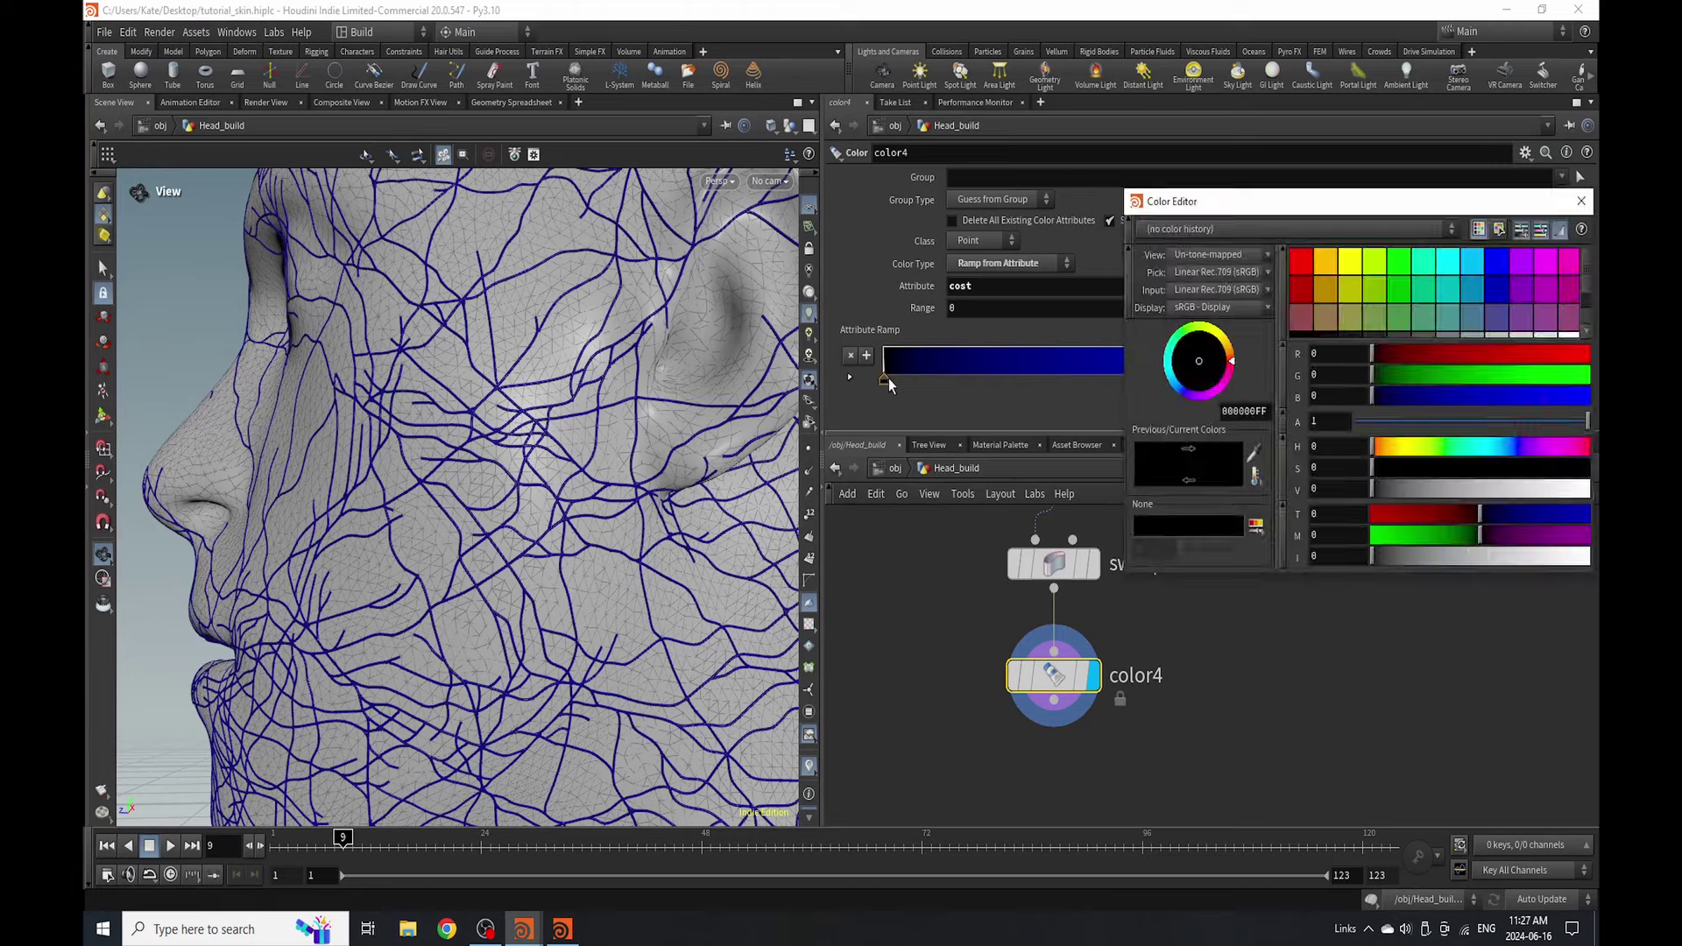
pyautogui.click(887, 381)
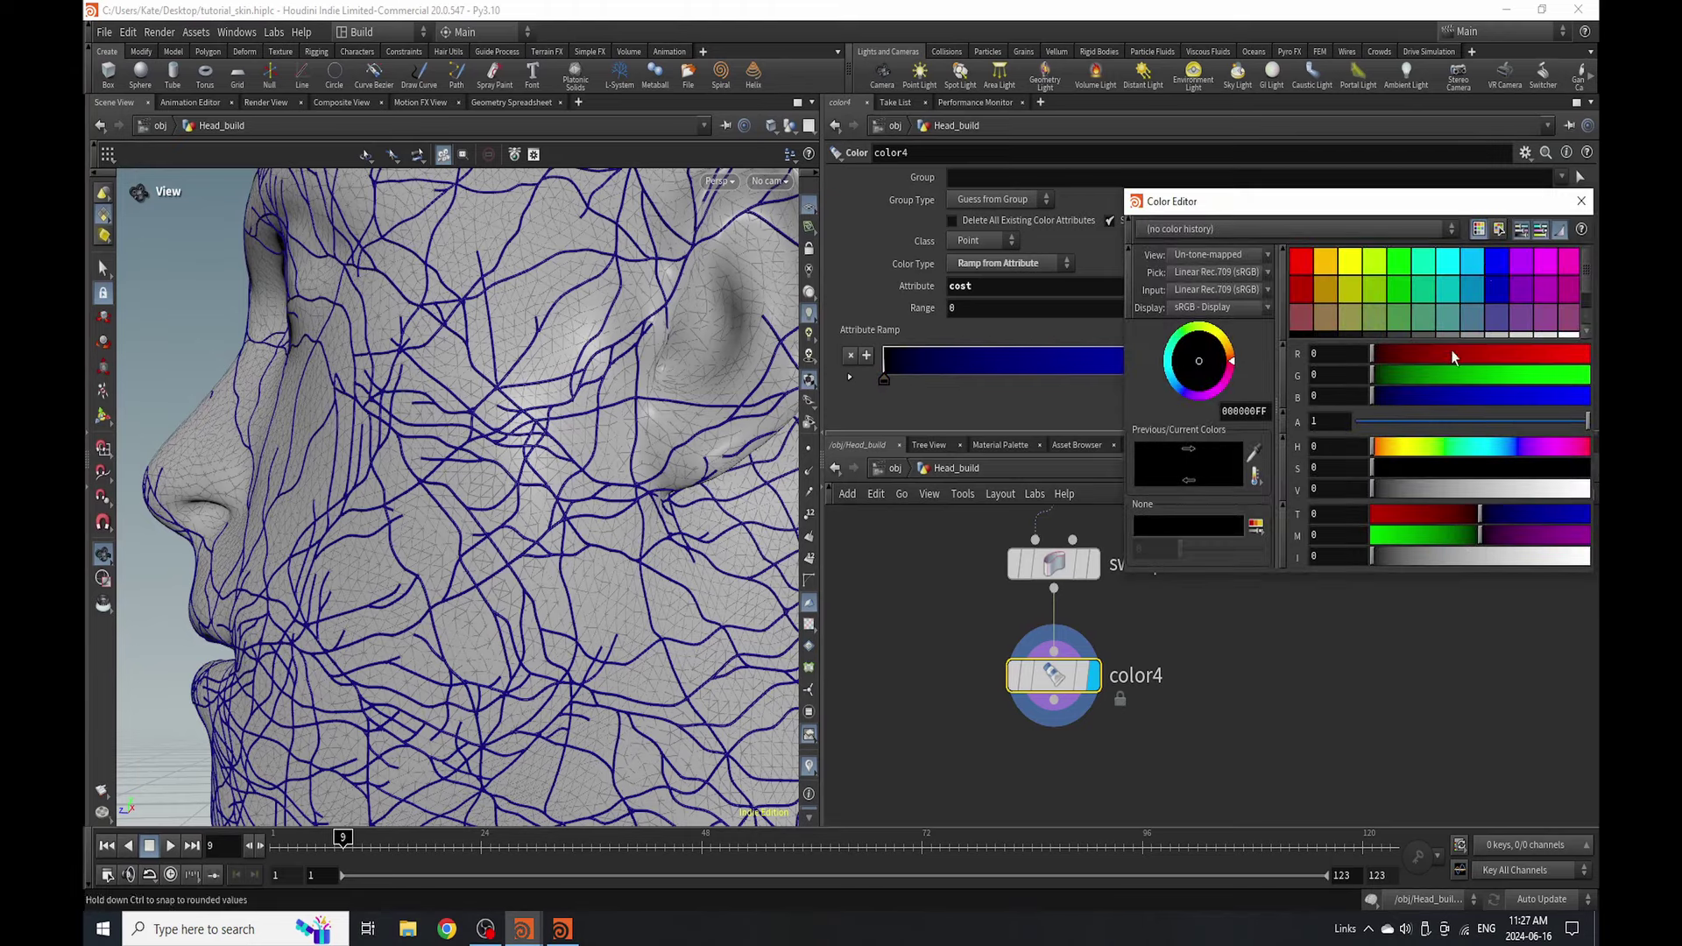
pyautogui.click(1581, 202)
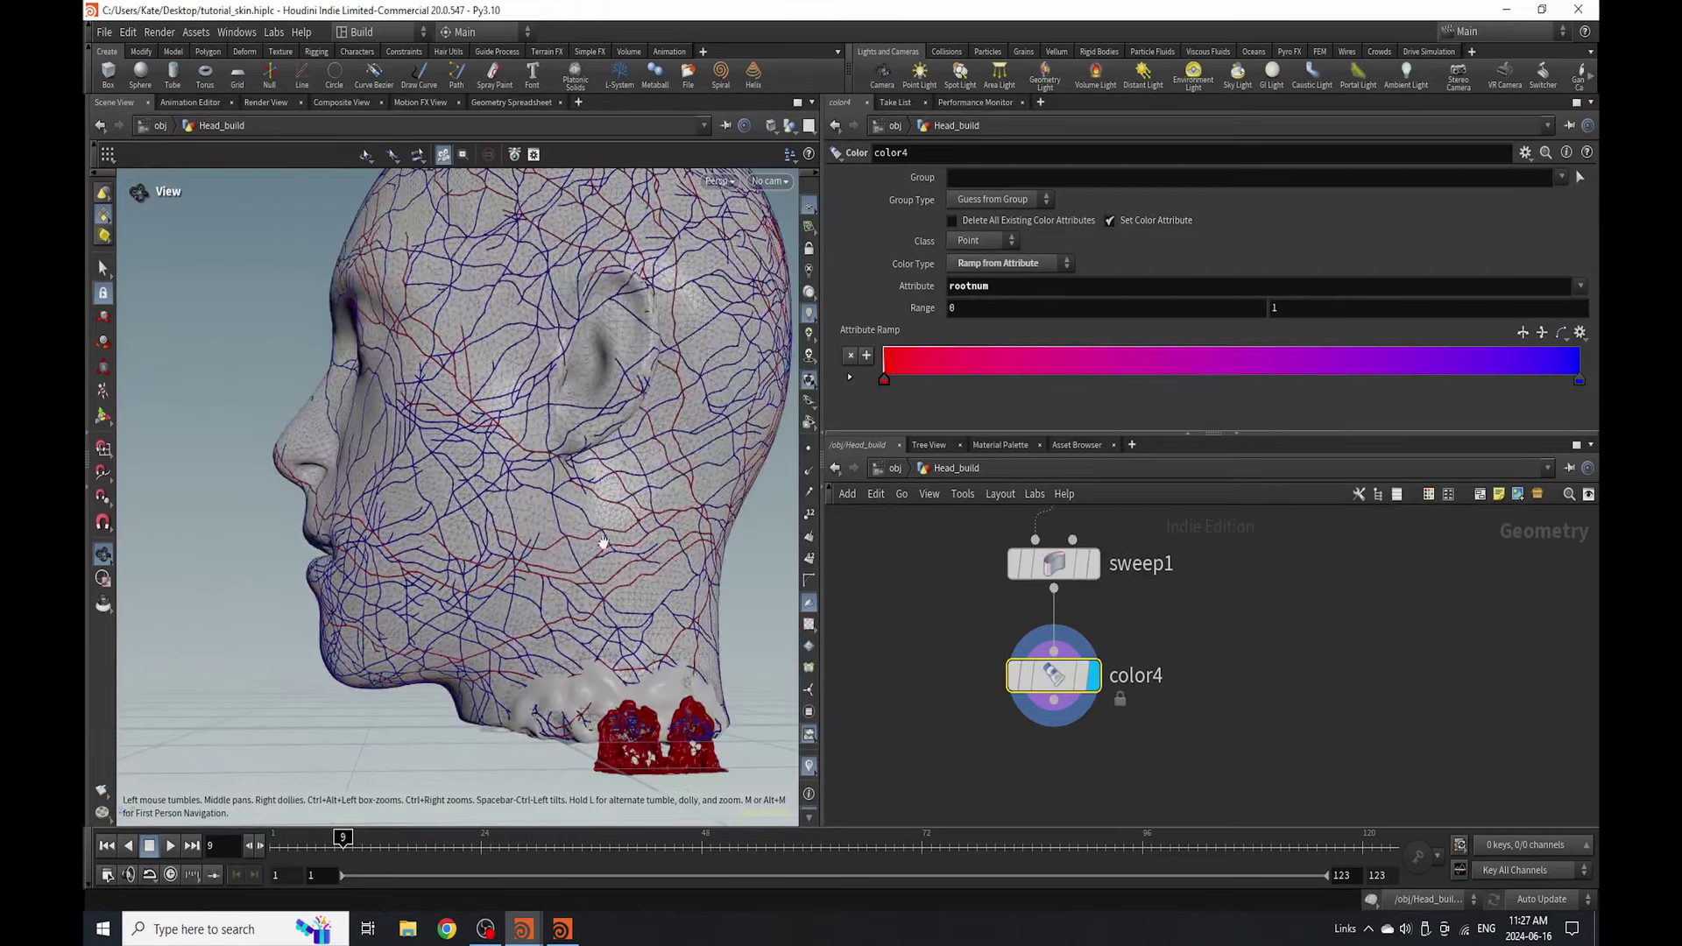
pyautogui.scroll(10, 675, 549)
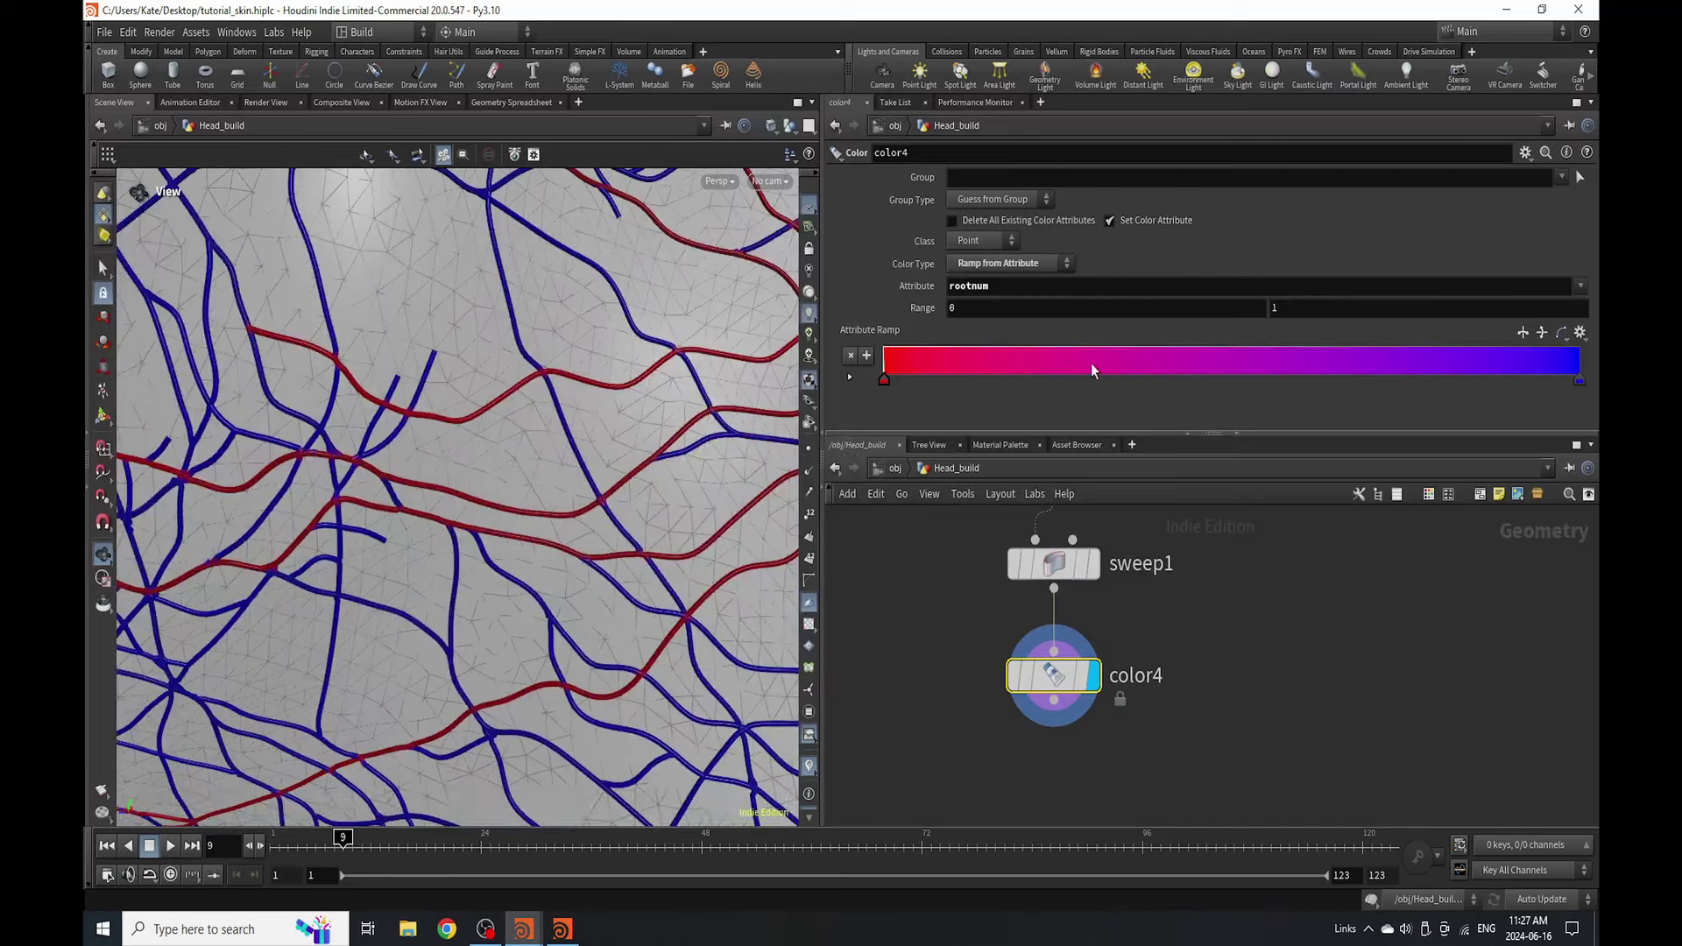
pyautogui.scroll(-8, 300, 587)
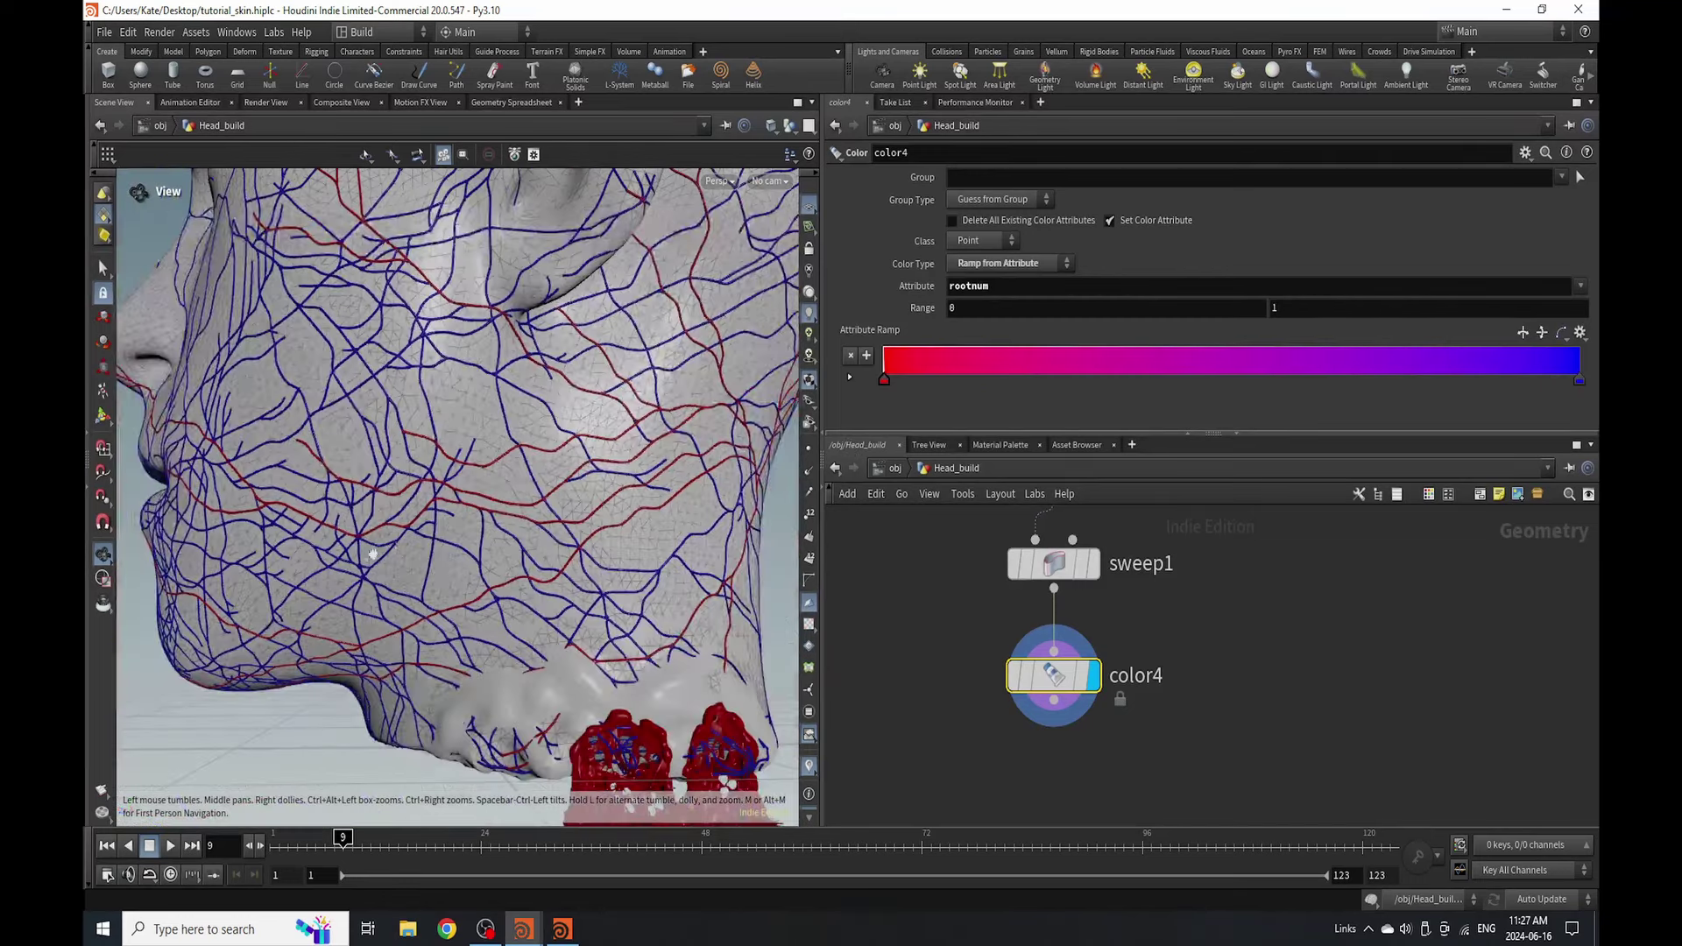
pyautogui.scroll(2, 458, 650)
pyautogui.scroll(5, 458, 650)
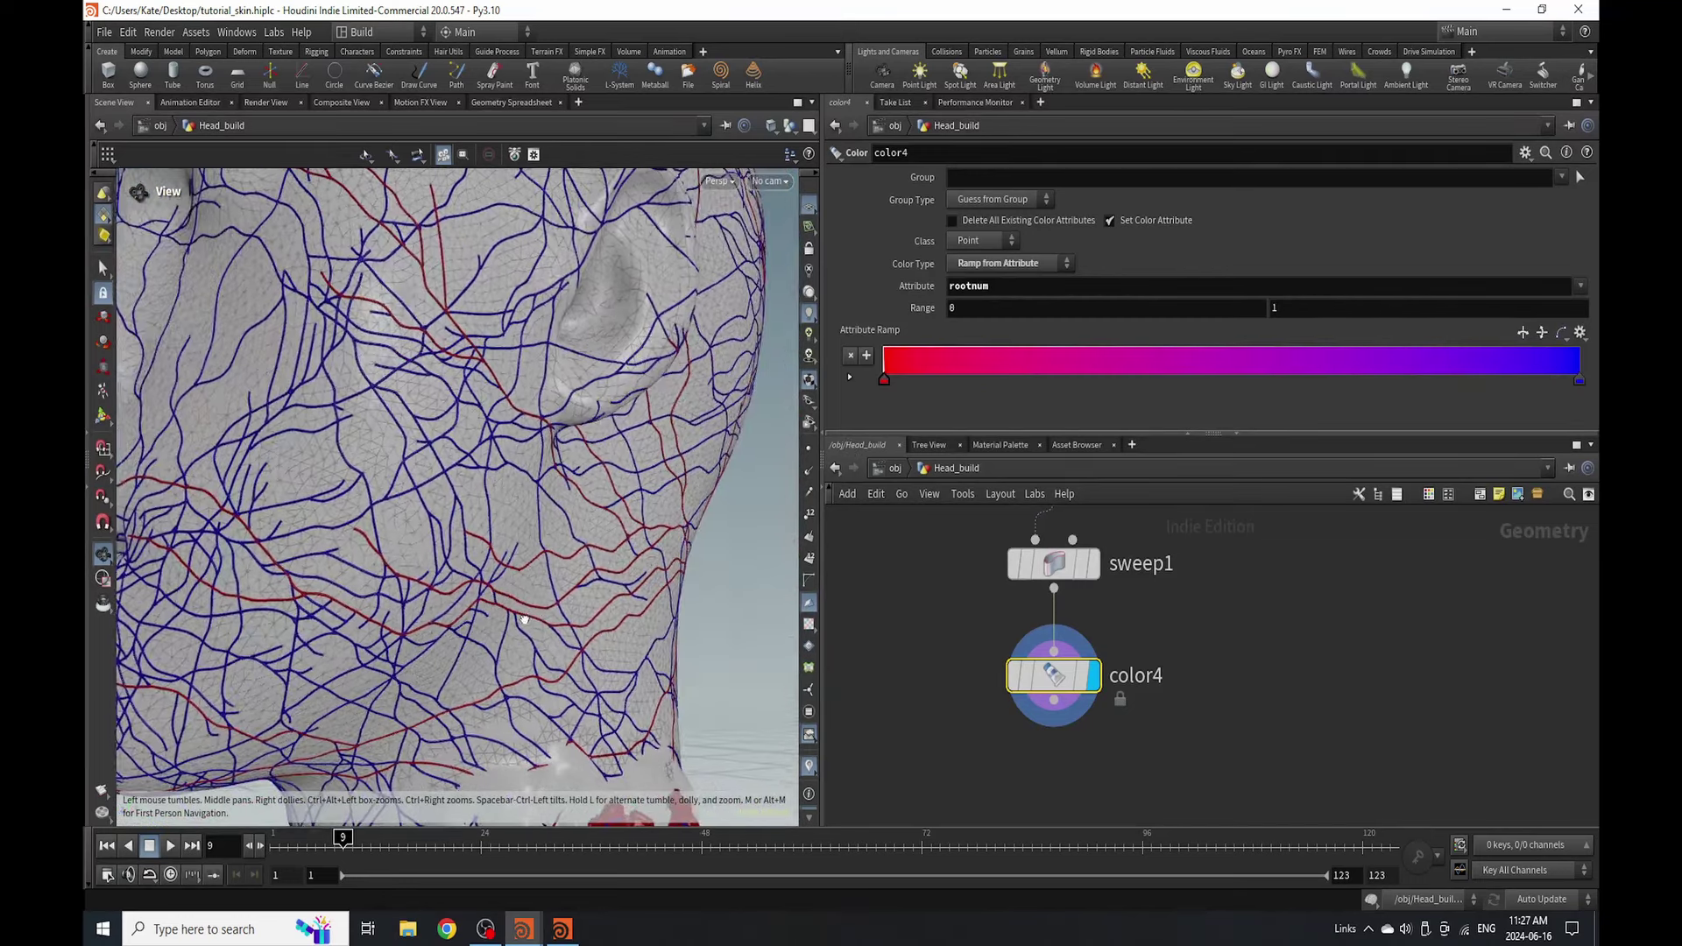
pyautogui.scroll(-8, 479, 608)
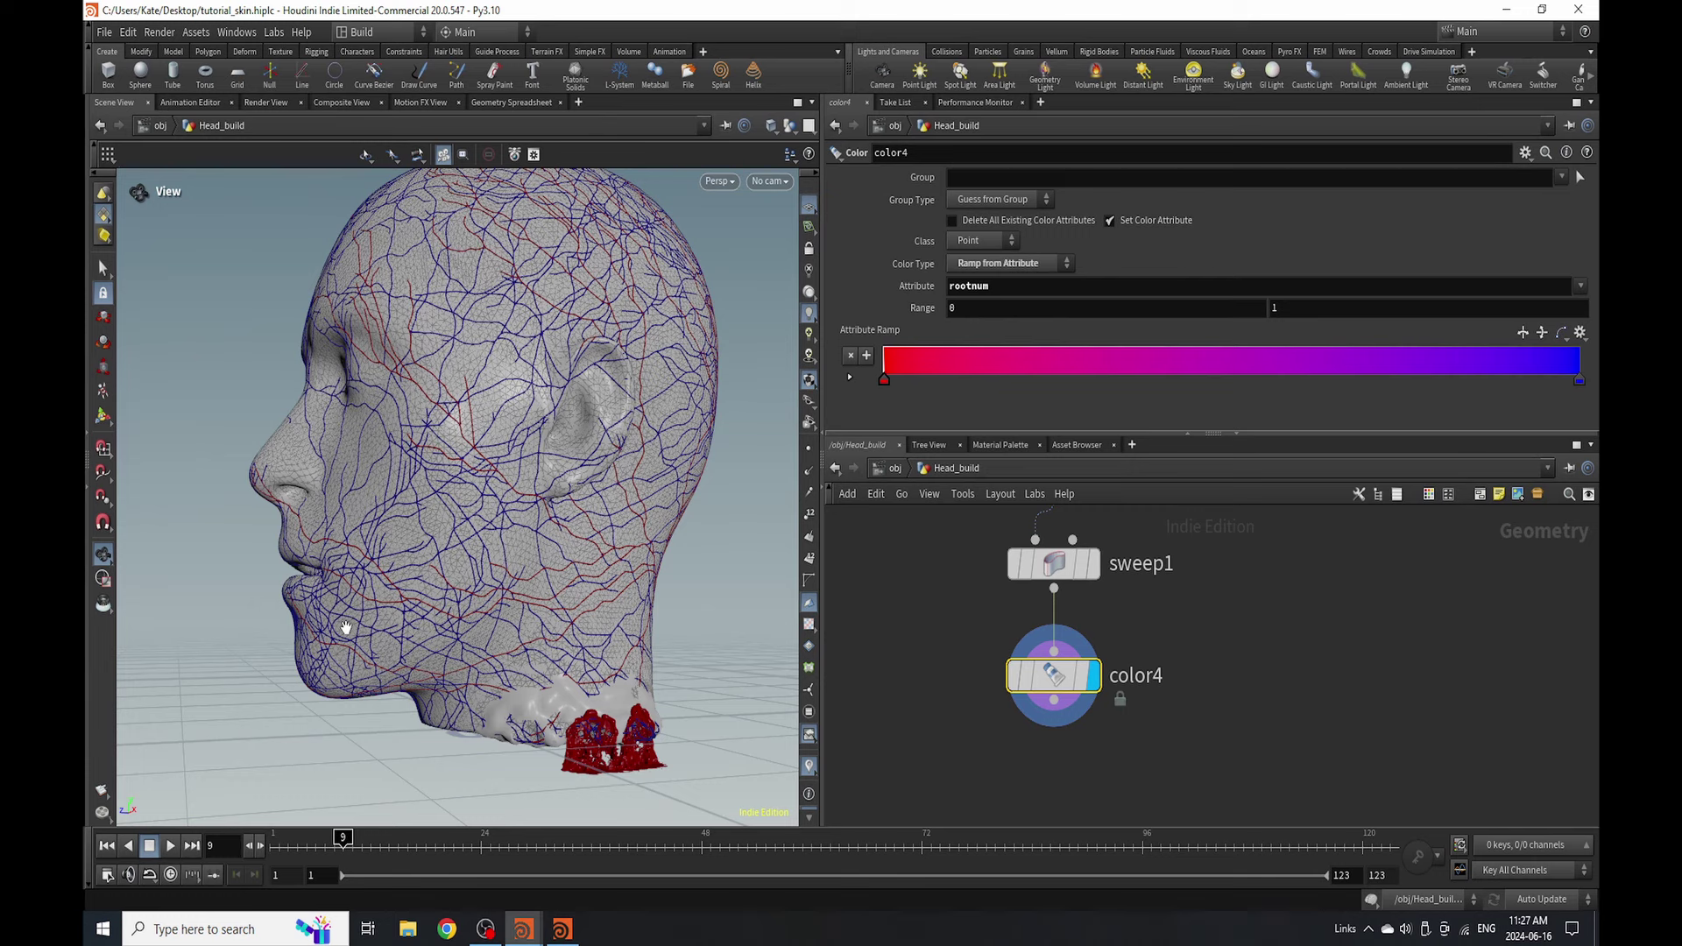
pyautogui.scroll(-6, 1124, 688)
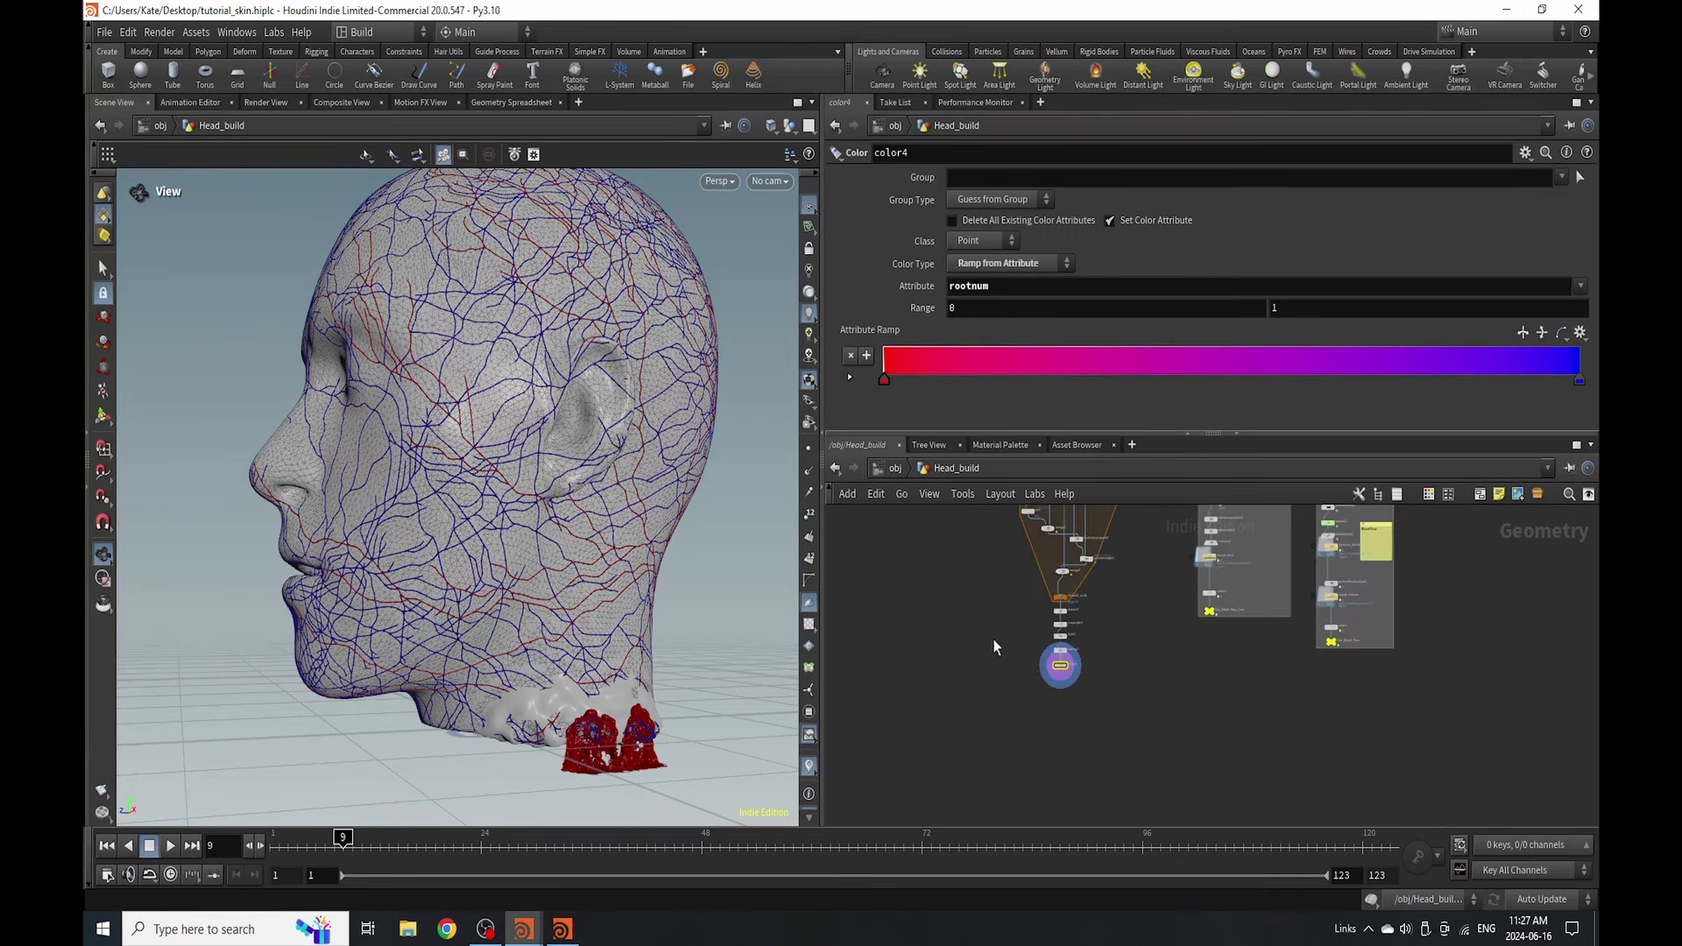
pyautogui.scroll(8, 1092, 674)
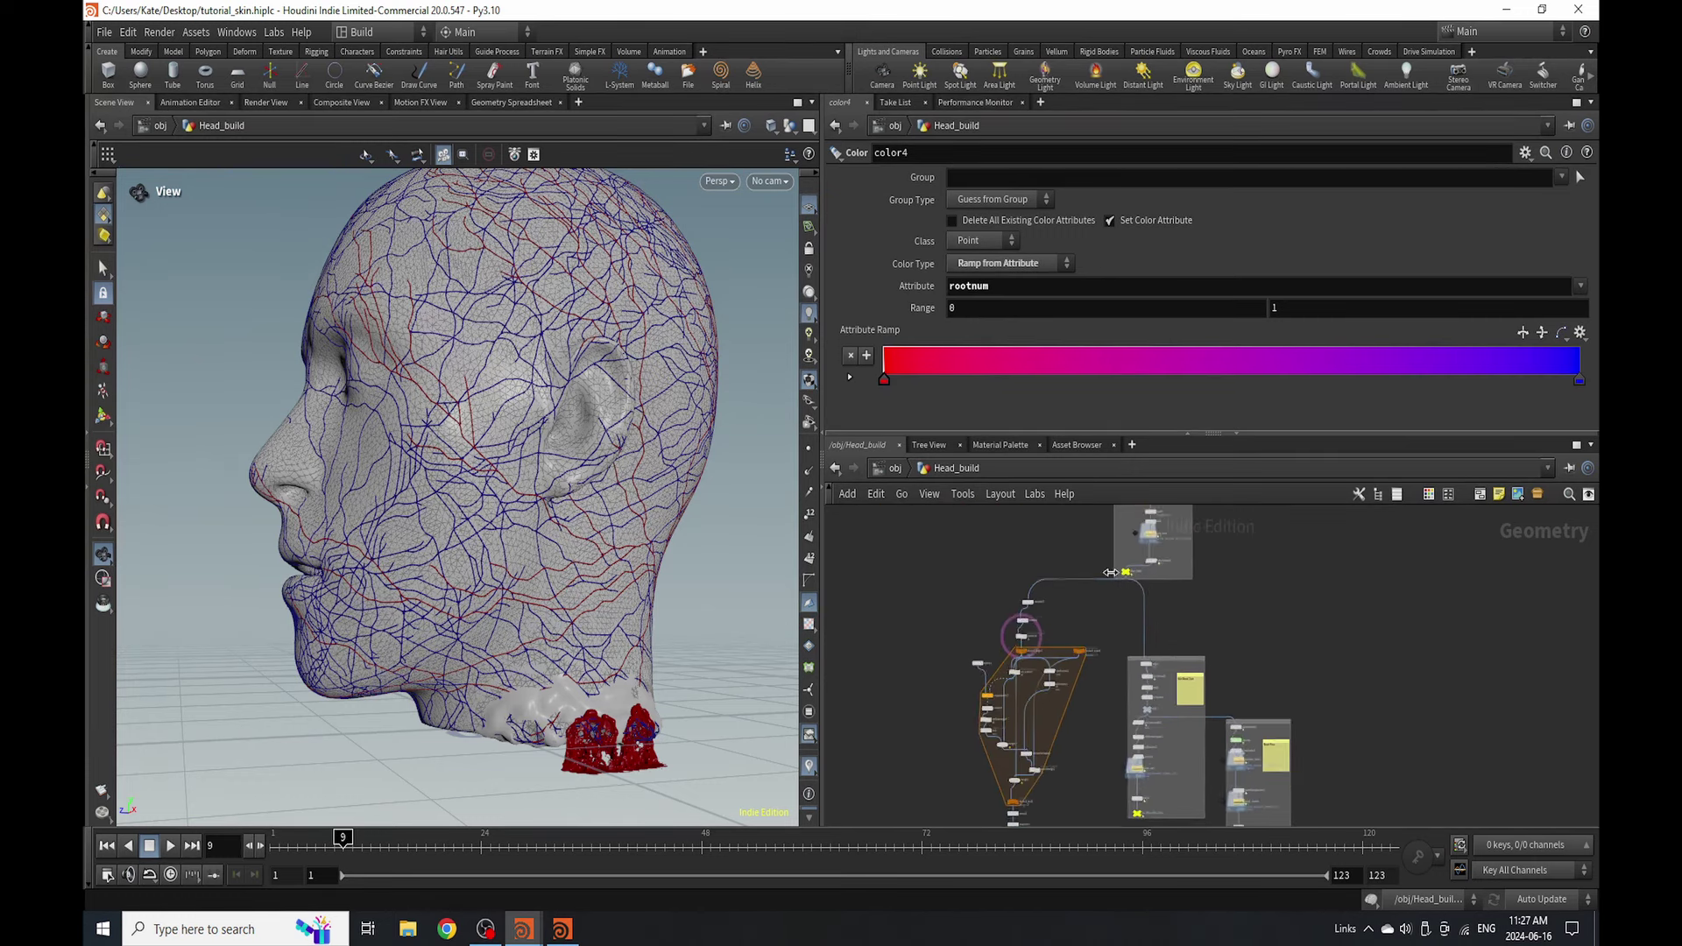
pyautogui.scroll(-5, 1095, 583)
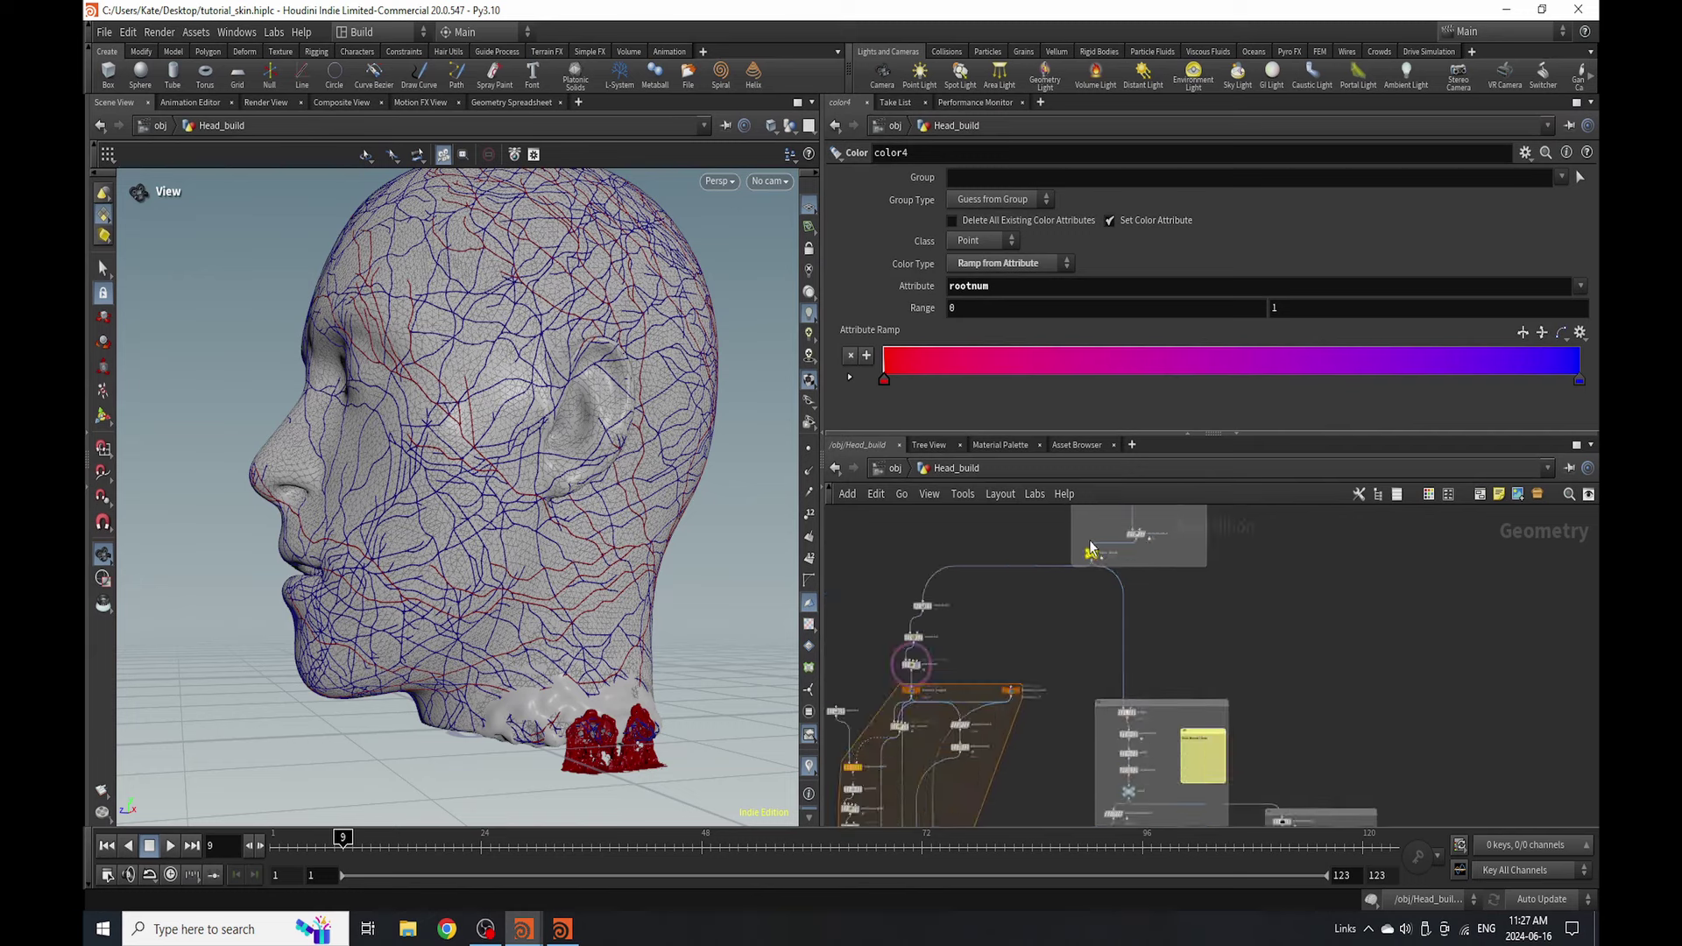
pyautogui.scroll(4, 1040, 666)
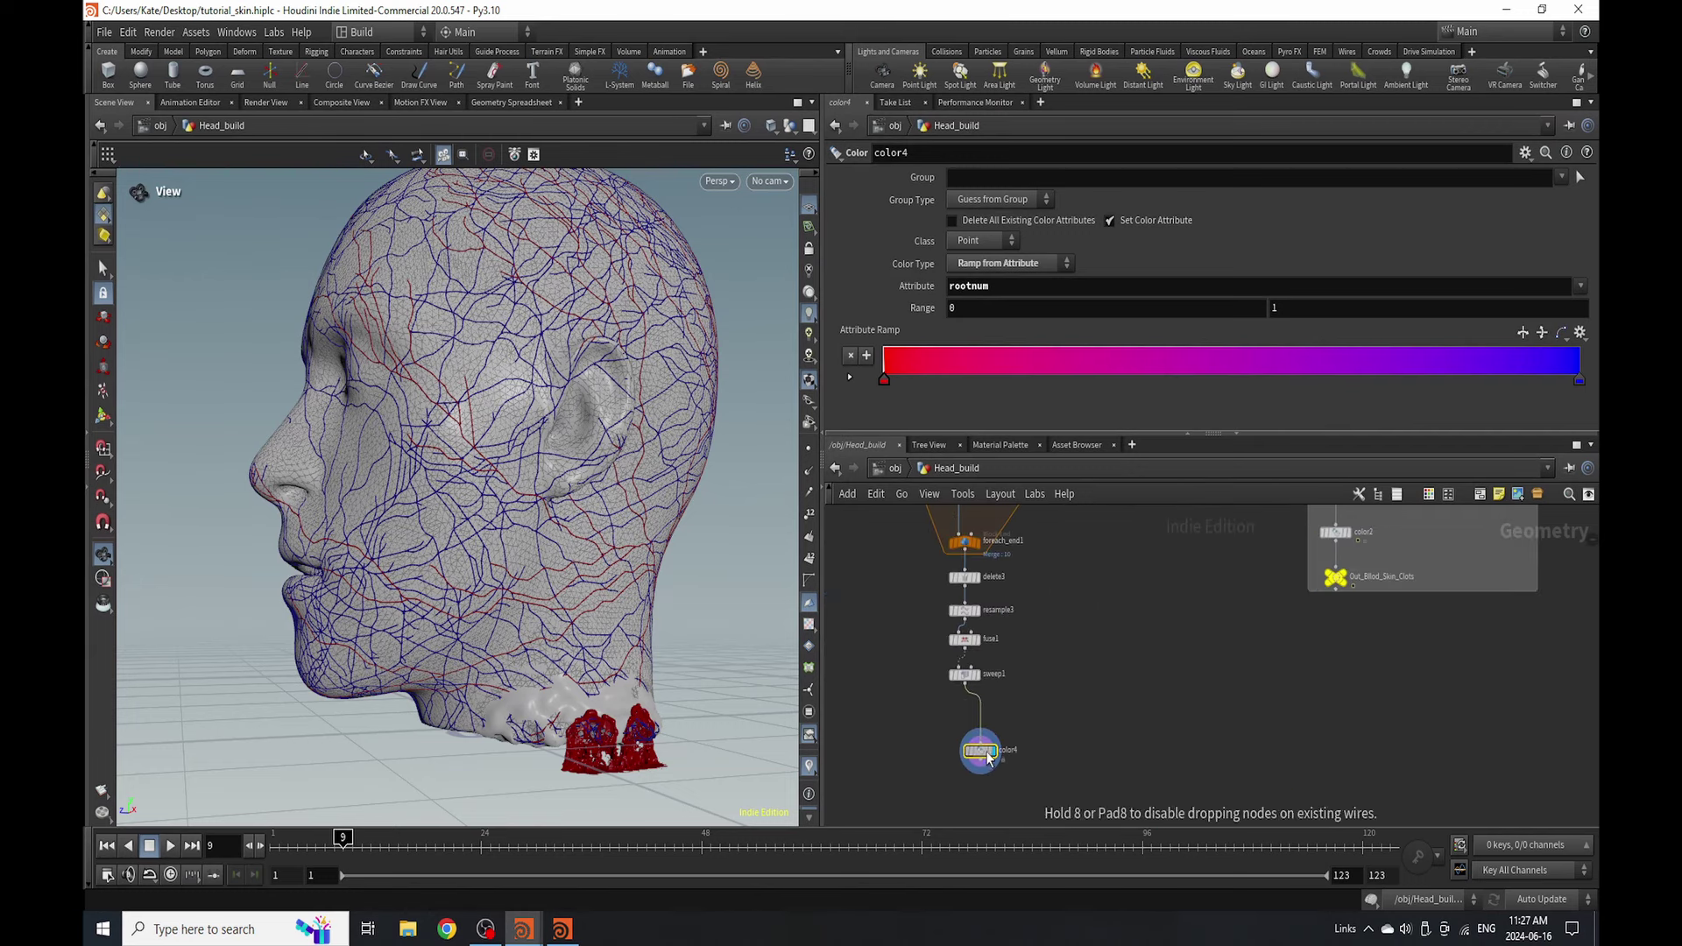
pyautogui.rightClick(1016, 698)
pyautogui.scroll(6, 613, 736)
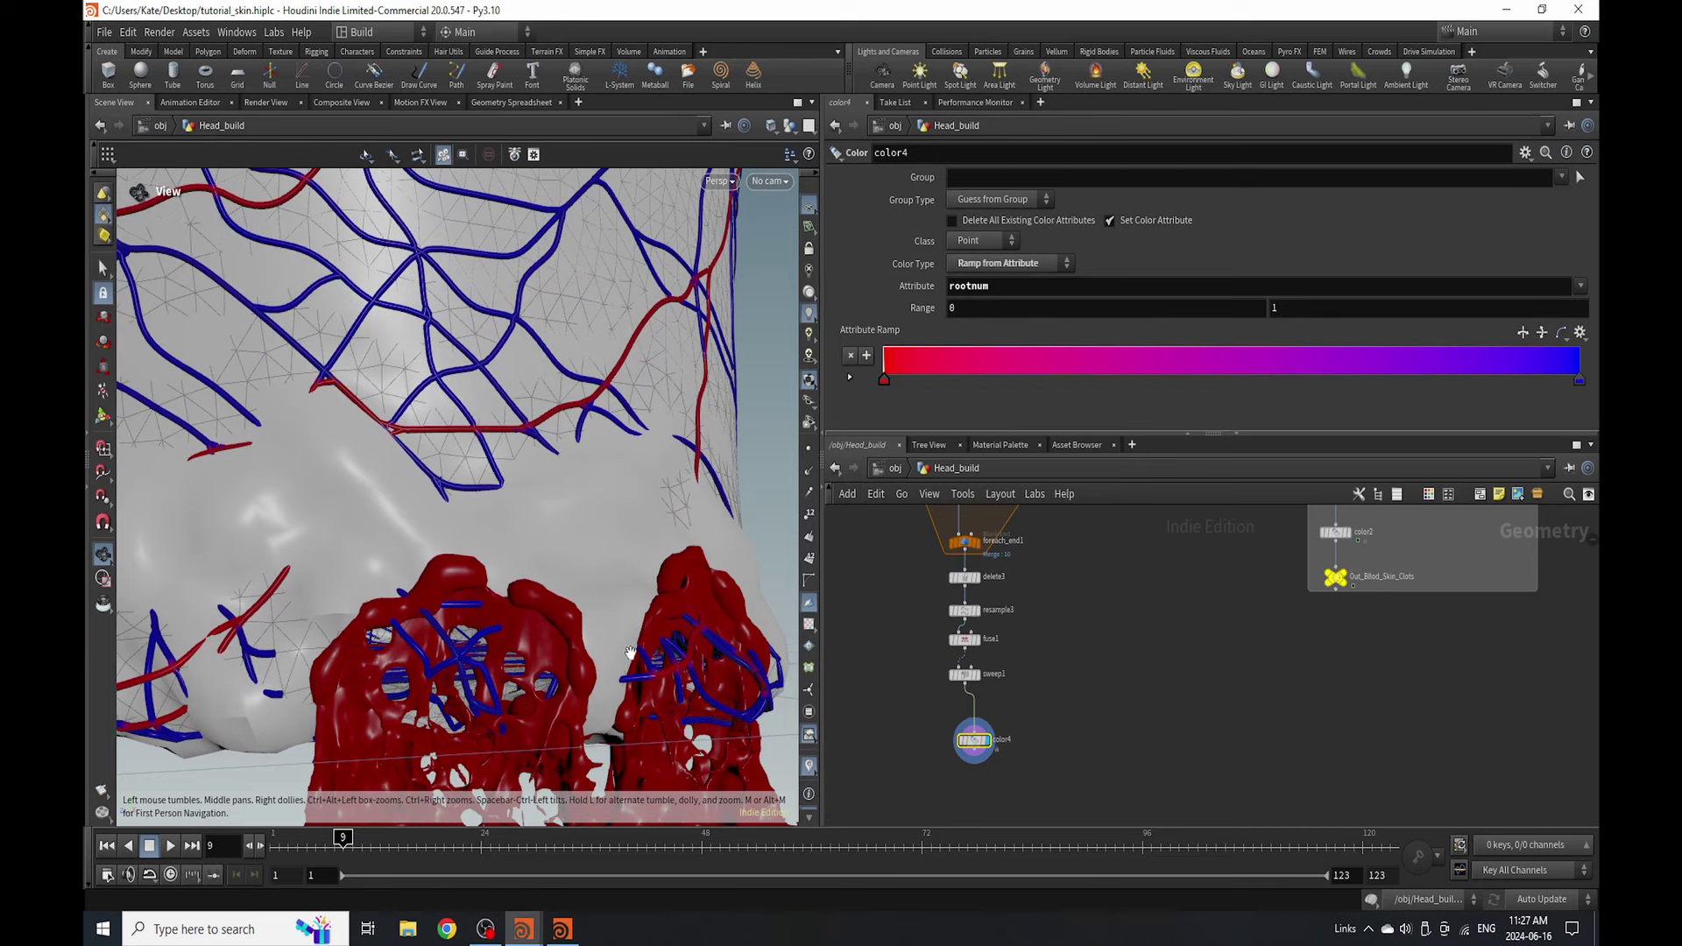
pyautogui.scroll(-5, 625, 756)
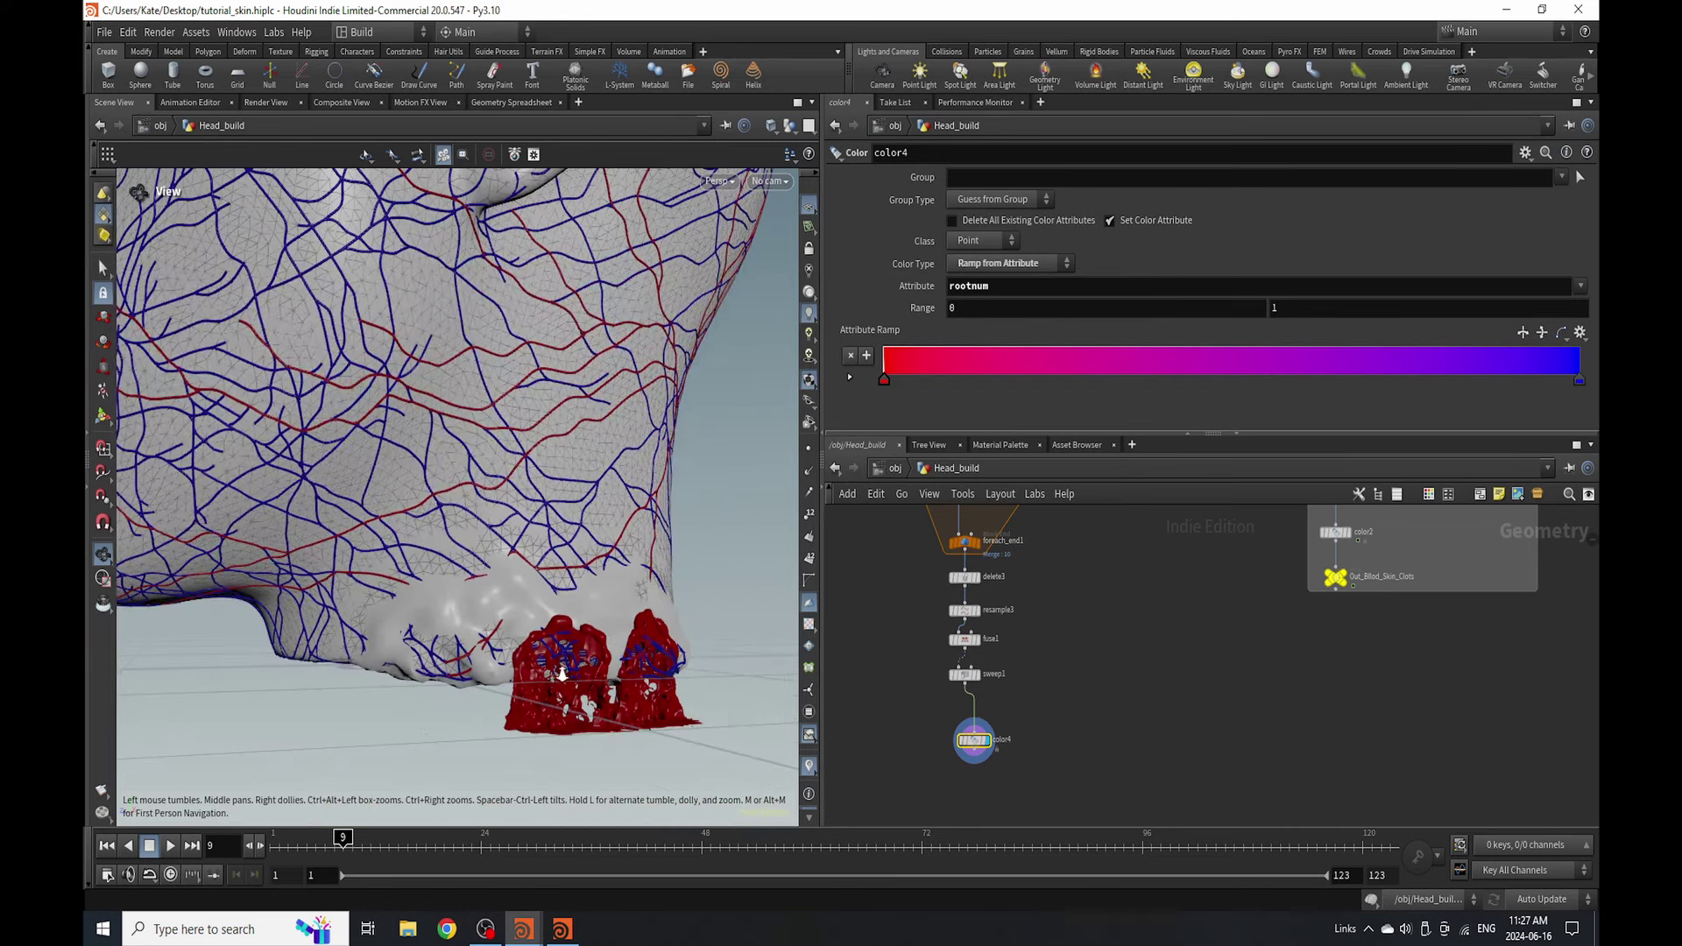
pyautogui.scroll(-5, 561, 673)
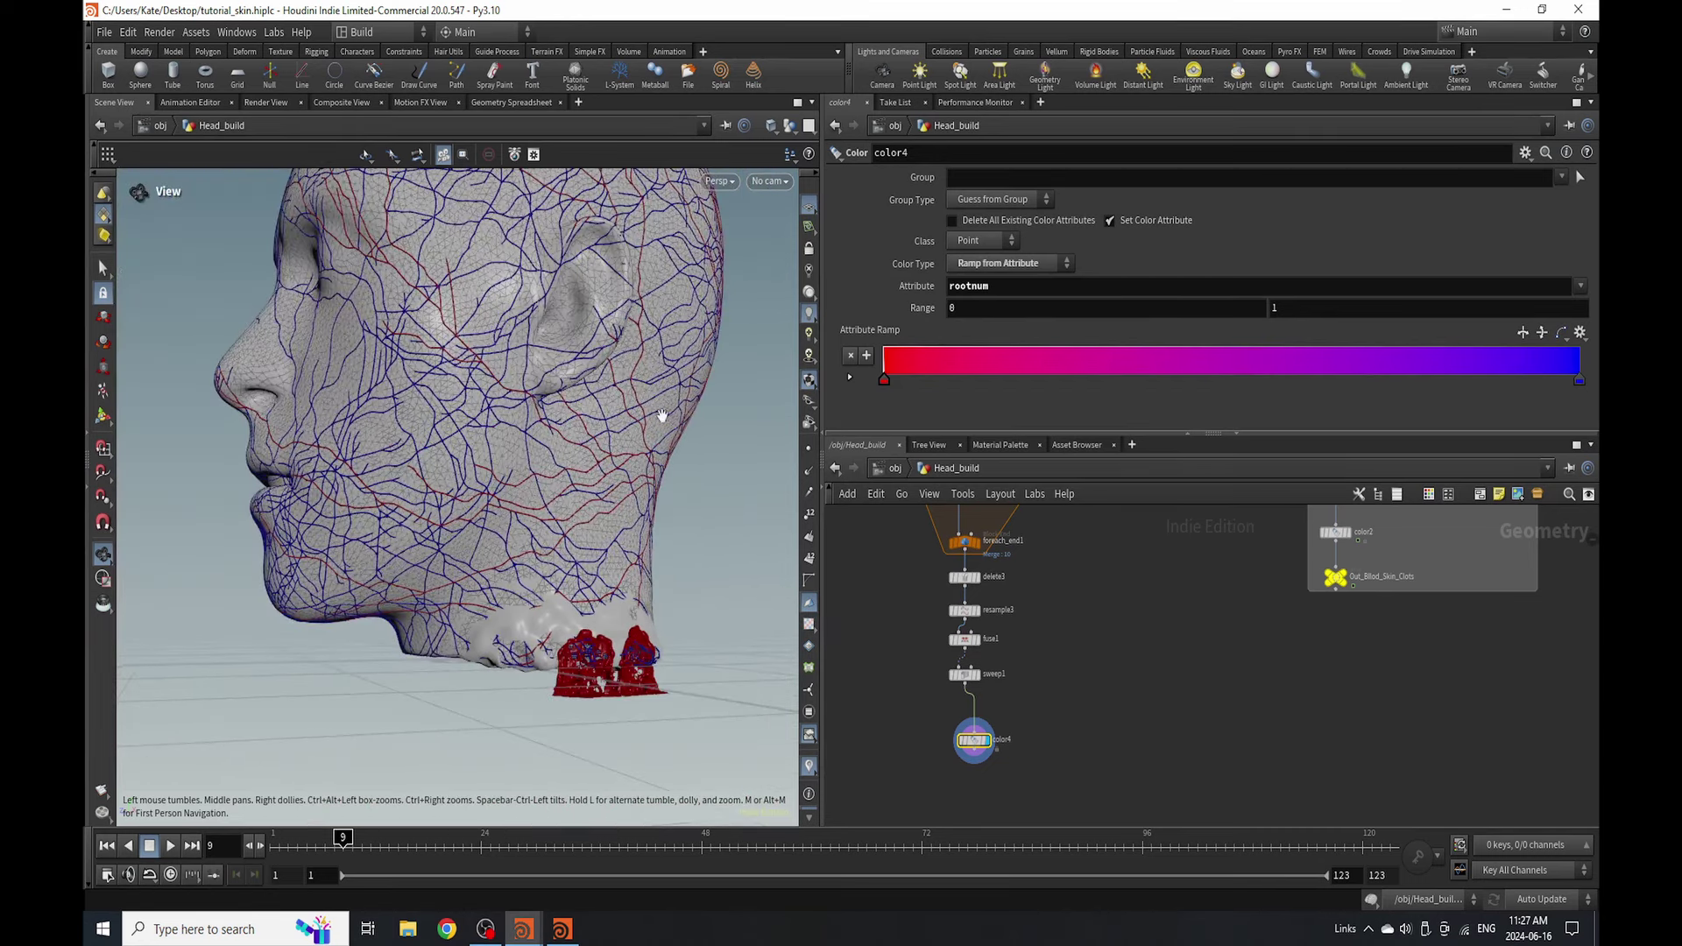
pyautogui.moveTo(504, 491); pyautogui.dragTo(569, 508)
pyautogui.scroll(3, 1076, 771)
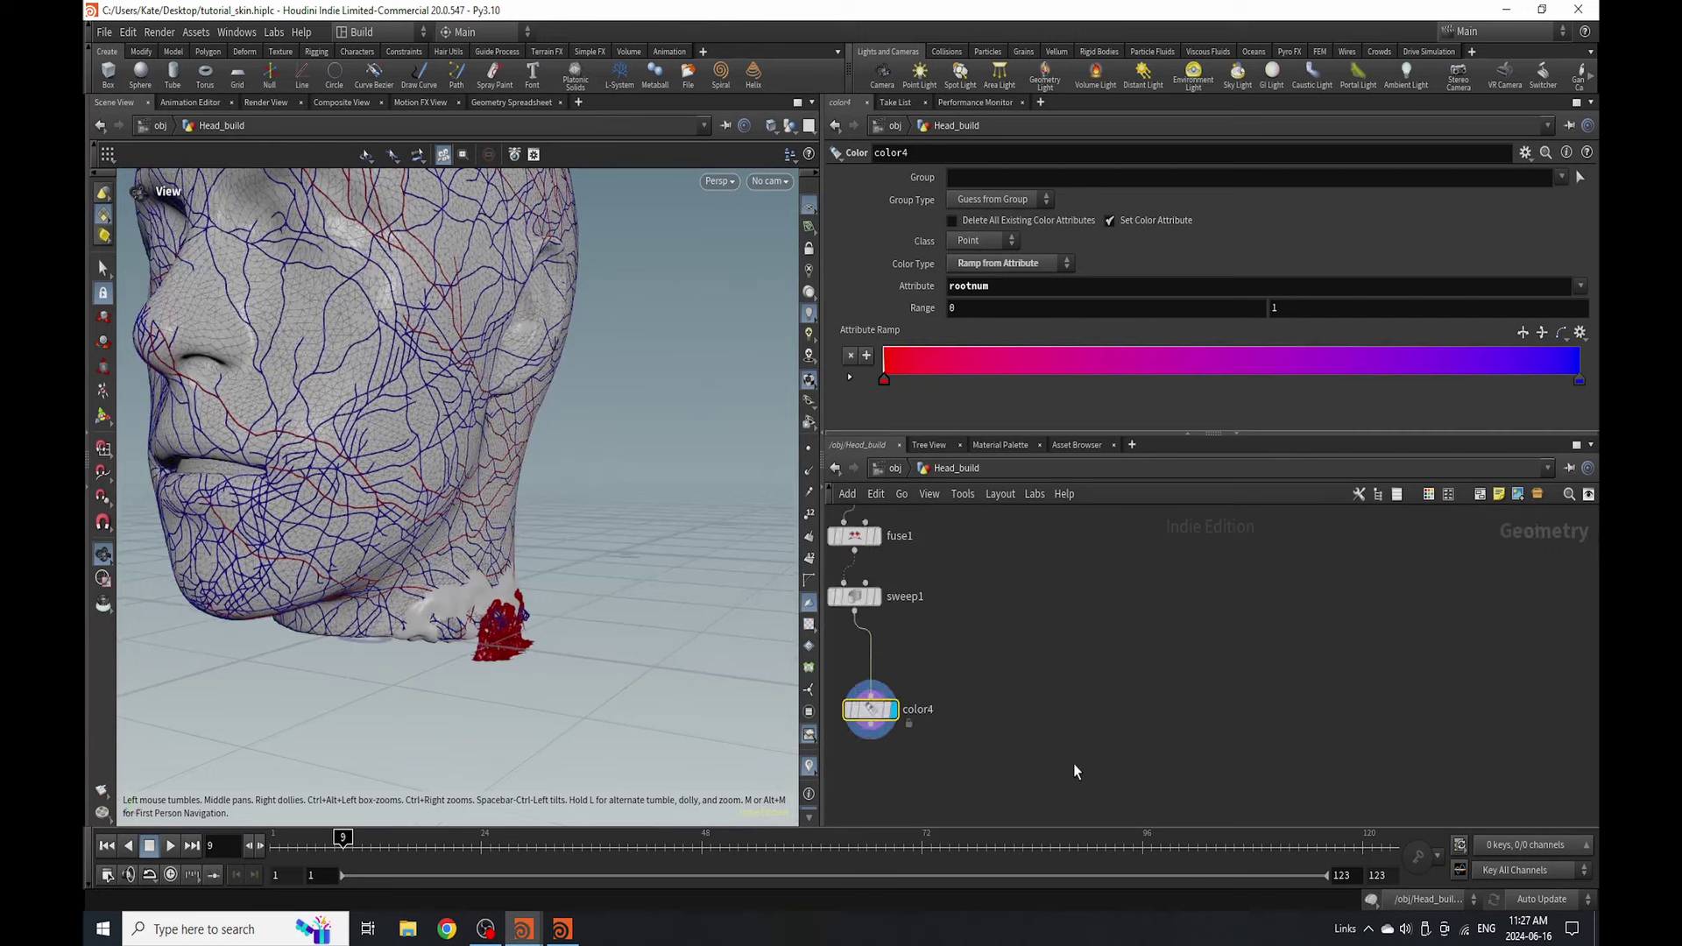
# - Tidy the chain and add a File Cache named VEINS below color4
pyautogui.press('l')
pyautogui.press('Tab')
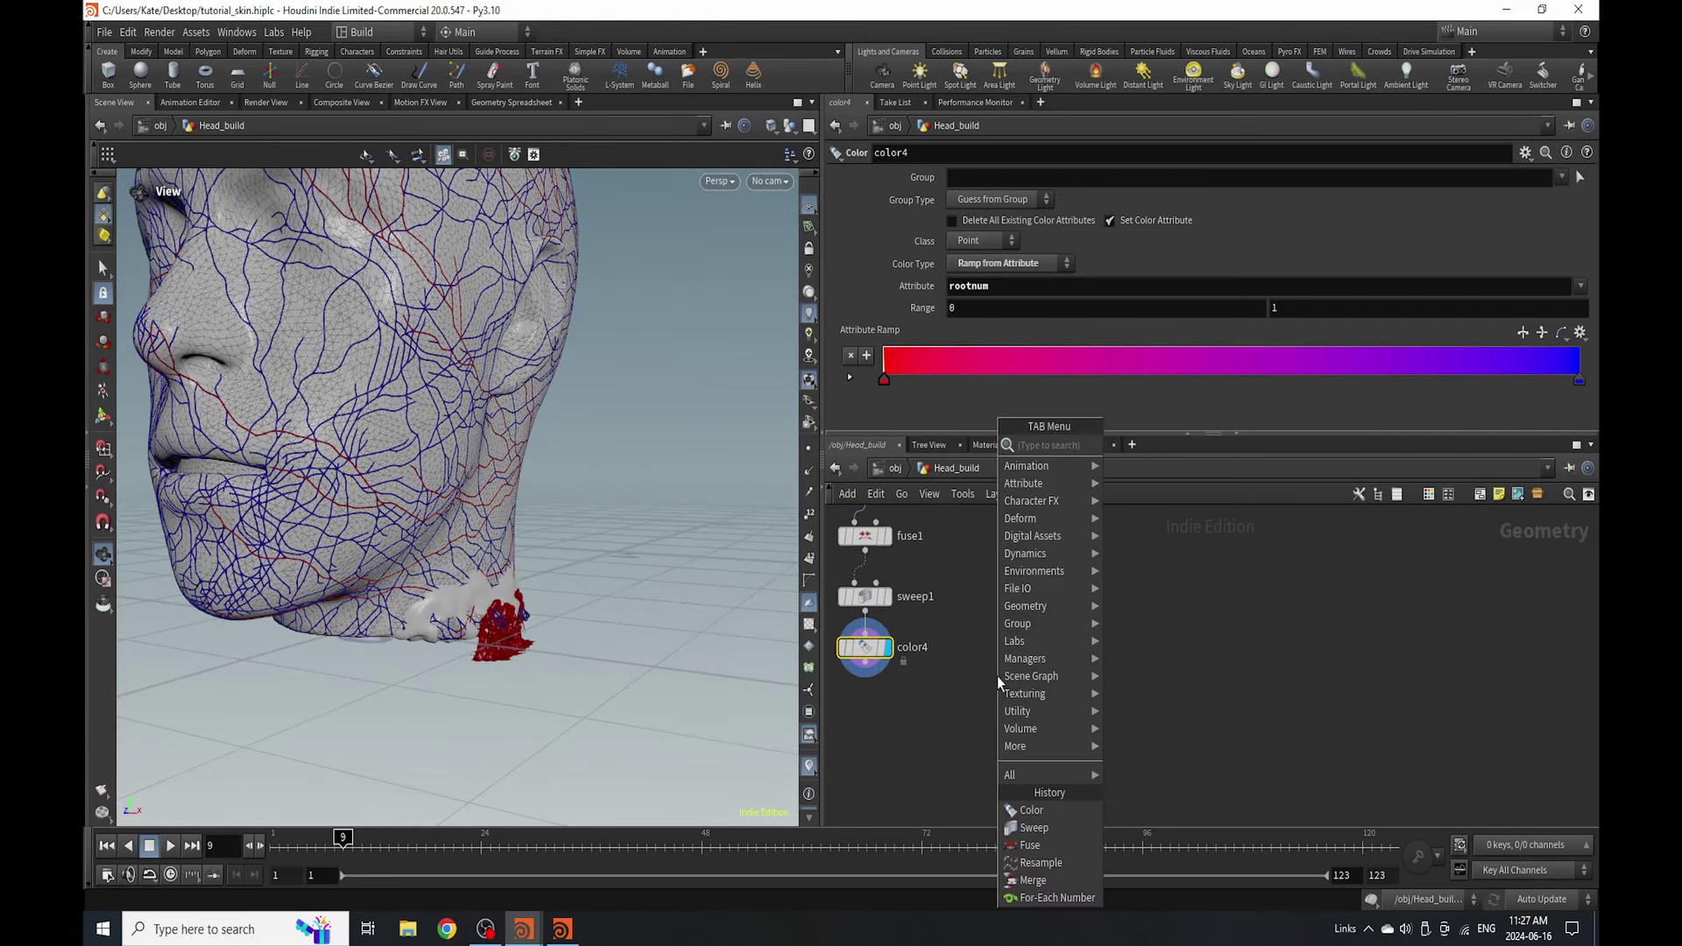
pyautogui.write('attrib')
pyautogui.click(1139, 485)
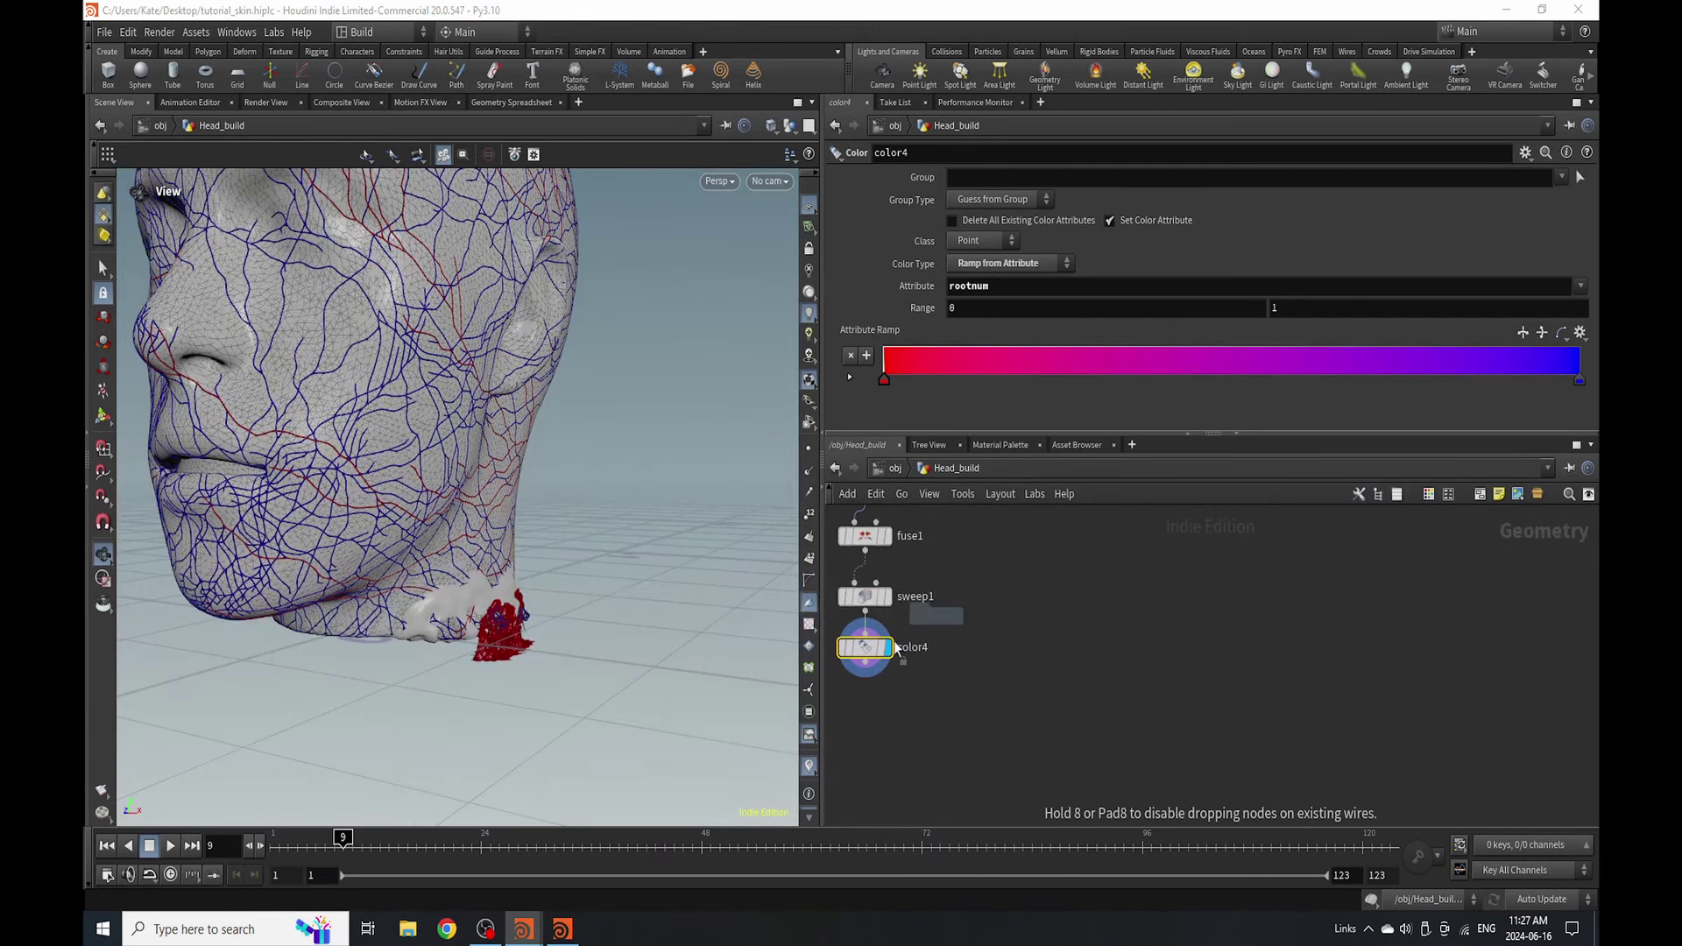
pyautogui.click(853, 714)
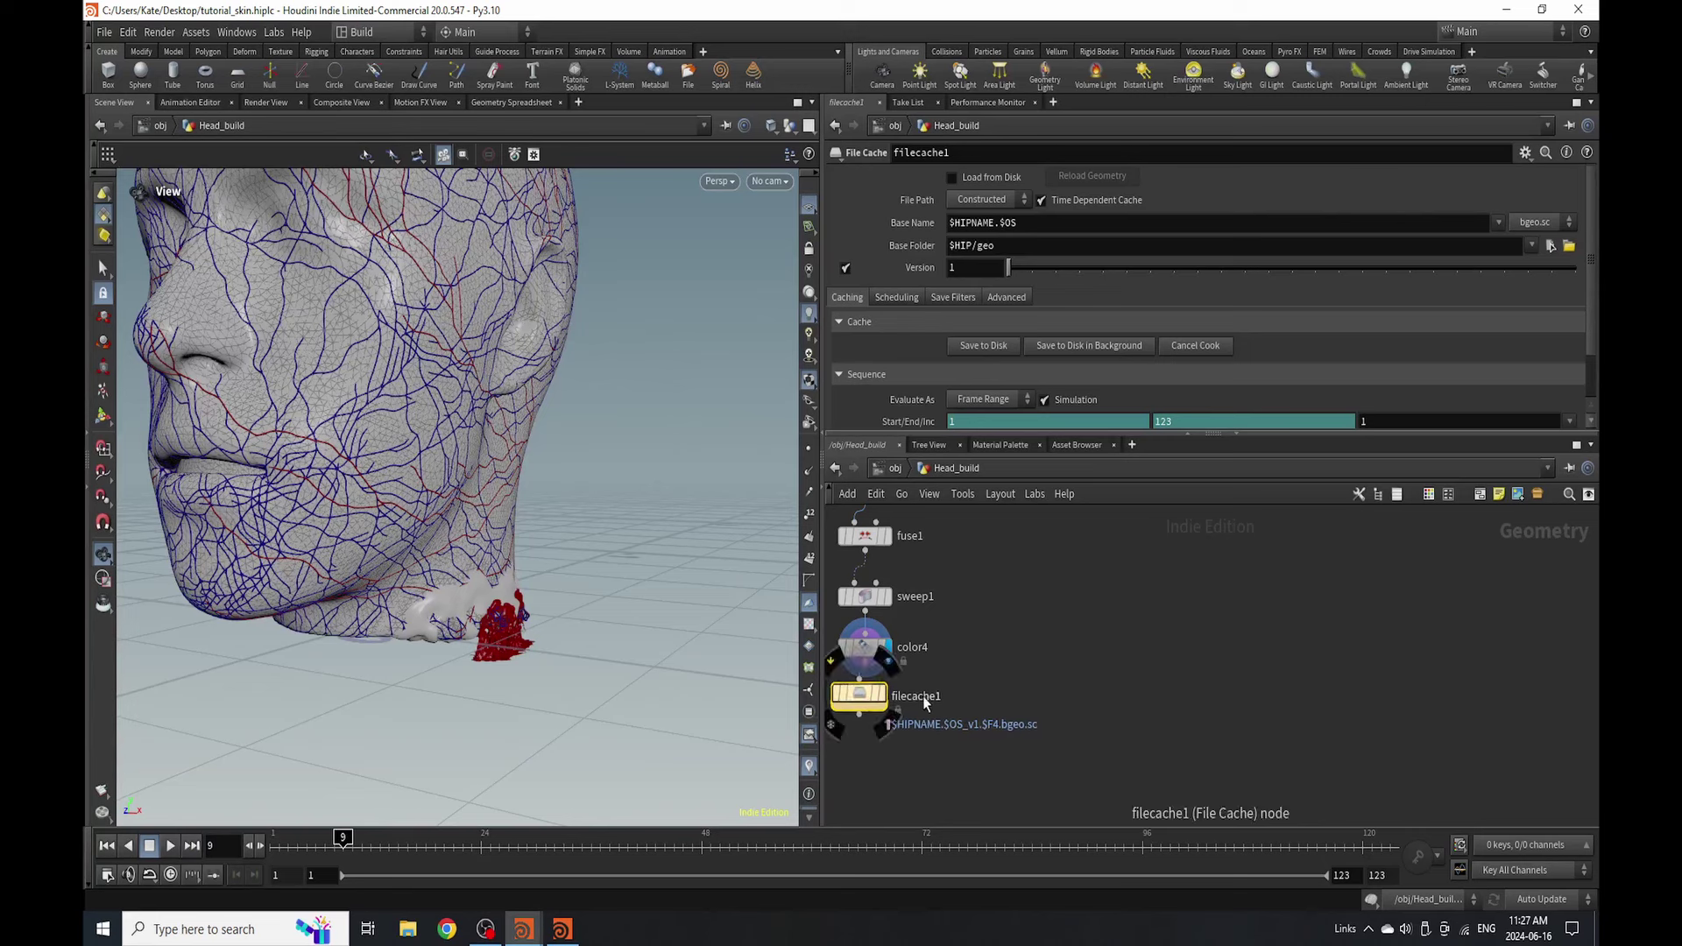
pyautogui.doubleClick(923, 696)
pyautogui.write('VEINS')
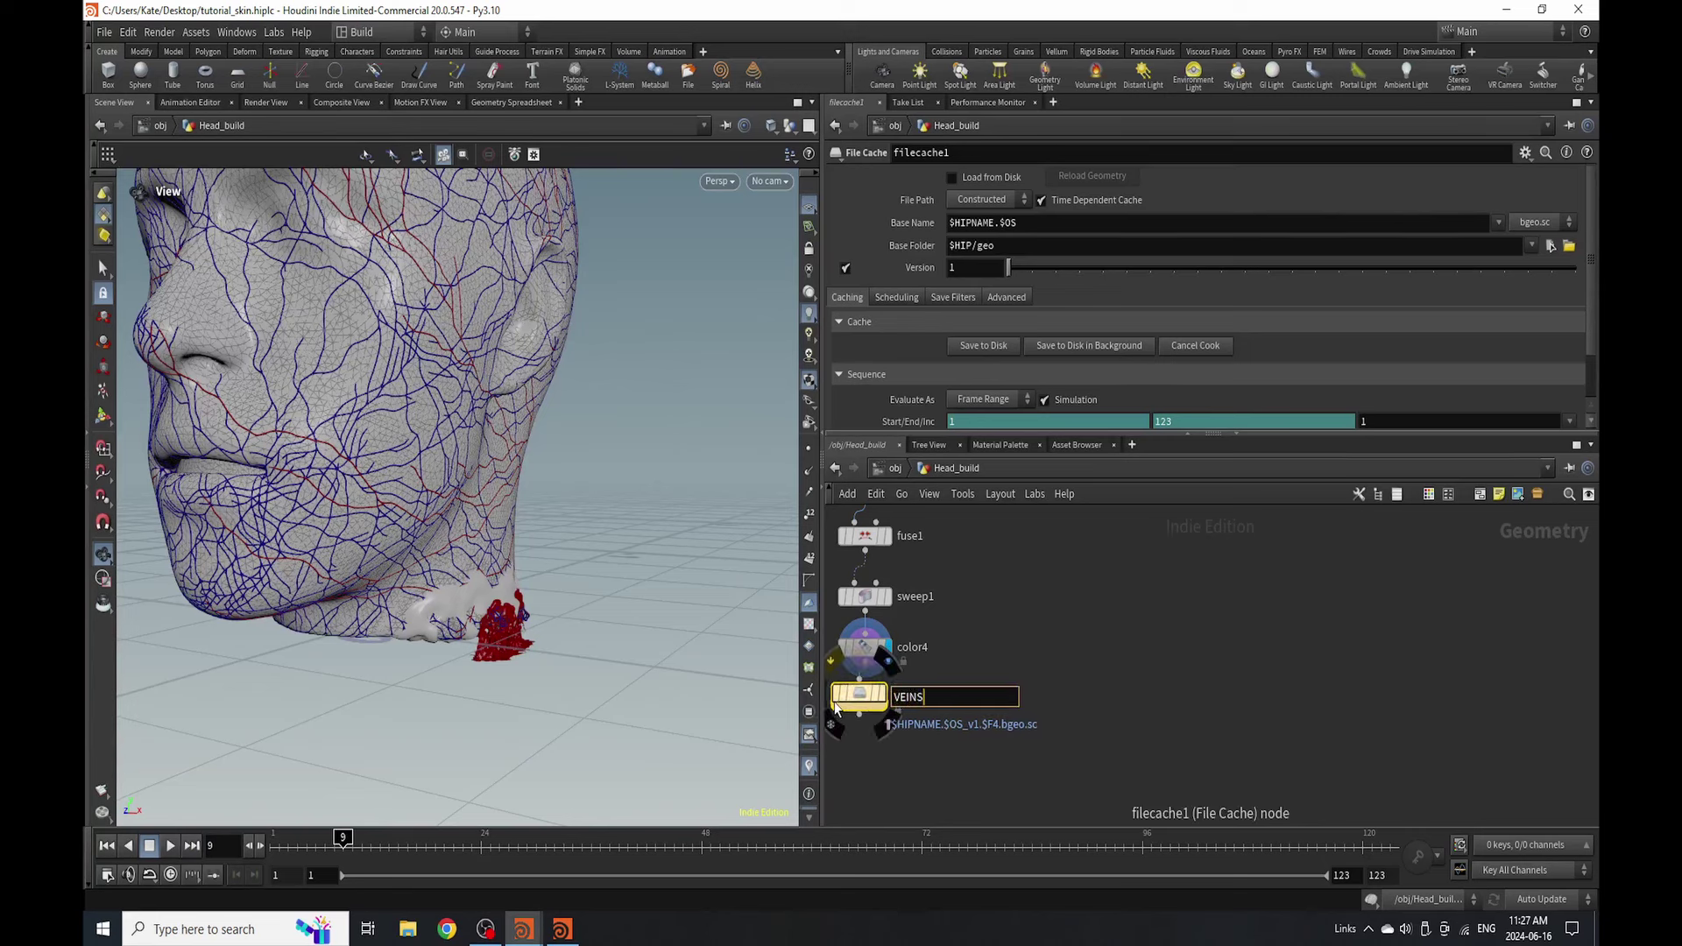
pyautogui.press('Return')
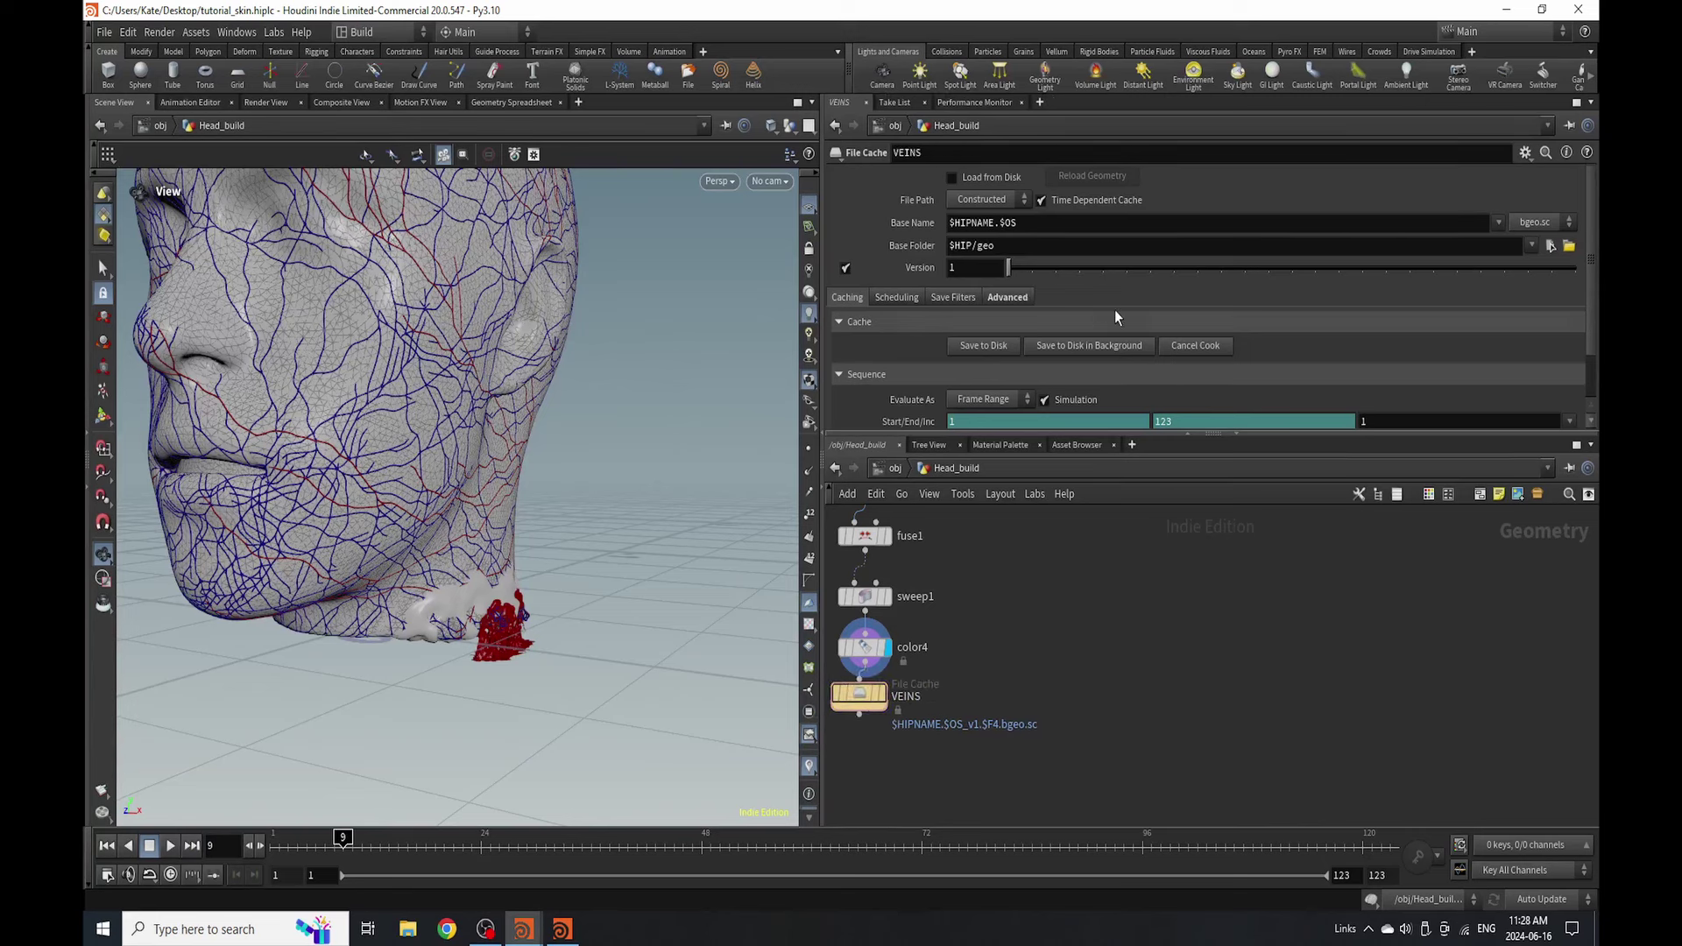
# - Disable Time Dependent Cache on VEINS and save the cache to disk
pyautogui.click(1099, 201)
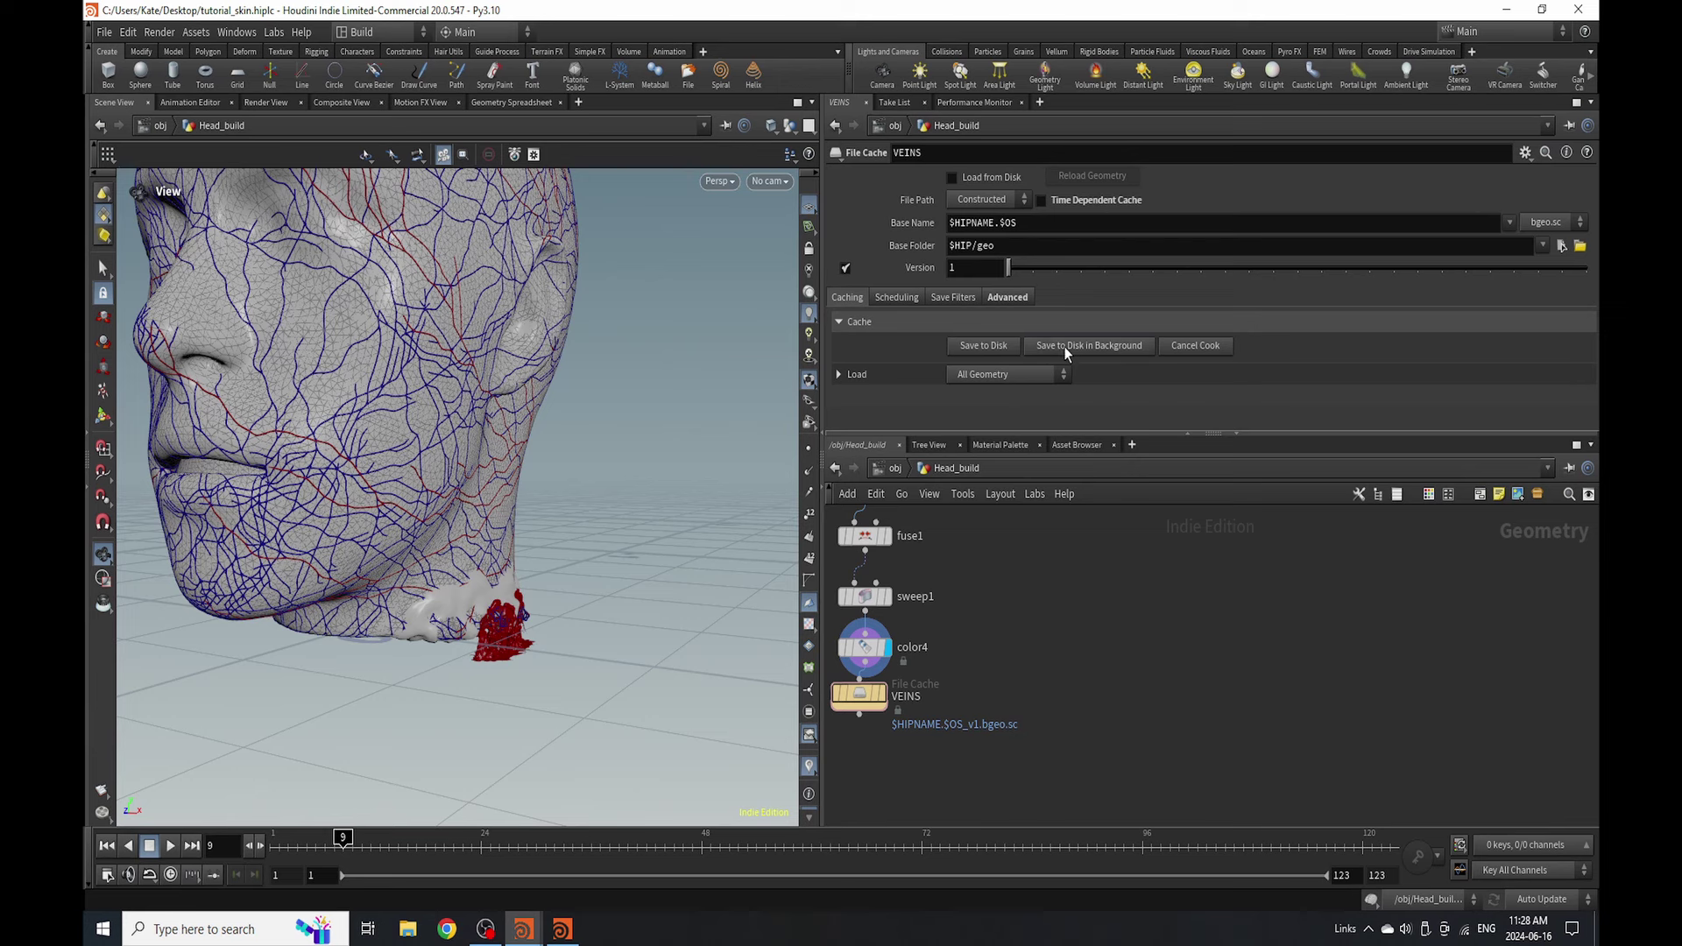
pyautogui.click(1066, 346)
pyautogui.click(1039, 382)
pyautogui.scroll(-3, 990, 705)
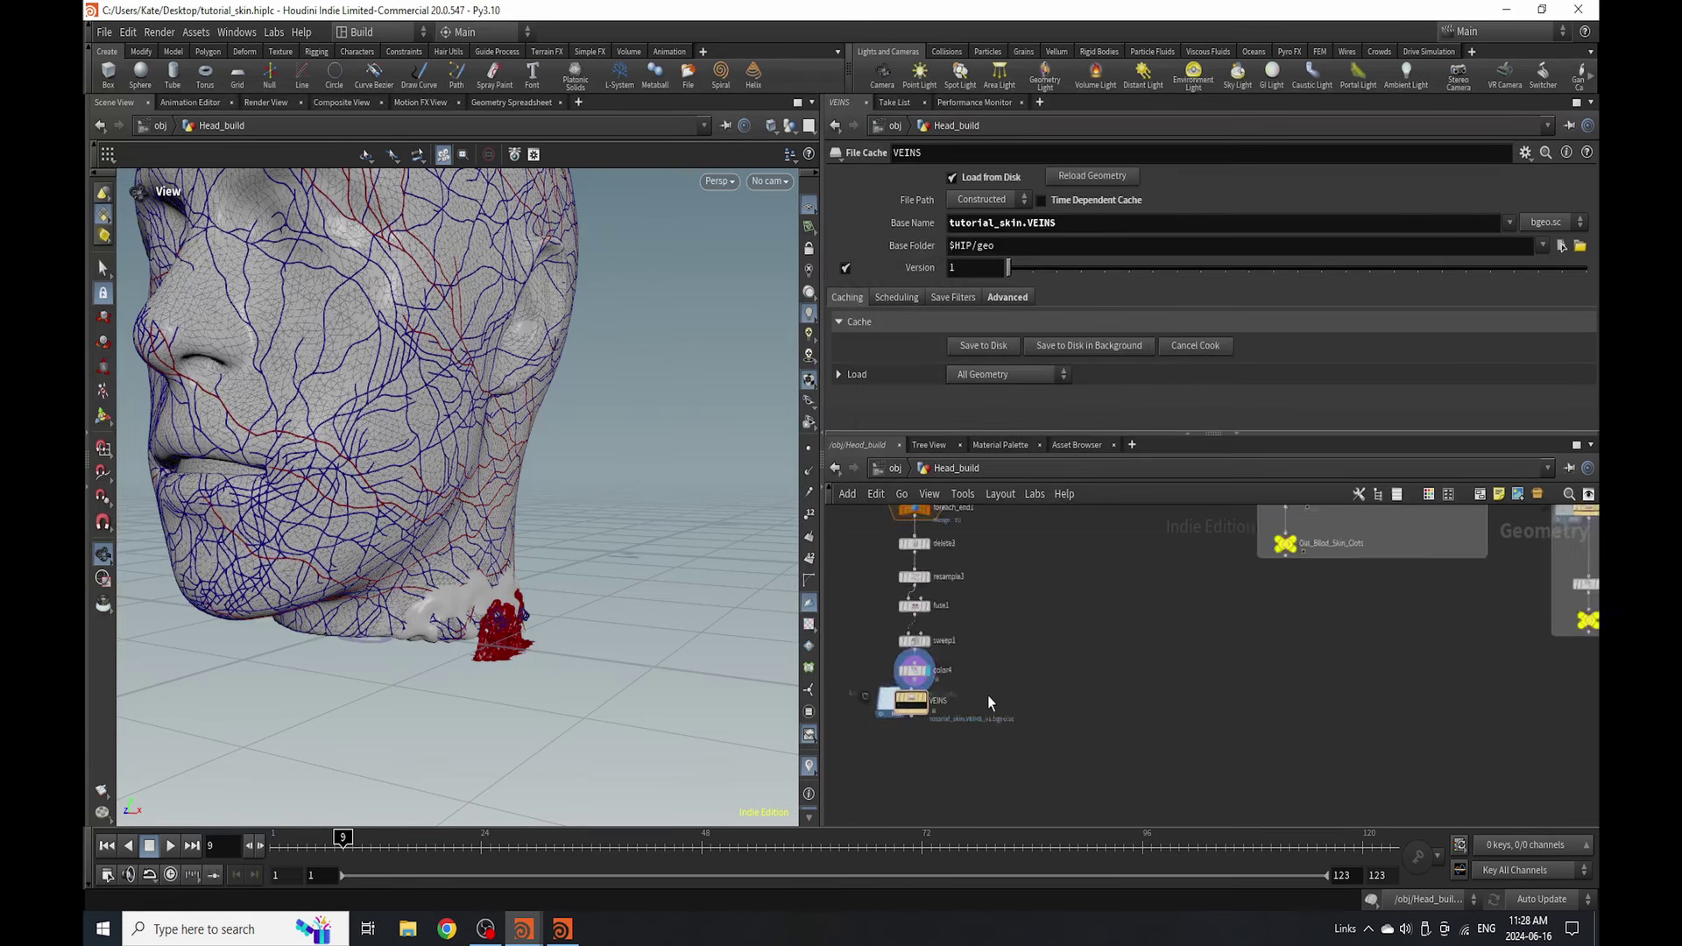
pyautogui.press('Tab')
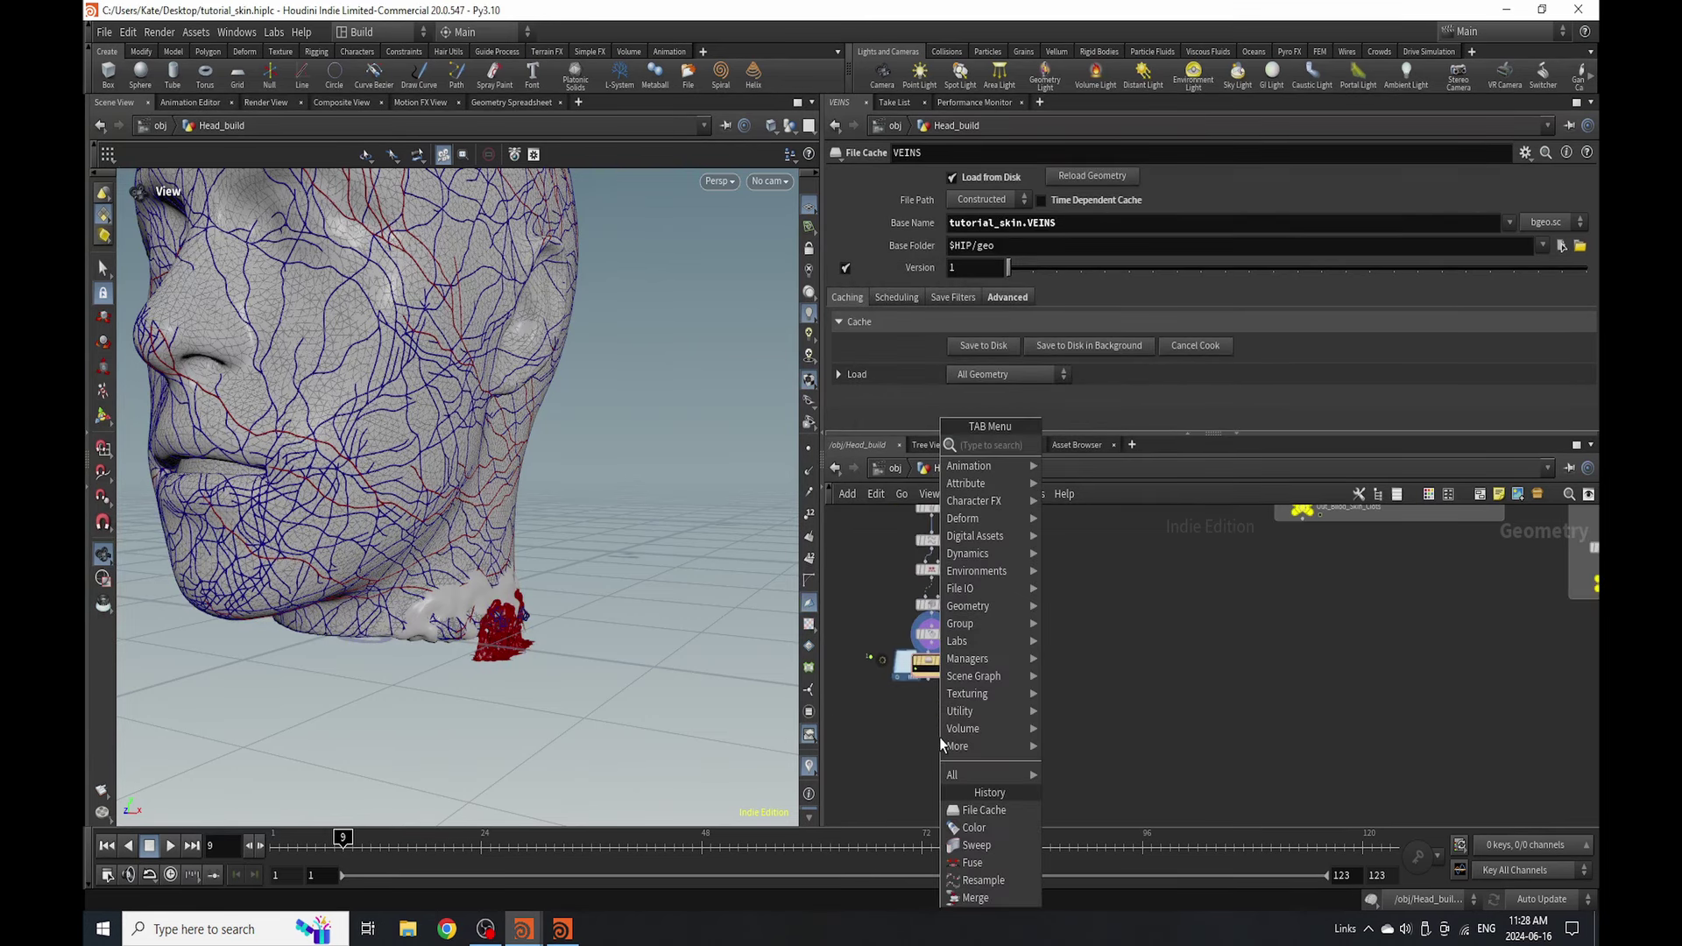
# - Add a pointdeform3 node below the VEINS cache
pyautogui.write('point')
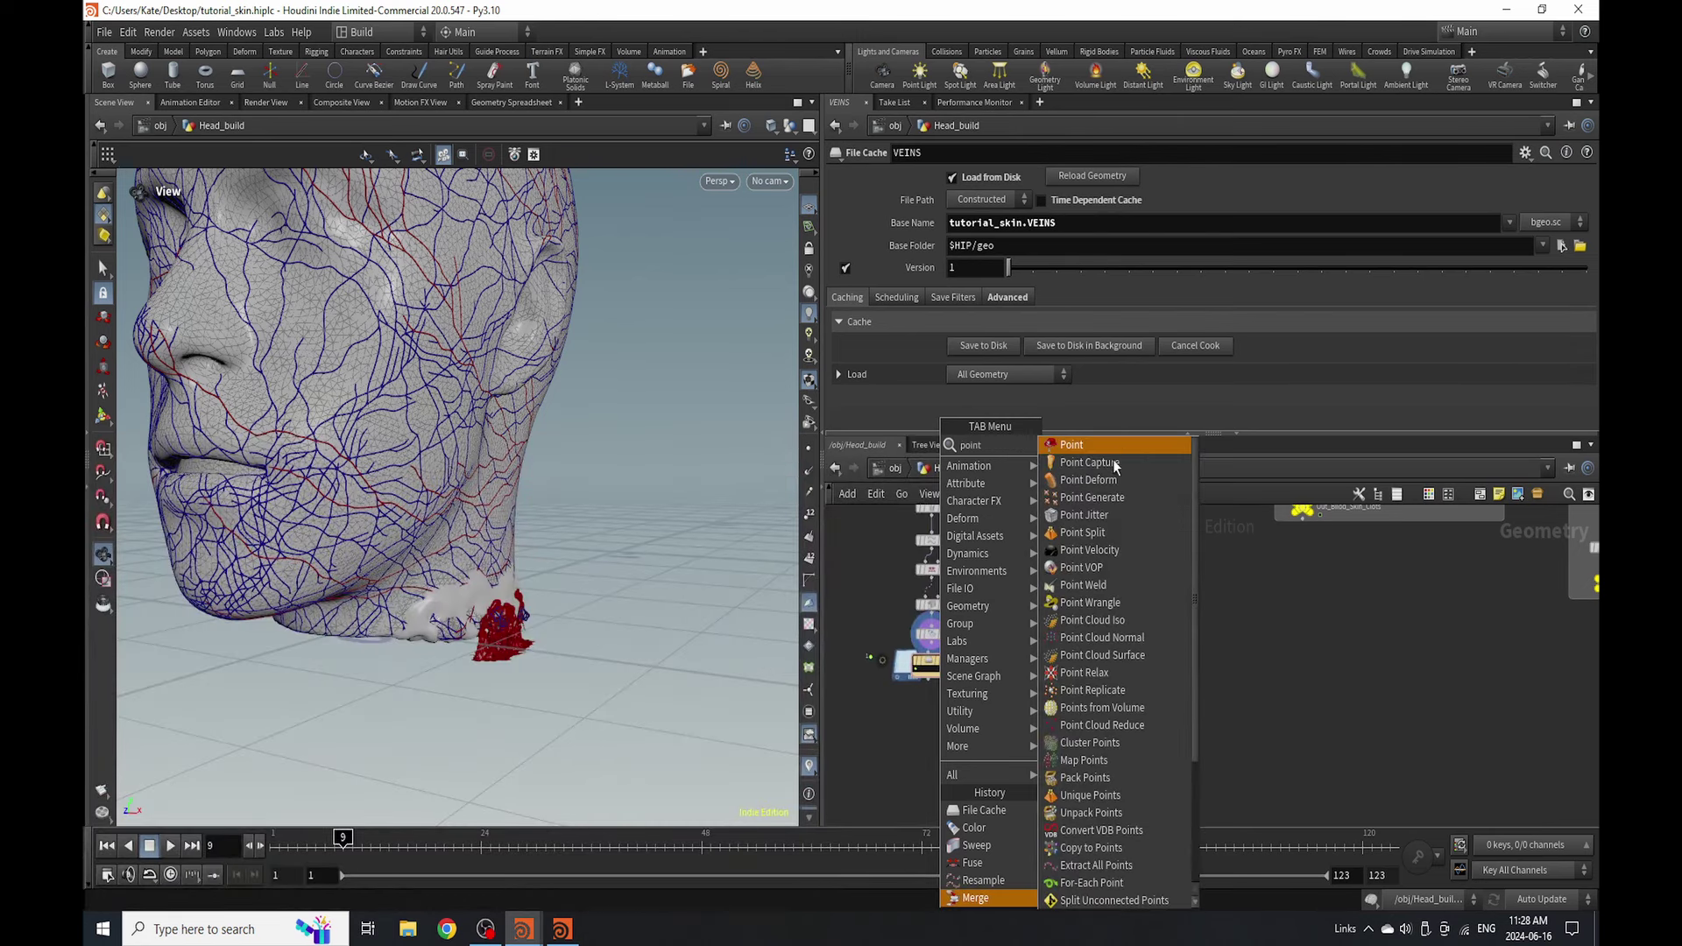
pyautogui.click(1086, 479)
pyautogui.click(1020, 749)
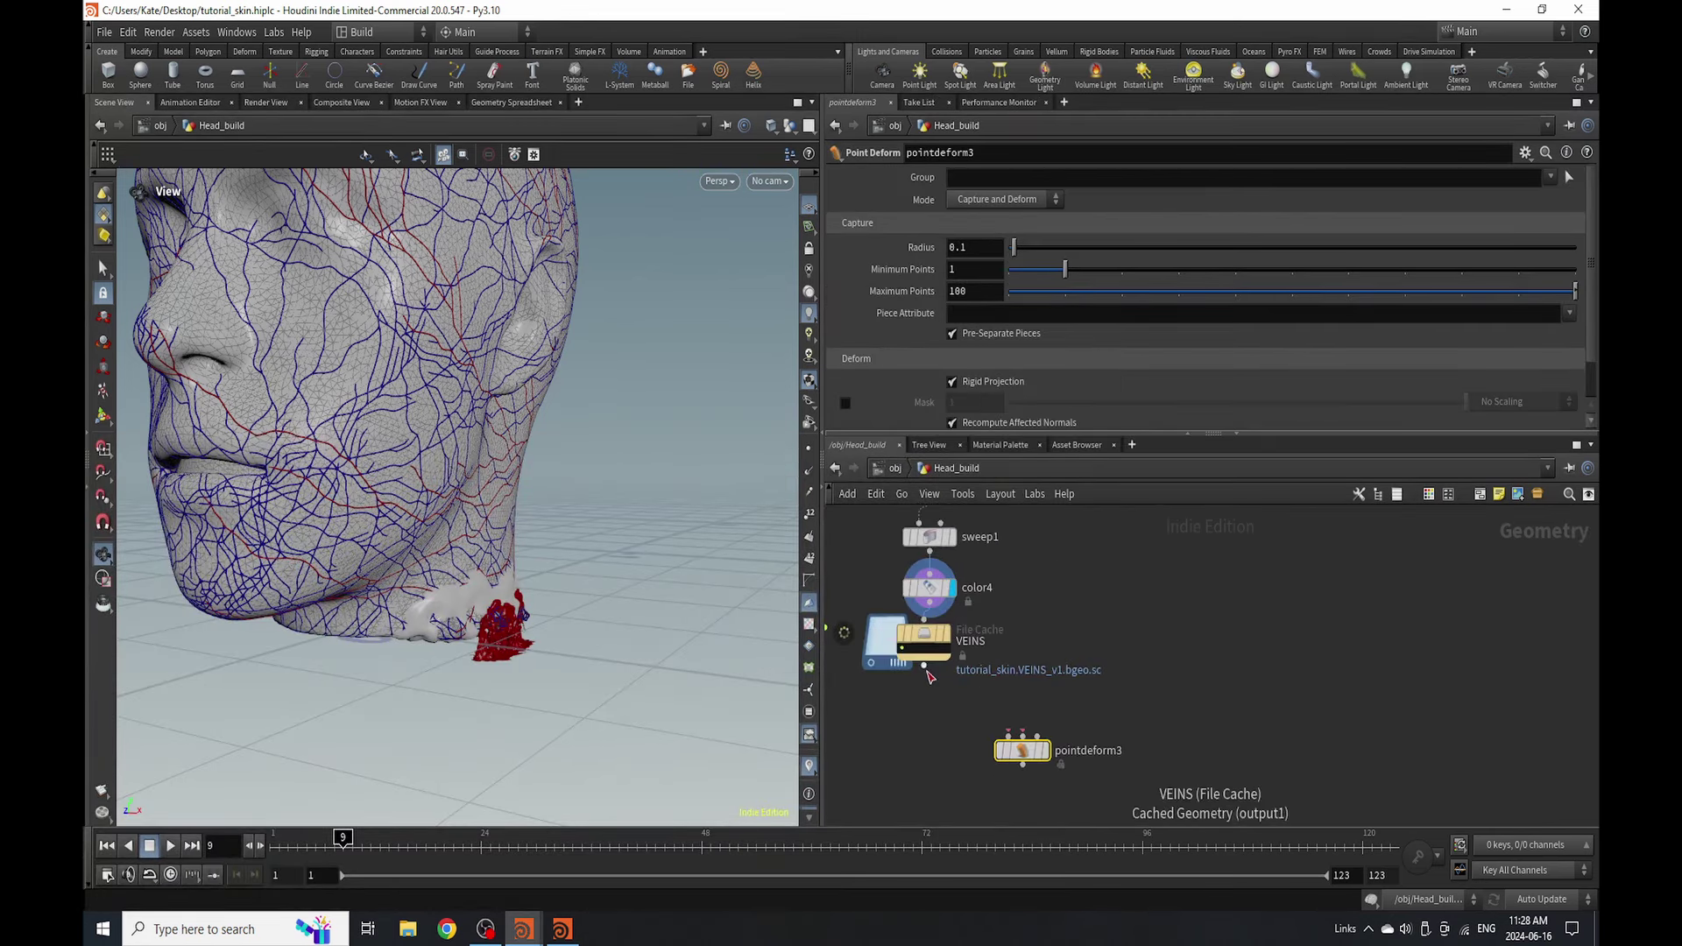
# - Wire the VEINS cache output into pointdeform3's first input
pyautogui.moveTo(924, 666); pyautogui.dragTo(968, 697)
pyautogui.scroll(-5, 968, 697)
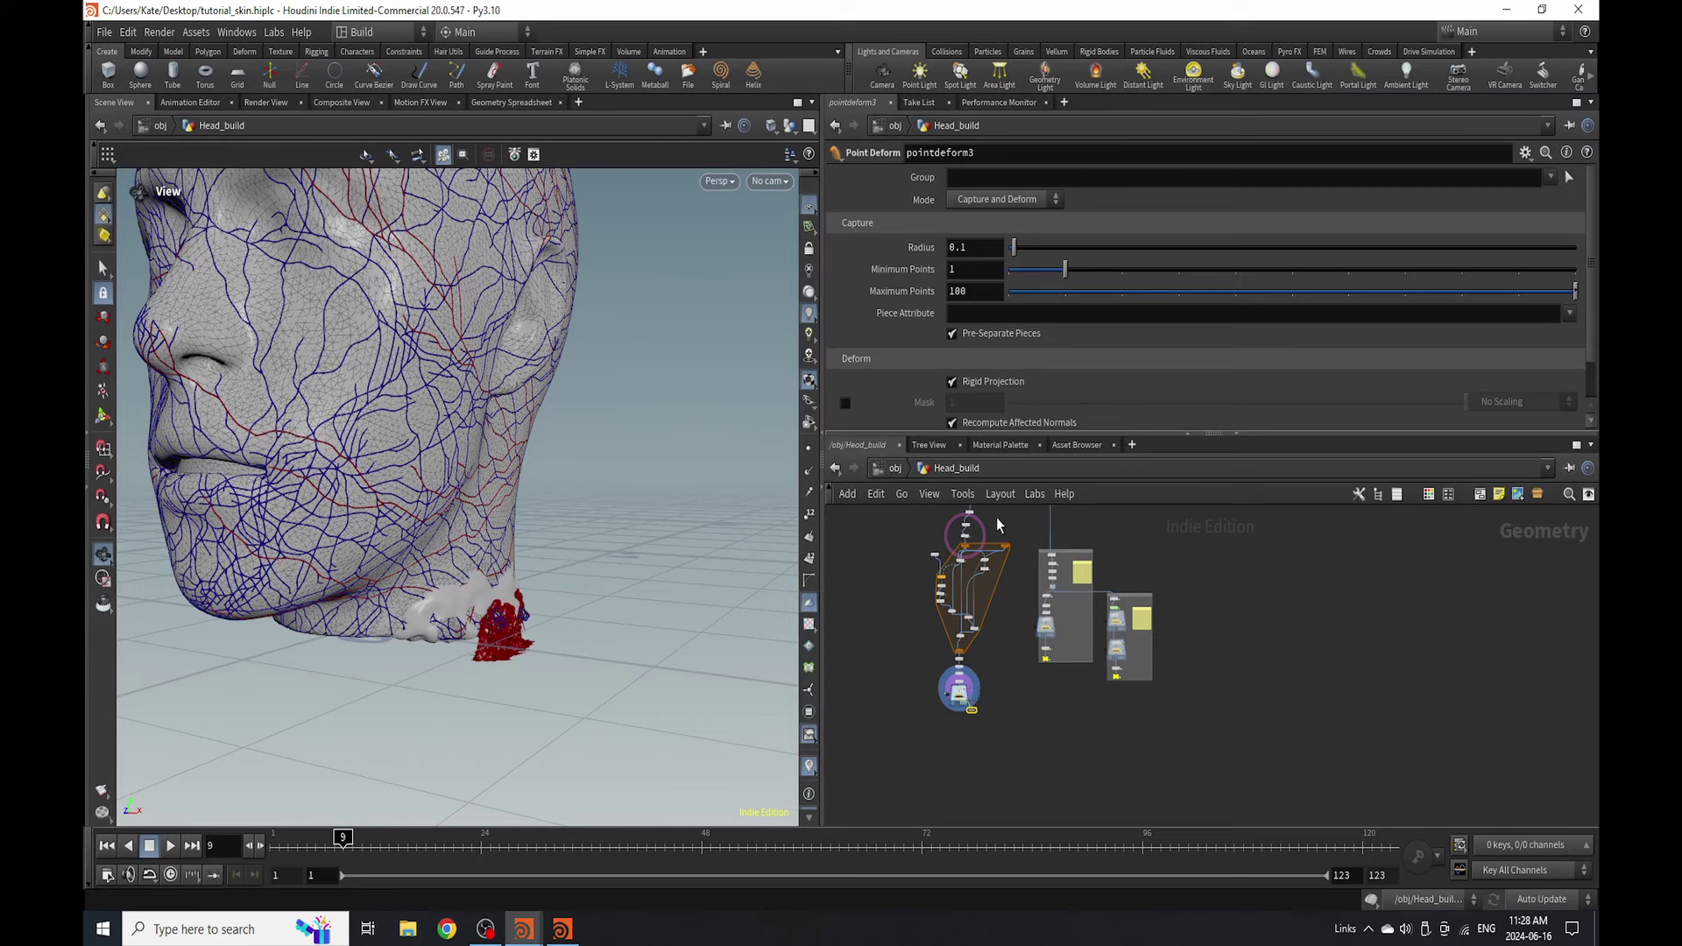
pyautogui.scroll(8, 999, 524)
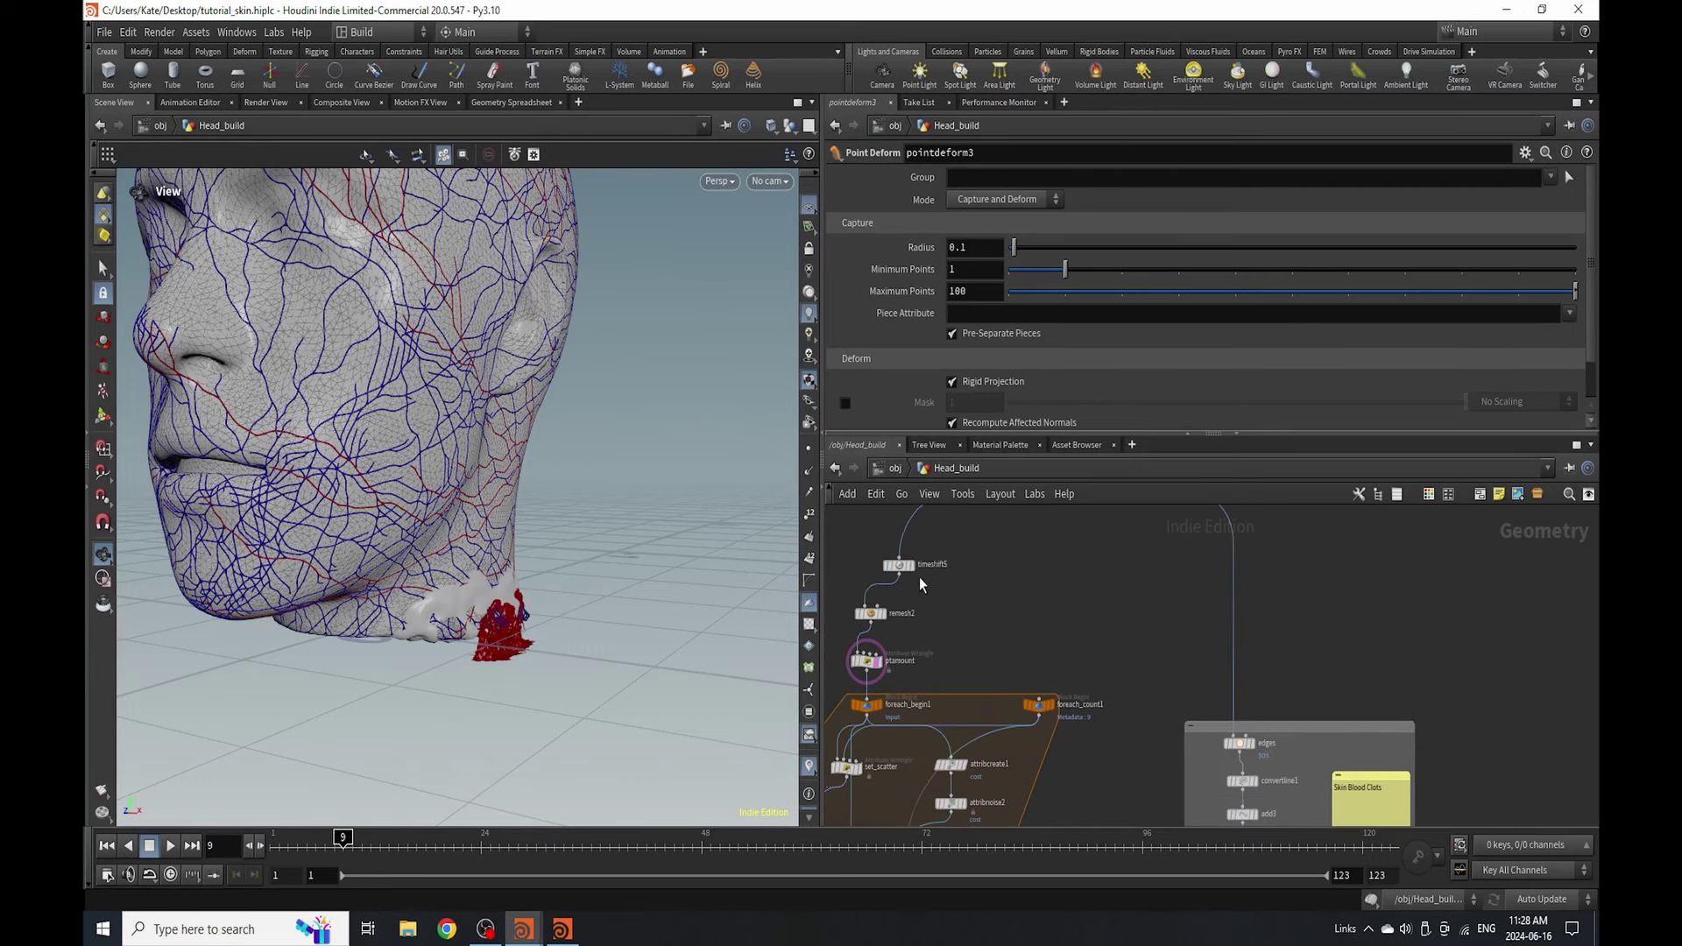
pyautogui.scroll(-5, 971, 599)
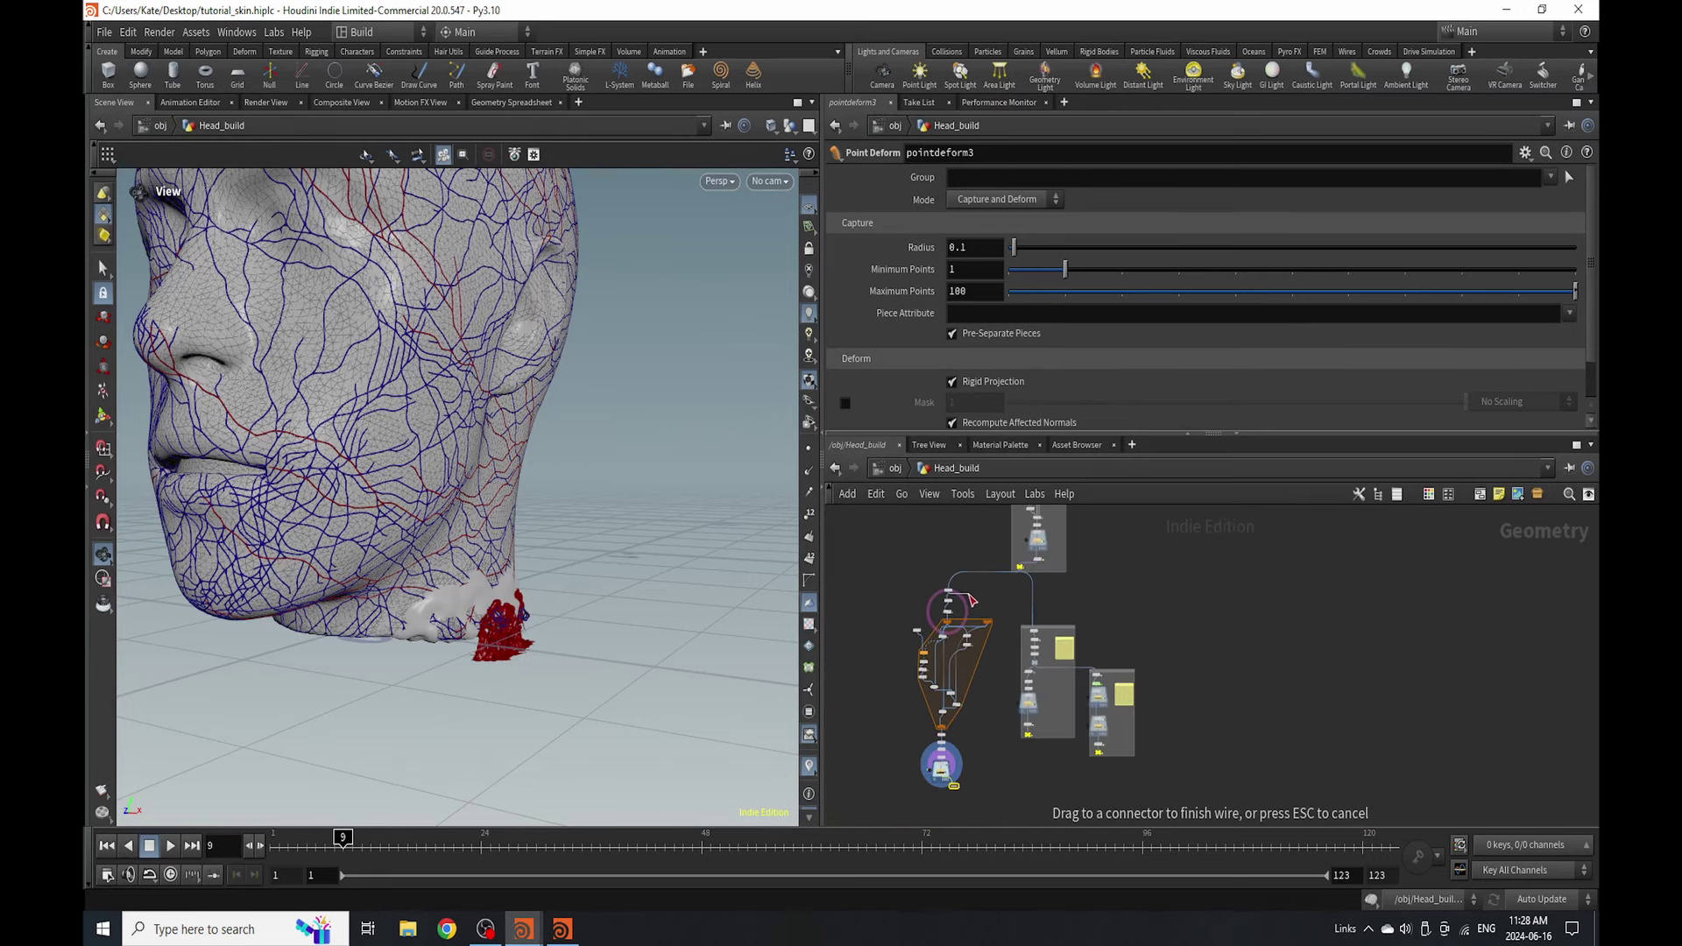
pyautogui.scroll(6, 981, 745)
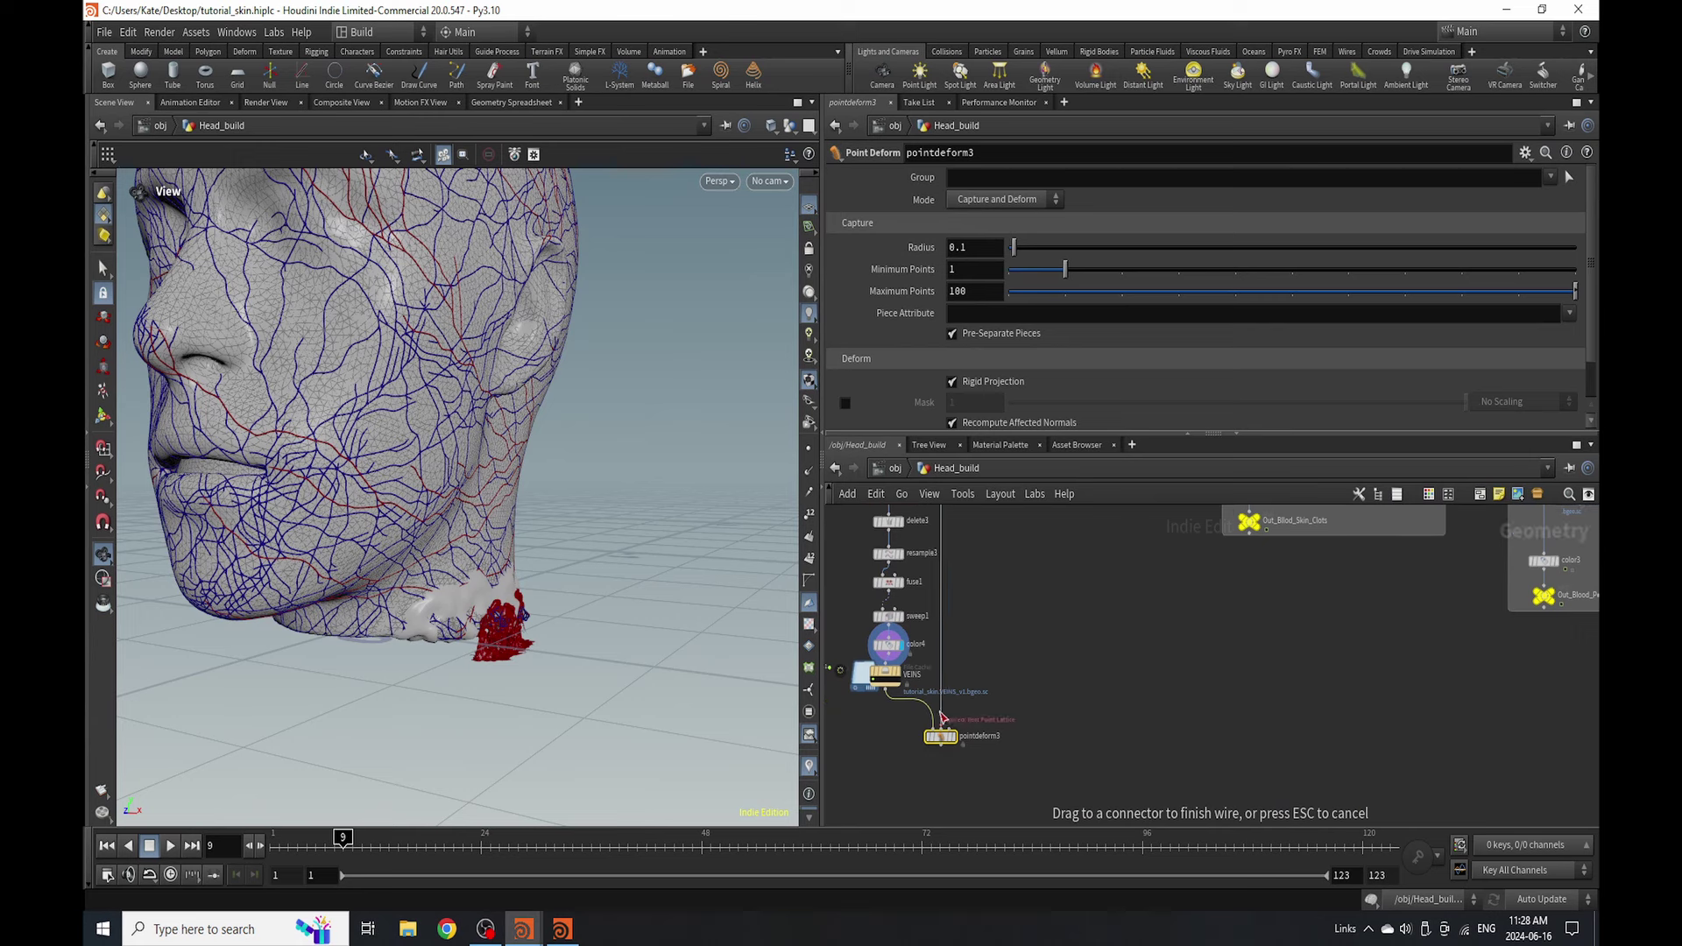
pyautogui.scroll(-4, 943, 718)
pyautogui.scroll(4, 975, 616)
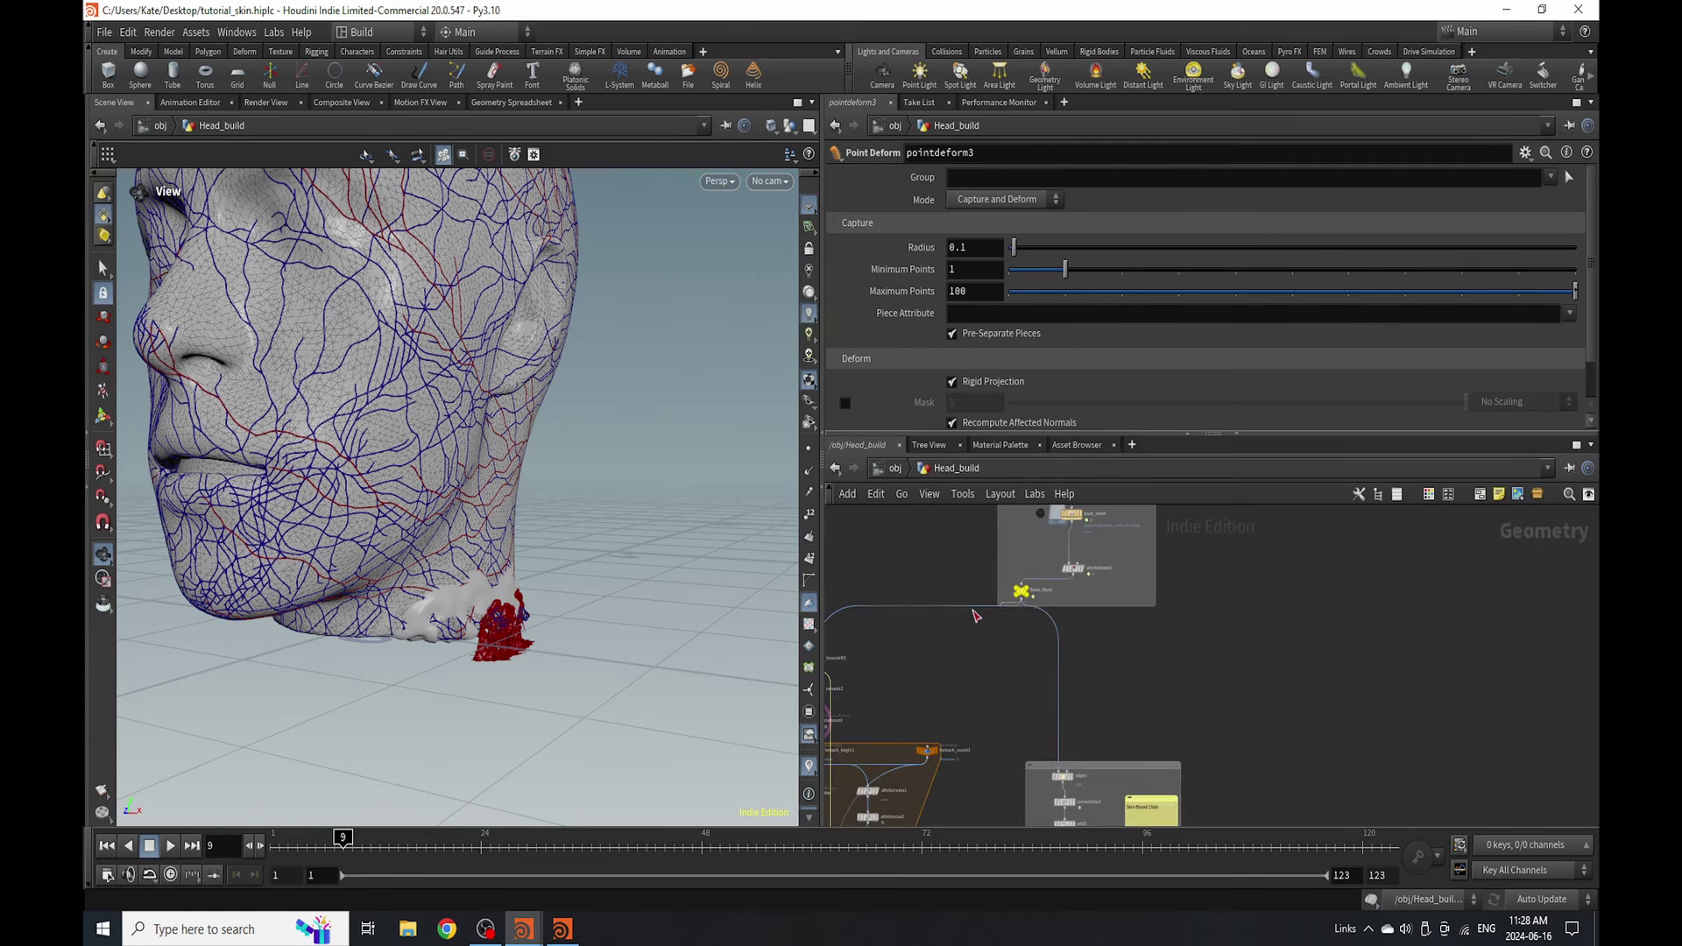
pyautogui.scroll(-3, 929, 727)
pyautogui.scroll(5, 936, 753)
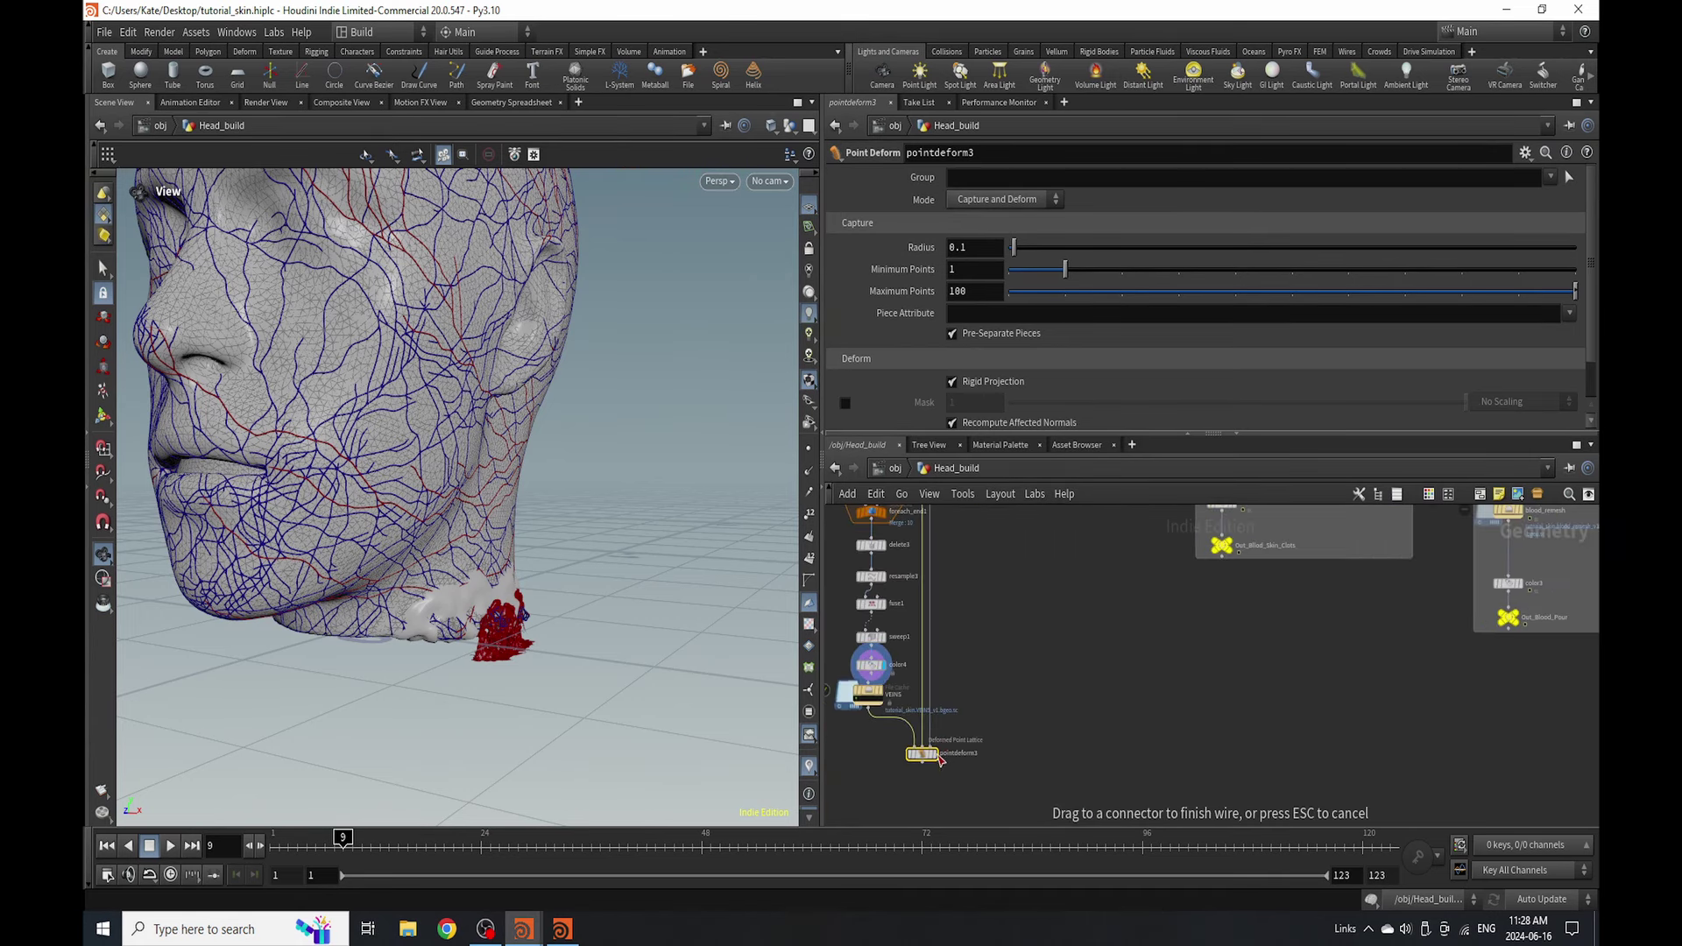
pyautogui.click(939, 756)
pyautogui.scroll(4, 930, 755)
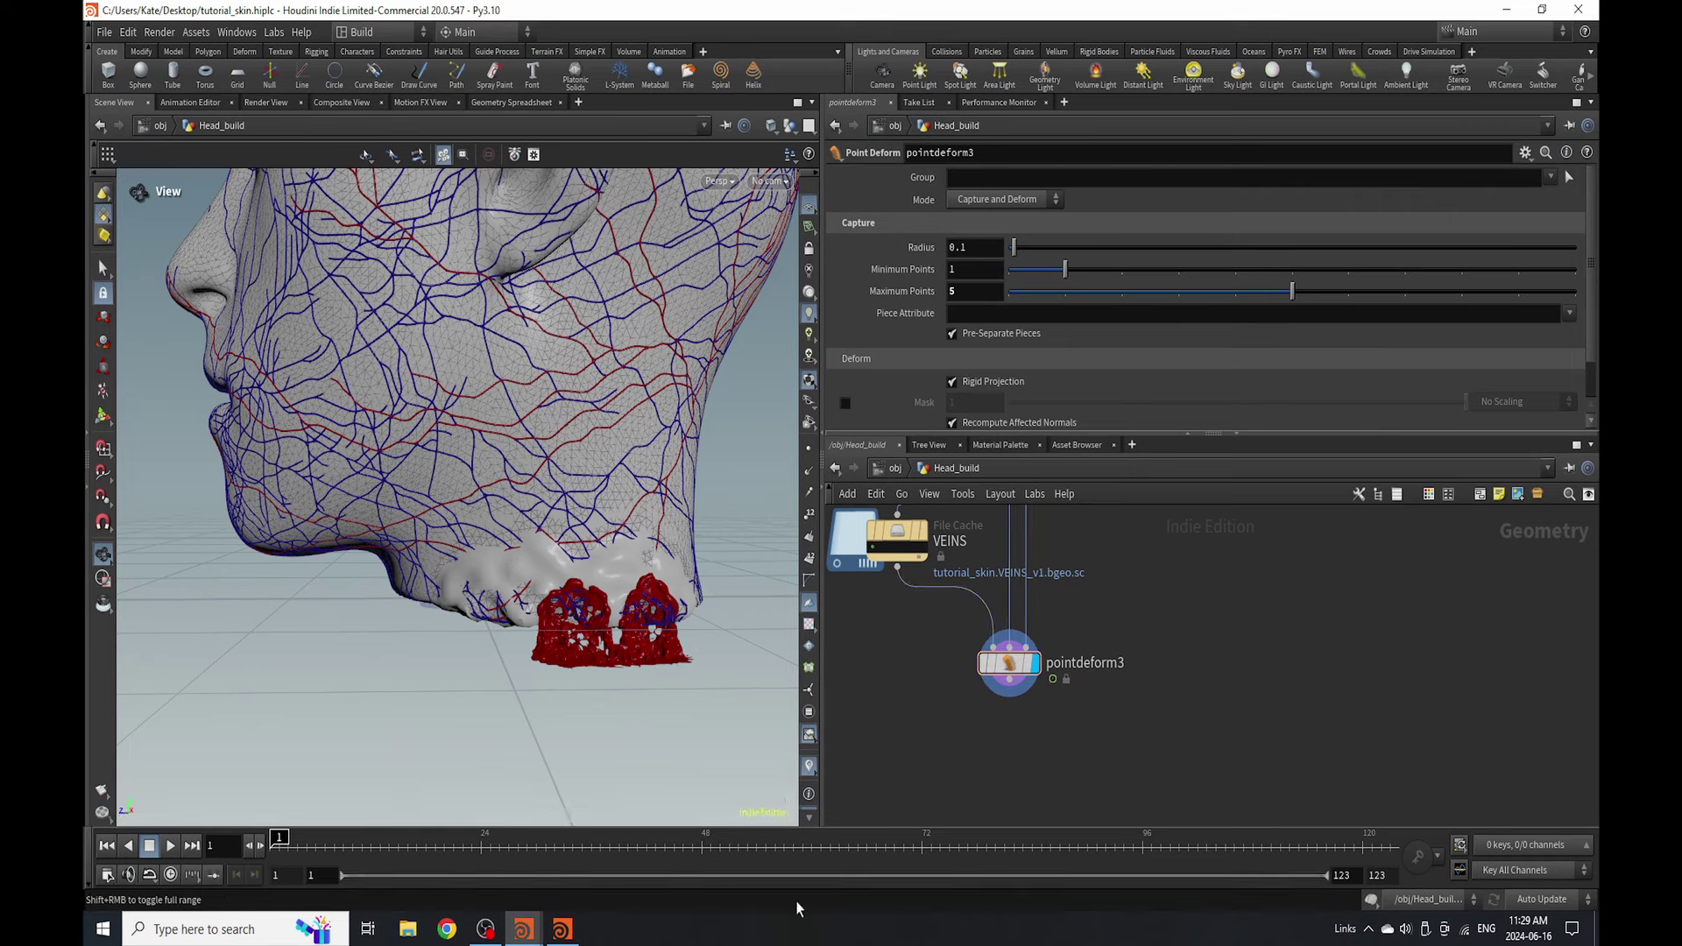
# - Close the MPlay render window
pyautogui.click(561, 928)
pyautogui.click(1076, 50)
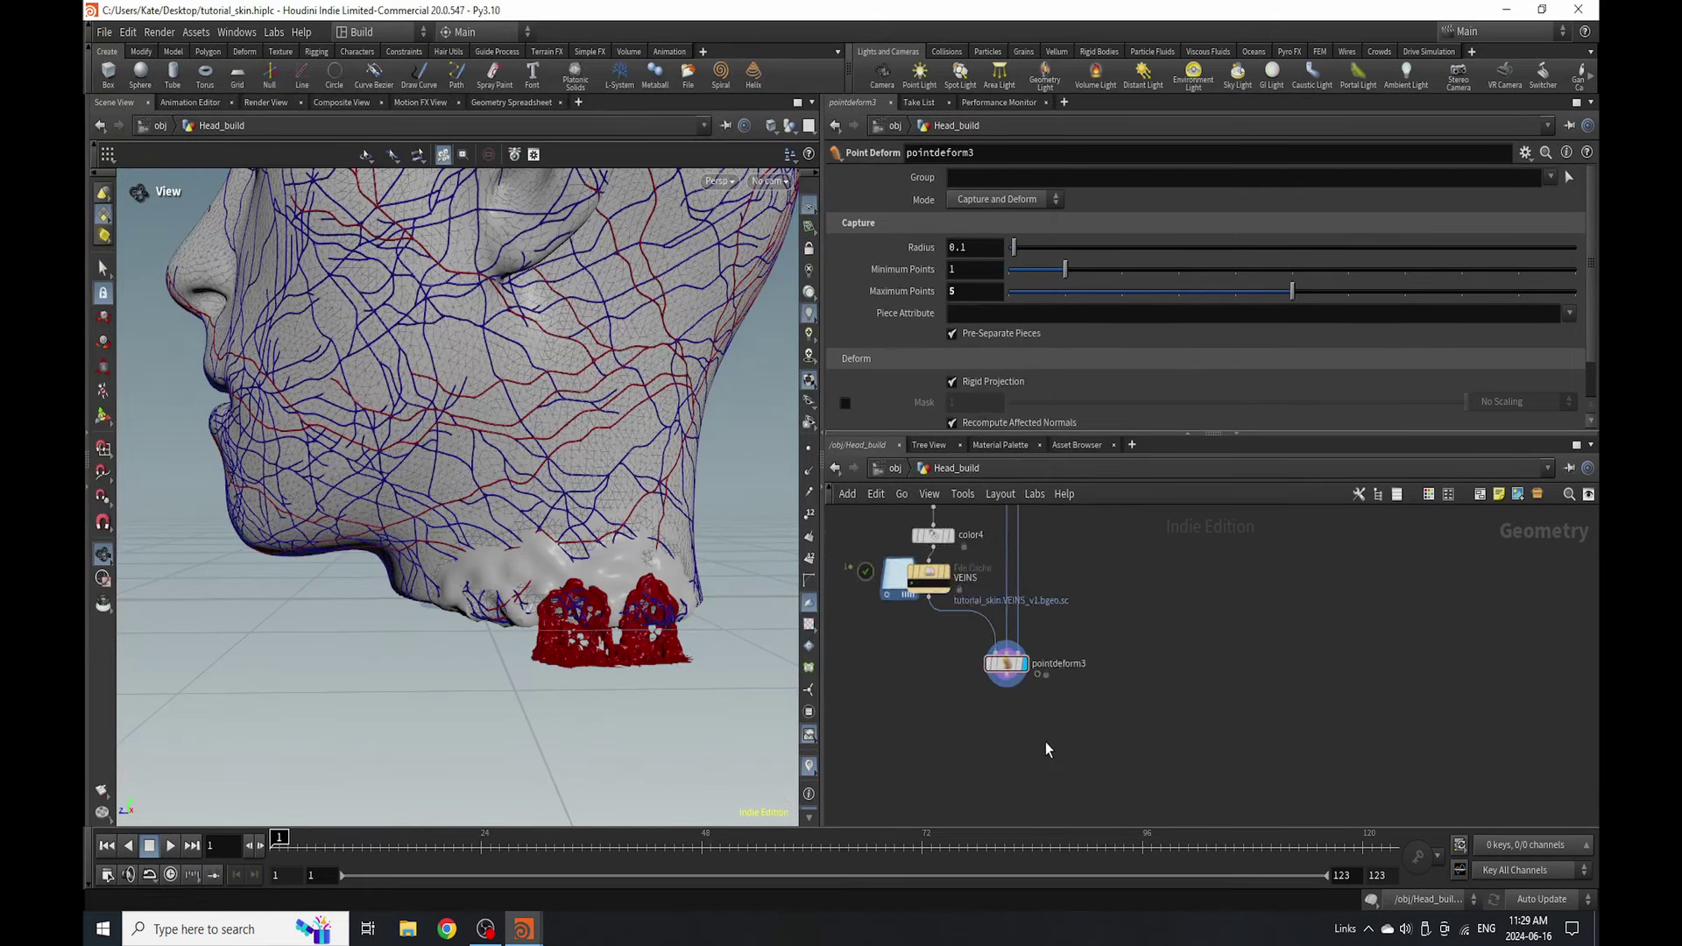
pyautogui.scroll(3, 1008, 718)
pyautogui.press('Tab')
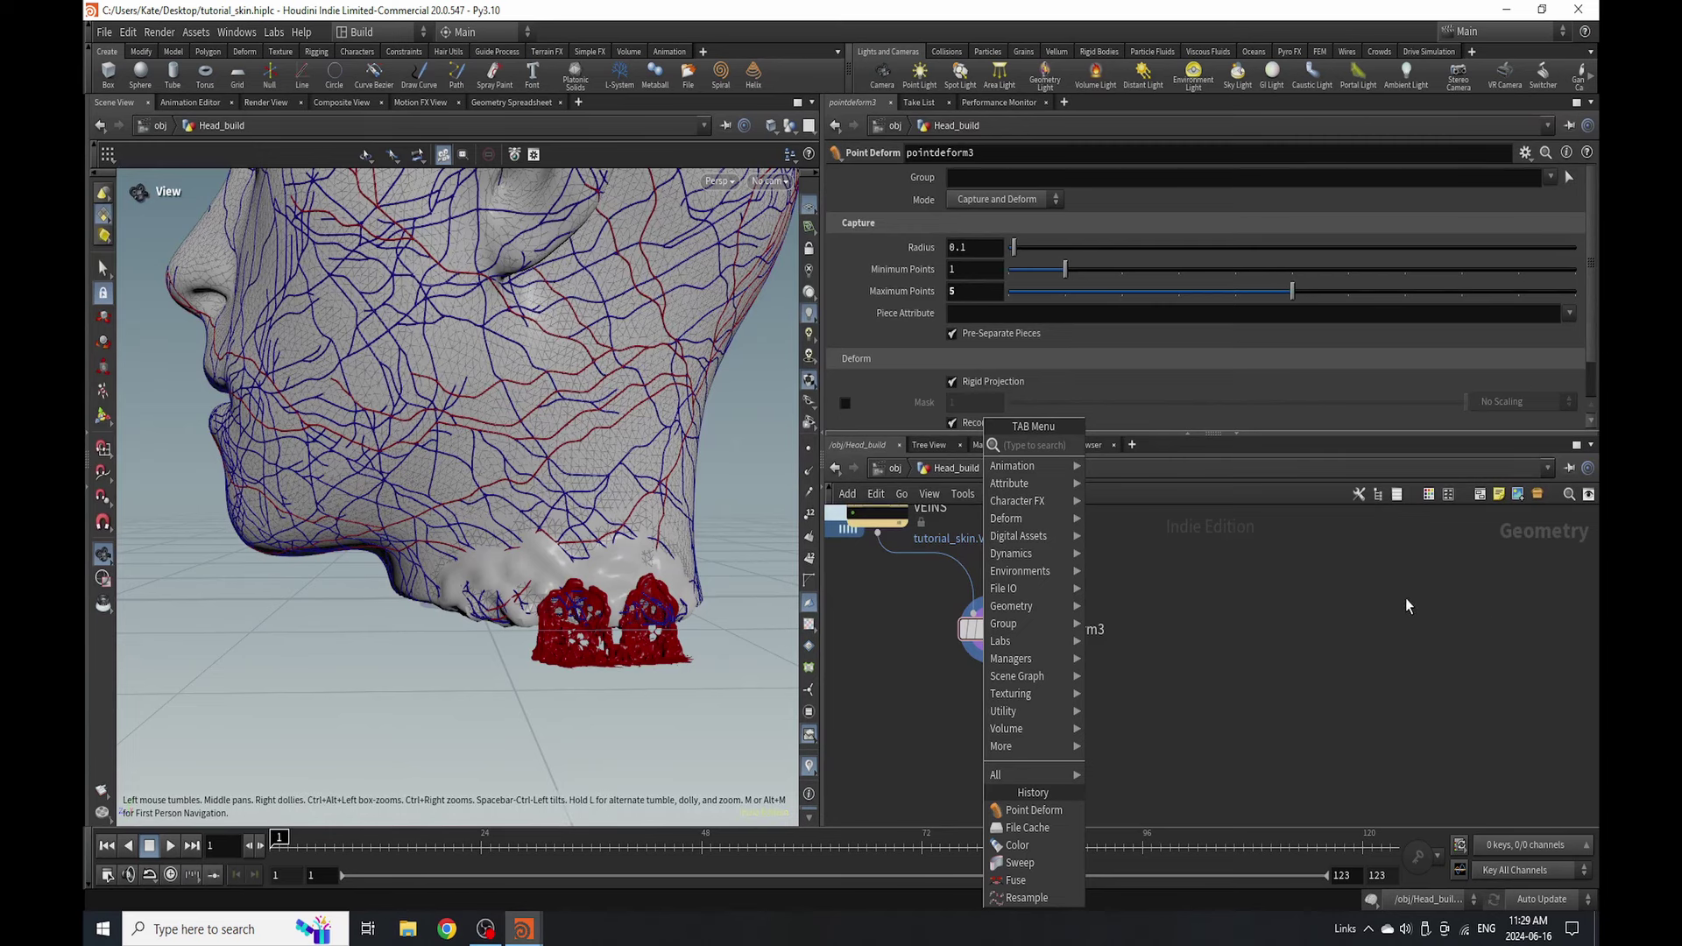
# - Add an Attribute Transfer node (attribtransfer5) below pointdeform3
pyautogui.press('Escape')
pyautogui.scroll(5, 1005, 769)
pyautogui.scroll(-4, 1005, 769)
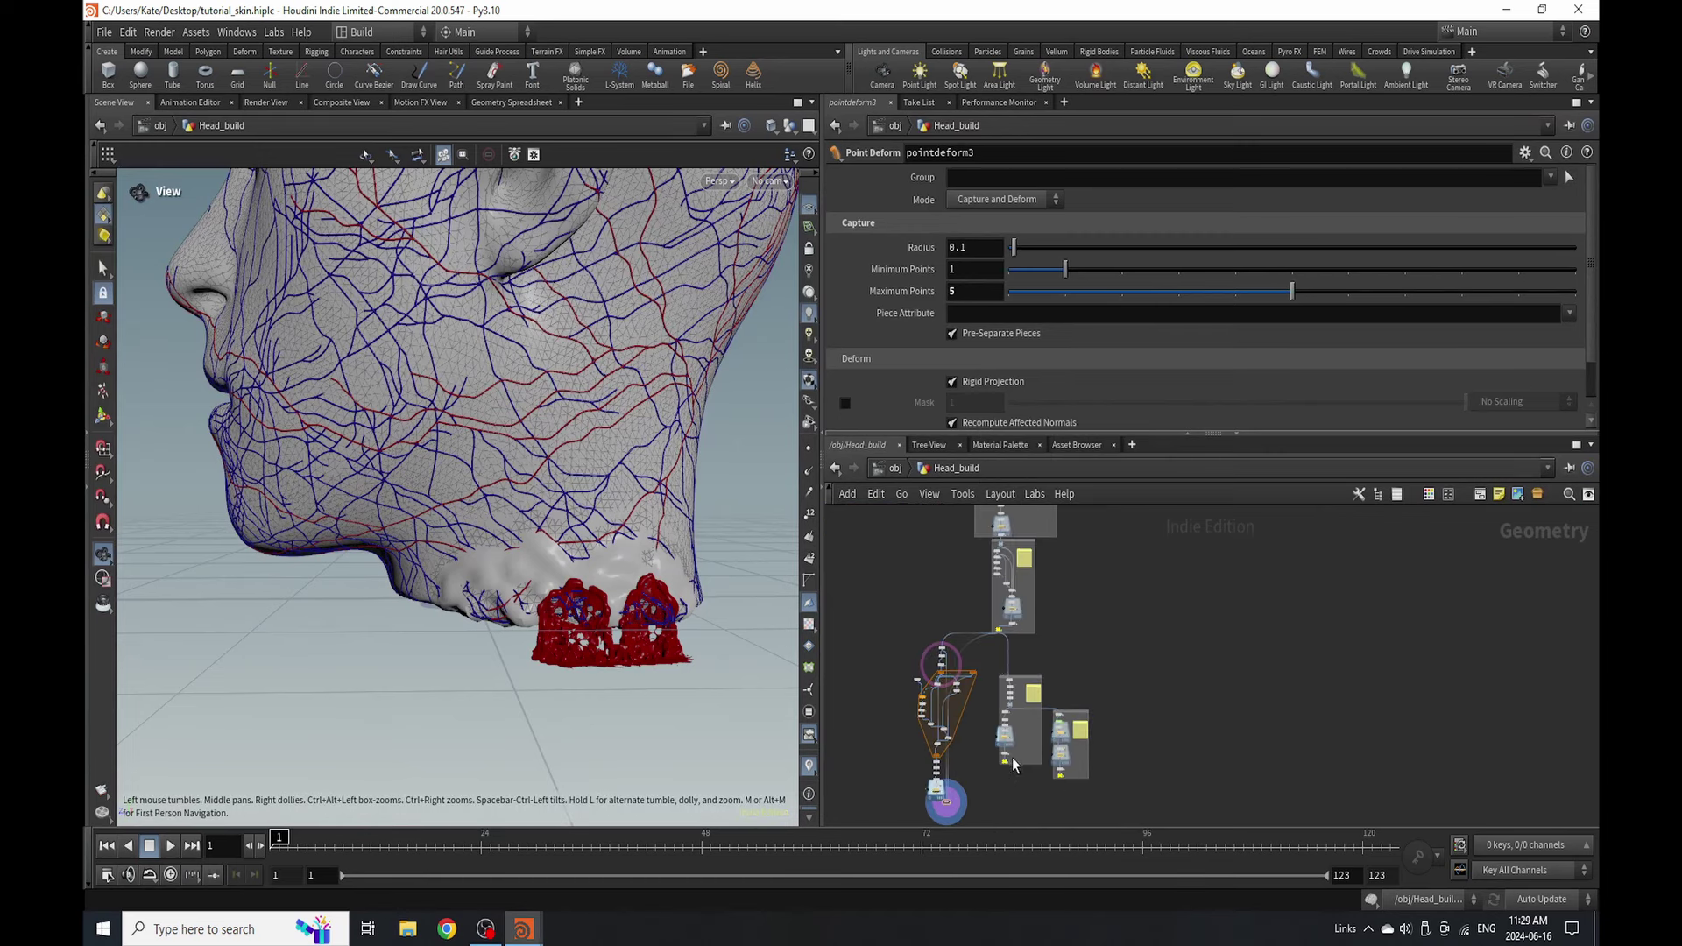
pyautogui.scroll(4, 999, 601)
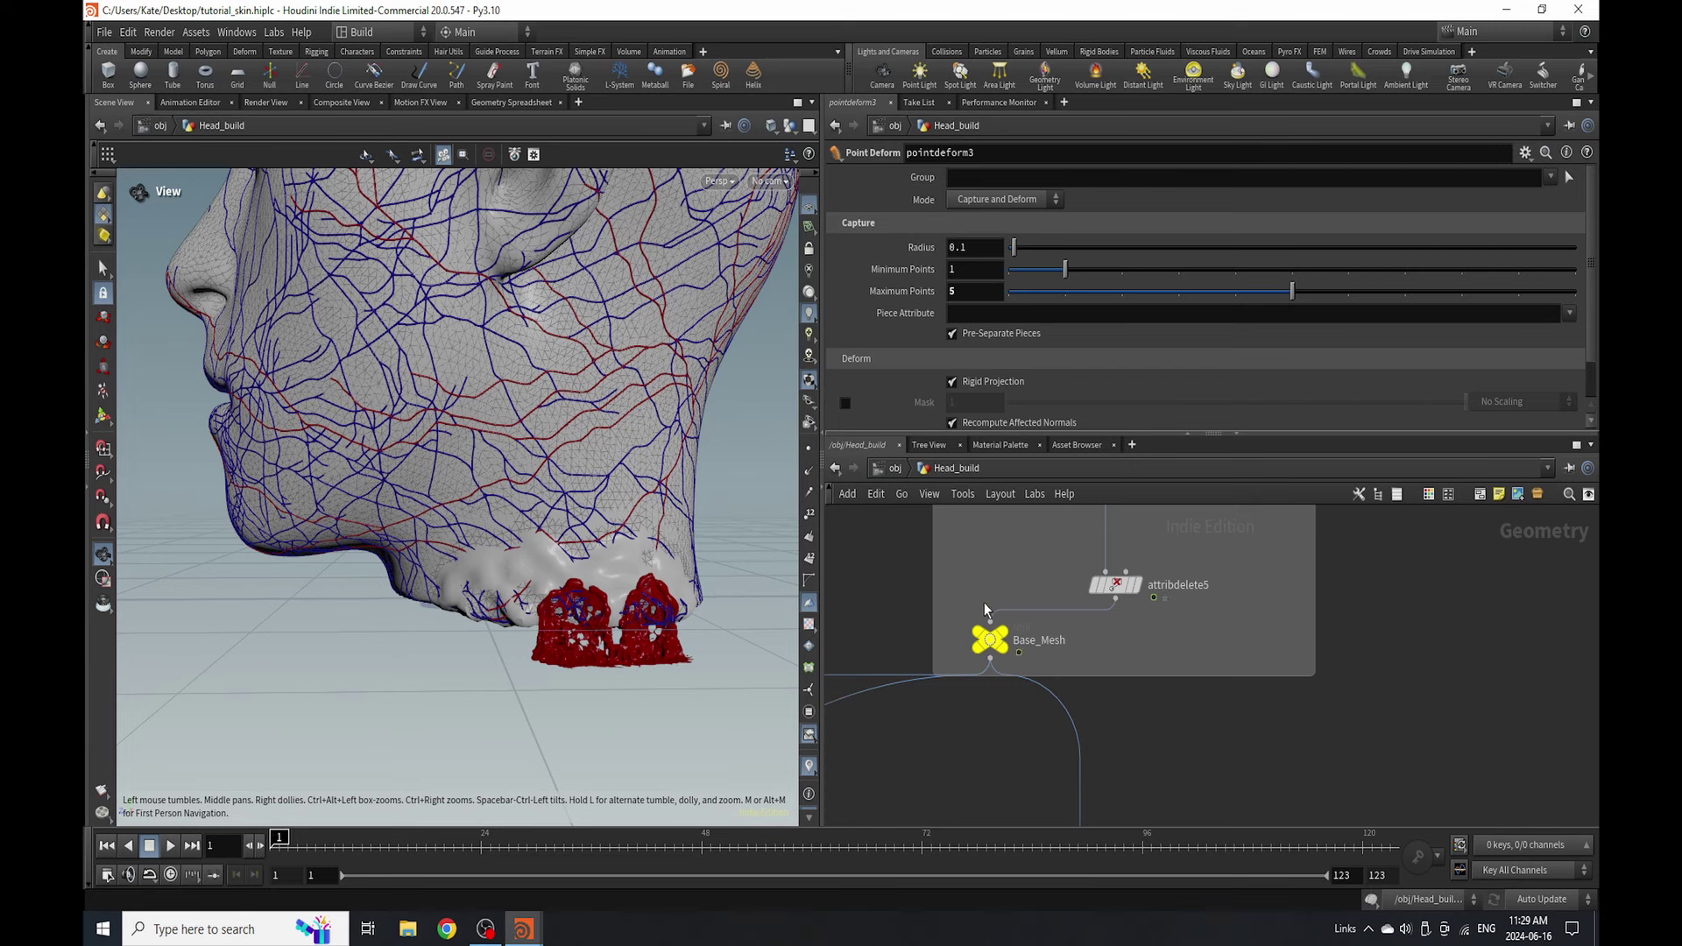
pyautogui.scroll(-3, 985, 609)
pyautogui.scroll(5, 900, 719)
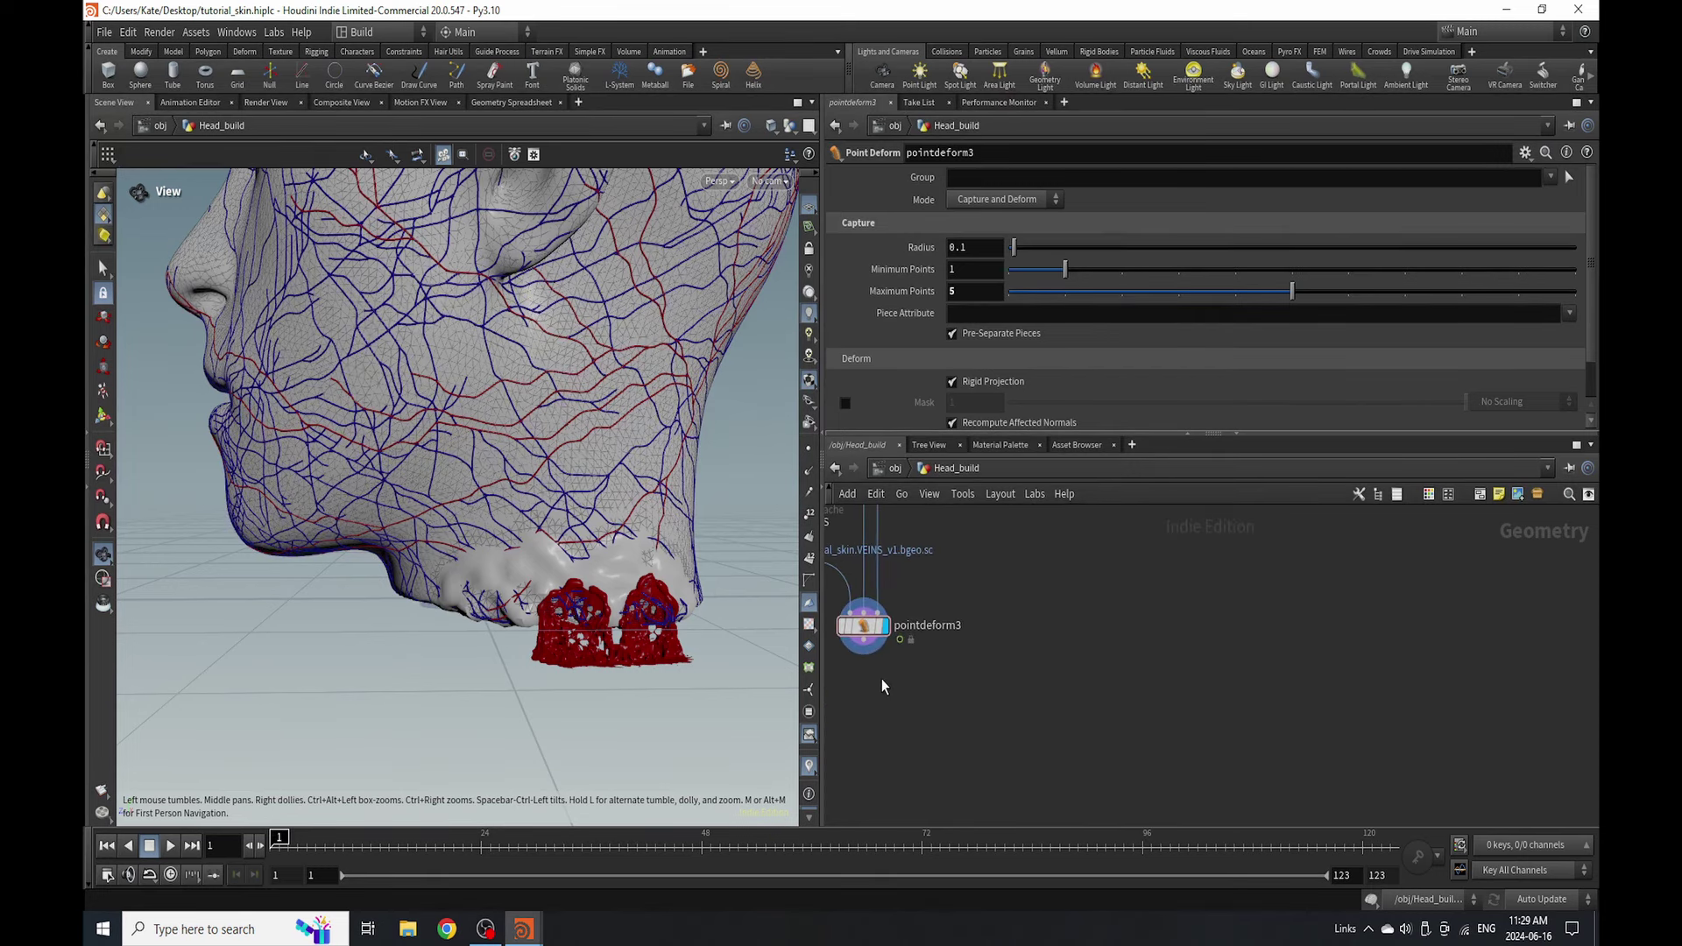
pyautogui.press('Tab')
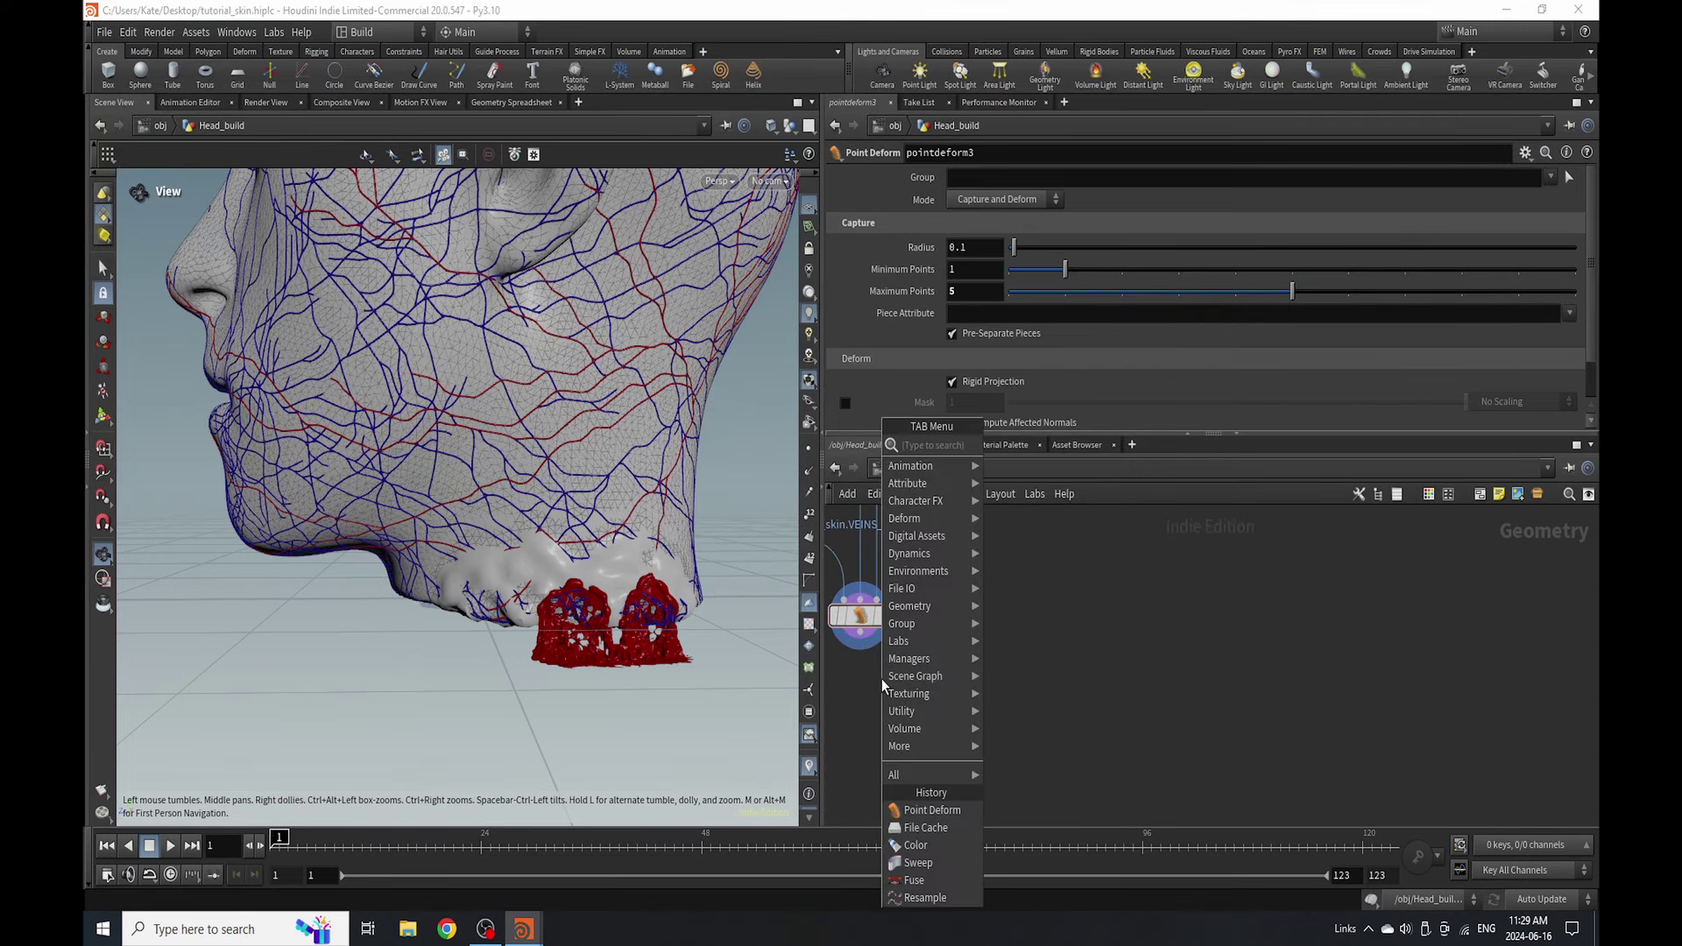
pyautogui.write('attr')
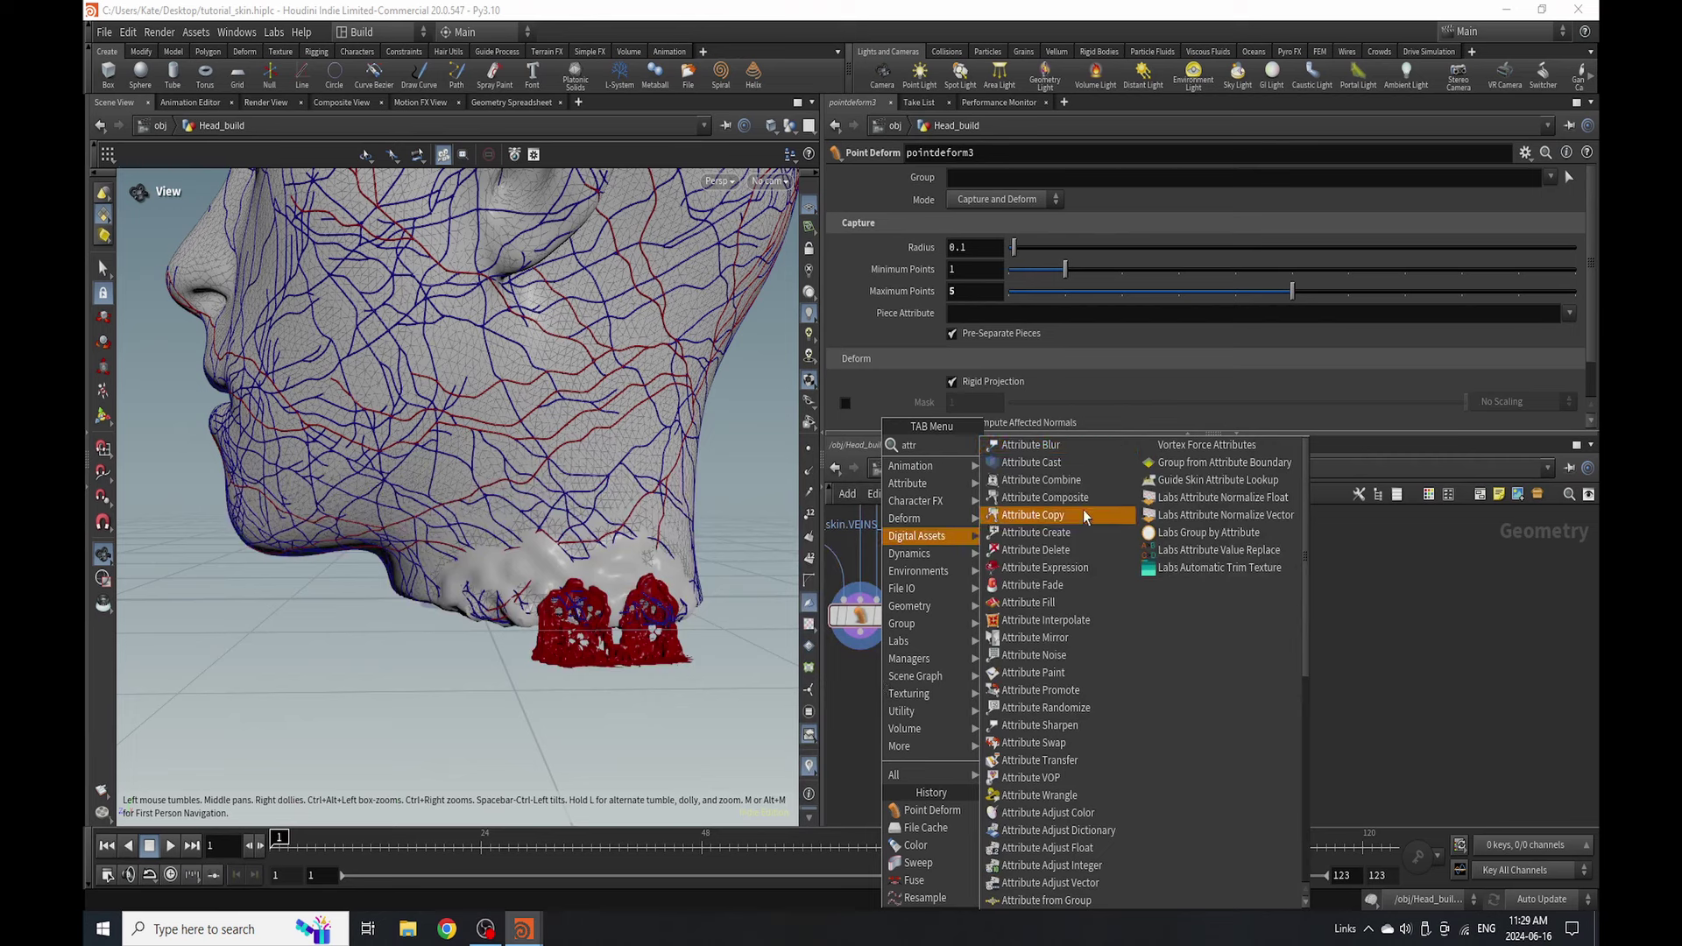
pyautogui.click(1075, 761)
pyautogui.click(904, 685)
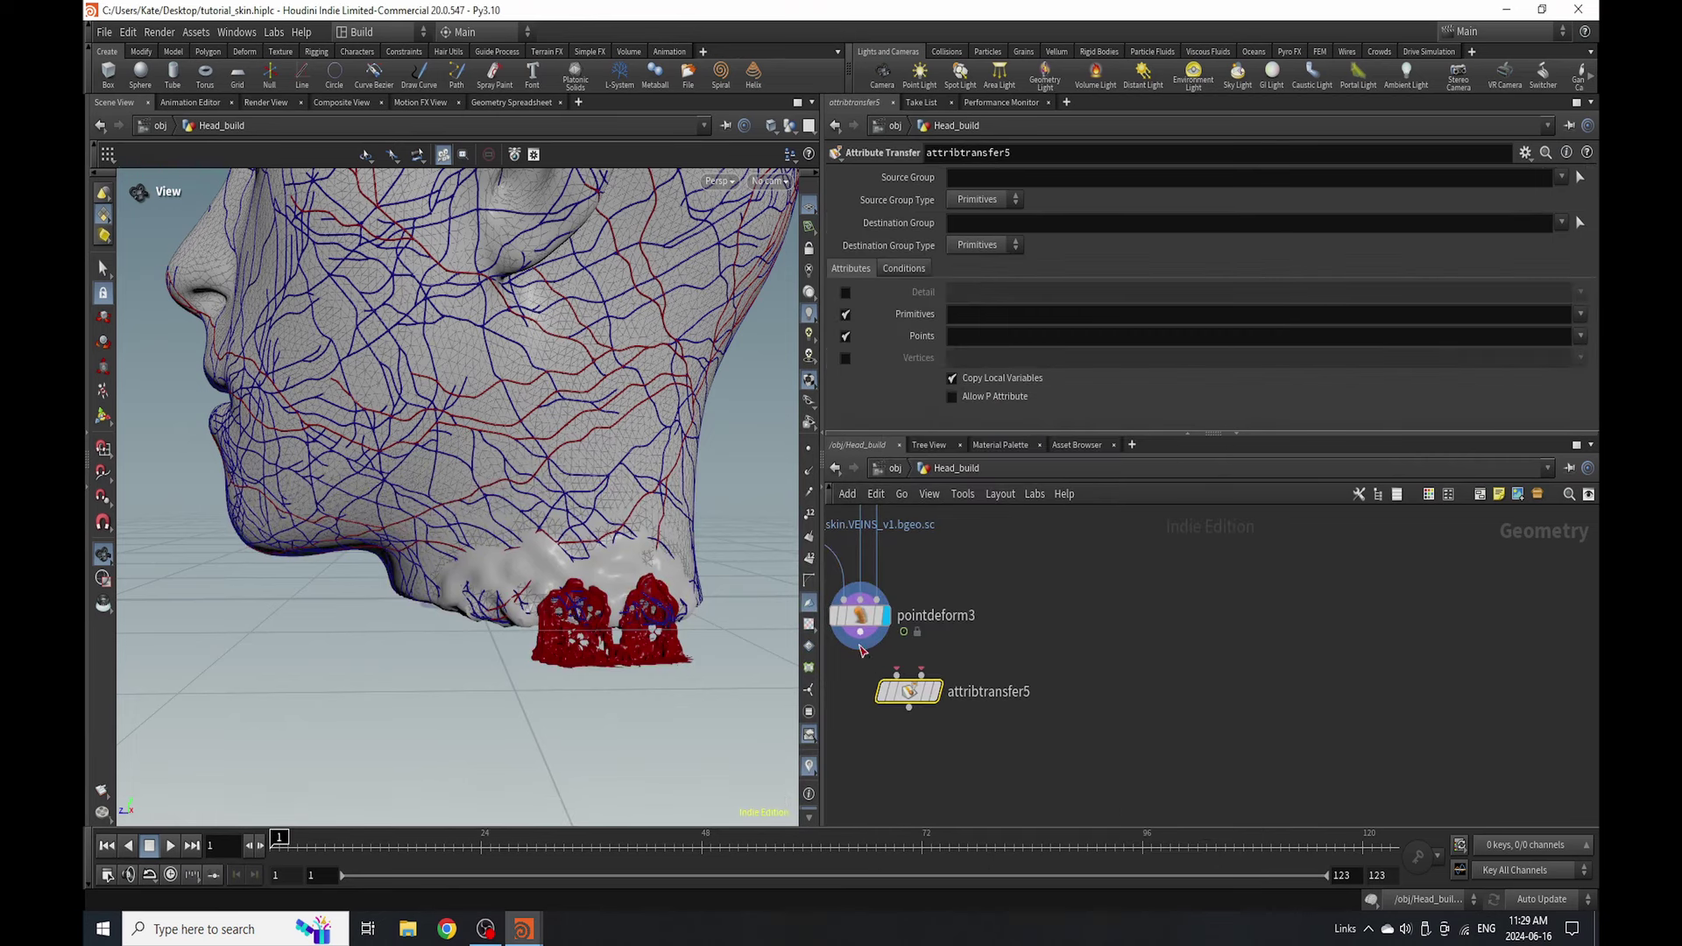
# - Wire the Base_Mesh null into attribtransfer5's second input and save the scene
pyautogui.scroll(-5, 863, 650)
pyautogui.scroll(5, 991, 533)
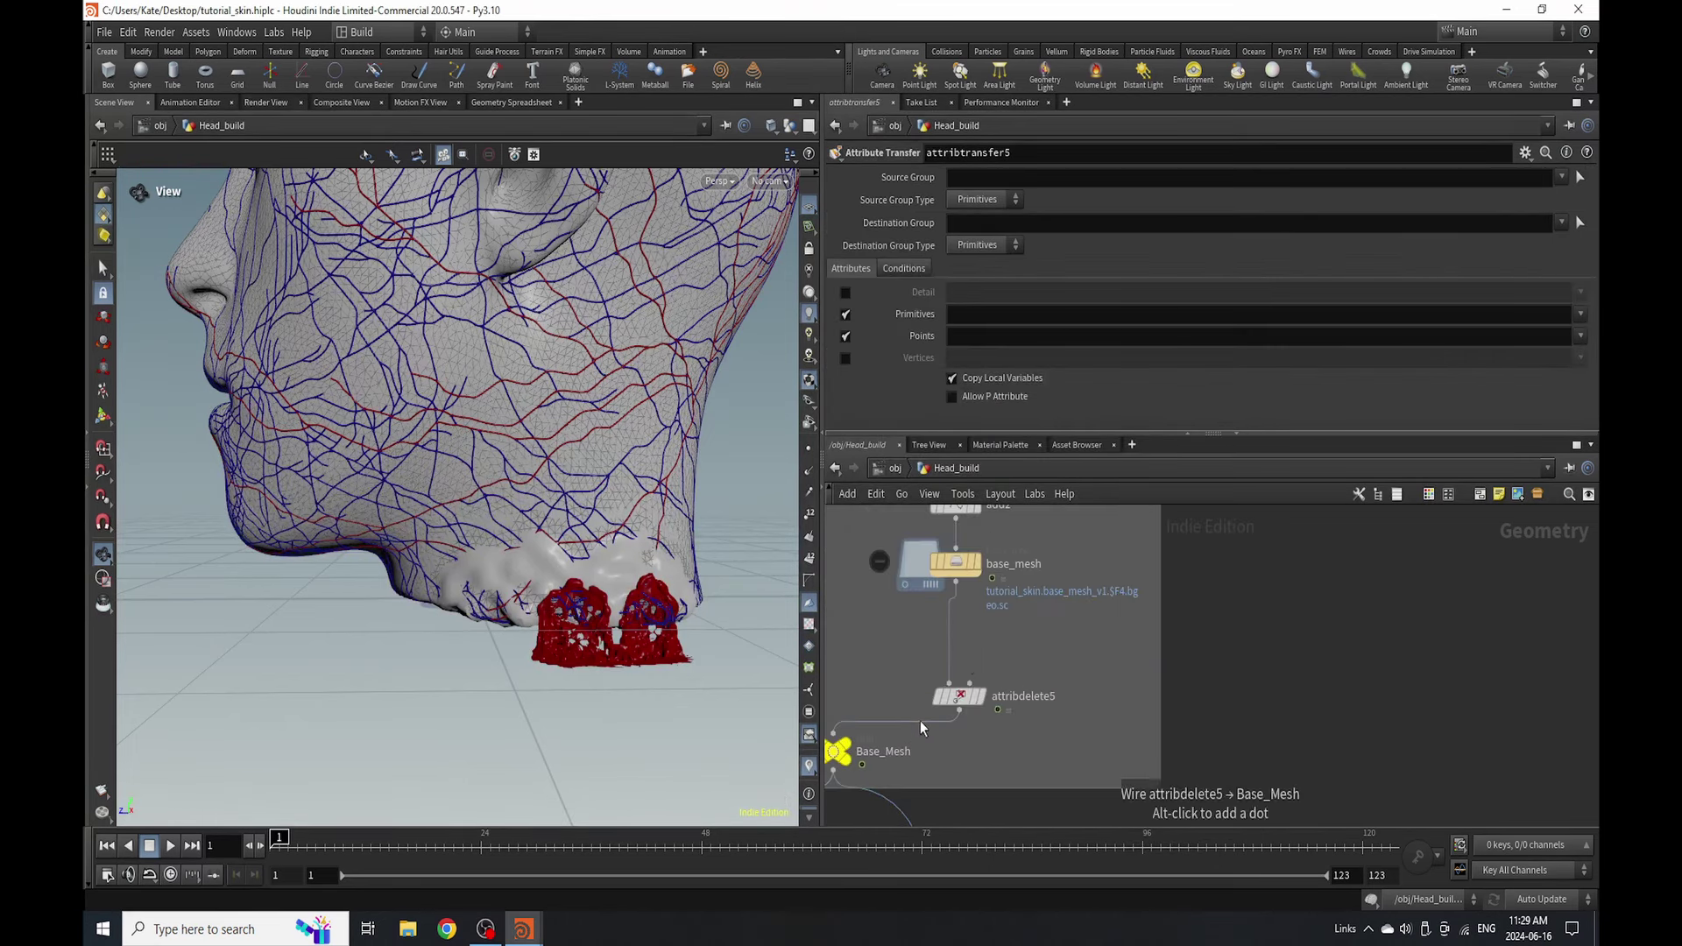
pyautogui.click(959, 696)
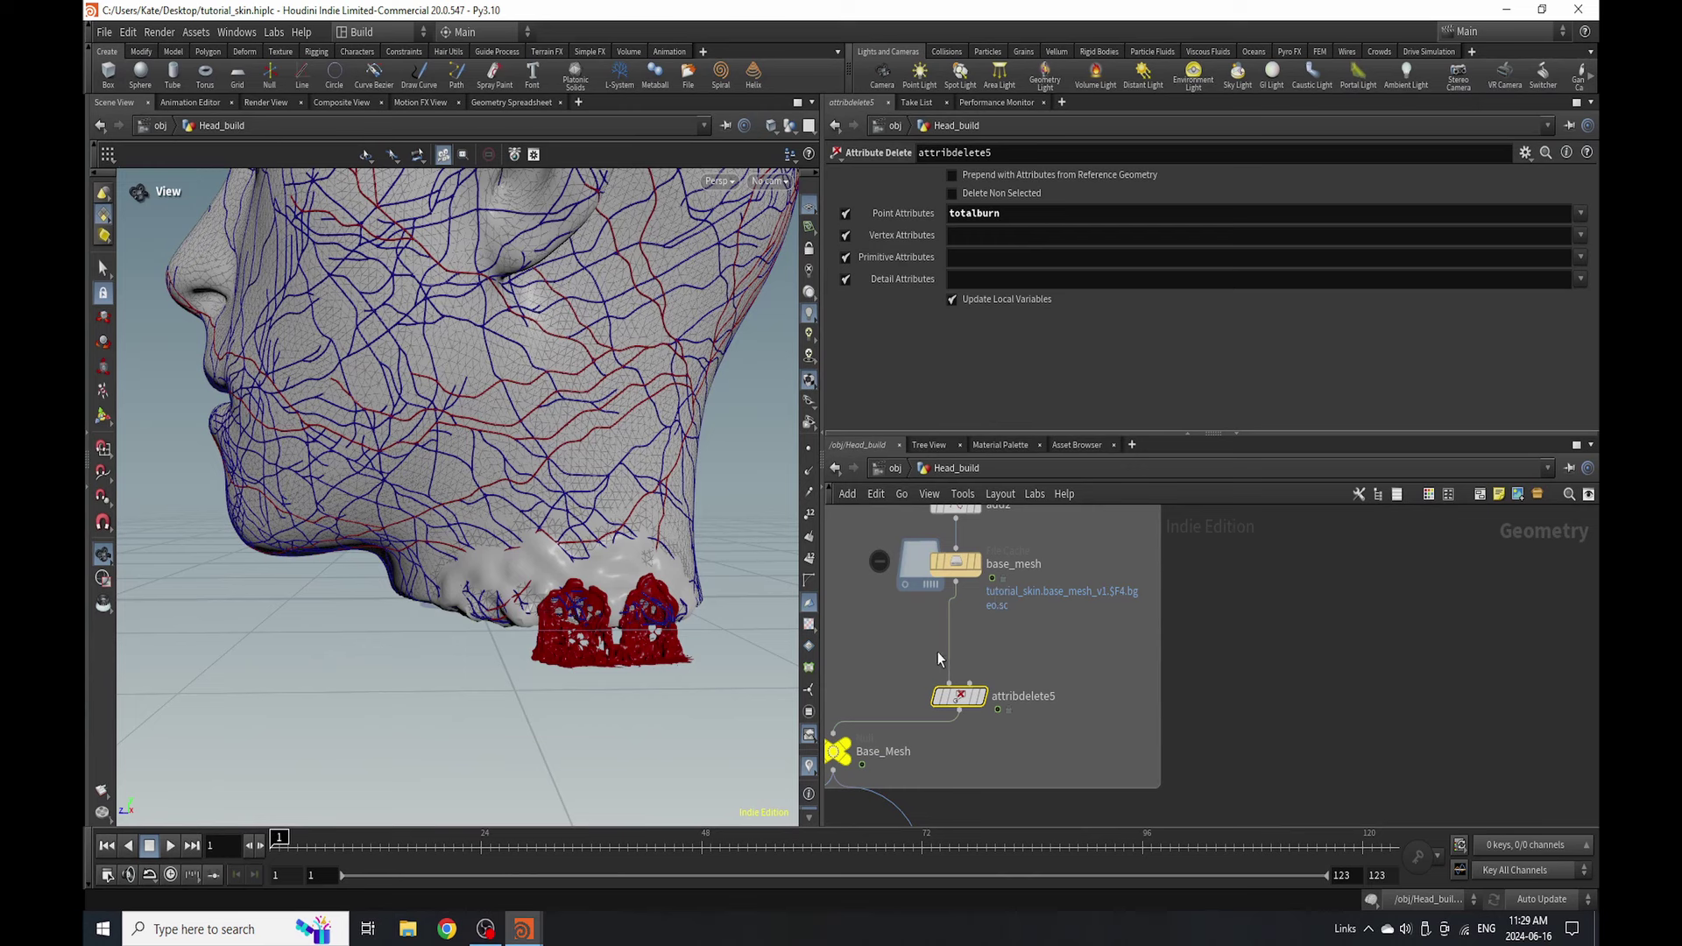
pyautogui.moveTo(863, 761); pyautogui.dragTo(955, 762)
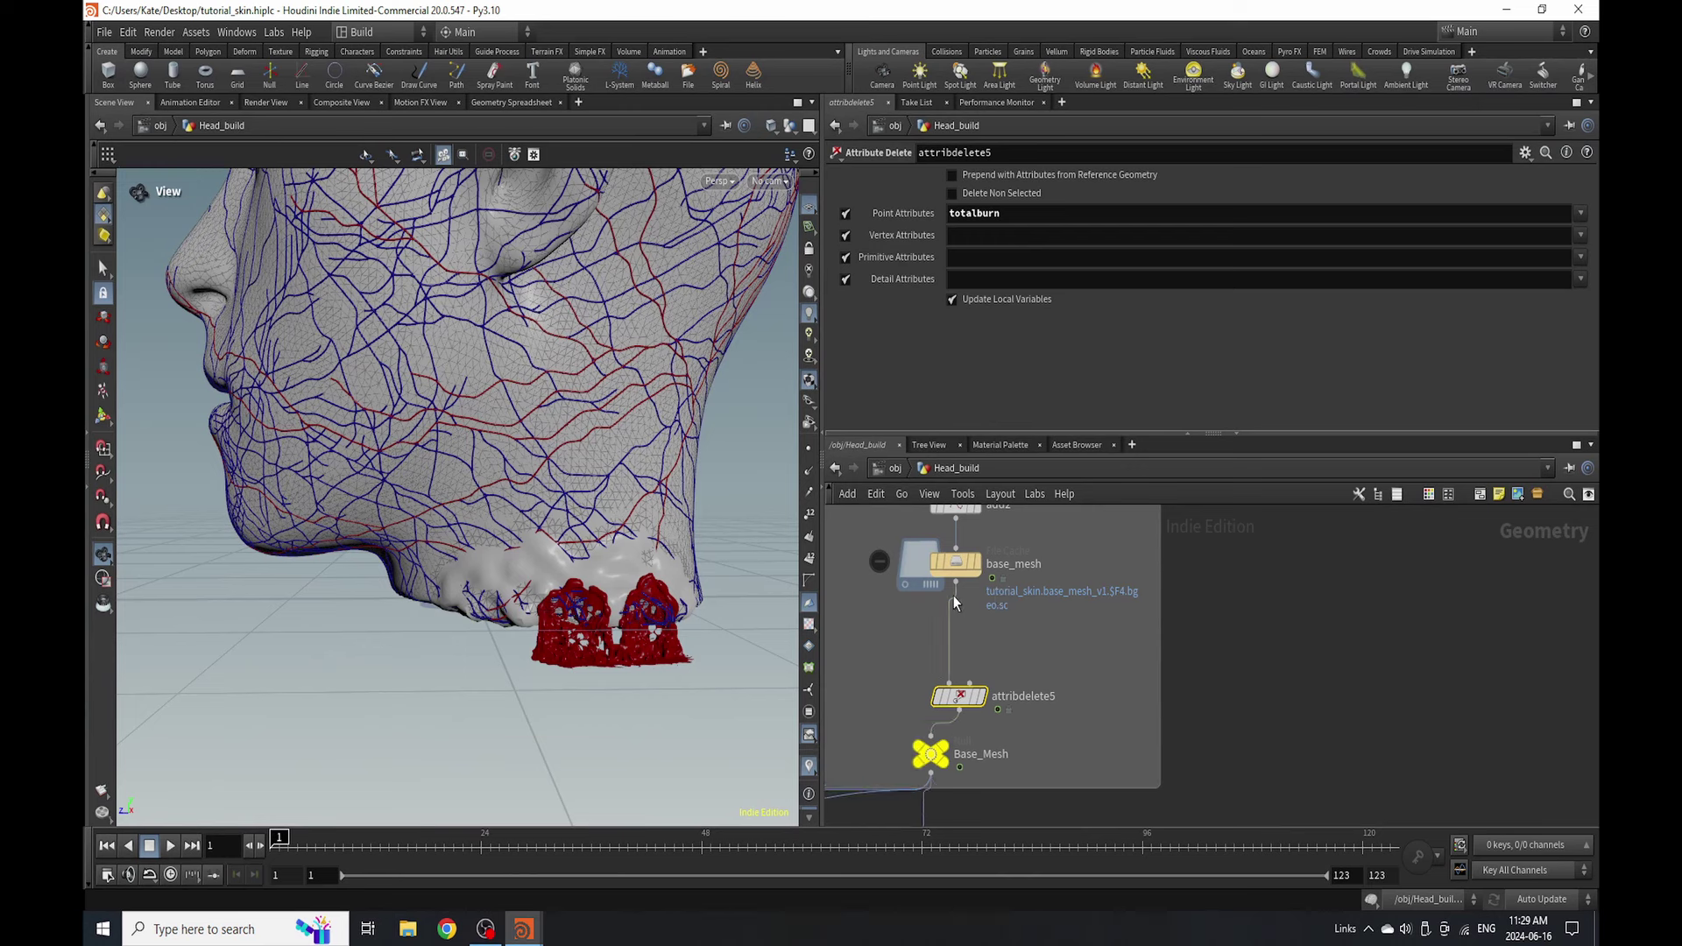
pyautogui.scroll(-8, 957, 605)
pyautogui.moveTo(957, 601); pyautogui.dragTo(905, 714)
pyautogui.scroll(8, 916, 706)
pyautogui.hotkey('ctrl', 's')
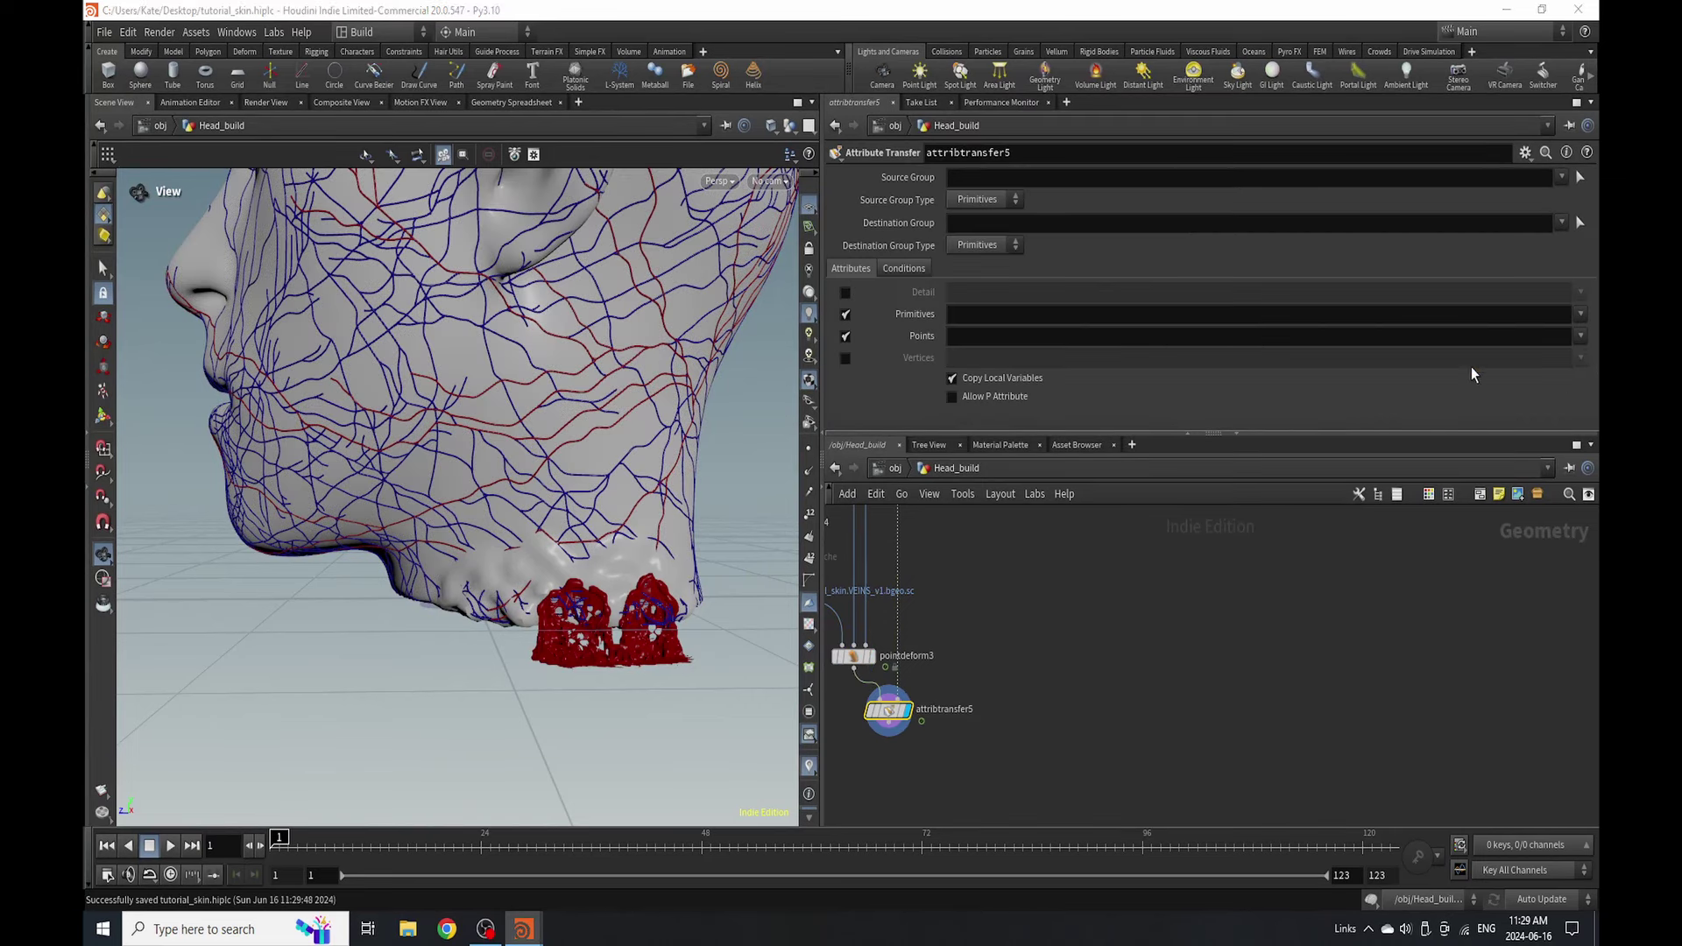
# - Set the attribute transfer's Conditions distance threshold to 0.22
pyautogui.click(907, 269)
pyautogui.moveTo(1014, 359)
pyautogui.mouseDown()
pyautogui.moveTo(1048, 365)
pyautogui.moveTo(1021, 364)
pyautogui.mouseUp()
pyautogui.scroll(-3, 1007, 627)
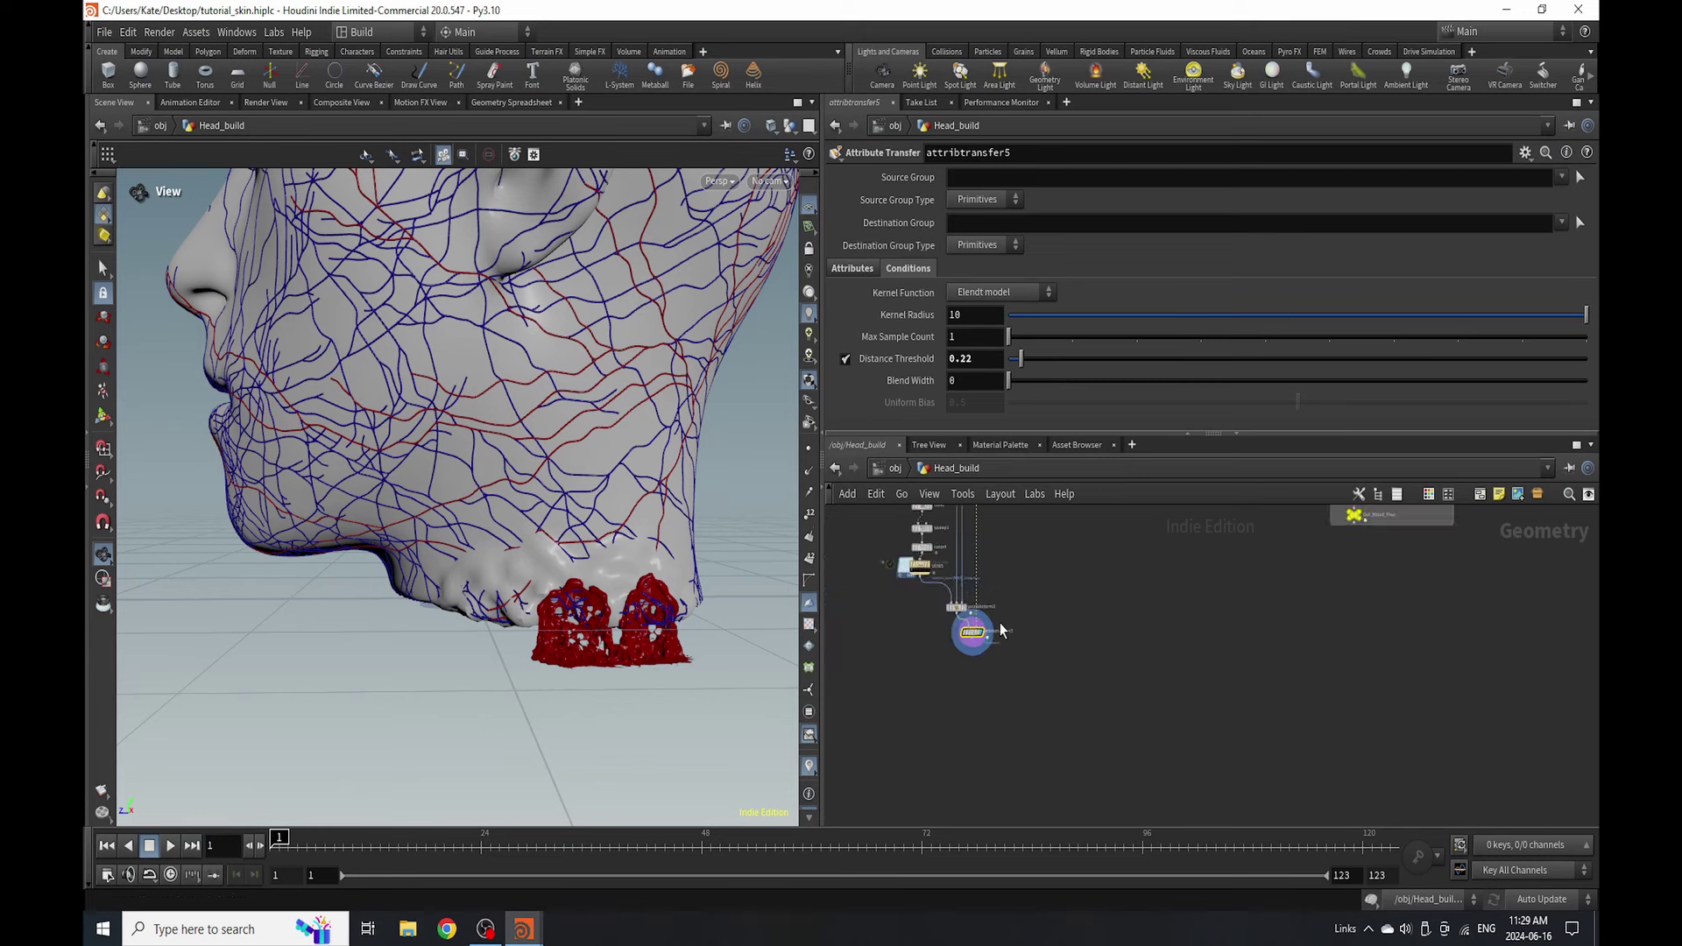
pyautogui.scroll(5, 977, 648)
pyautogui.press('Tab')
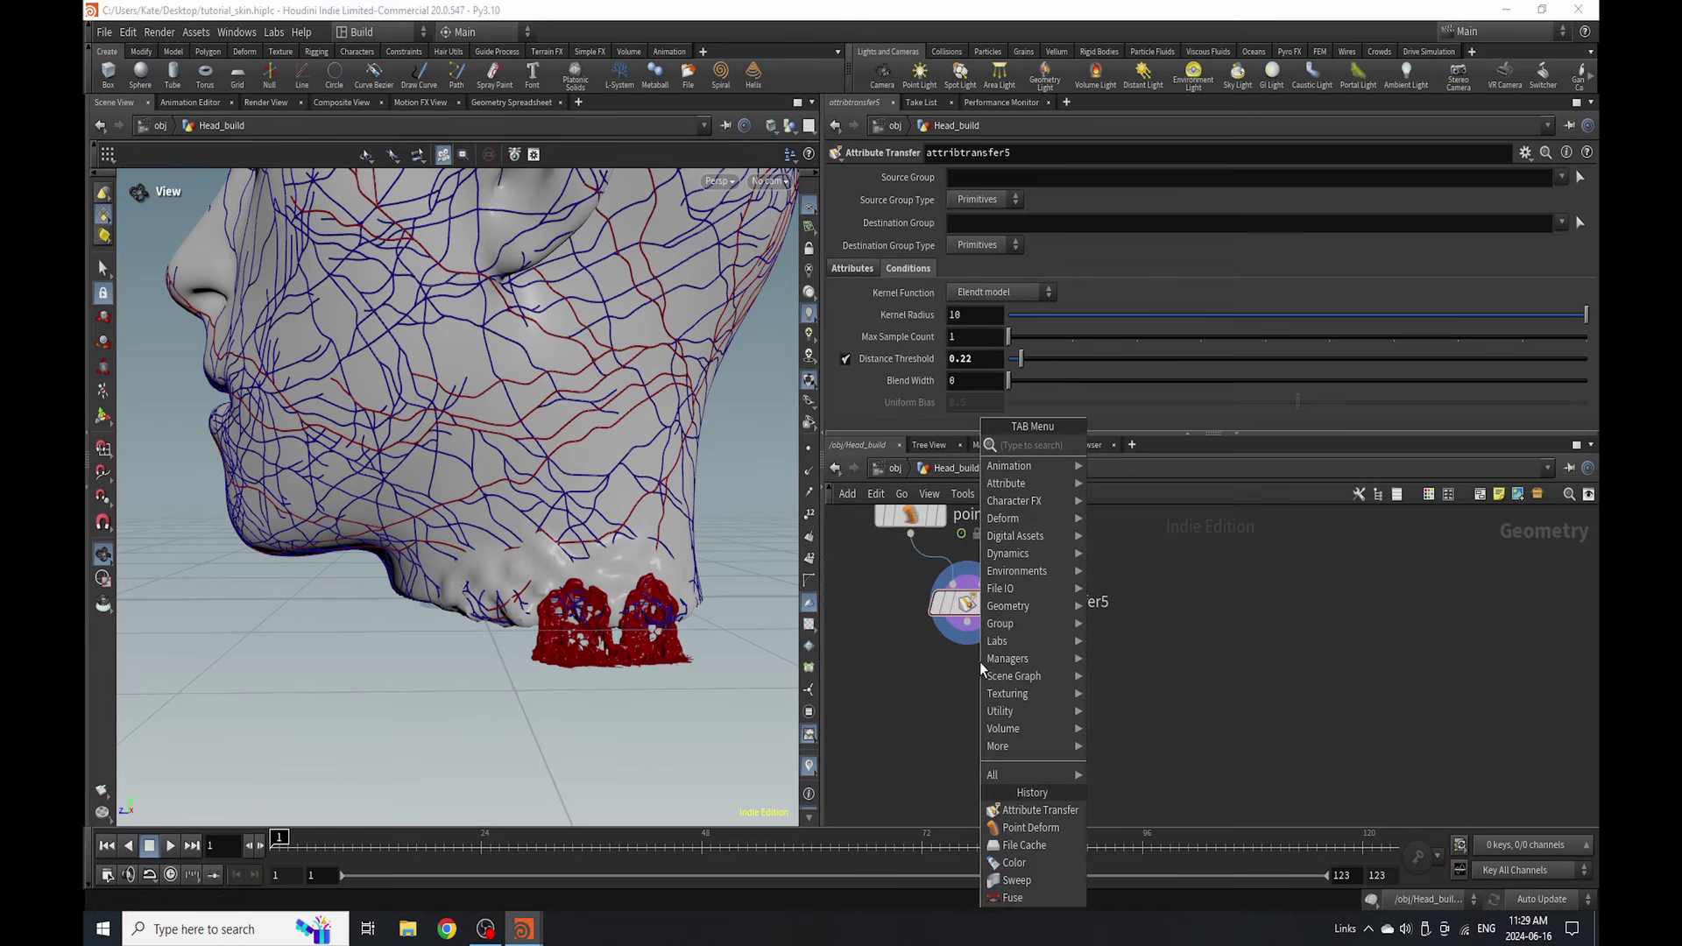
# - Add a Blast node (blast6) below attribtransfer5 and display it
pyautogui.write('blas')
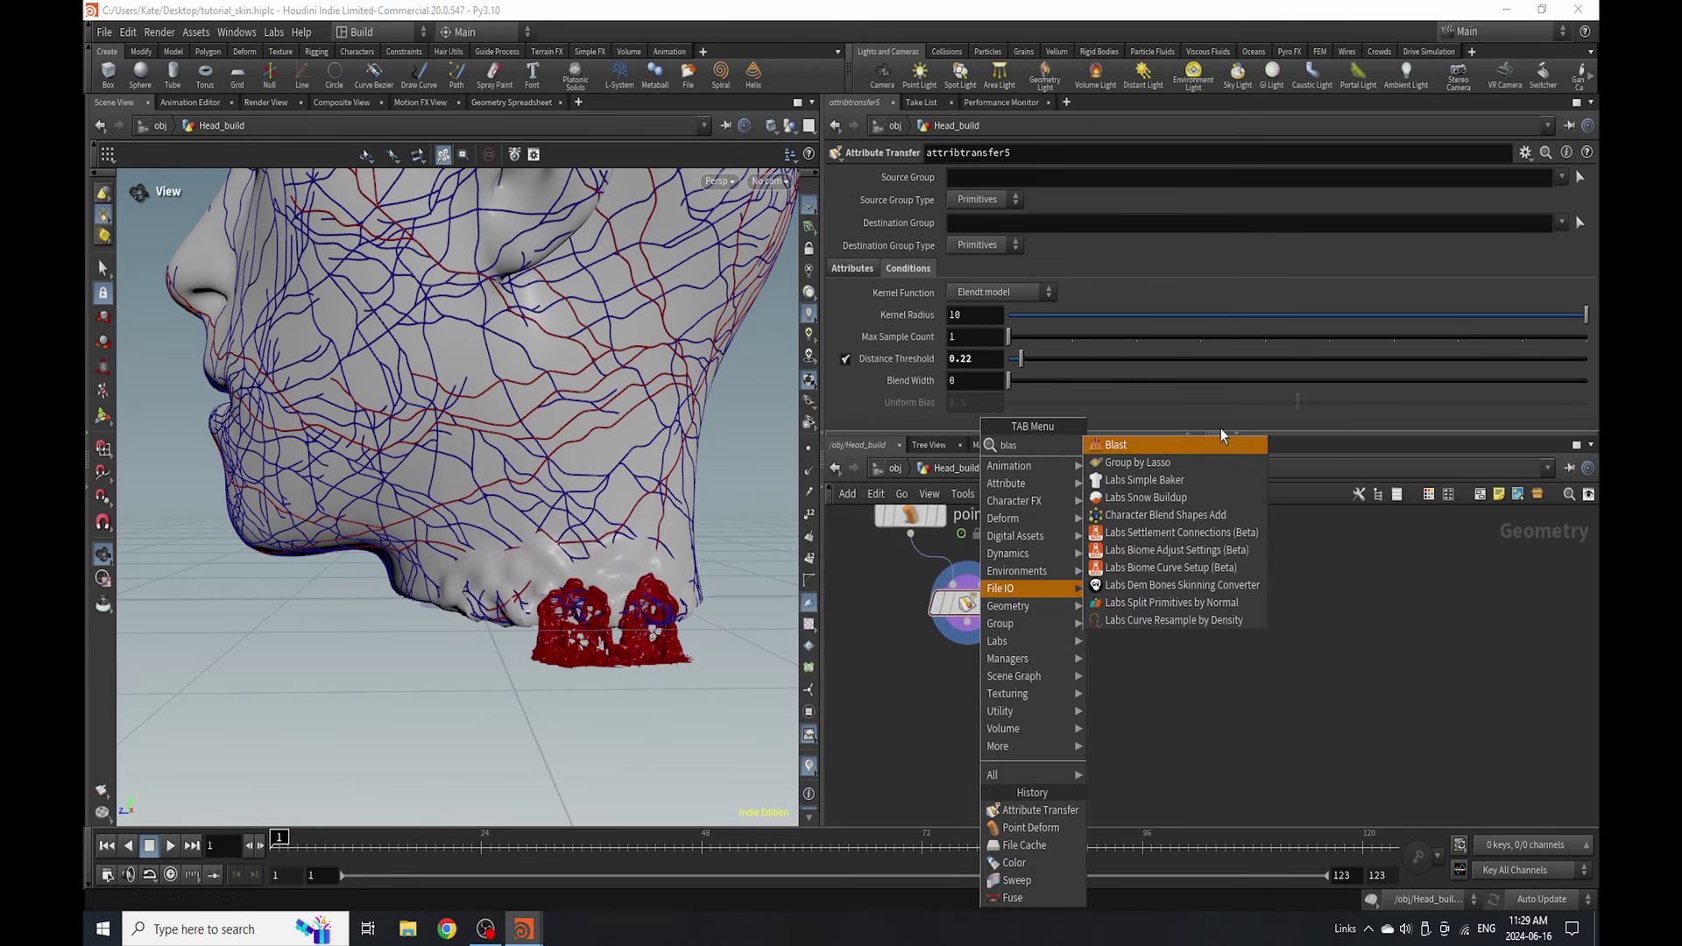
pyautogui.click(1198, 444)
pyautogui.click(966, 690)
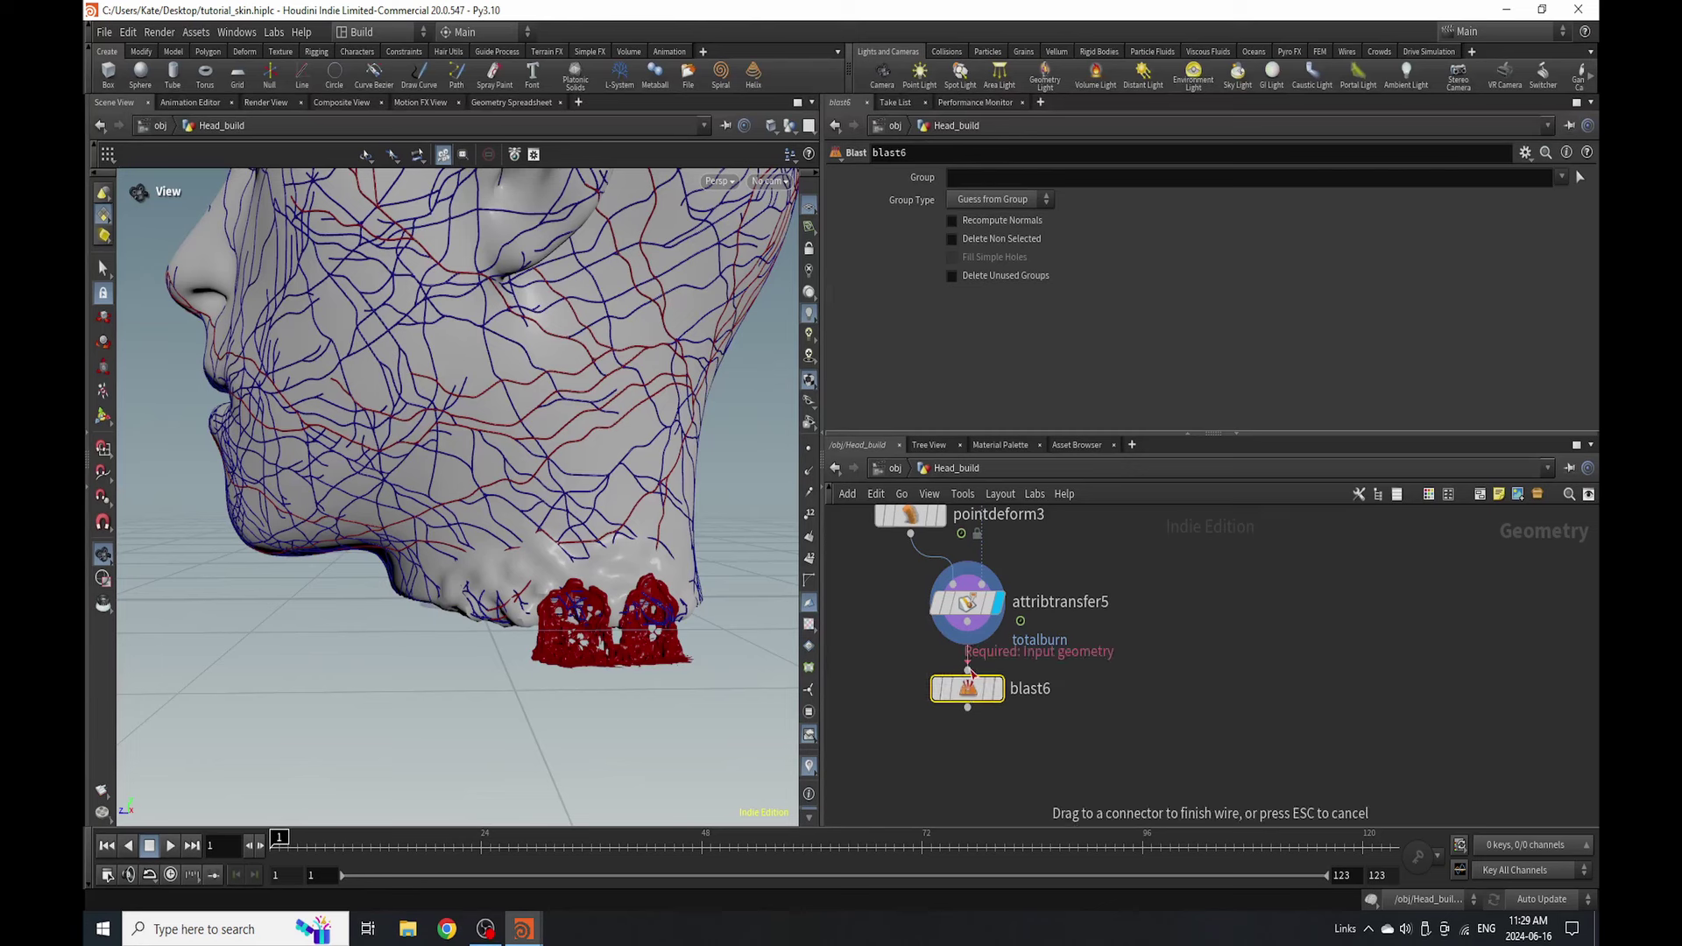
pyautogui.click(1002, 697)
pyautogui.click(1017, 179)
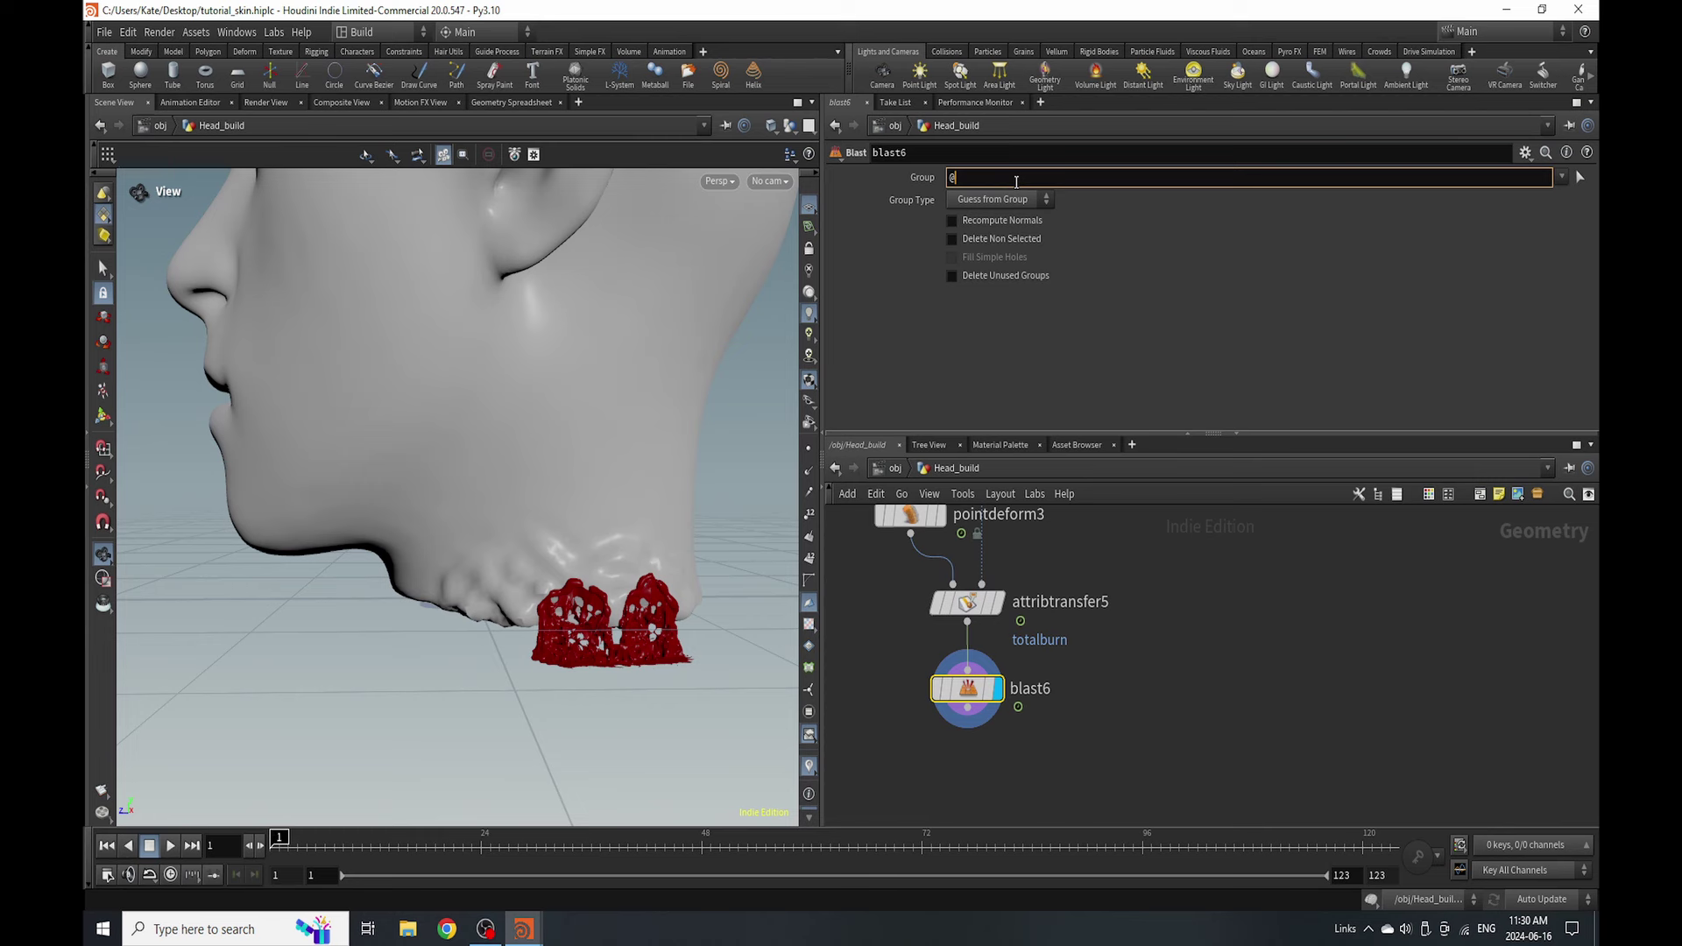
pyautogui.write('@totalburn<0.5')
pyautogui.press('Return')
pyautogui.click(1019, 200)
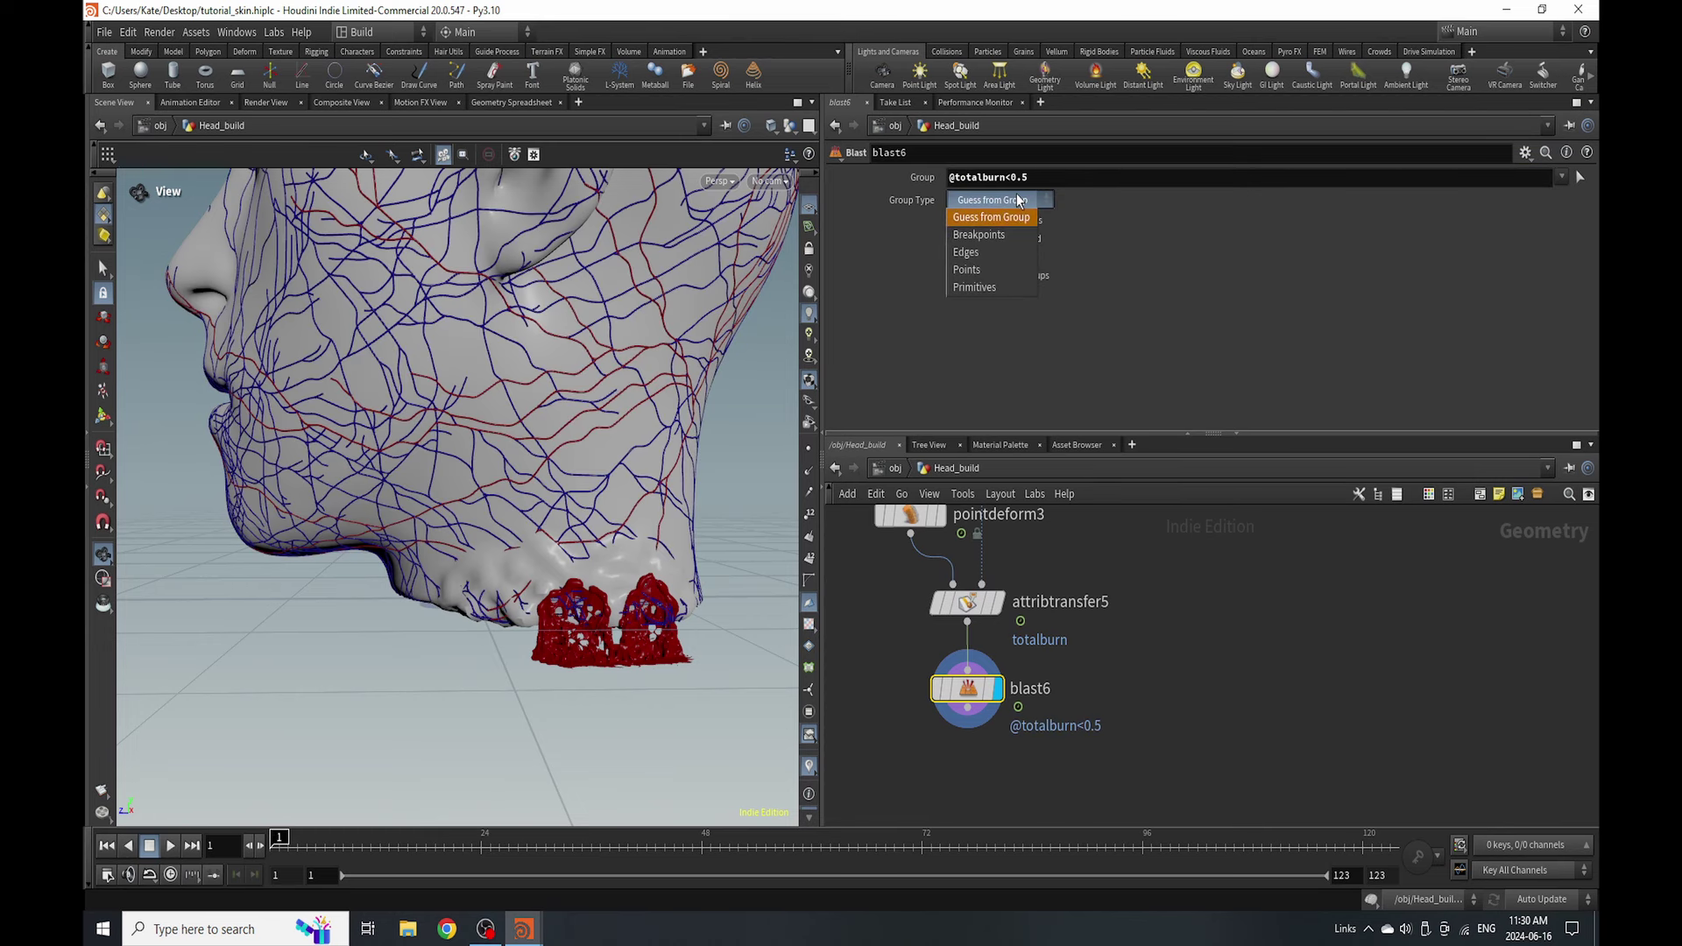
pyautogui.click(1002, 270)
# - Raise the blast threshold to 0.8 and the transfer distance threshold to 0.4
pyautogui.click(967, 602)
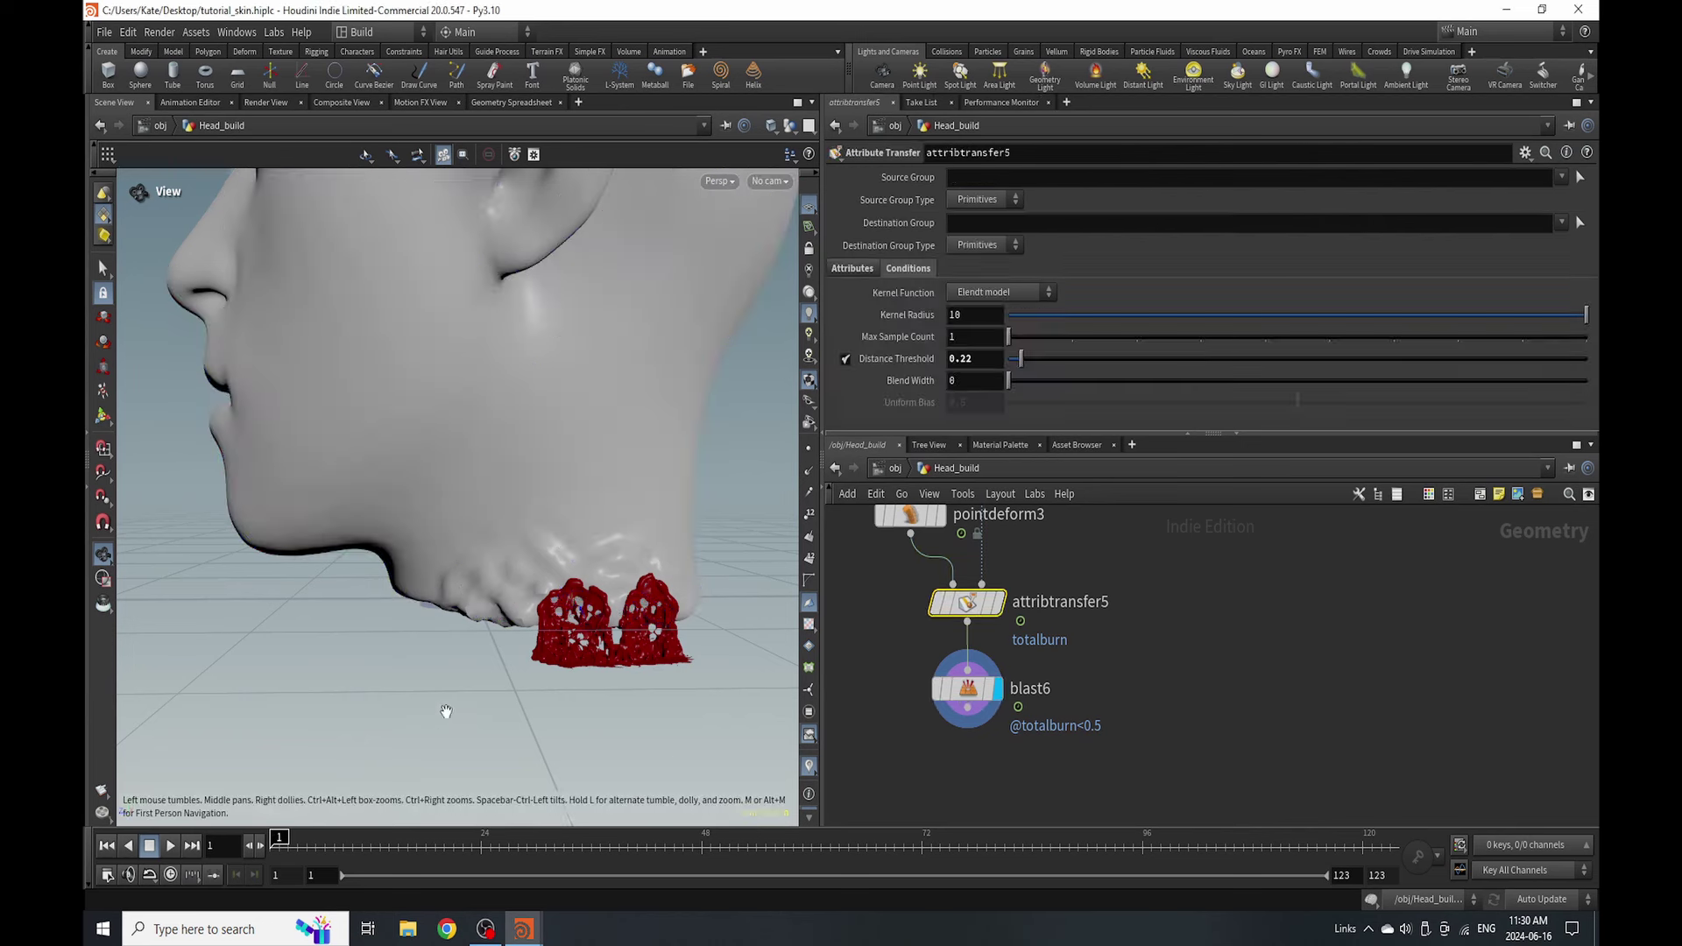
pyautogui.scroll(5, 588, 618)
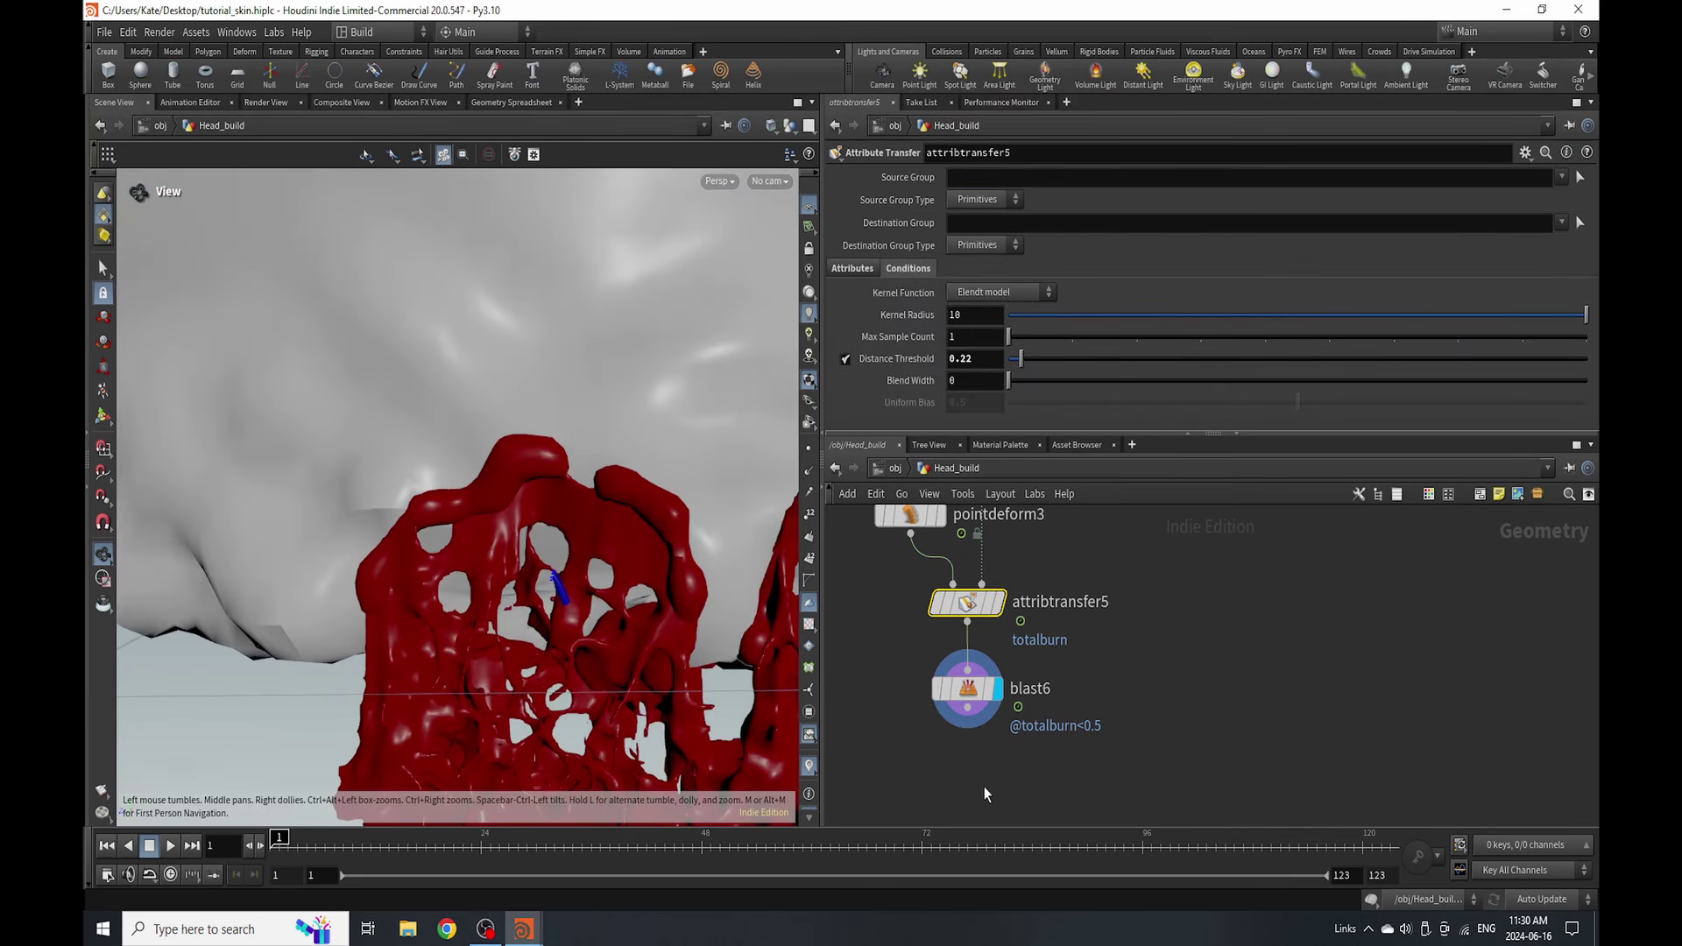
pyautogui.click(968, 689)
pyautogui.click(1071, 177)
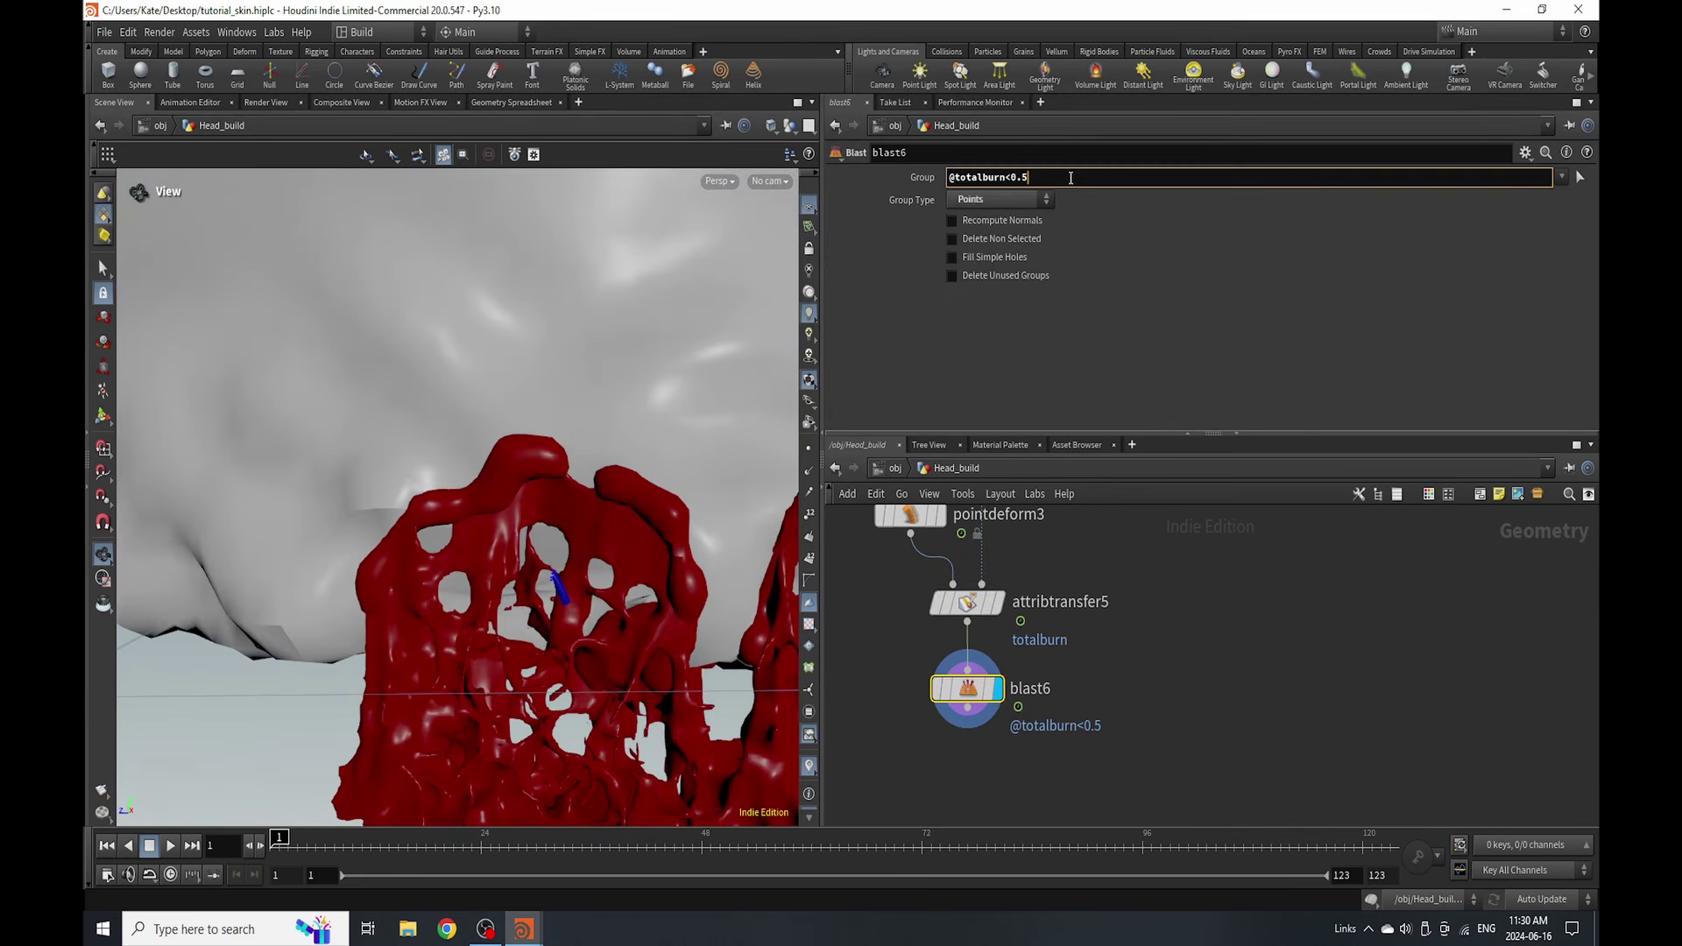
pyautogui.write('8')
pyautogui.press('Return')
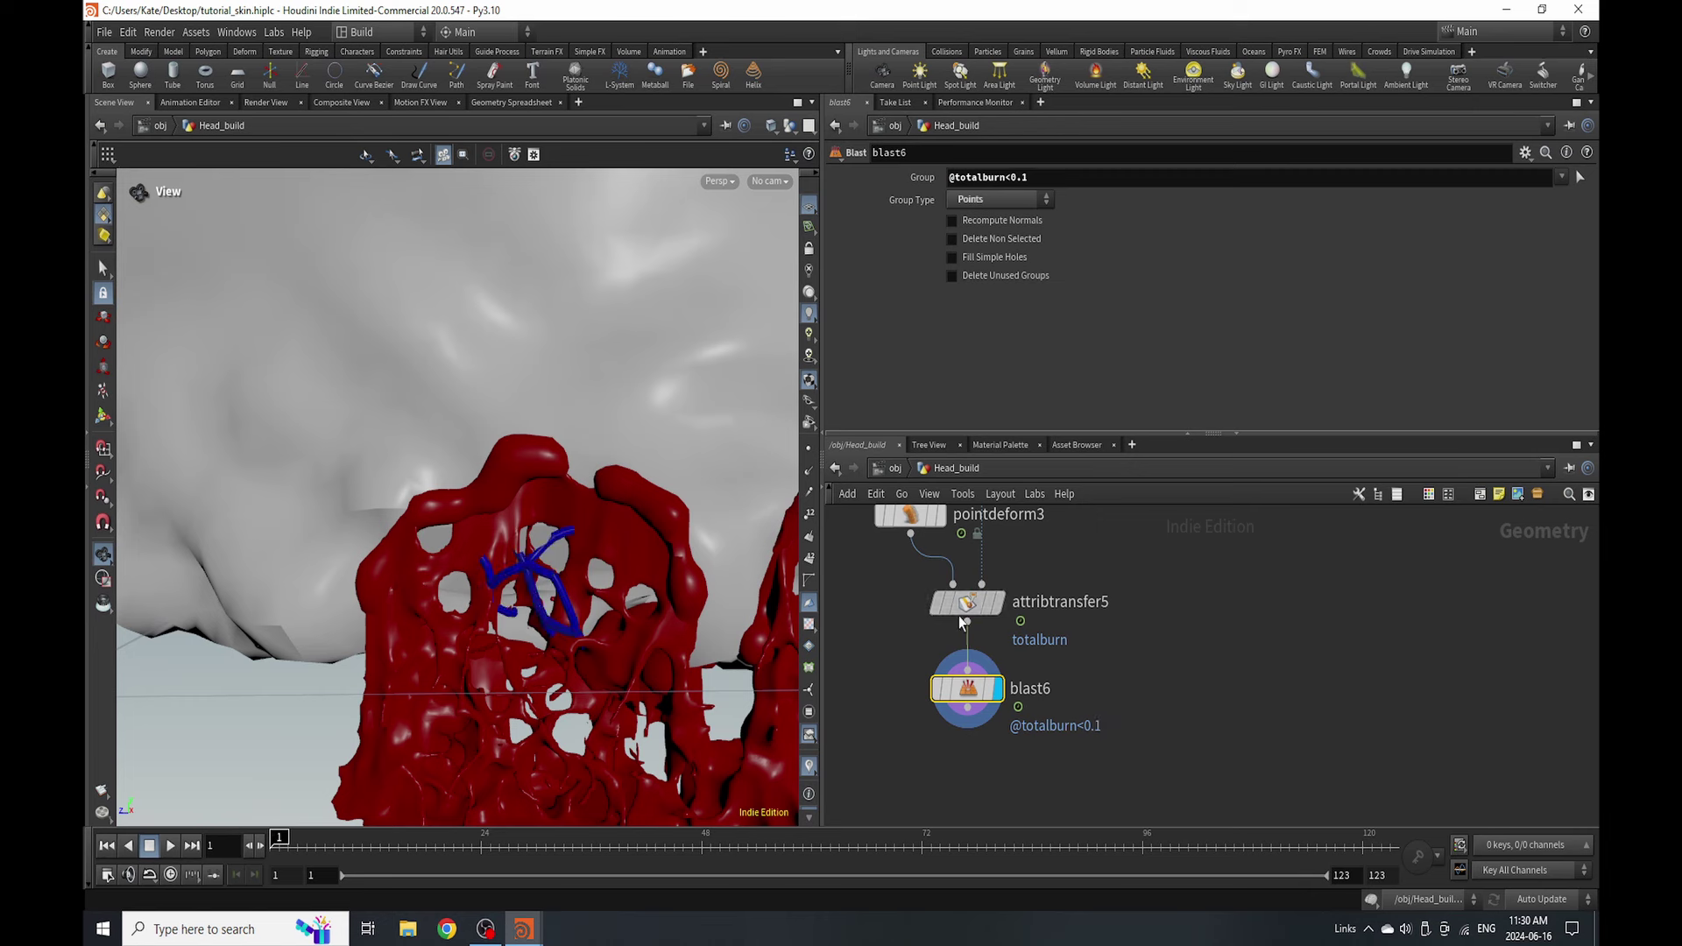
pyautogui.click(960, 609)
pyautogui.write('4')
pyautogui.press('Return')
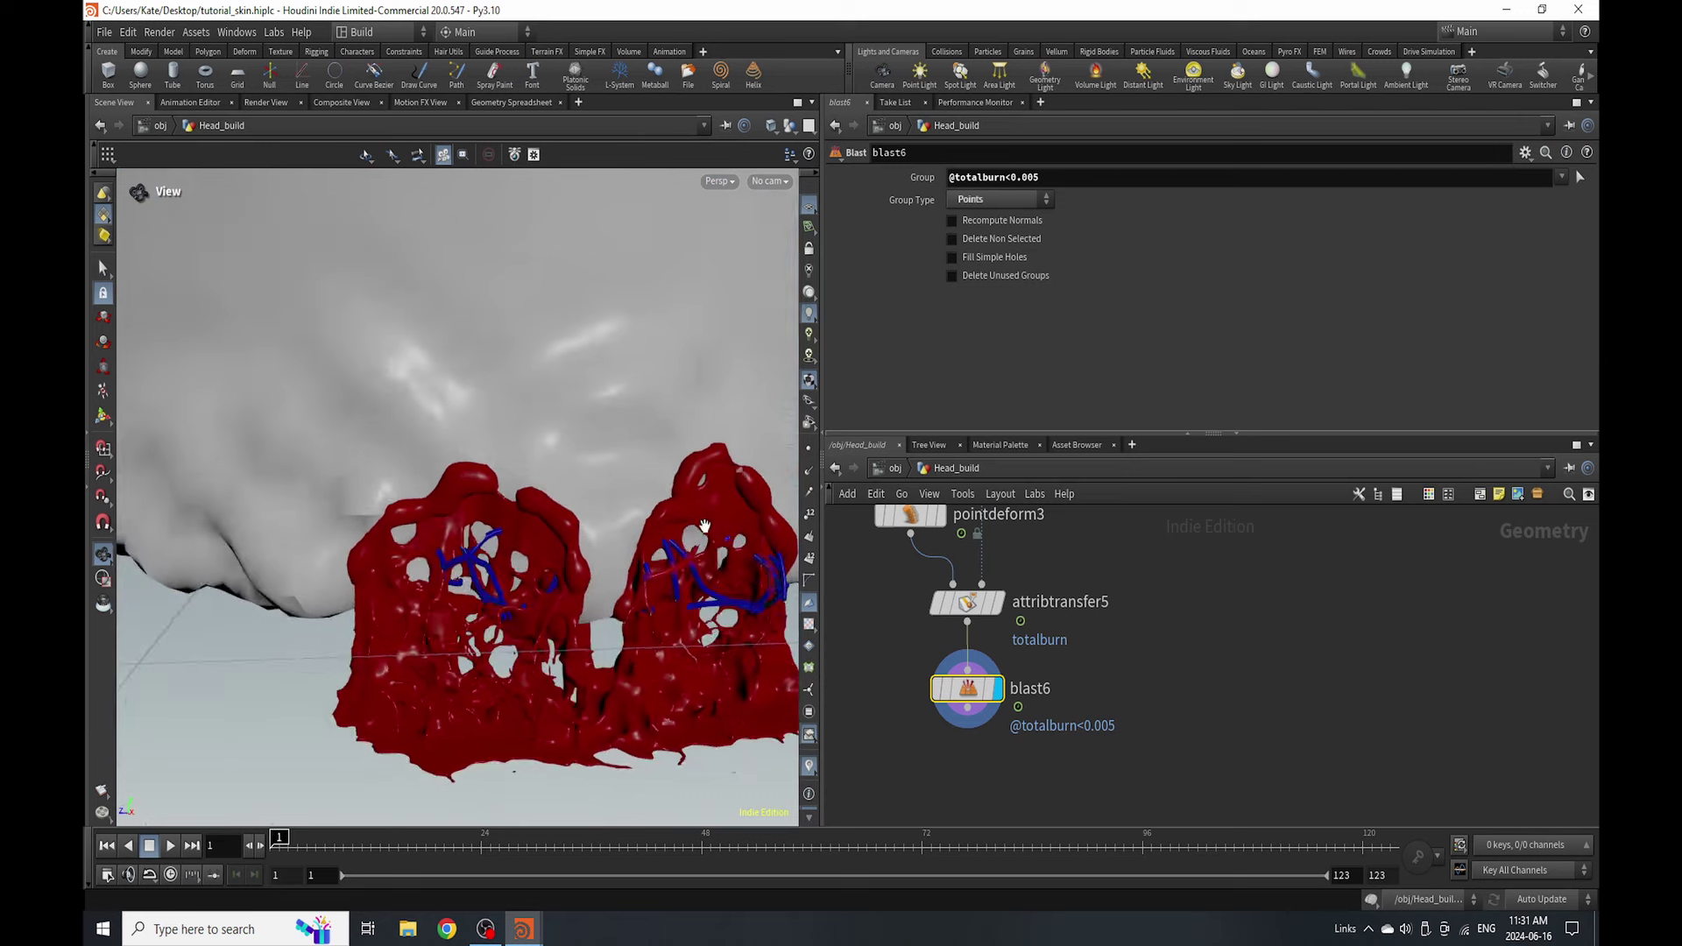
pyautogui.moveTo(705, 526); pyautogui.dragTo(624, 500)
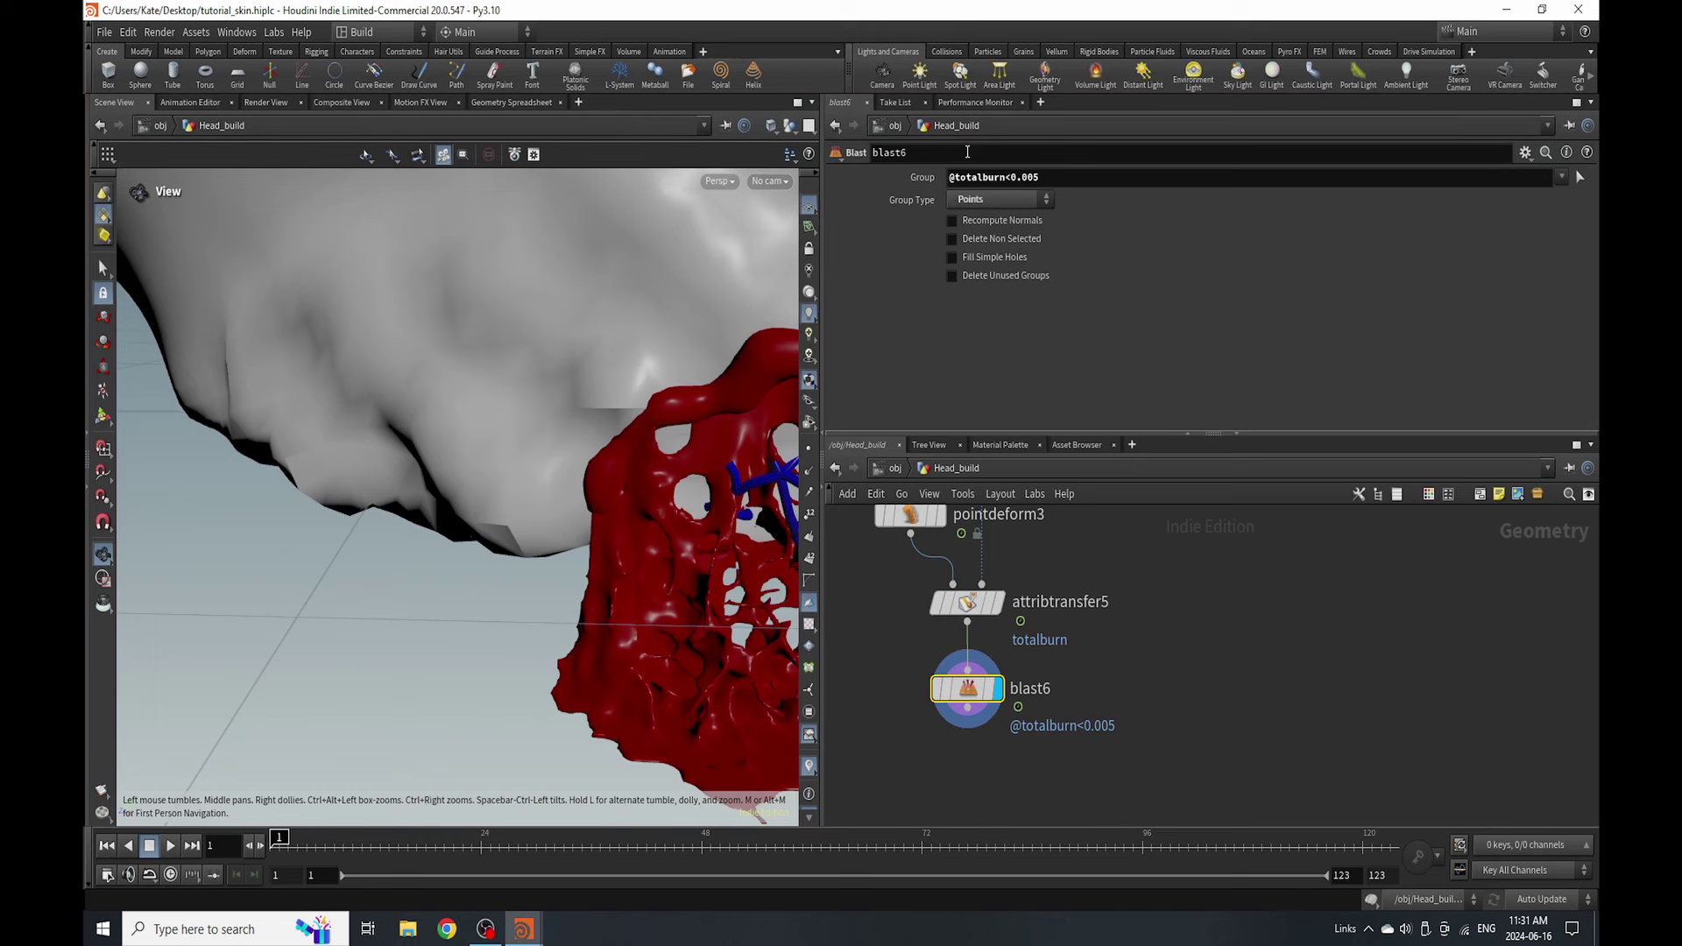
pyautogui.click(1086, 184)
pyautogui.press('BackSpace')
pyautogui.write('1')
pyautogui.press('Return')
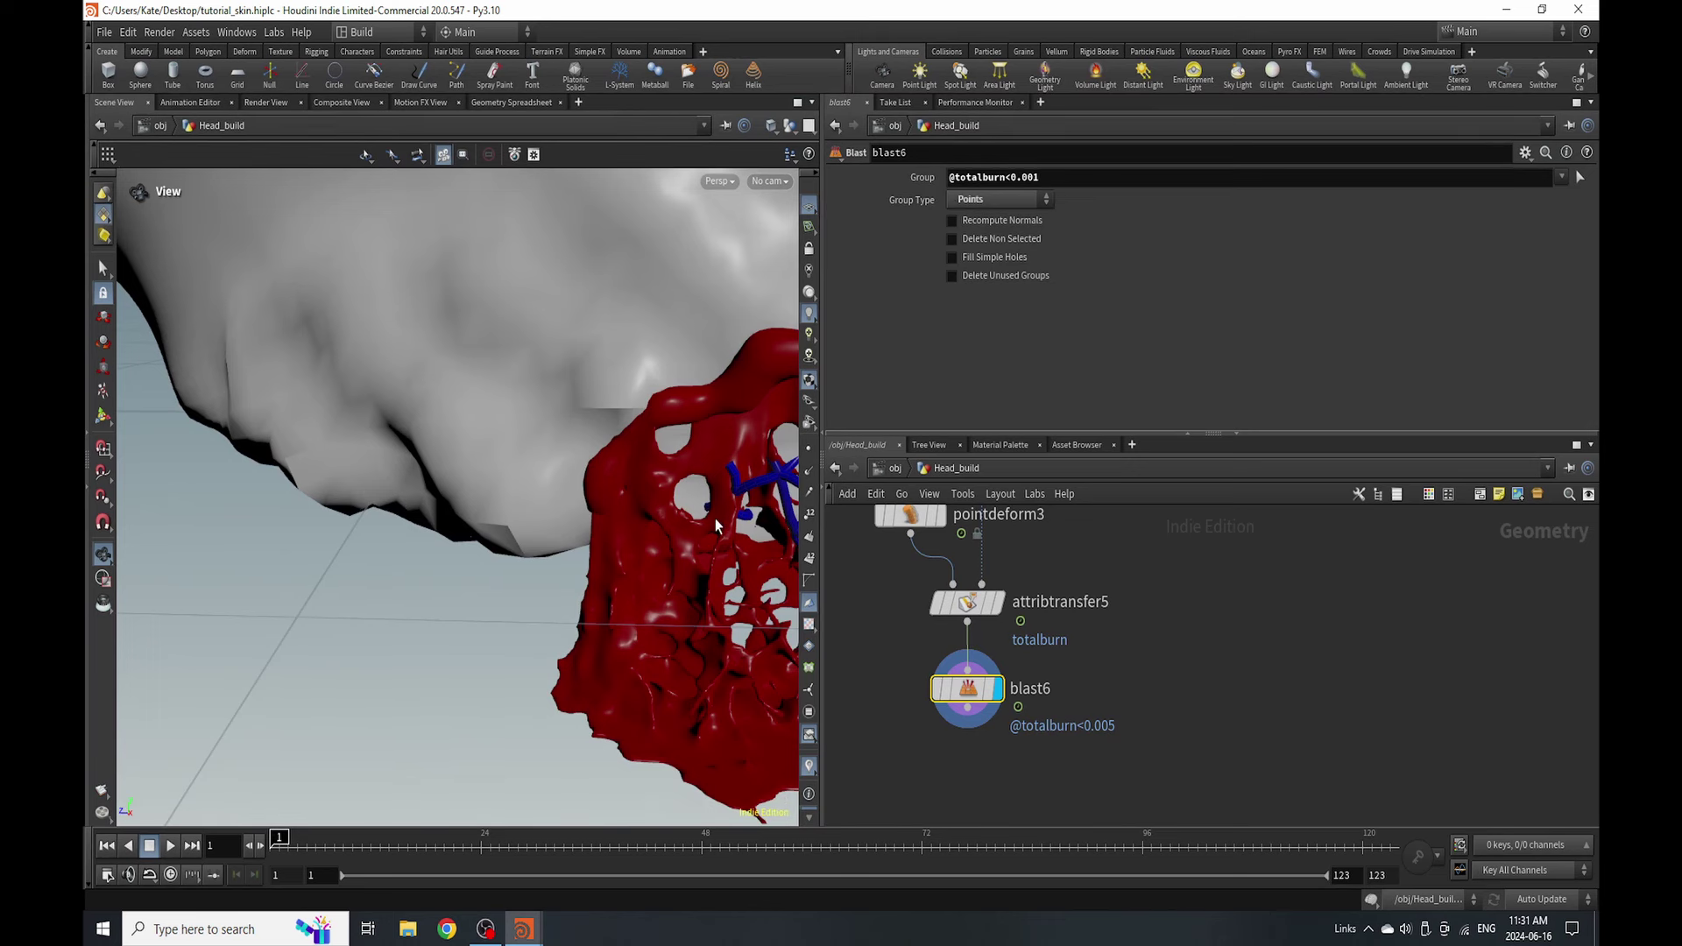
pyautogui.moveTo(734, 483); pyautogui.dragTo(637, 464)
pyautogui.moveTo(367, 570); pyautogui.dragTo(579, 596)
# - Save the scene and add a File Cache node below blast6
pyautogui.hotkey('ctrl', 's')
pyautogui.scroll(-1, 1056, 723)
pyautogui.press('Tab')
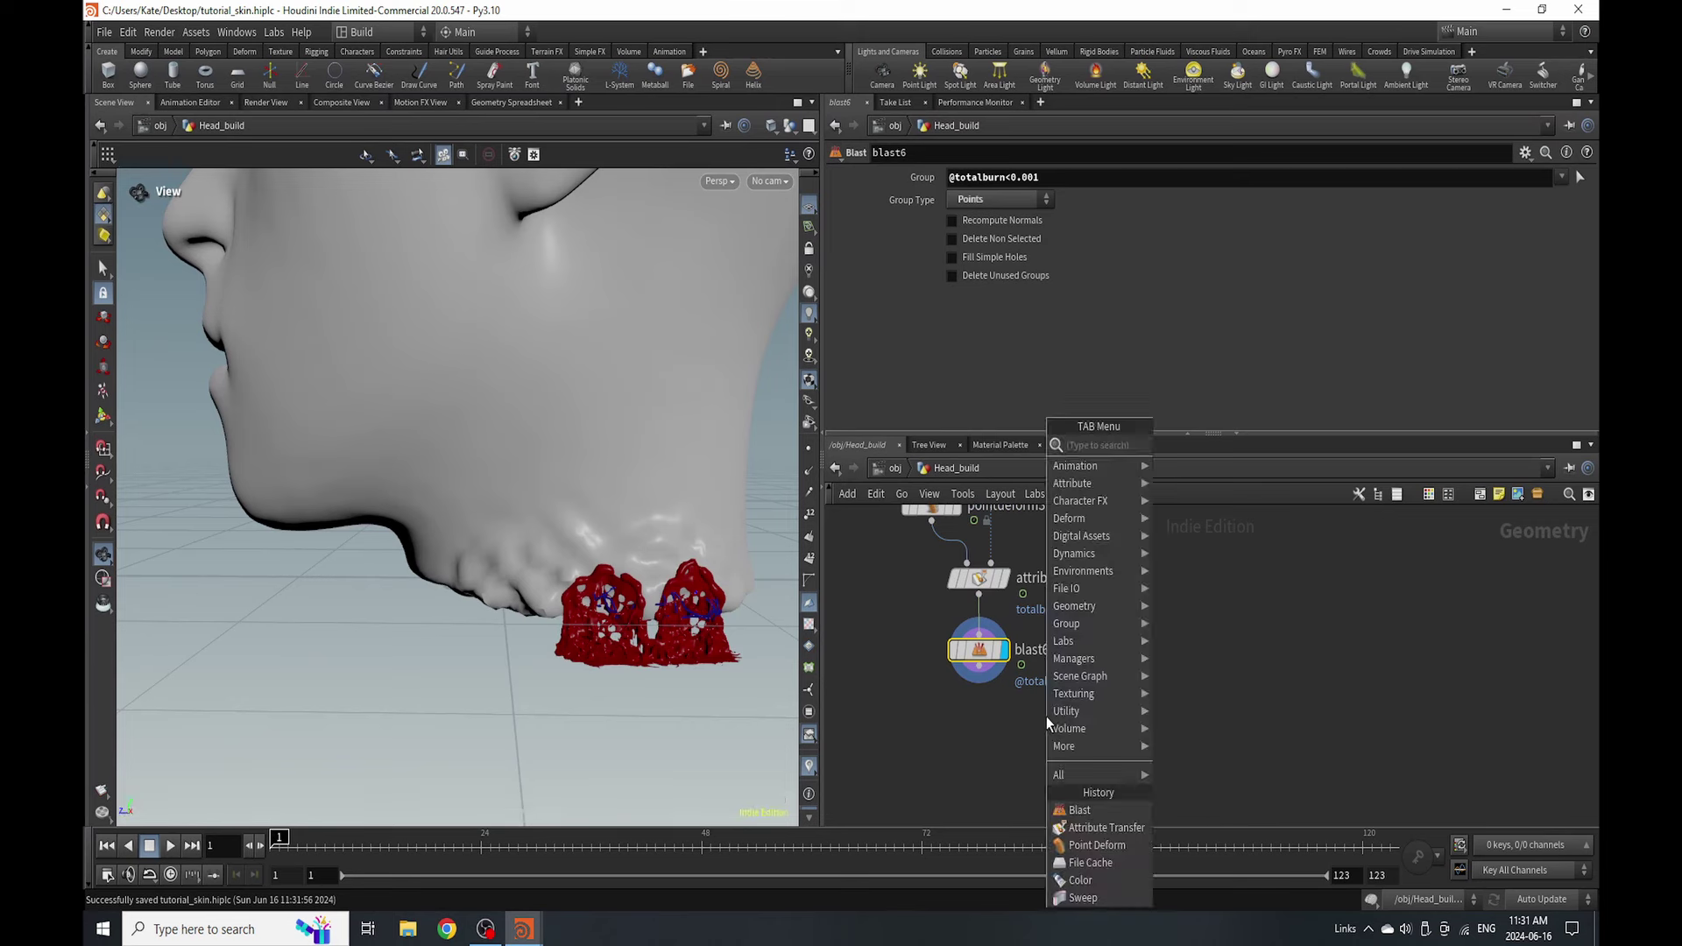
pyautogui.write('file')
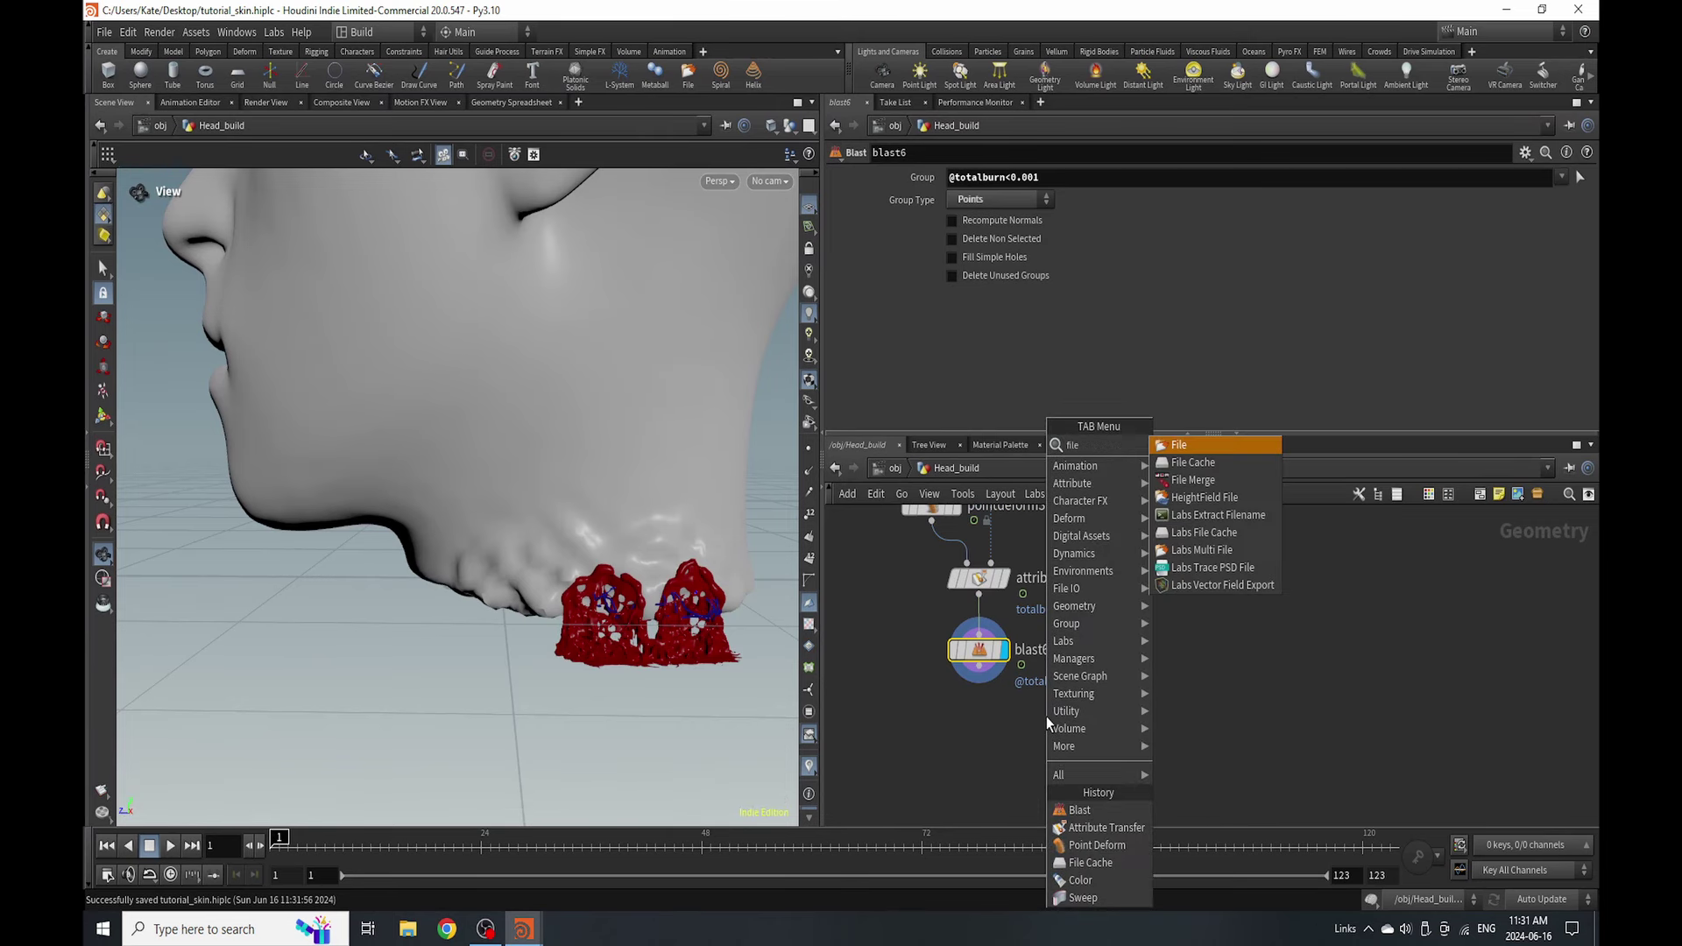
pyautogui.click(1196, 461)
pyautogui.click(978, 734)
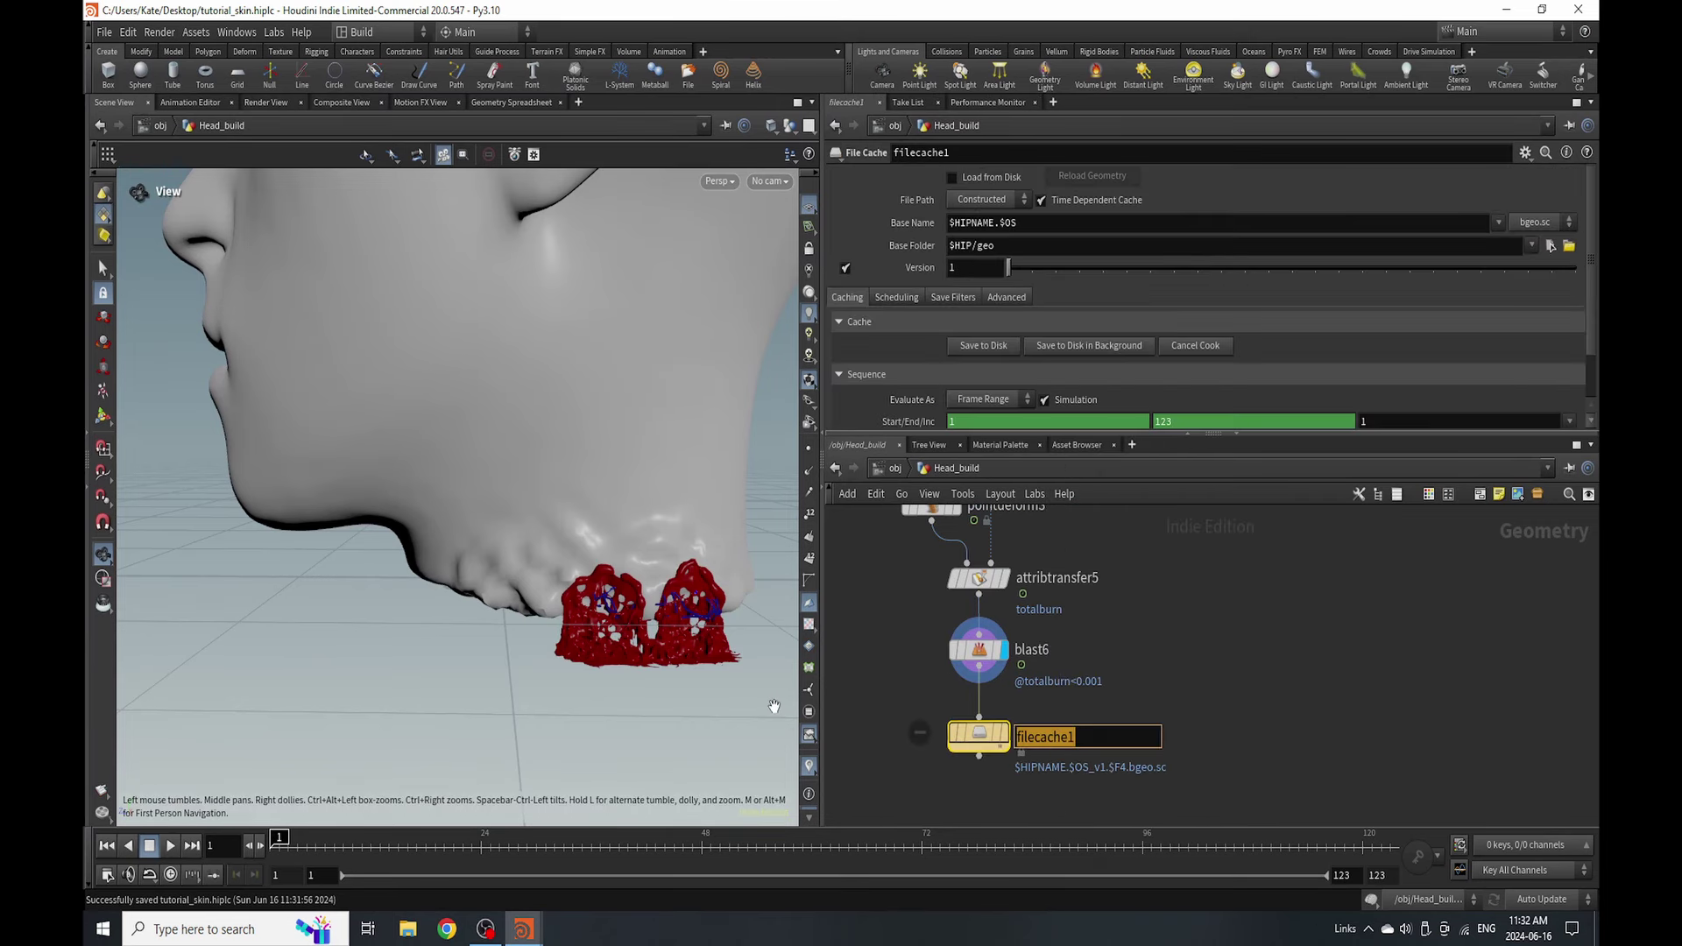
# - Name the cache veins_eat and save it to disk in the background
pyautogui.write('viens_eat')
pyautogui.press('BackSpace')
pyautogui.press('BackSpace')
pyautogui.press('BackSpace')
pyautogui.press('BackSpace')
pyautogui.press('BackSpace')
pyautogui.press('BackSpace')
pyautogui.press('BackSpace')
pyautogui.press('BackSpace')
pyautogui.write('eins_eat')
pyautogui.press('Return')
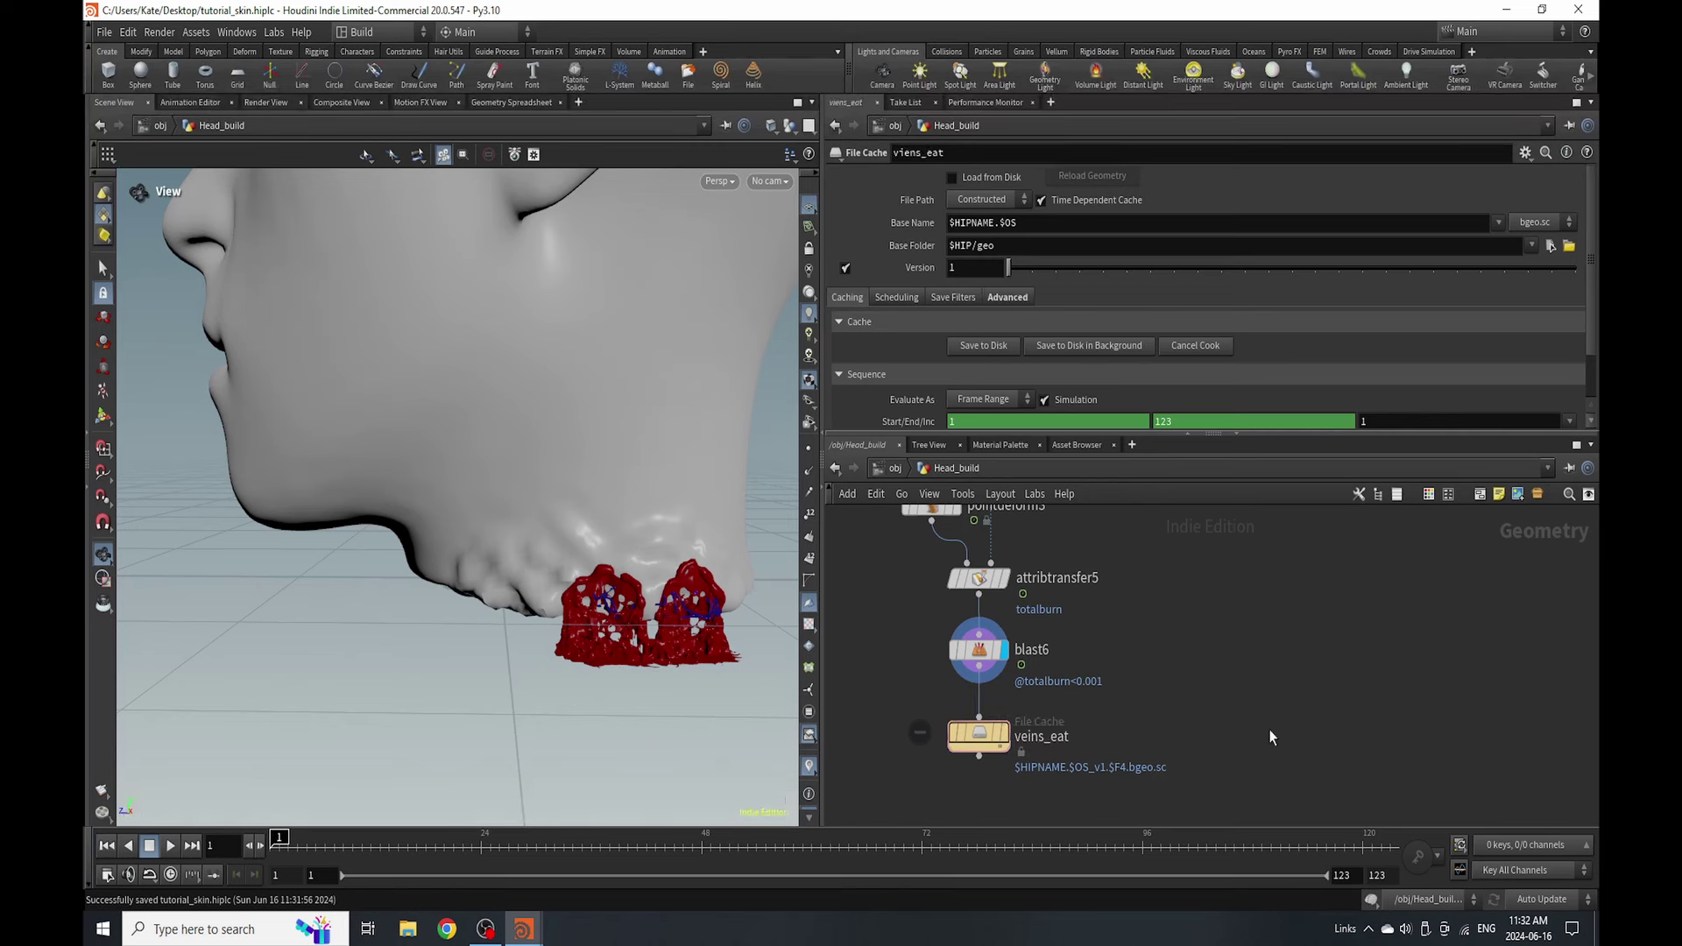
pyautogui.click(1089, 345)
pyautogui.click(1103, 386)
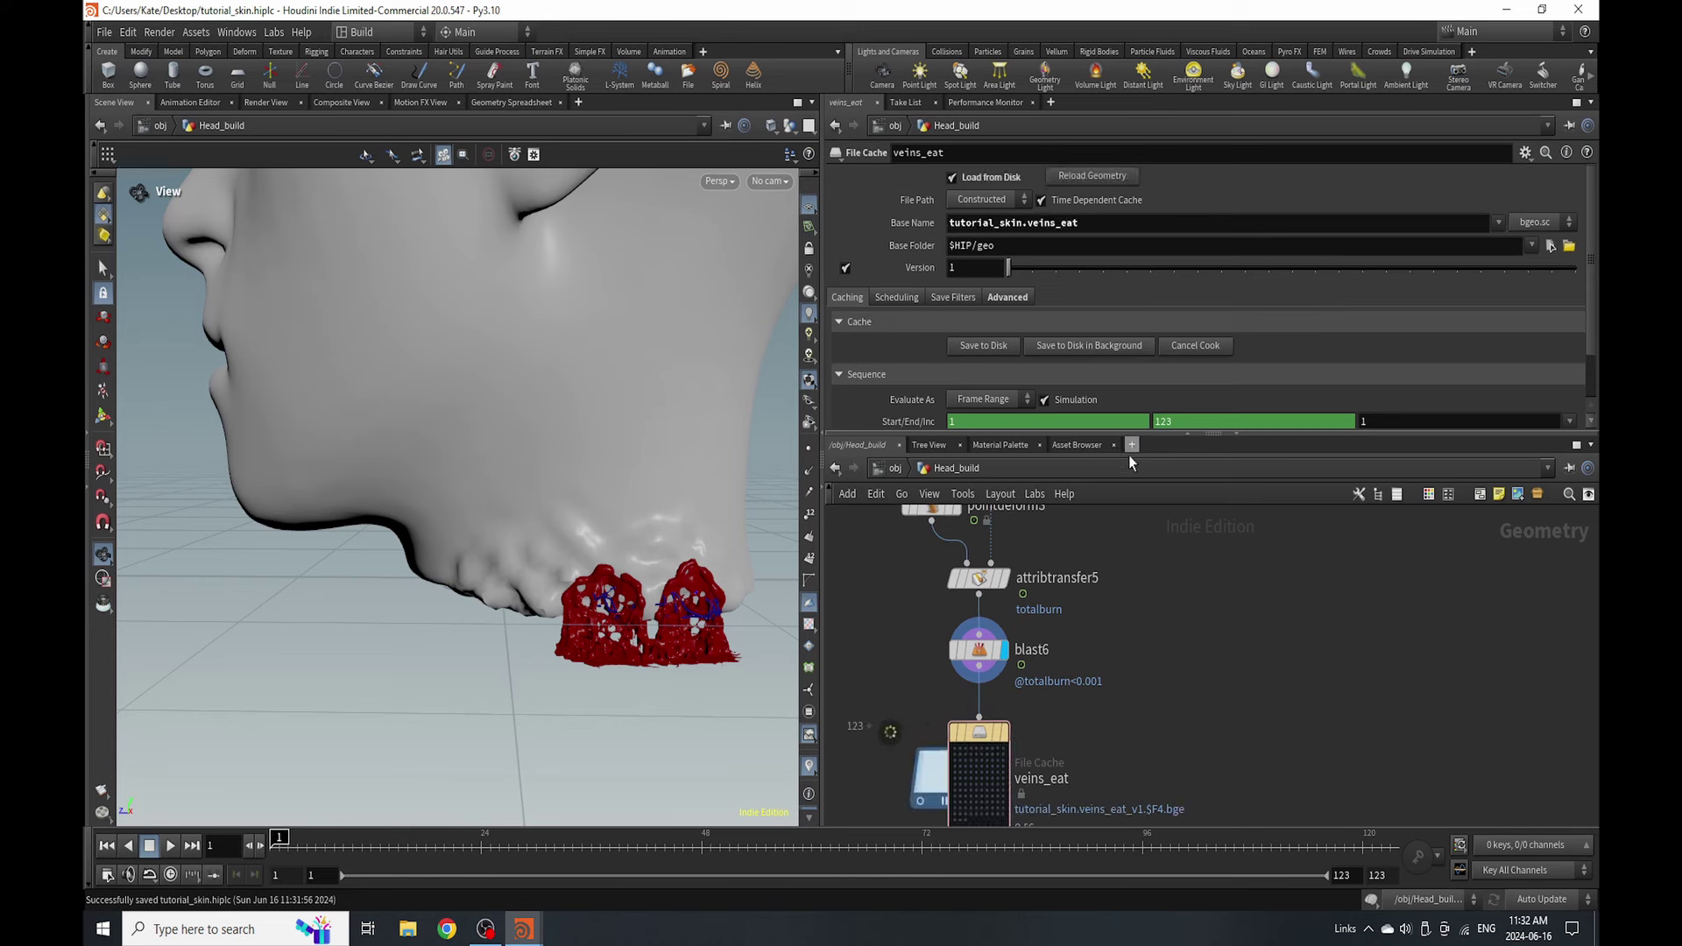
pyautogui.press('Tab')
# - Add a Null below the veins_eat cache and name it Out_Veins
pyautogui.write('null')
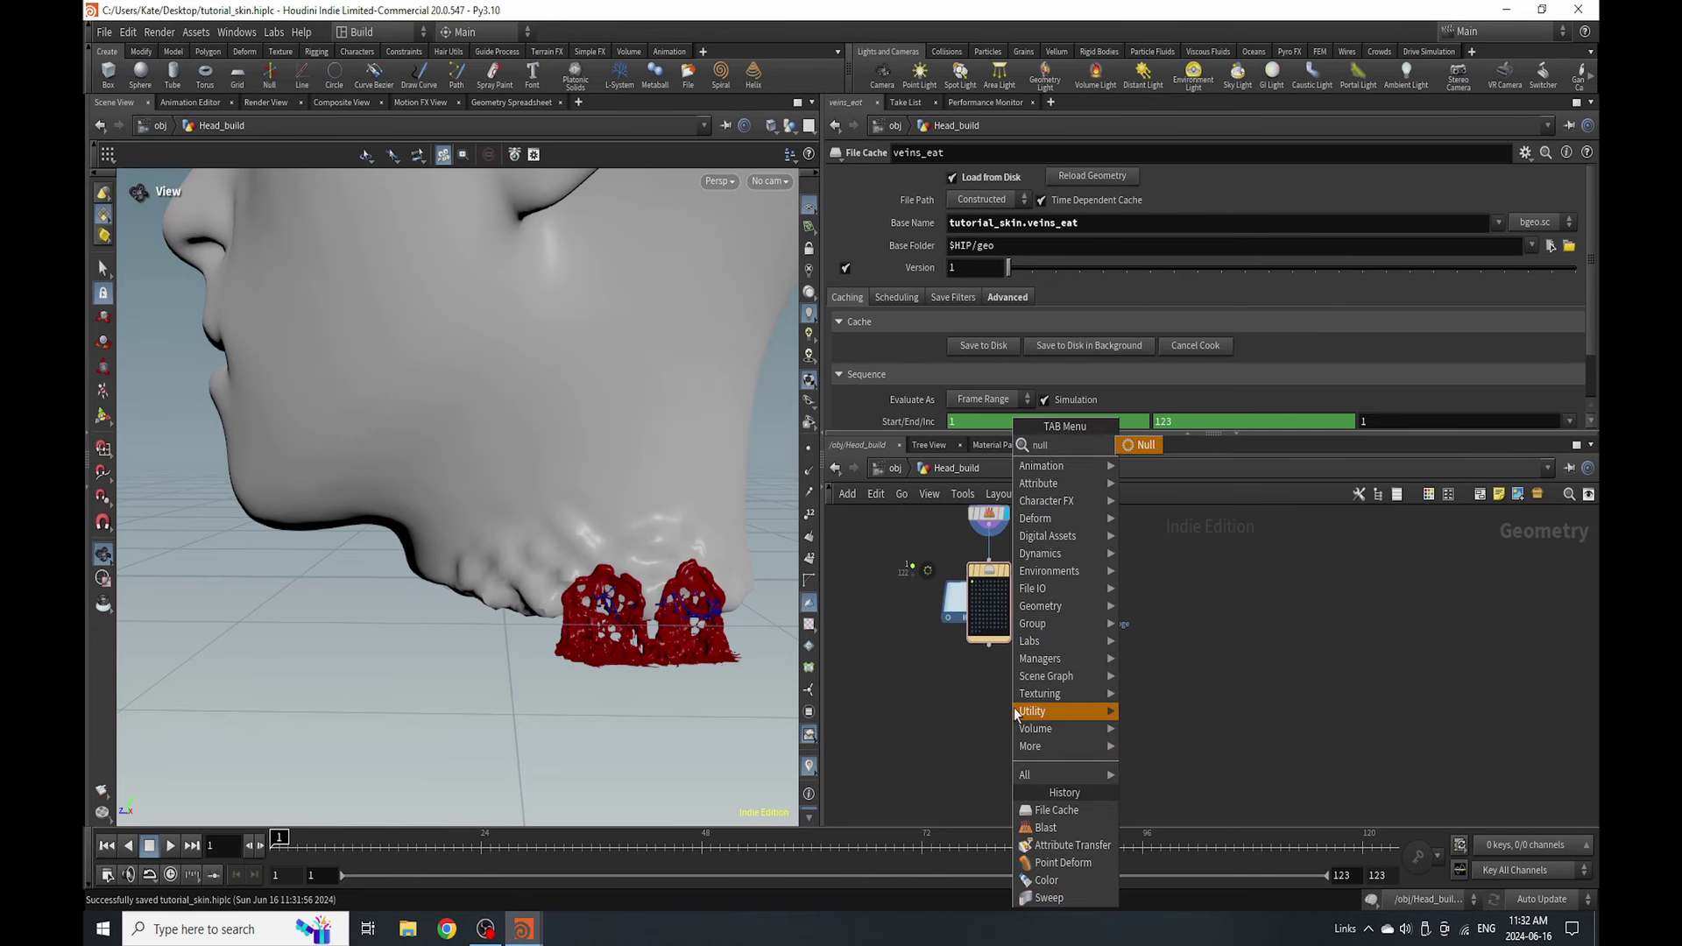
pyautogui.click(1143, 445)
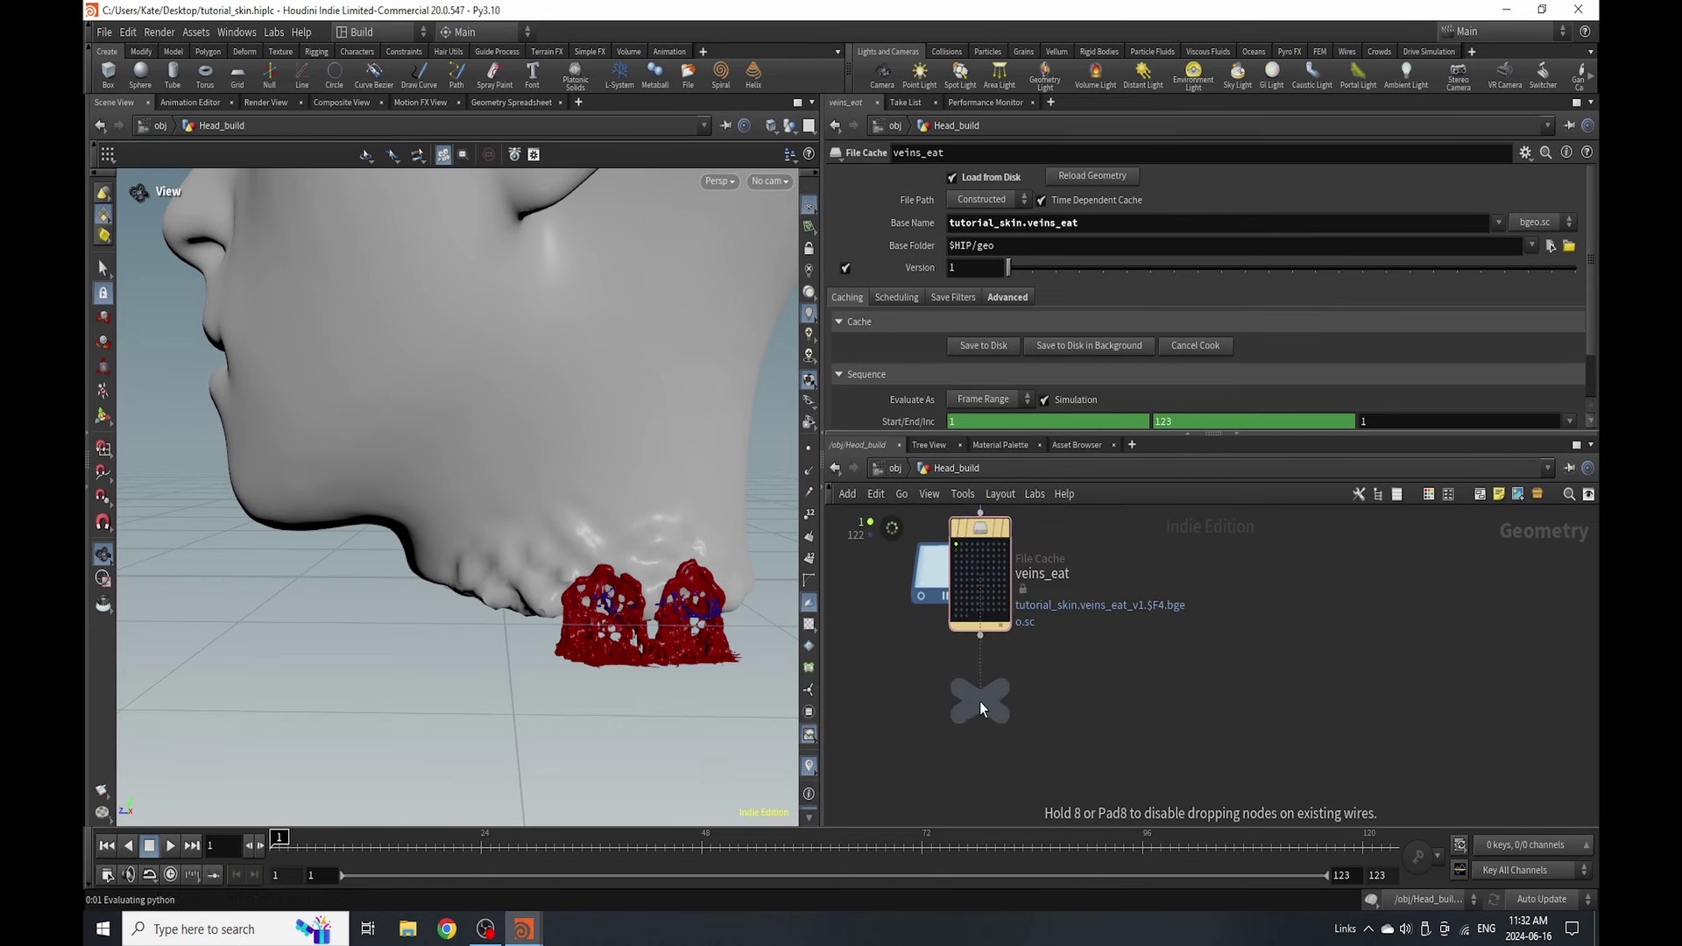
pyautogui.click(980, 701)
pyautogui.doubleClick(1021, 701)
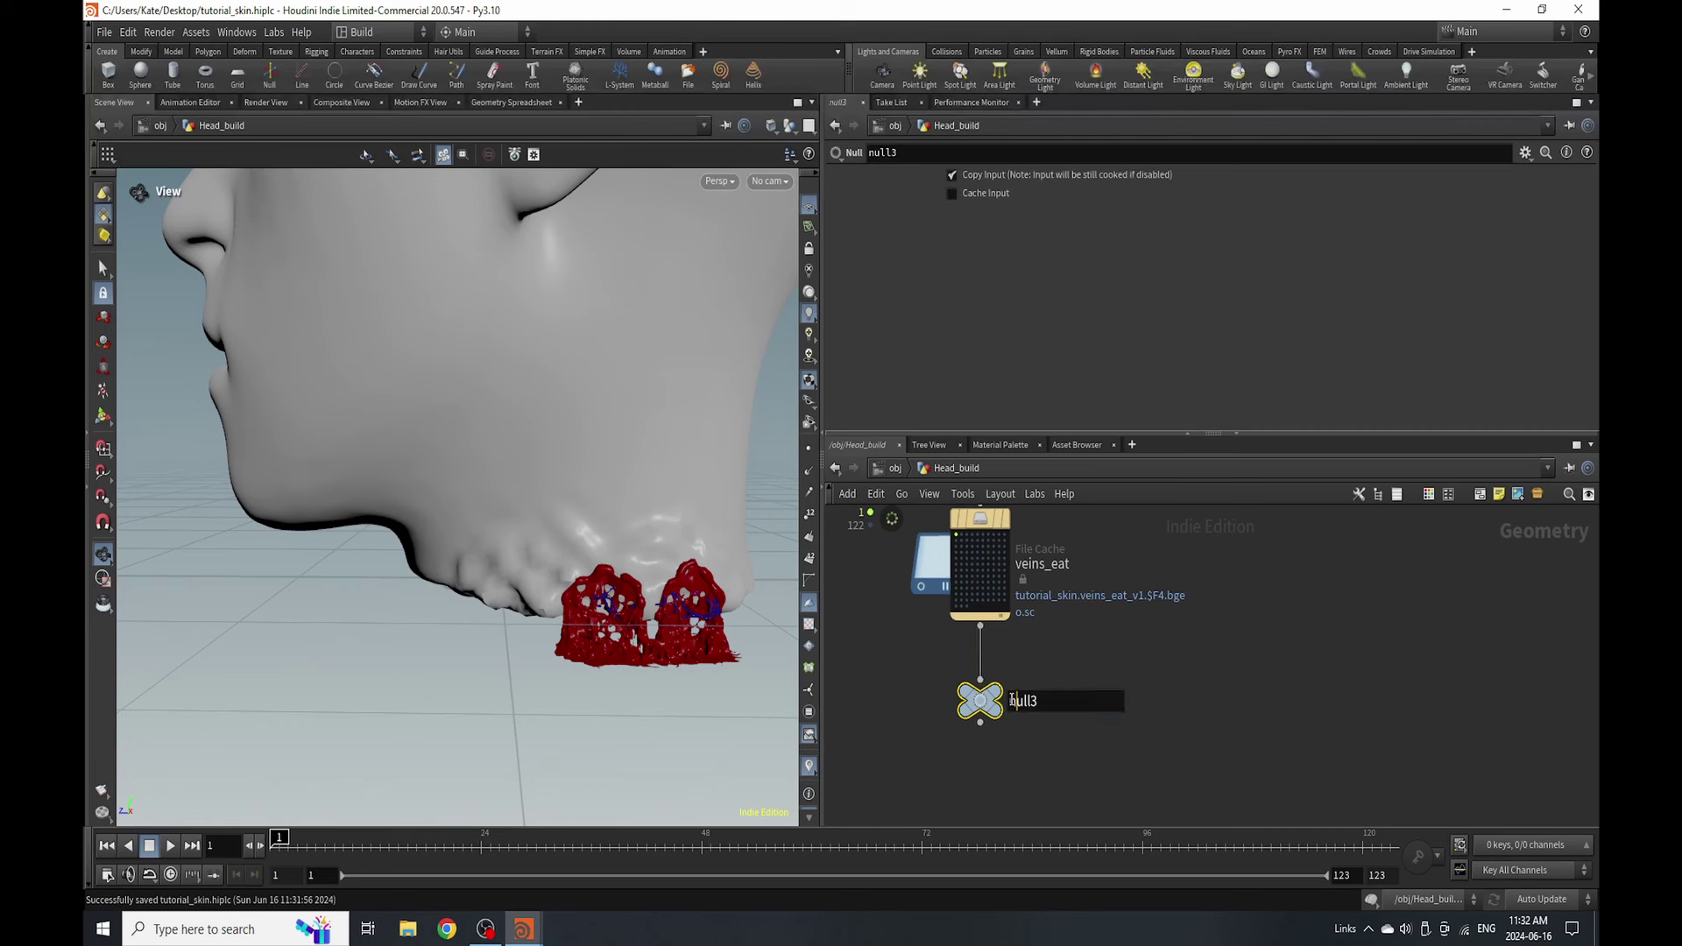
pyautogui.write('Out_Veins_')
pyautogui.press('BackSpace')
pyautogui.press('Return')
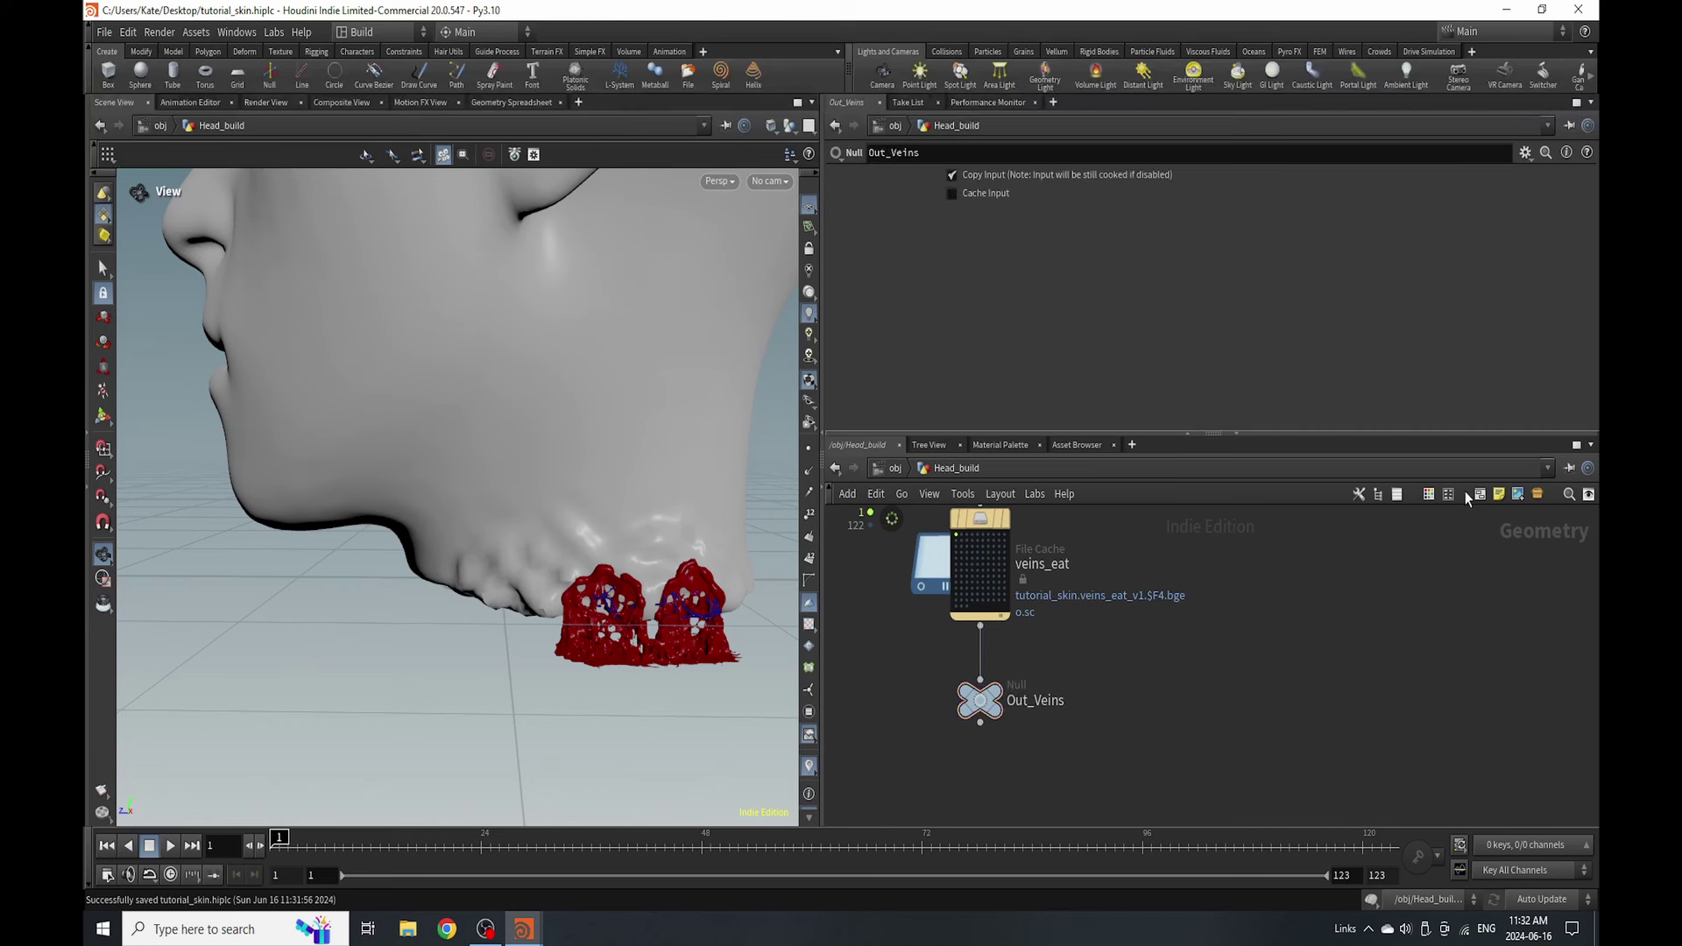
# - Colour the Out_Veins null bright yellow
pyautogui.click(1429, 494)
pyautogui.click(1546, 754)
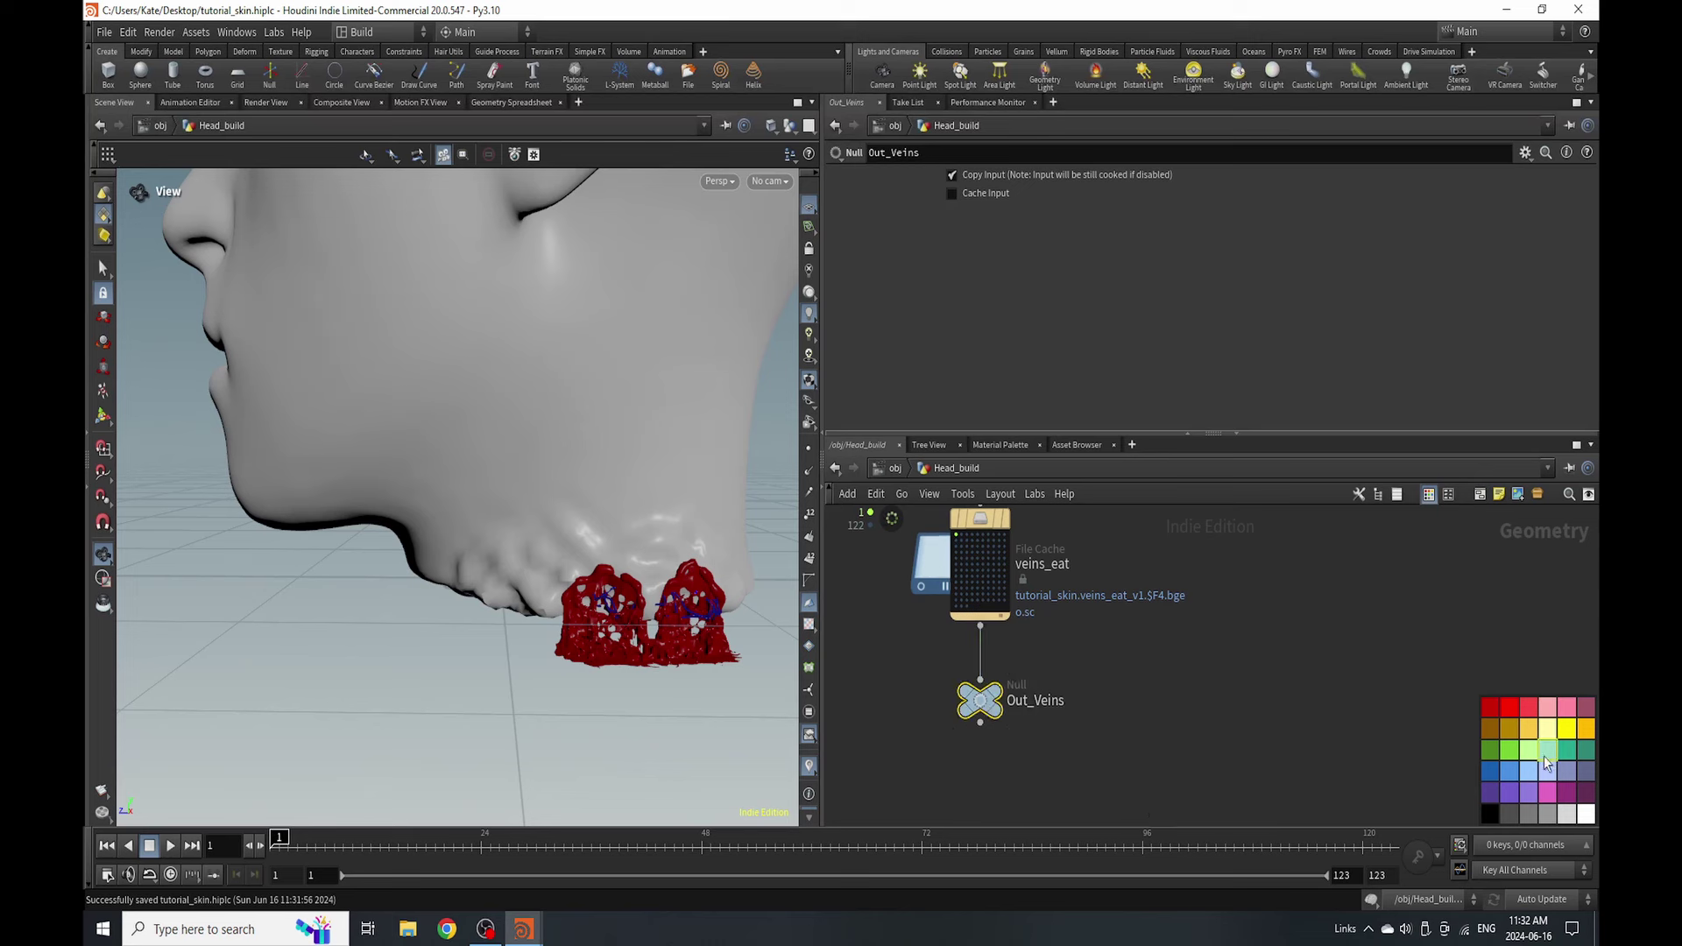
pyautogui.click(1567, 729)
# - Wrap the for-each block nodes in a network box
pyautogui.scroll(-5, 1060, 729)
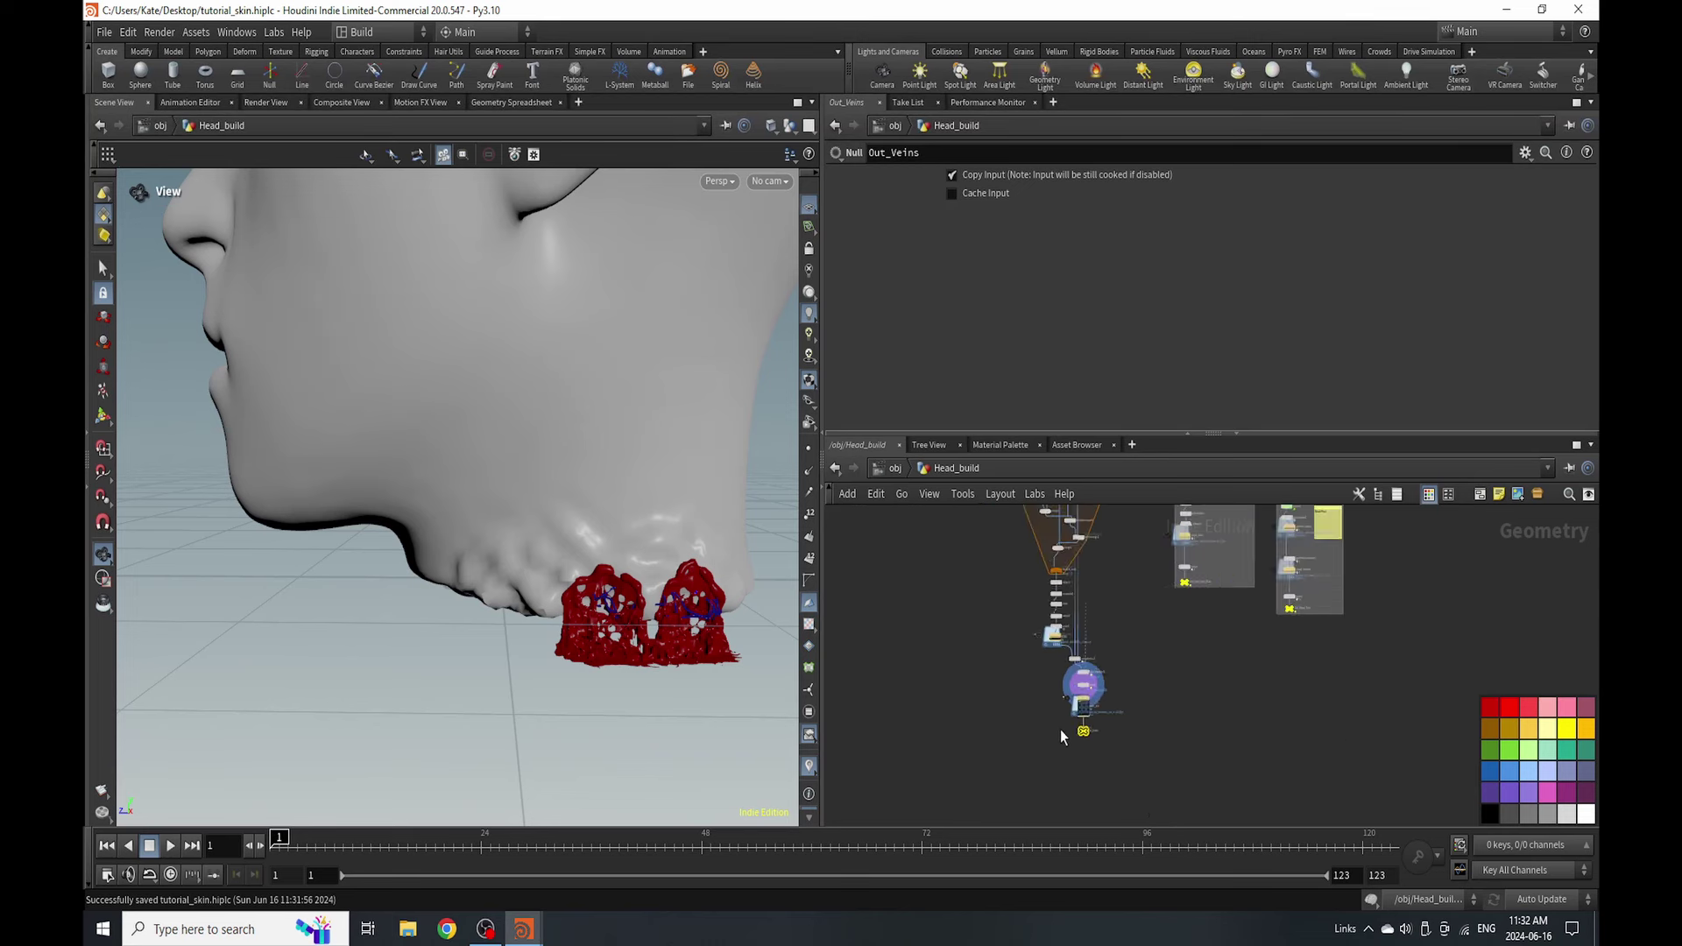
pyautogui.scroll(2, 1074, 580)
pyautogui.click(1046, 637)
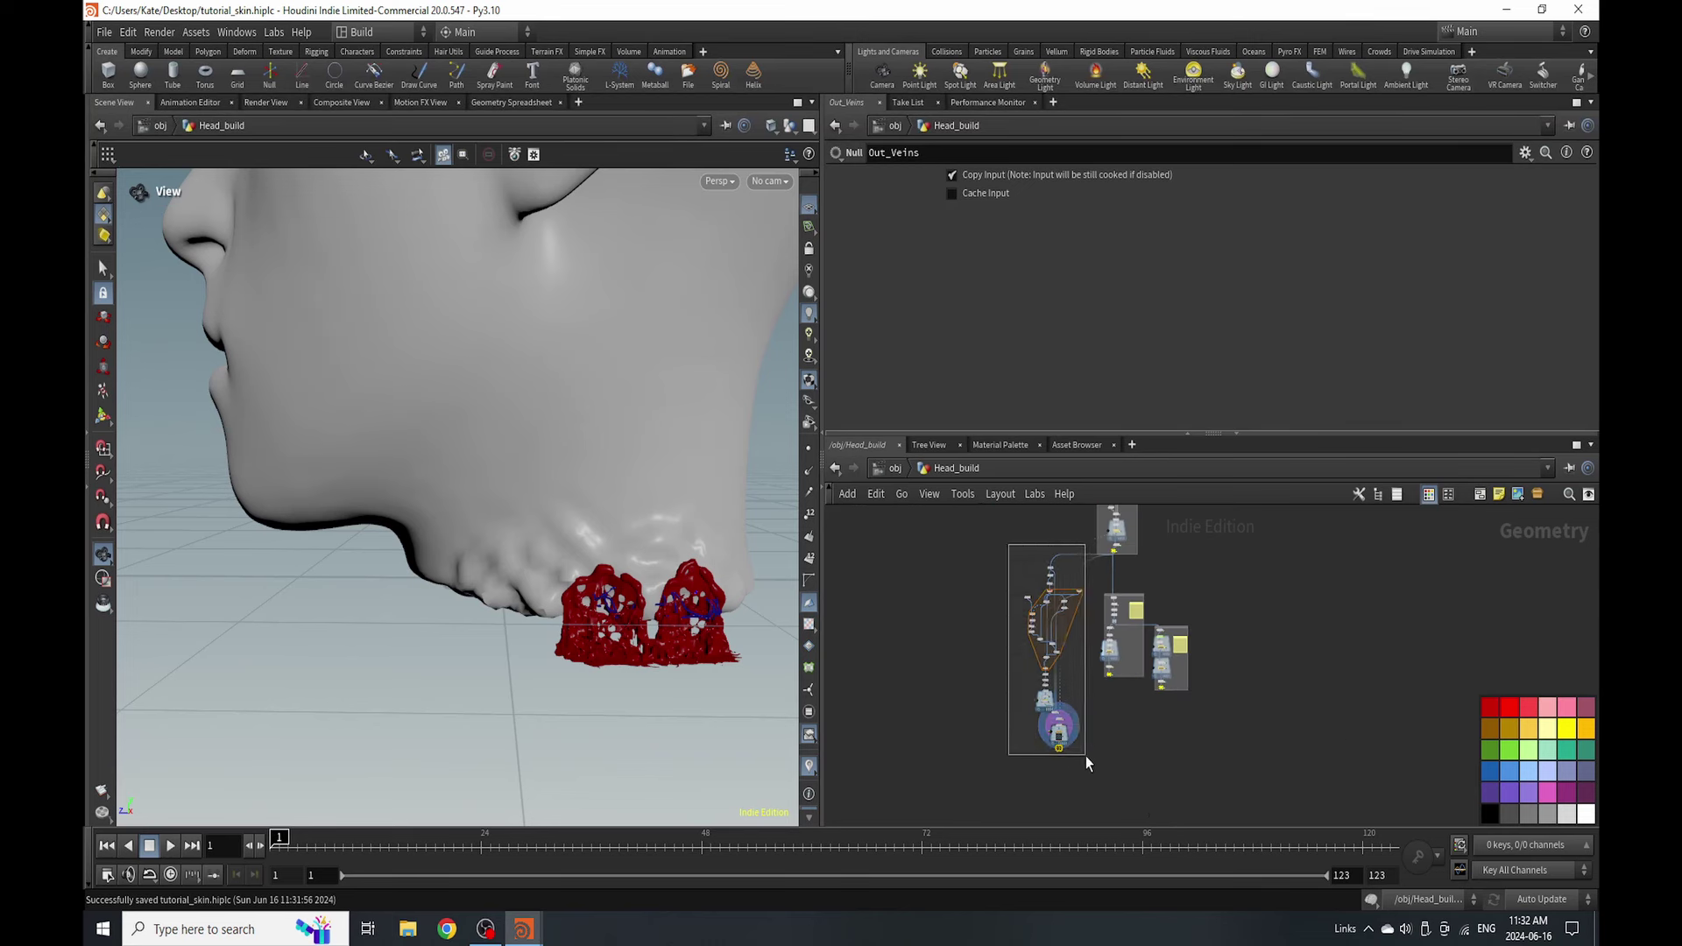
pyautogui.click(1480, 496)
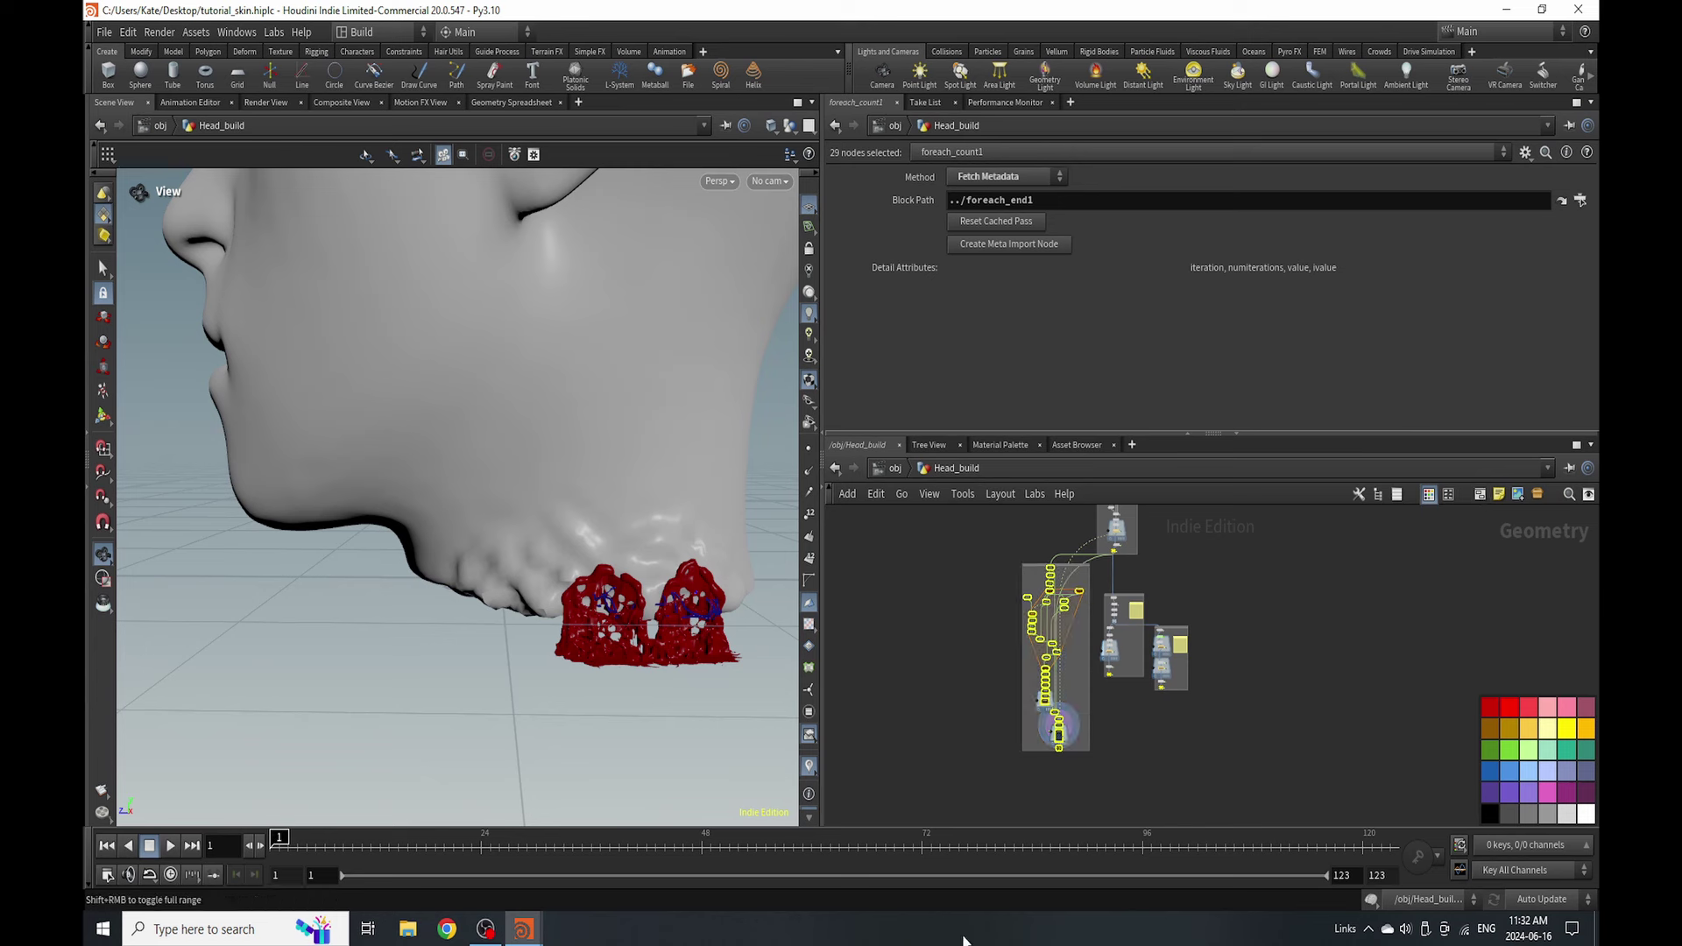
pyautogui.scroll(5, 1108, 706)
pyautogui.click(1108, 703)
pyautogui.scroll(3, 1111, 698)
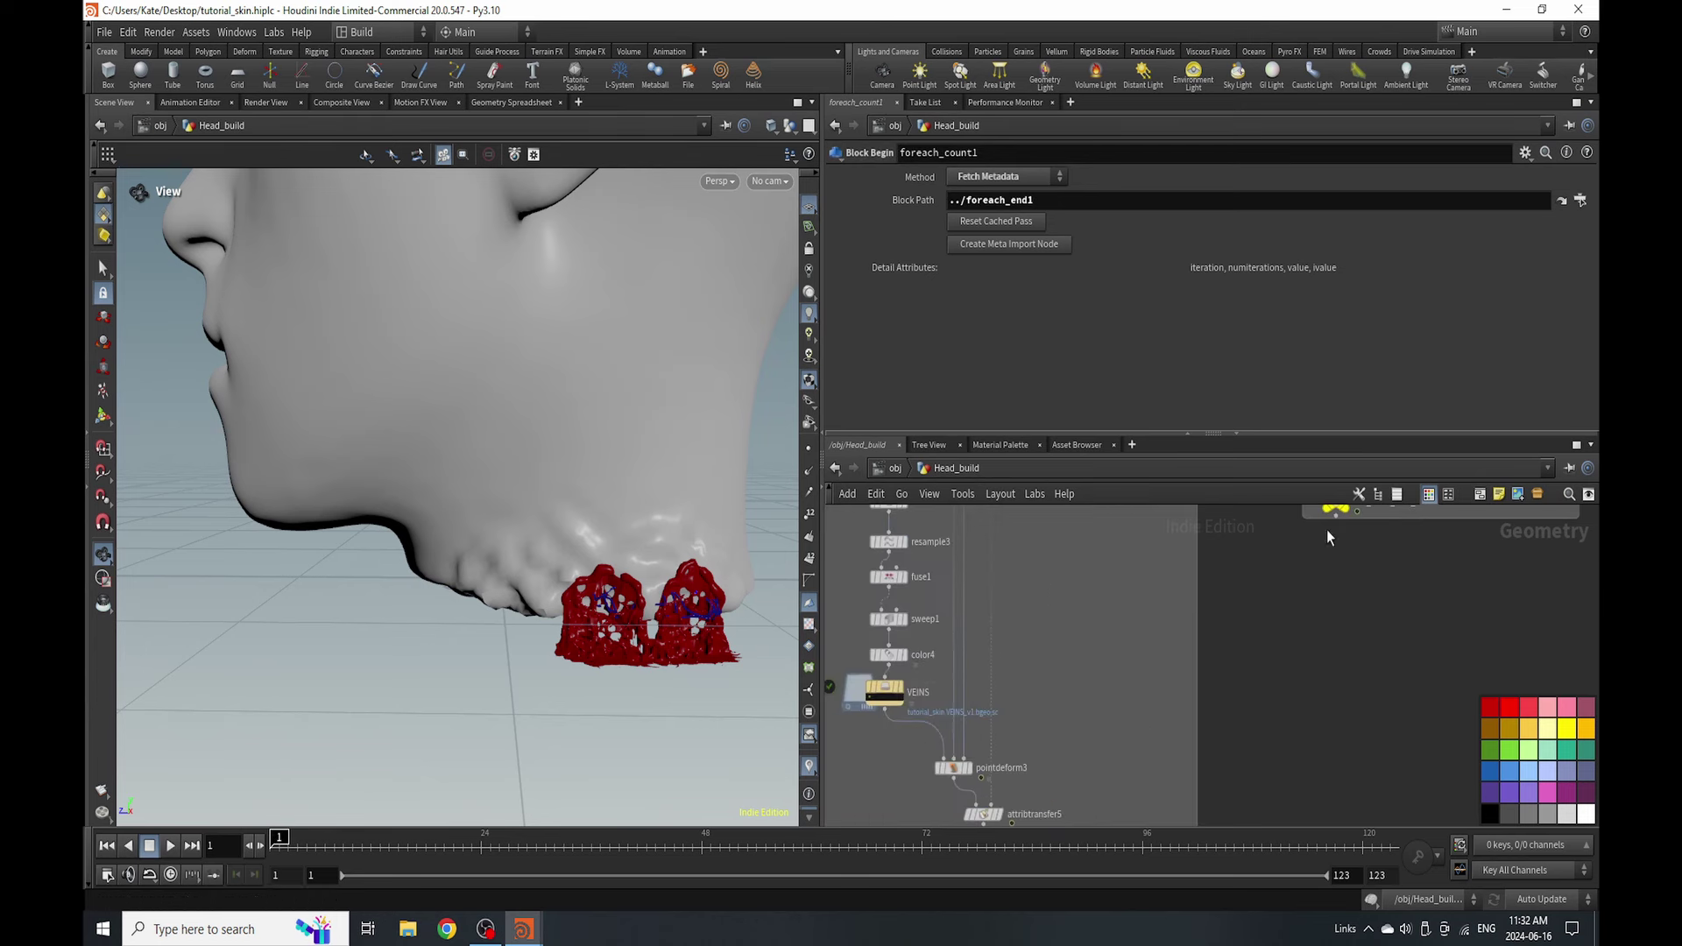
# - Place a sticky note reading 'Veins' beside the vein nodes
pyautogui.click(1500, 492)
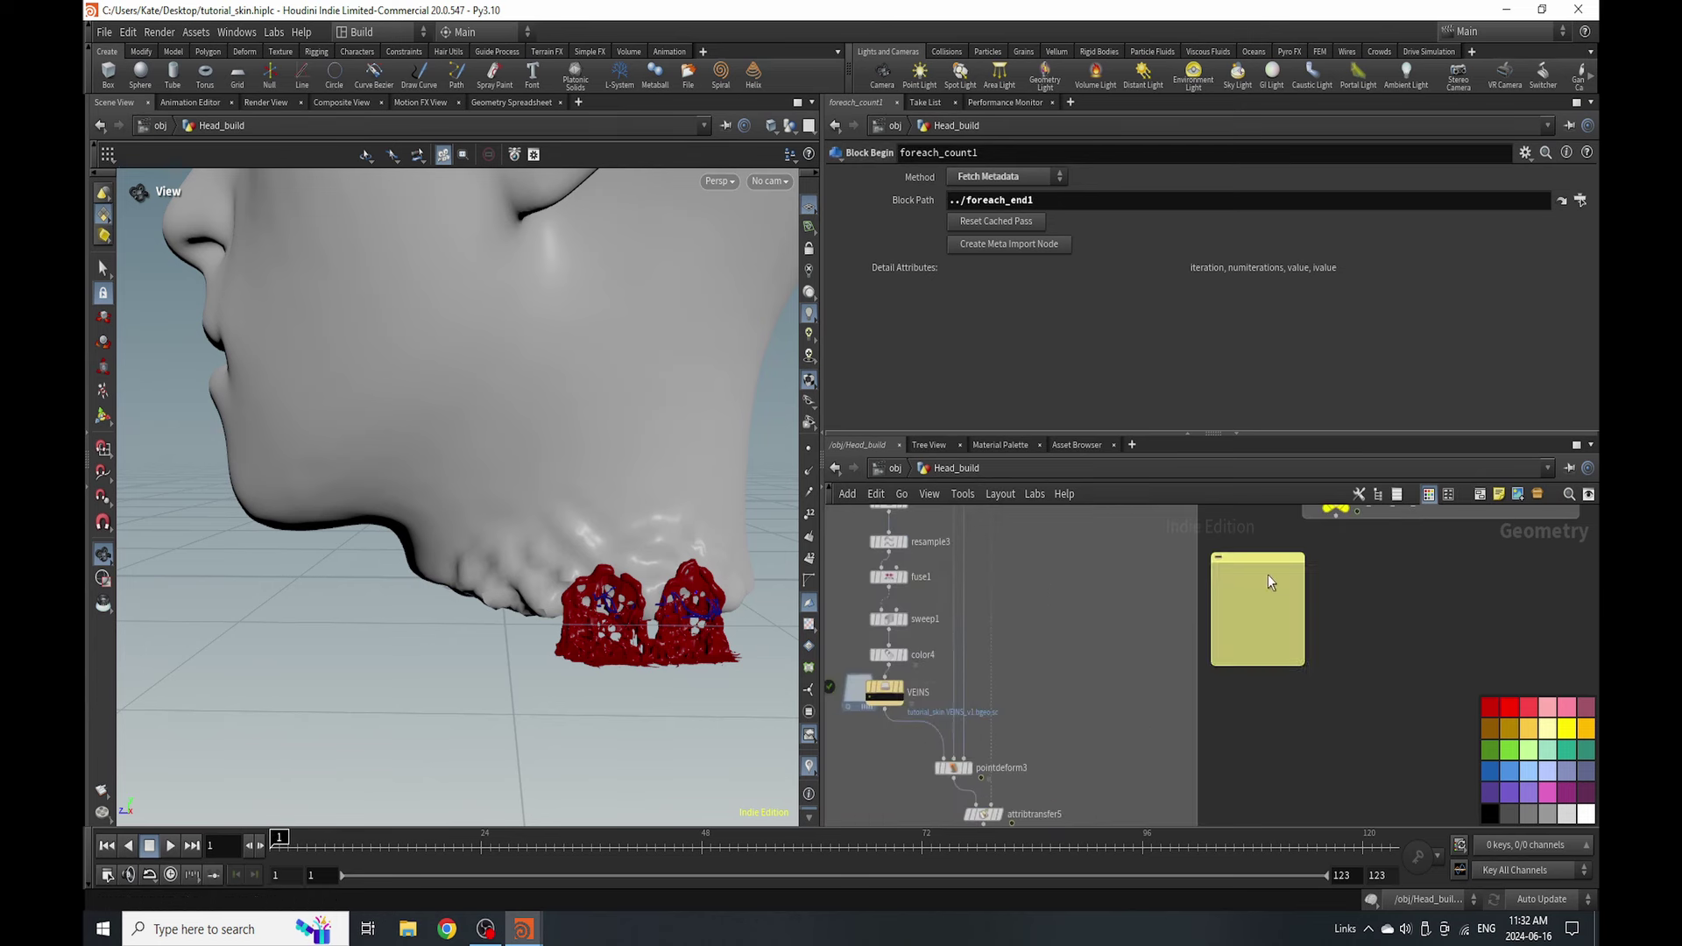
pyautogui.moveTo(1269, 575); pyautogui.dragTo(1109, 636)
pyautogui.scroll(3, 1111, 638)
pyautogui.click(1111, 637)
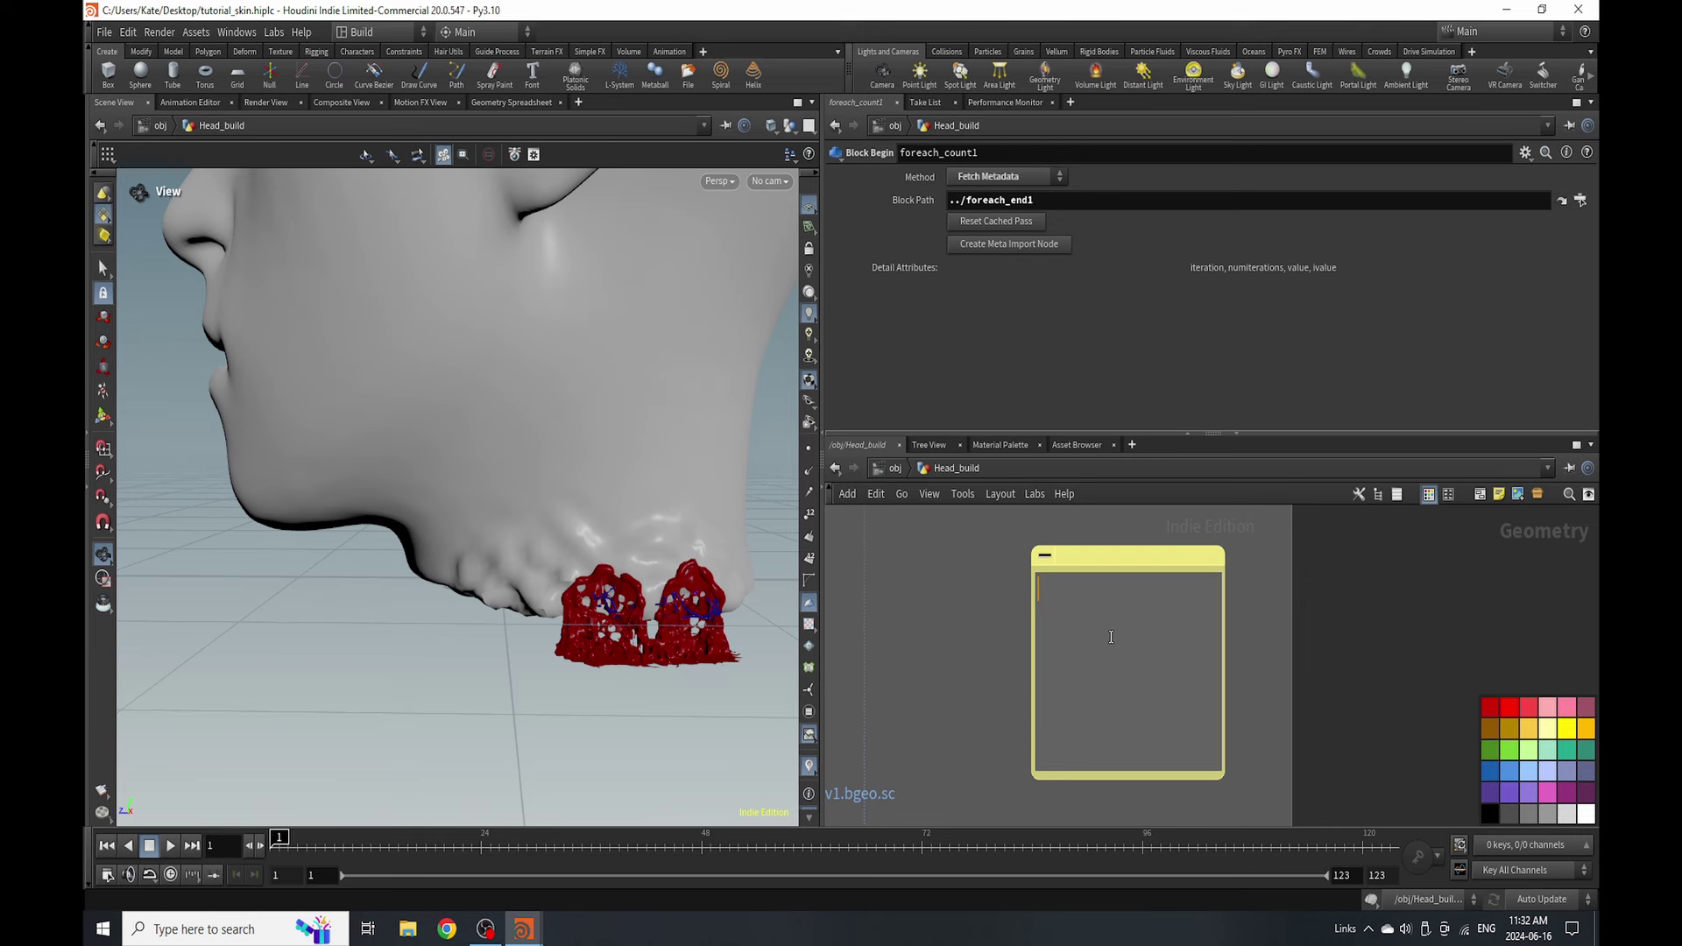
pyautogui.write('Veins')
pyautogui.scroll(-5, 992, 717)
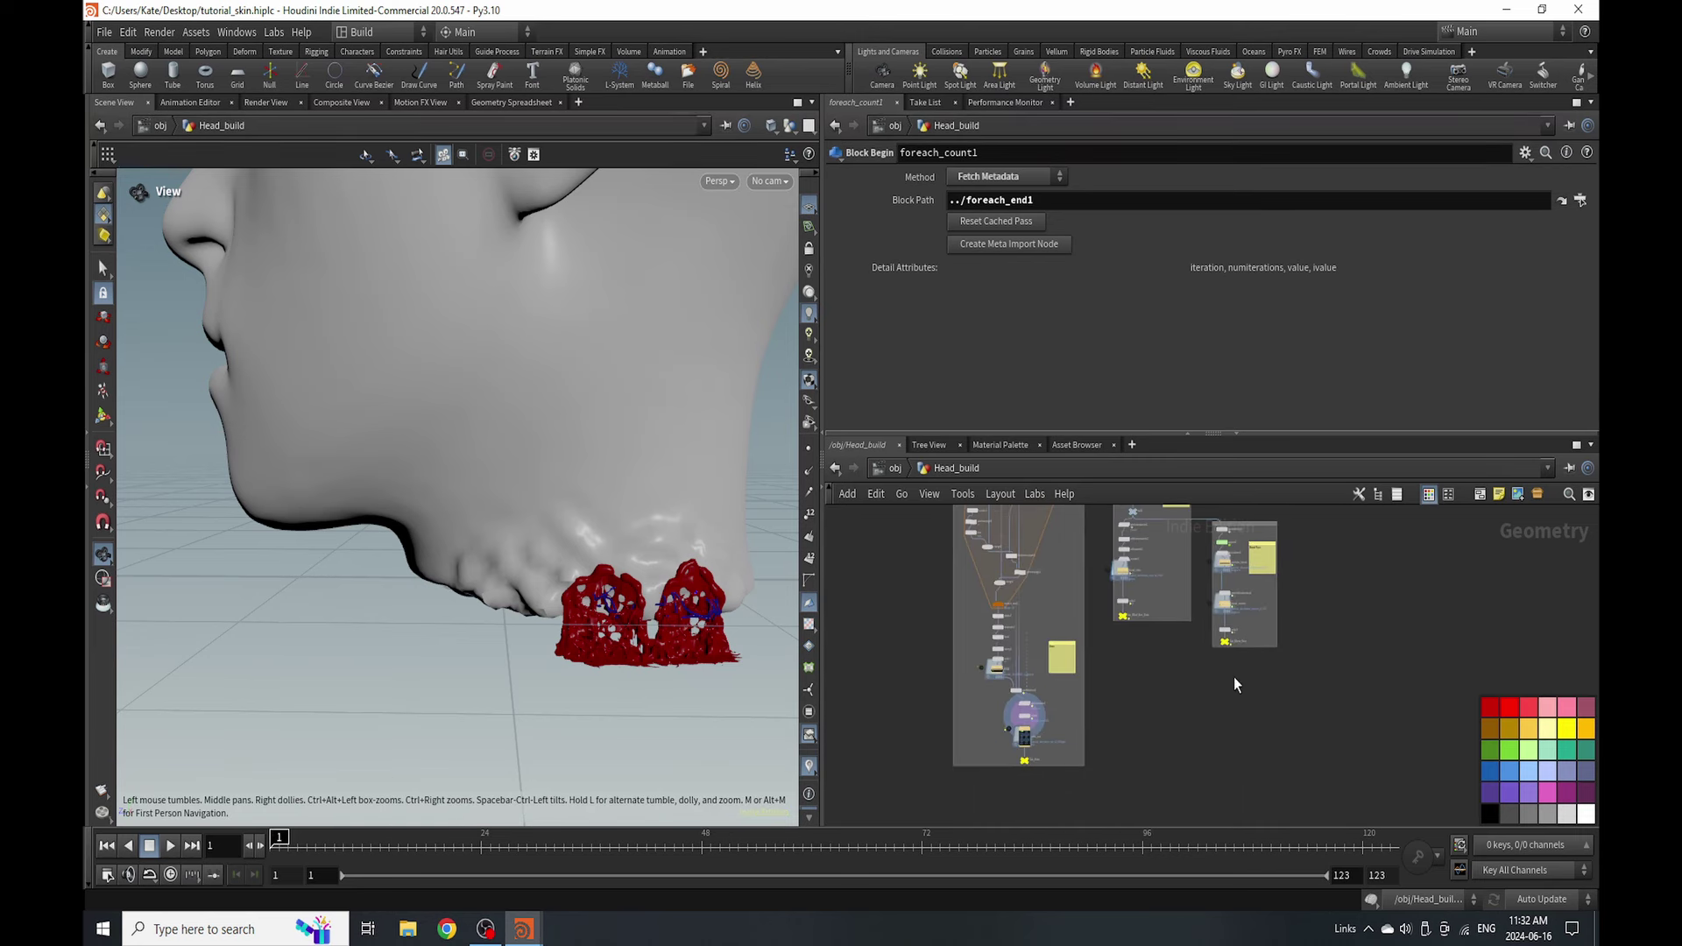
# - Auto-layout the Head_build network, frame the head in side profile, and go up to /obj
pyautogui.press('l')
pyautogui.moveTo(533, 357); pyautogui.dragTo(502, 574)
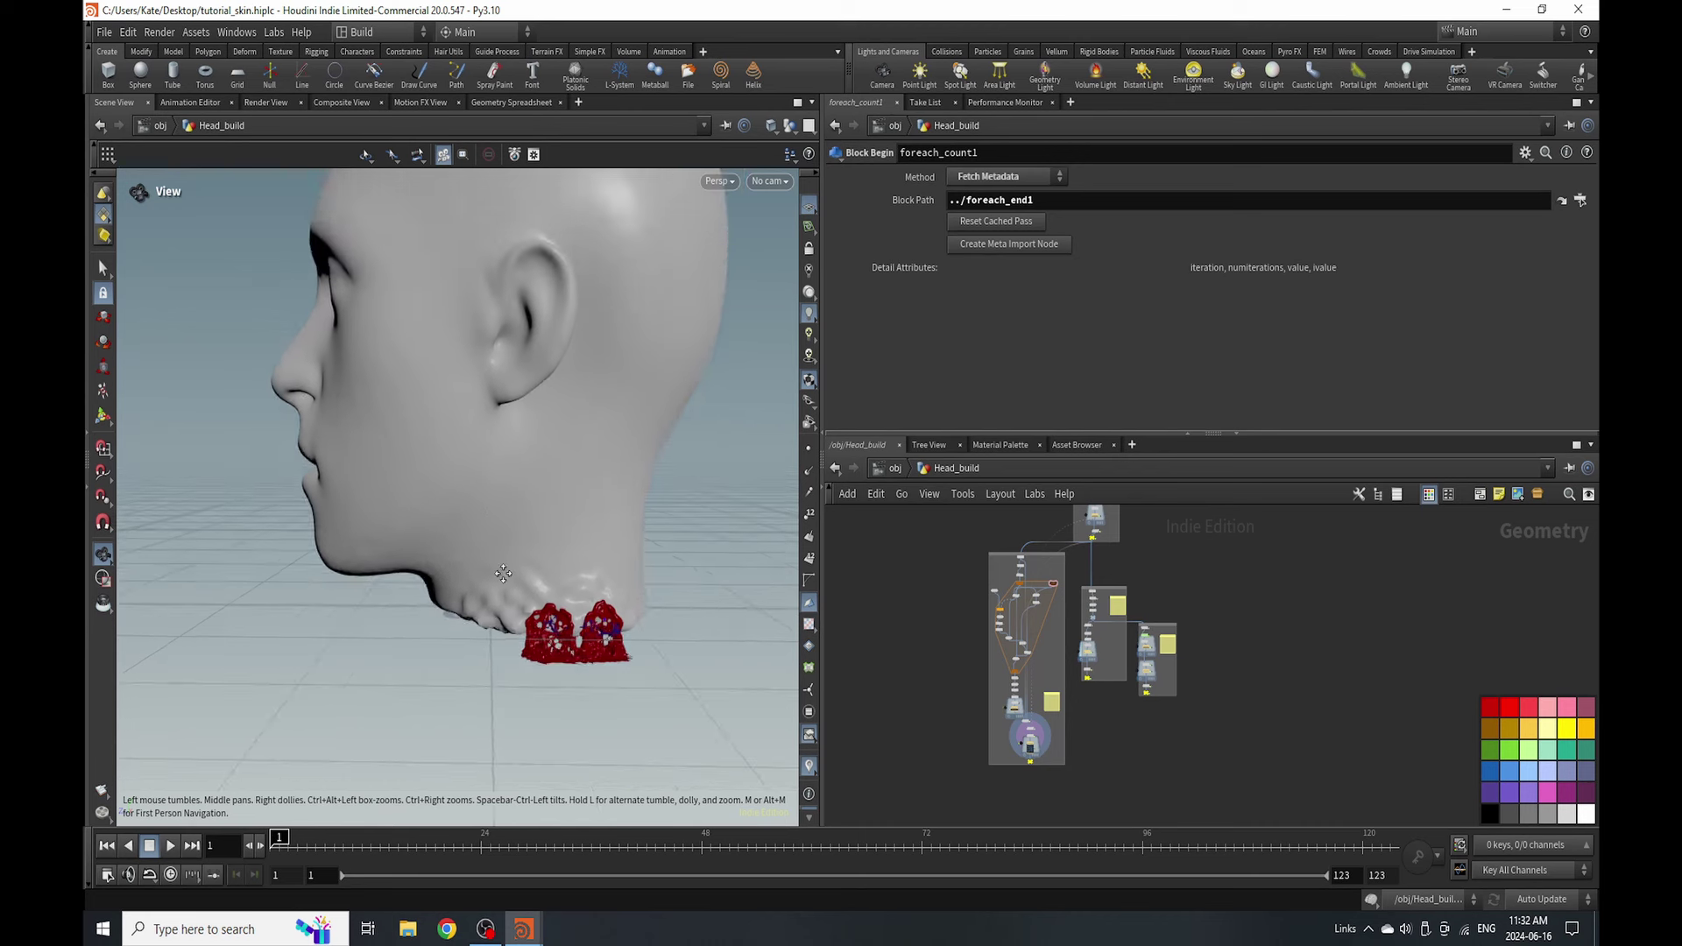
pyautogui.moveTo(503, 574); pyautogui.dragTo(466, 561, button='middle')
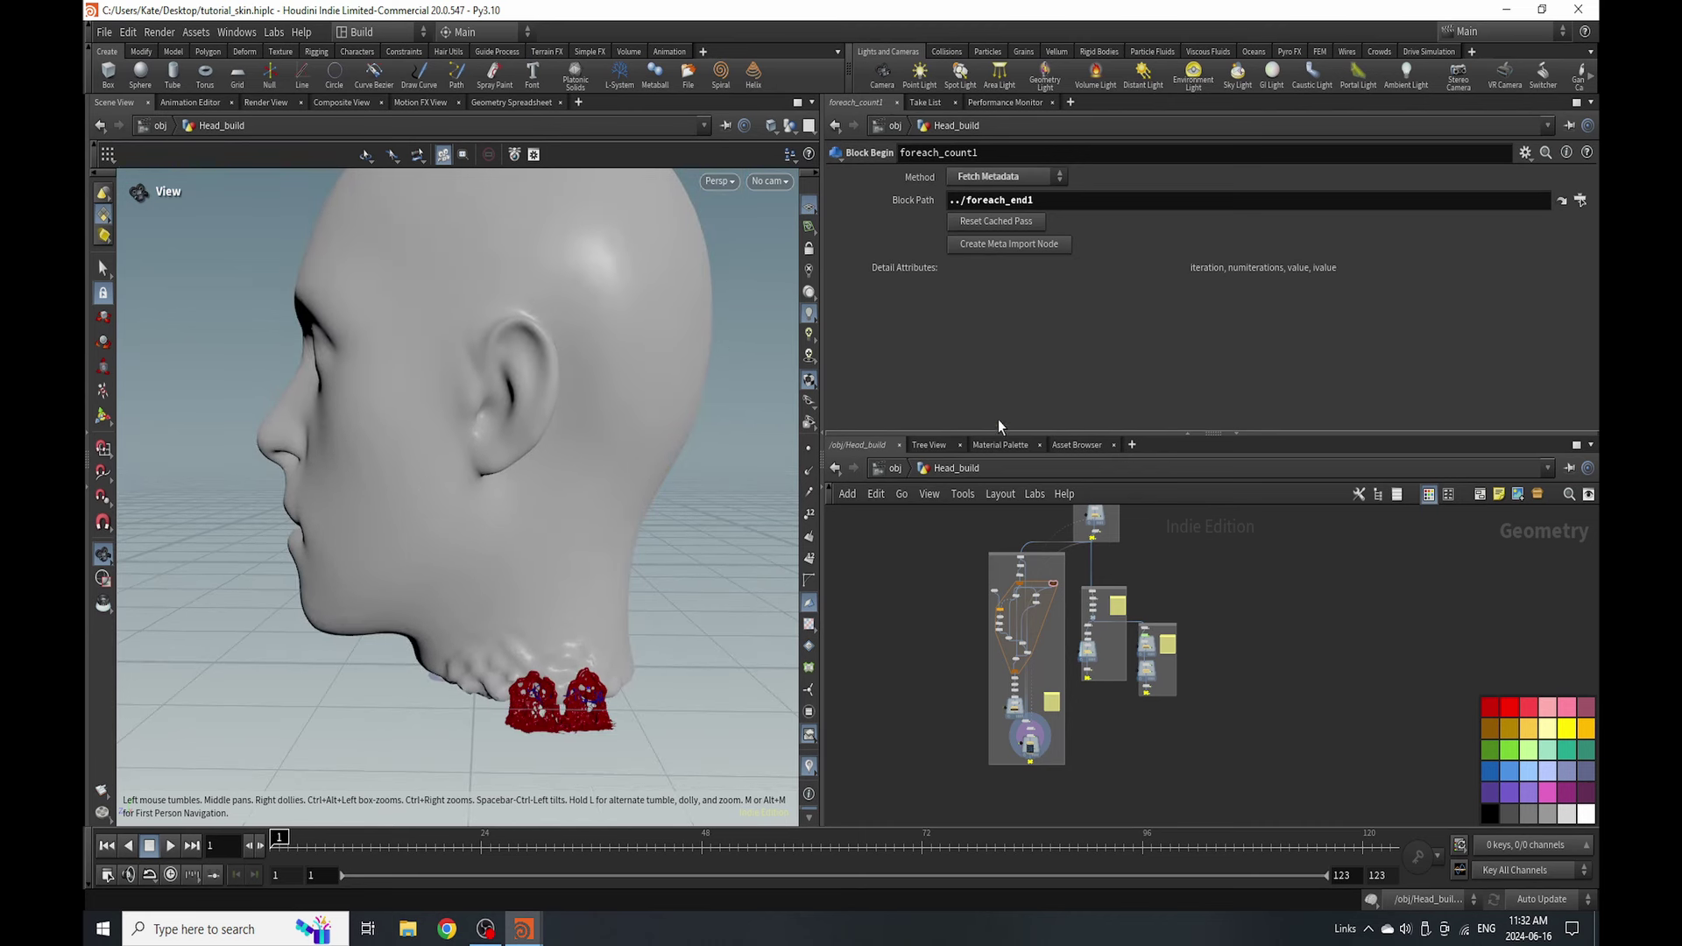
pyautogui.click(890, 474)
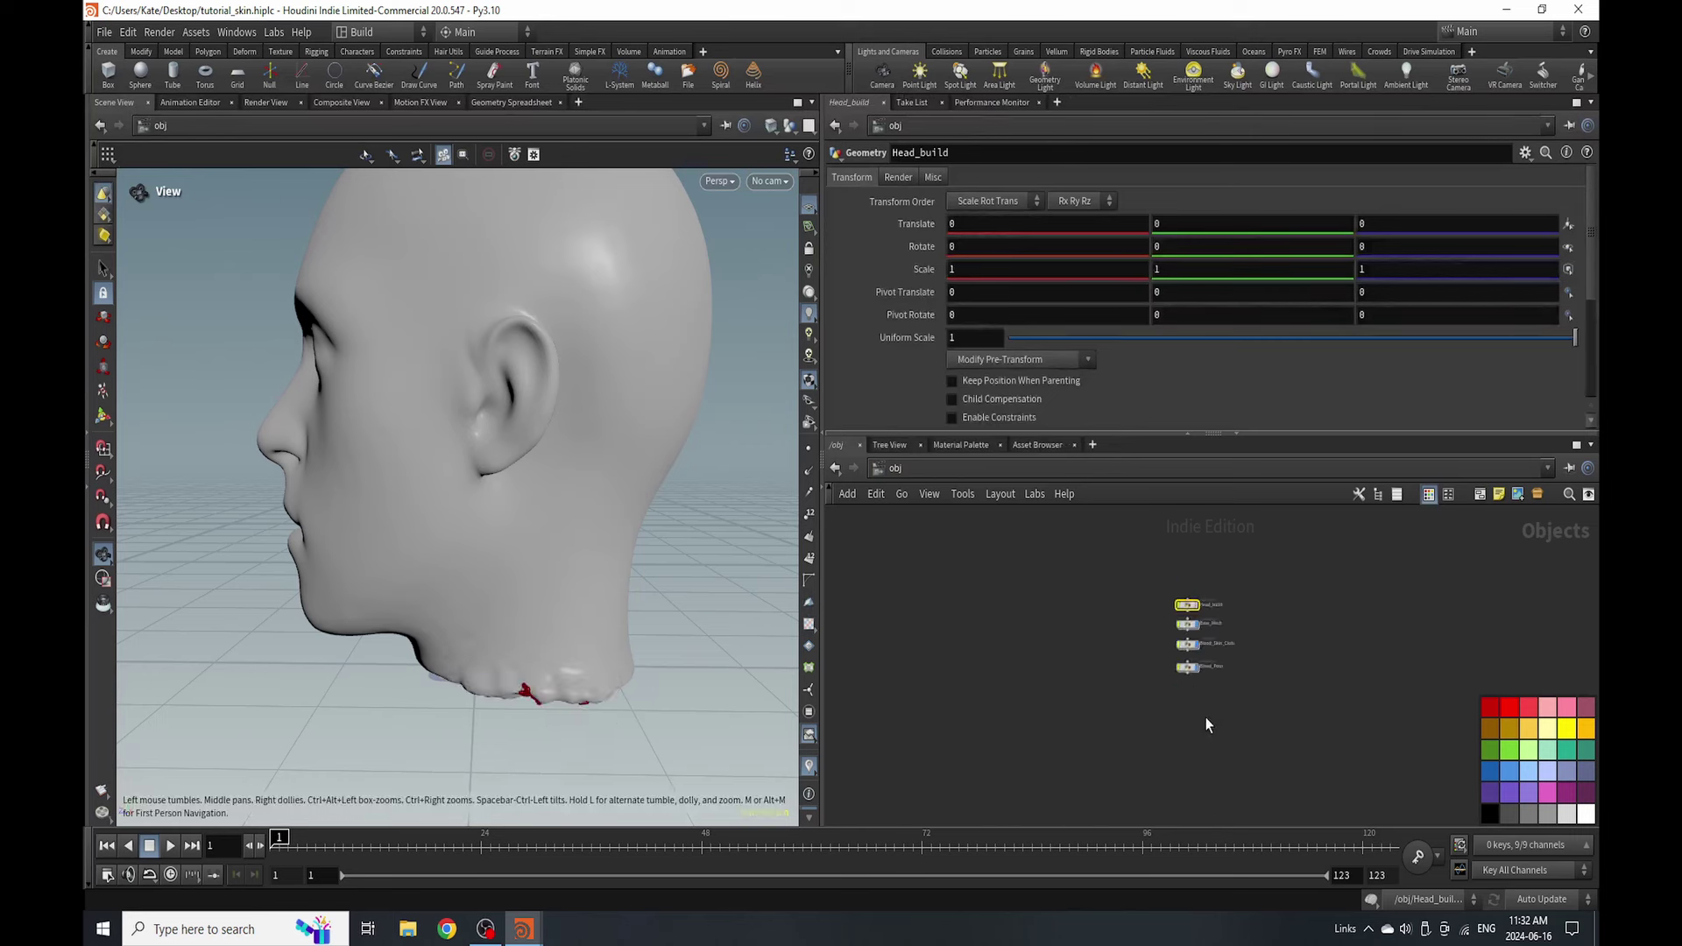
# - Create a Geometry object named Veins below Blood_Pour and dive inside it
pyautogui.scroll(5, 1151, 620)
pyautogui.press('Tab')
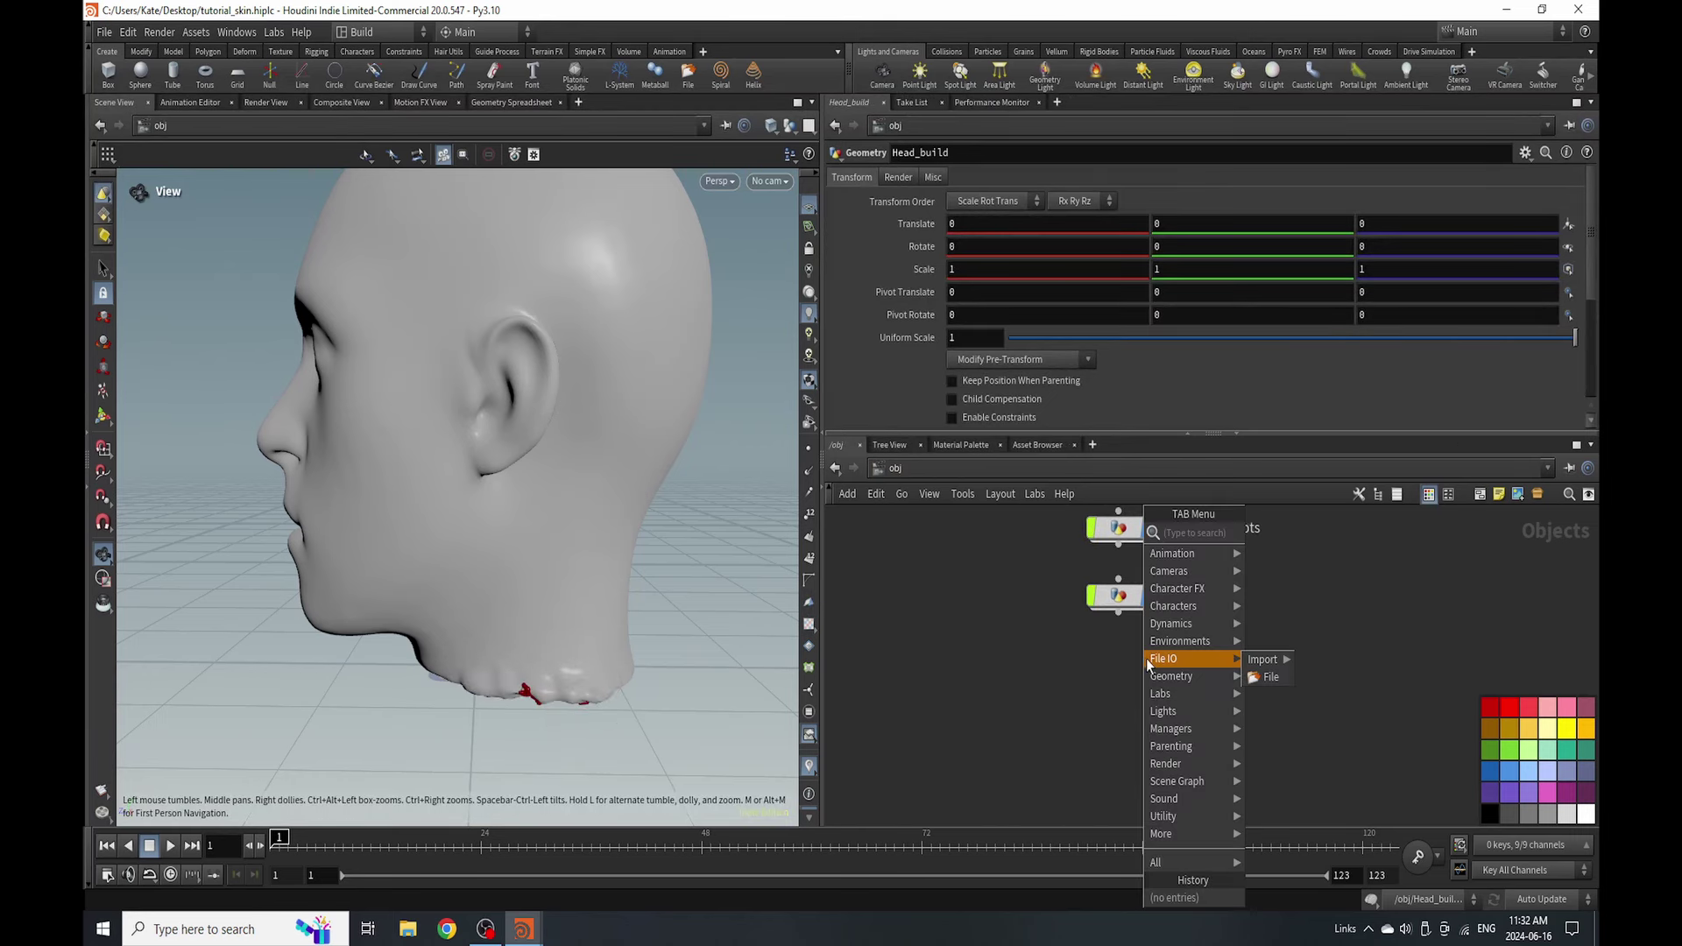
pyautogui.write('geo')
pyautogui.click(1281, 532)
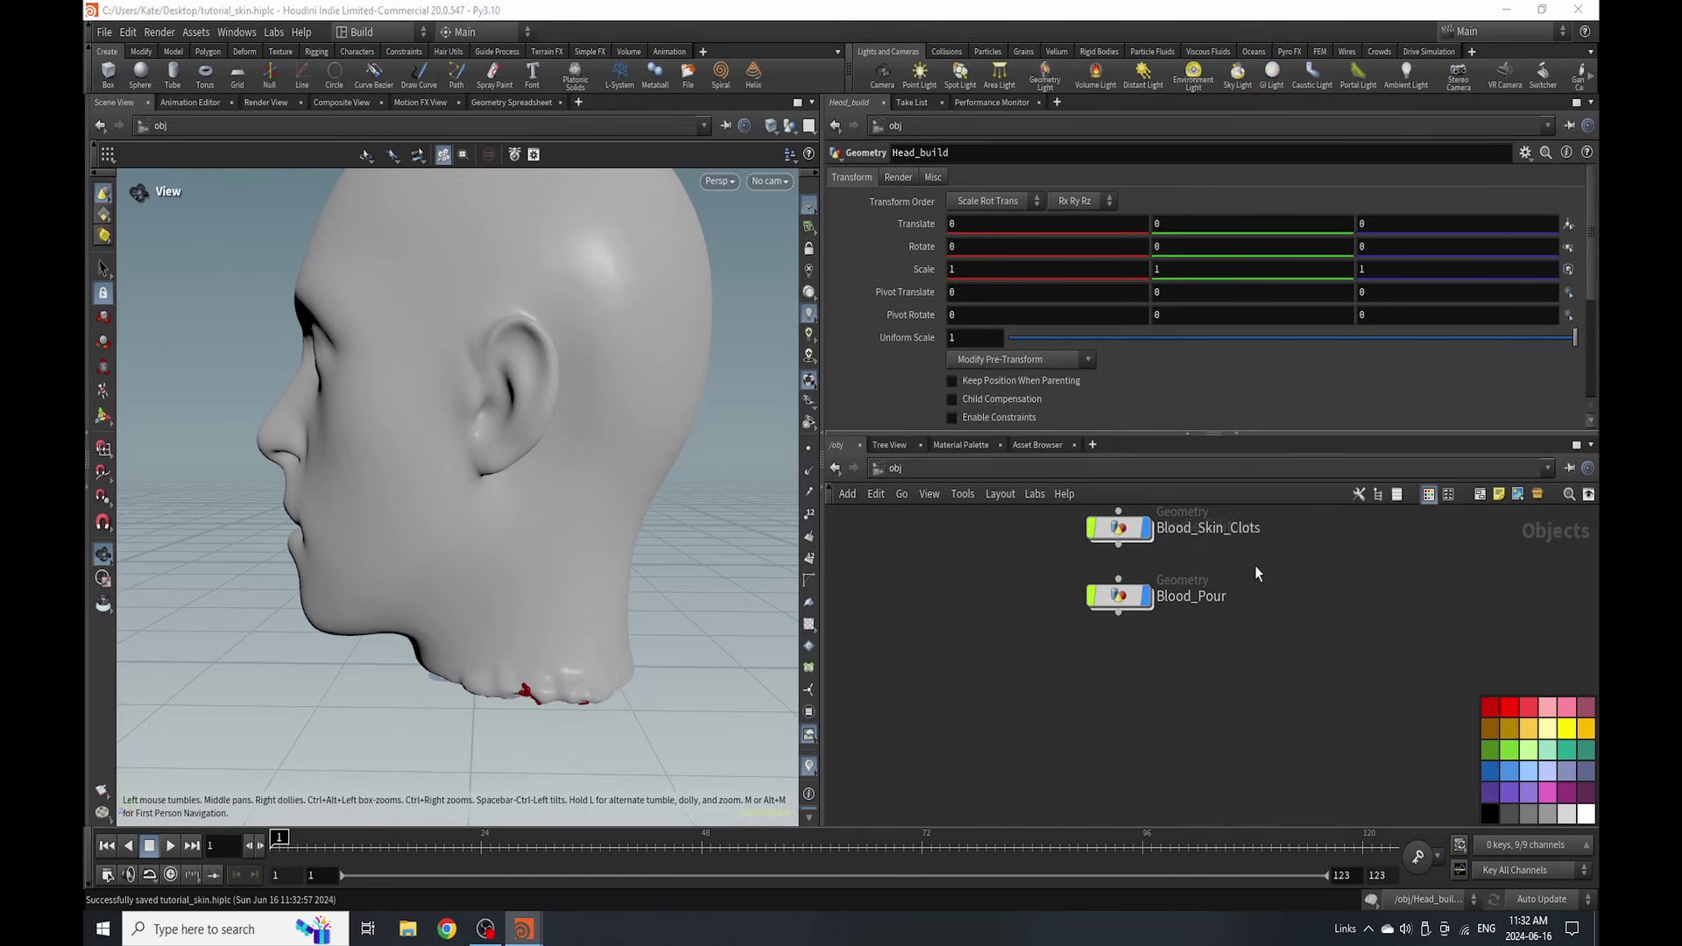
pyautogui.click(1128, 659)
pyautogui.write('Vein')
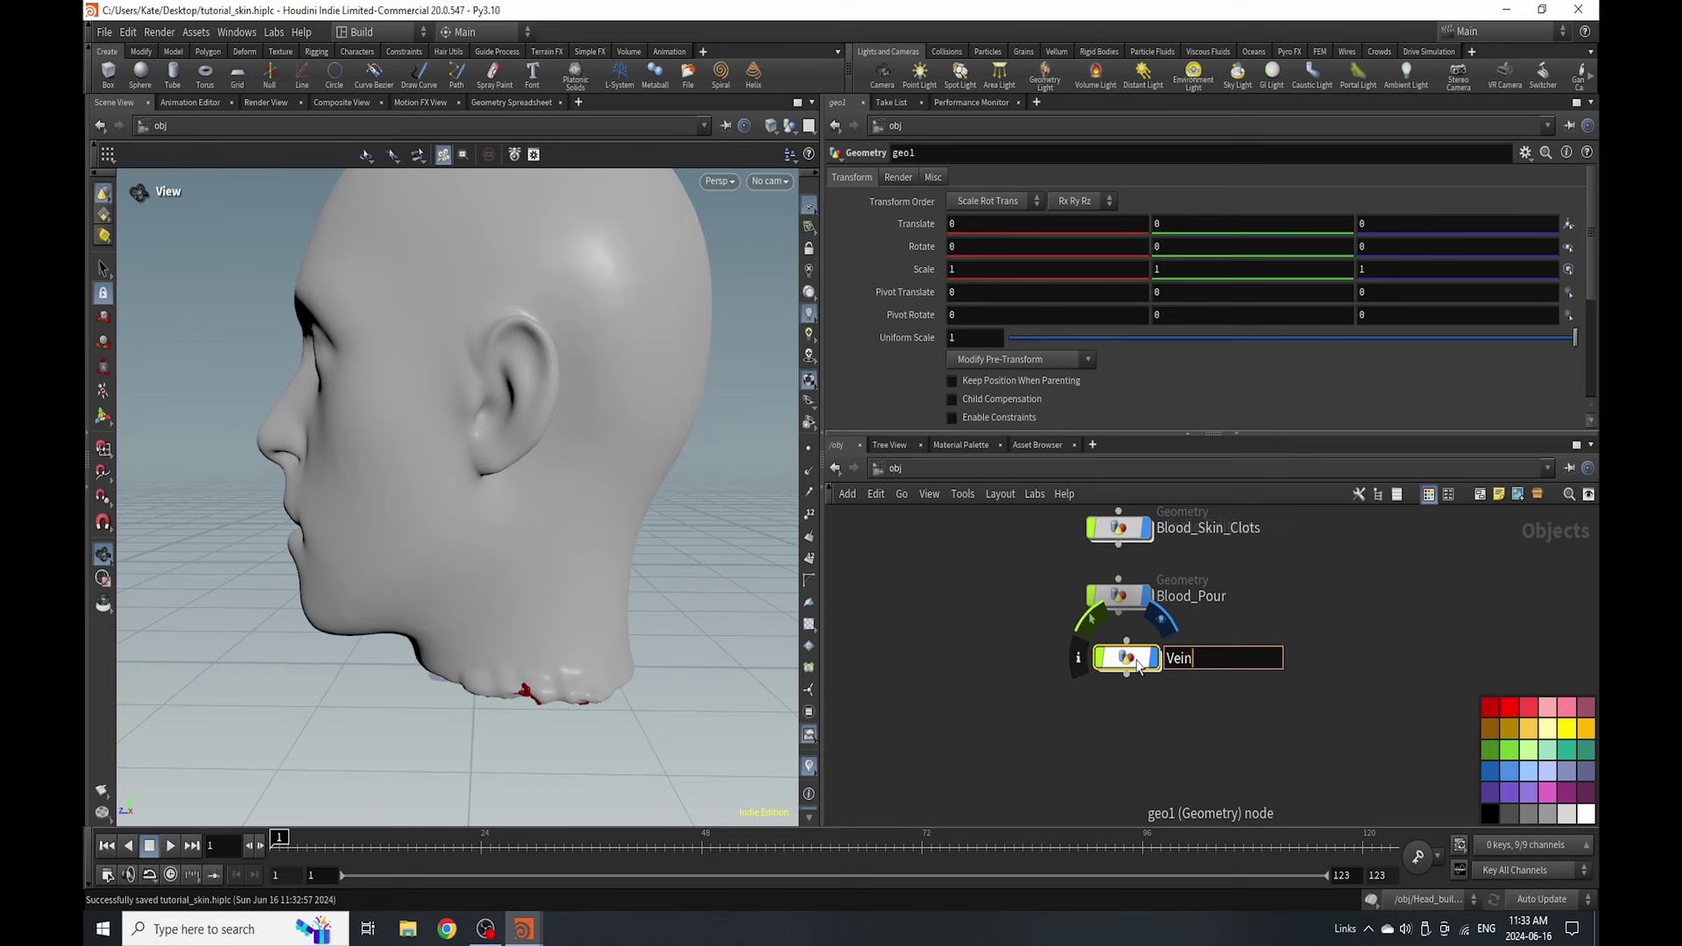
pyautogui.write('s')
pyautogui.press('Return')
pyautogui.doubleClick(1126, 659)
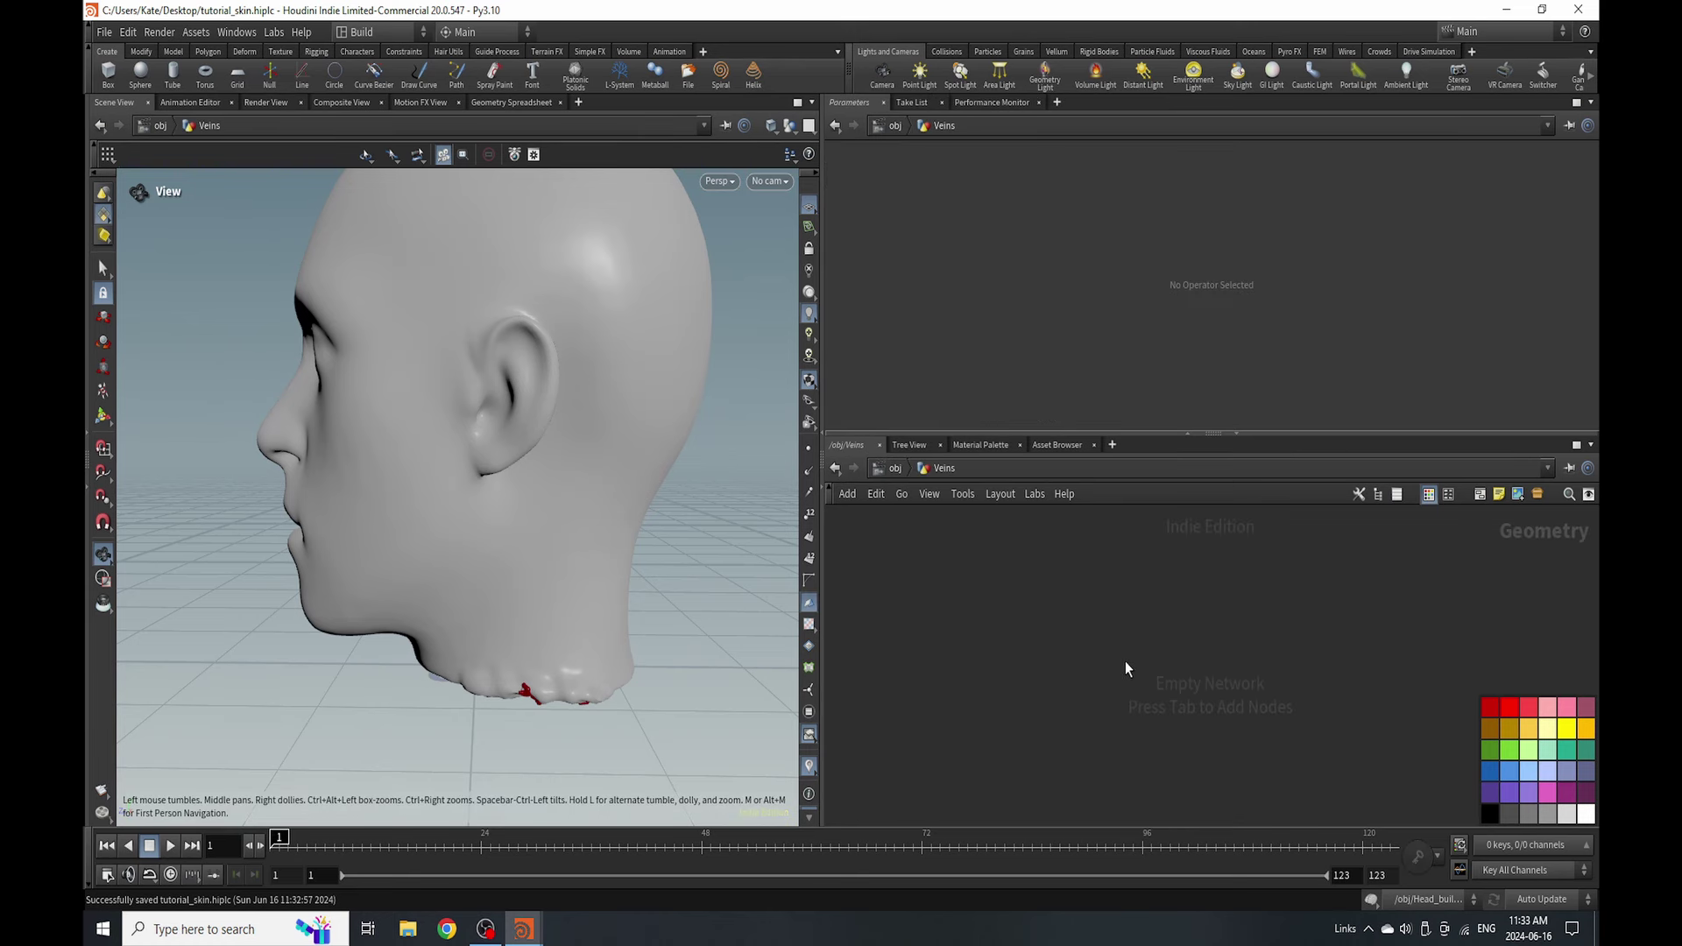
# - Add an Object Merge with Transform 'Into This Object' pulling in /obj/Head_build/Out_Veins
pyautogui.press('Tab')
pyautogui.write('obje')
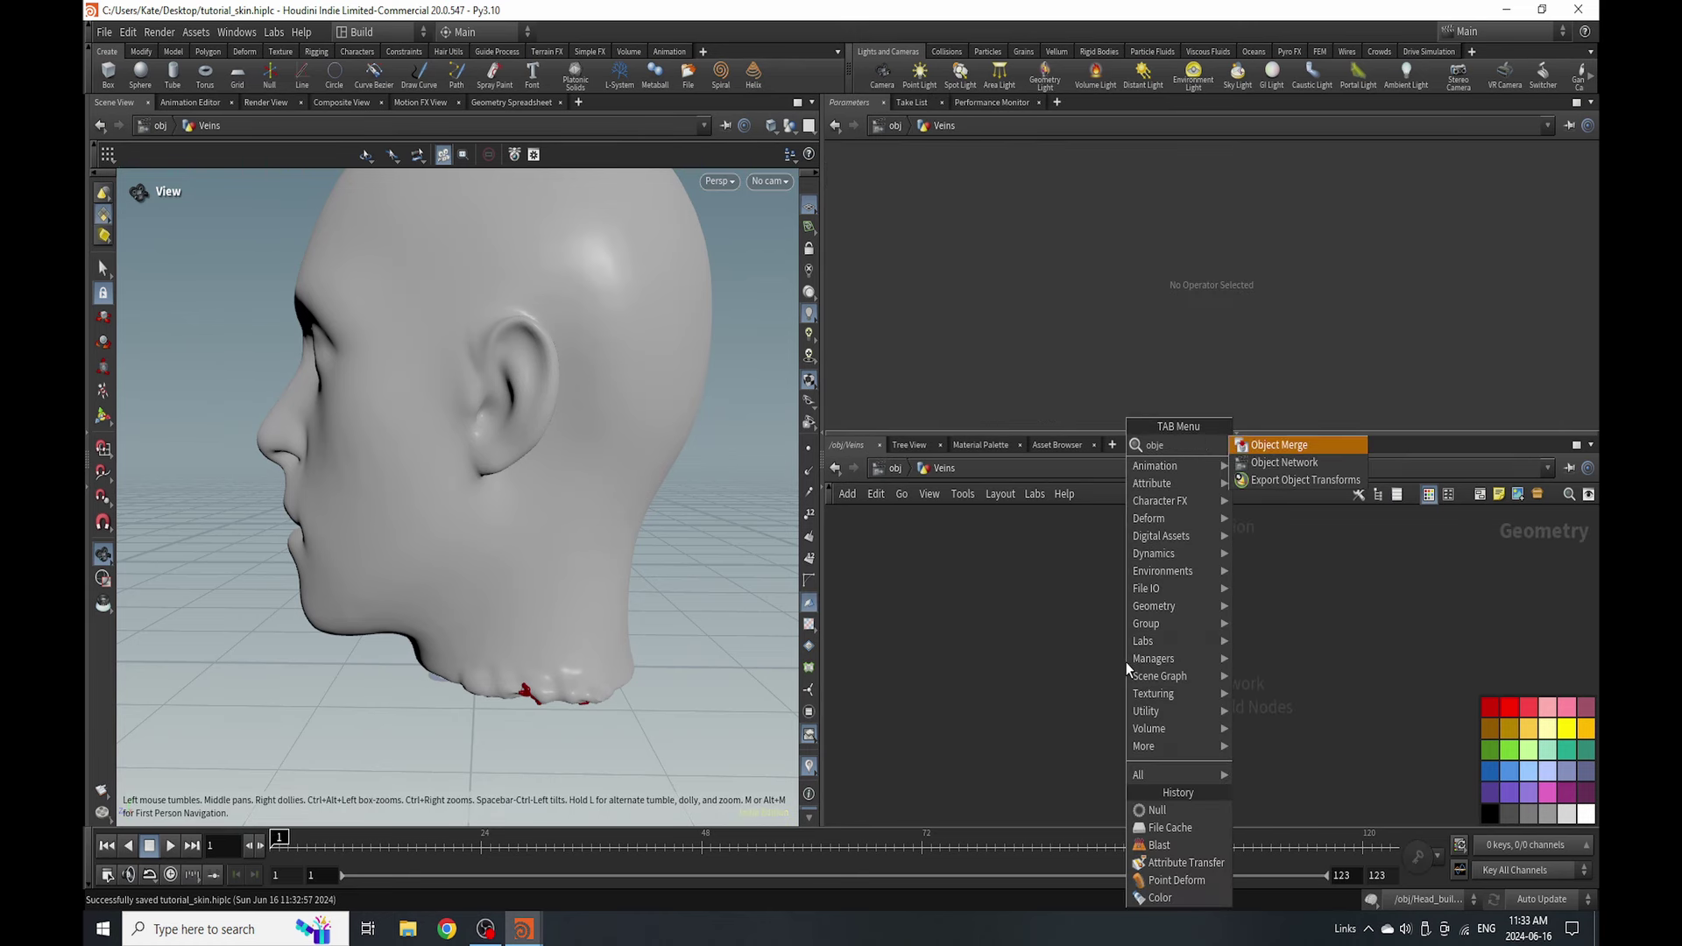
pyautogui.press('Return')
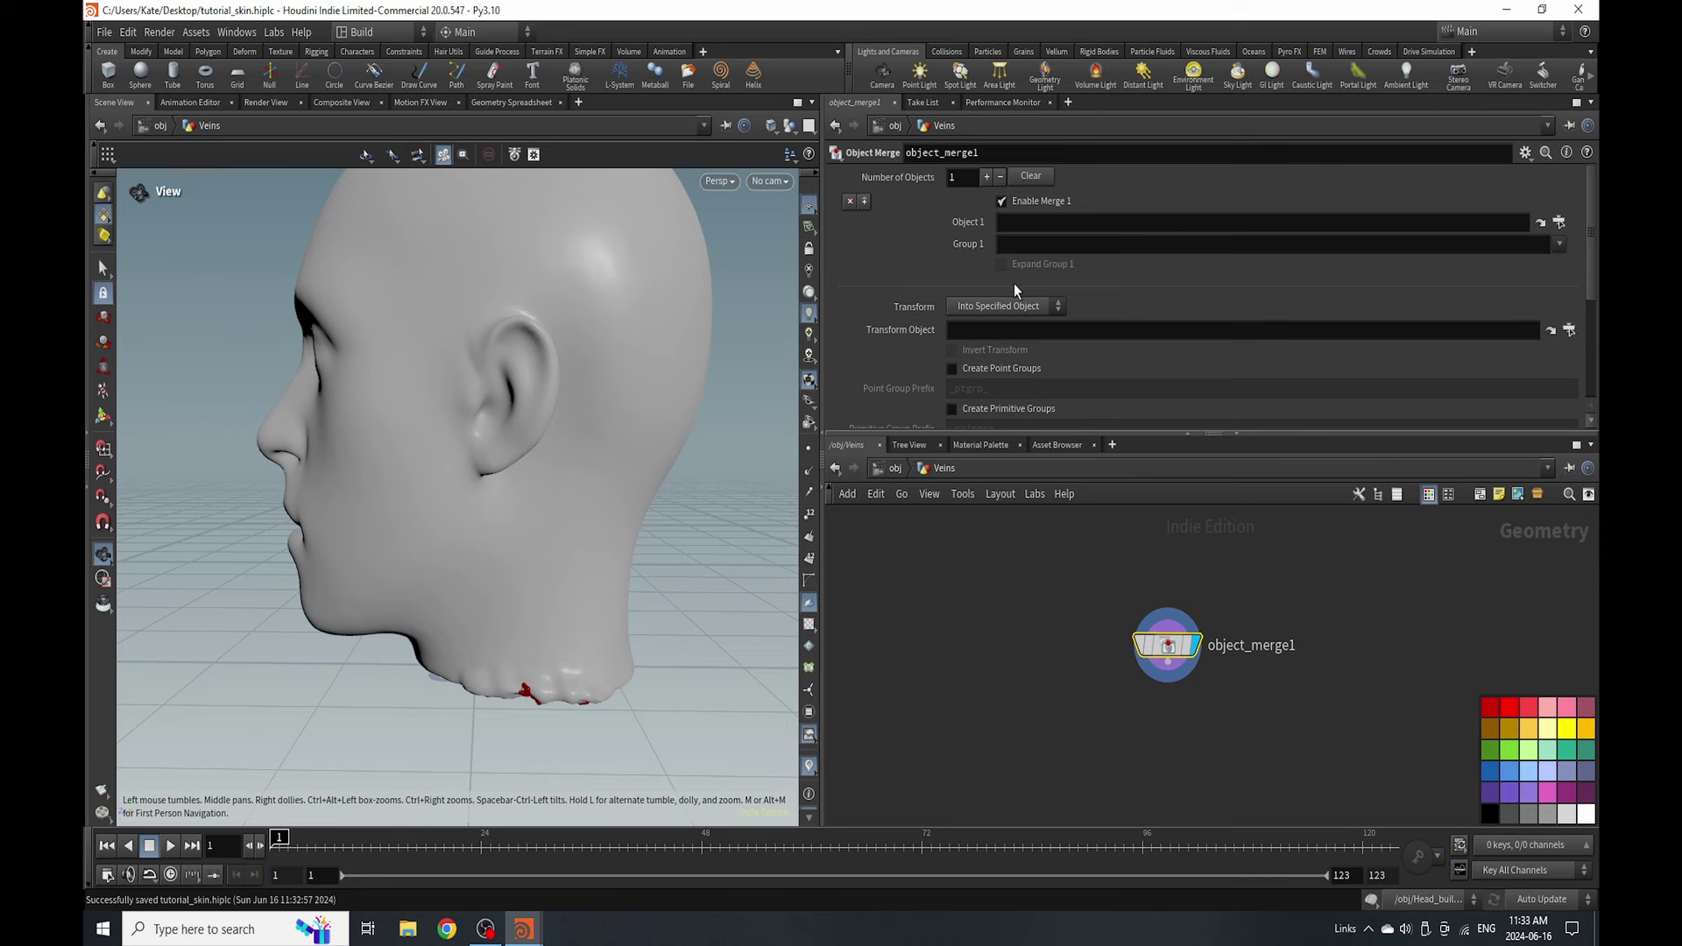
pyautogui.click(1008, 306)
pyautogui.click(999, 341)
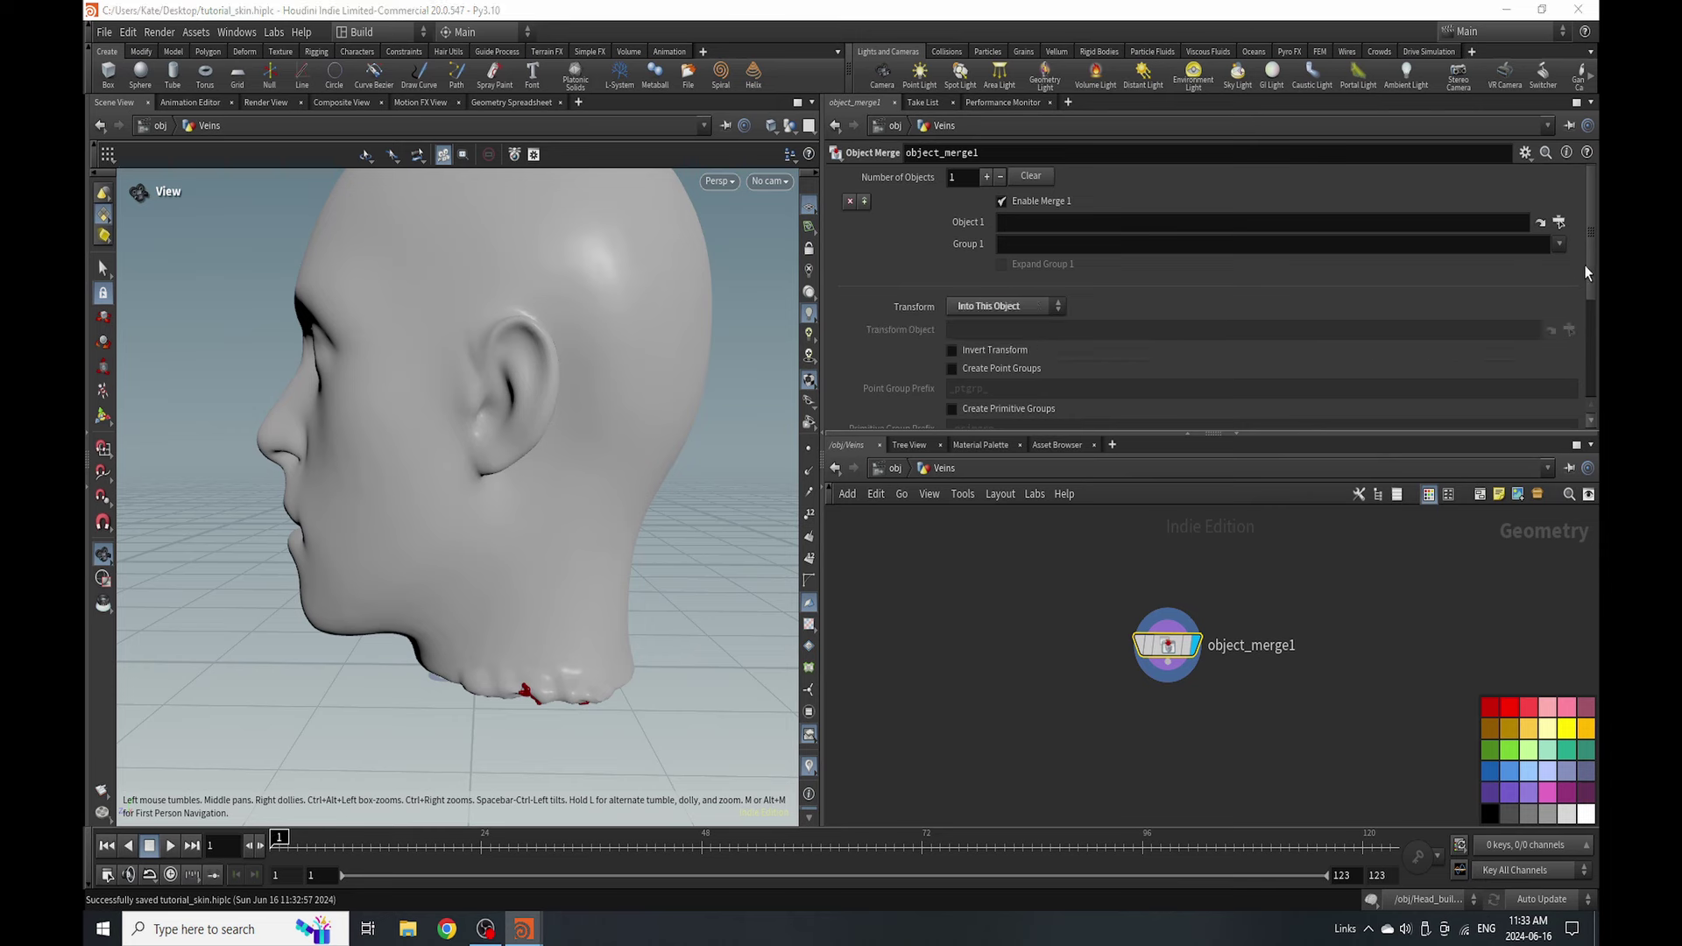
pyautogui.click(1559, 224)
pyautogui.doubleClick(1470, 271)
# - Return to the object level and orbit in close to inspect the neck veins
pyautogui.press('u')
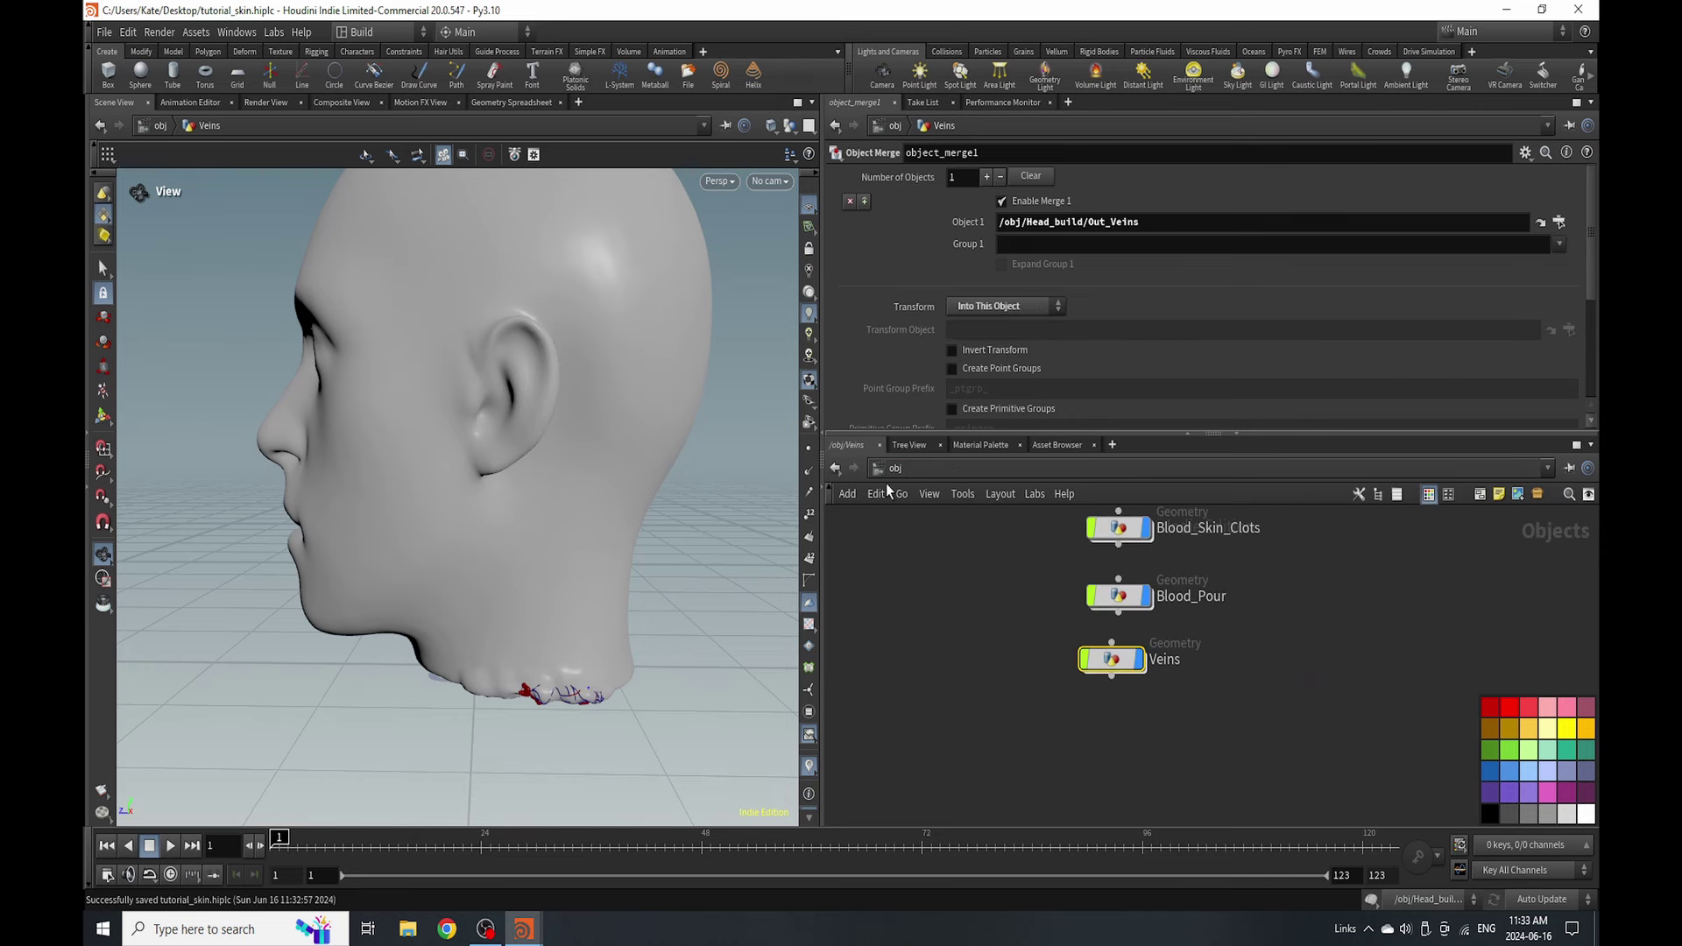
pyautogui.moveTo(456, 670); pyautogui.dragTo(575, 687)
pyautogui.moveTo(576, 688); pyautogui.dragTo(536, 395, button='right')
pyautogui.moveTo(536, 395); pyautogui.dragTo(518, 692)
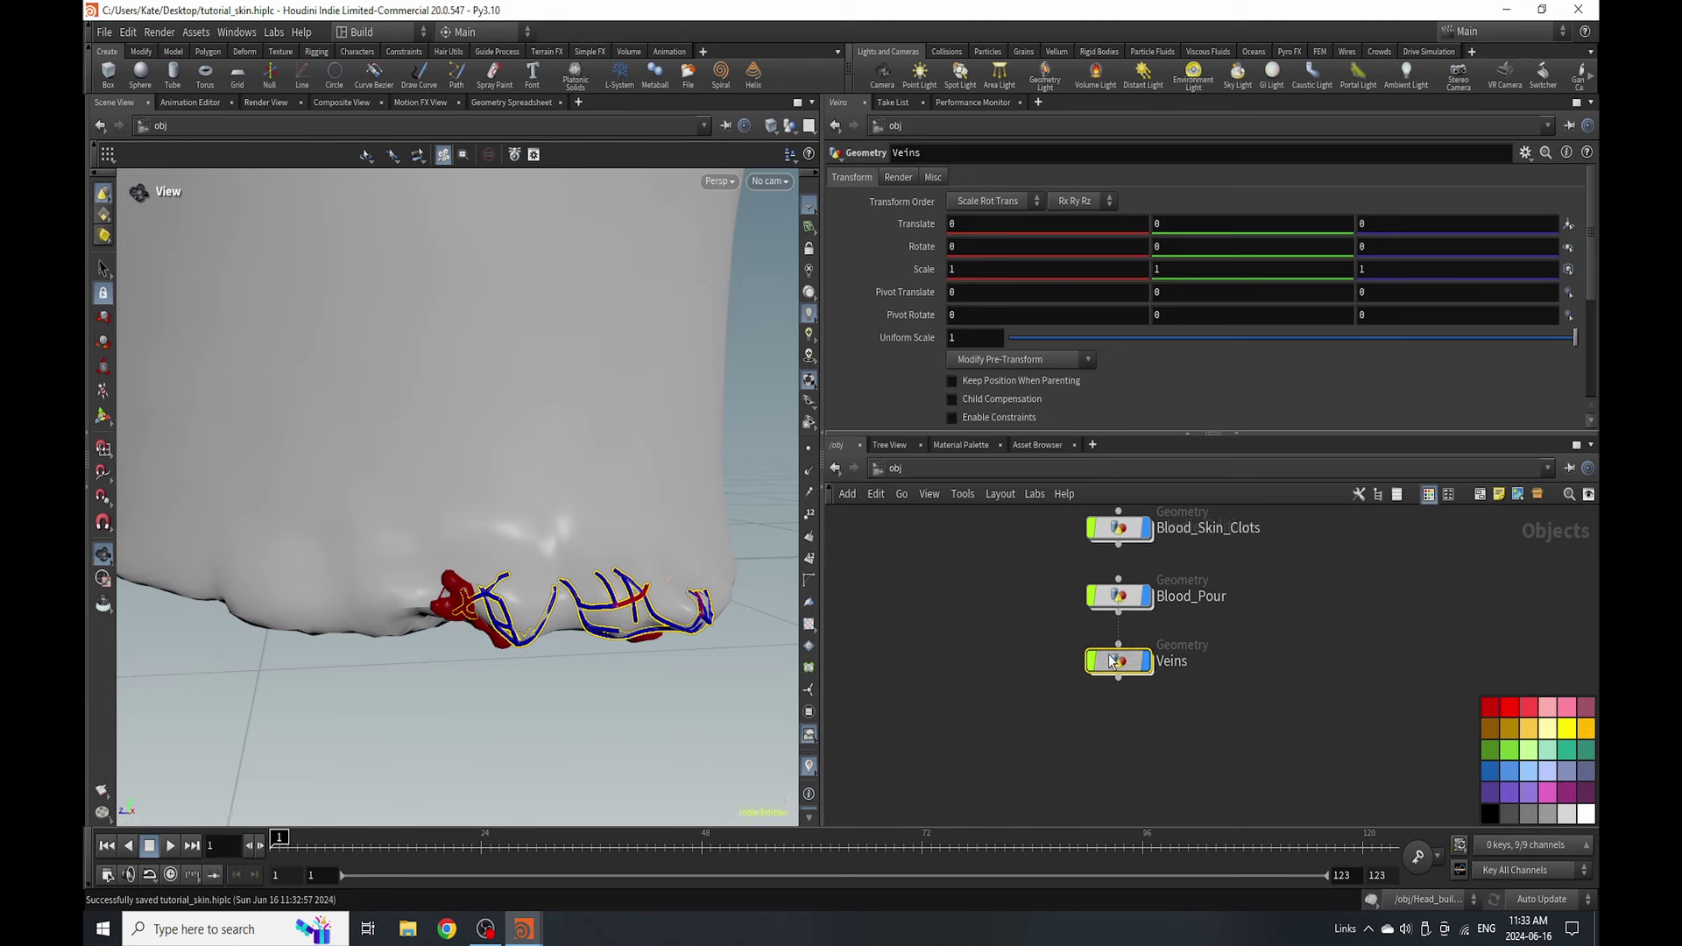
pyautogui.scroll(-3, 1130, 633)
pyautogui.scroll(2, 1106, 618)
# - Enter Head_build and collapse the veins_eat cache node's display
pyautogui.doubleClick(1102, 621)
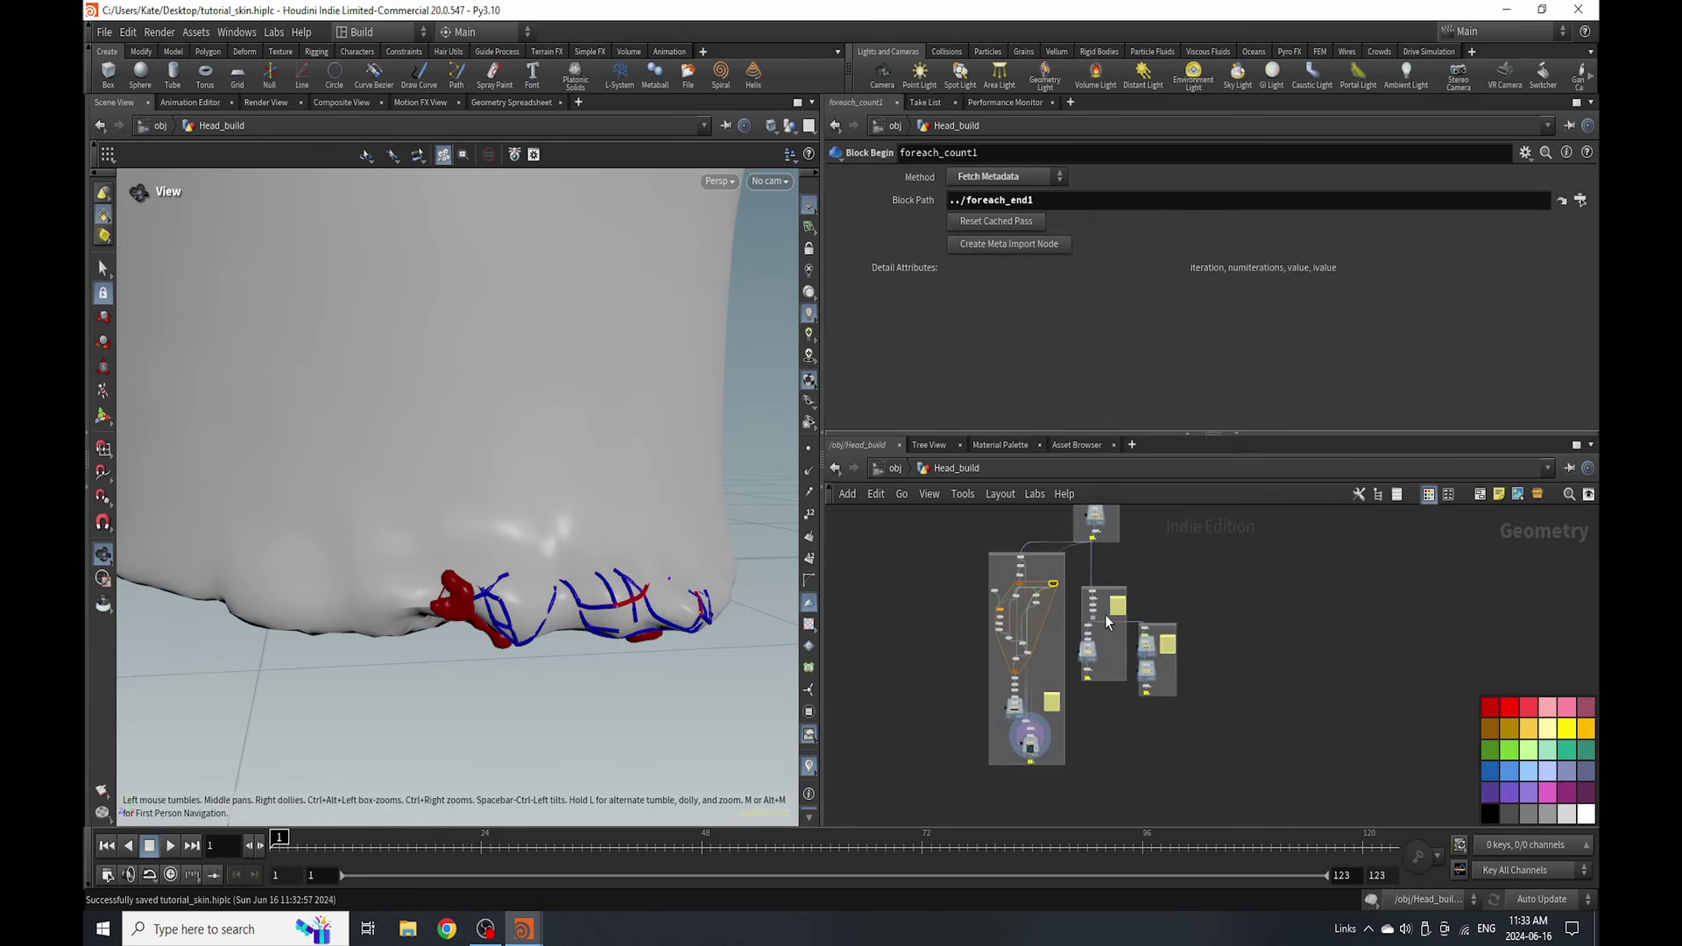
pyautogui.scroll(5, 1033, 771)
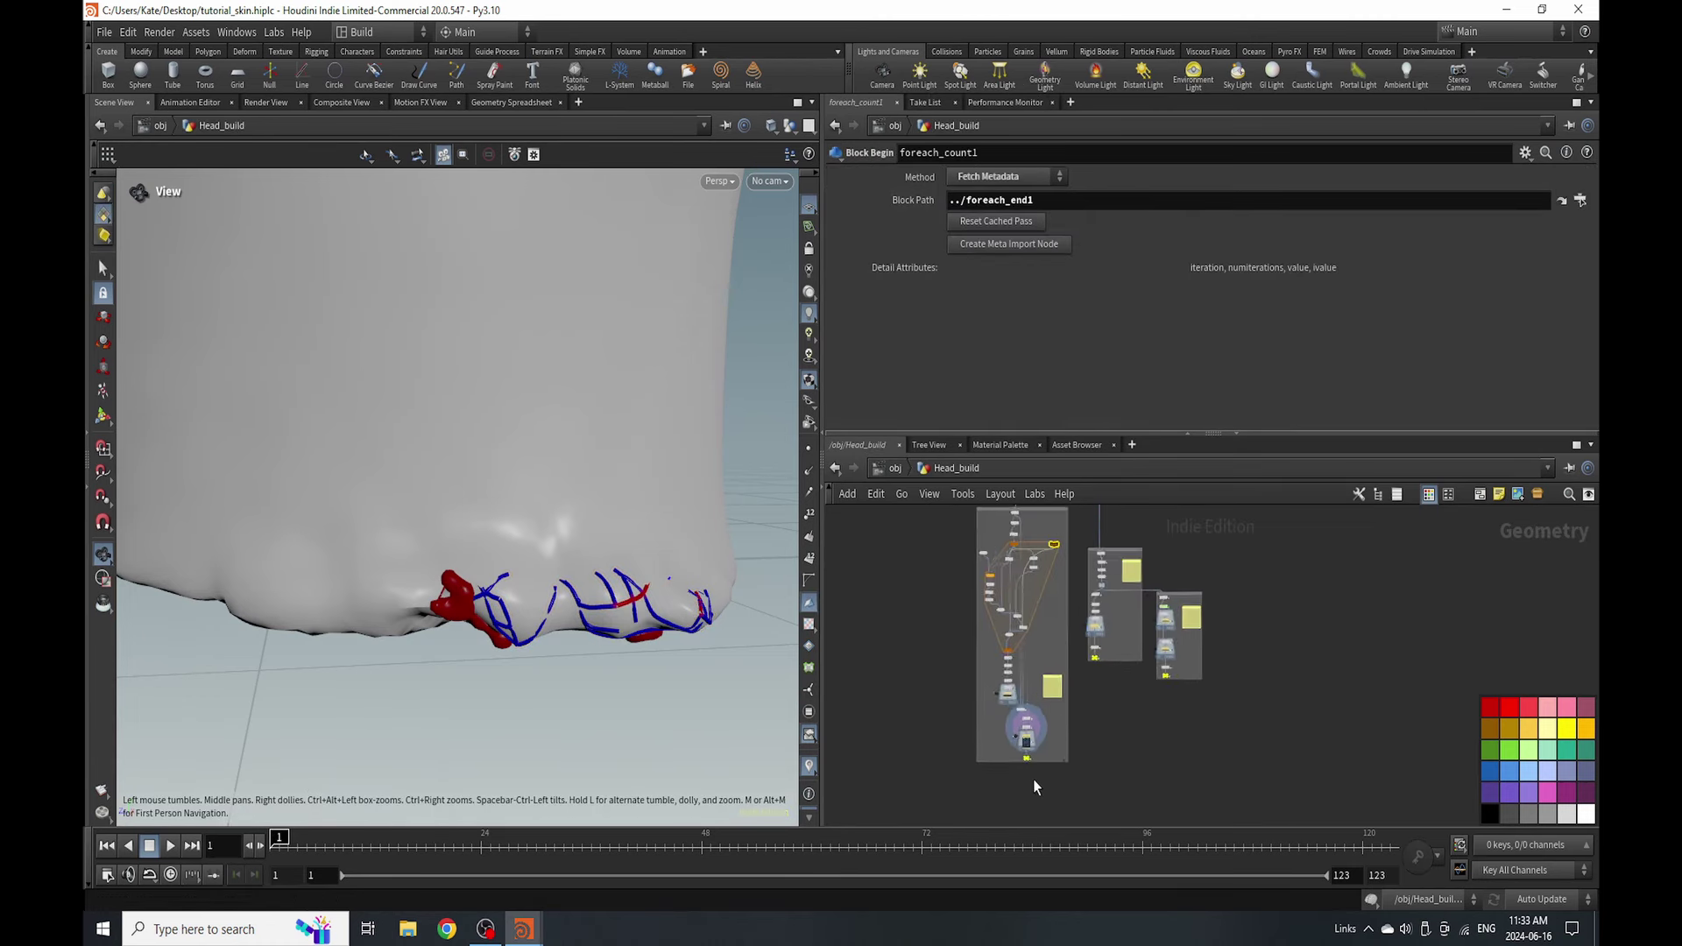
pyautogui.click(1013, 694)
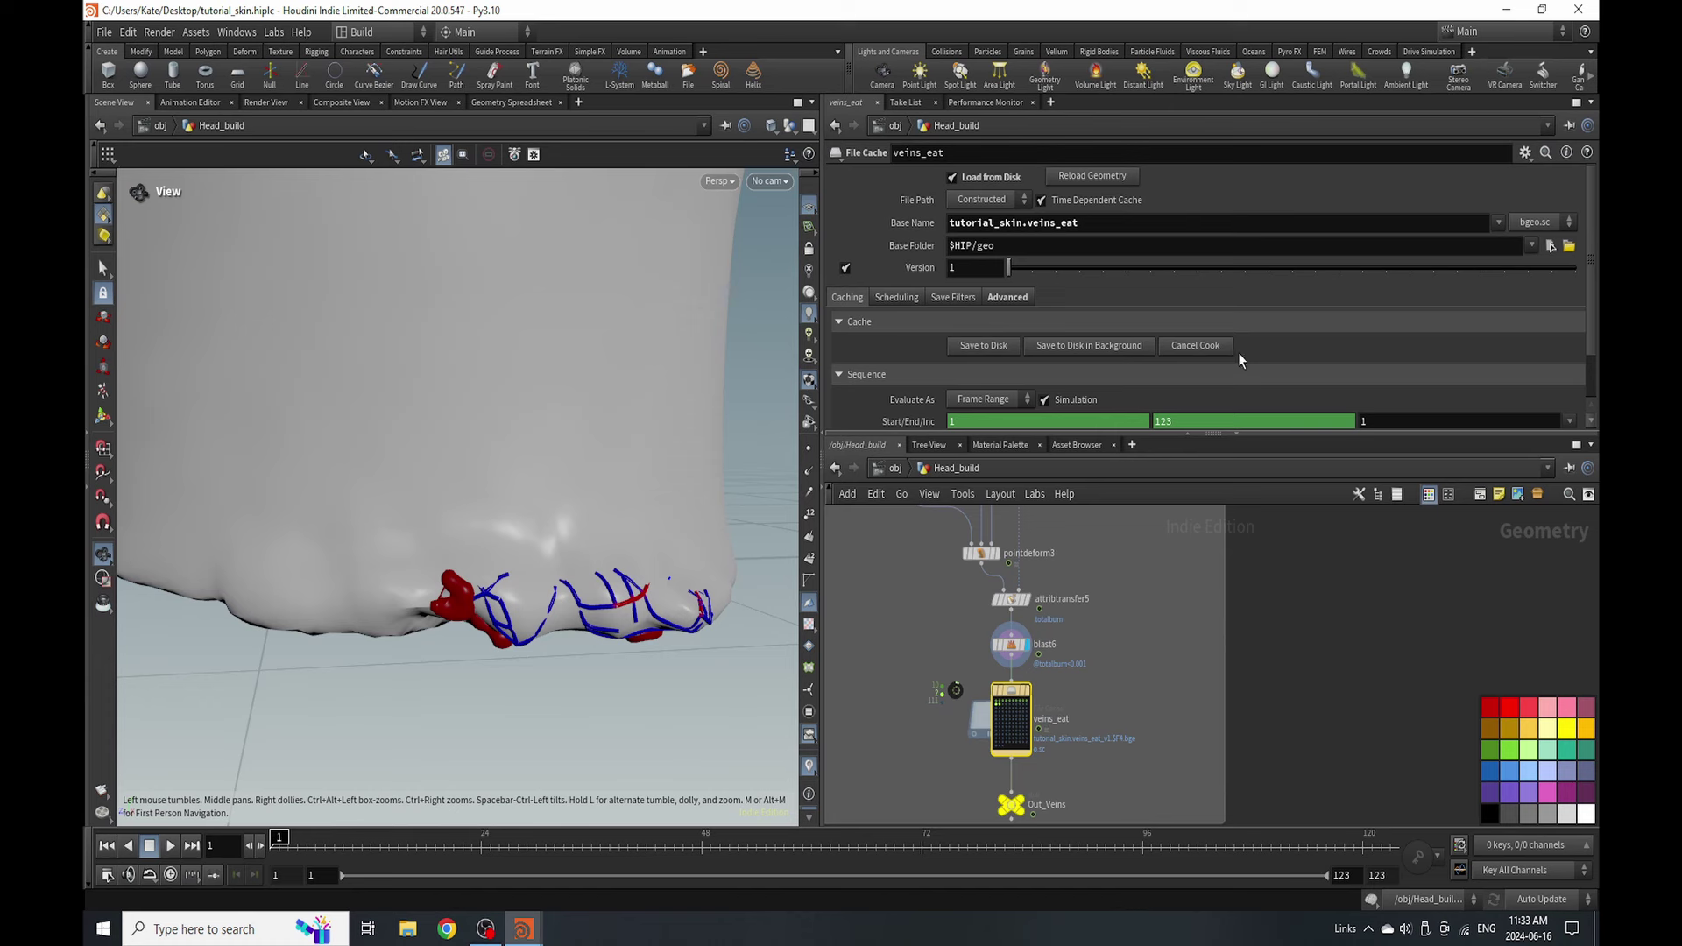
pyautogui.click(1199, 346)
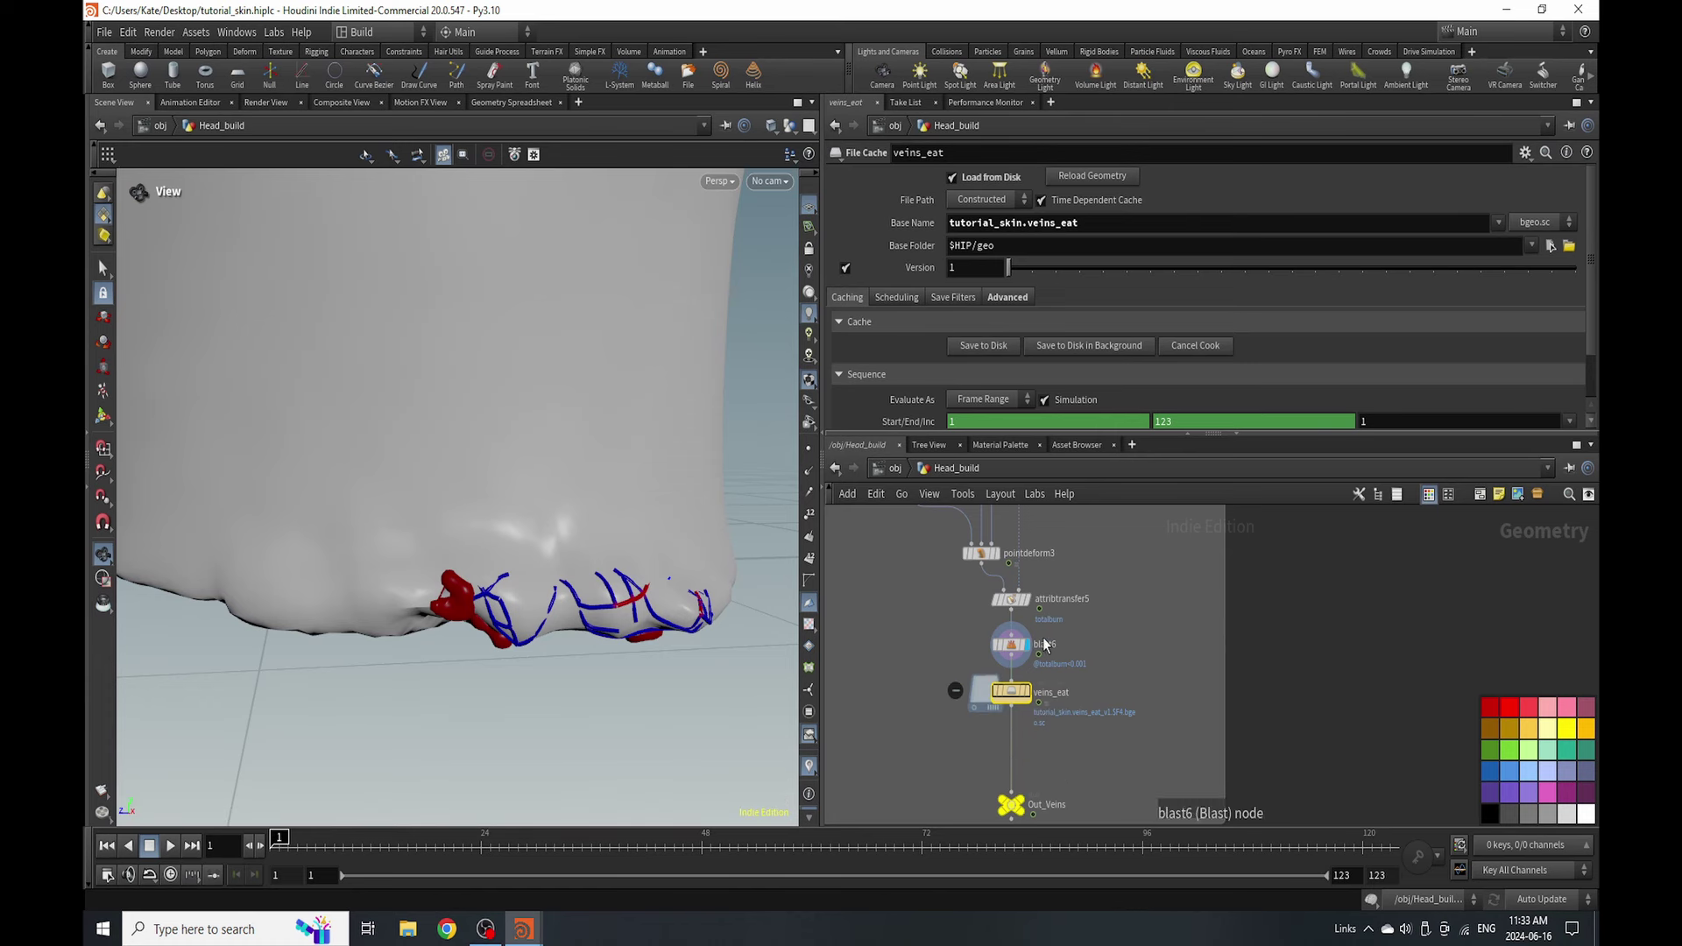
pyautogui.scroll(4, 1045, 645)
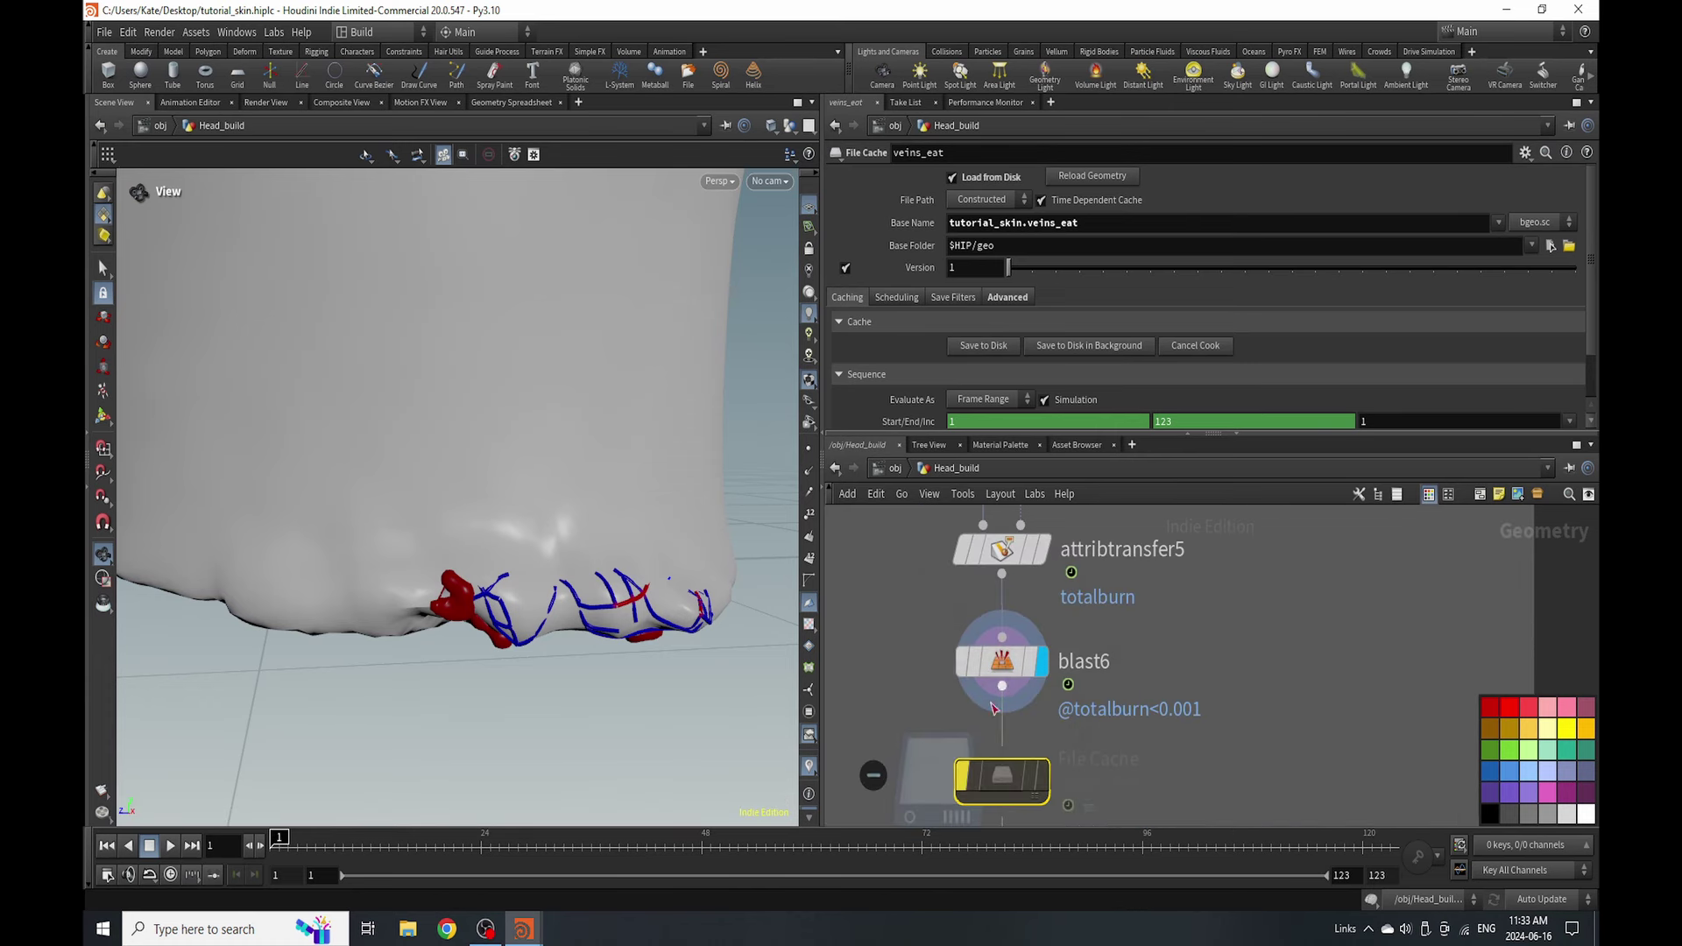
pyautogui.click(1002, 664)
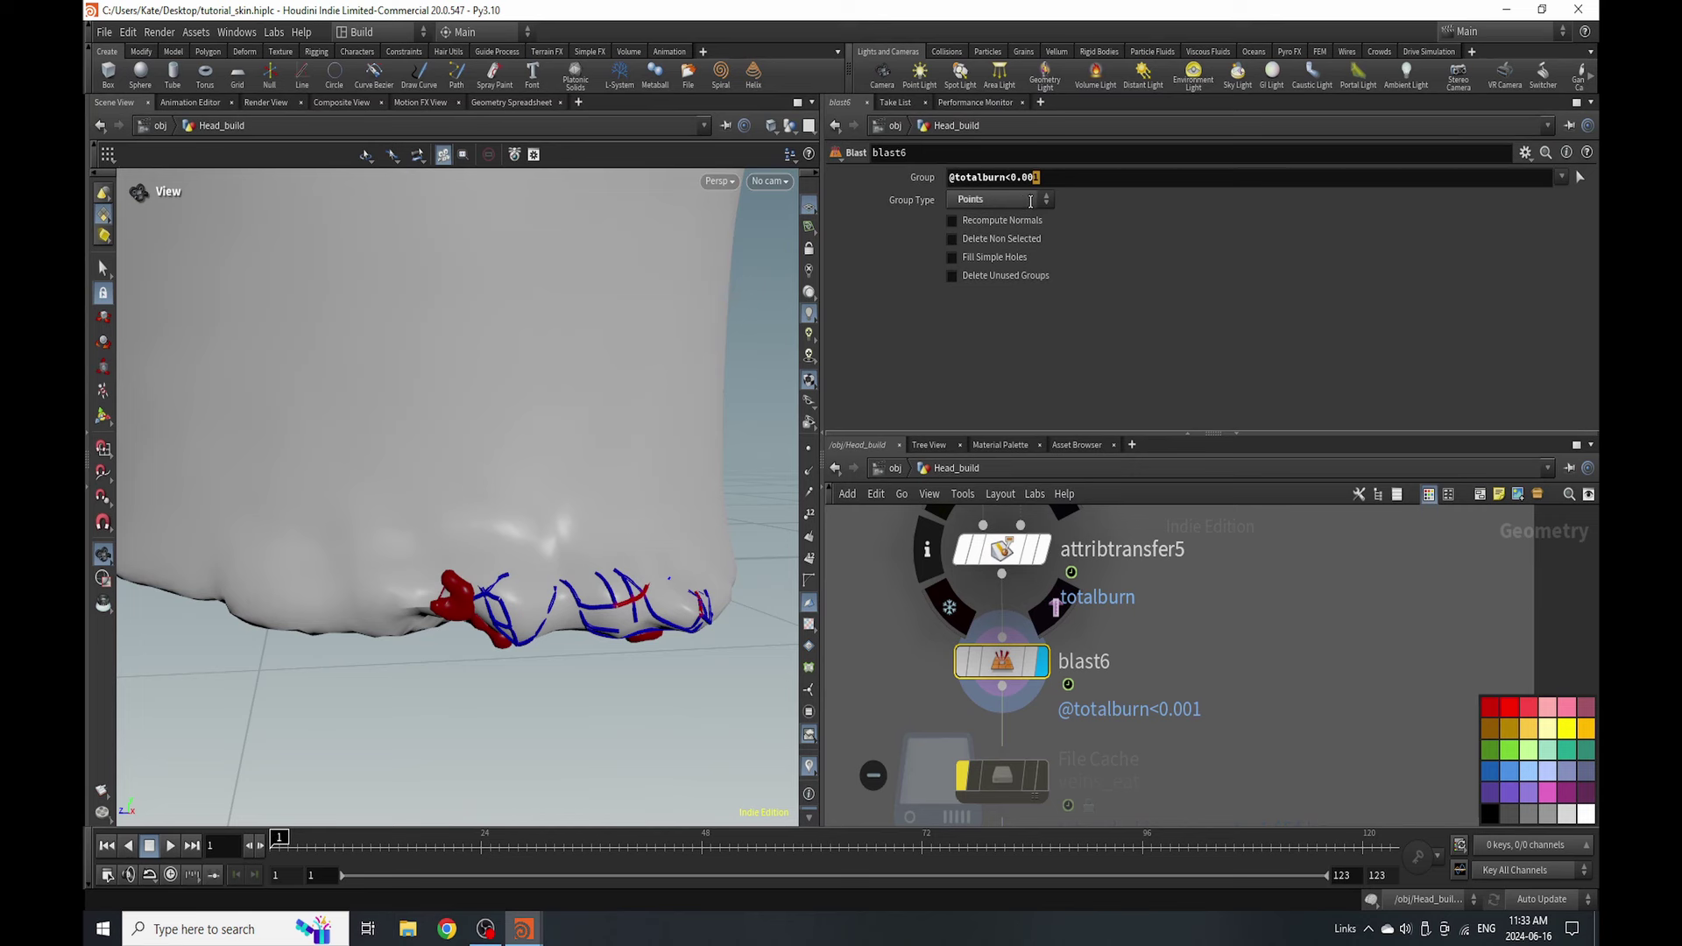
pyautogui.press('Return')
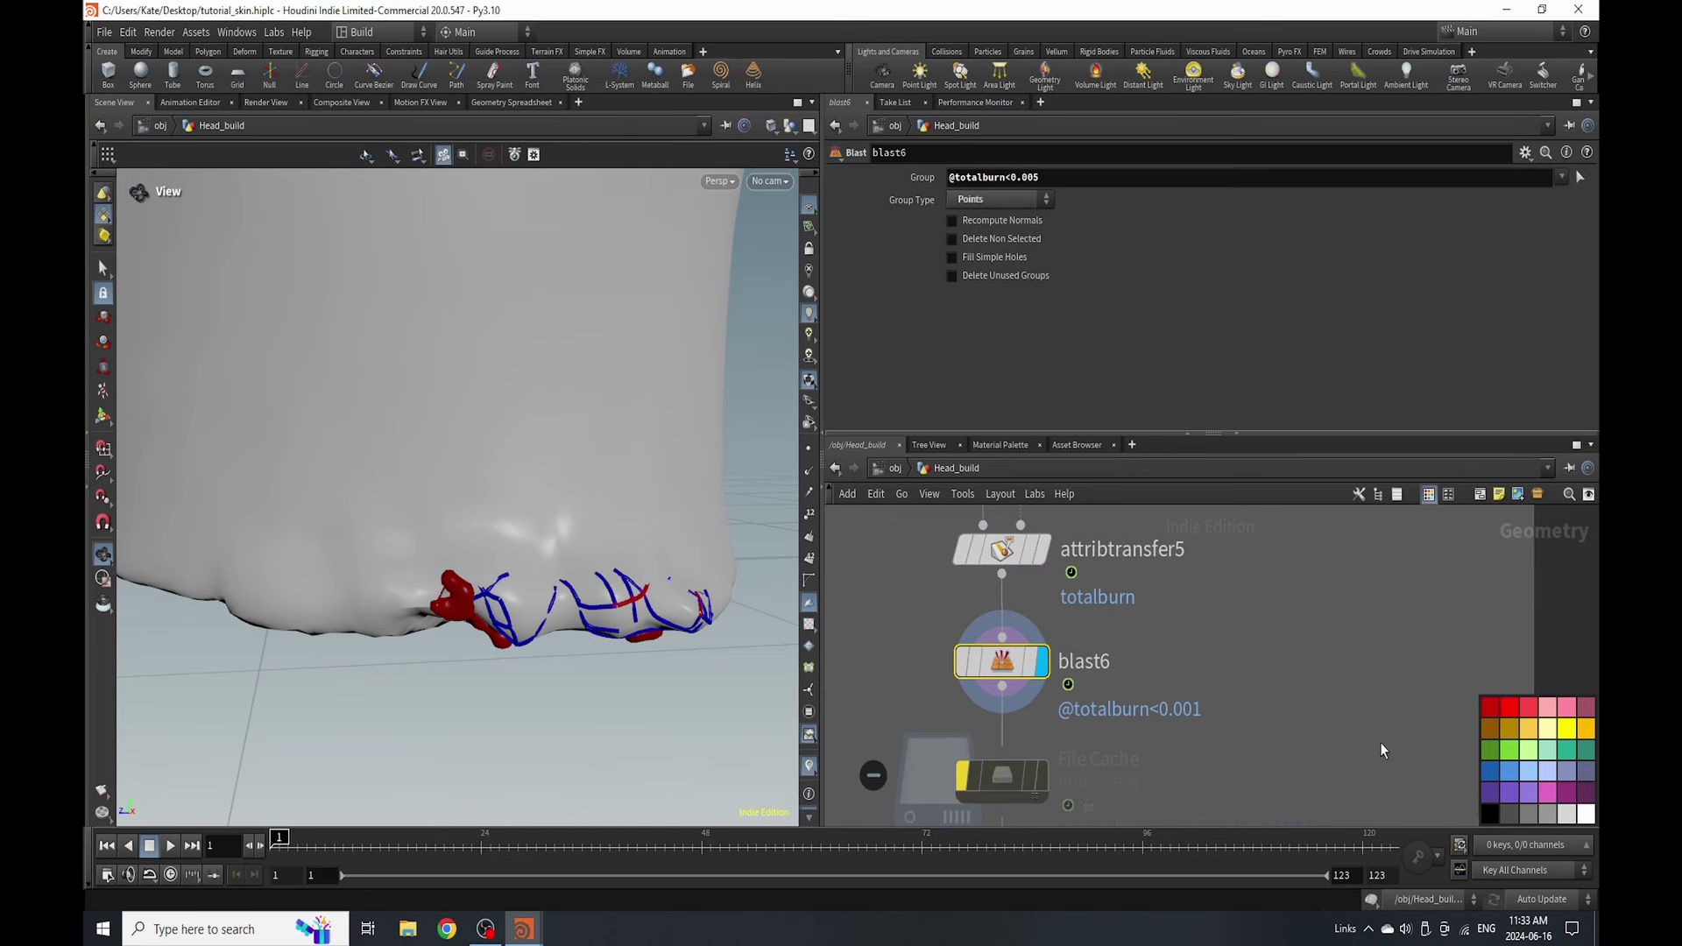
pyautogui.click(992, 536)
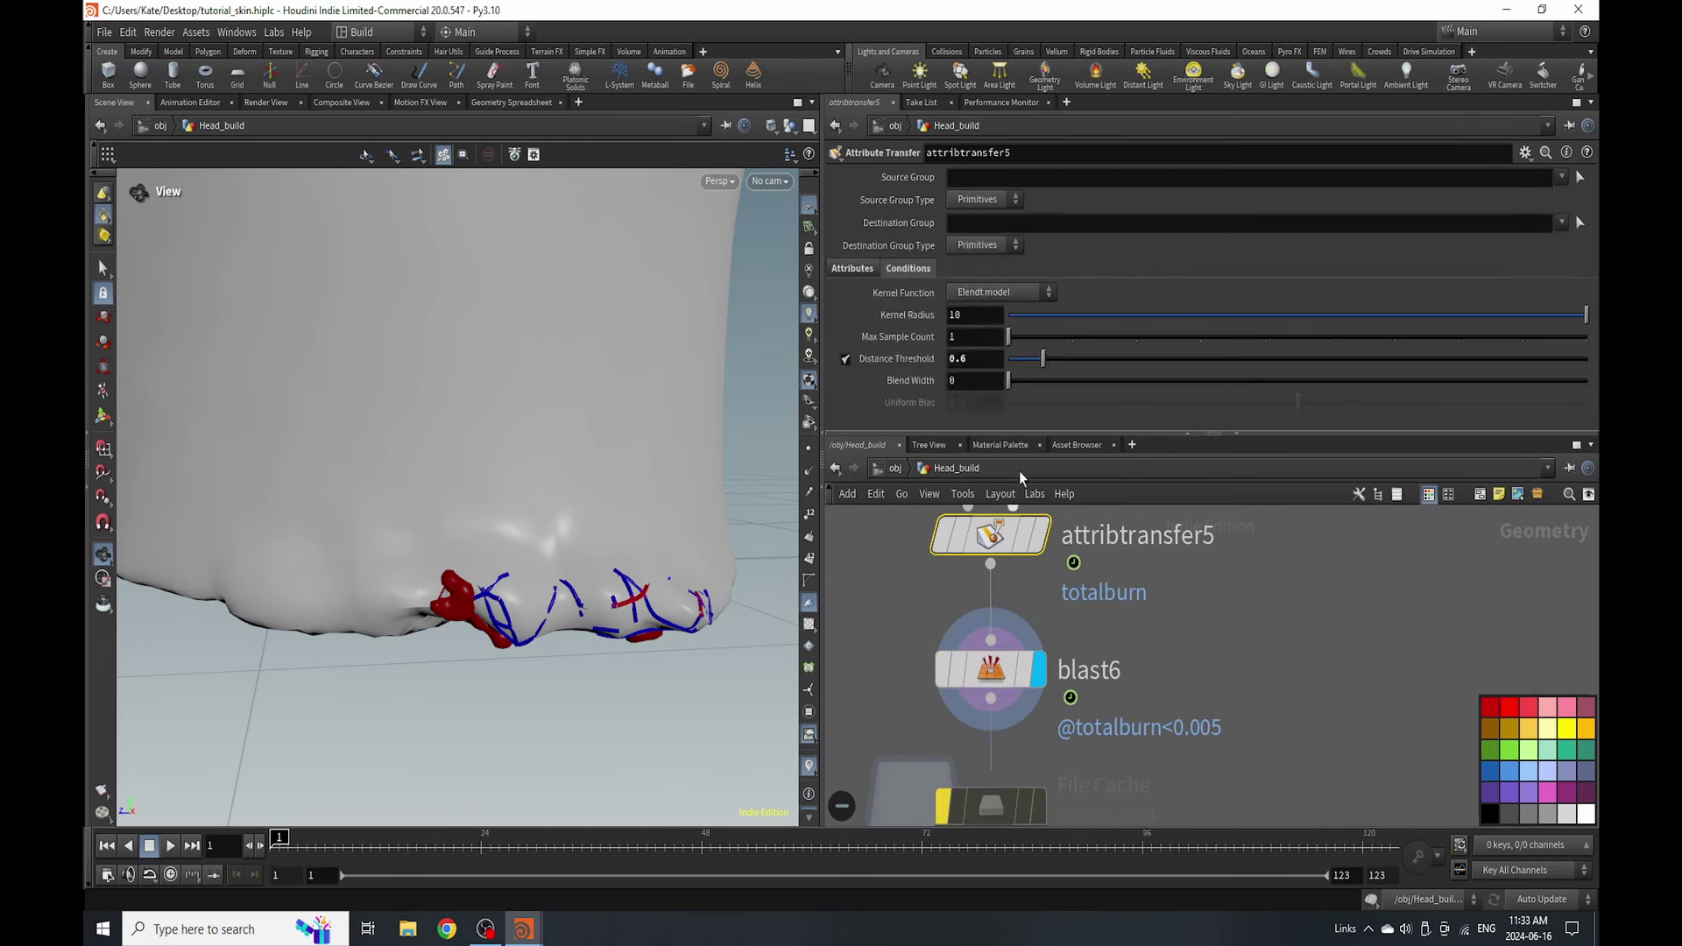
pyautogui.click(988, 362)
pyautogui.press('Return')
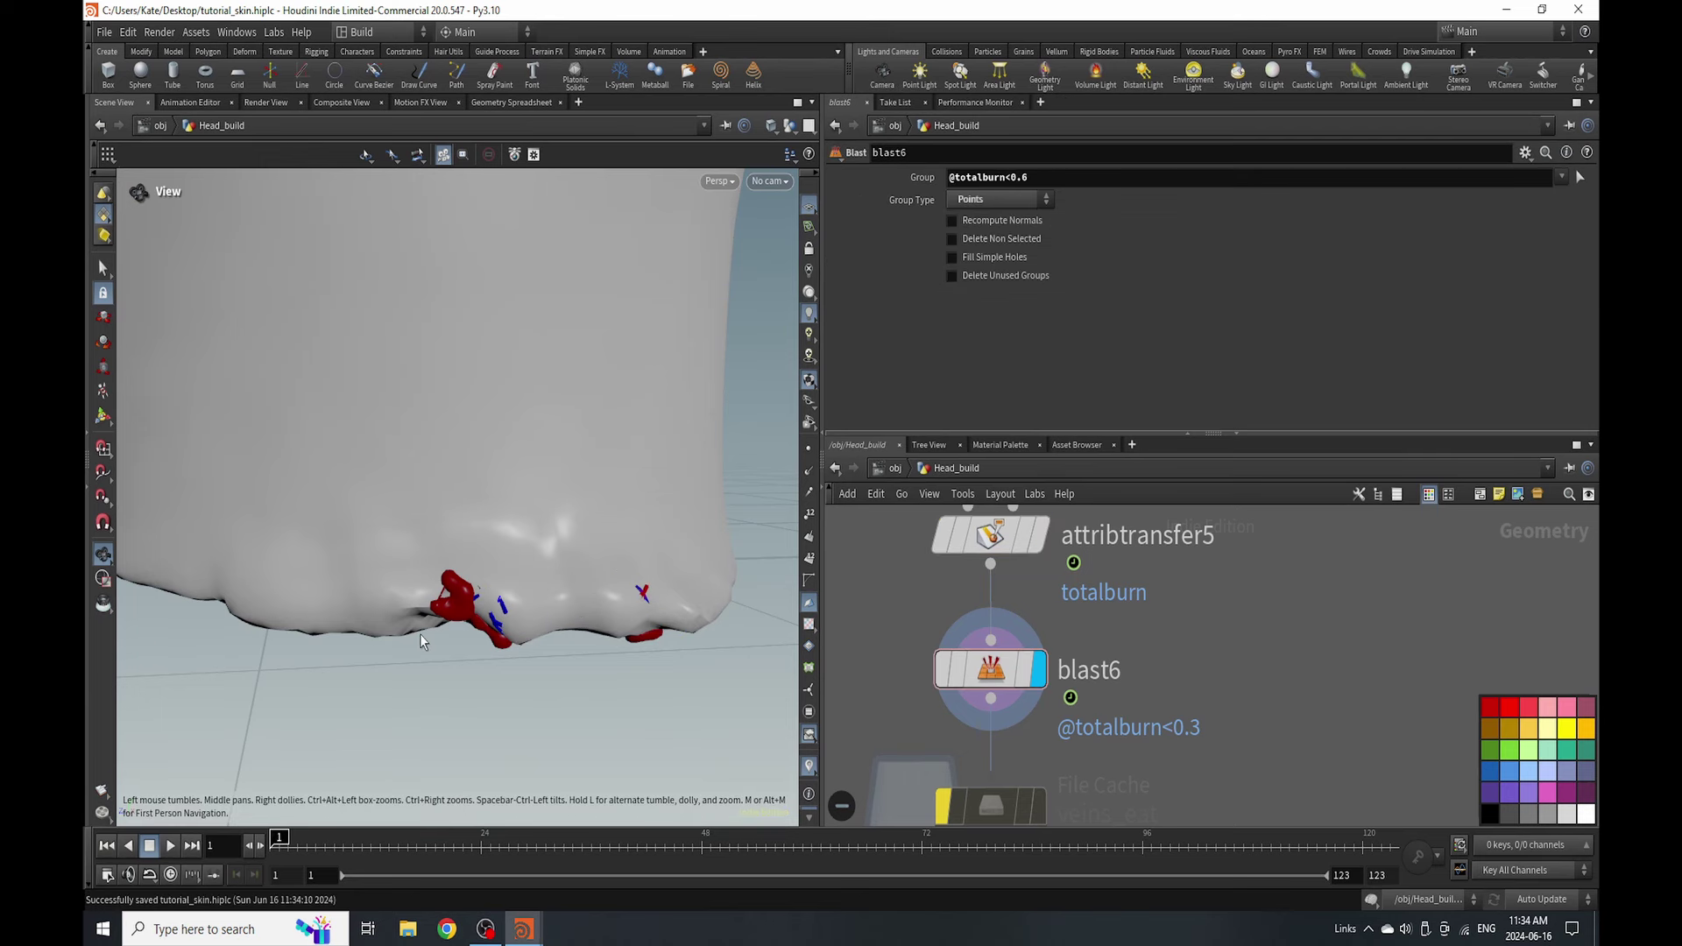
pyautogui.moveTo(419, 634); pyautogui.dragTo(578, 789)
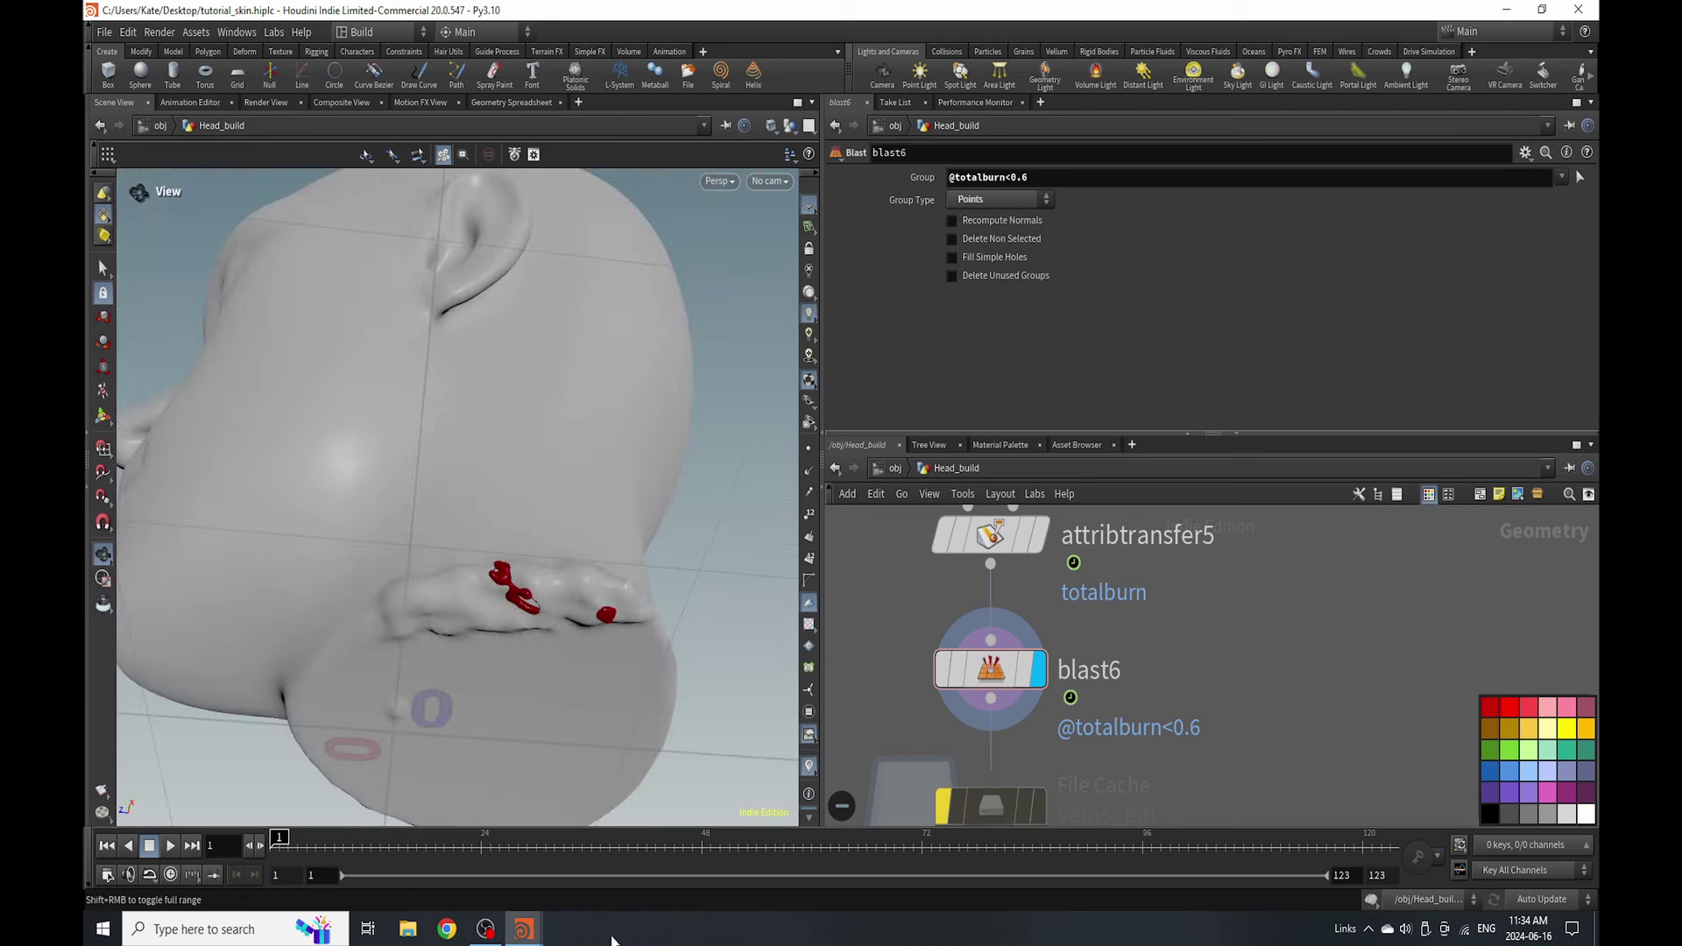
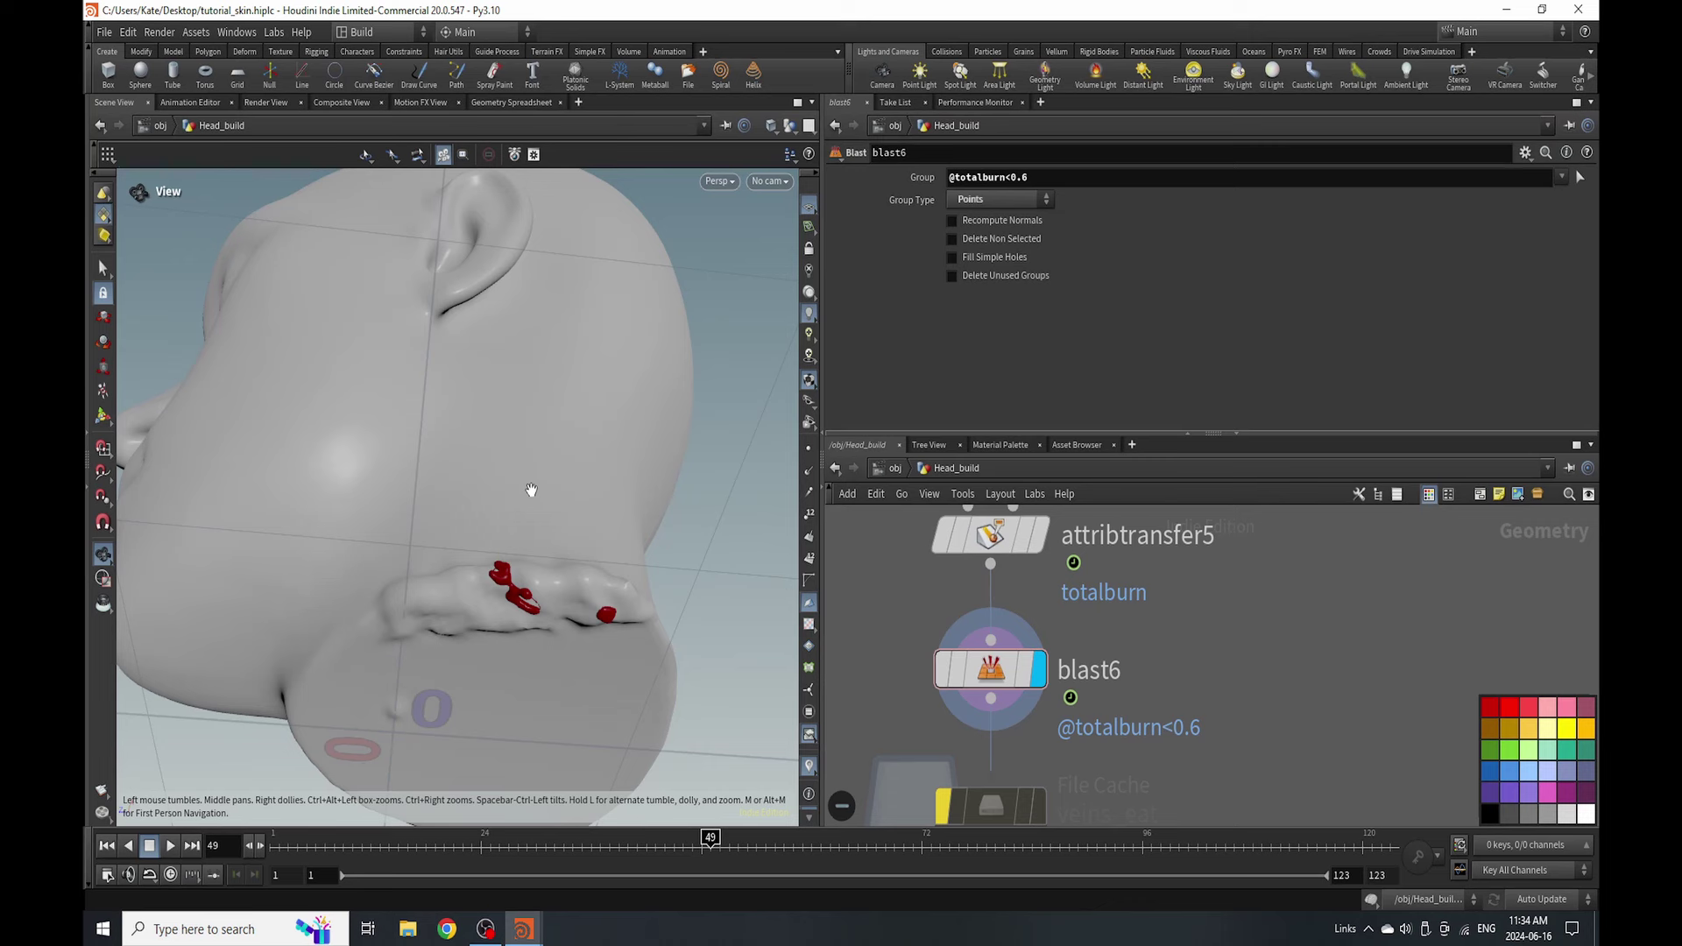
# - Reset the viewport with Labs > Reset Viewport and frame the burnt chin
pyautogui.moveTo(531, 490); pyautogui.dragTo(254, 35)
pyautogui.click(274, 32)
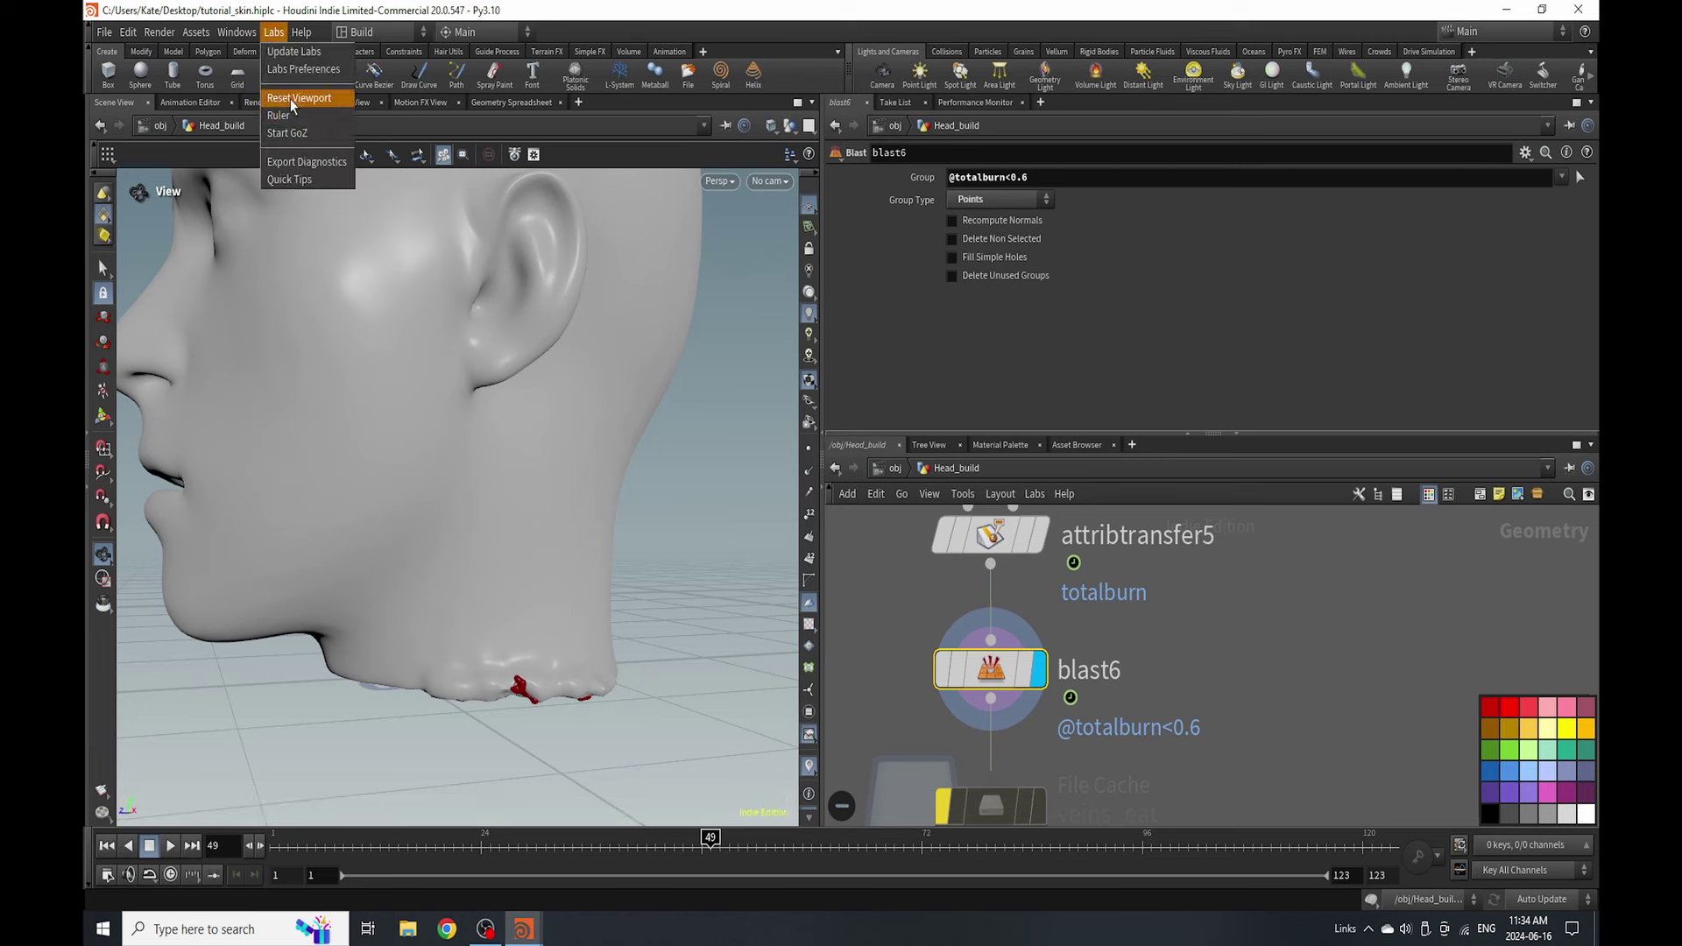
pyautogui.click(281, 100)
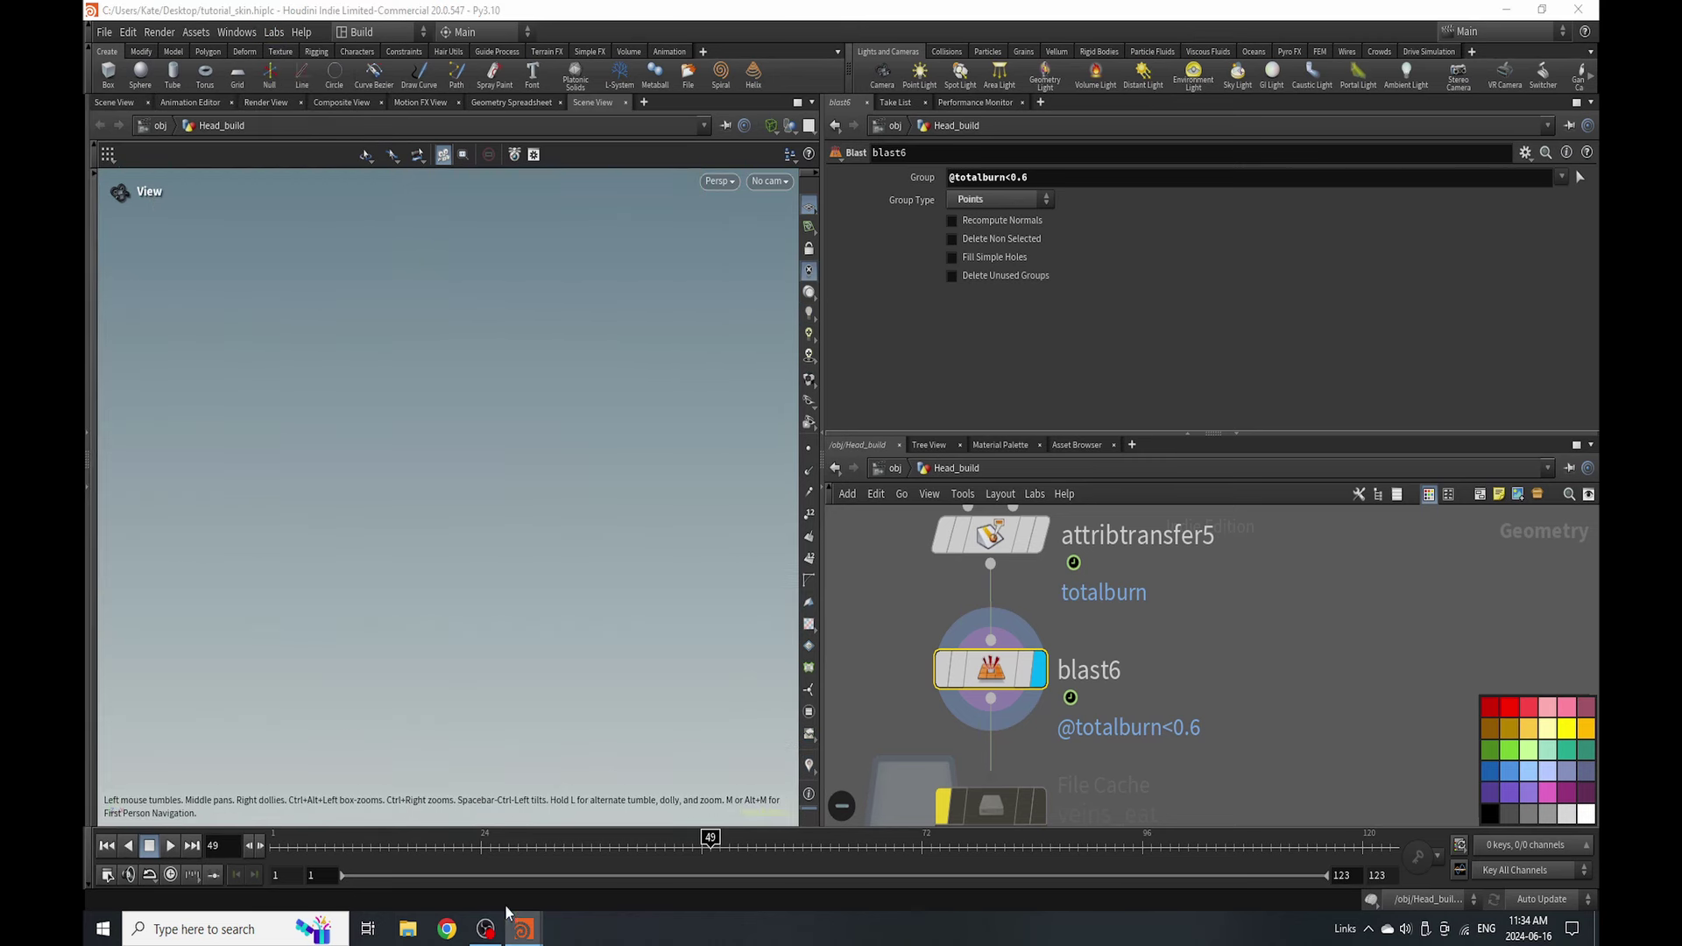
pyautogui.press('h')
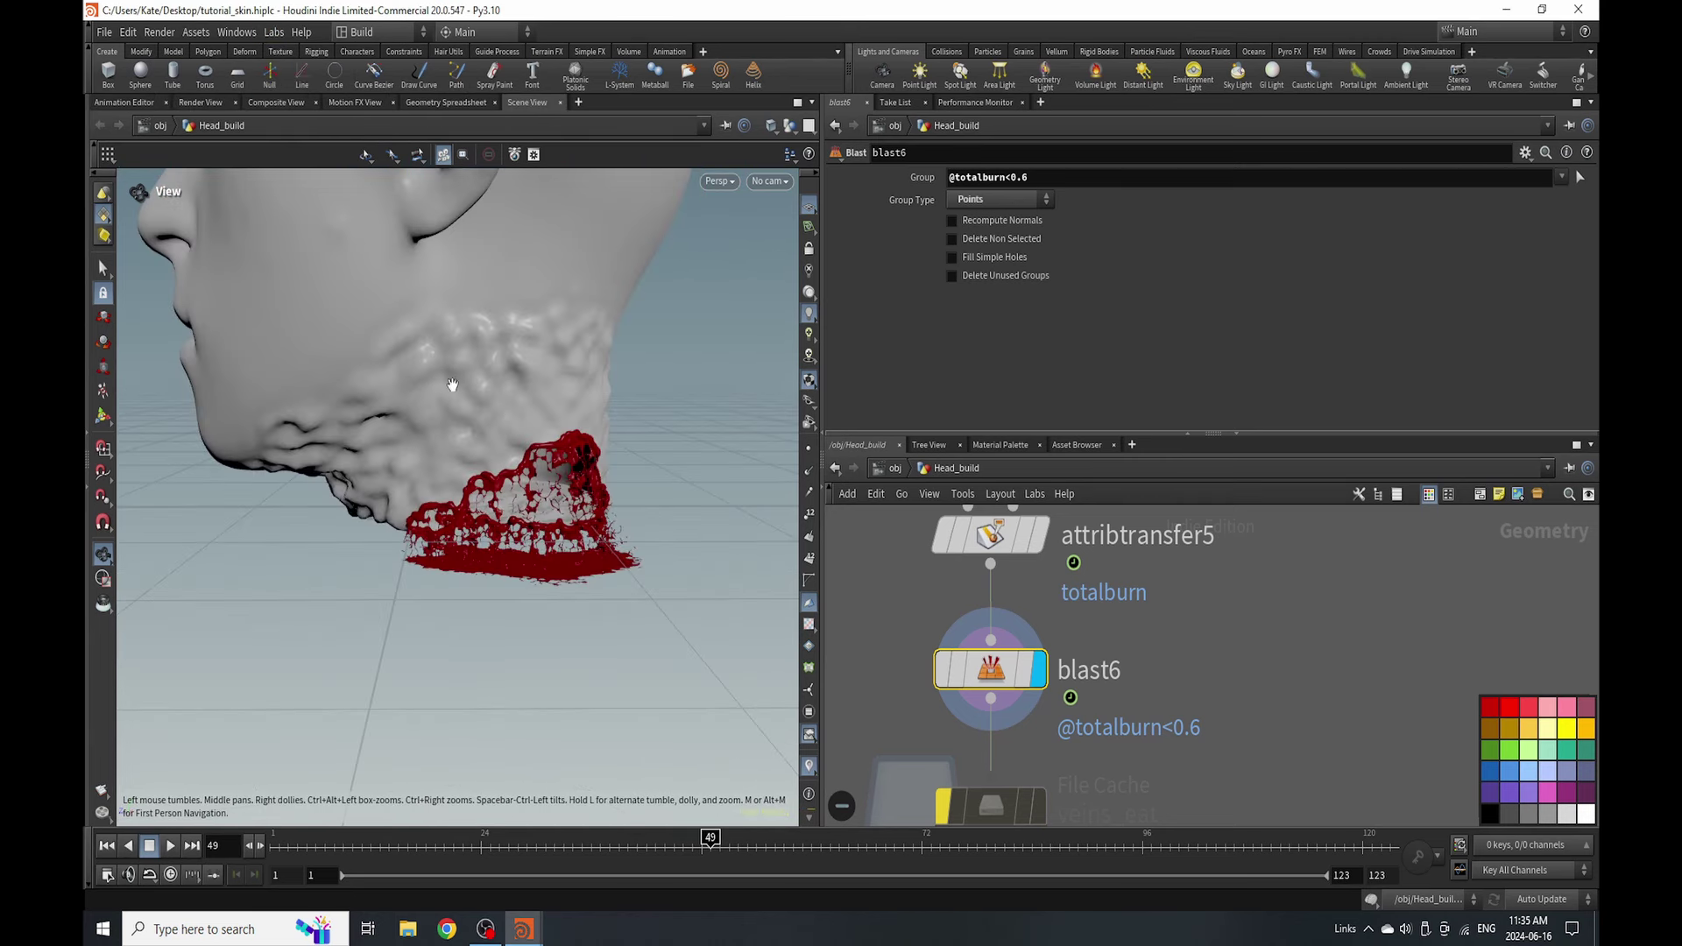
pyautogui.hotkey('ctrl', 's')
pyautogui.press('BackSpace')
pyautogui.press('BackSpace')
pyautogui.press('BackSpace')
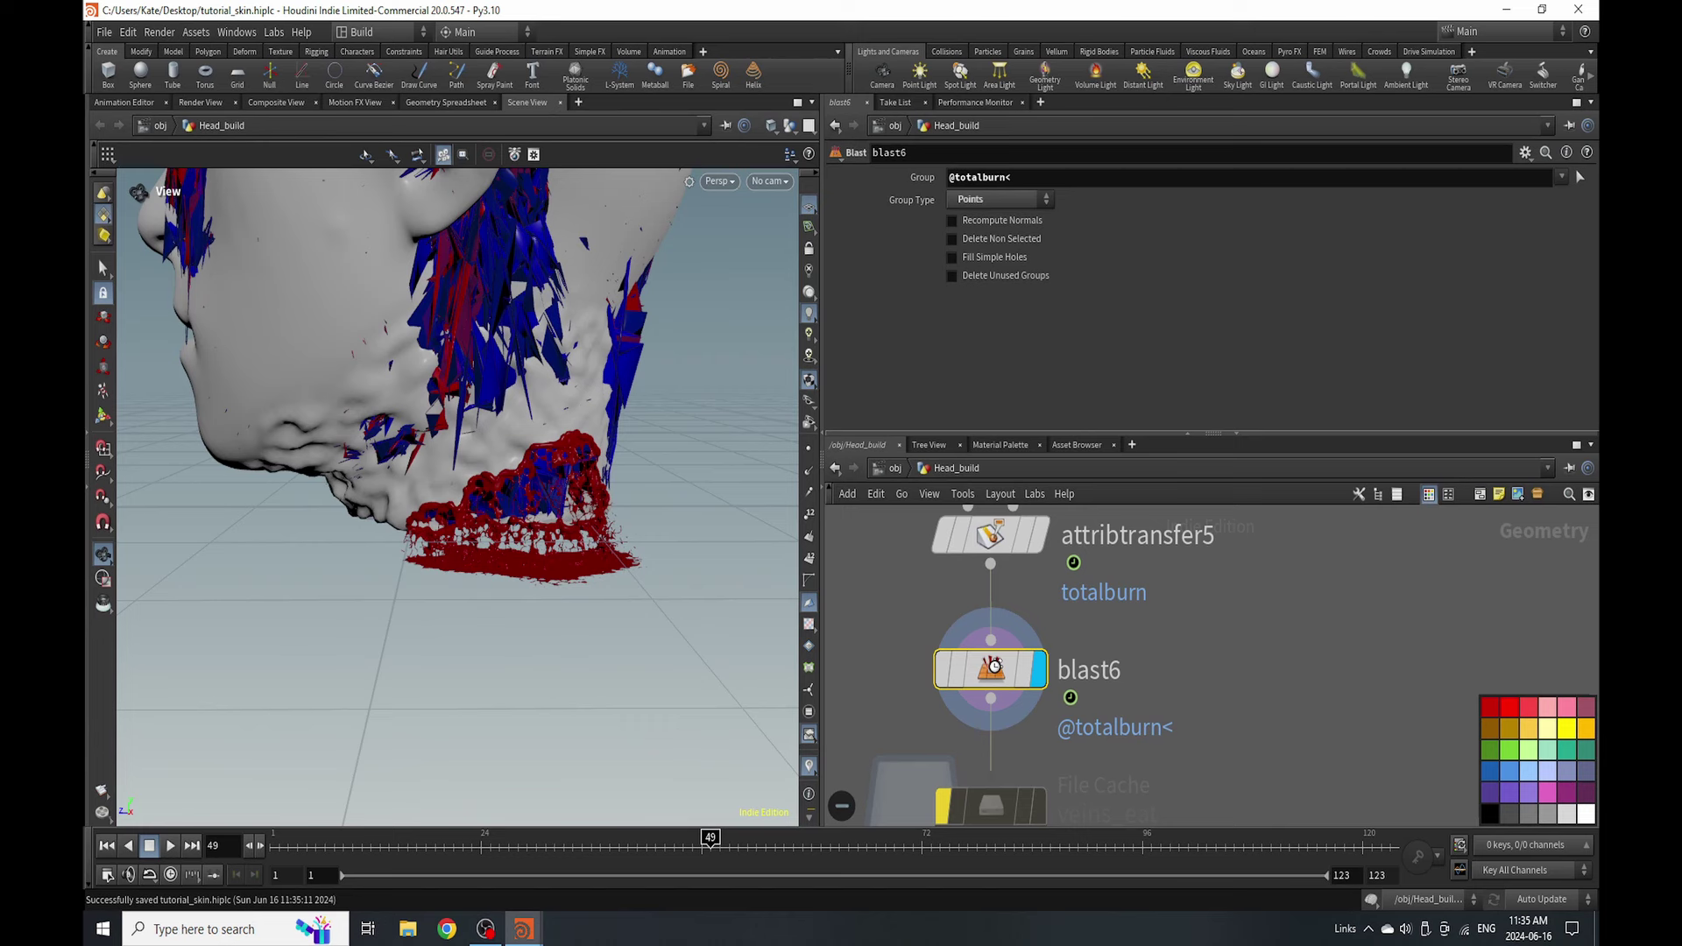
pyautogui.press('BackSpace')
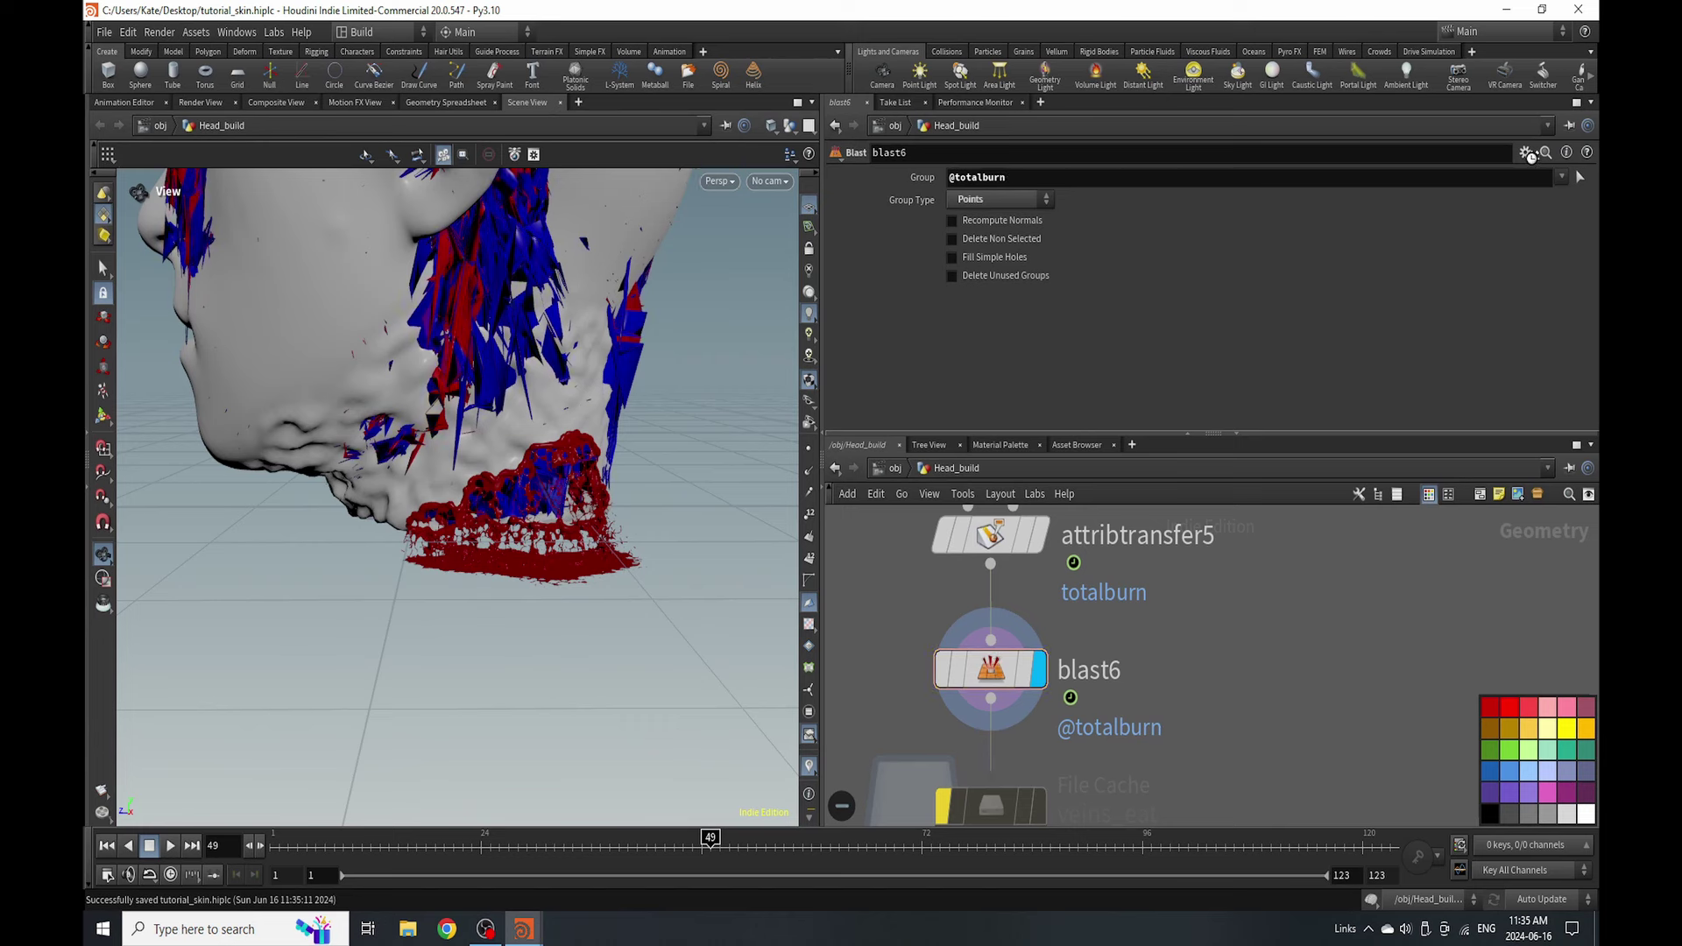
pyautogui.press('Up')
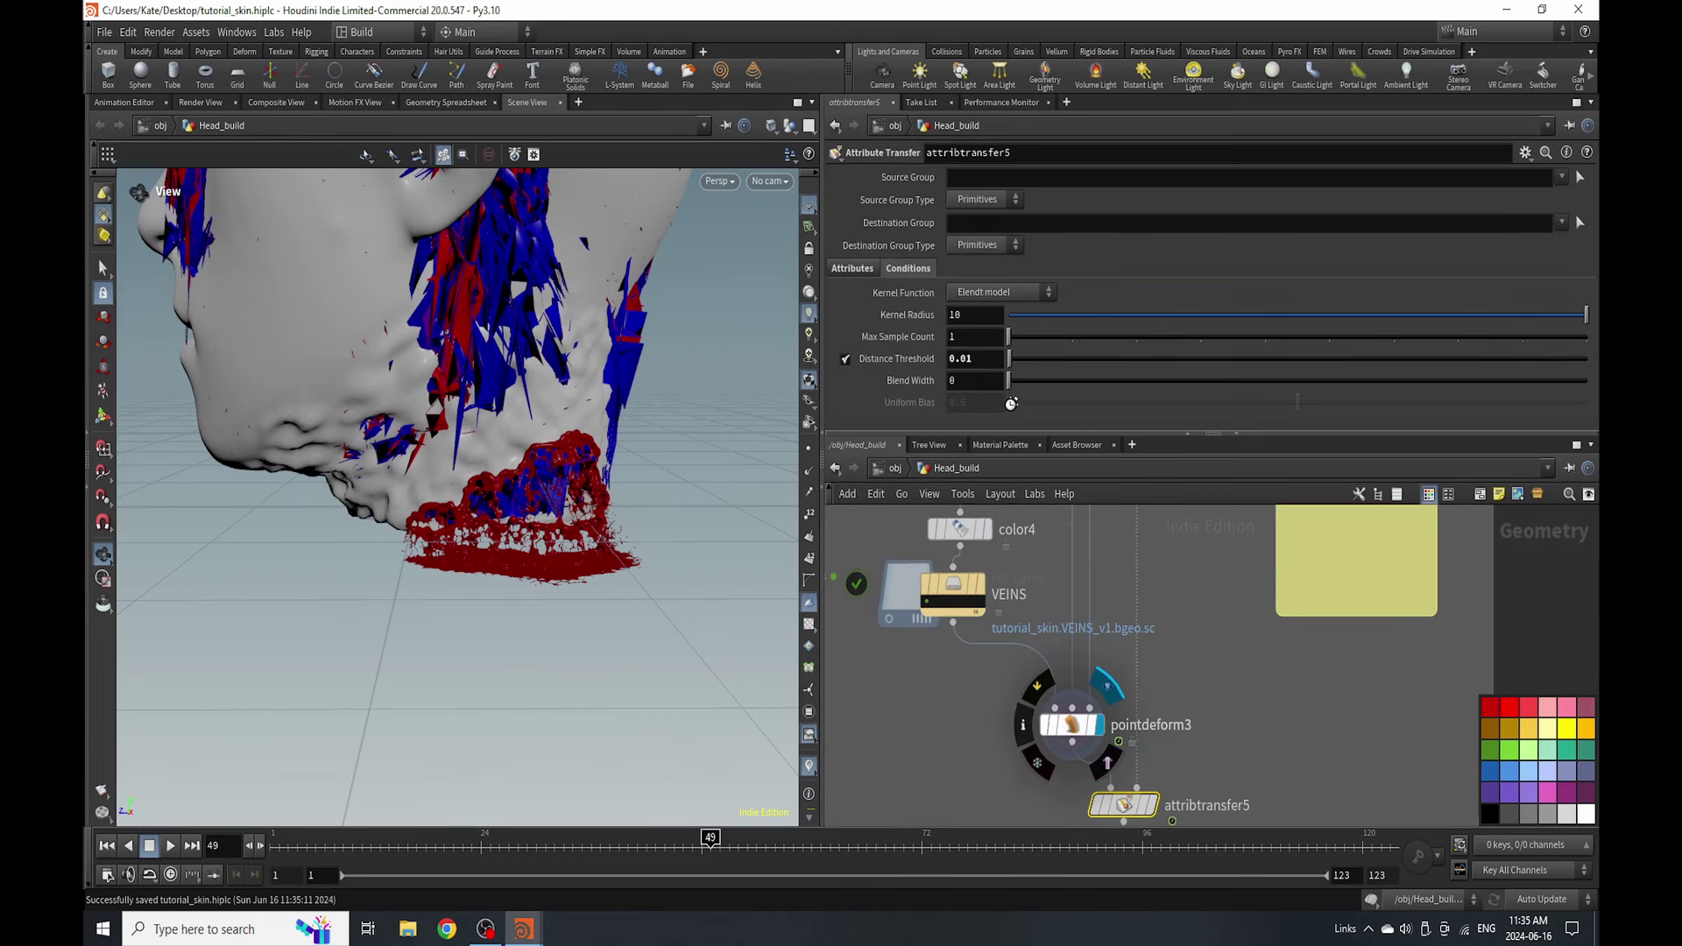
# - Drag sweep1 out from between fuse1 and color4 down toward pointdeform3
pyautogui.press('Up')
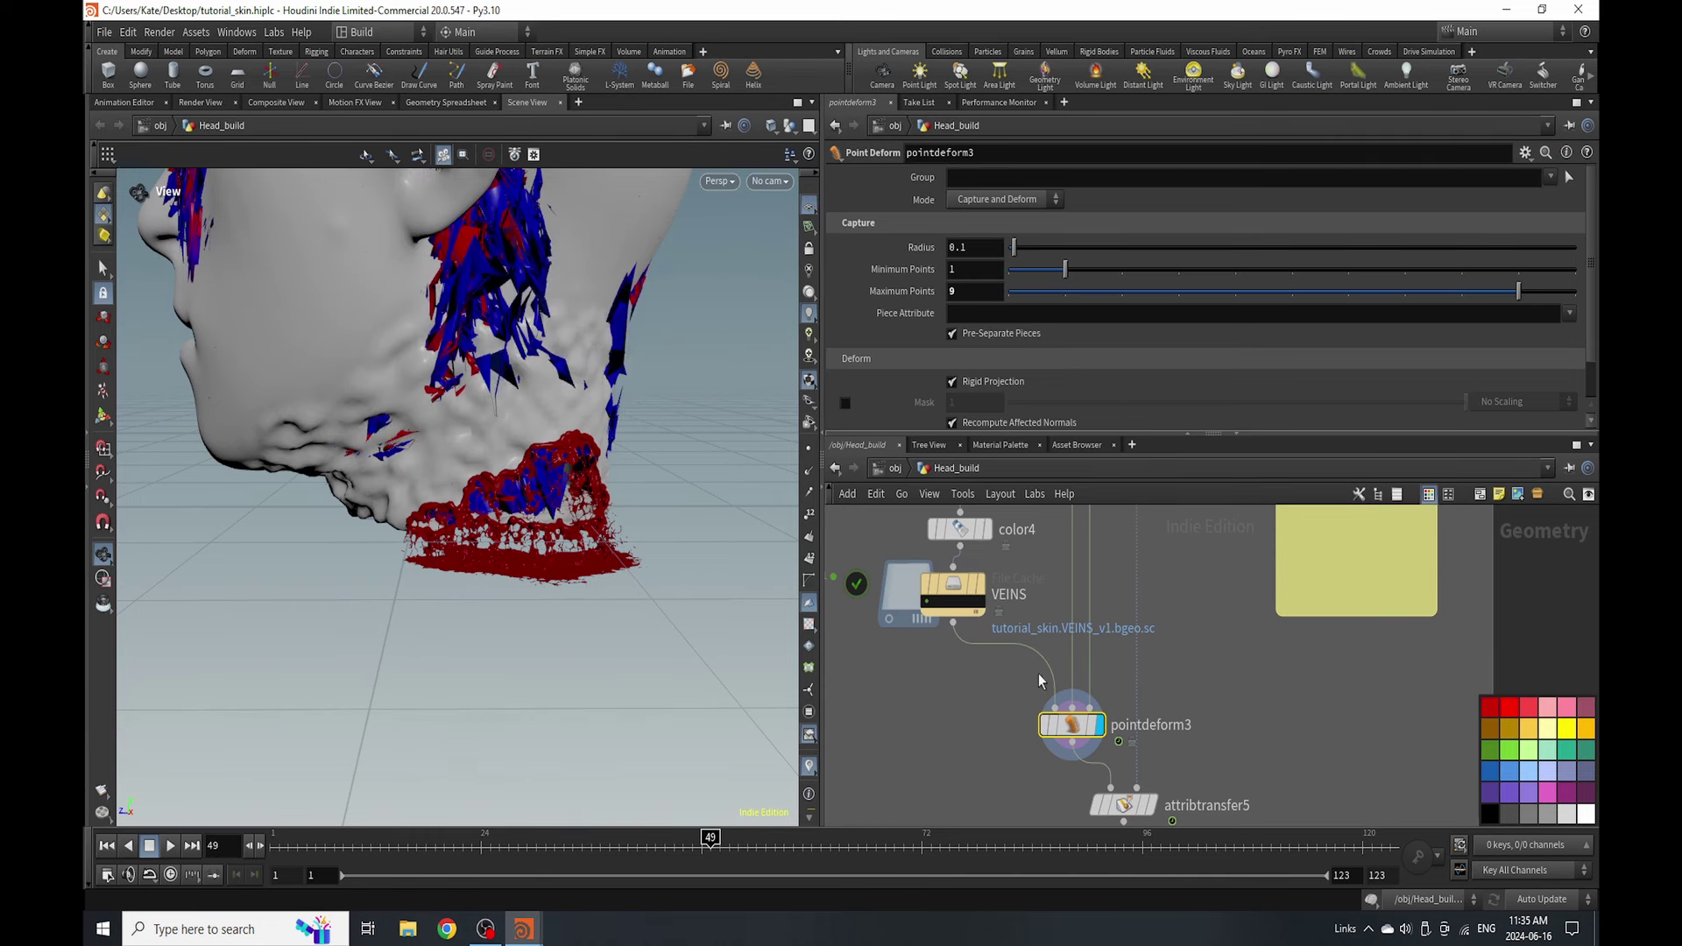
pyautogui.scroll(-5, 1038, 675)
pyautogui.scroll(5, 1038, 769)
pyautogui.moveTo(990, 655); pyautogui.dragTo(1082, 762)
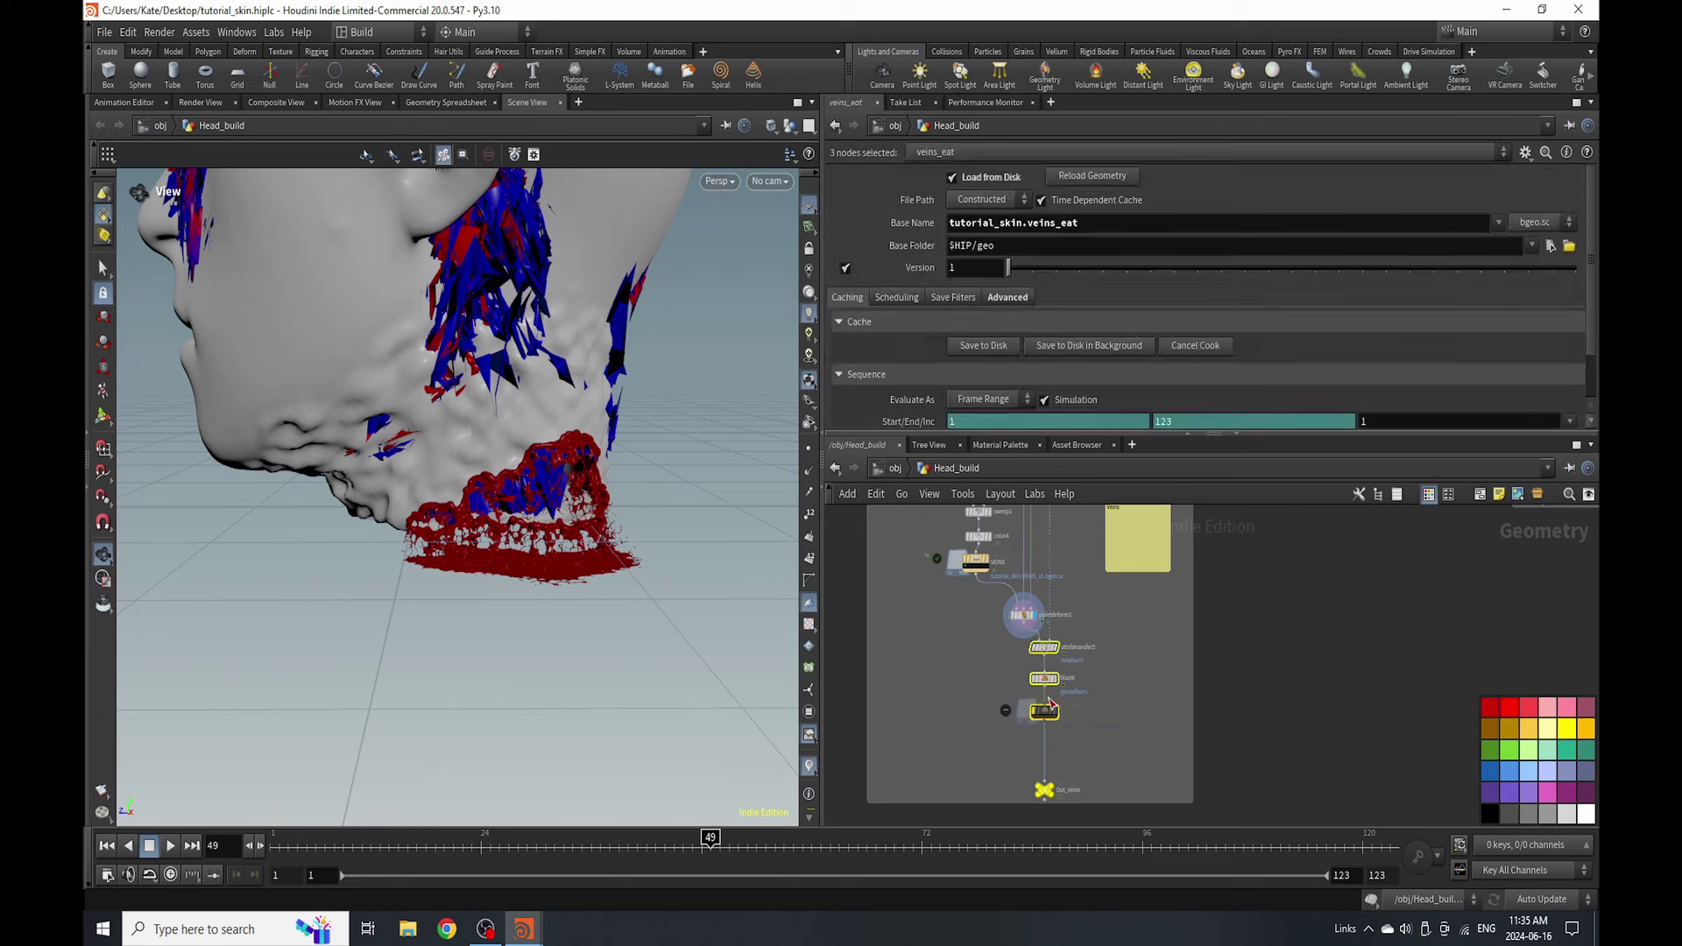
pyautogui.scroll(4, 1047, 692)
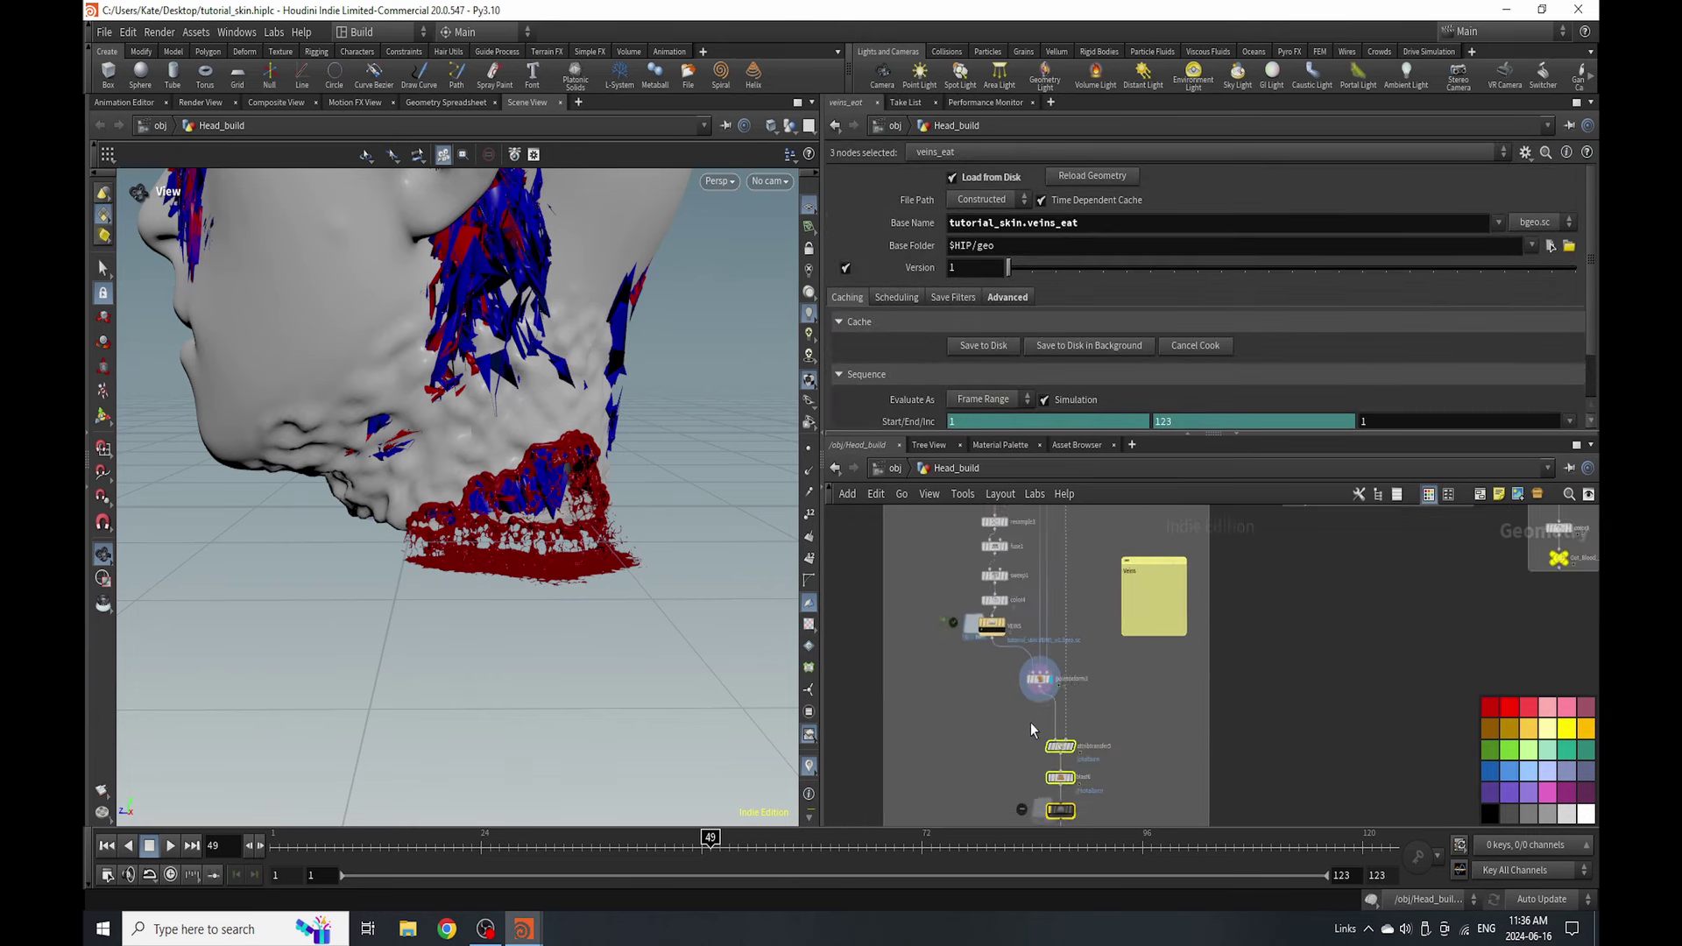
pyautogui.moveTo(957, 637)
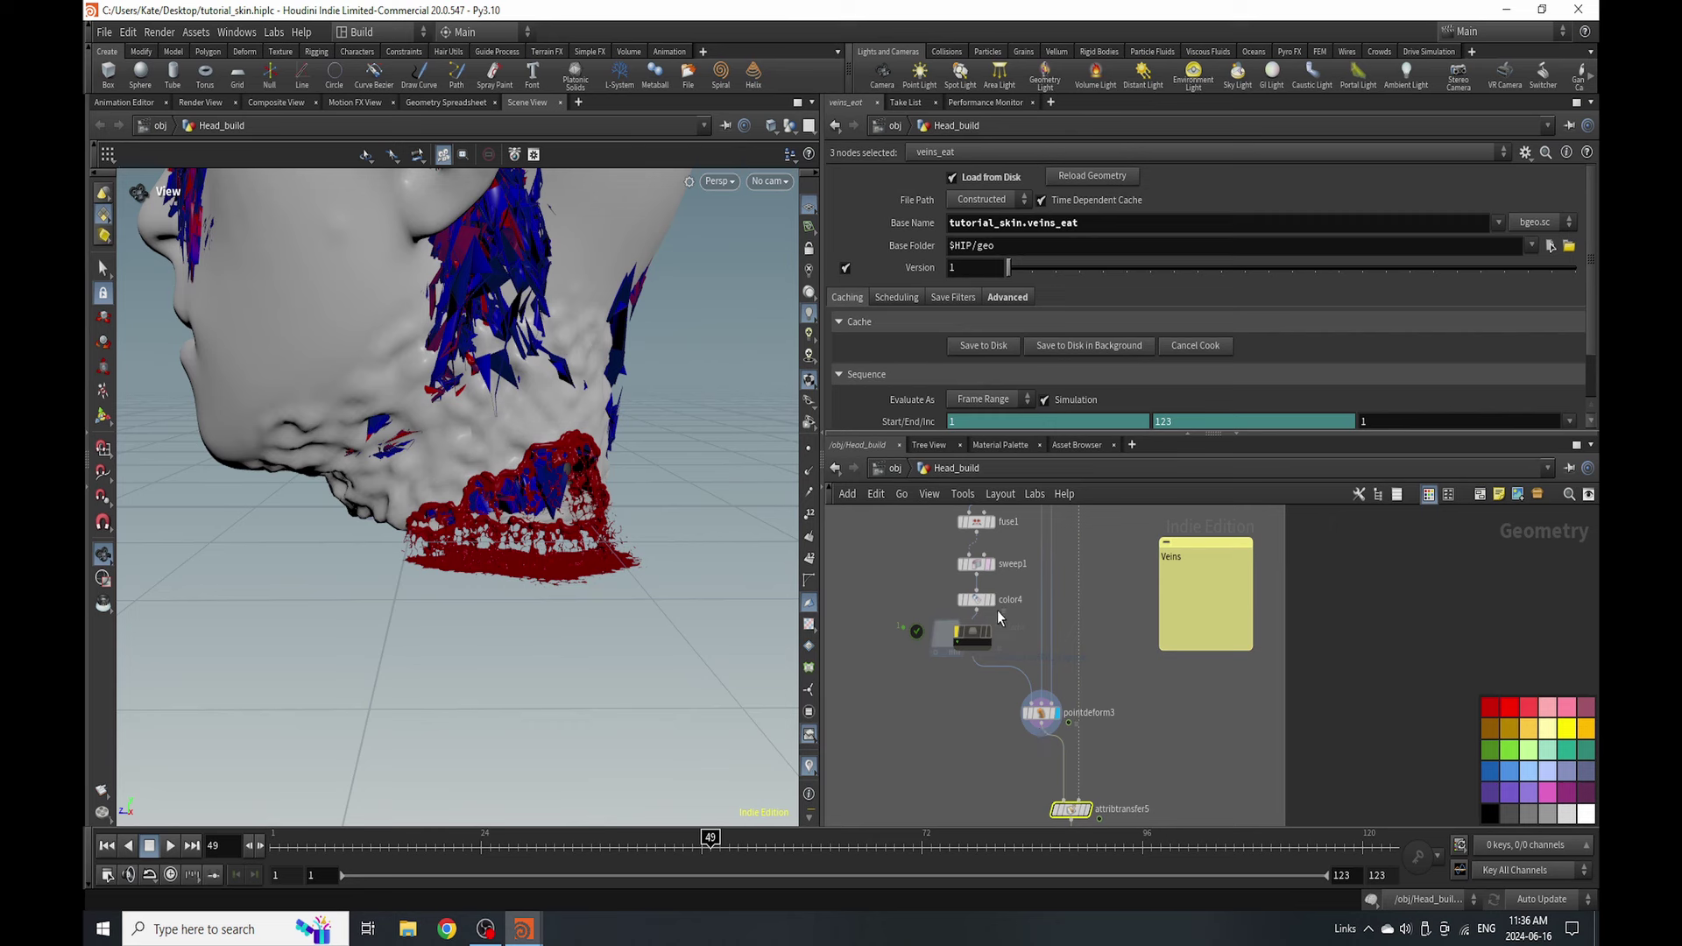
pyautogui.moveTo(979, 565); pyautogui.dragTo(1049, 757)
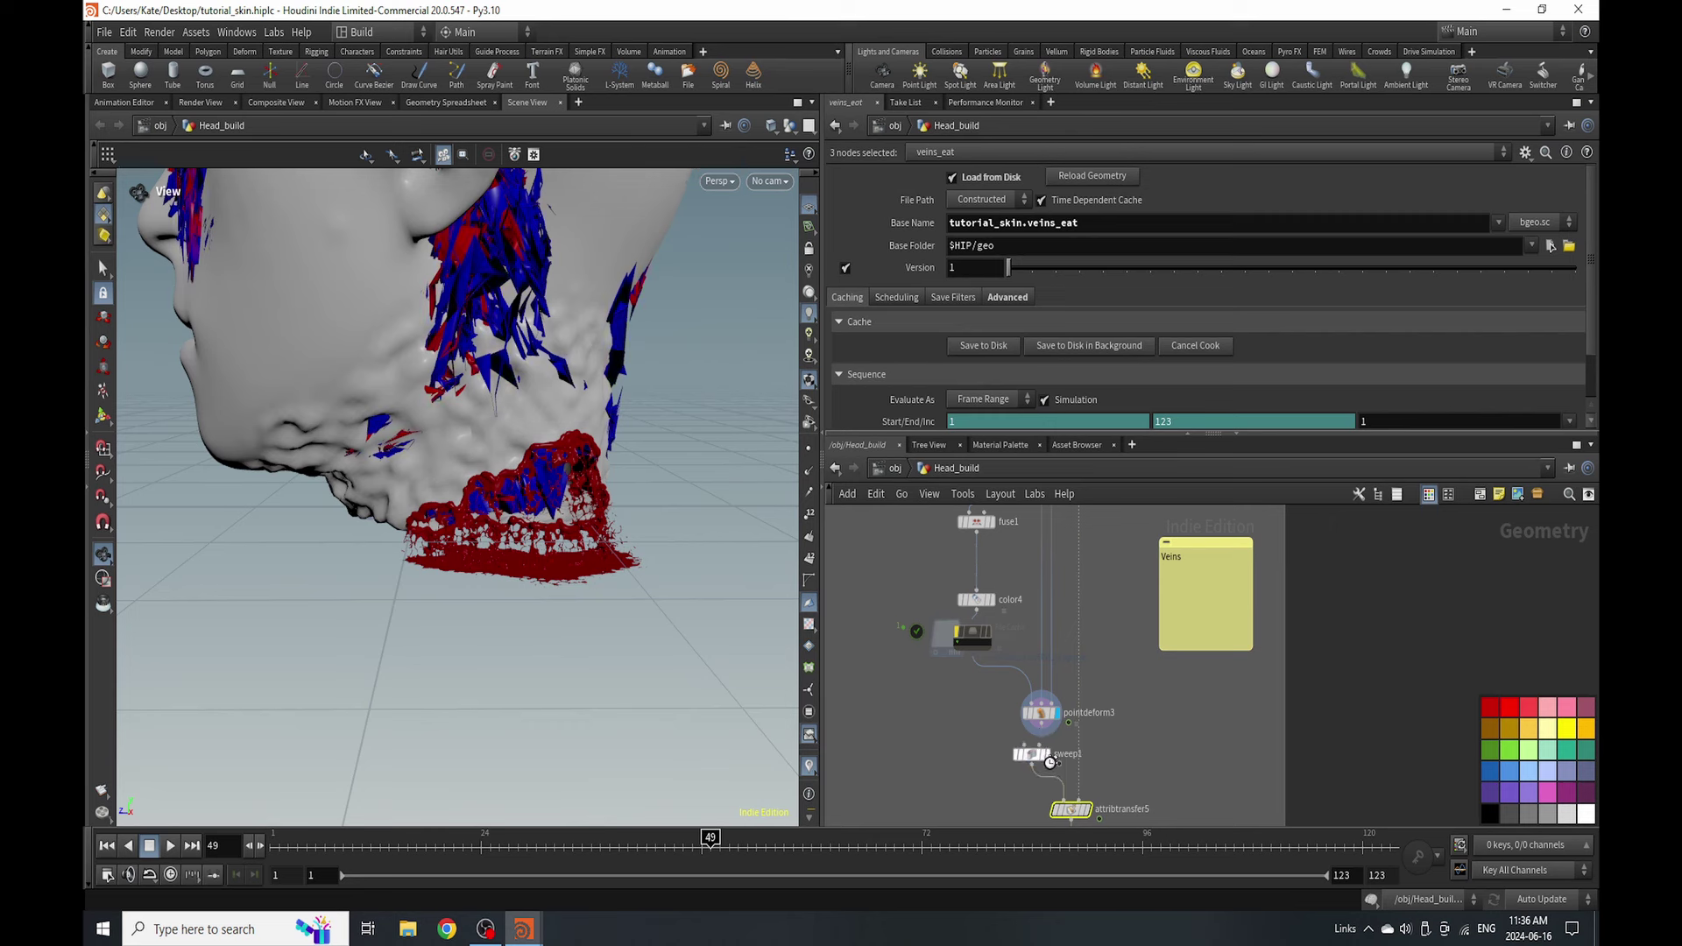
# - Wire sweep1 in after pointdeform3, save, and check its Round Tube radius of 0.0008
pyautogui.click(1038, 742)
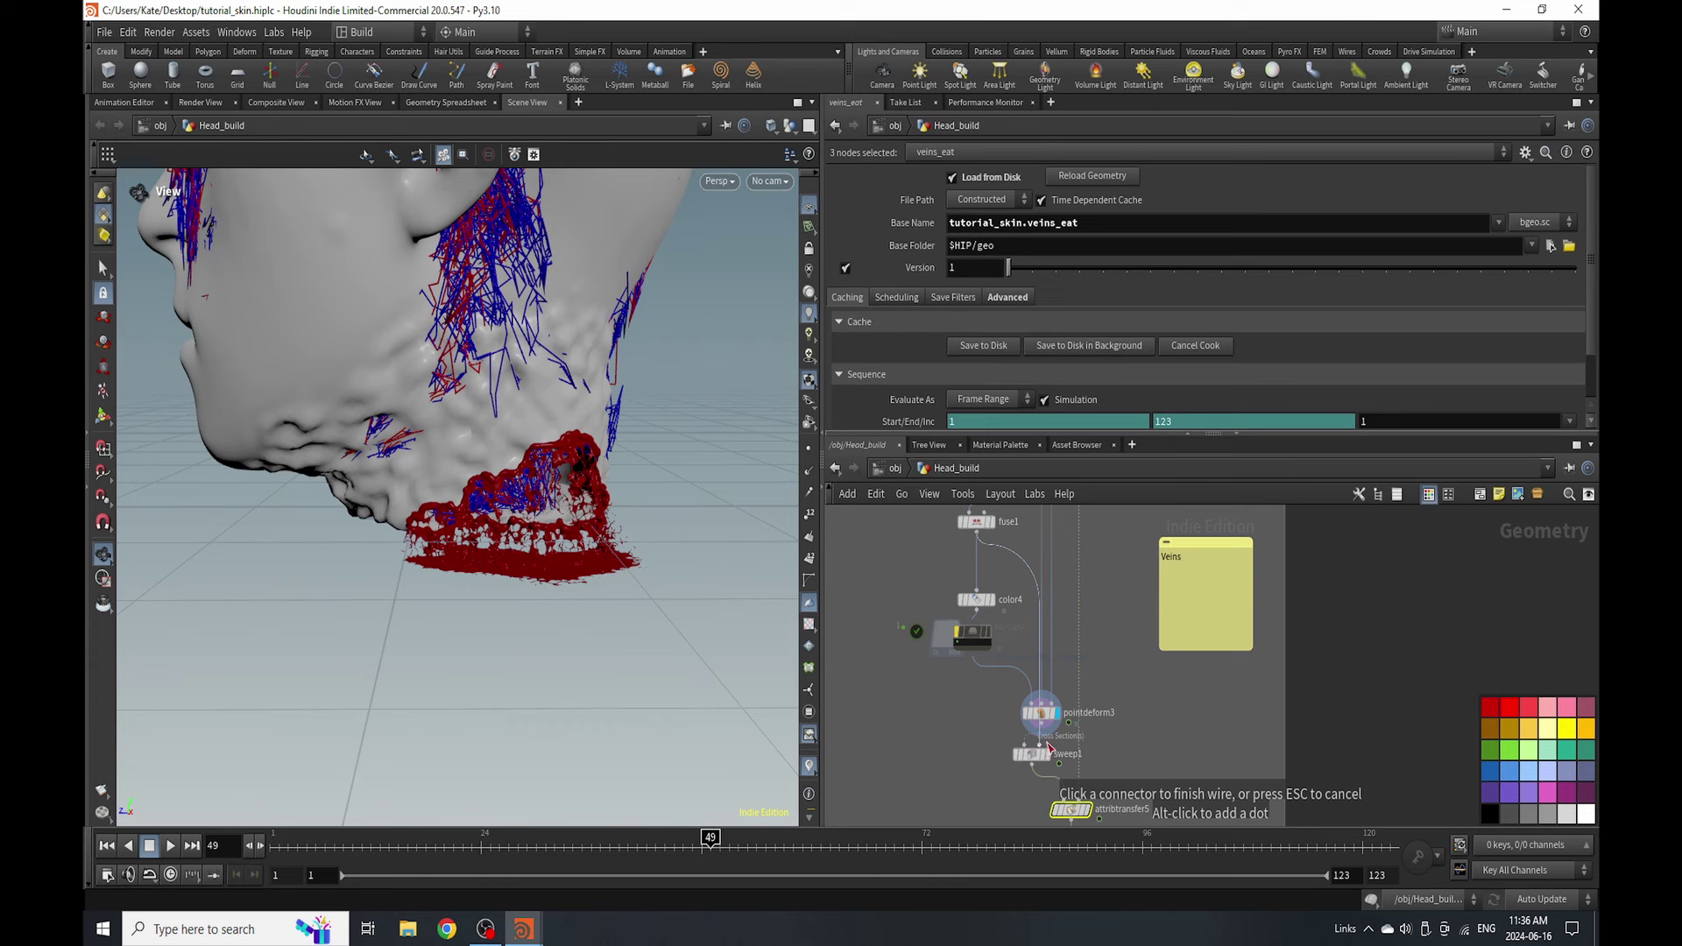
pyautogui.press('Escape')
pyautogui.hotkey('ctrl', 's')
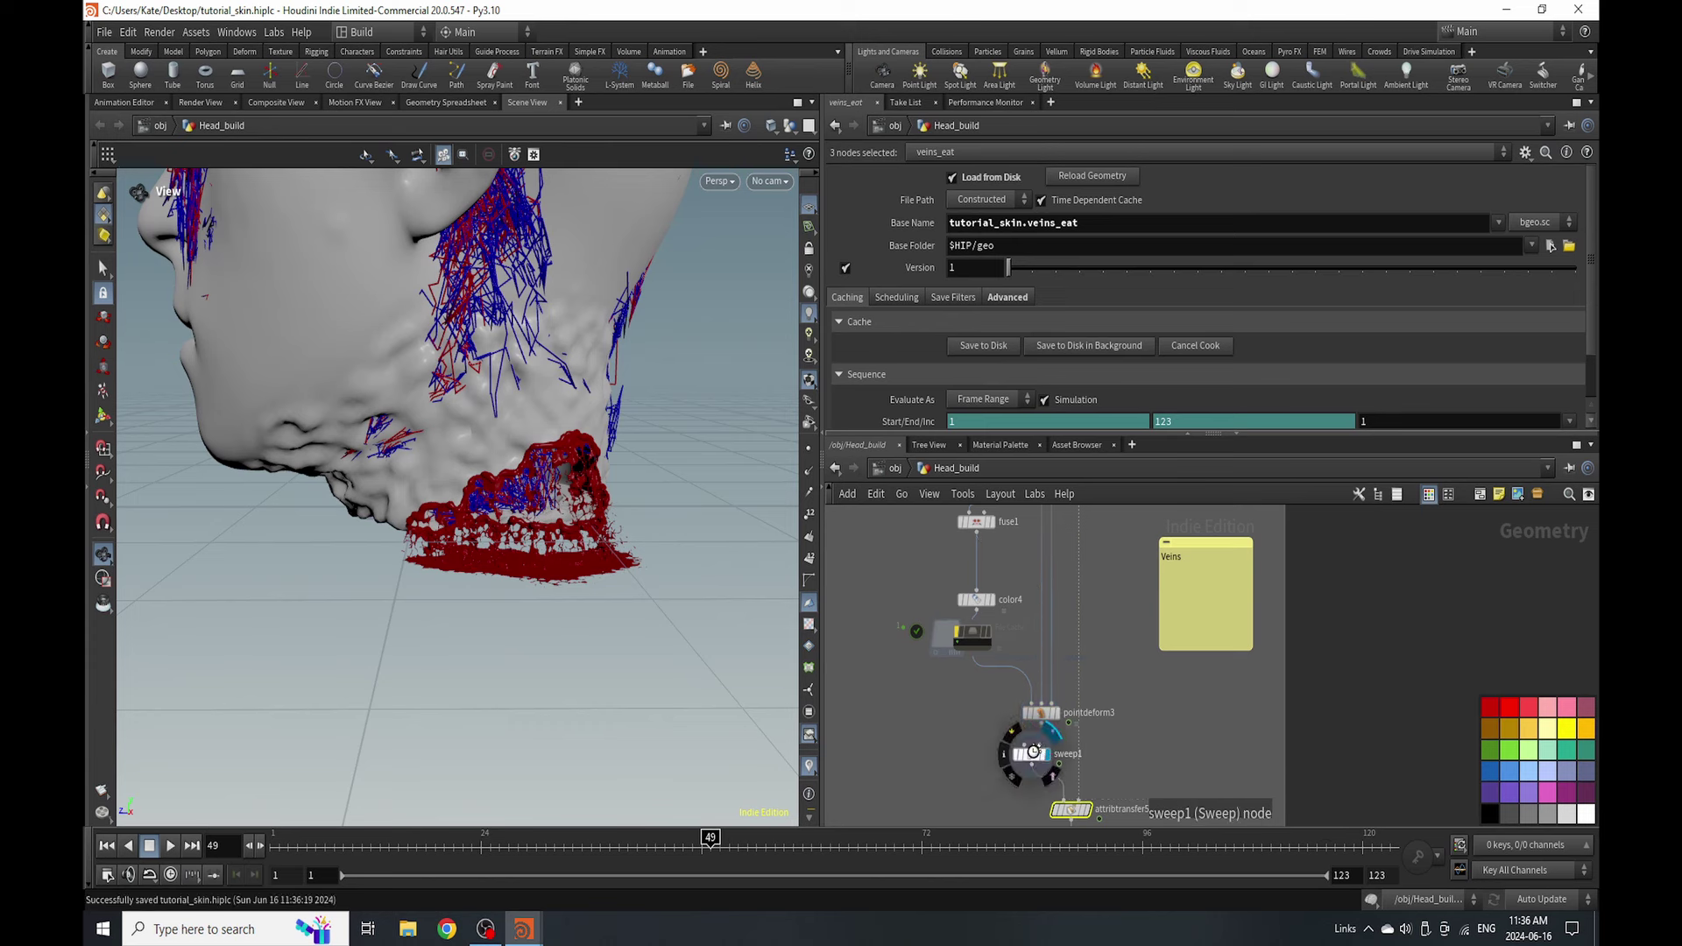
pyautogui.click(1034, 752)
pyautogui.scroll(-5, 1033, 709)
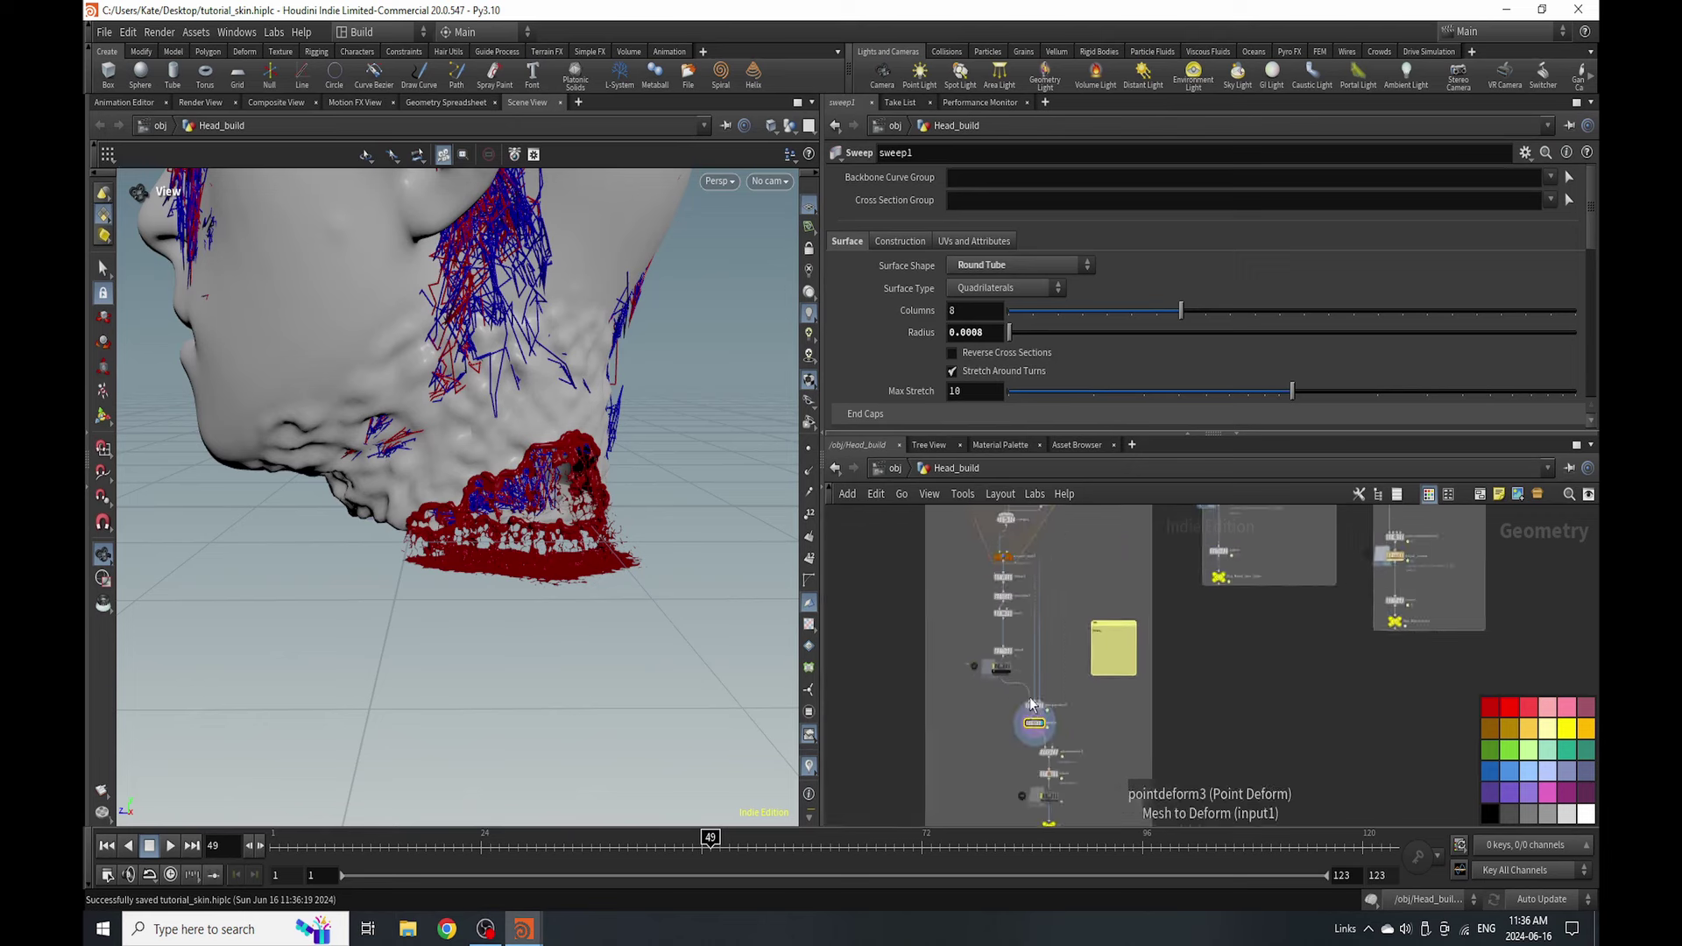
pyautogui.scroll(5, 1032, 703)
# - Add a Ray node (ray2) and wire it into pointdeform3's input
pyautogui.press('Tab')
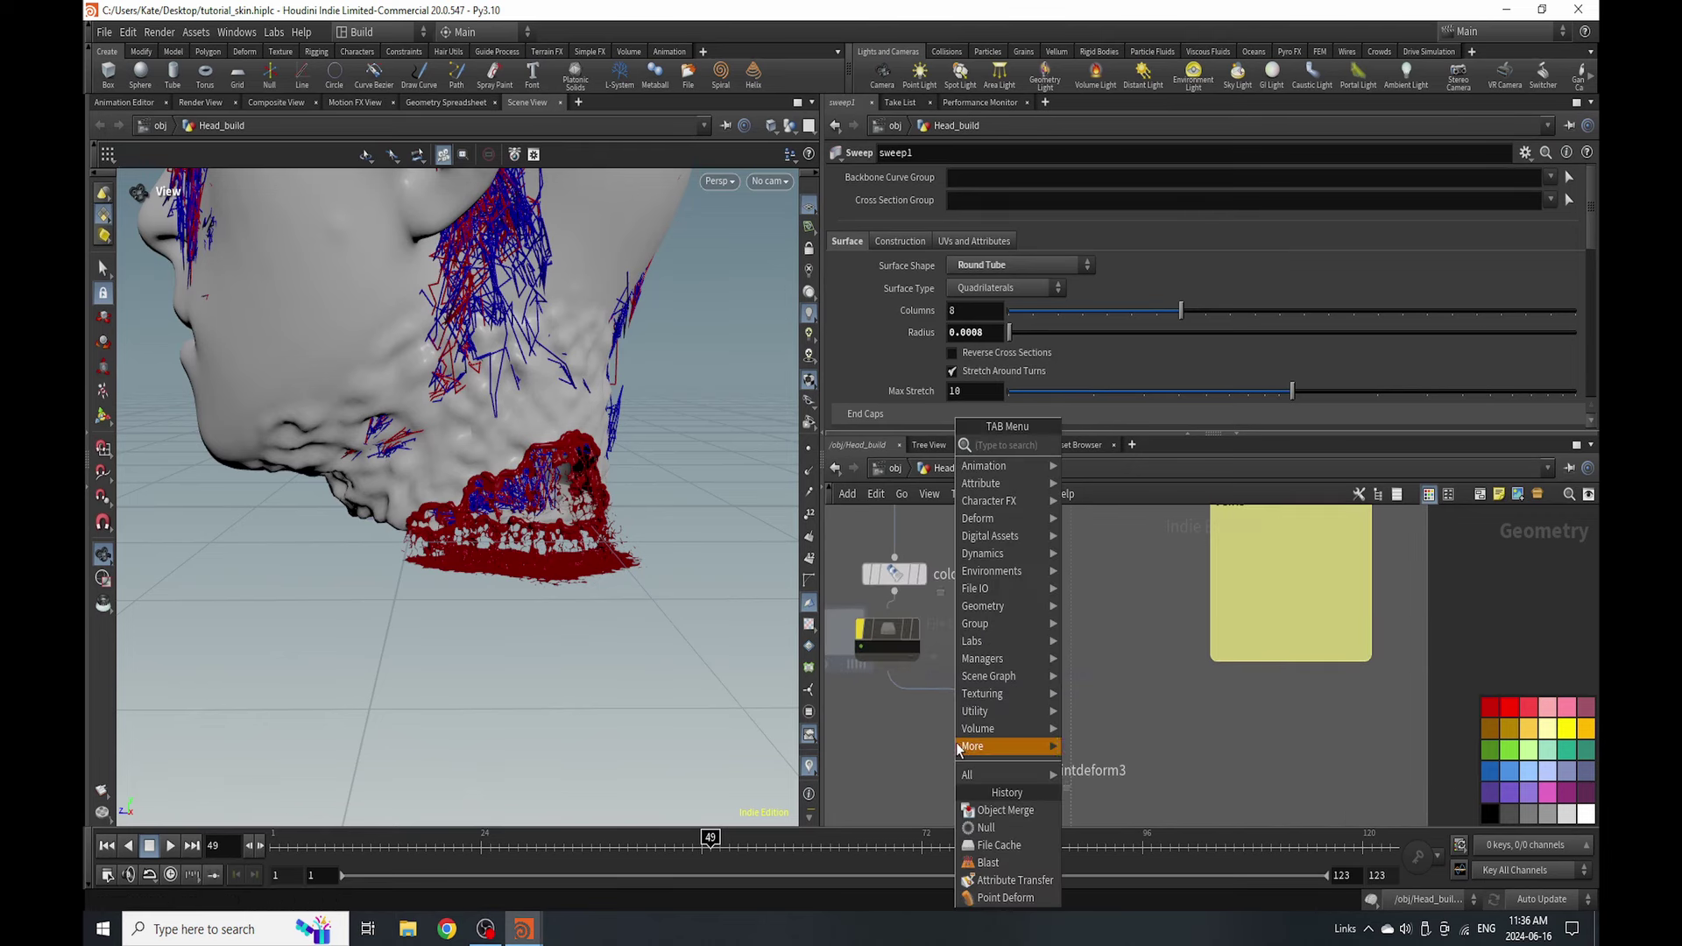
pyautogui.write('ray')
pyautogui.click(1087, 445)
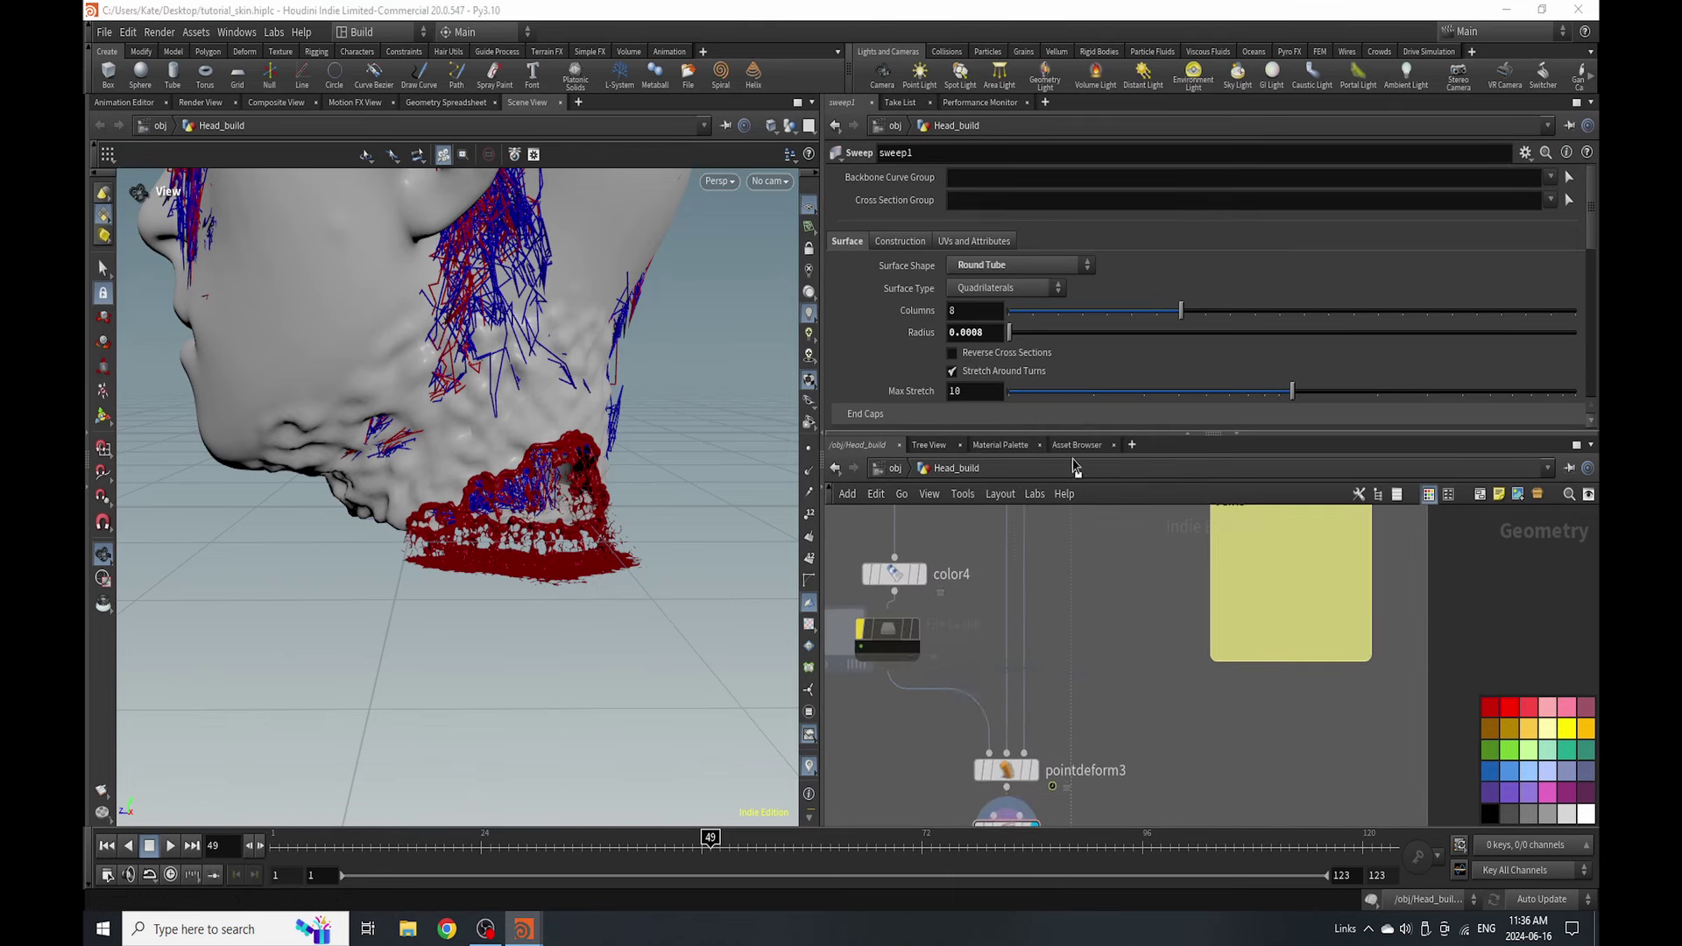
pyautogui.click(922, 769)
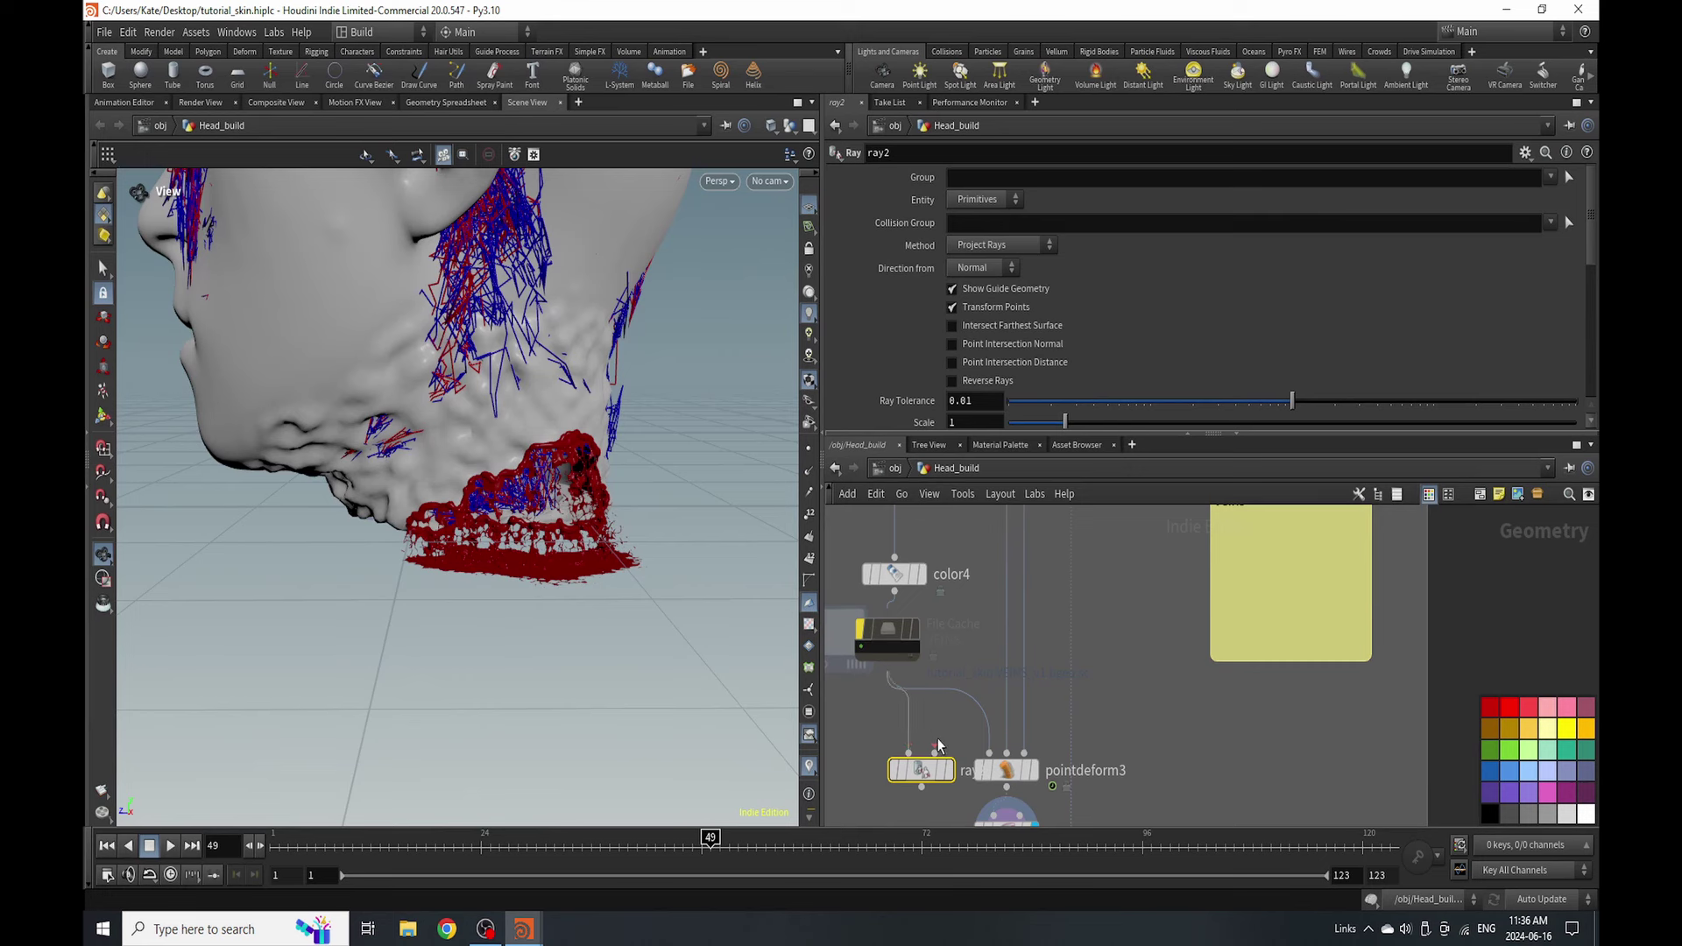
pyautogui.scroll(-3, 964, 771)
pyautogui.moveTo(1000, 766); pyautogui.dragTo(980, 691)
pyautogui.click(949, 775)
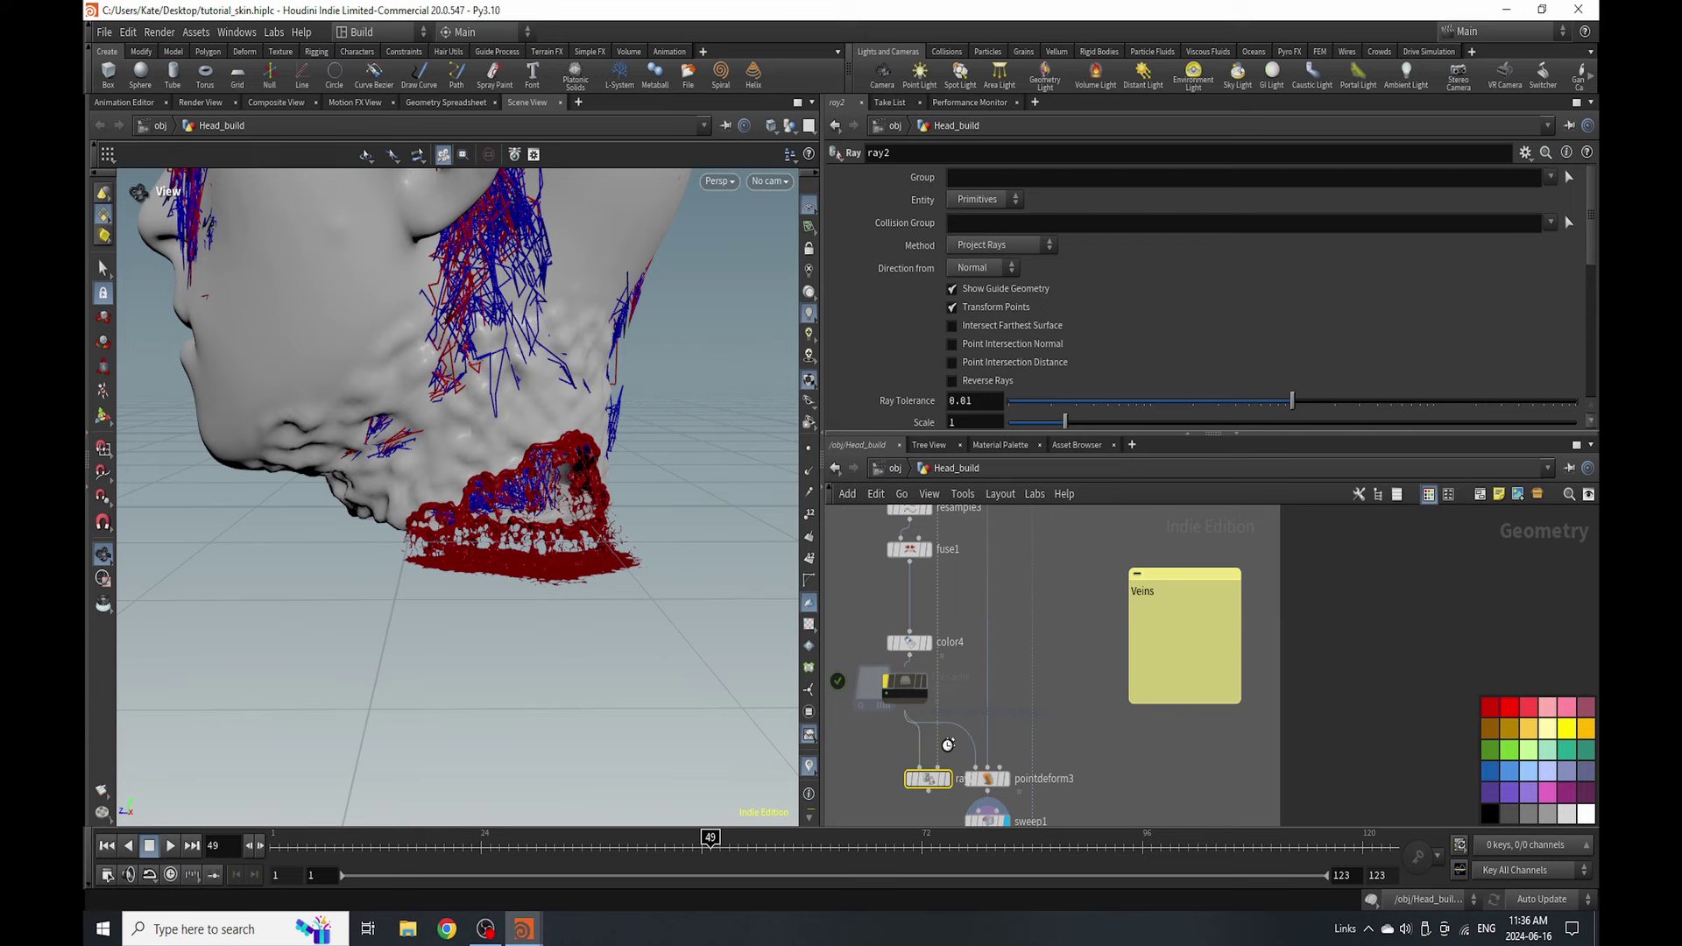
# - Set ray2's Method to Minimum Distance
pyautogui.moveTo(927, 778)
pyautogui.scroll(3, 927, 778)
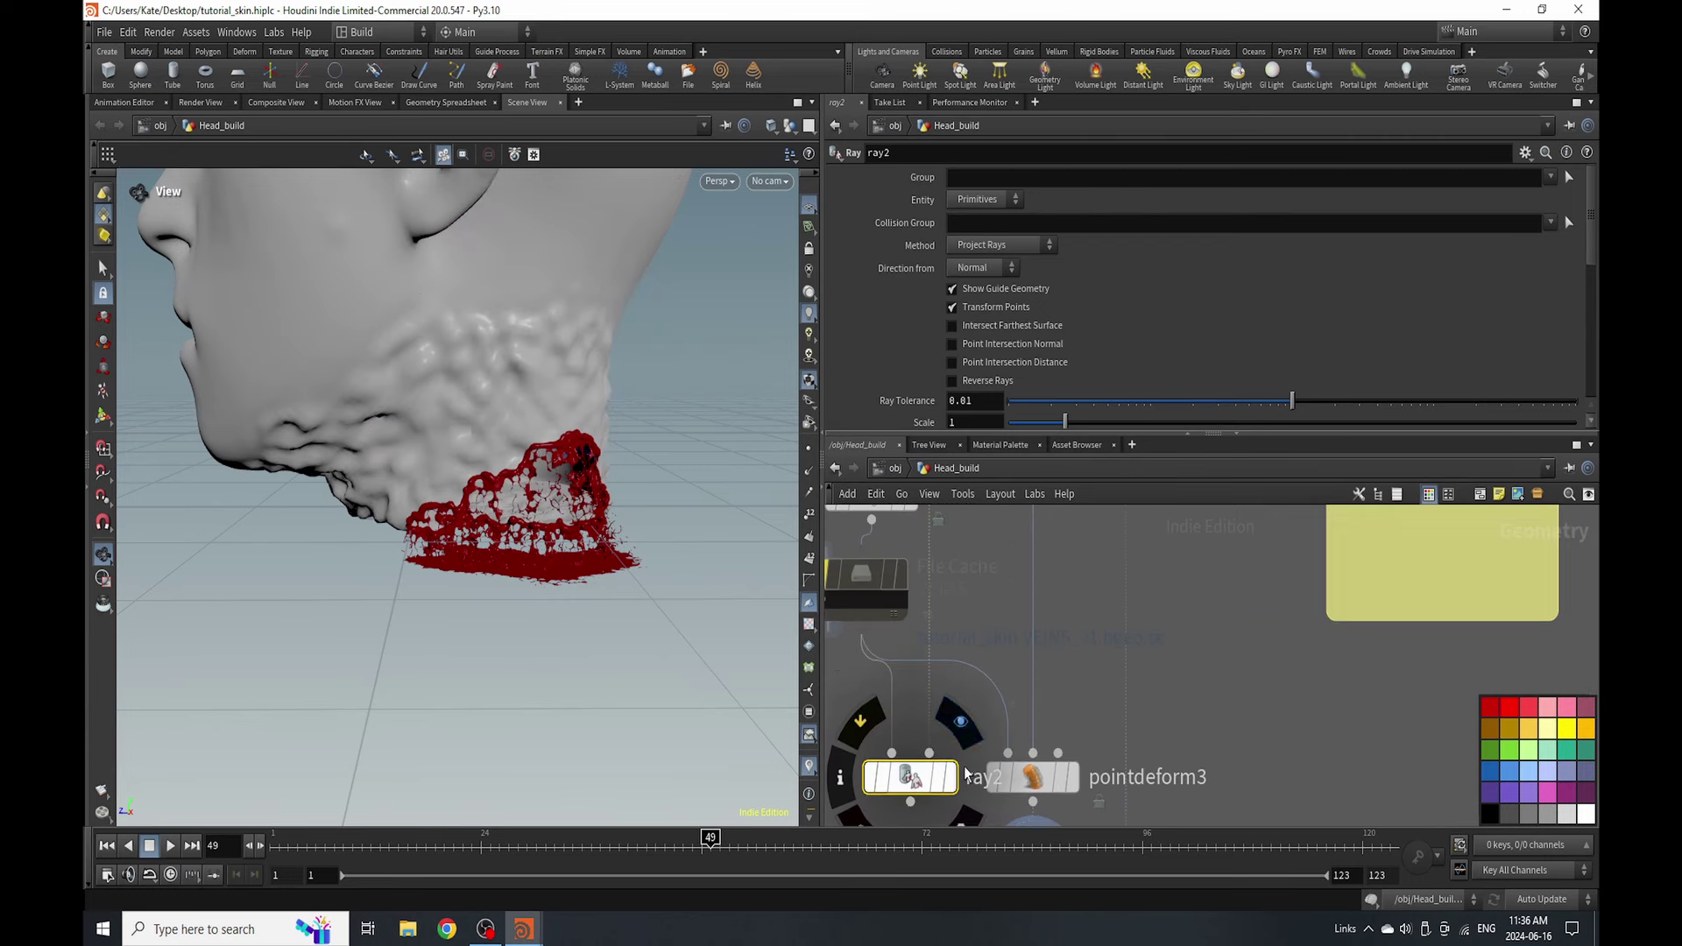
pyautogui.click(999, 244)
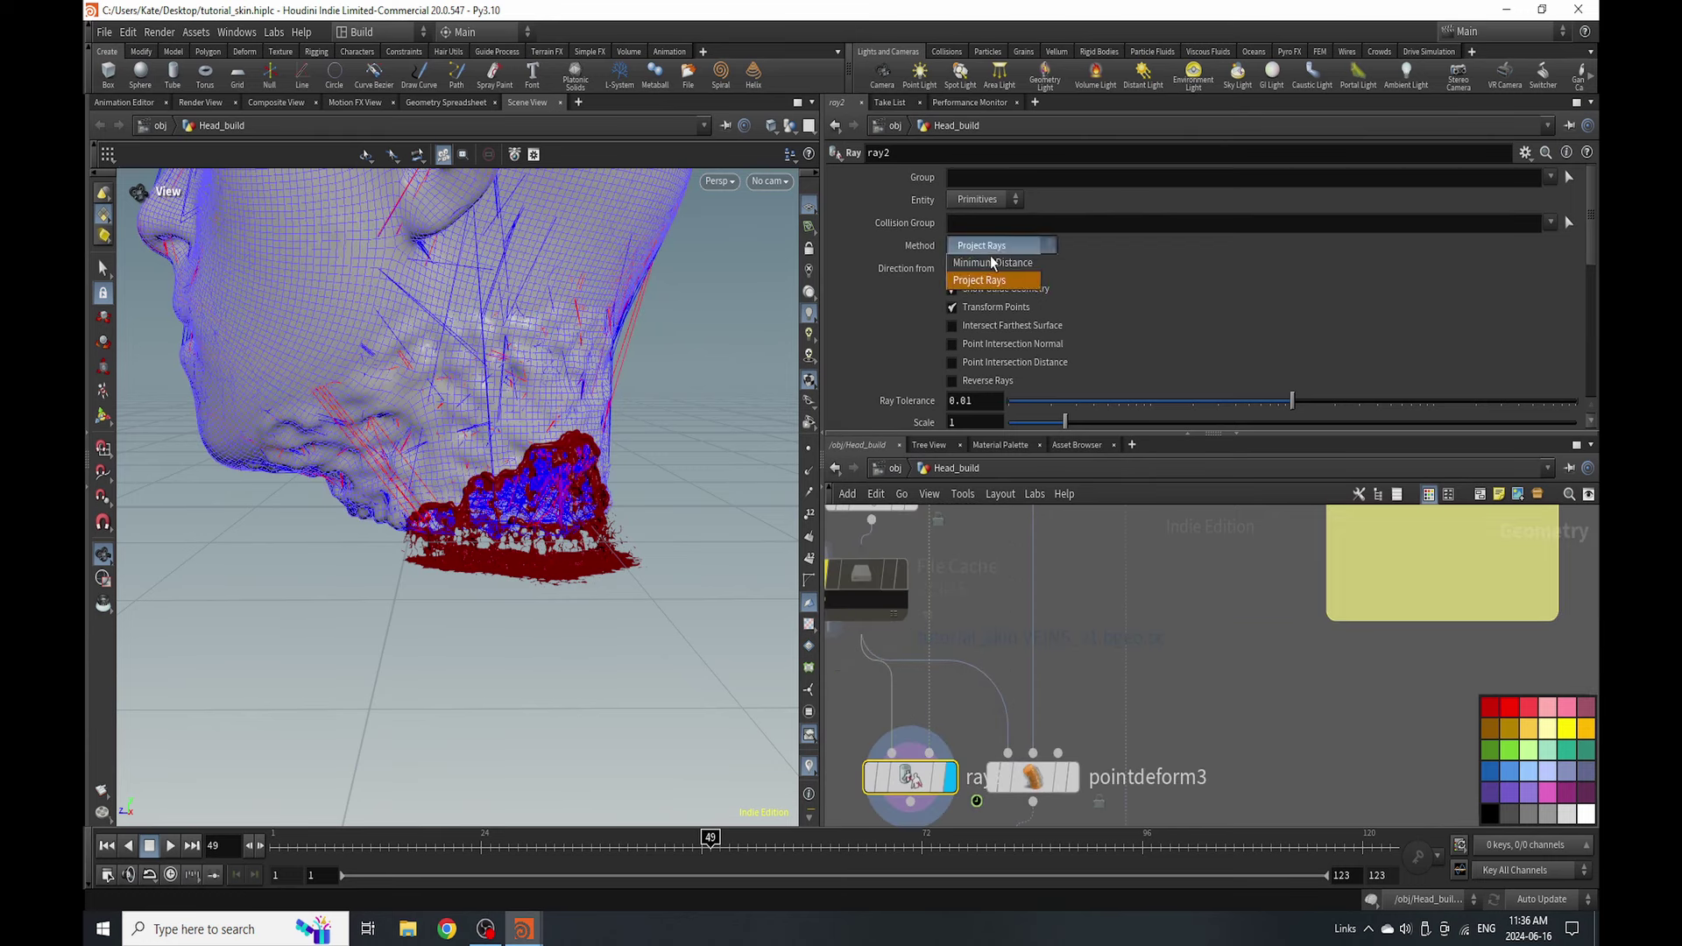
pyautogui.click(994, 263)
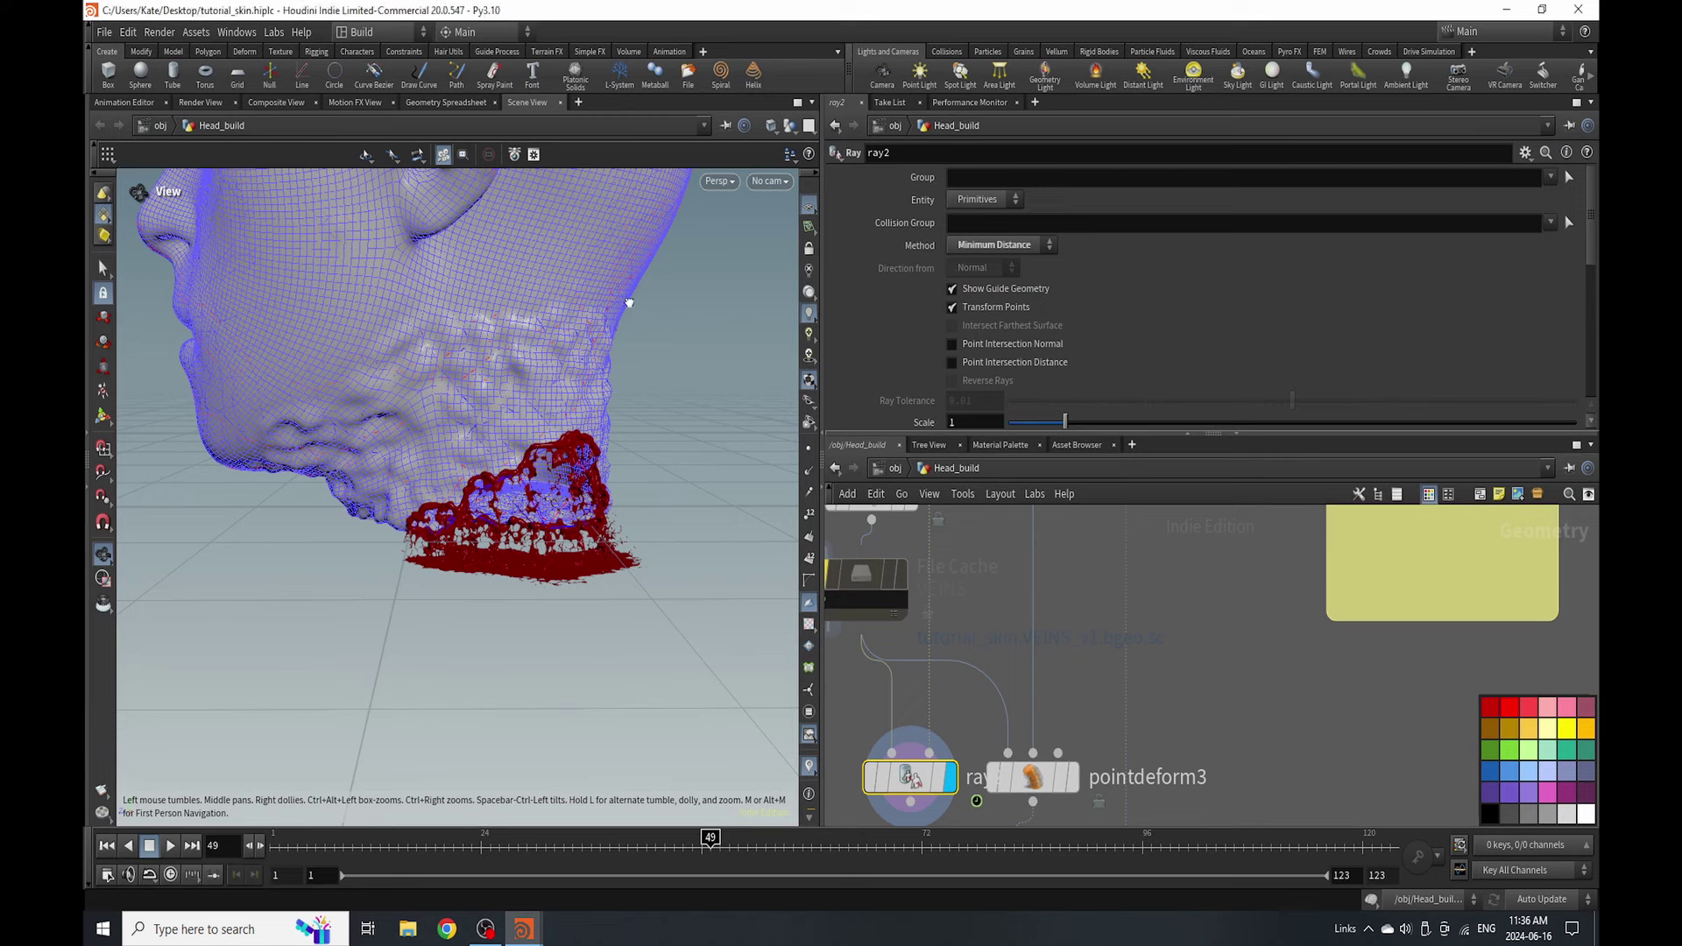
# - Hide other objects in the viewport and orbit around the densely veined head
pyautogui.moveTo(629, 302); pyautogui.dragTo(630, 307)
pyautogui.moveTo(520, 424); pyautogui.dragTo(555, 467)
pyautogui.scroll(5, 556, 467)
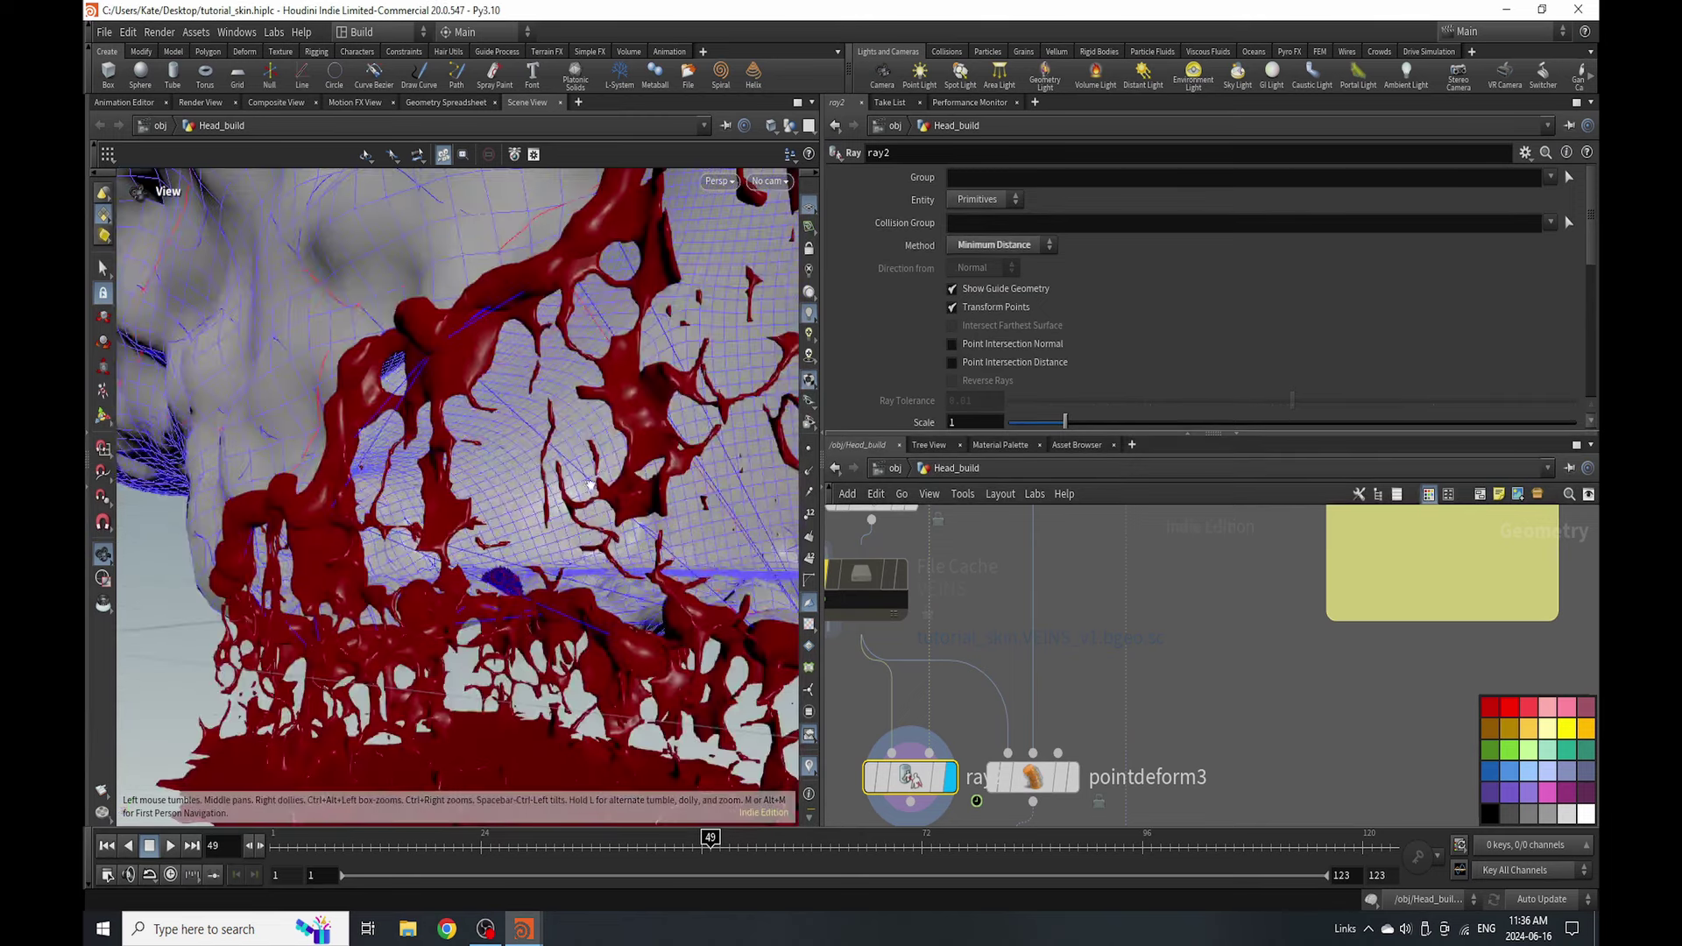
pyautogui.scroll(-5, 555, 467)
pyautogui.click(790, 125)
pyautogui.click(826, 182)
pyautogui.moveTo(537, 537); pyautogui.dragTo(613, 491)
pyautogui.scroll(-3, 900, 769)
pyautogui.scroll(3, 1025, 605)
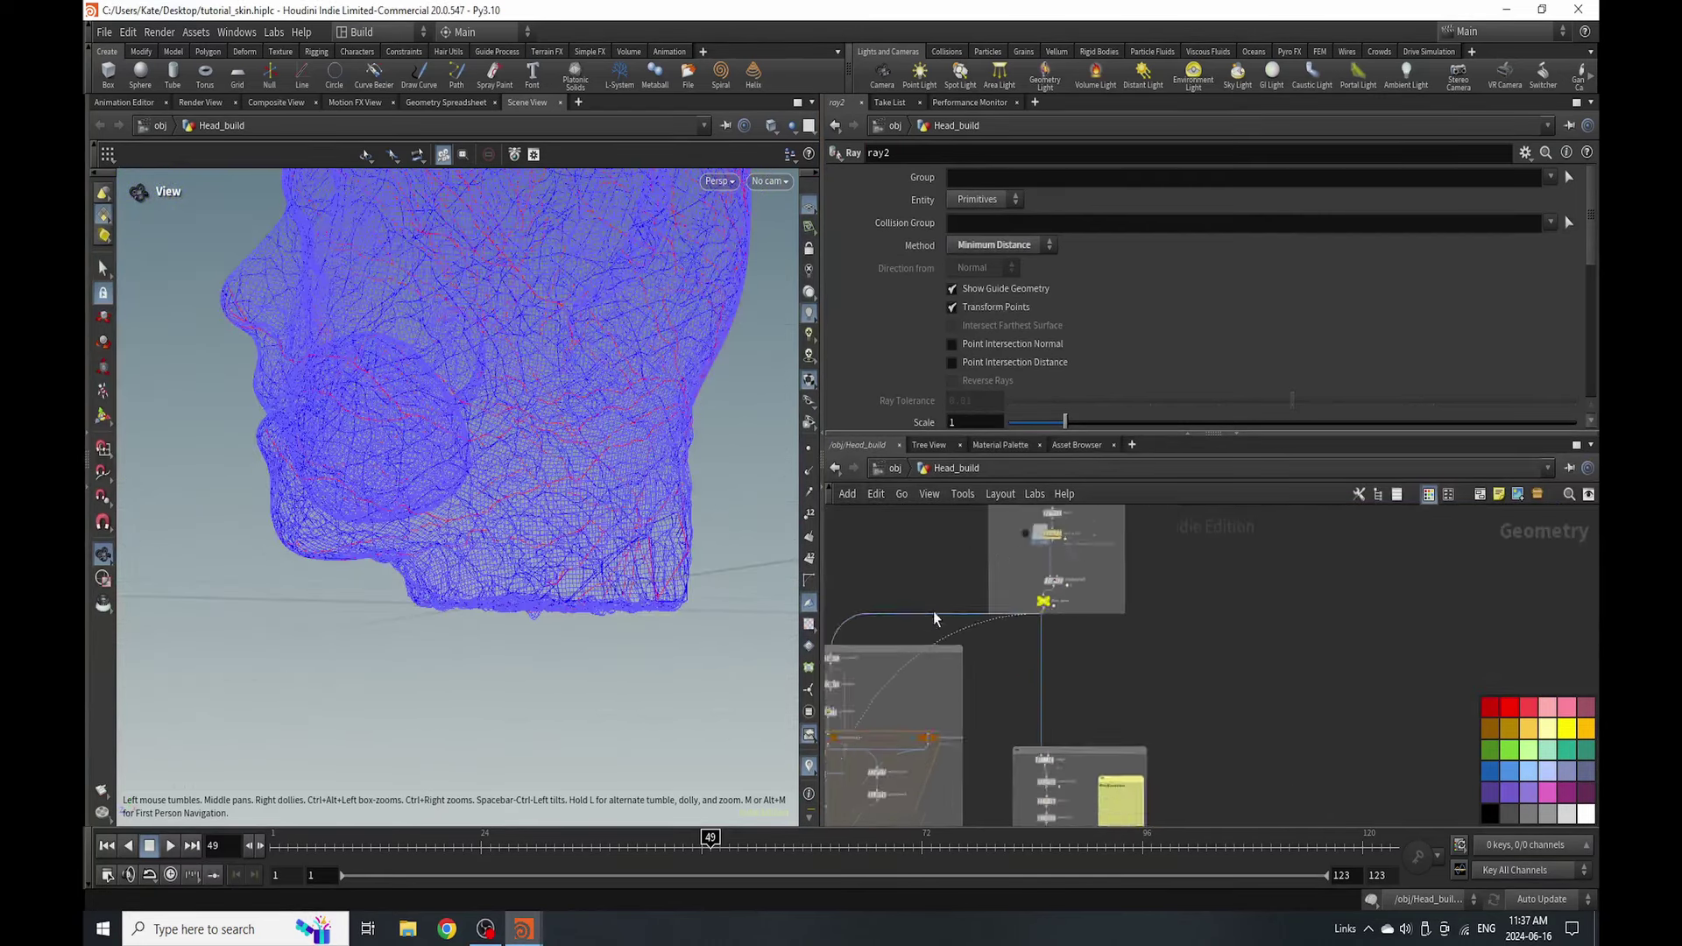
# - Start a wire from the lower-left node and resave tutorial_skin.hiplc
pyautogui.scroll(-3, 1025, 611)
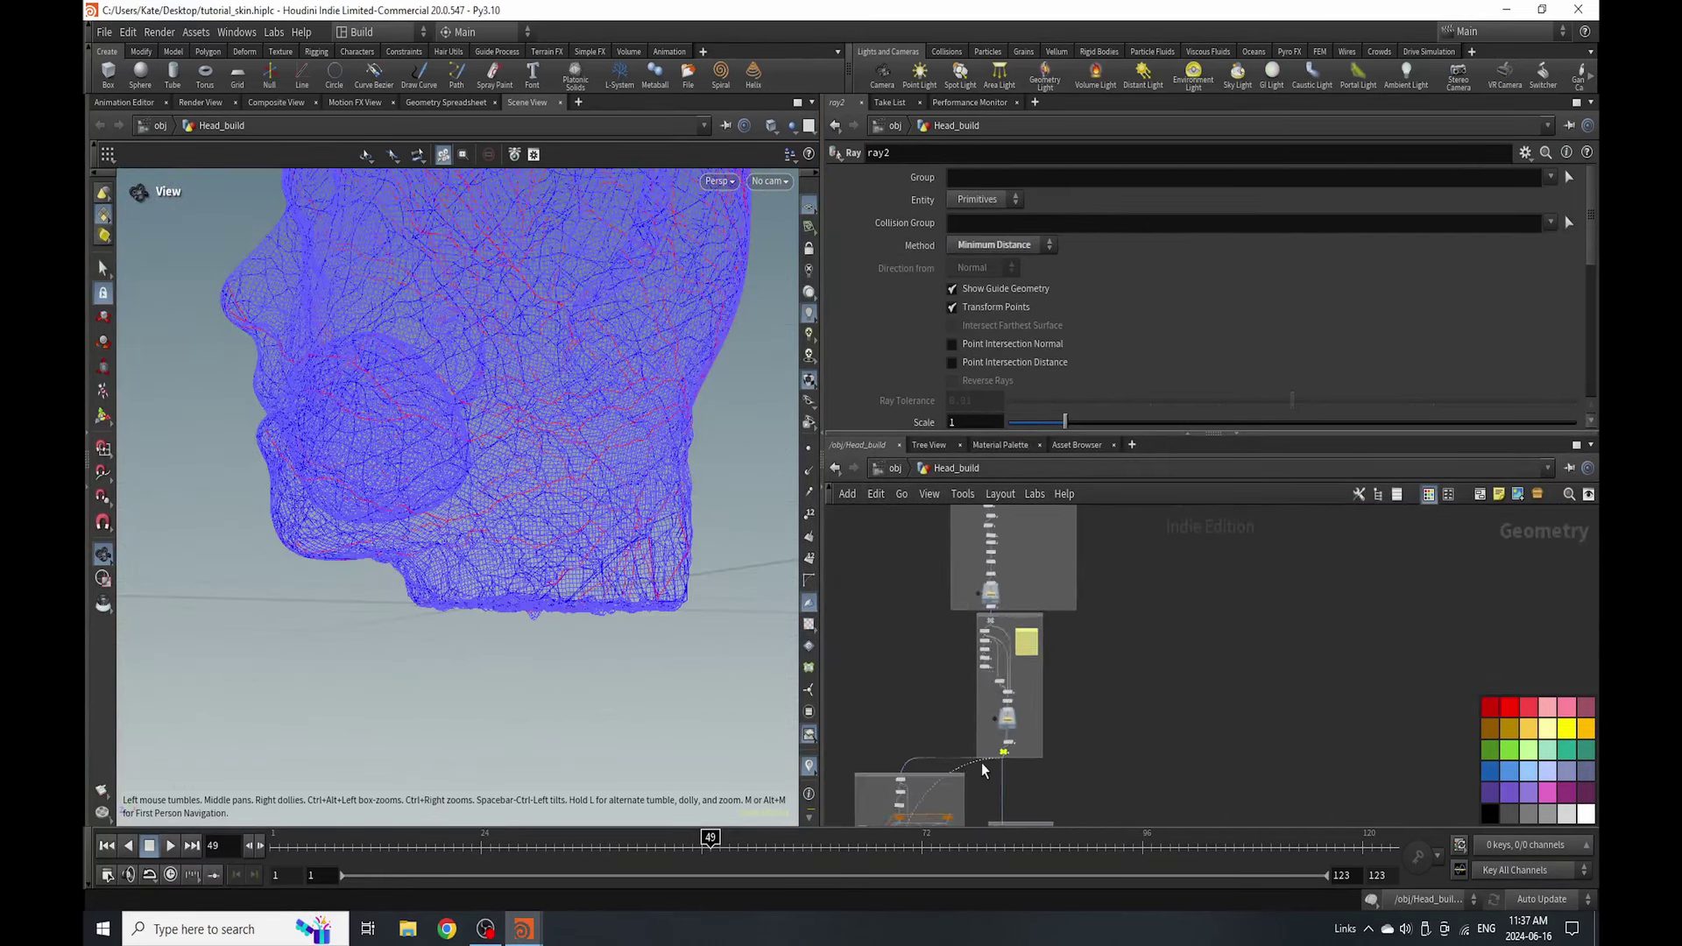
pyautogui.scroll(4, 1016, 753)
pyautogui.scroll(-1, 1012, 772)
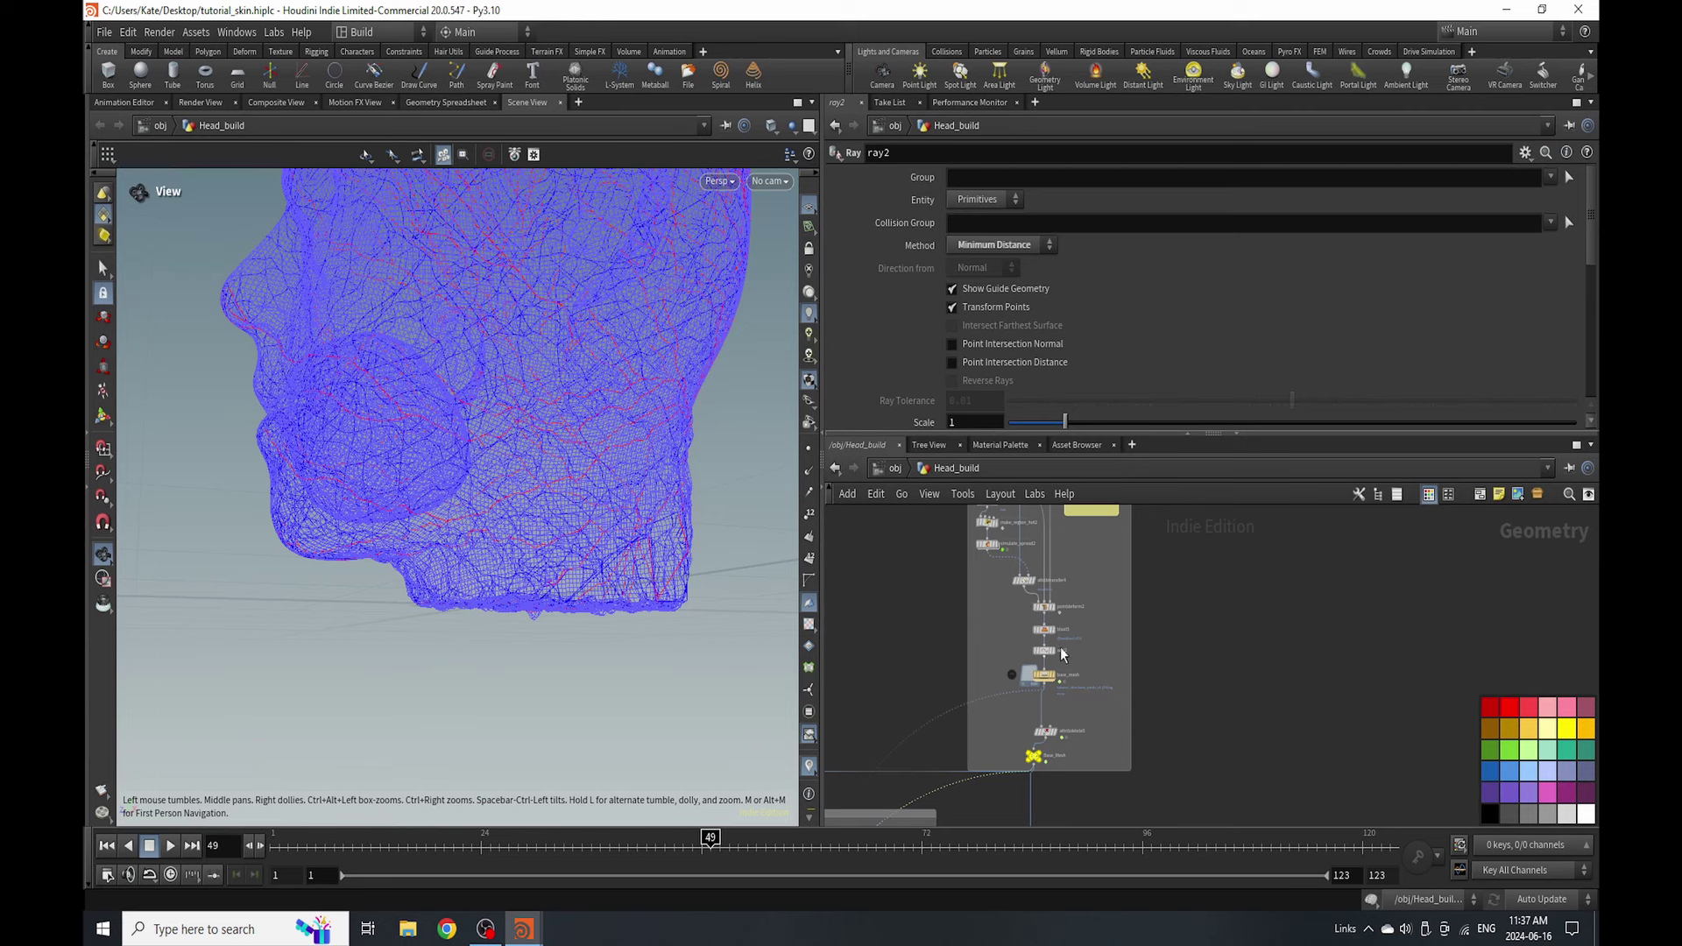
pyautogui.scroll(-2, 1008, 745)
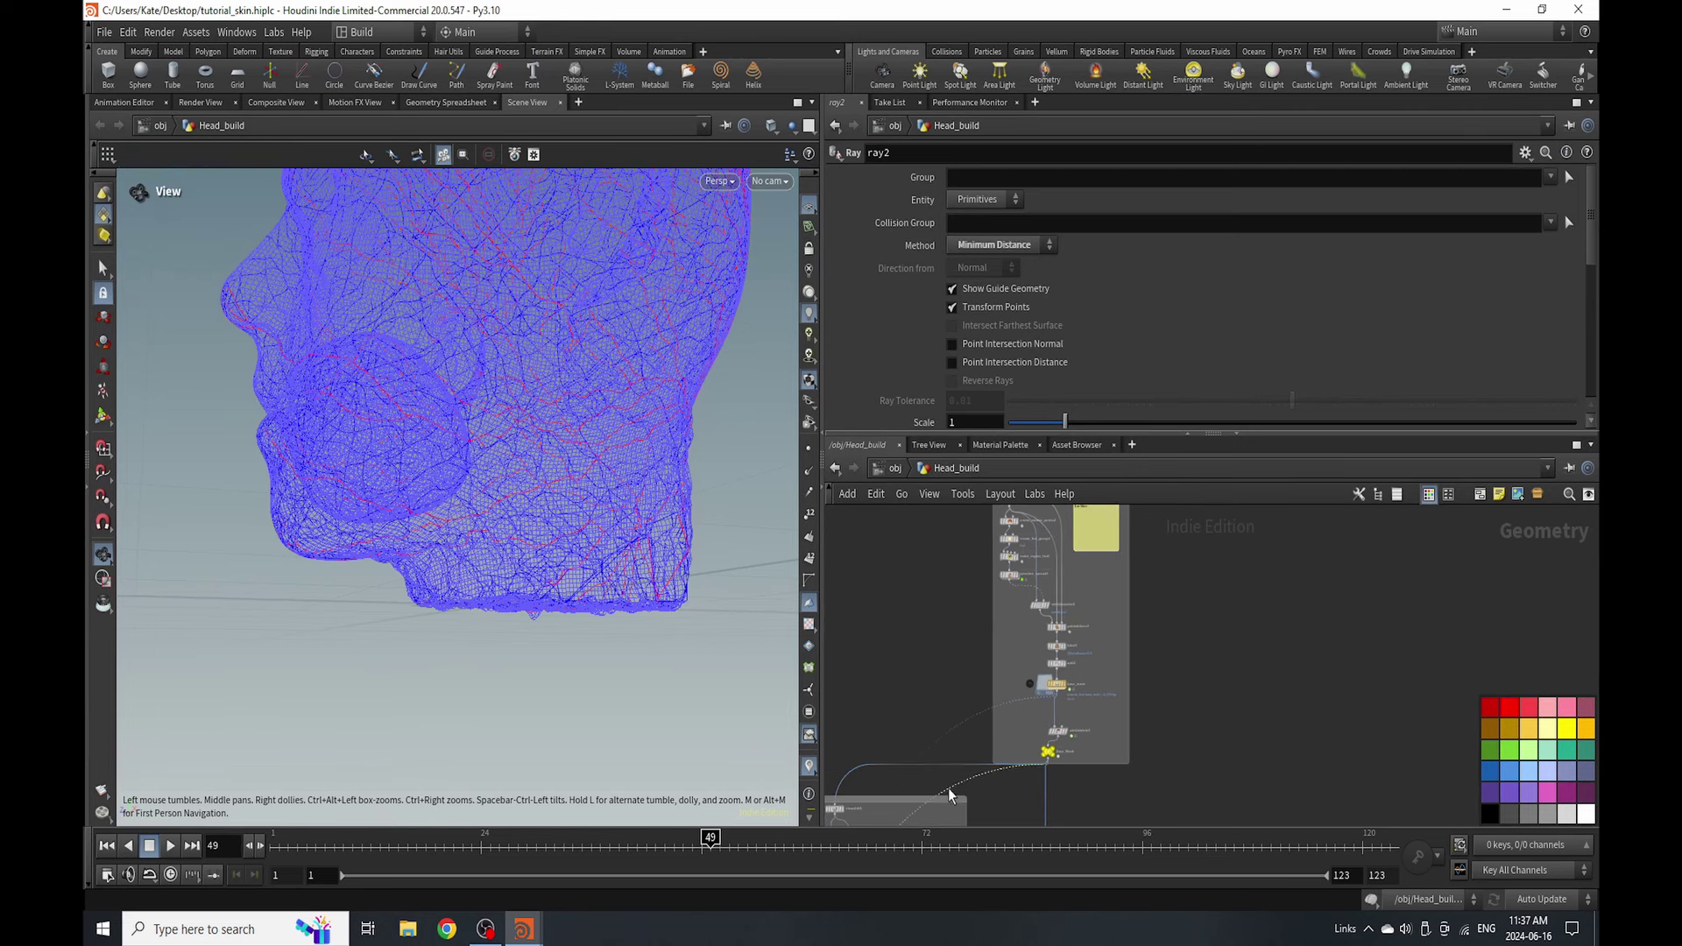
pyautogui.moveTo(835, 816); pyautogui.dragTo(1058, 642)
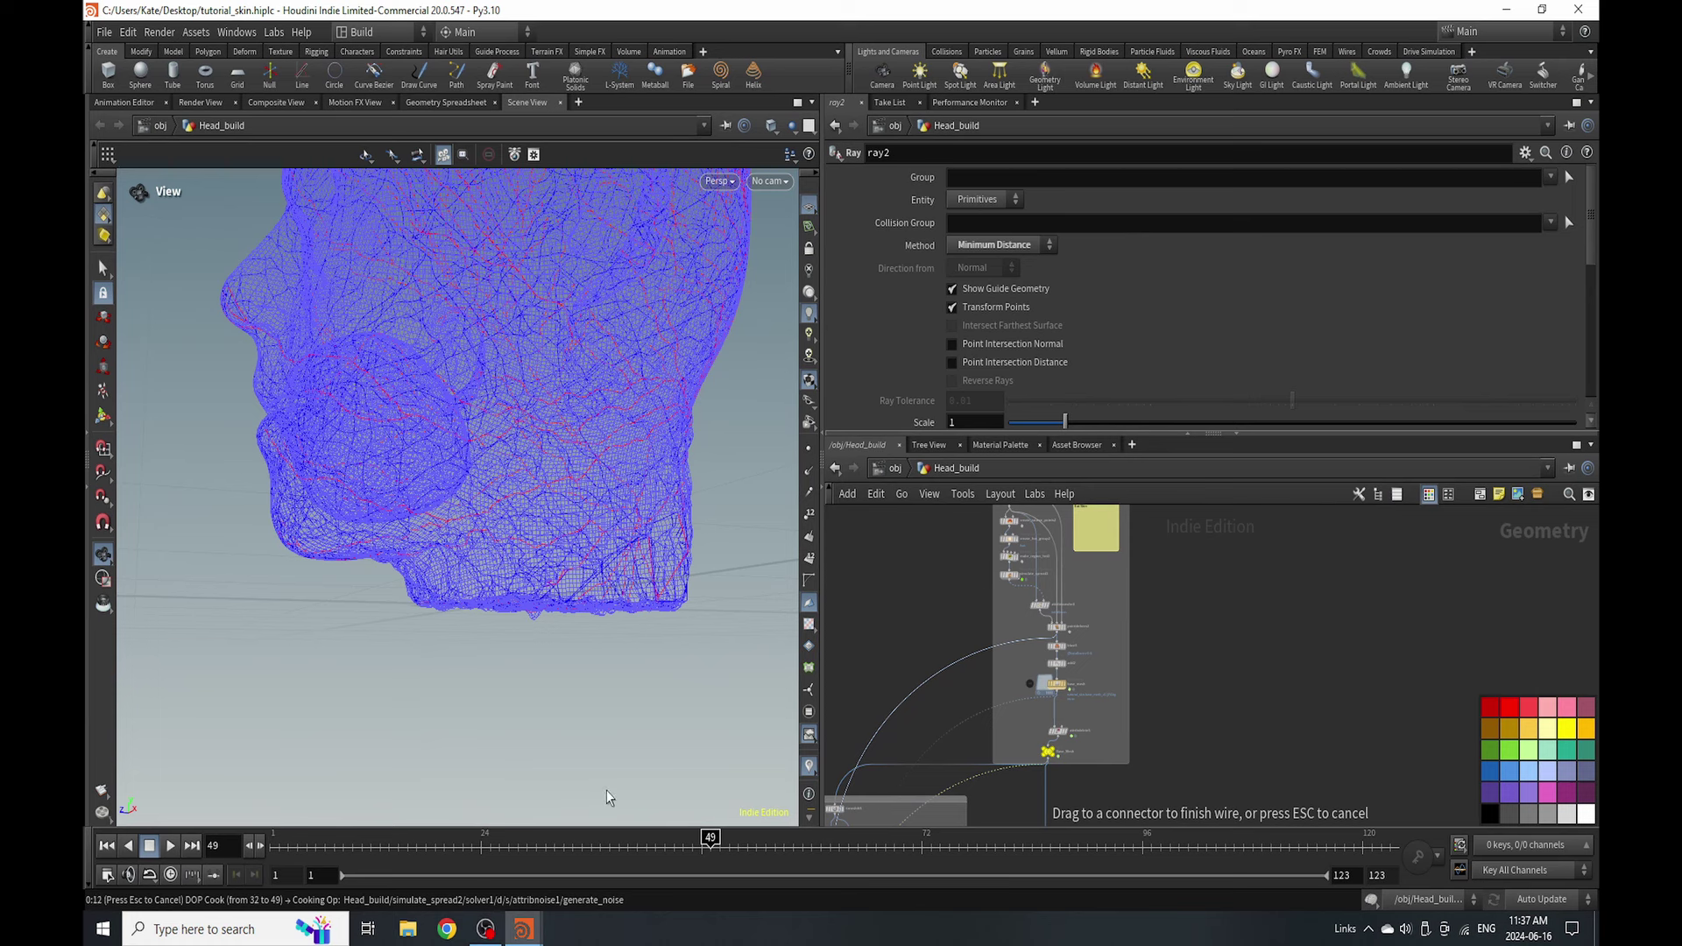
pyautogui.hotkey('ctrl', 's')
pyautogui.scroll(10, 607, 790)
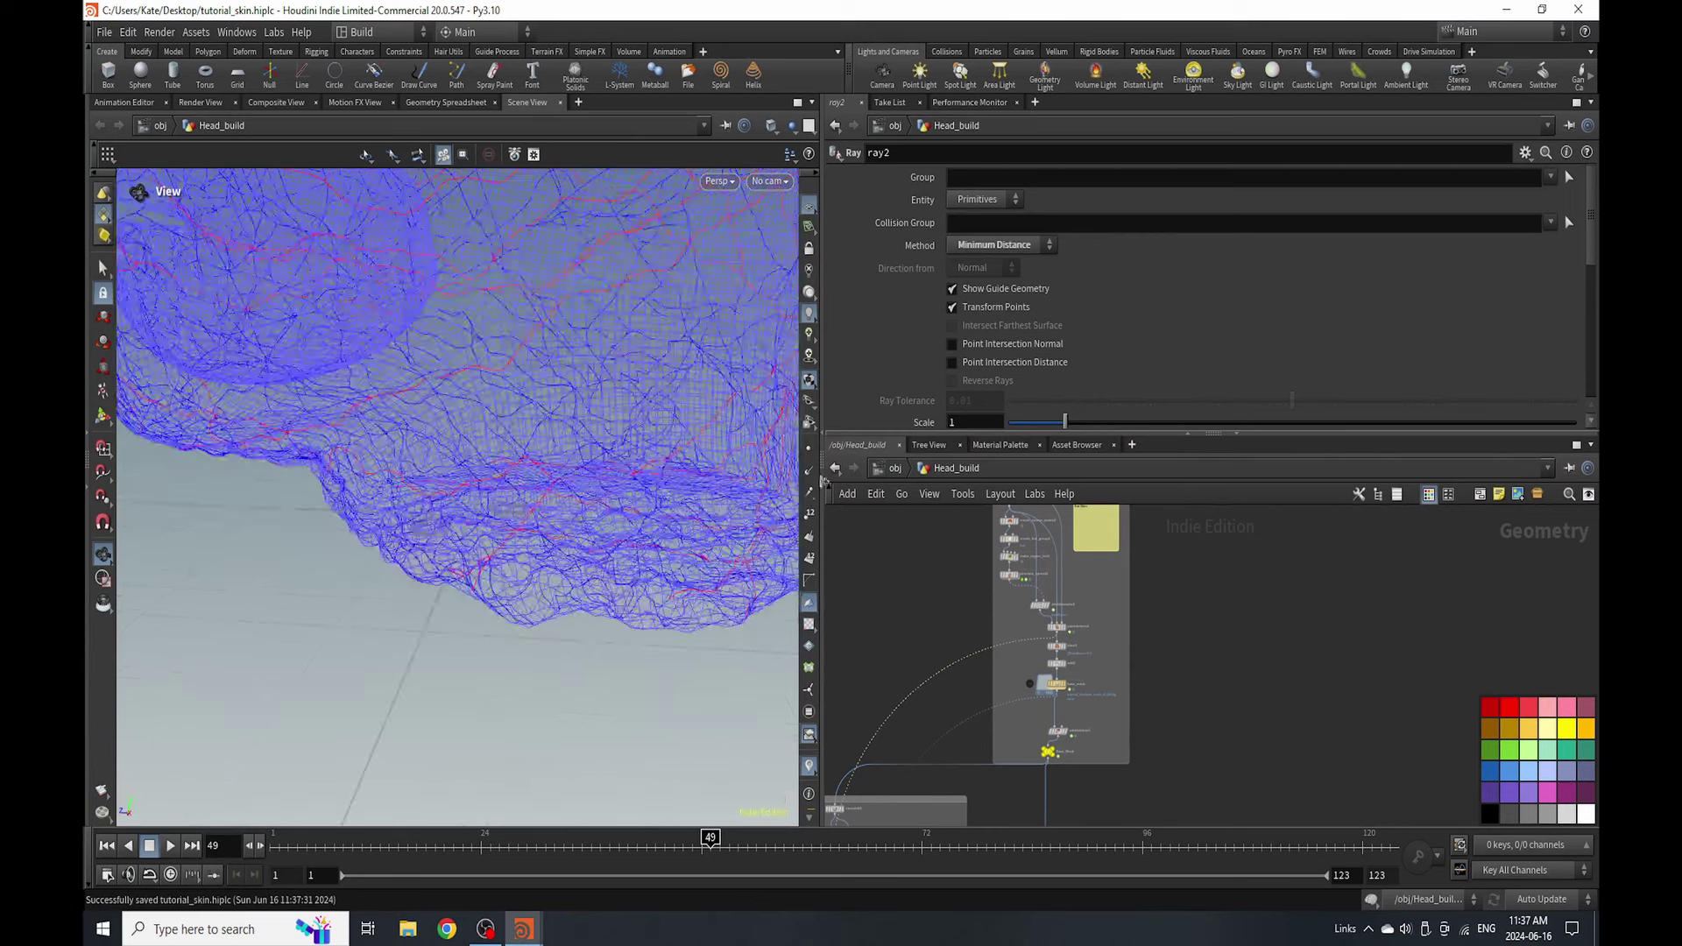
pyautogui.scroll(6, 731, 411)
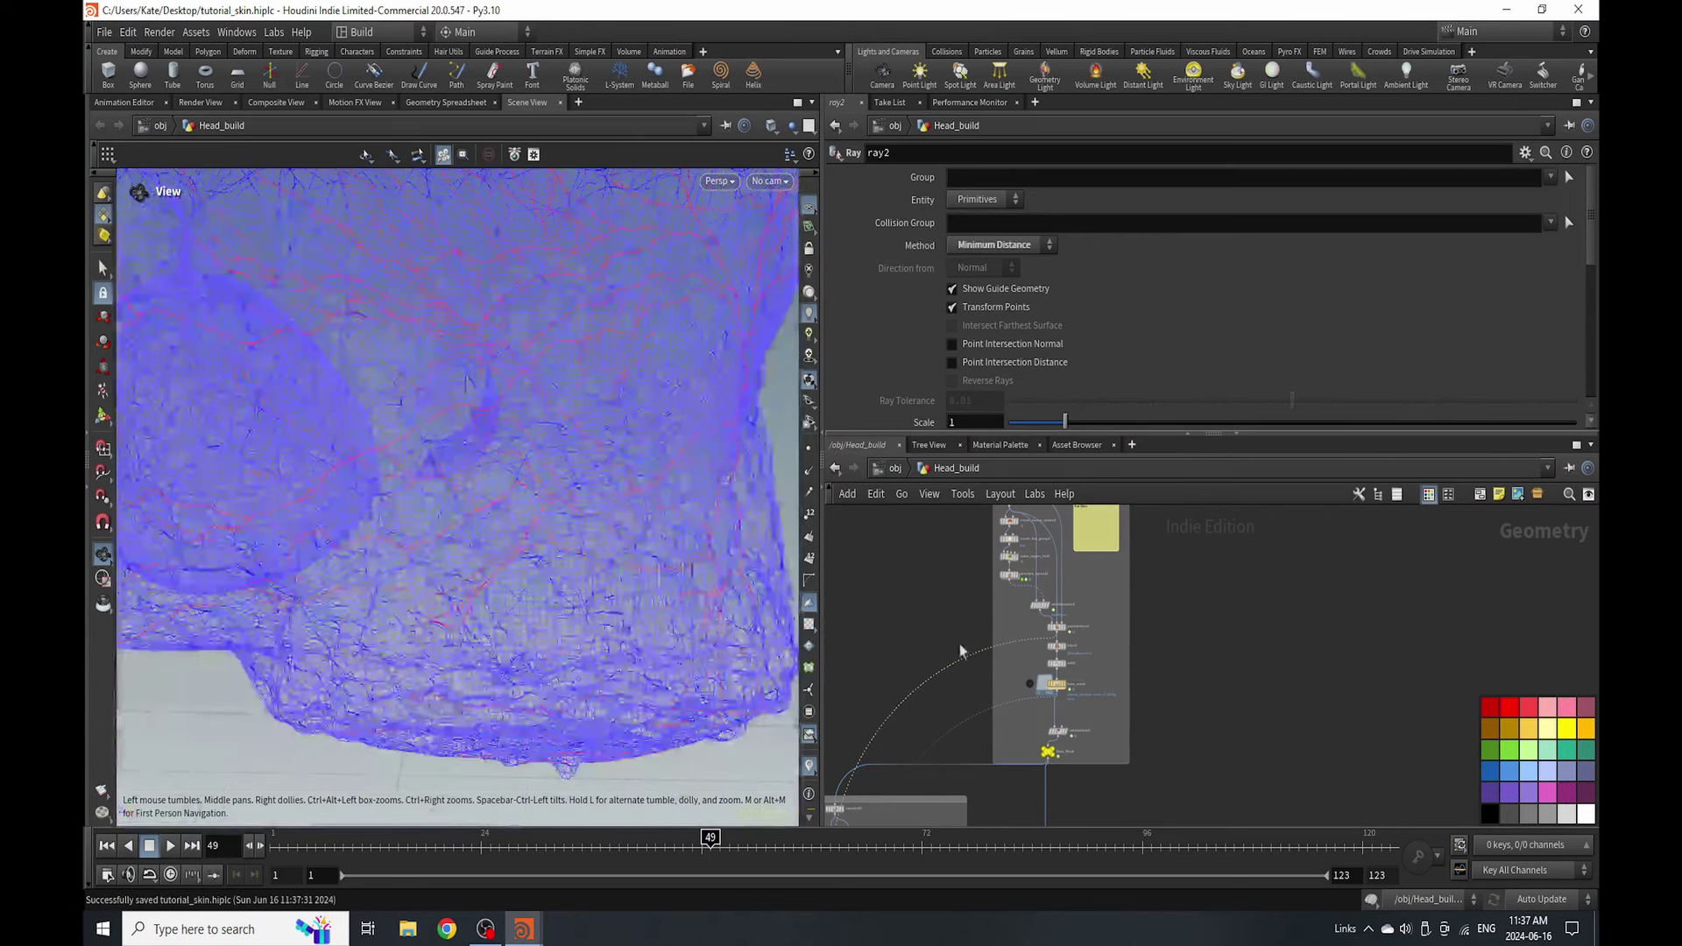
pyautogui.scroll(-4, 971, 652)
pyautogui.scroll(6, 973, 658)
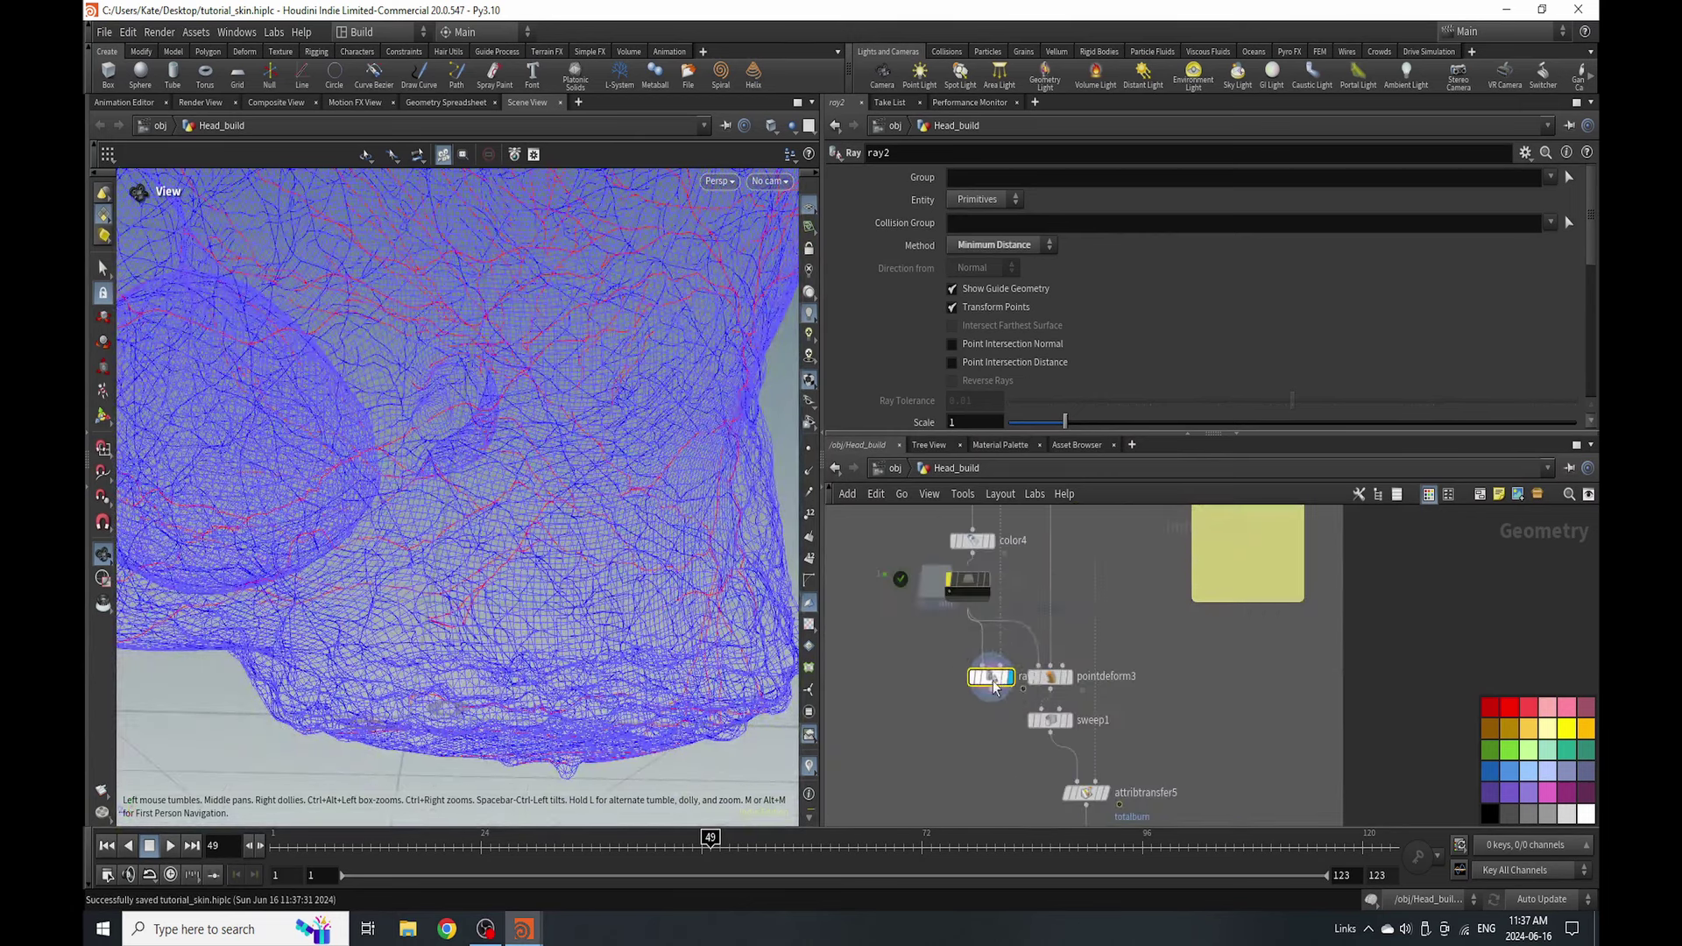
# - Delete pointdeform3 and connect sweep1 directly below ray2
pyautogui.moveTo(1045, 723); pyautogui.dragTo(964, 745)
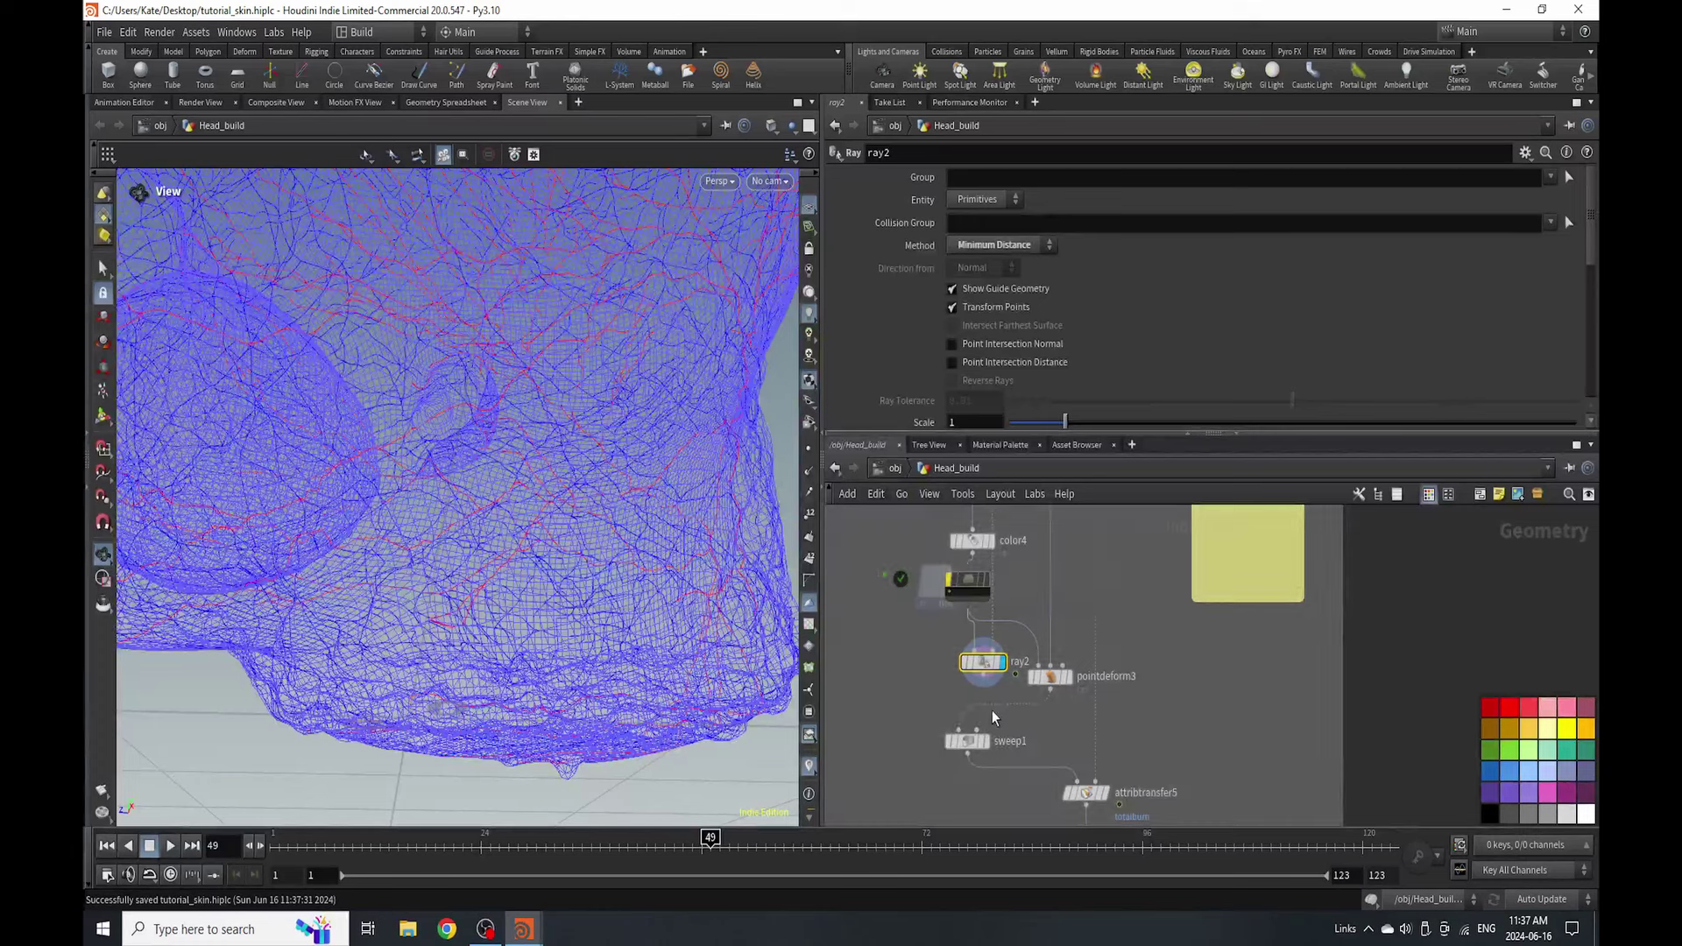
pyautogui.click(1049, 677)
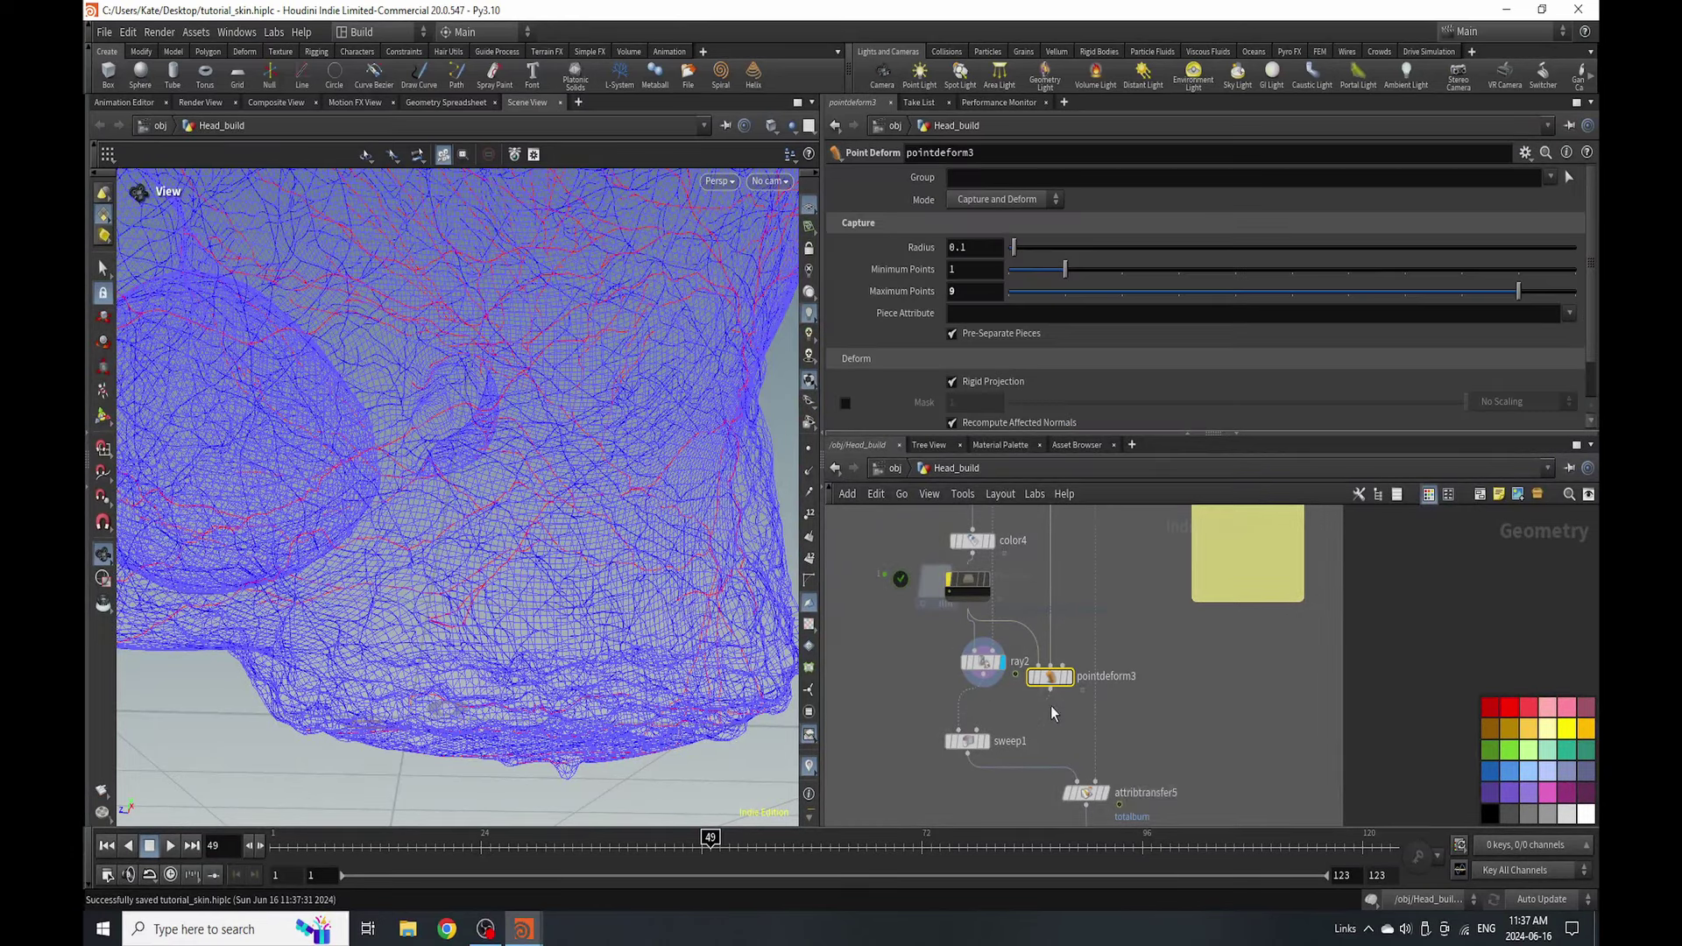
pyautogui.press('Delete')
pyautogui.moveTo(968, 743); pyautogui.dragTo(995, 722)
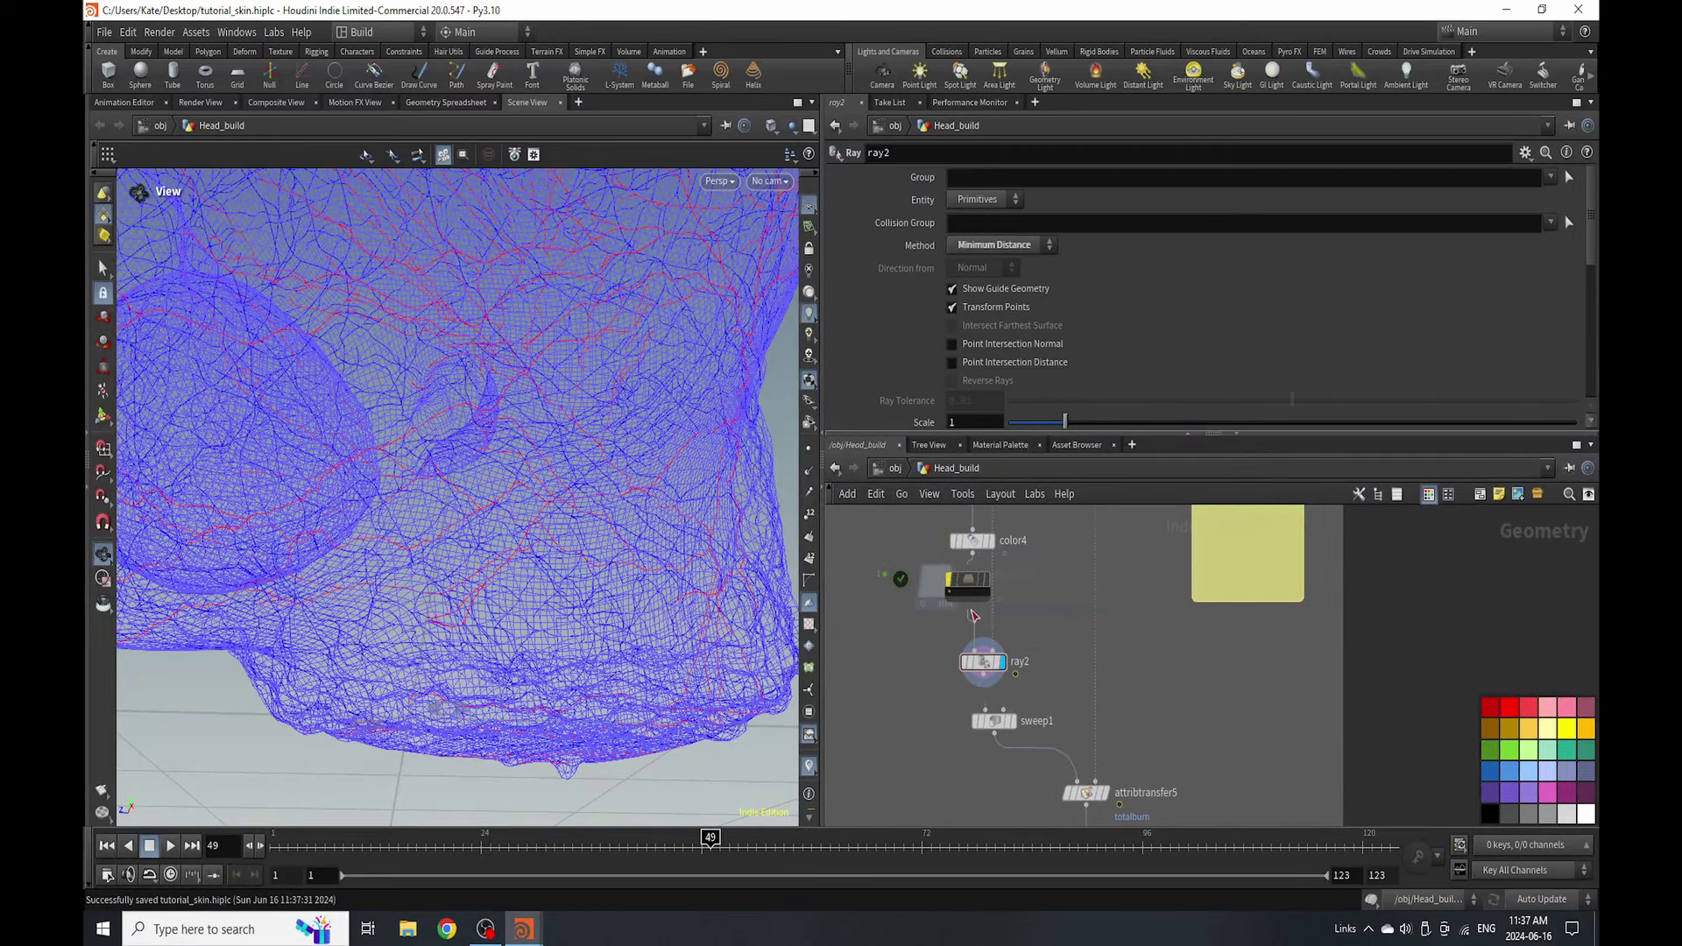
# - Write the VEINS File Cache to disk and inspect the swept vein net around the head
pyautogui.moveTo(955, 585)
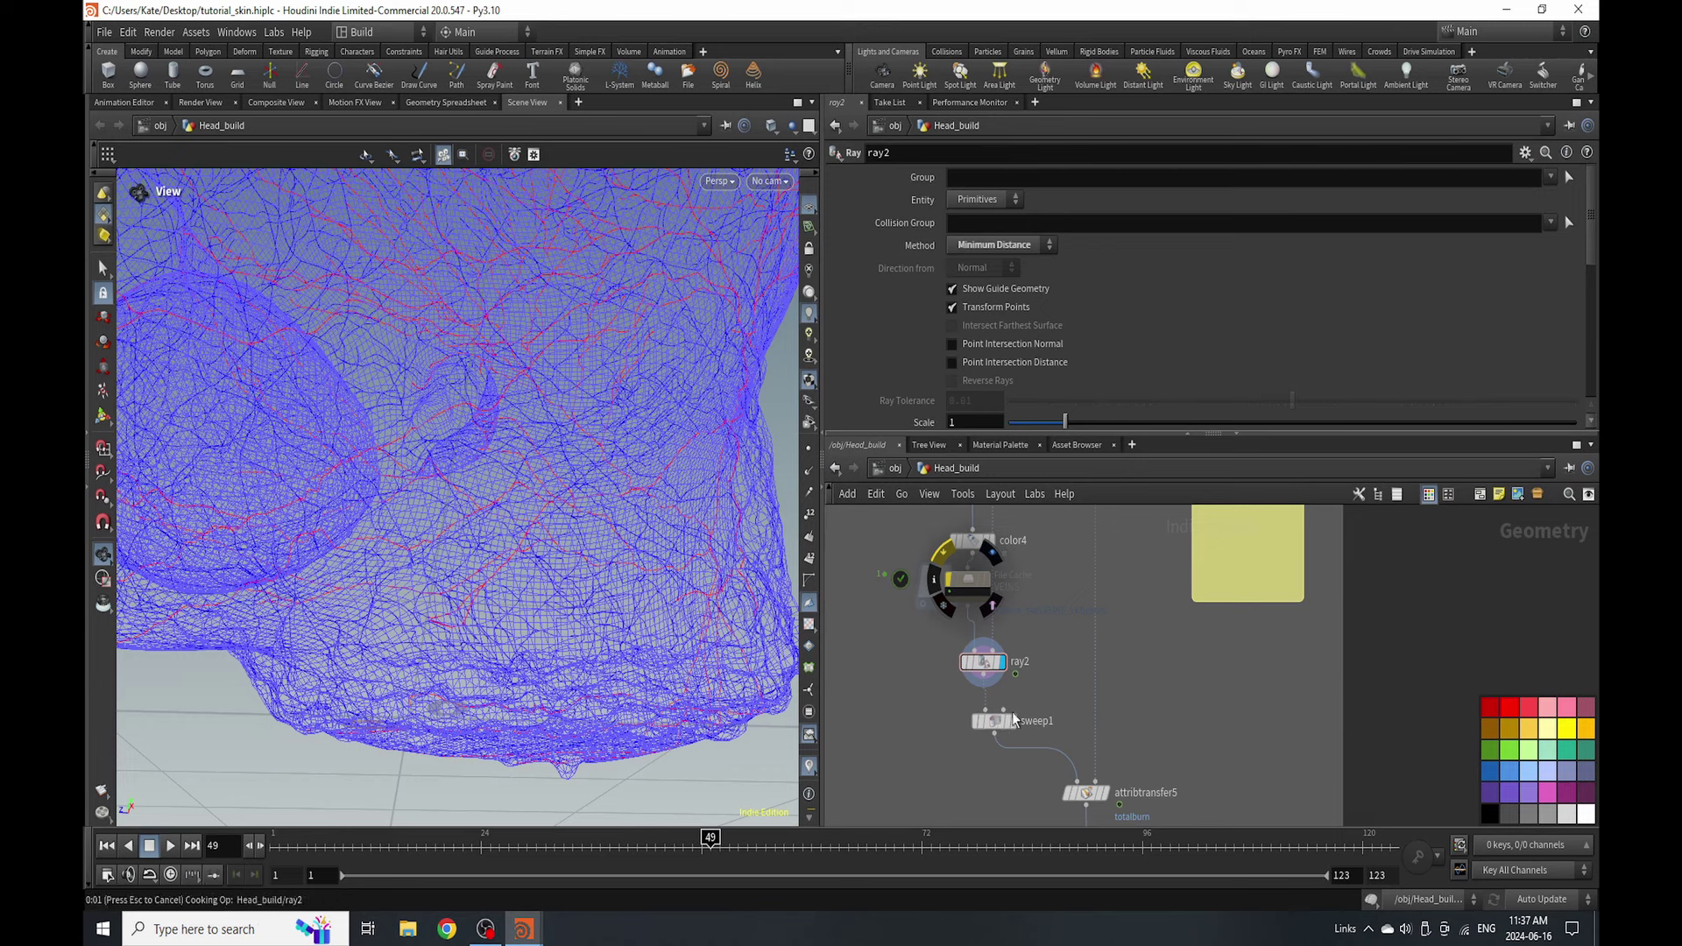
pyautogui.click(988, 601)
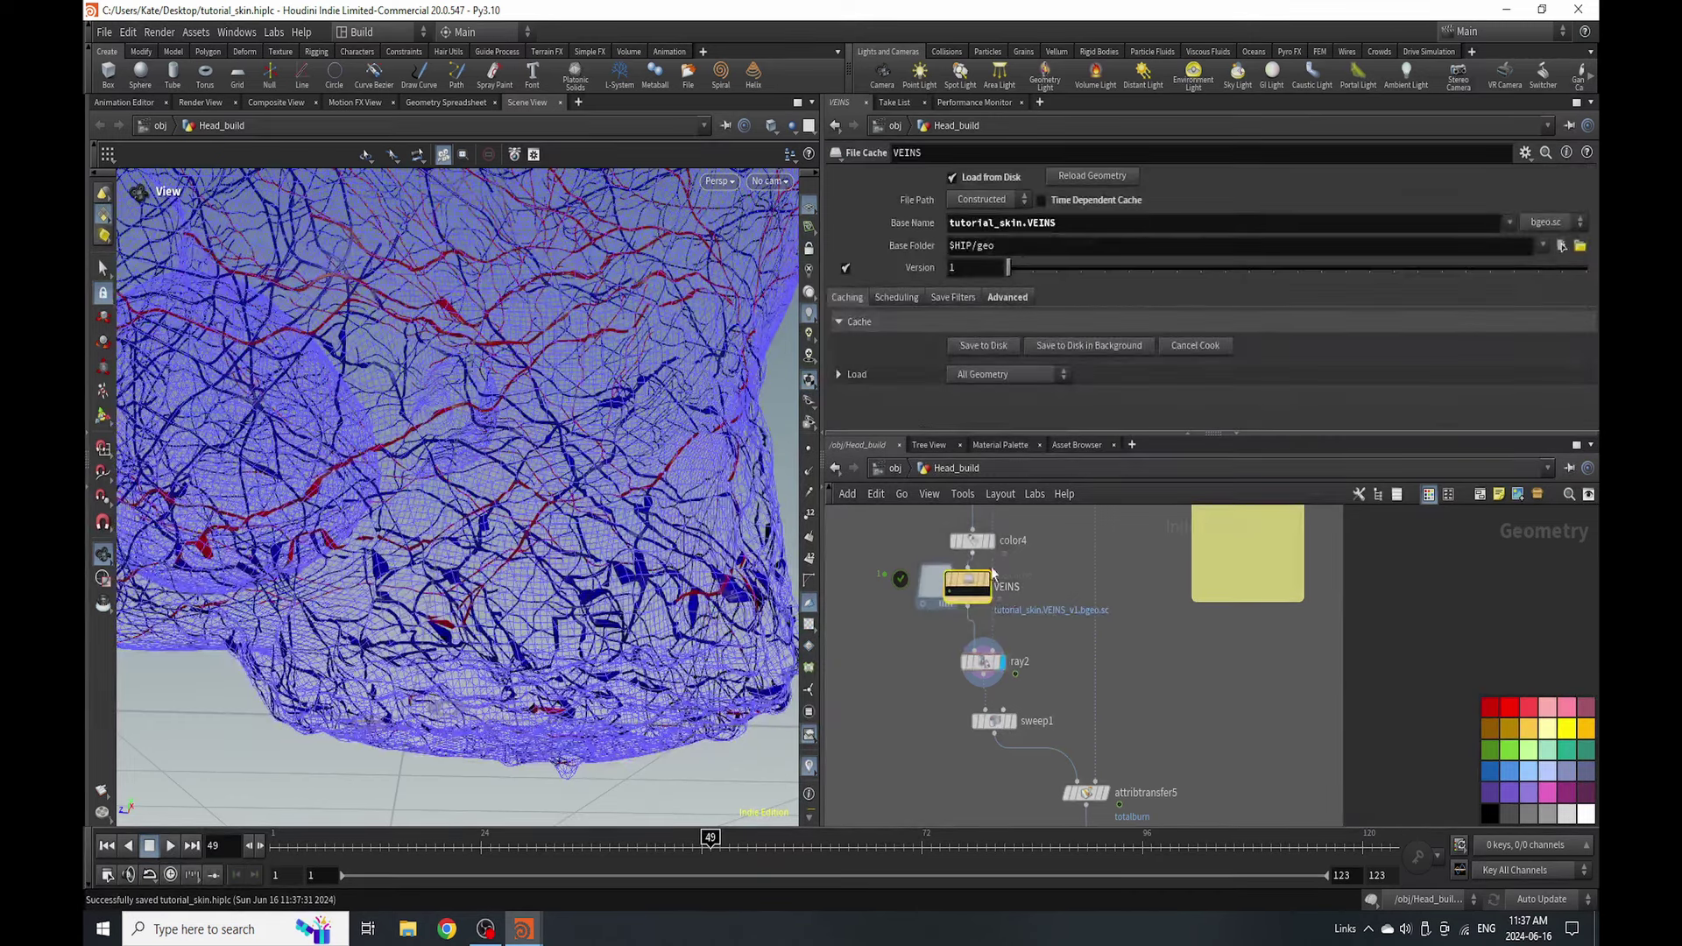
pyautogui.click(1007, 345)
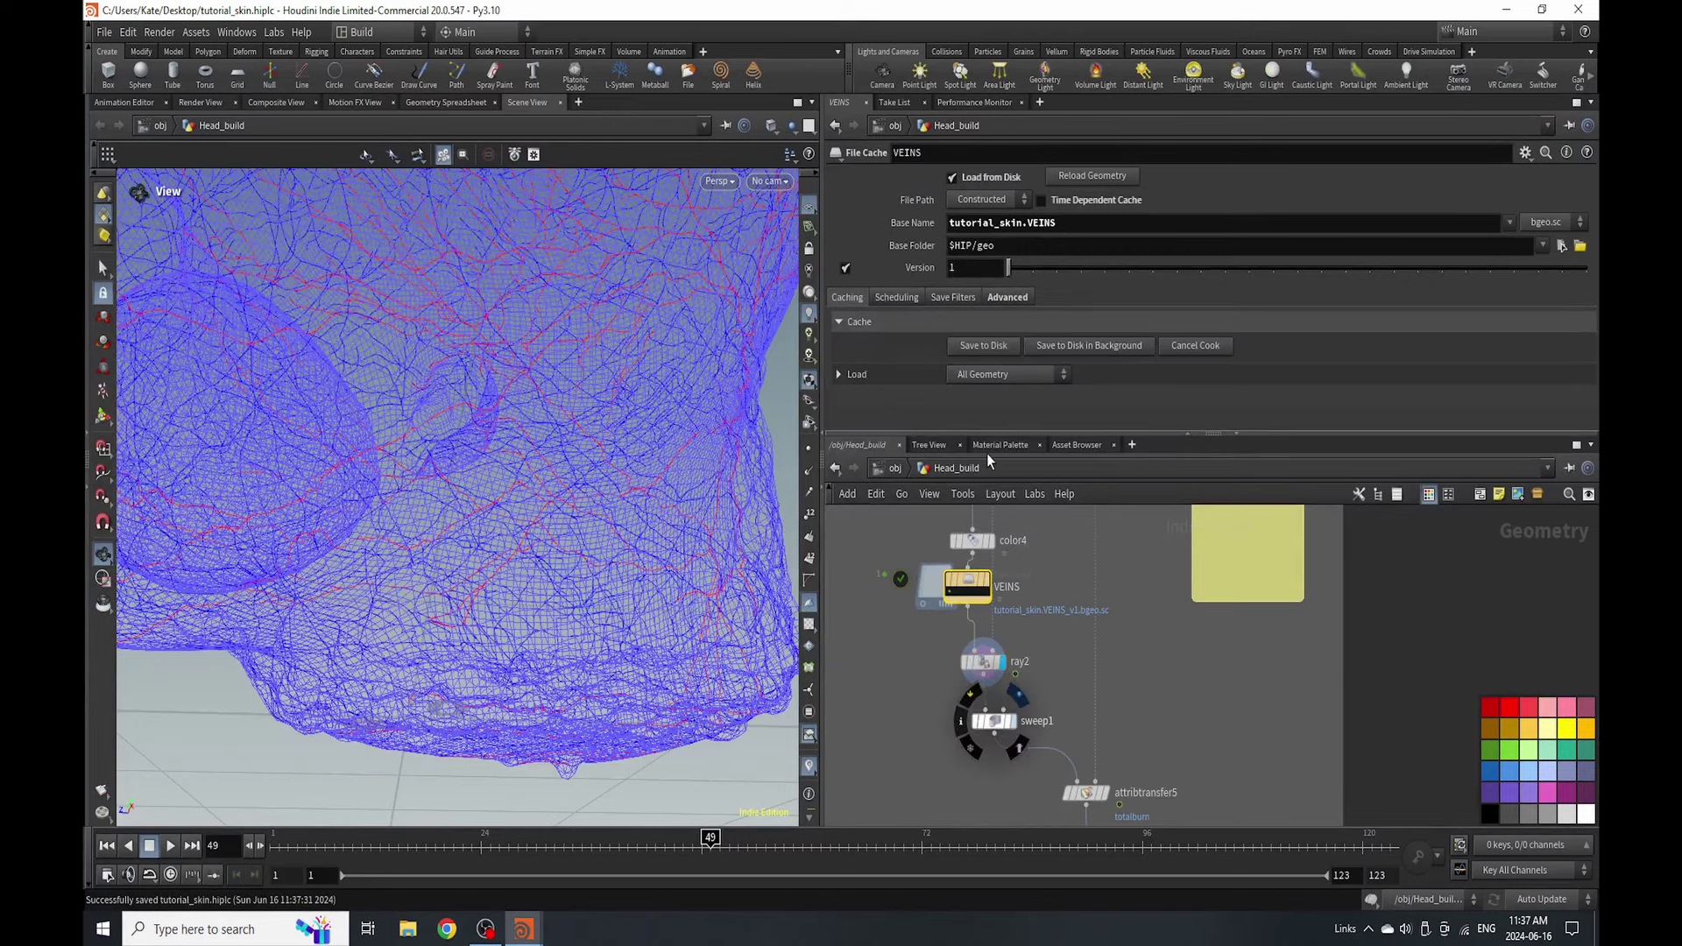
pyautogui.click(994, 721)
pyautogui.moveTo(491, 613); pyautogui.dragTo(649, 499)
pyautogui.moveTo(1096, 788); pyautogui.dragTo(1095, 631, button='middle')
pyautogui.scroll(2, 1094, 664)
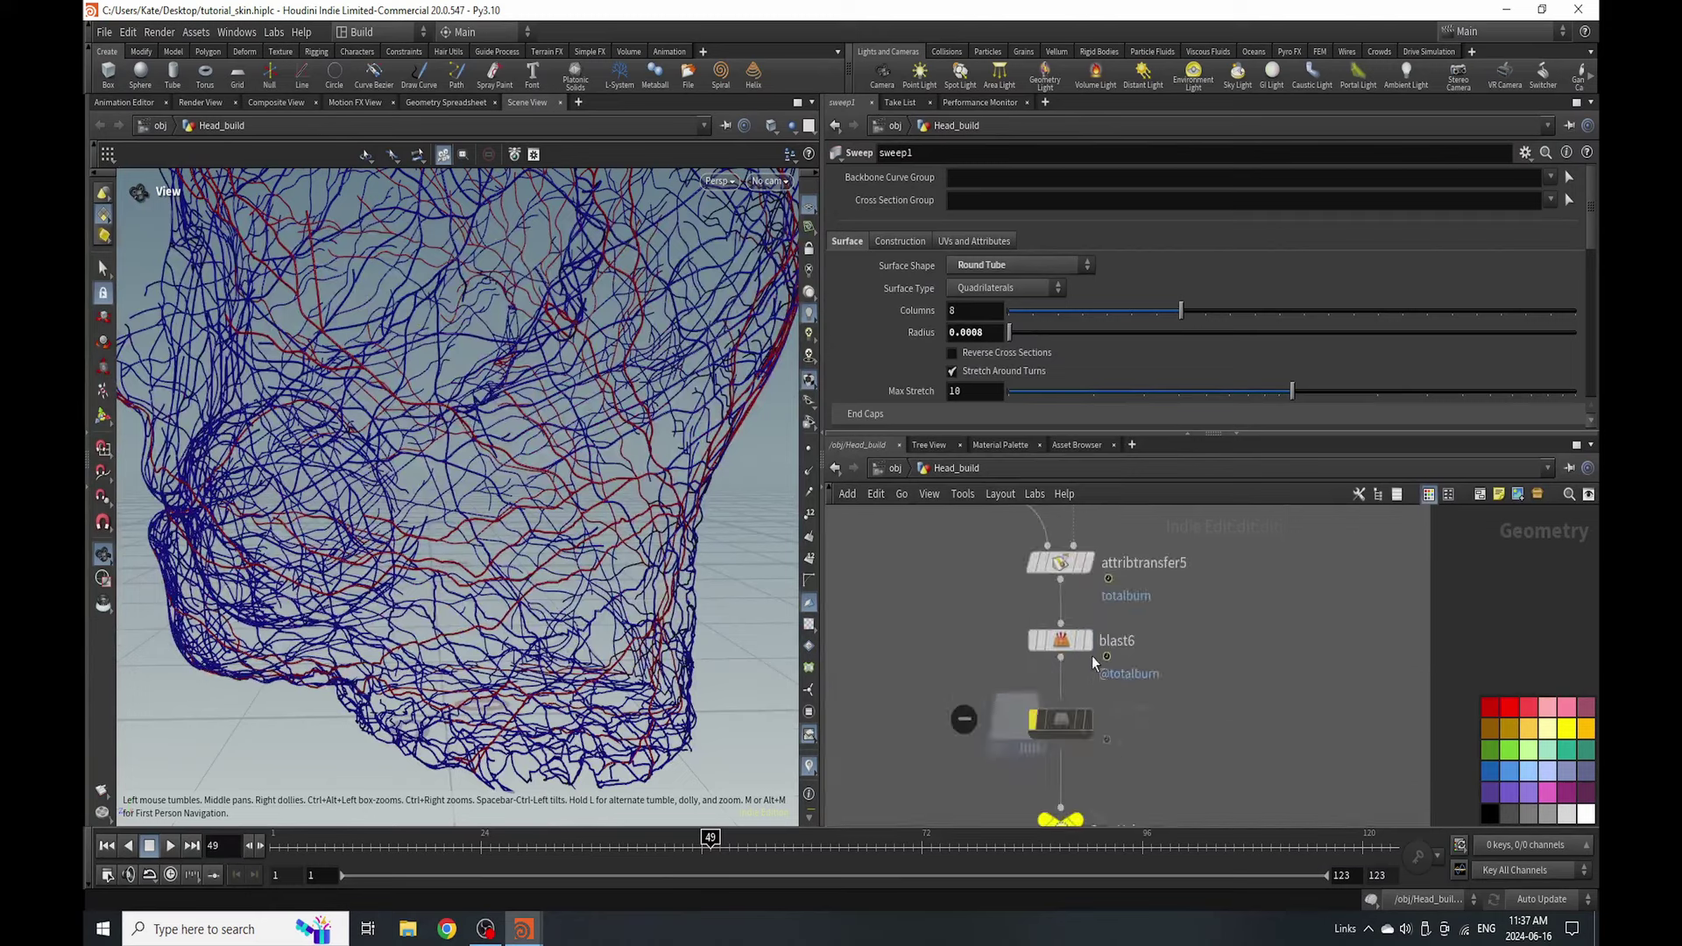
pyautogui.moveTo(1069, 644)
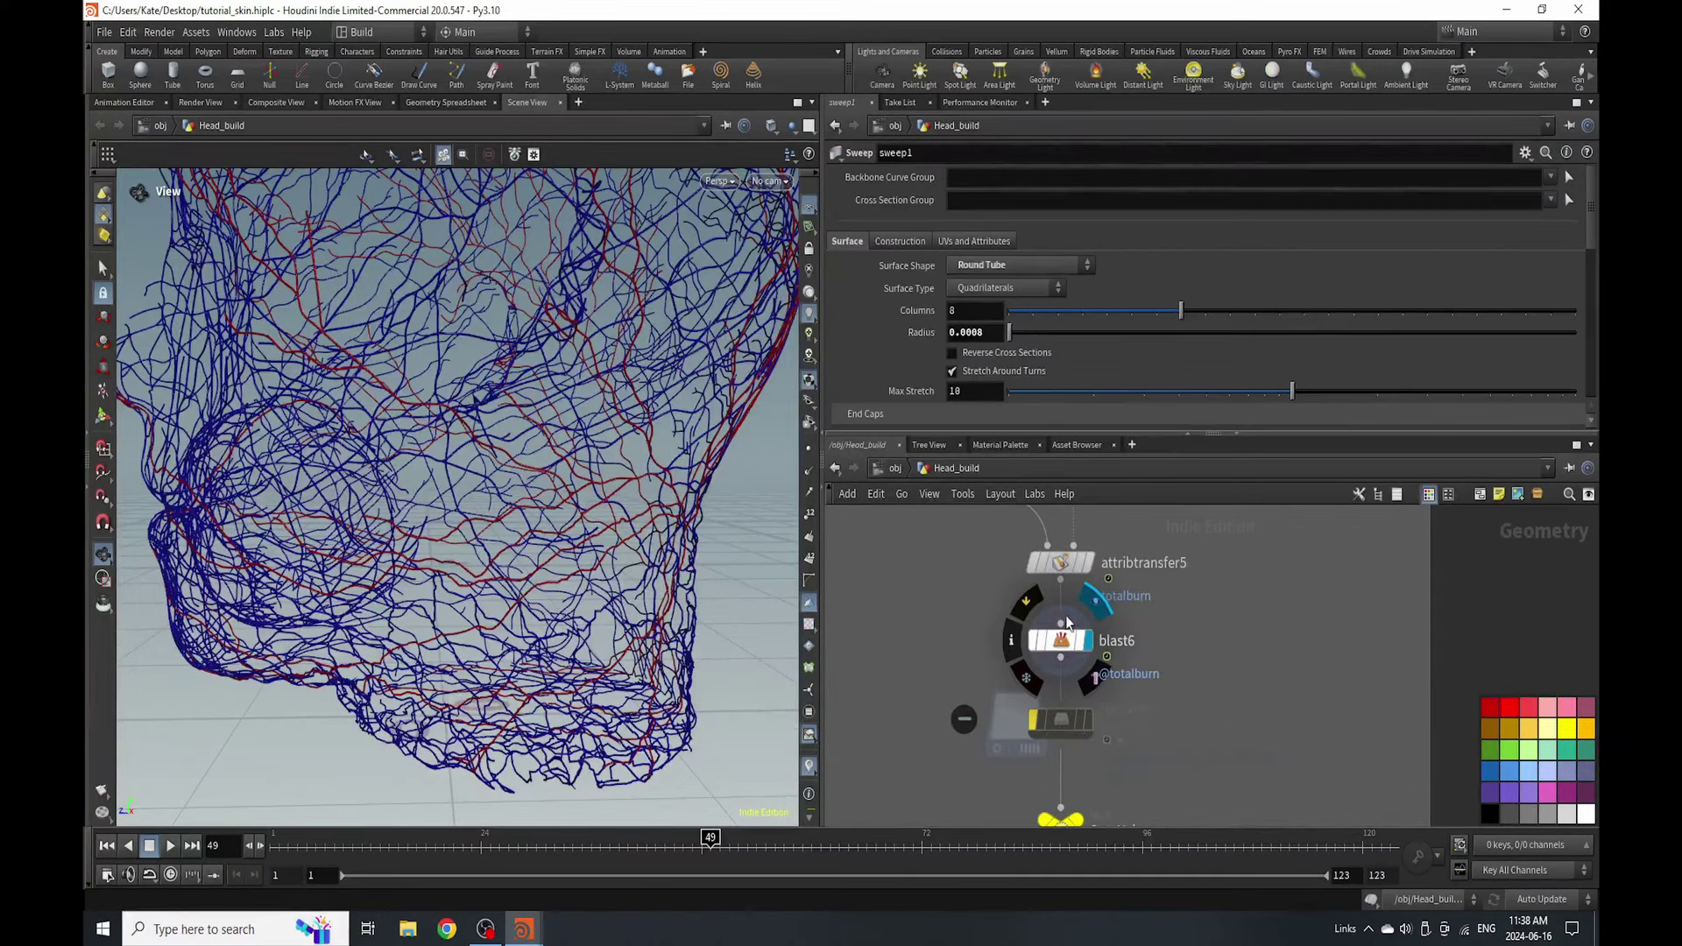
pyautogui.click(1063, 637)
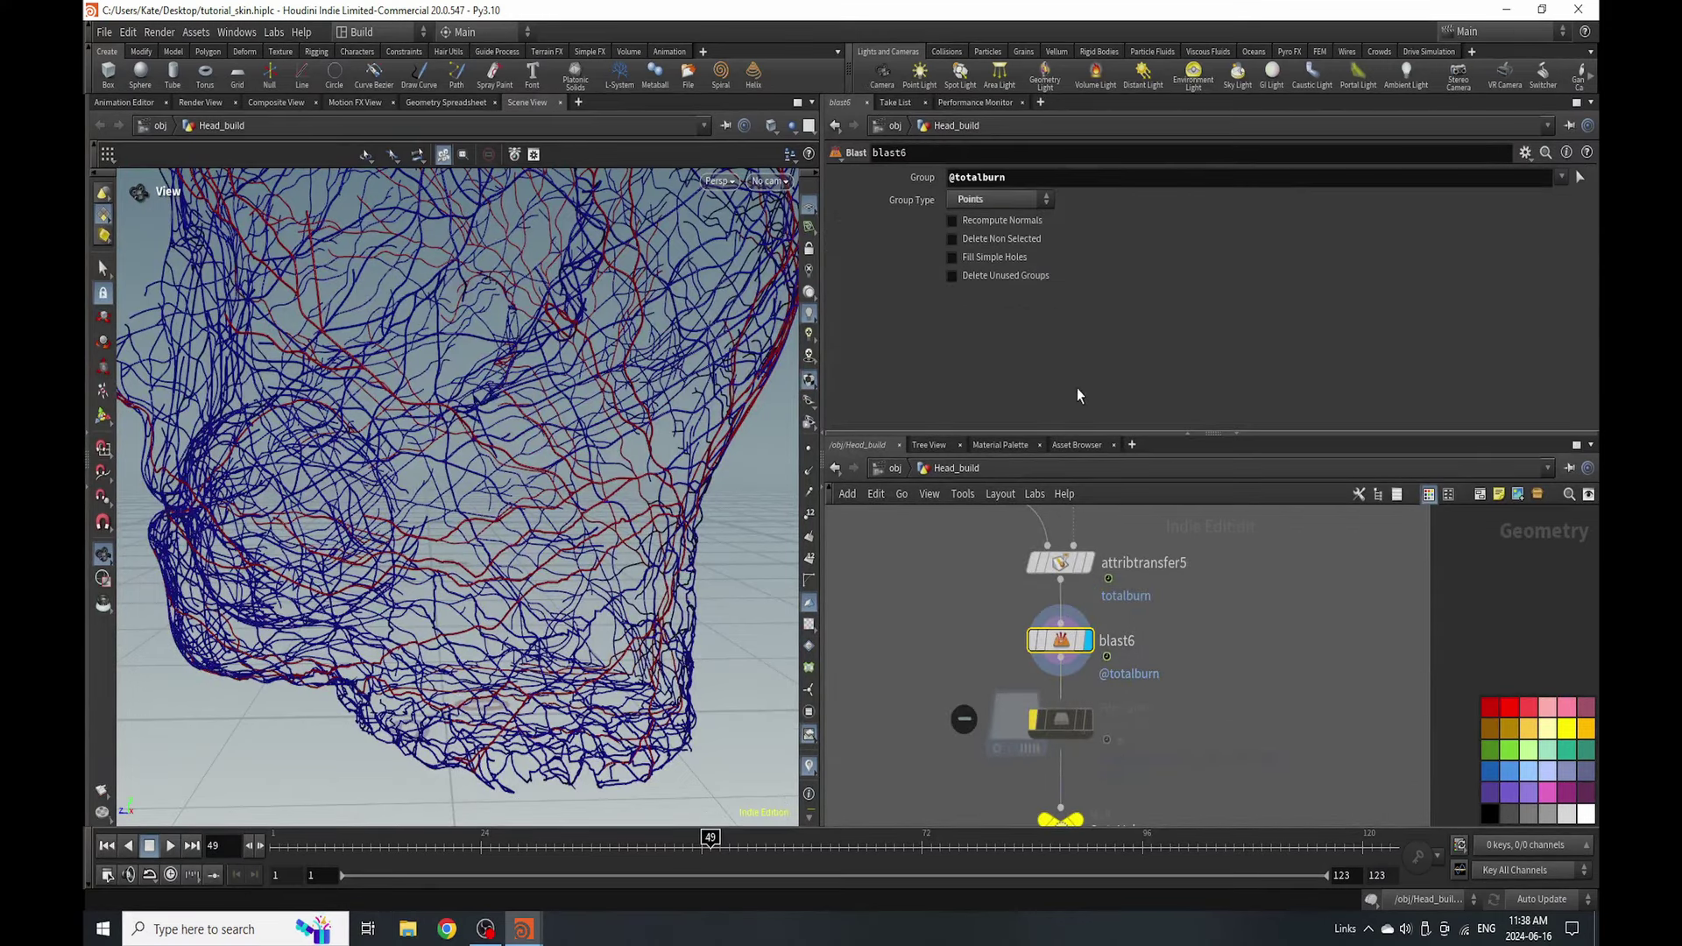
pyautogui.click(1083, 177)
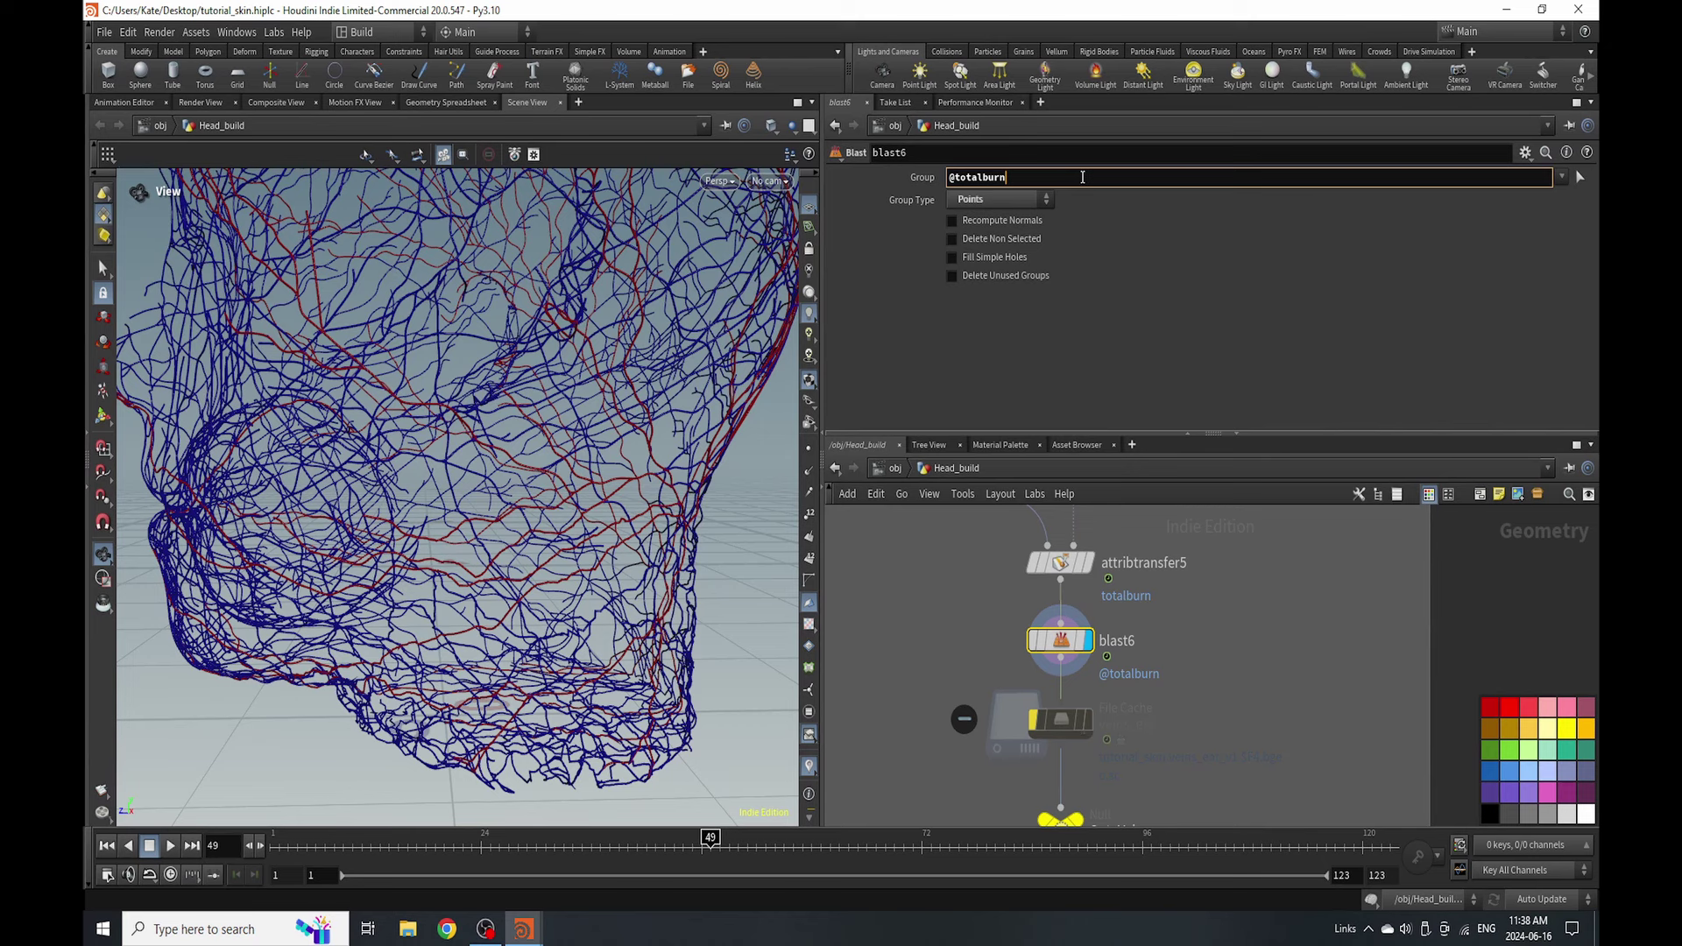
pyautogui.press('Return')
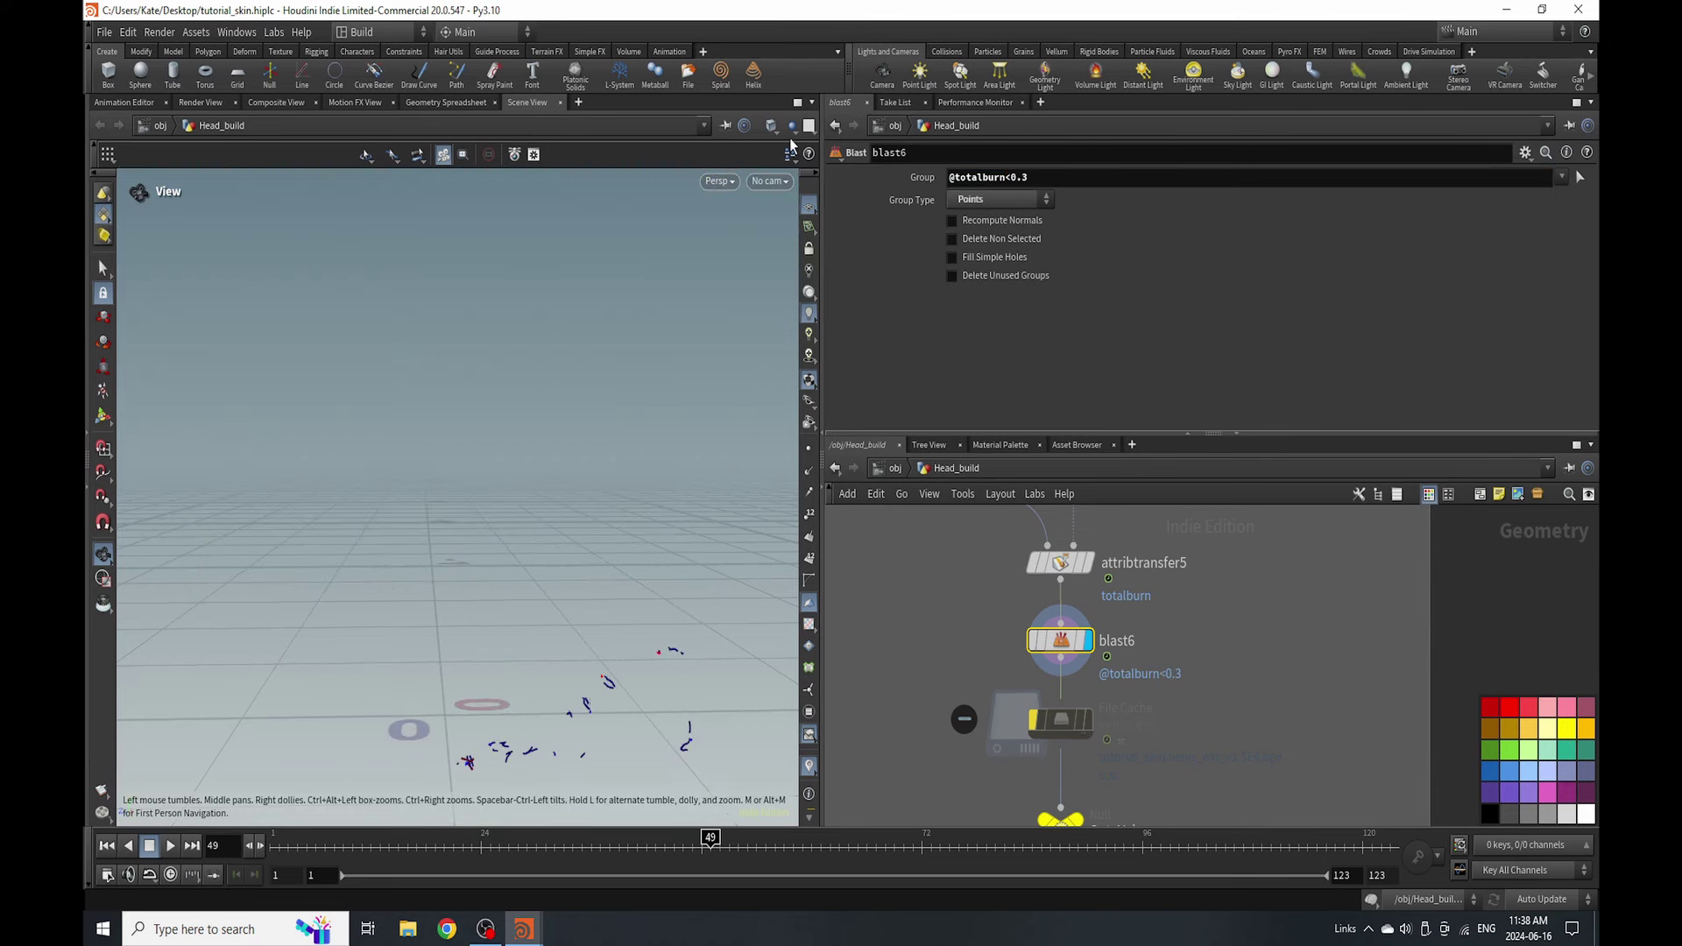
pyautogui.click(790, 128)
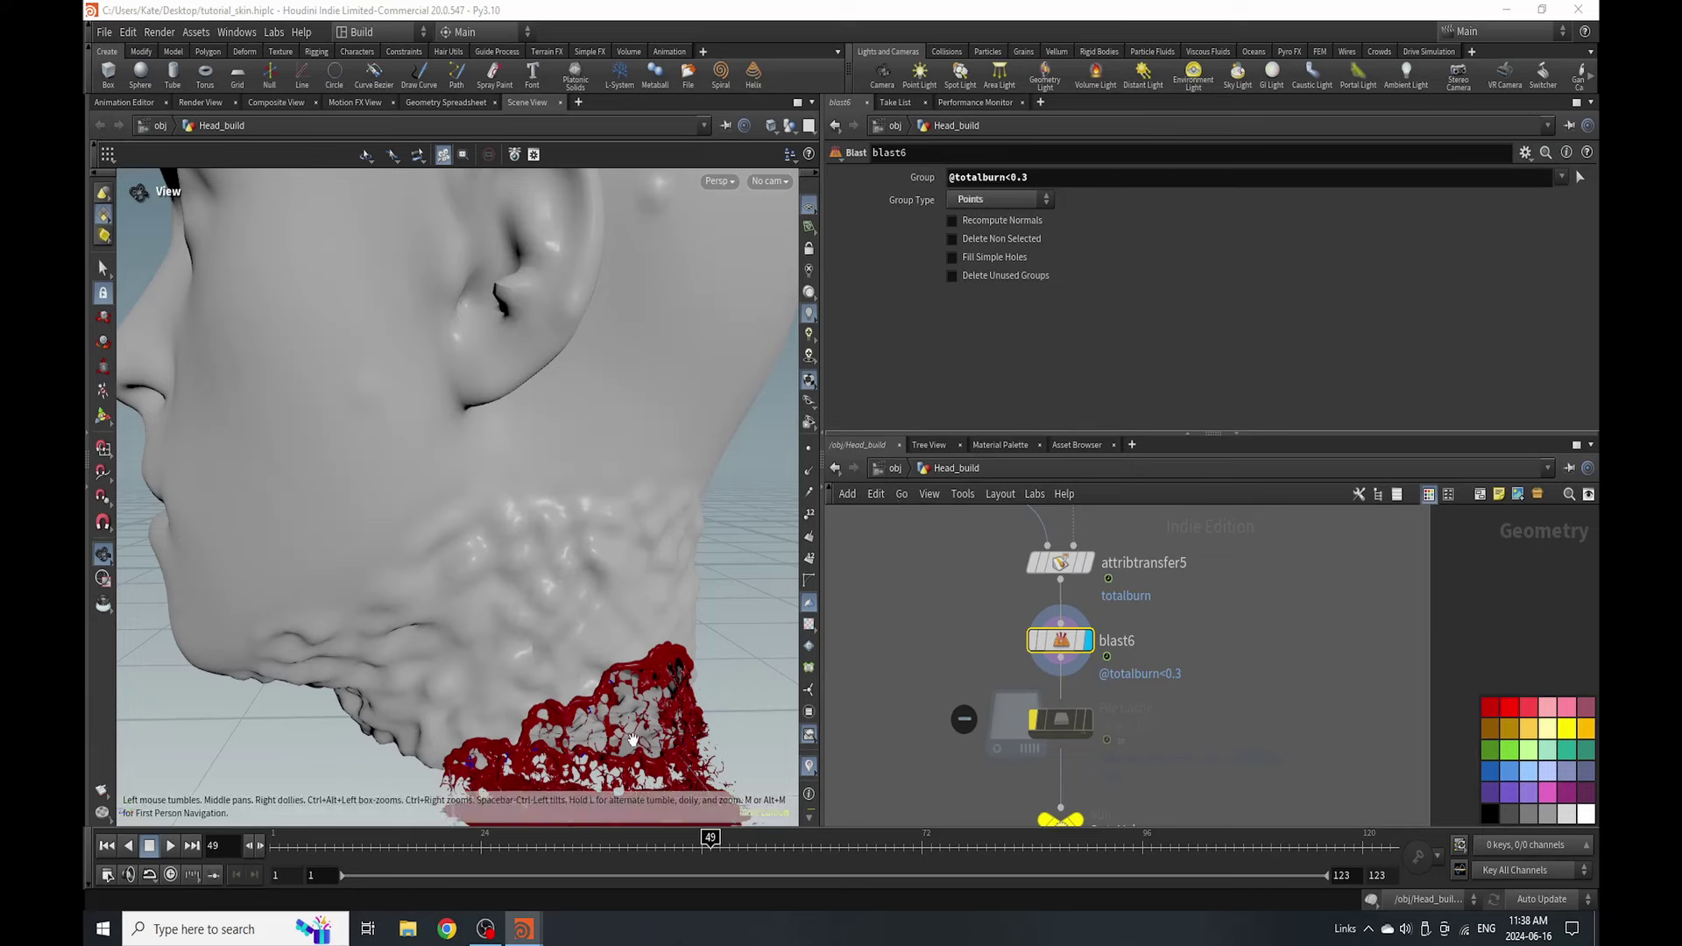
pyautogui.scroll(8, 646, 516)
pyautogui.moveTo(645, 516); pyautogui.dragTo(570, 478)
pyautogui.click(1062, 176)
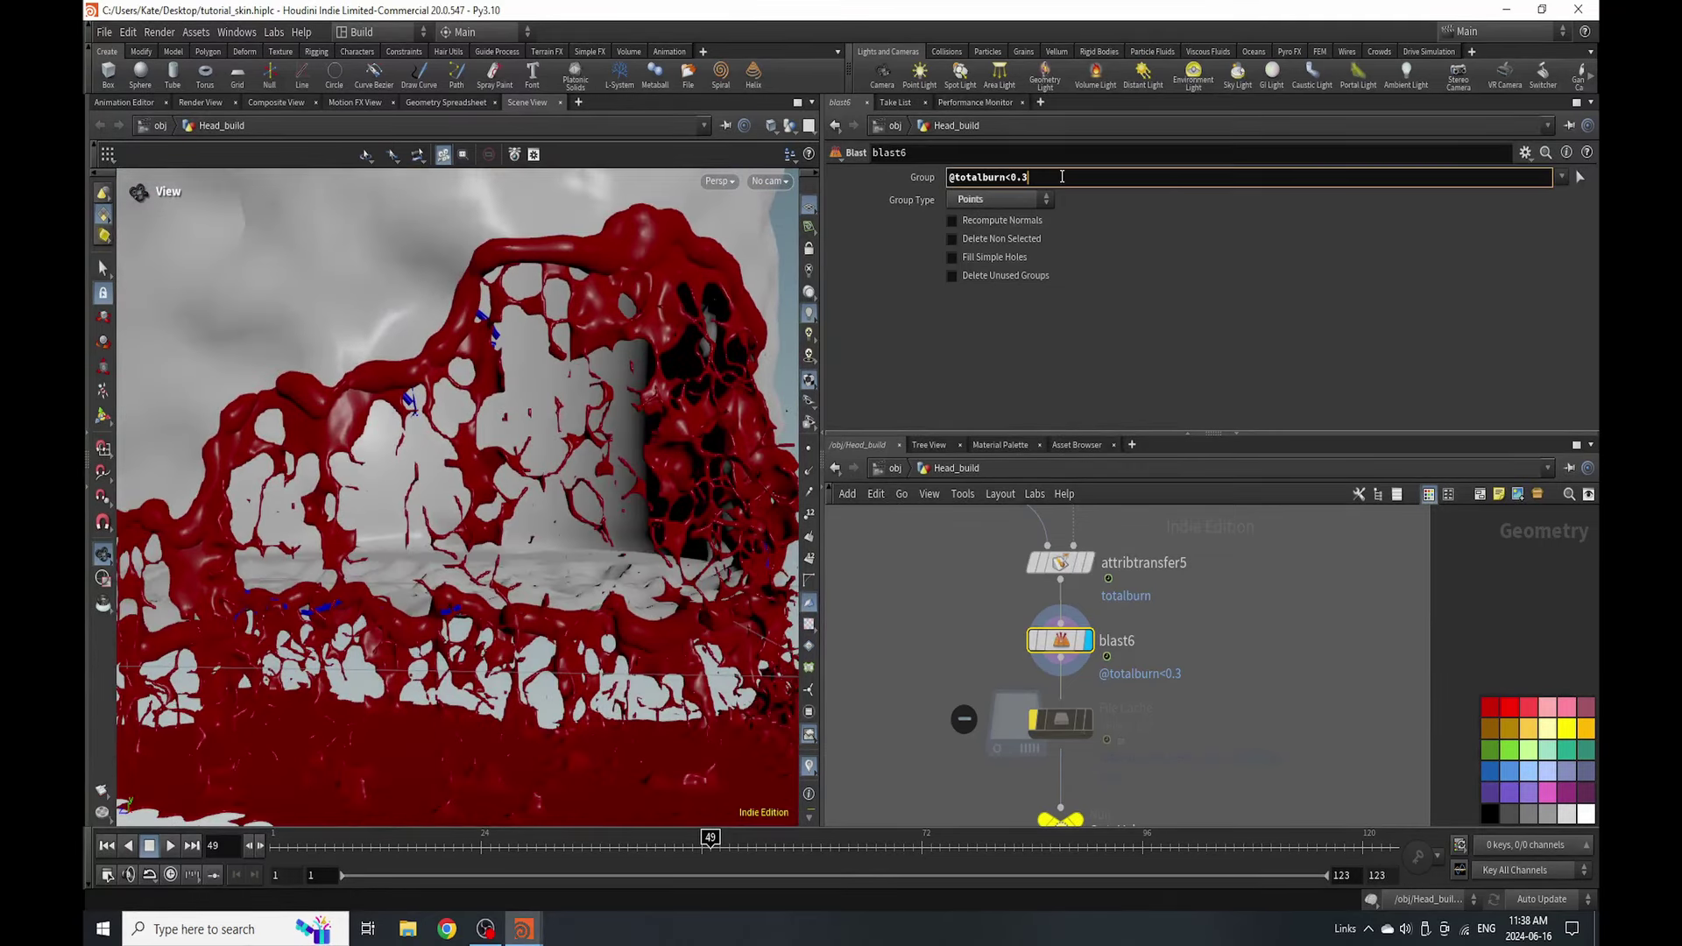
pyautogui.write('1')
pyautogui.press('Return')
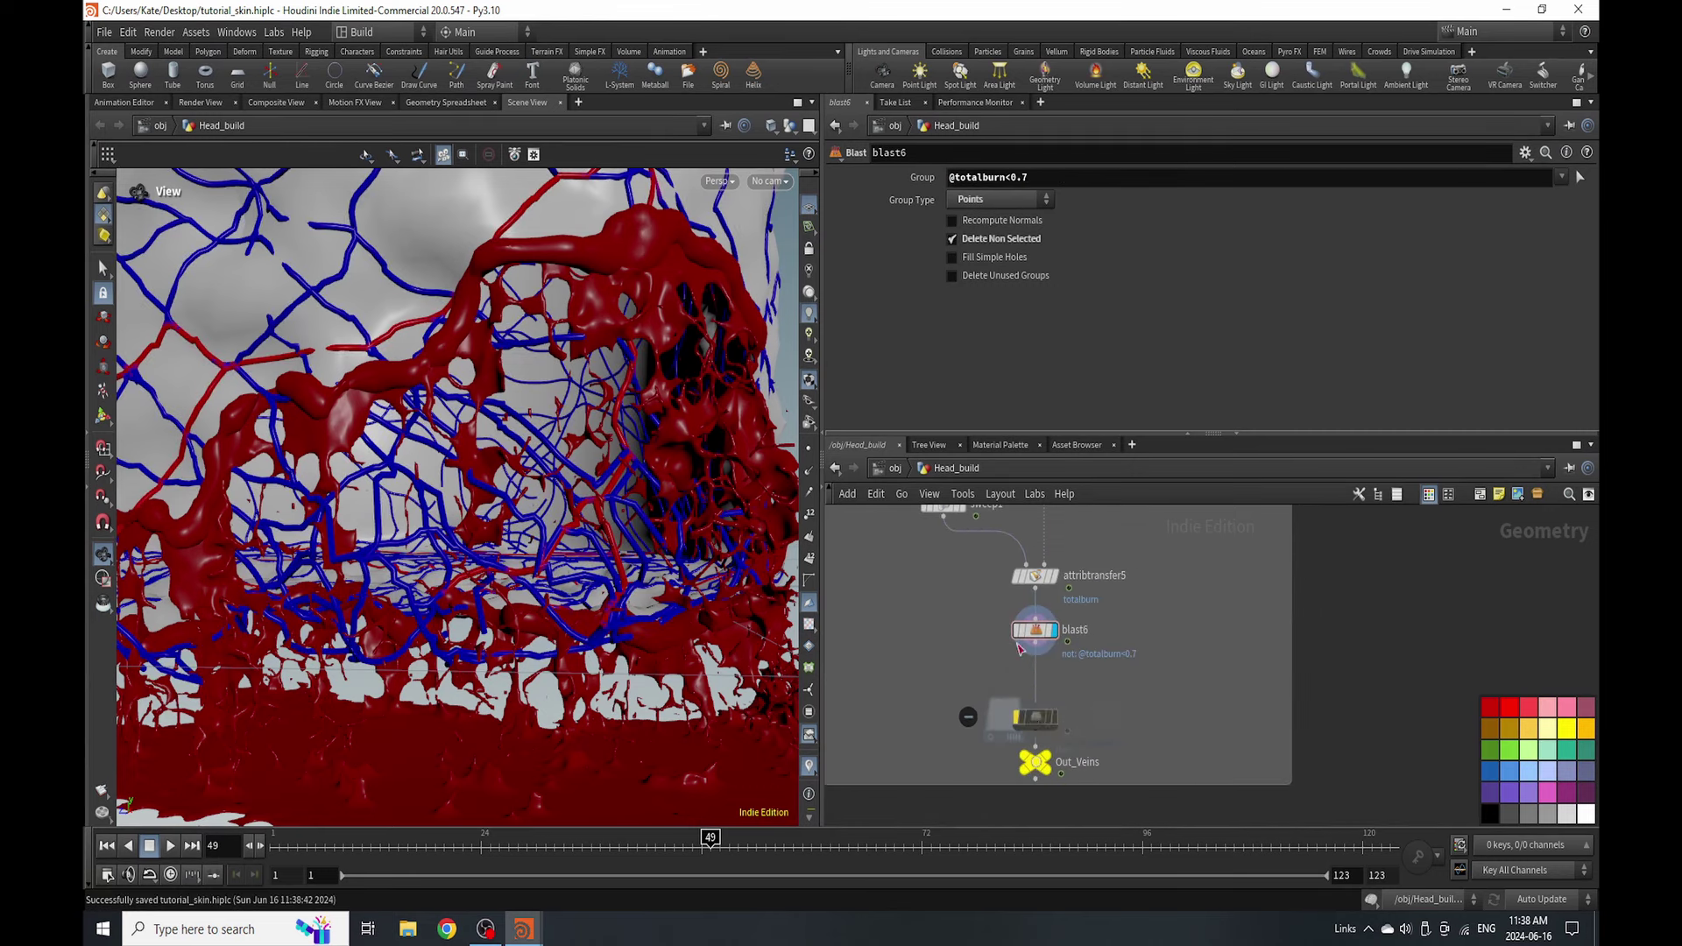
# - Move sweep1 onto the wire directly below blast6
pyautogui.scroll(-2, 1019, 649)
pyautogui.moveTo(911, 554); pyautogui.dragTo(1009, 698)
pyautogui.scroll(2, 1086, 776)
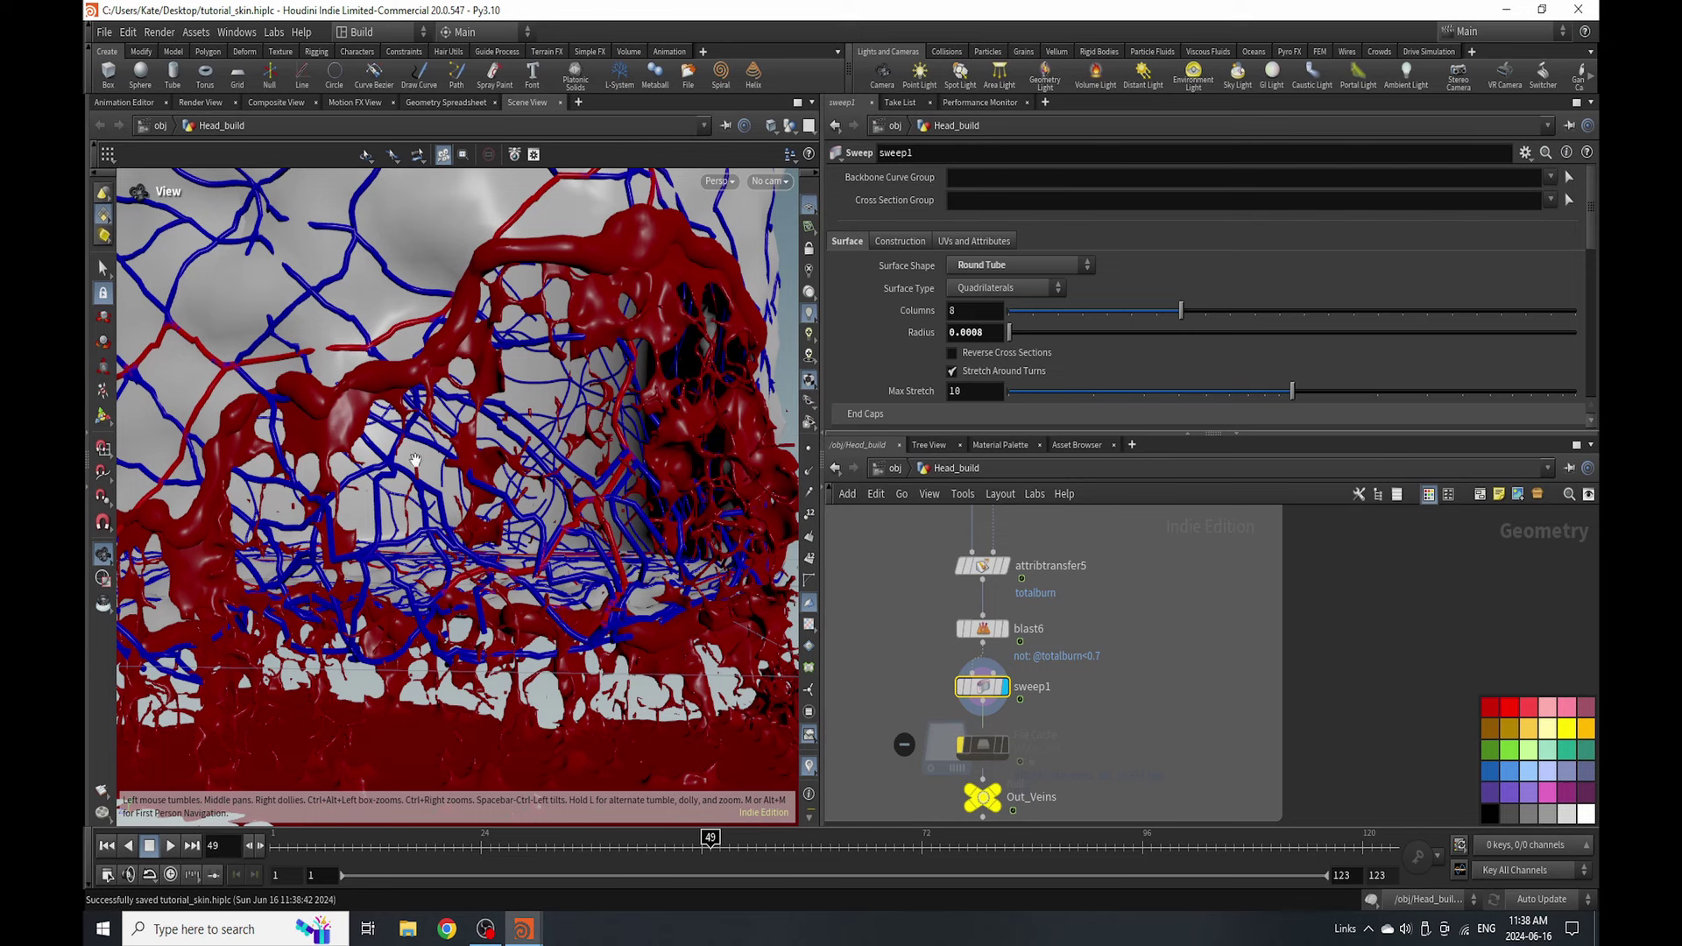
pyautogui.scroll(2, 964, 579)
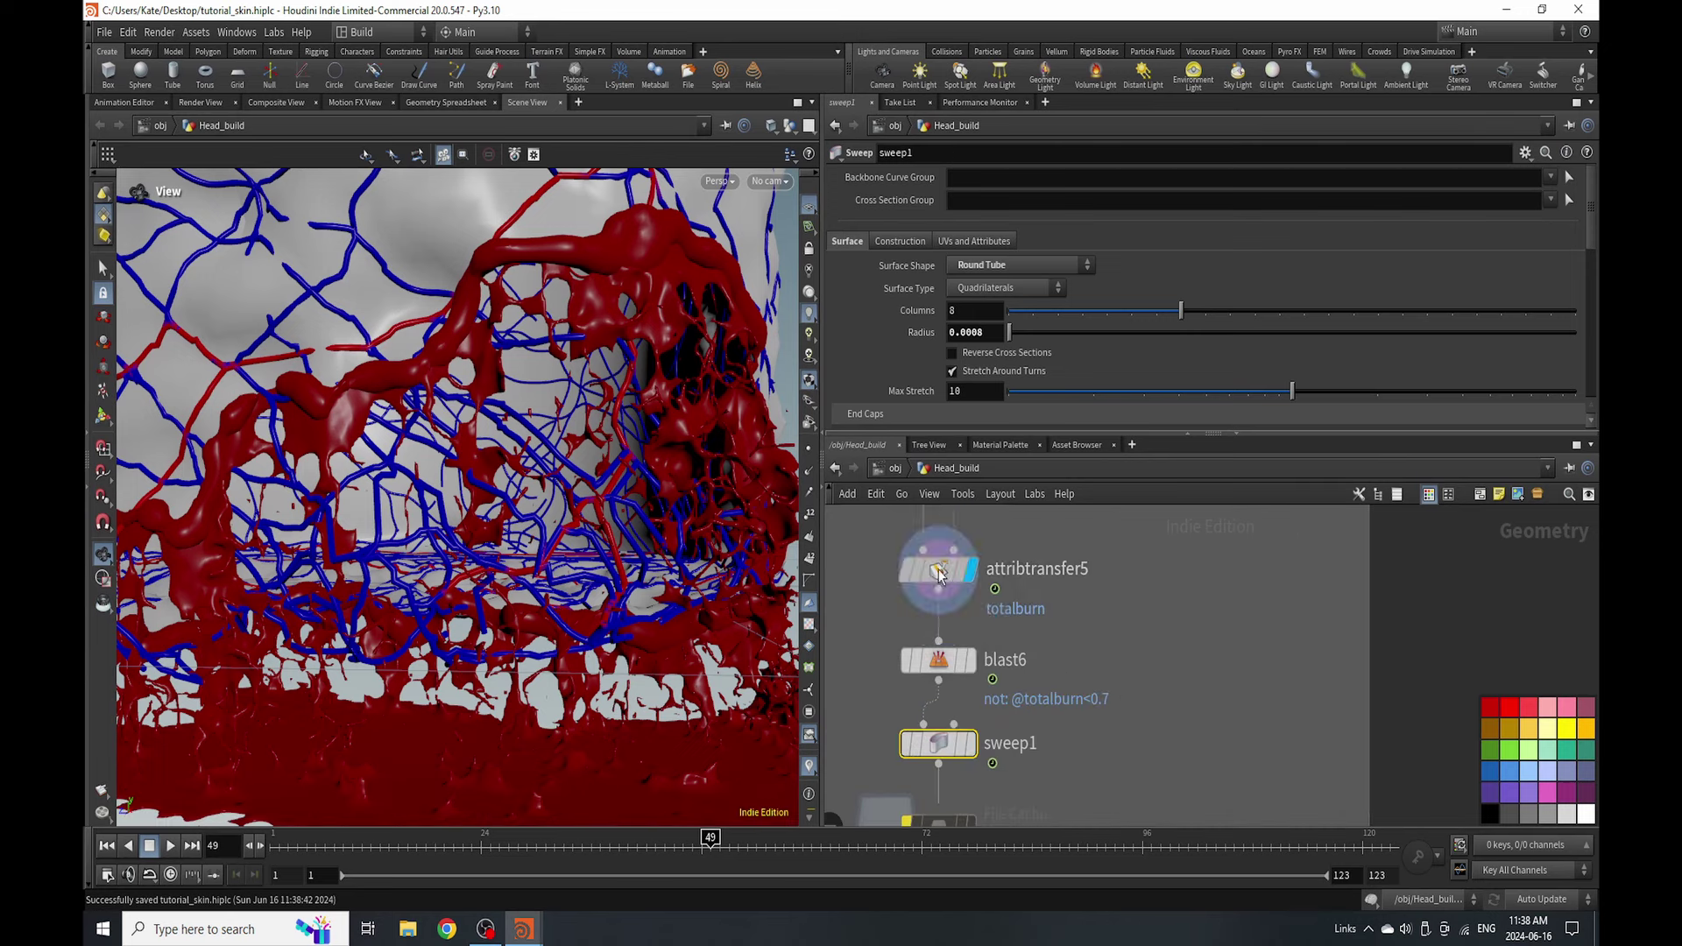
# - Select attribtransfer5 and show only the vein network's geometry in the viewport
pyautogui.click(938, 571)
pyautogui.click(790, 126)
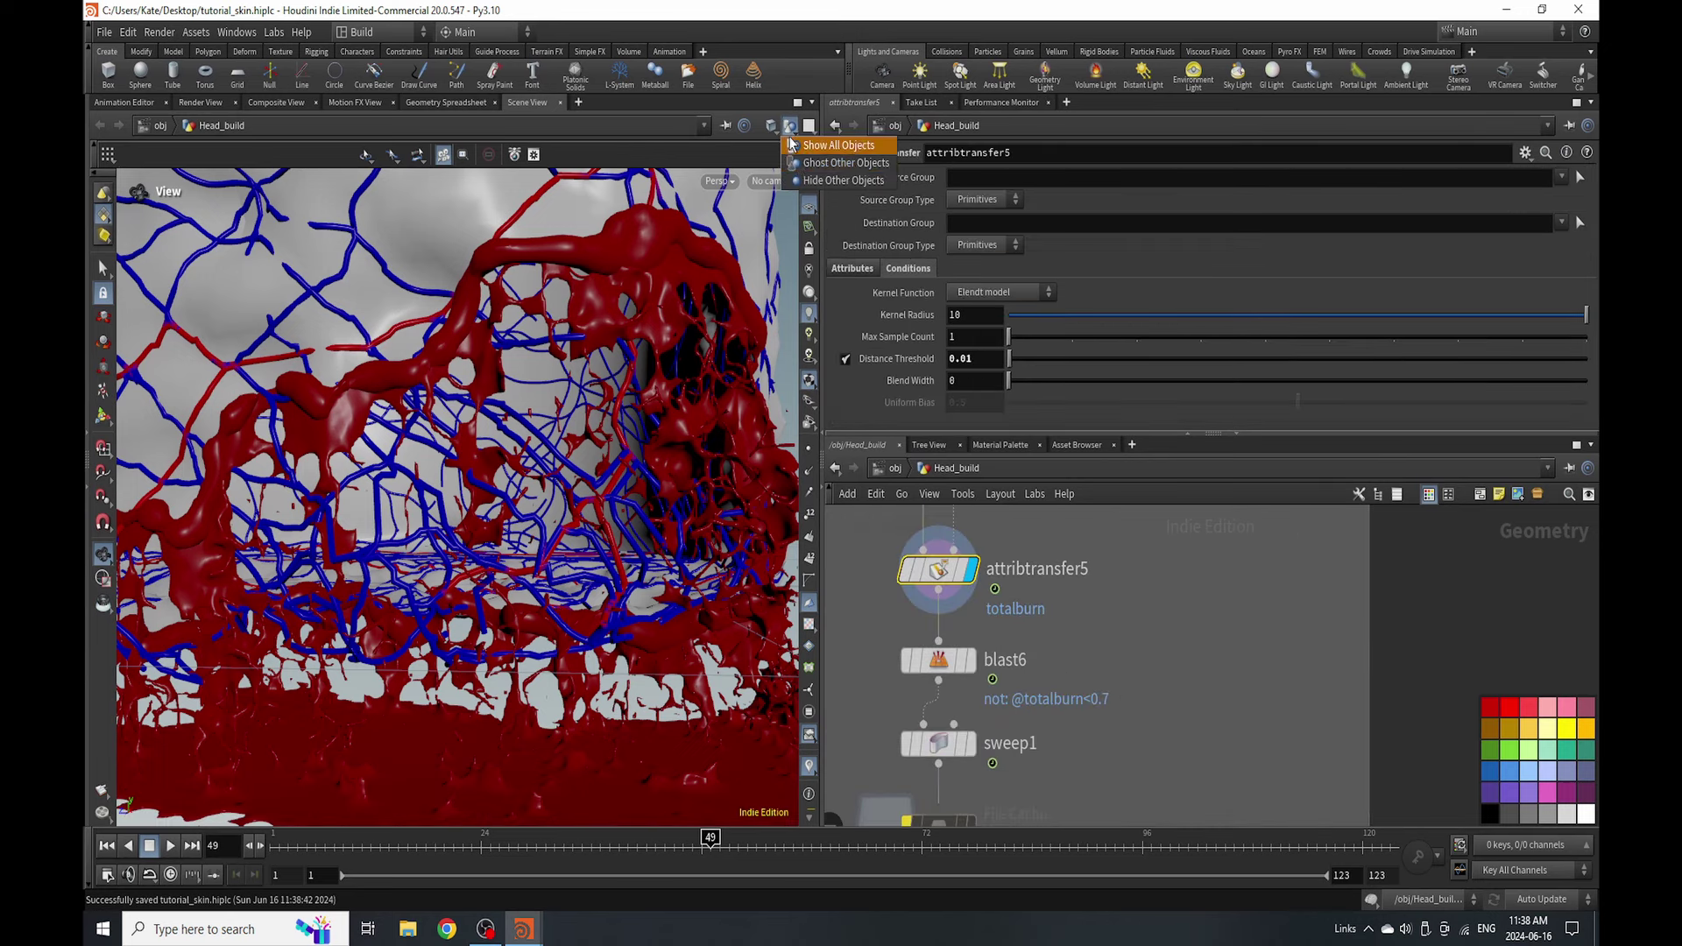
pyautogui.click(811, 181)
pyautogui.scroll(-3, 1182, 613)
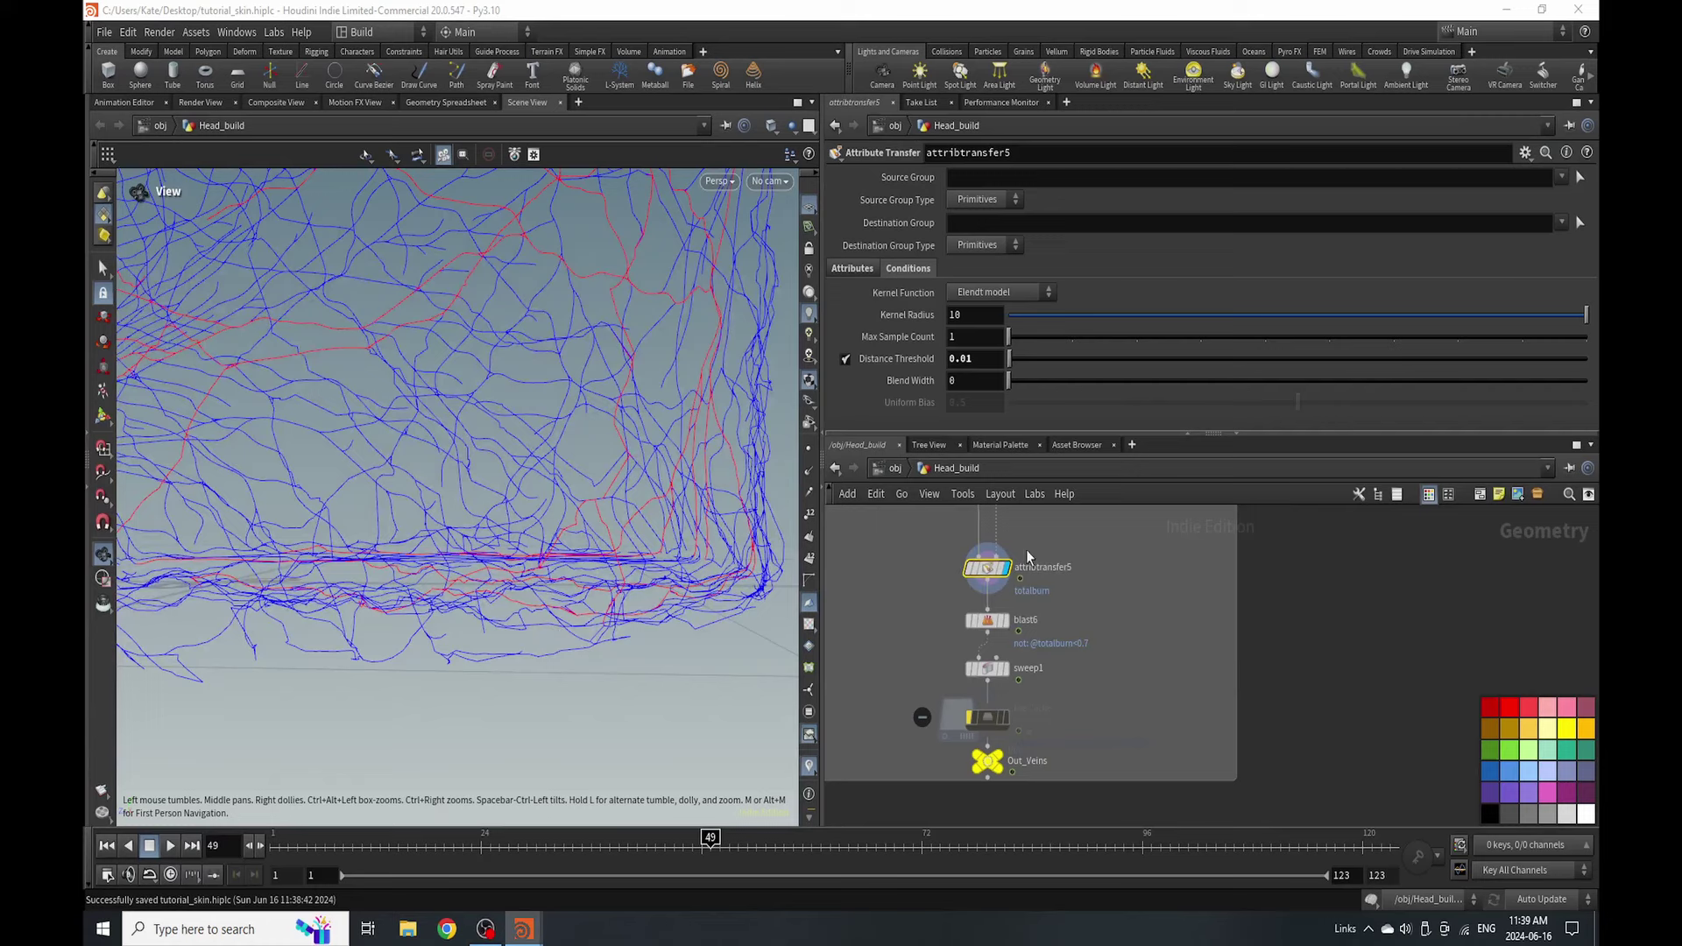
pyautogui.scroll(2, 1043, 576)
# - Add color5 after attribtransfer5, using Ramp from Attribute driven by totalburn
pyautogui.press('Tab')
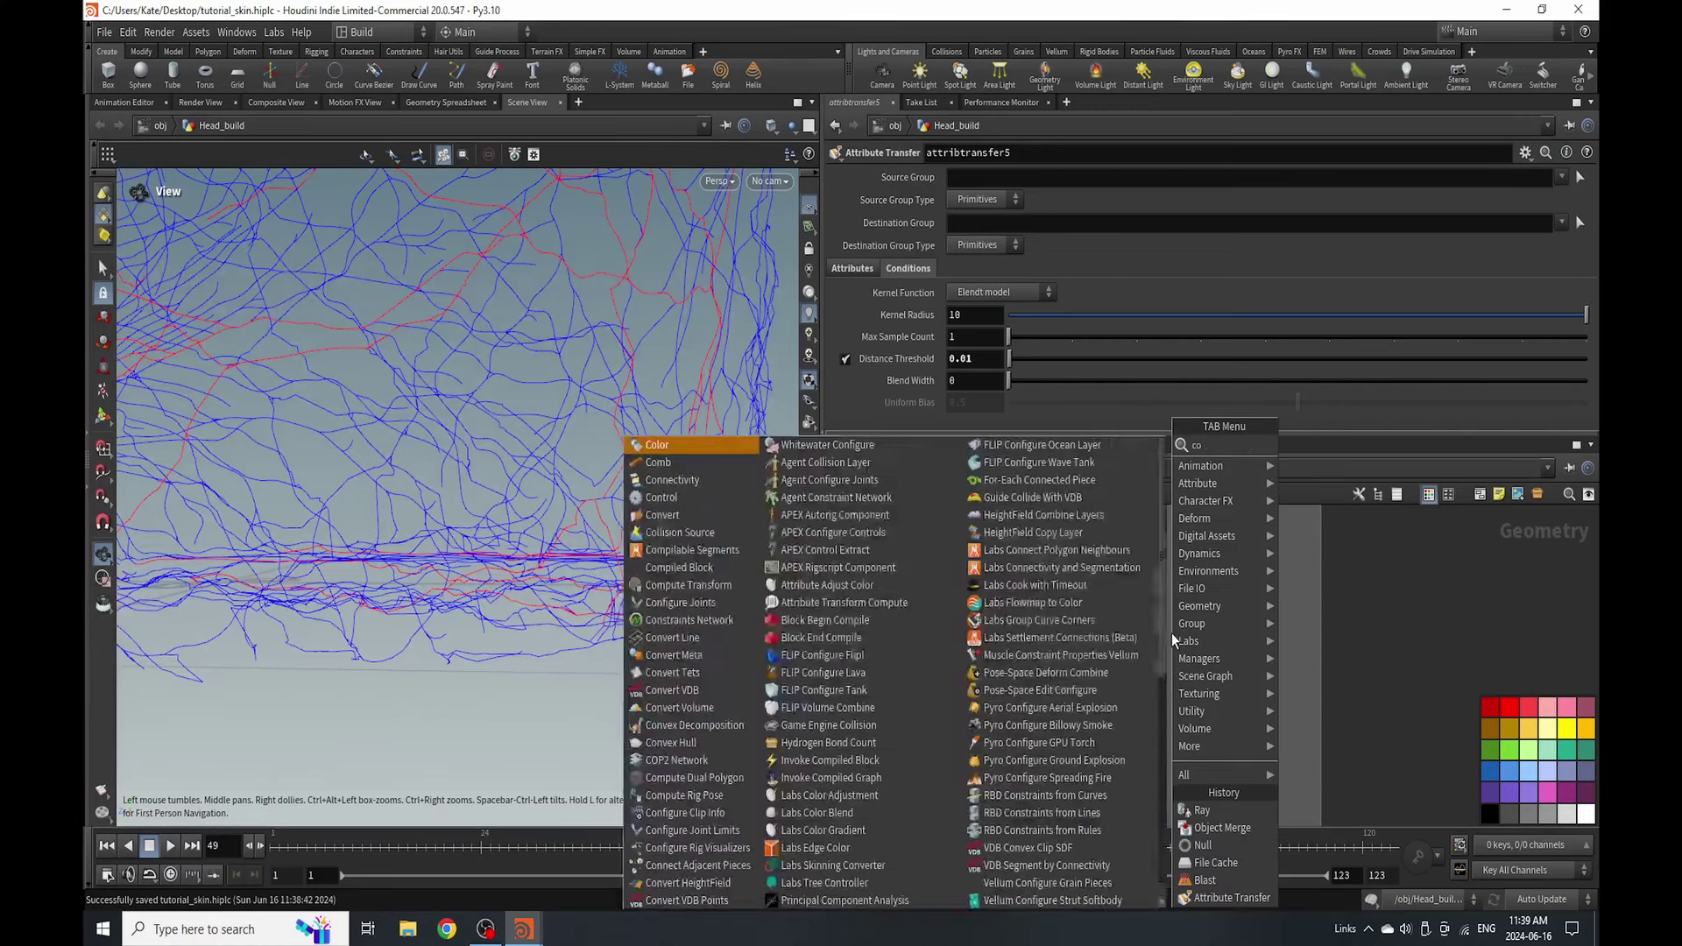
pyautogui.write('color')
pyautogui.click(1323, 445)
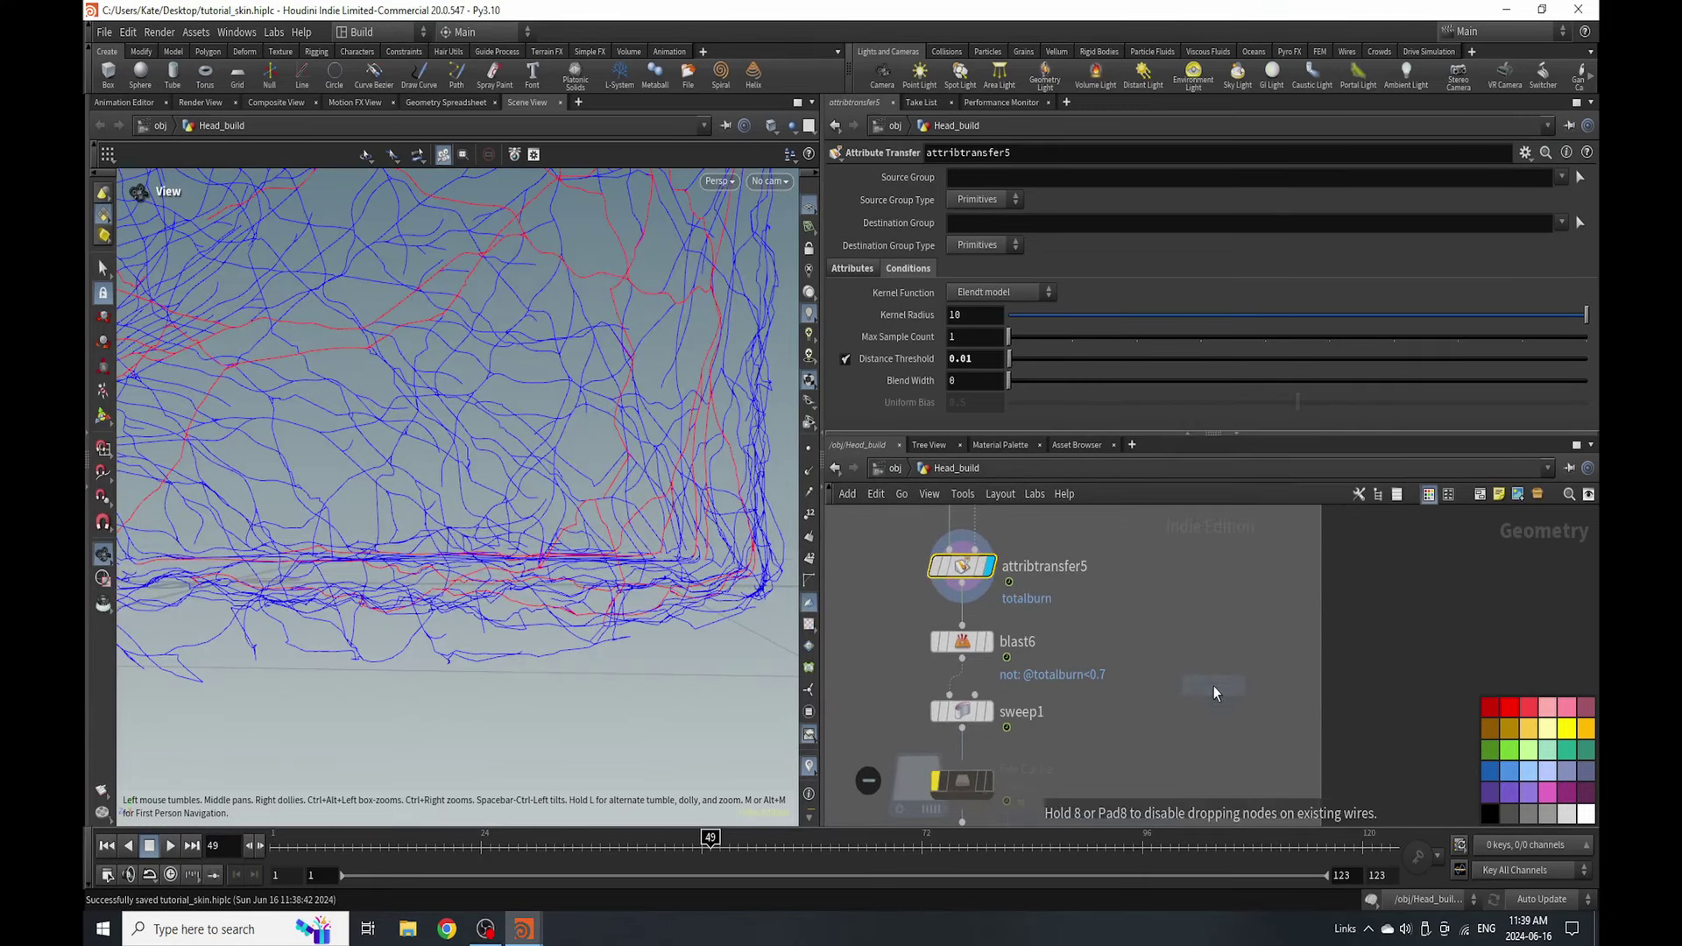
pyautogui.click(1178, 669)
pyautogui.moveTo(962, 603); pyautogui.dragTo(1159, 653)
pyautogui.click(1187, 667)
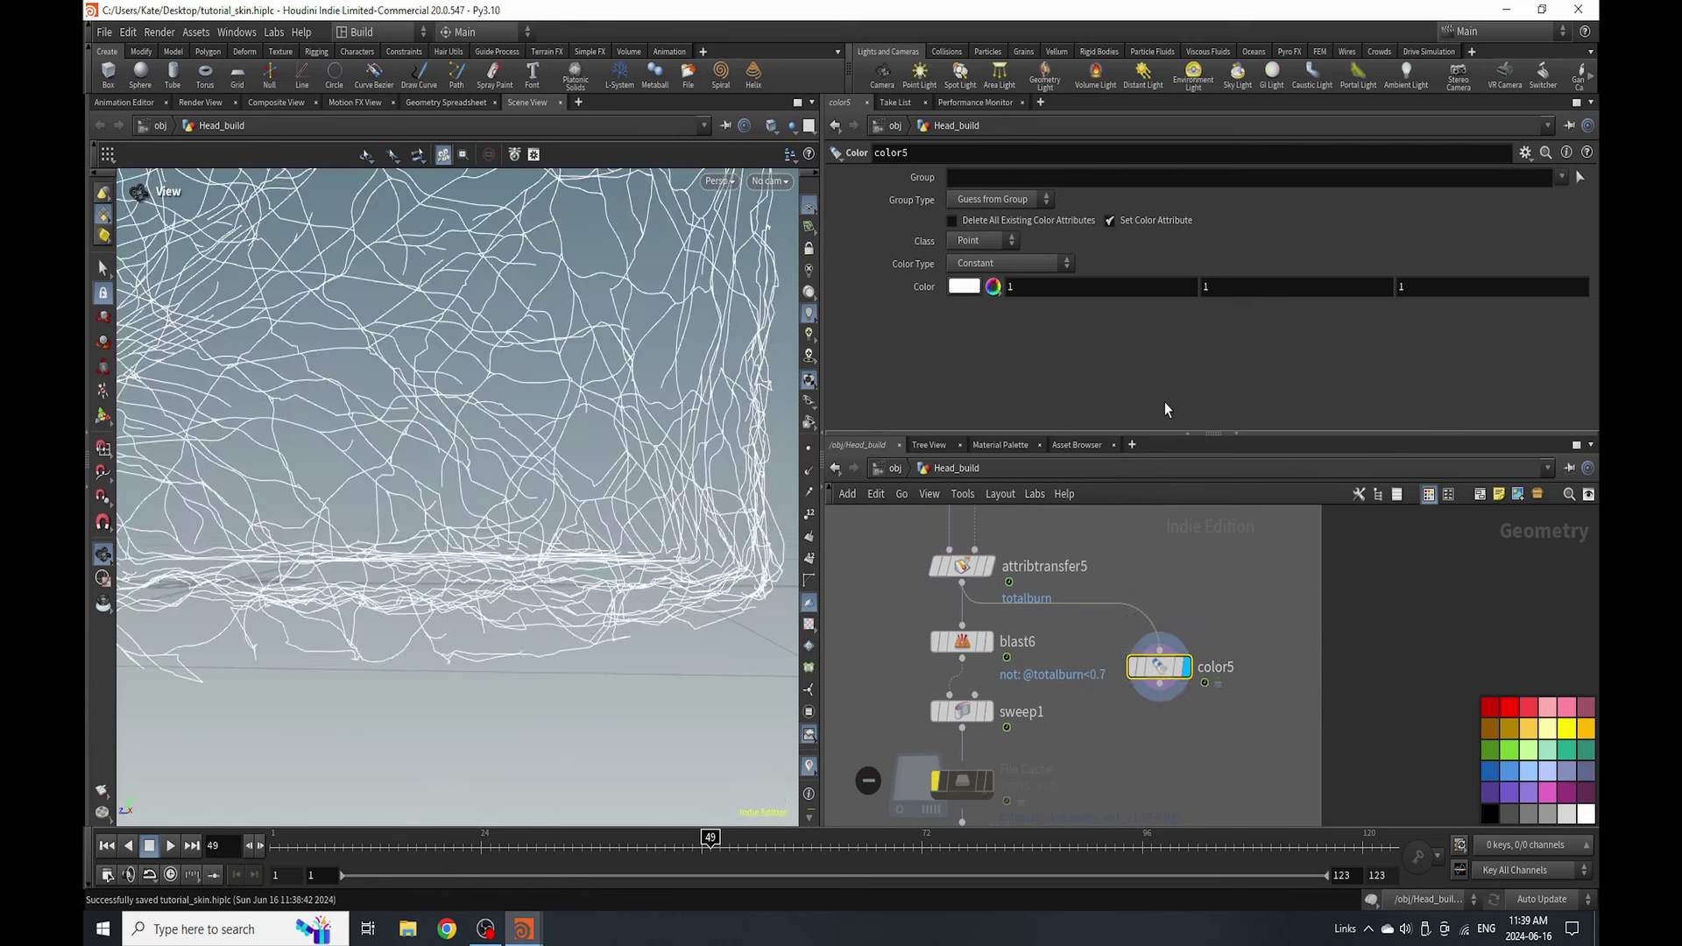
pyautogui.click(1012, 263)
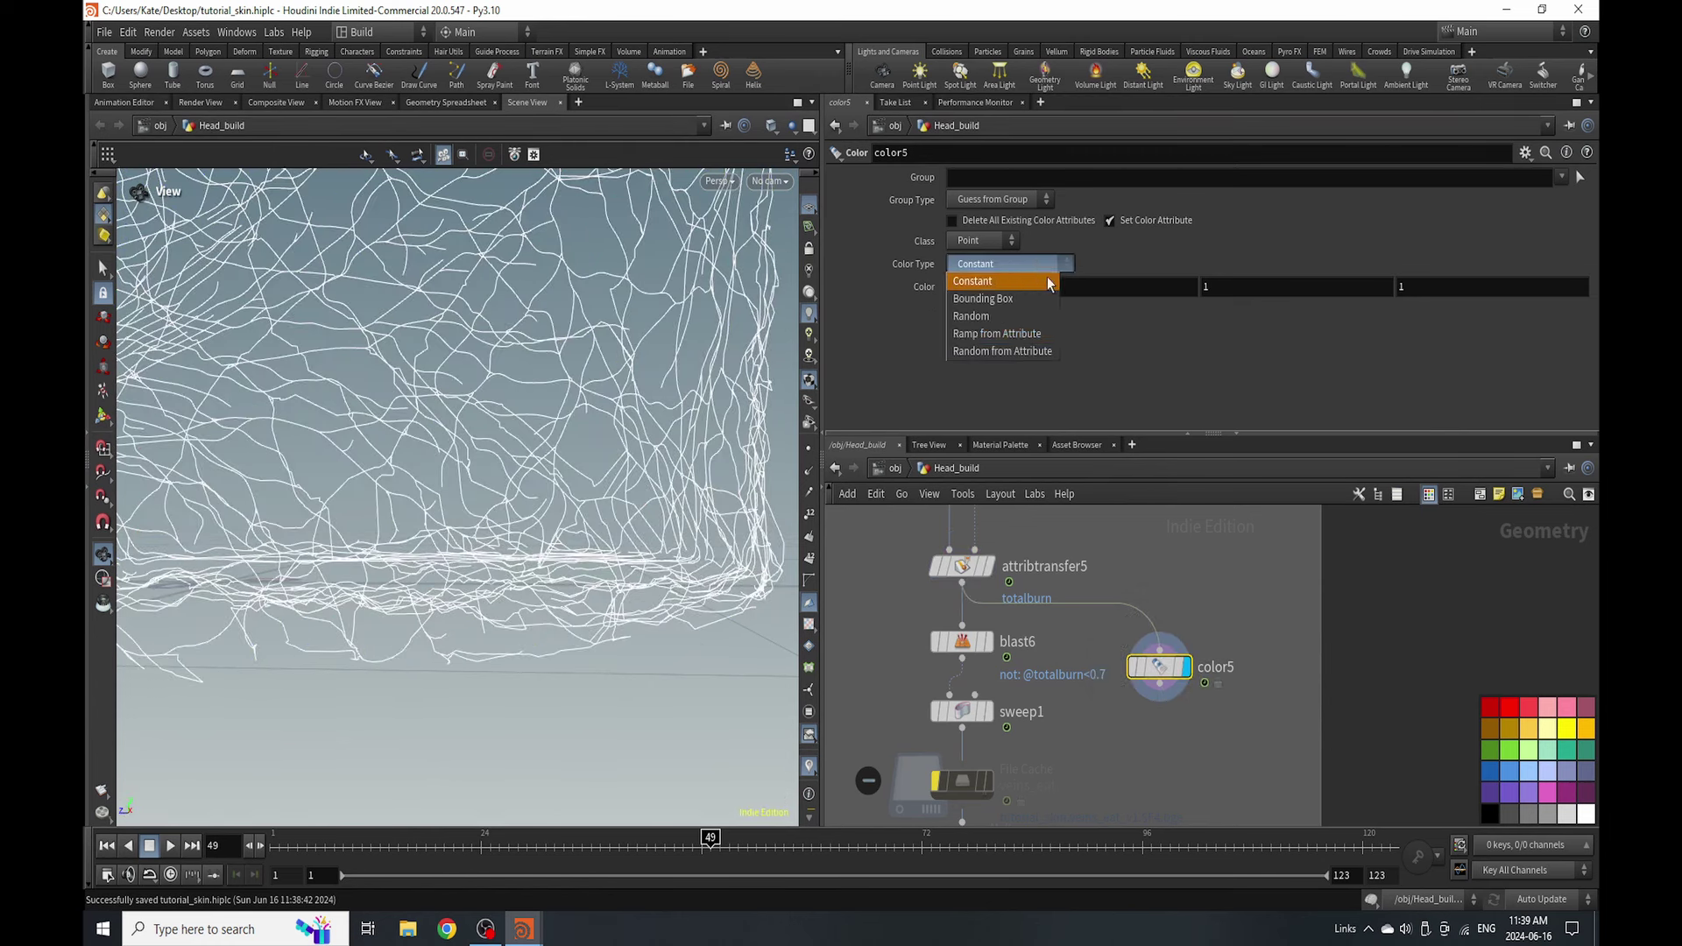
pyautogui.click(1020, 331)
pyautogui.click(1582, 287)
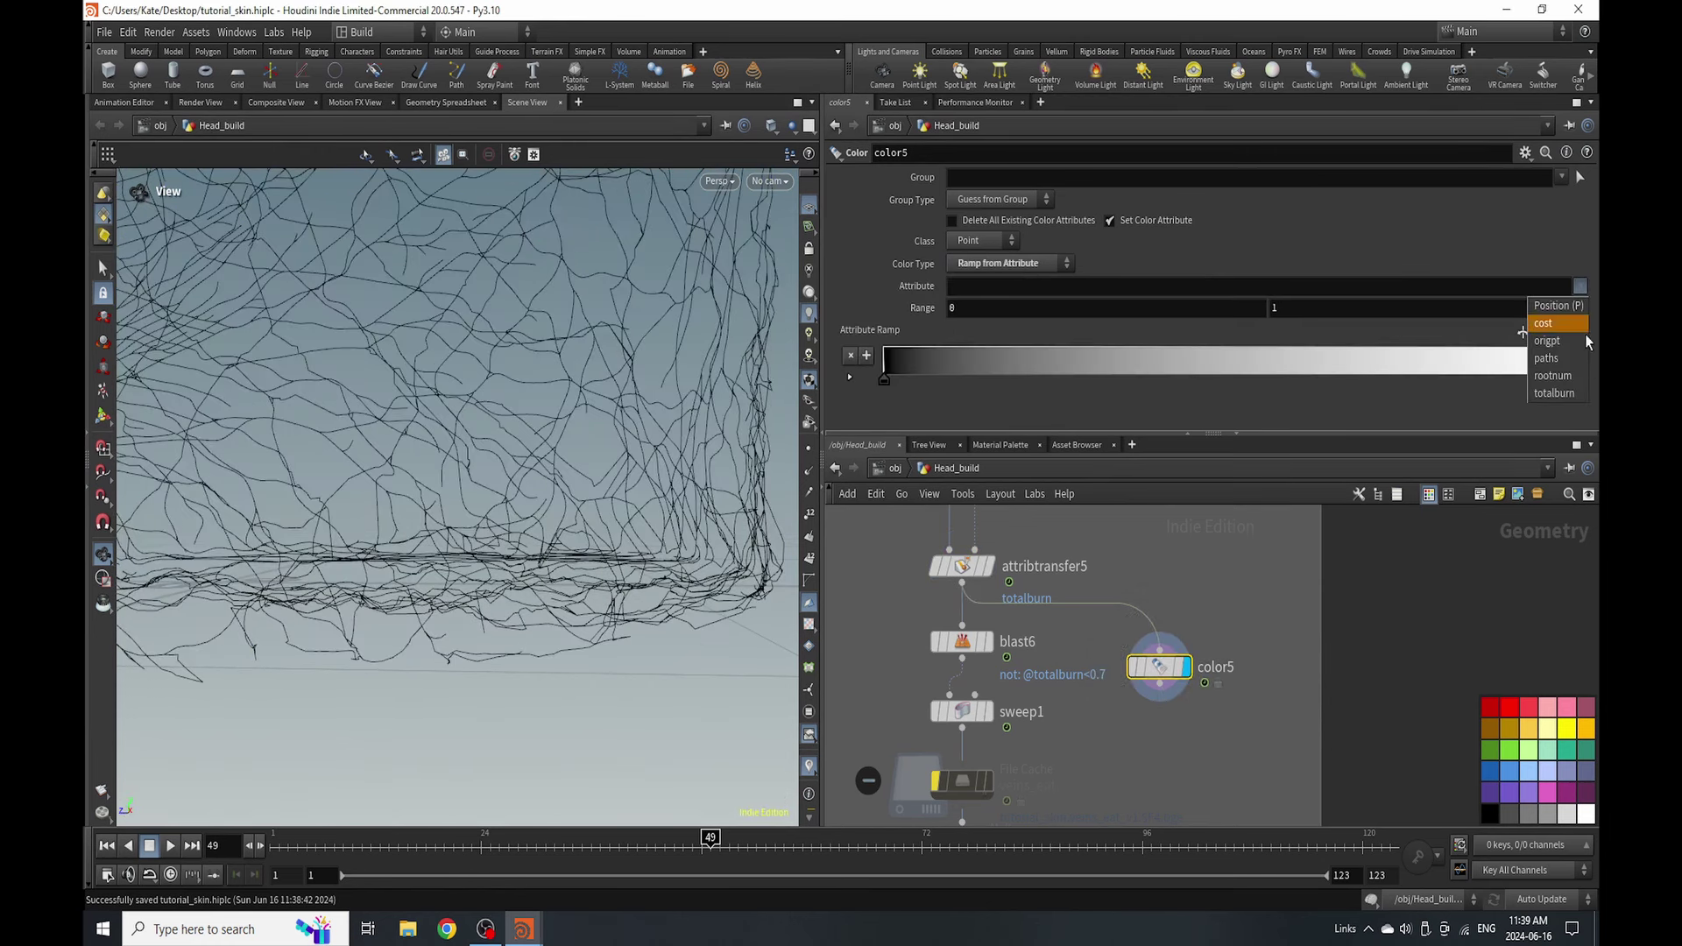
pyautogui.click(1577, 385)
# - Wire base_mesh into attribtransfer5's second input and display sweep1's vein tubes
pyautogui.scroll(-5, 1139, 613)
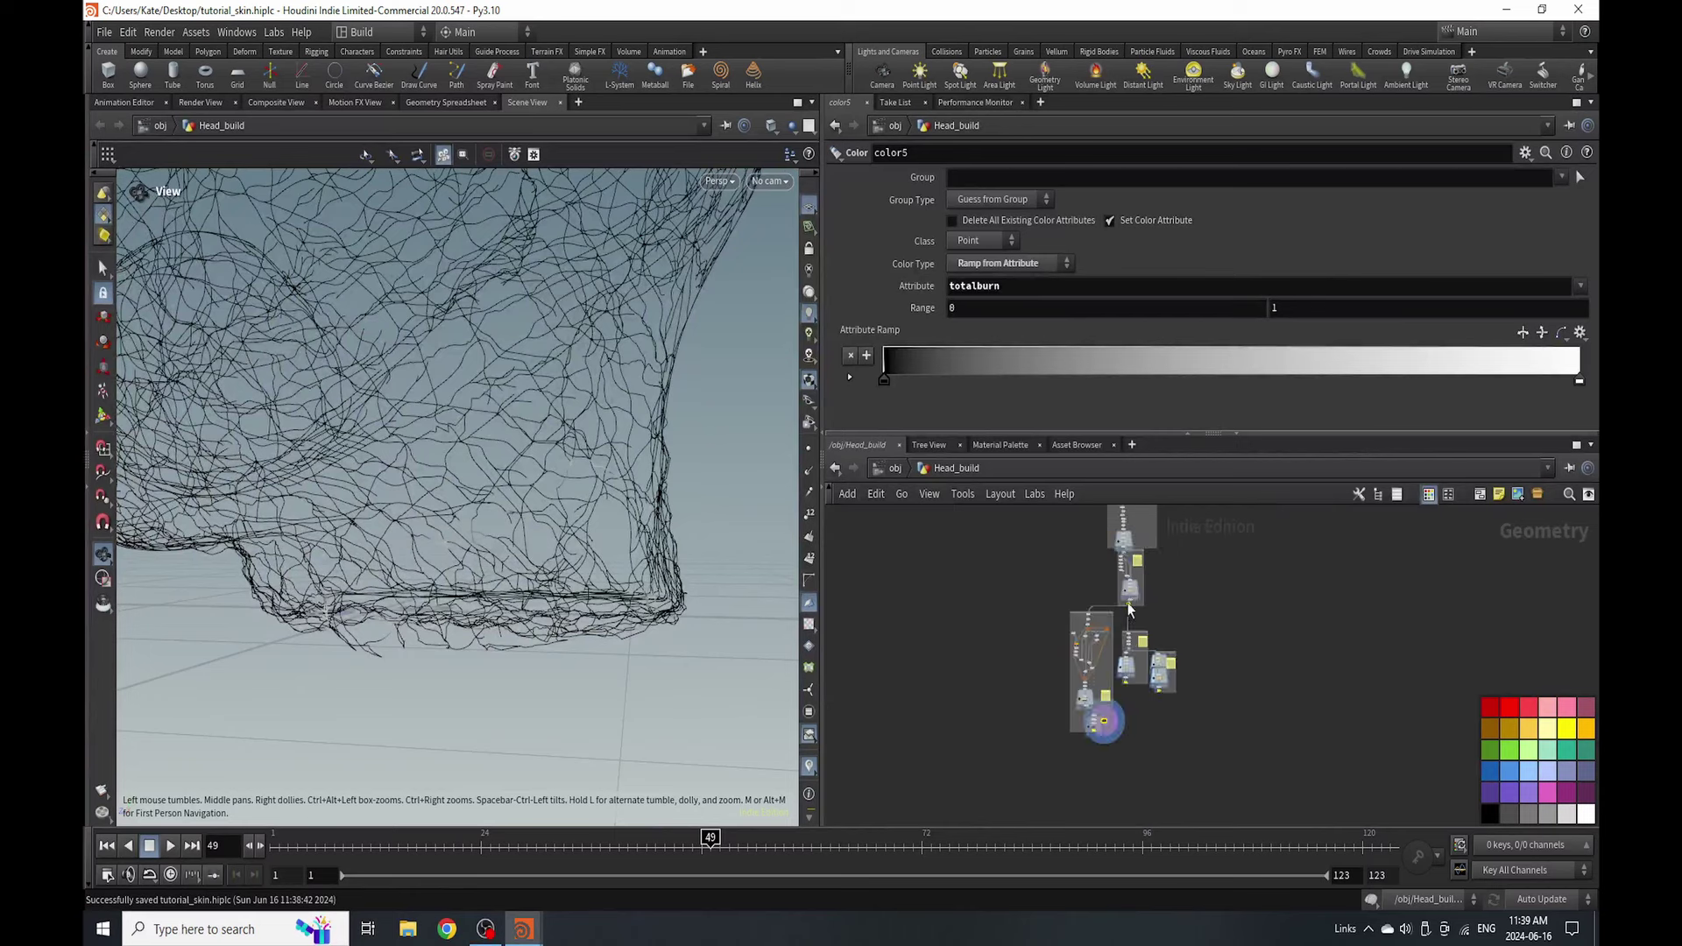
pyautogui.moveTo(1136, 613); pyautogui.dragTo(984, 739, button='middle')
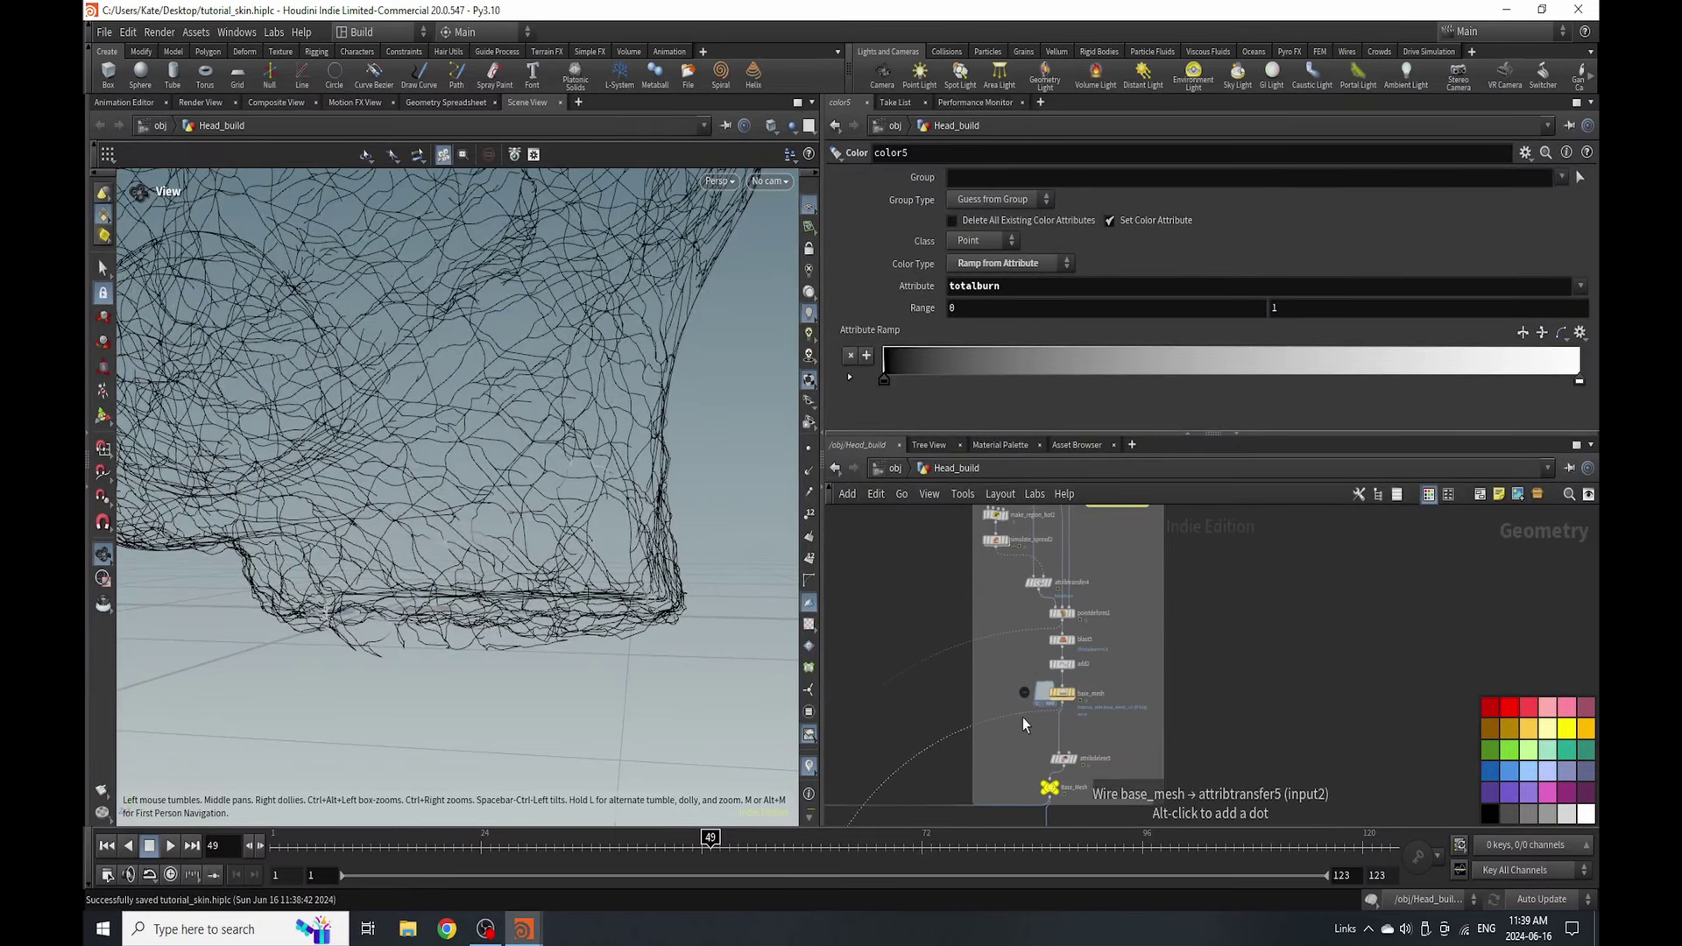
pyautogui.click(1014, 712)
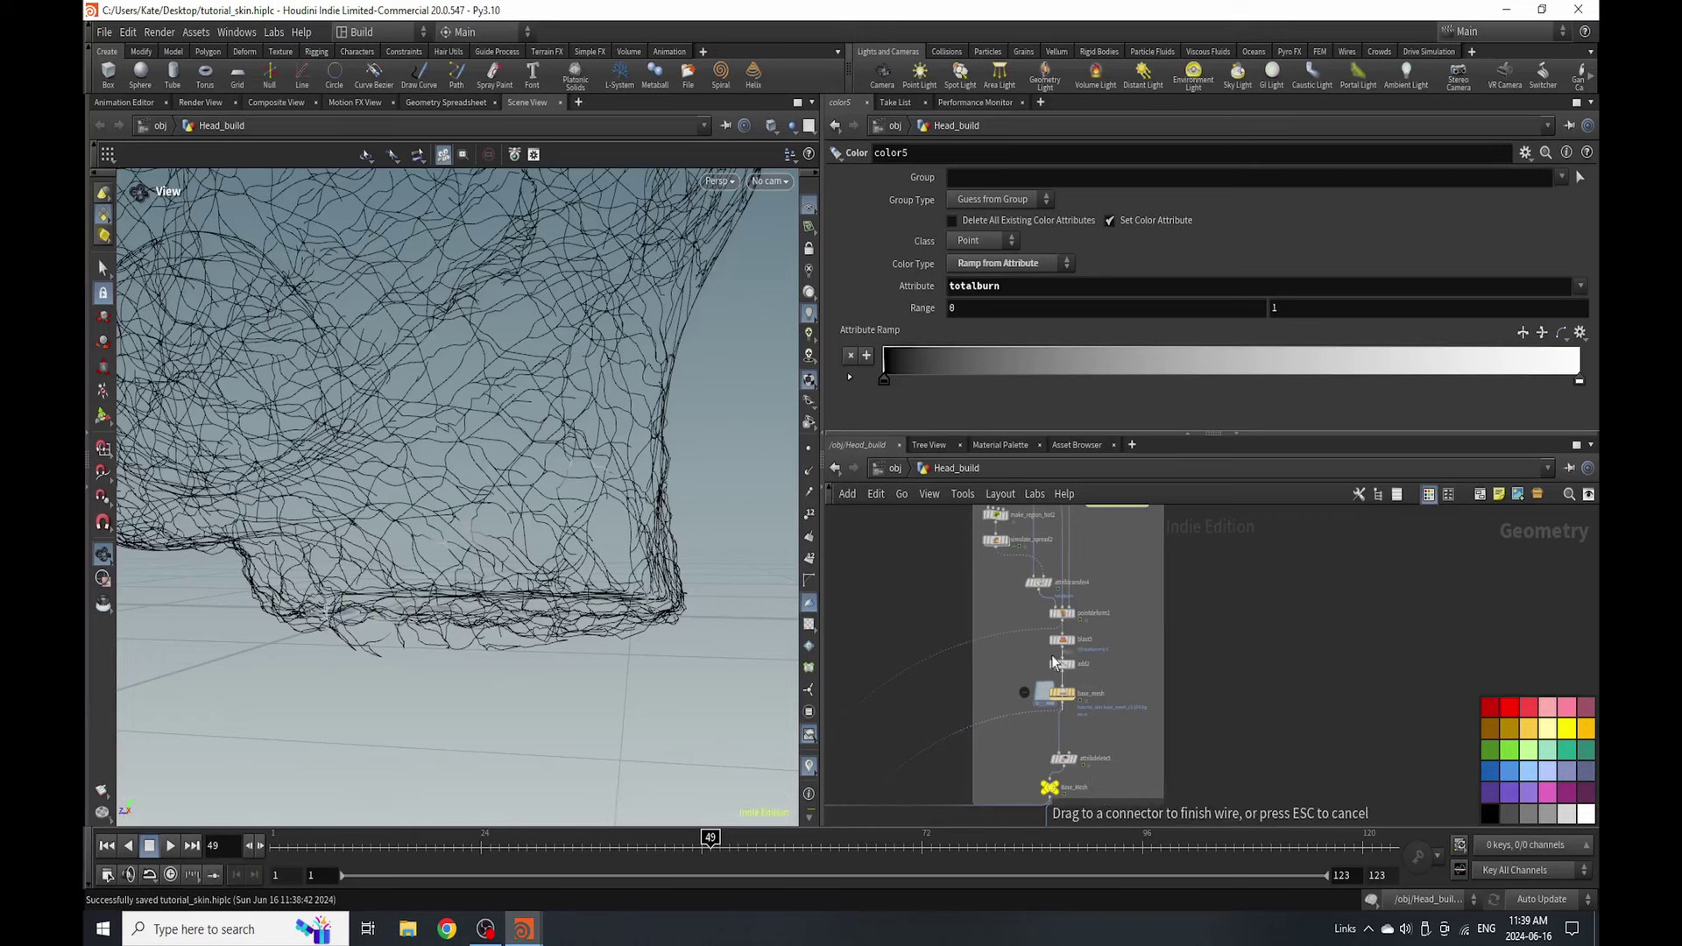
pyautogui.click(1065, 796)
pyautogui.scroll(5, 1052, 595)
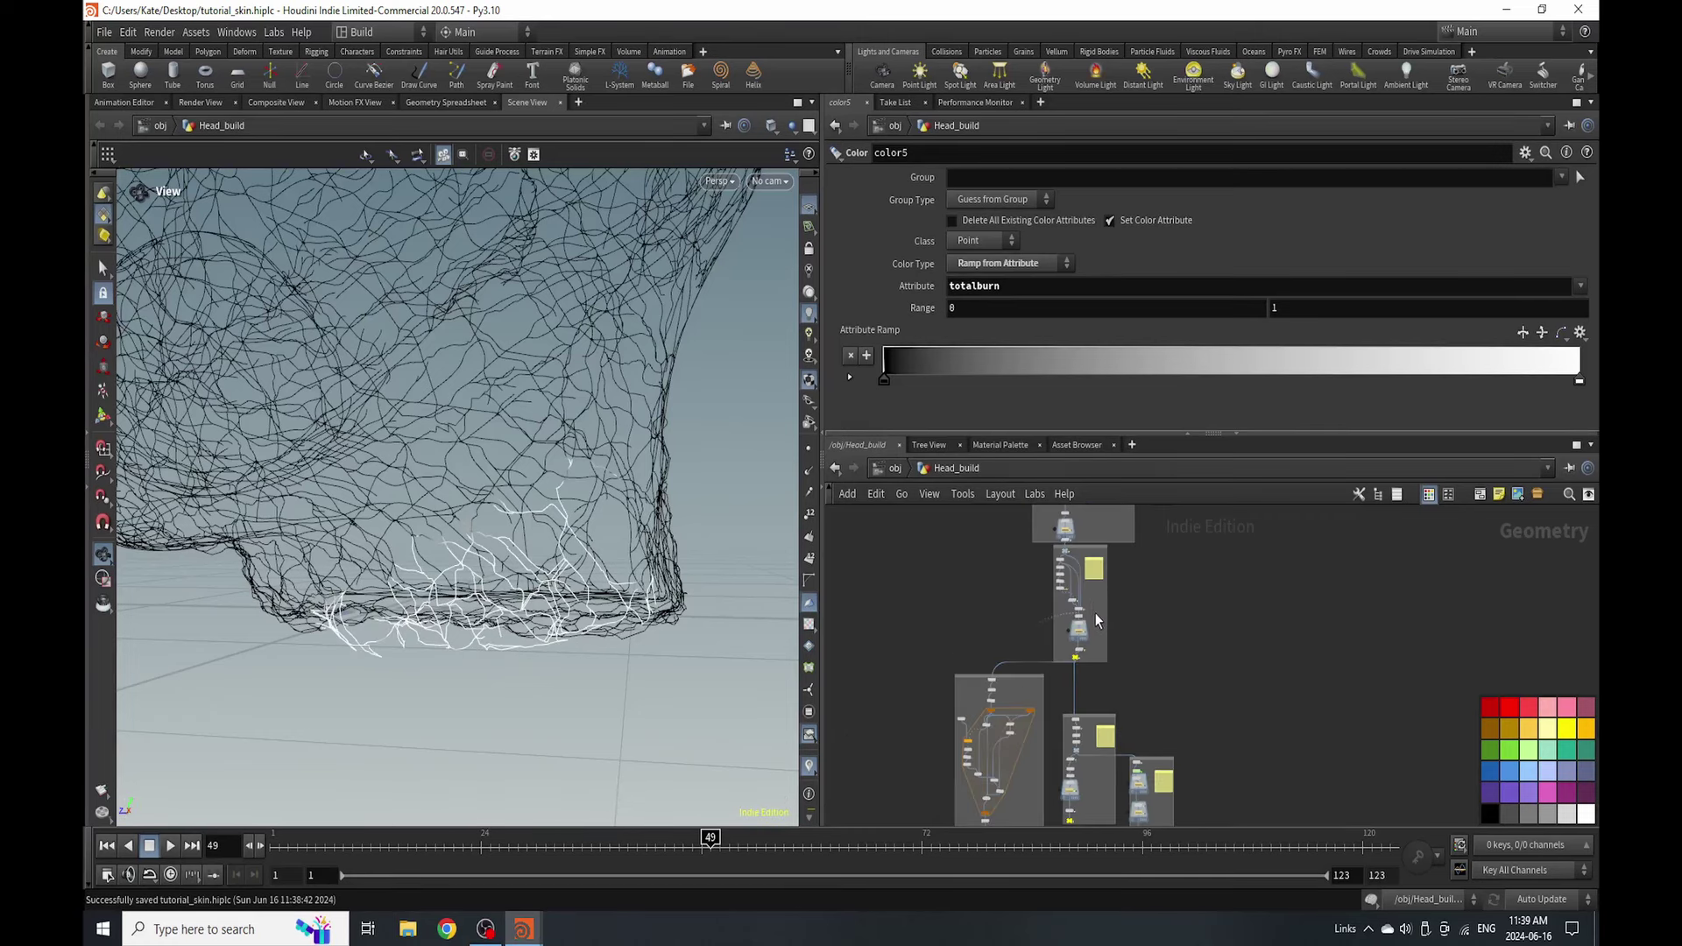
pyautogui.scroll(-4, 1041, 569)
pyautogui.scroll(-6, 1043, 571)
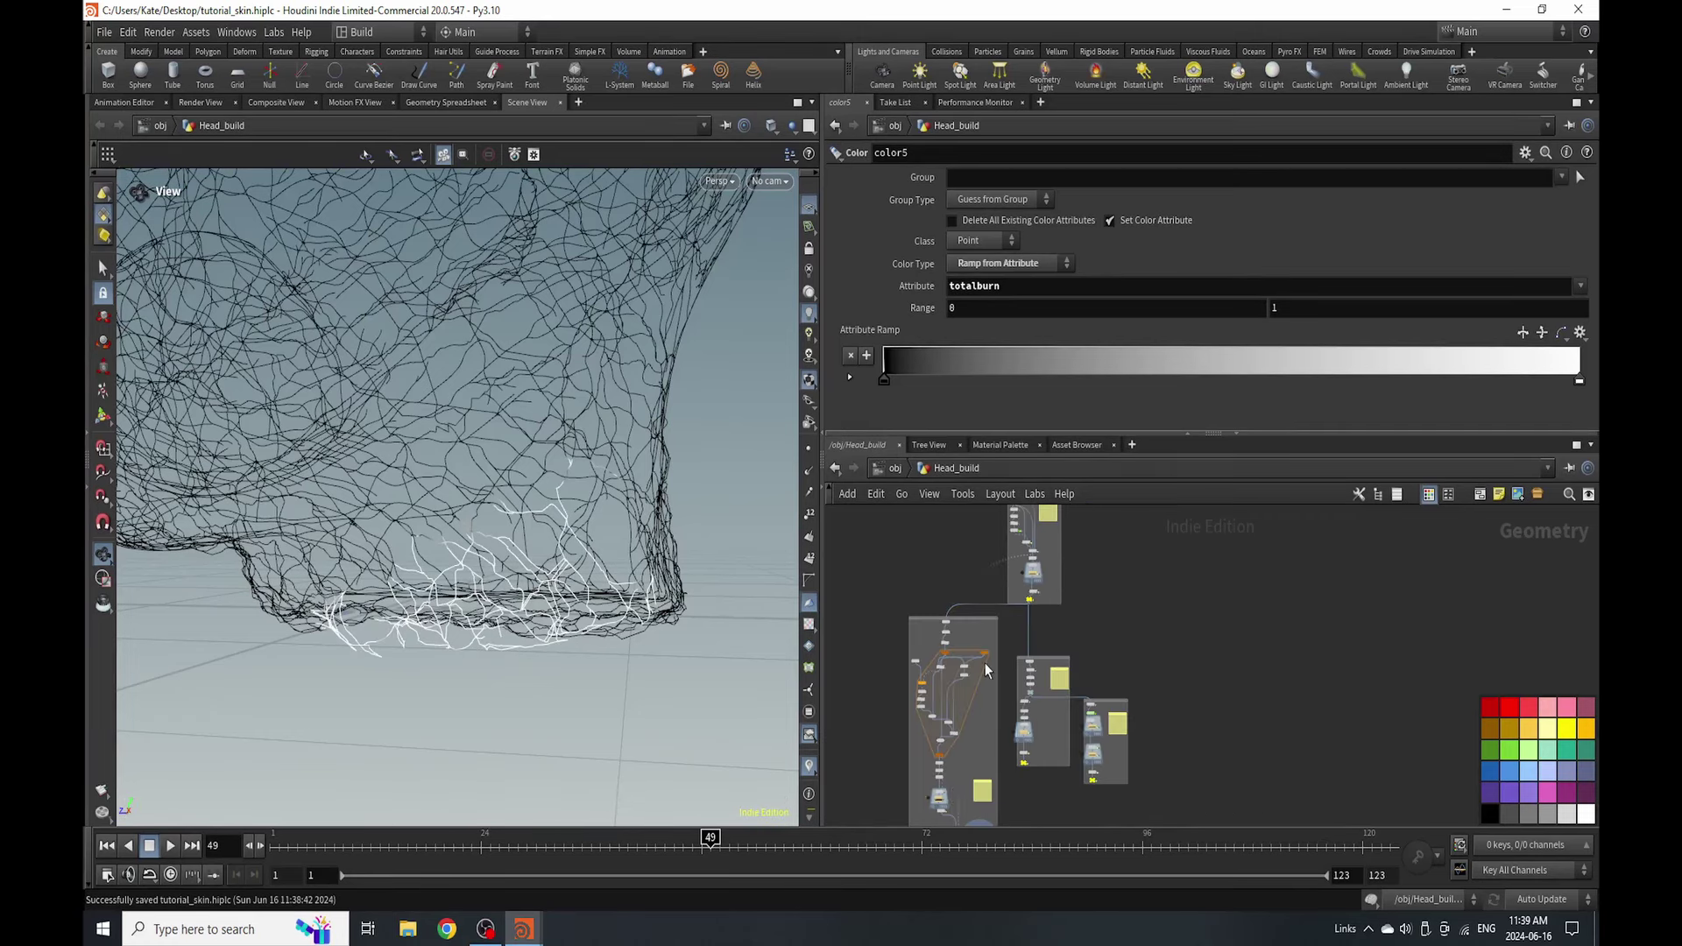
pyautogui.scroll(5, 949, 805)
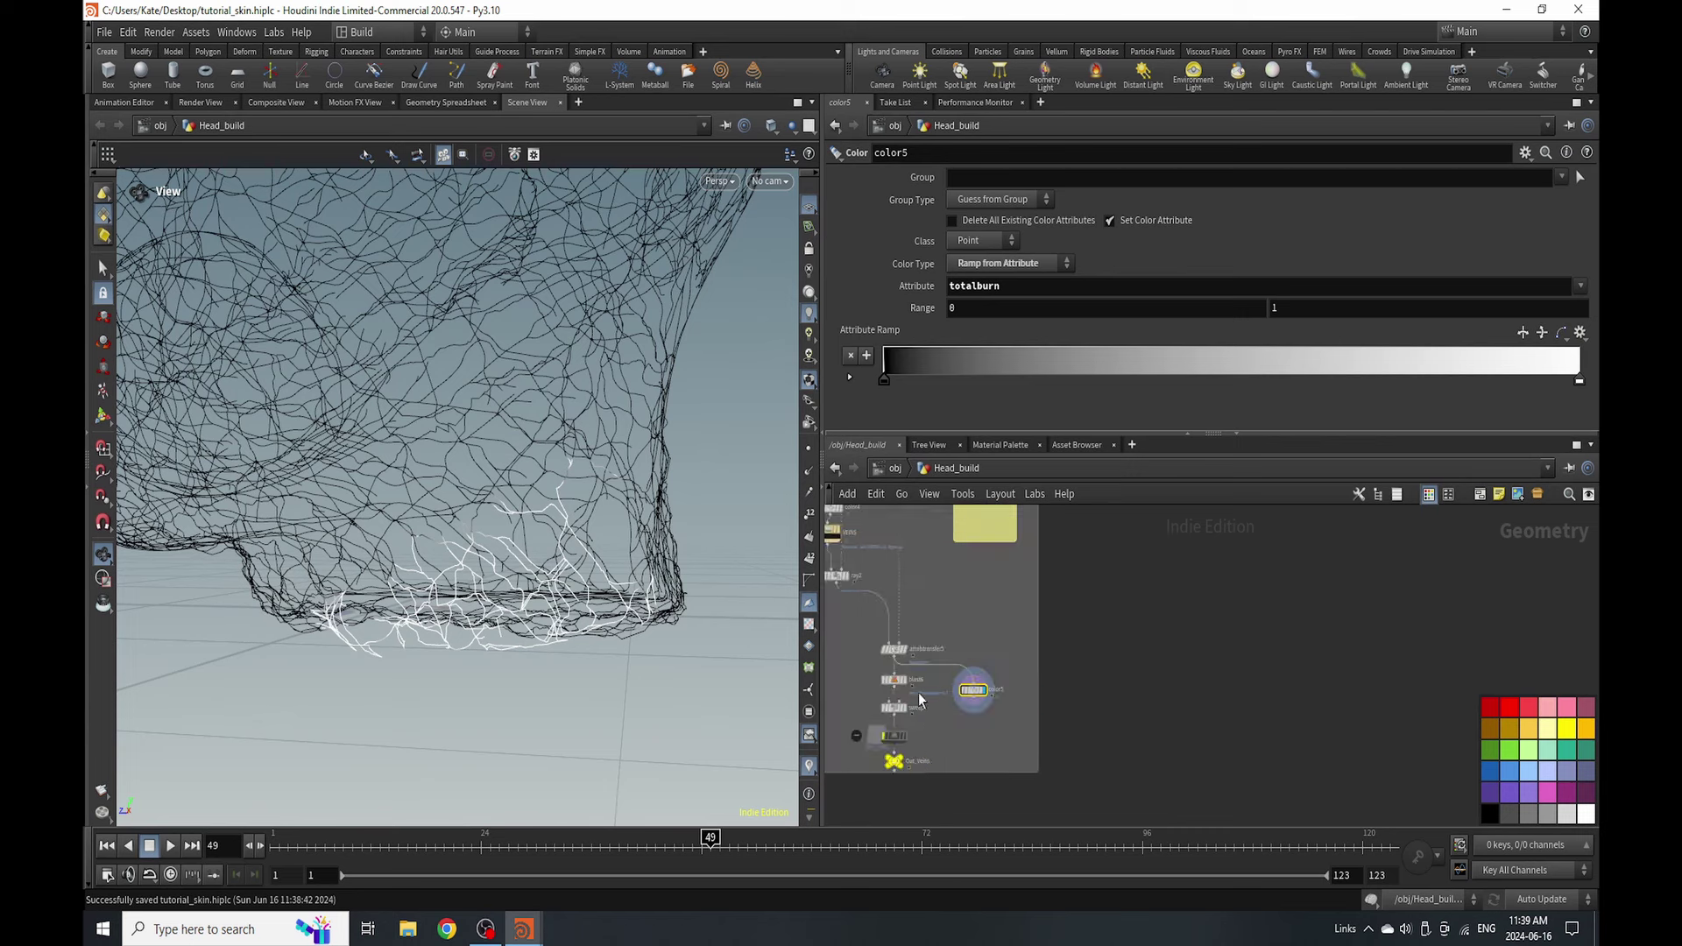
pyautogui.scroll(-1, 887, 653)
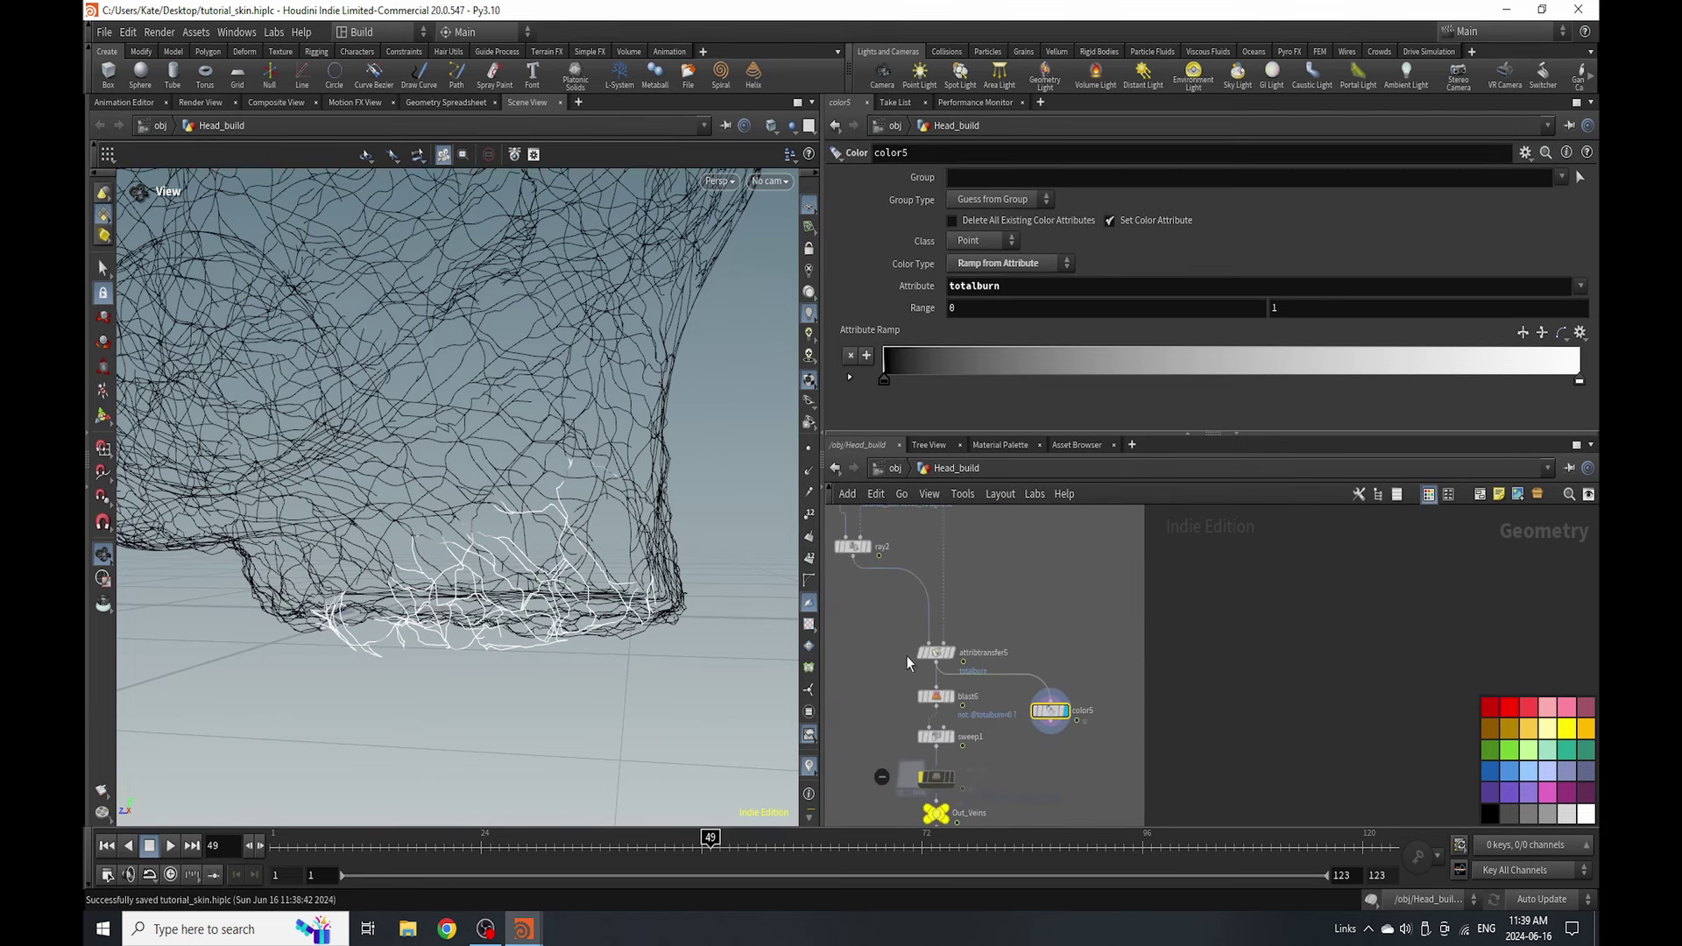
pyautogui.scroll(3, 976, 727)
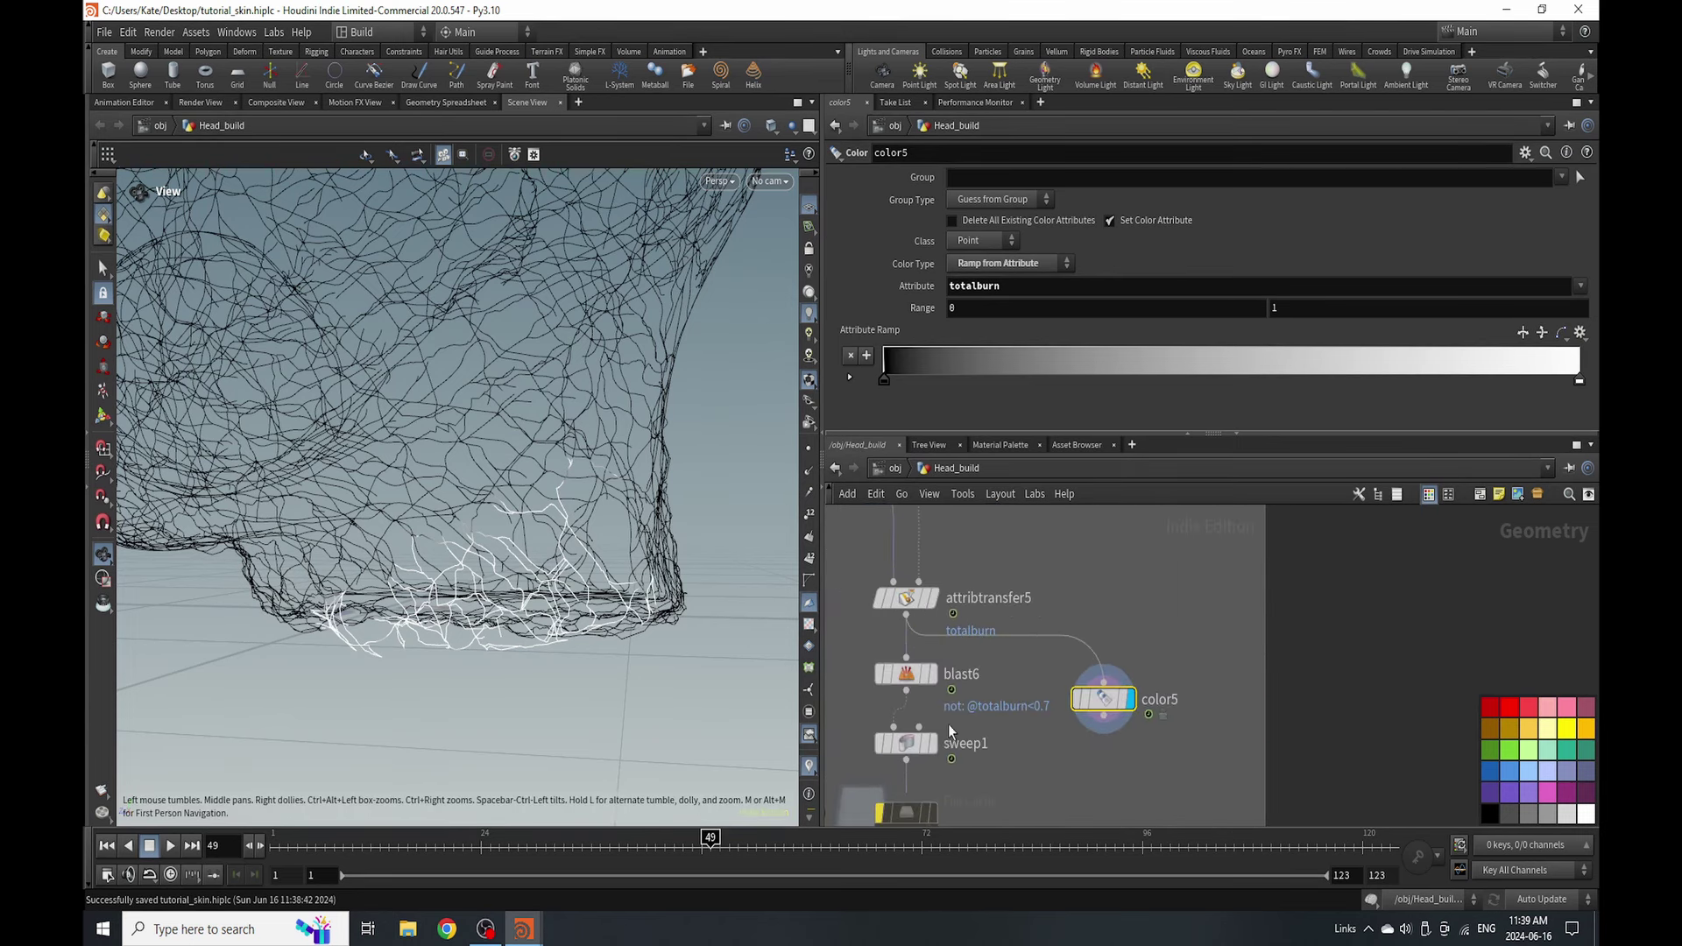
pyautogui.moveTo(941, 749)
pyautogui.press('r')
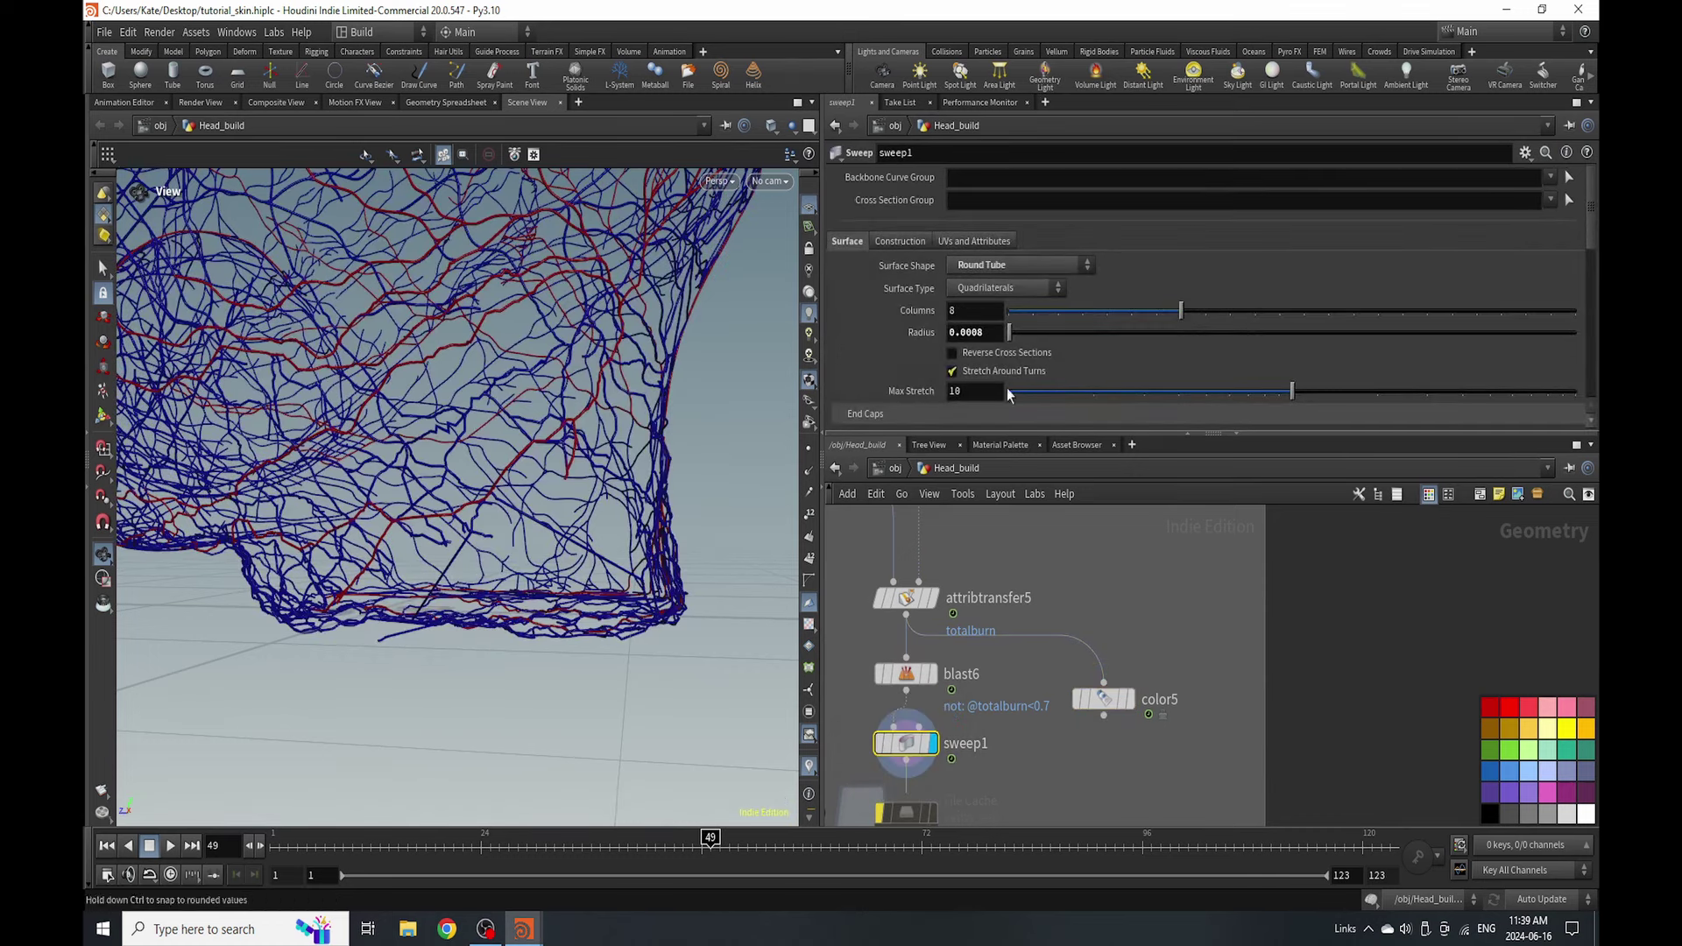
# - Turn off Delete Non Selected on blast6 and save the scene
pyautogui.click(906, 674)
pyautogui.hotkey('ctrl', 's')
pyautogui.click(952, 239)
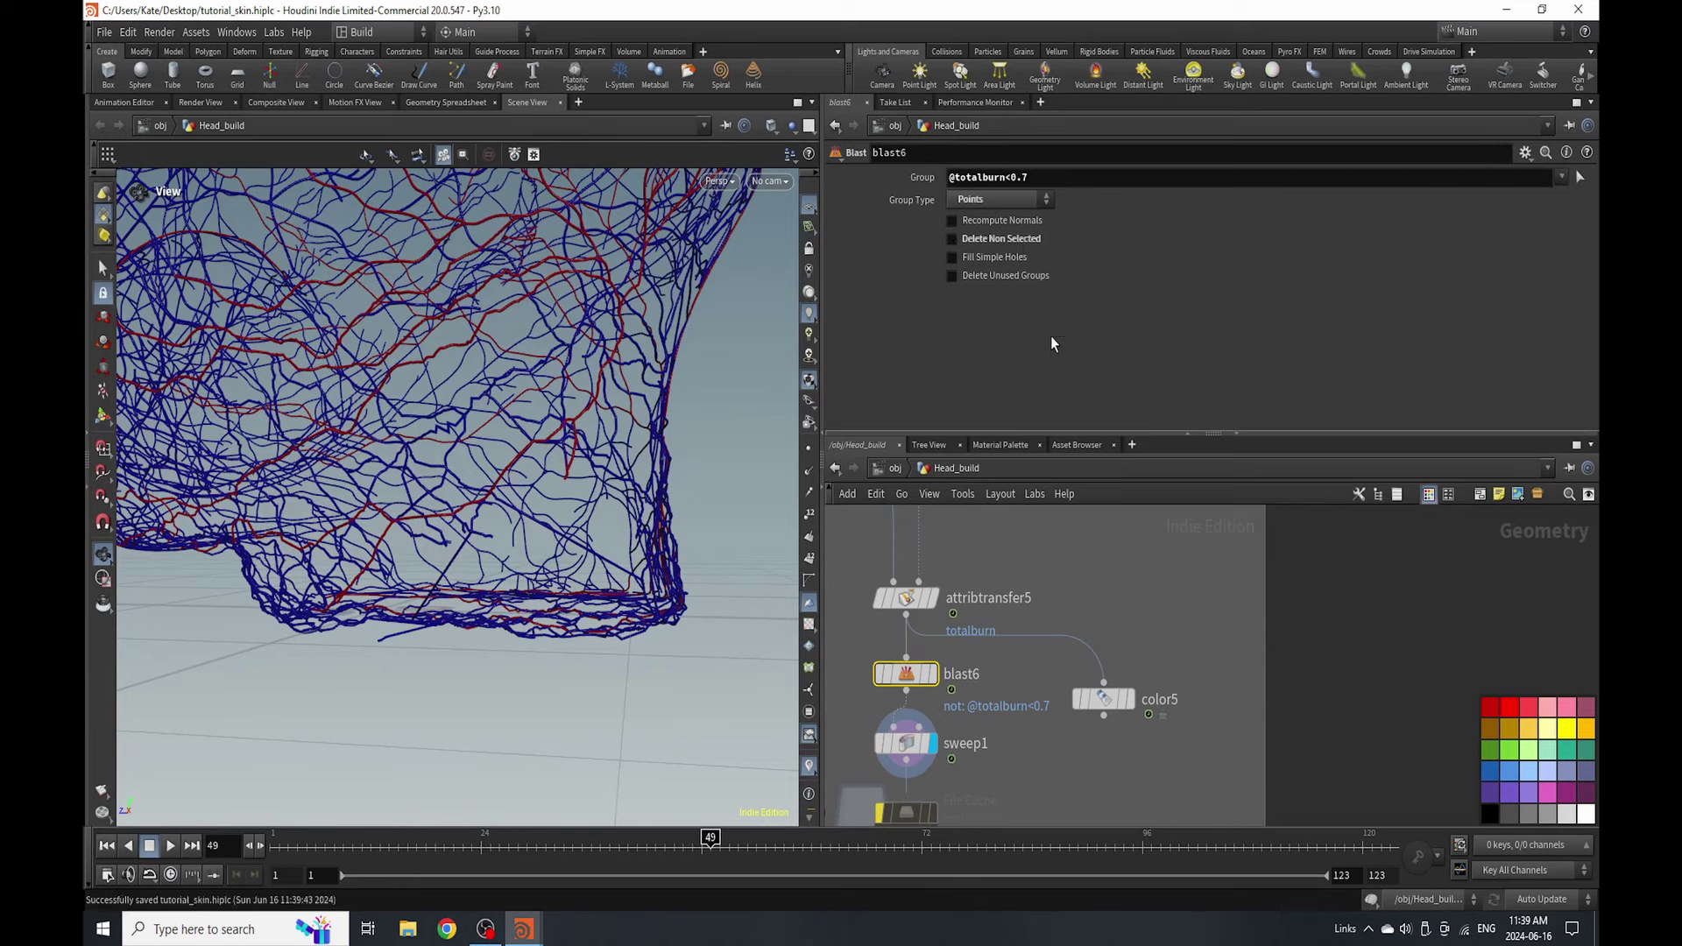
# - Show the grey head and red blood meshes with the veins and orbit around the neck
pyautogui.click(793, 127)
pyautogui.click(846, 151)
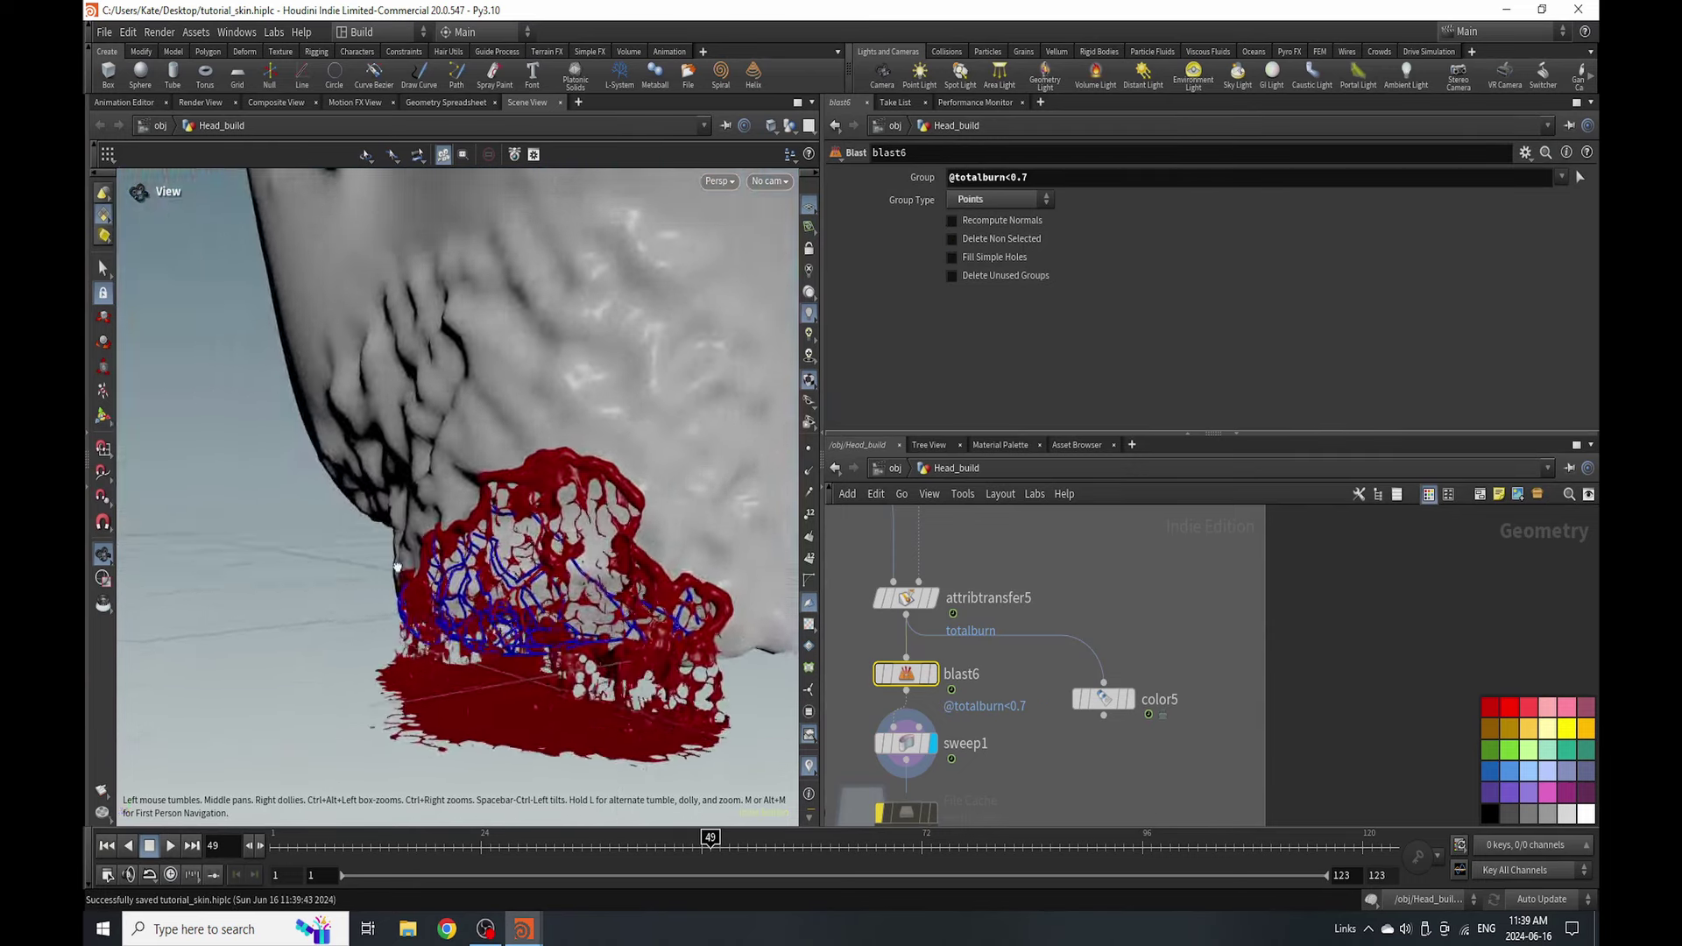
pyautogui.moveTo(397, 567); pyautogui.dragTo(527, 633)
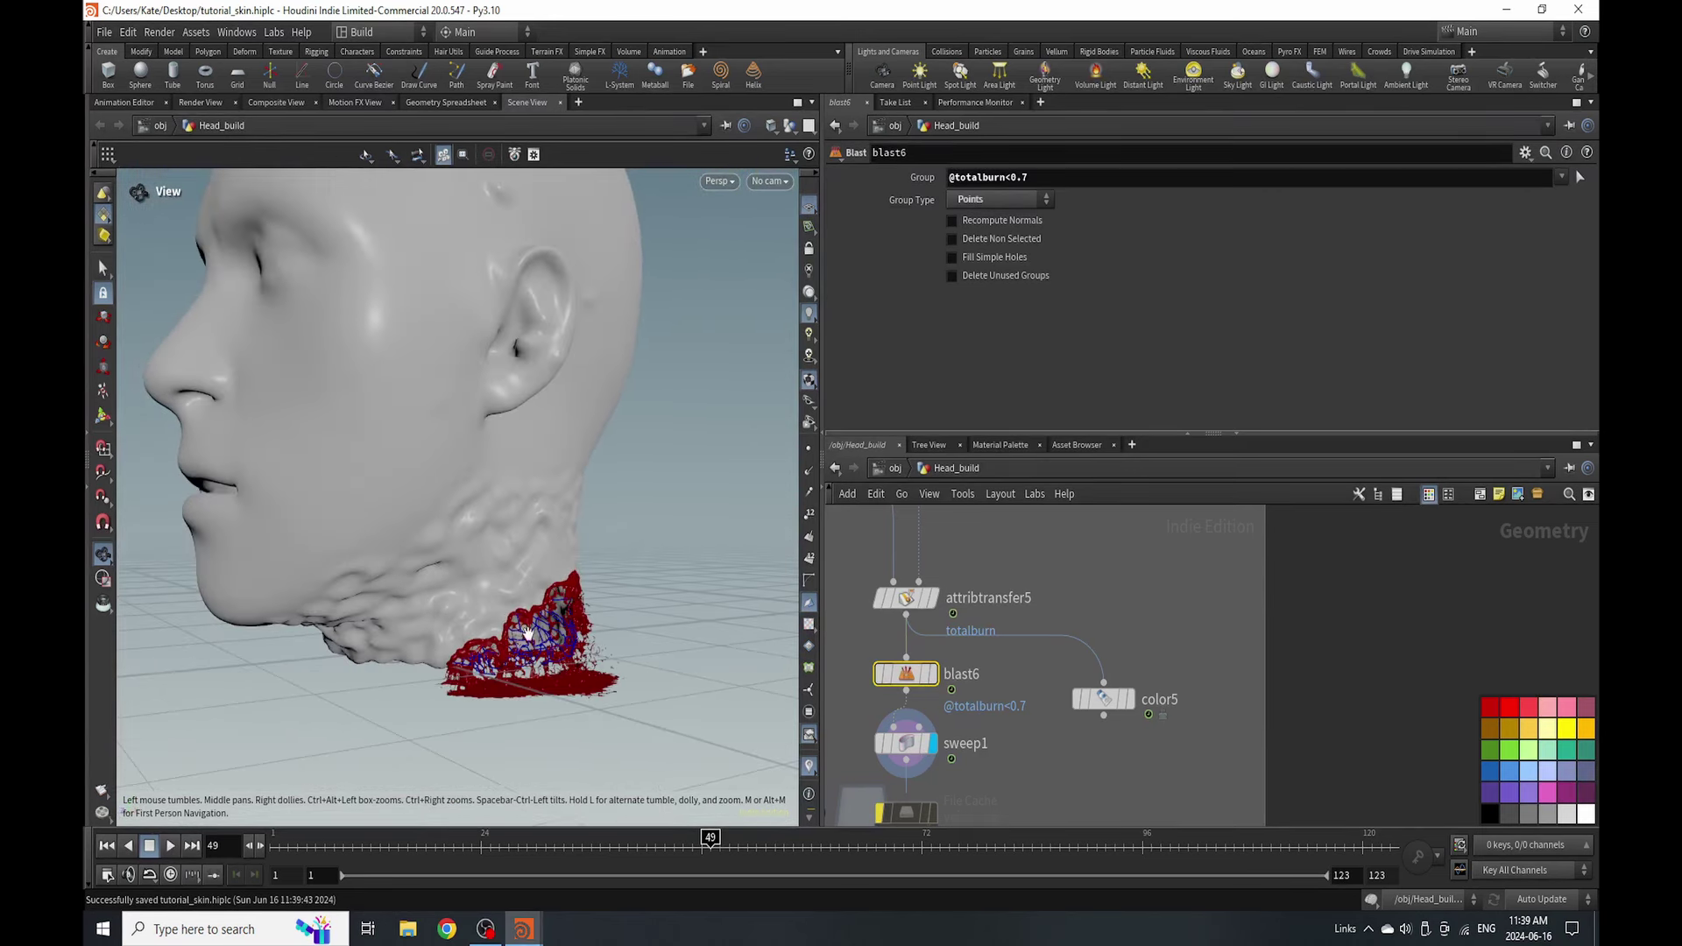
pyautogui.moveTo(1019, 777); pyautogui.dragTo(910, 572, button='middle')
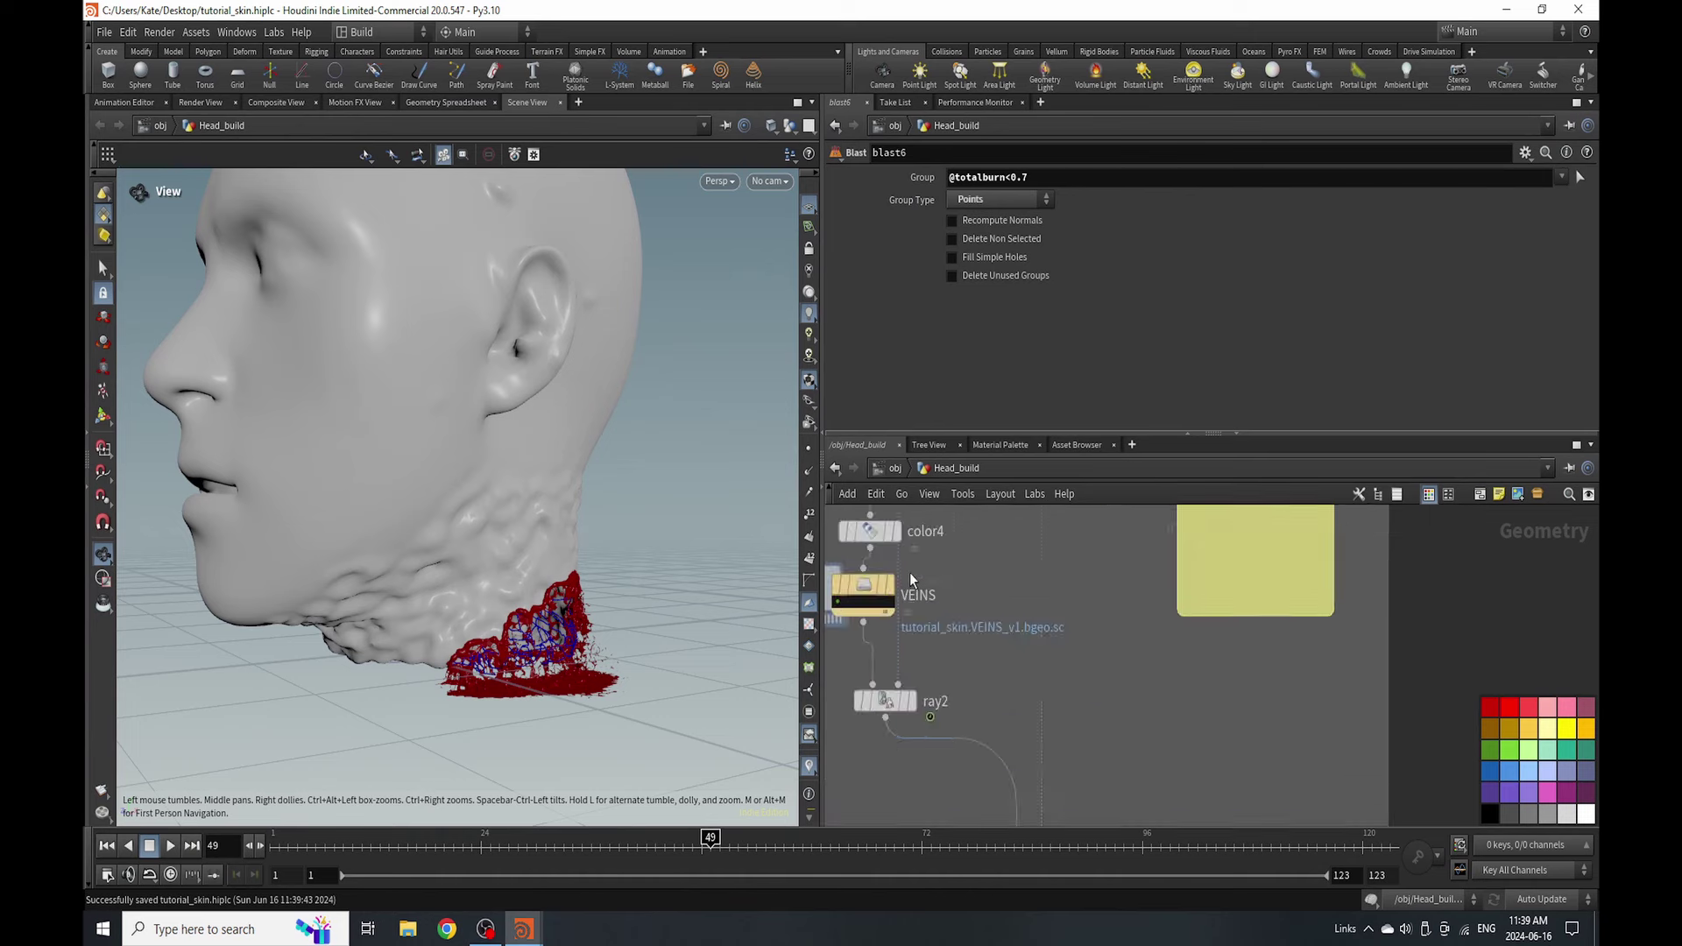
pyautogui.scroll(-5, 909, 571)
pyautogui.scroll(4, 880, 723)
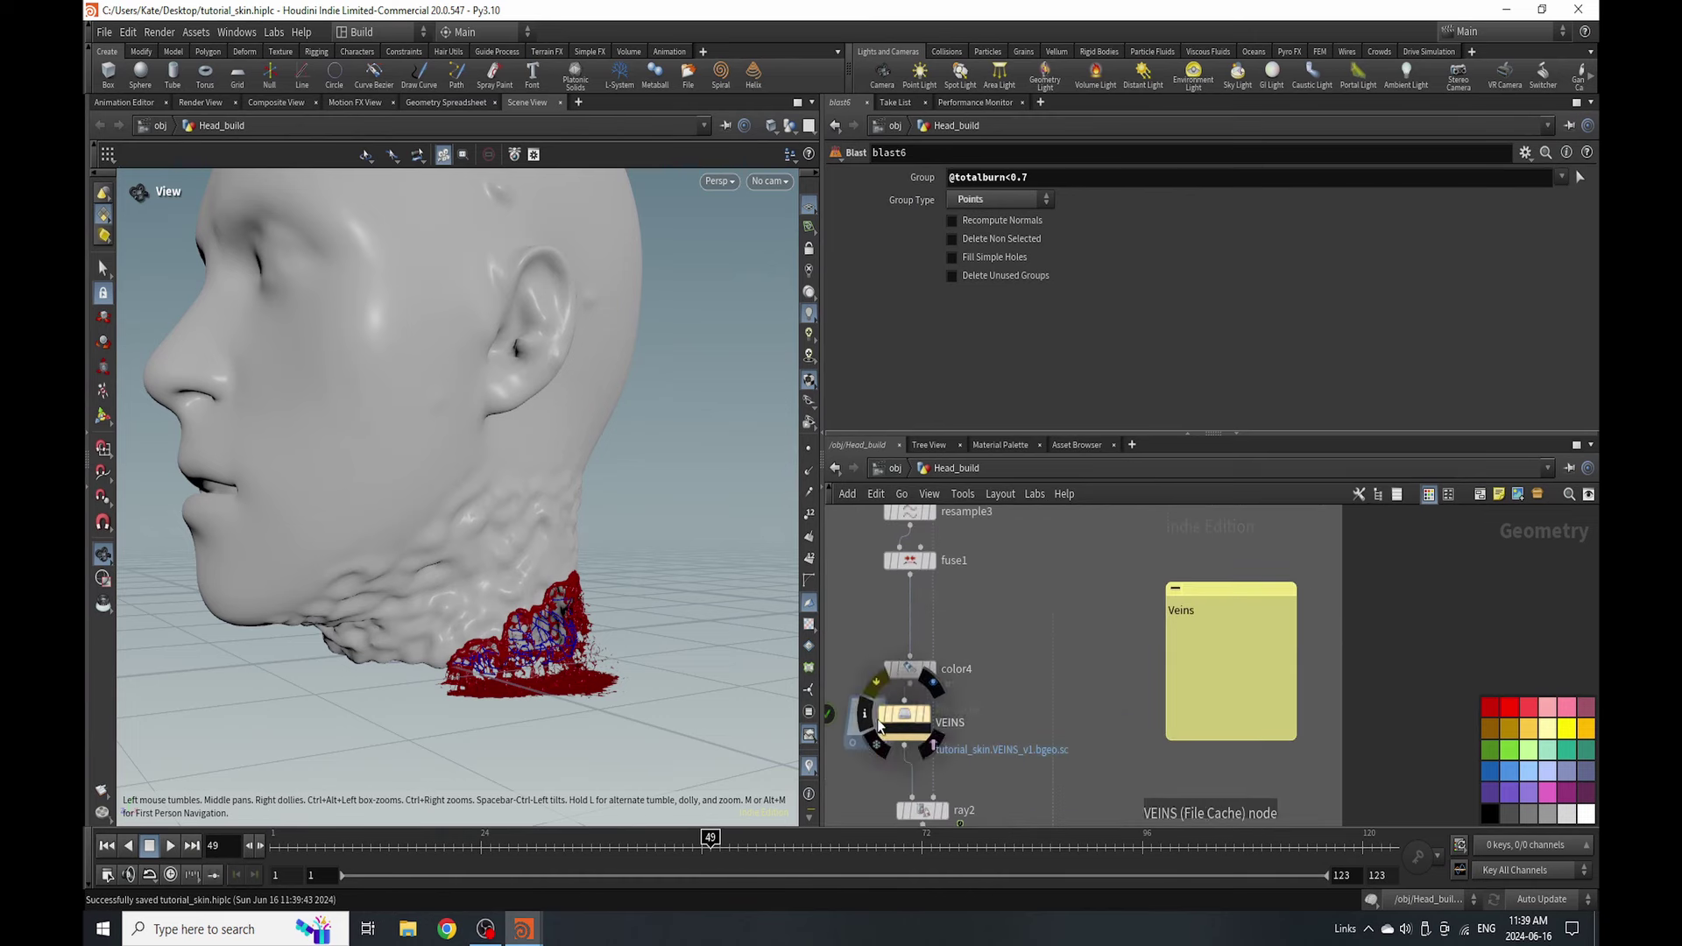
pyautogui.scroll(5, 789, 690)
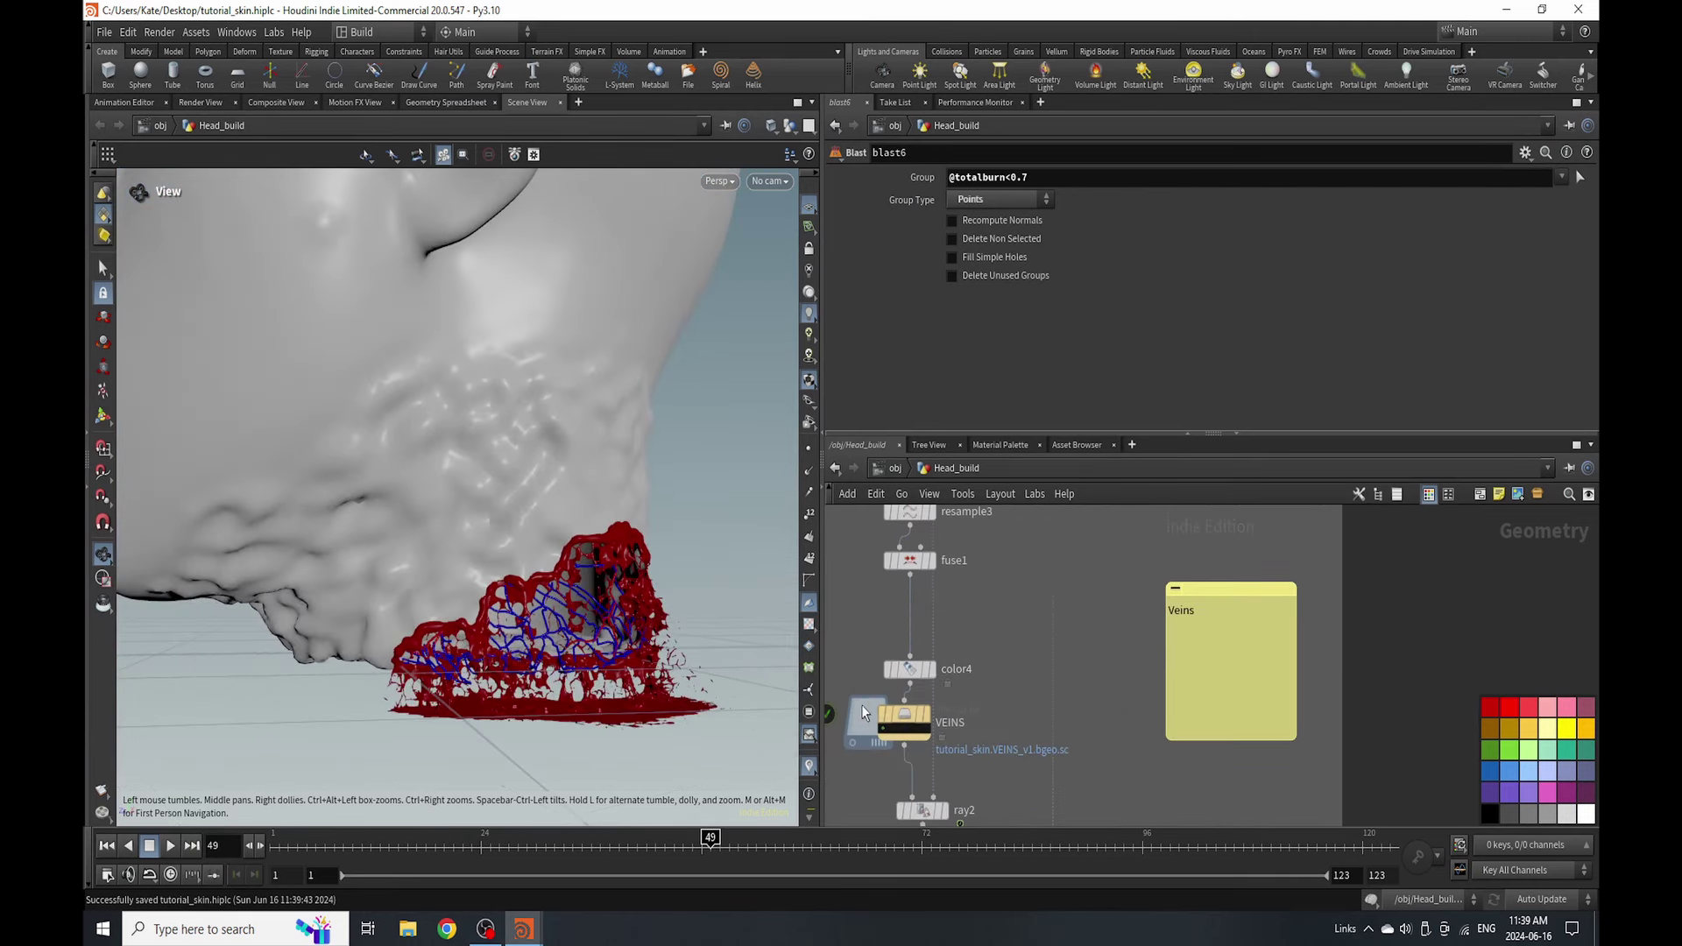
# - Flip color4's ramp so the veins run blue to red
pyautogui.click(914, 671)
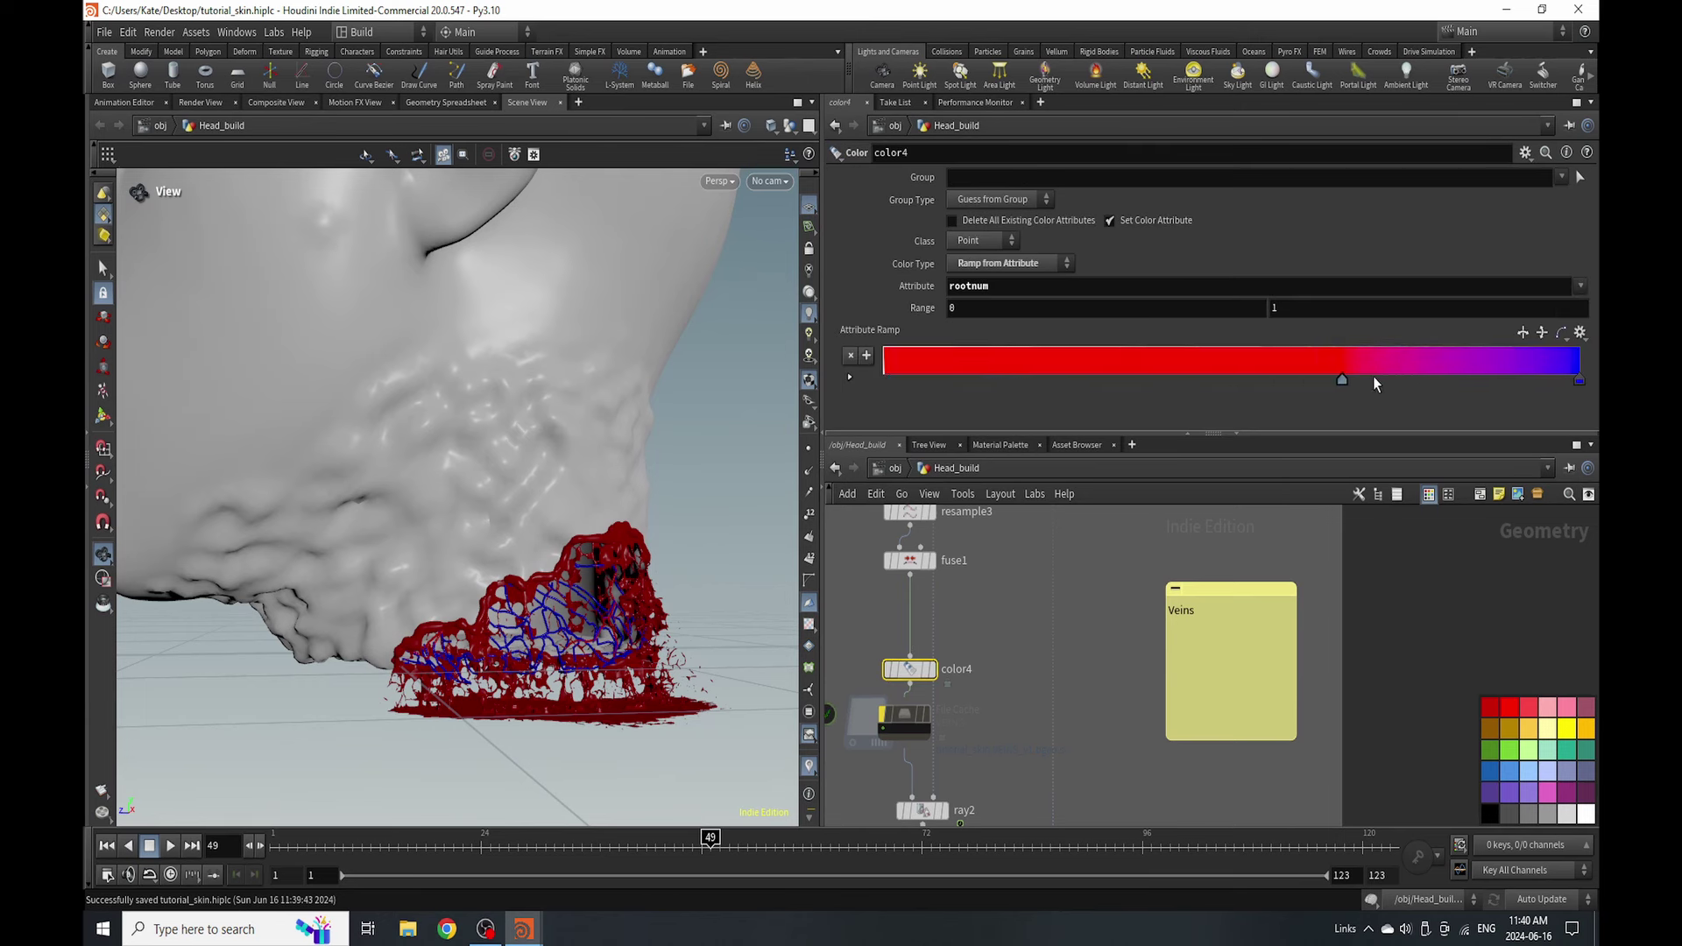
pyautogui.click(1531, 333)
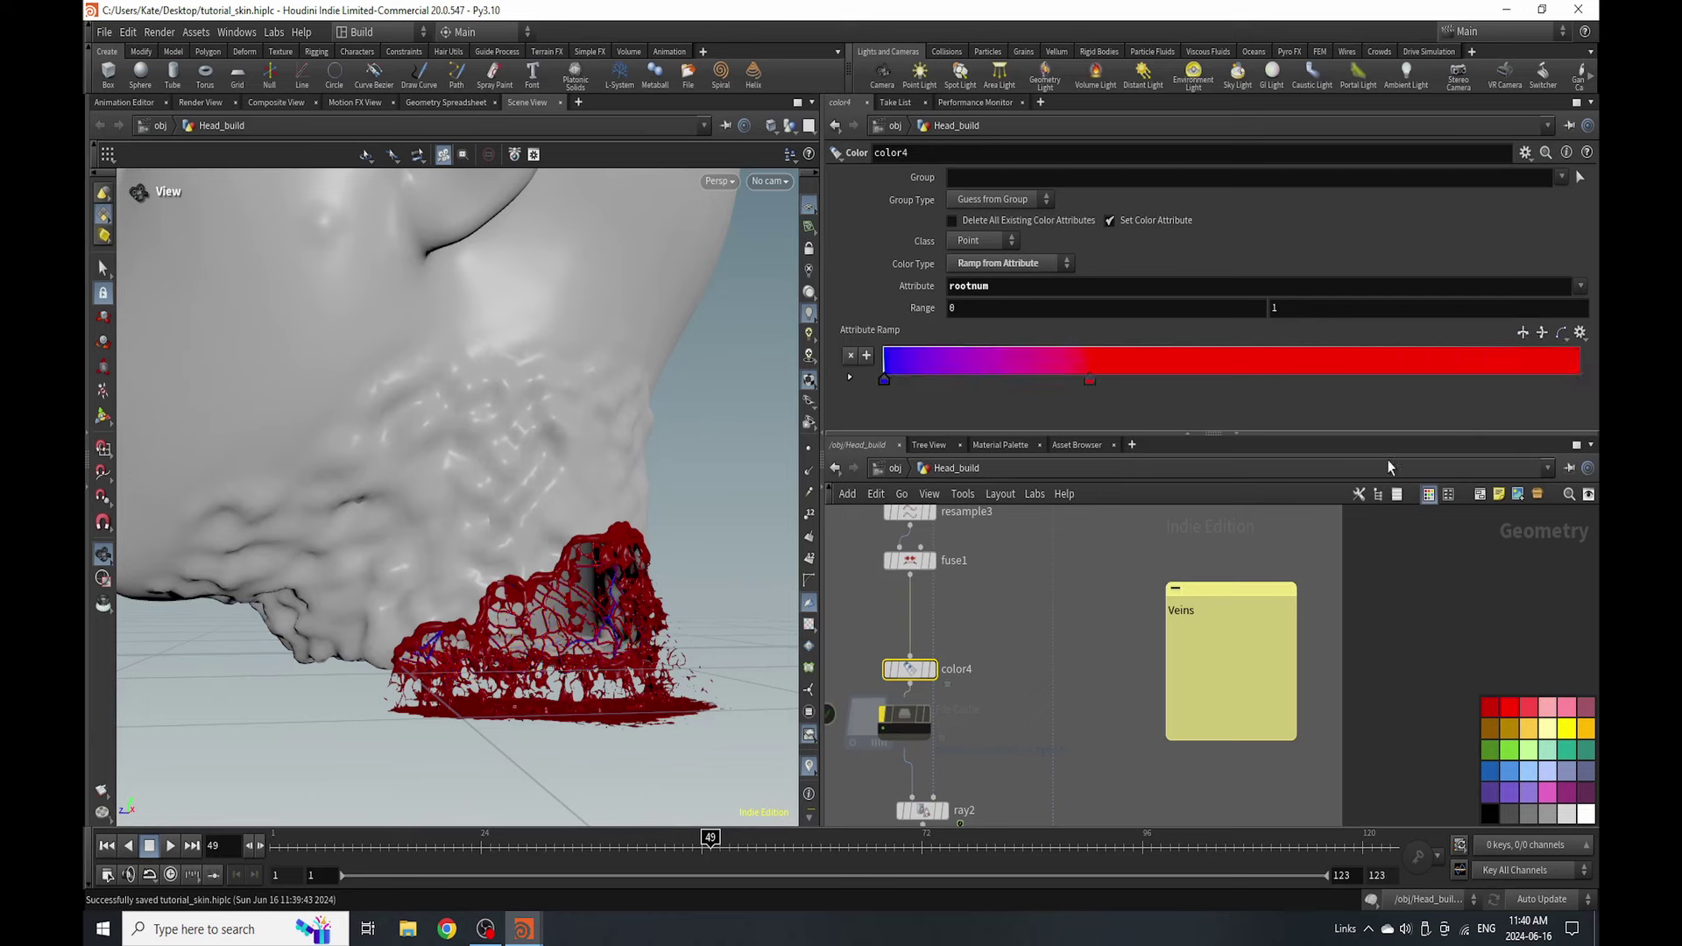
pyautogui.moveTo(611, 549)
pyautogui.mouseDown()
pyautogui.moveTo(605, 448)
pyautogui.moveTo(582, 561)
pyautogui.mouseUp()
# - Save the VEINS File Cache to disk in the background
pyautogui.moveTo(903, 726); pyautogui.dragTo(955, 642, button='middle')
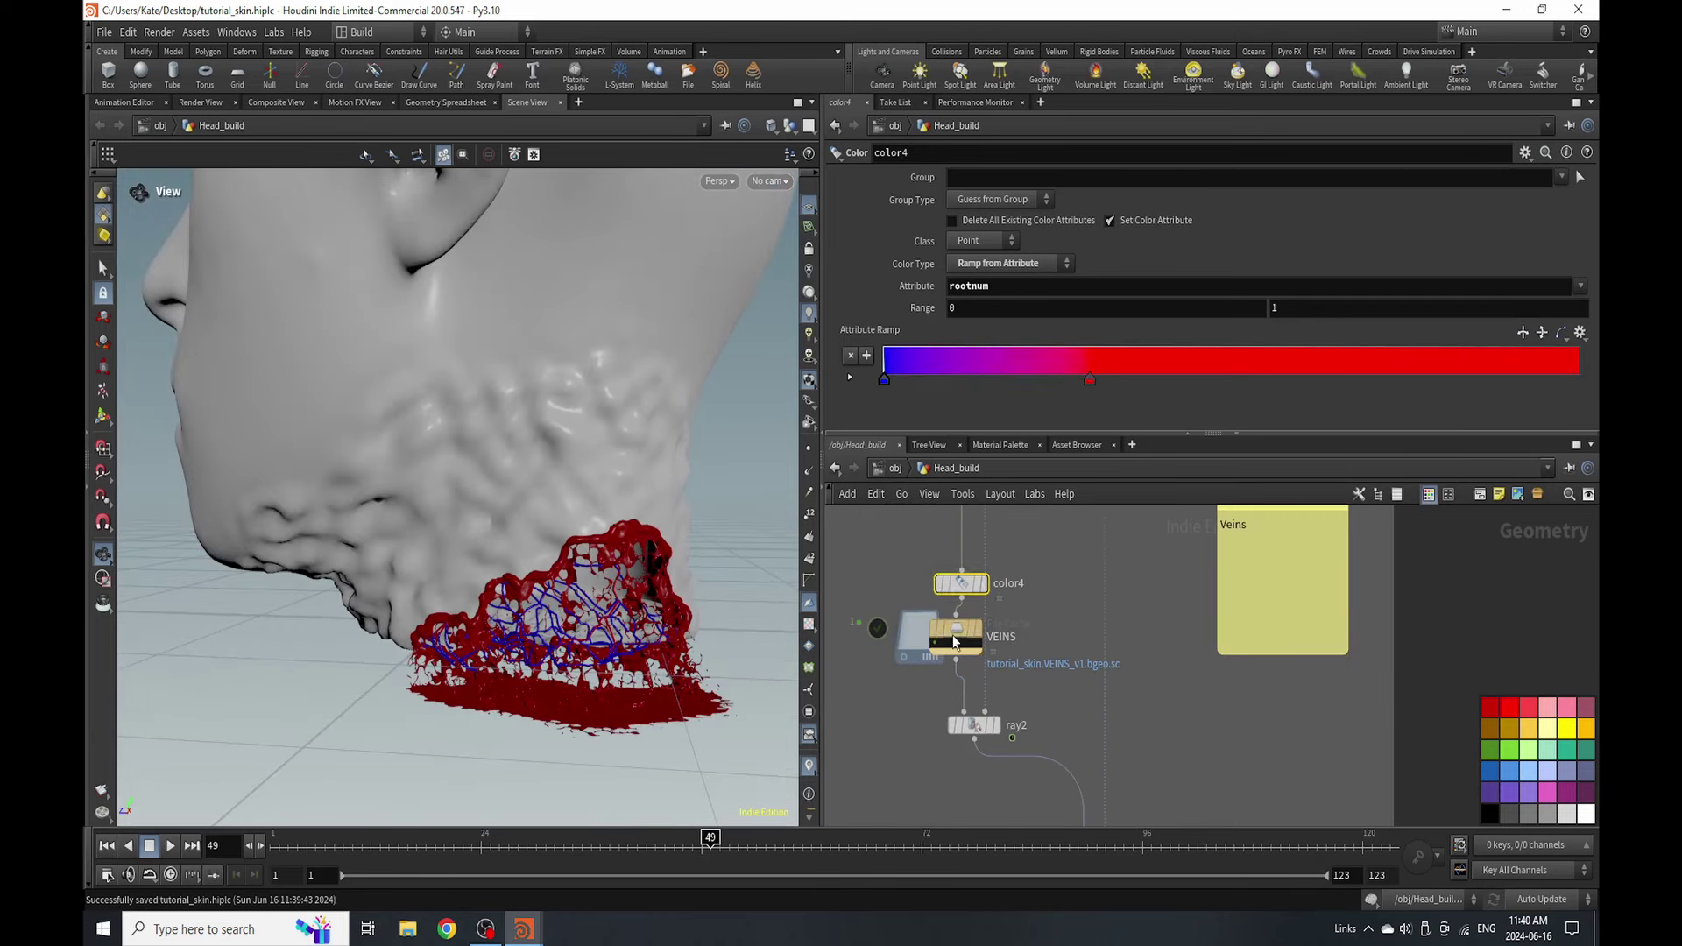
pyautogui.click(956, 642)
pyautogui.click(1086, 345)
pyautogui.press('Return')
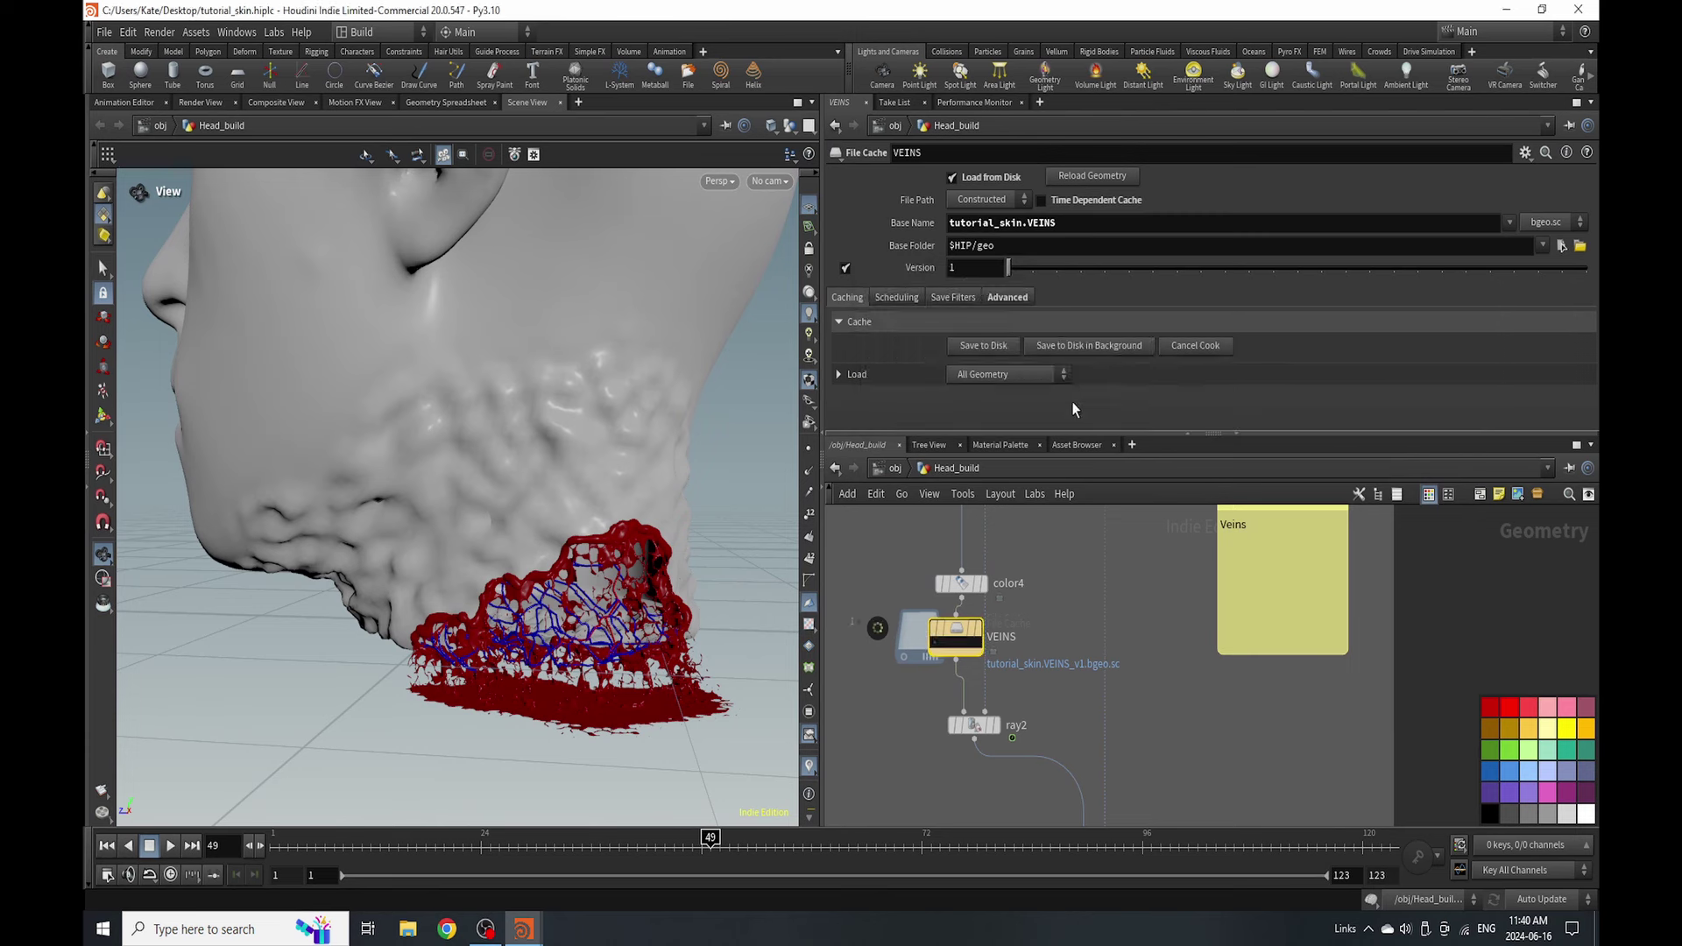
# - Extend the network box around Out_Veins and cache veins_eat to disk in the background
pyautogui.moveTo(1168, 742); pyautogui.dragTo(1022, 618, button='middle')
pyautogui.moveTo(996, 605); pyautogui.dragTo(996, 706)
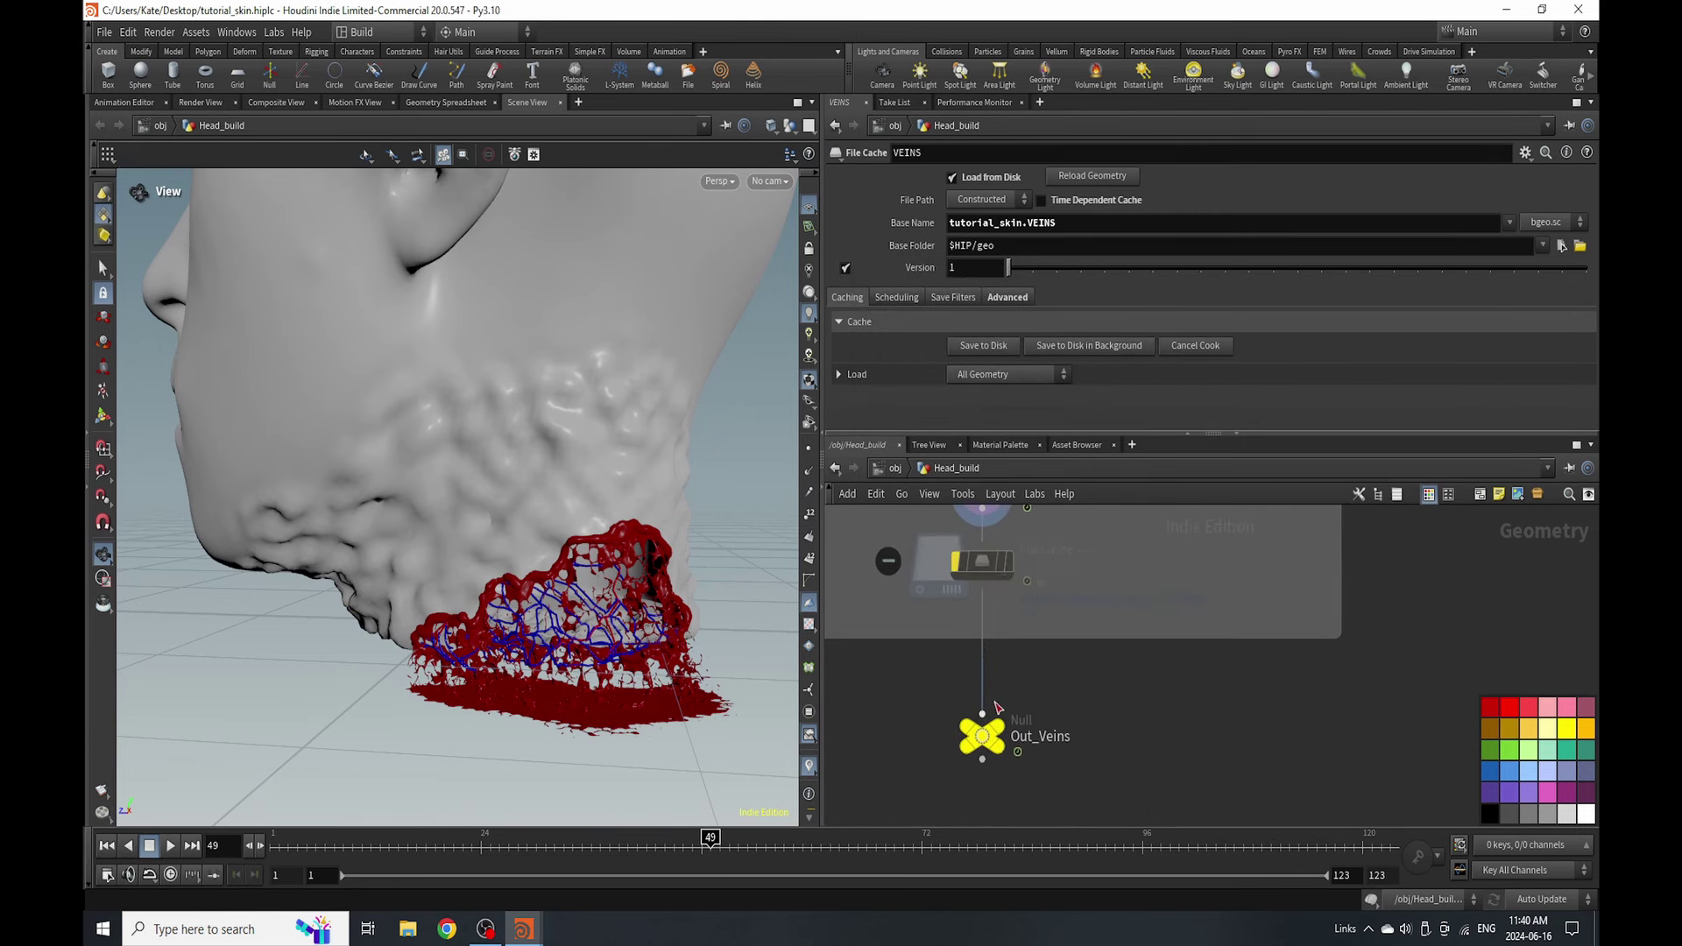
pyautogui.moveTo(1035, 638); pyautogui.dragTo(987, 746)
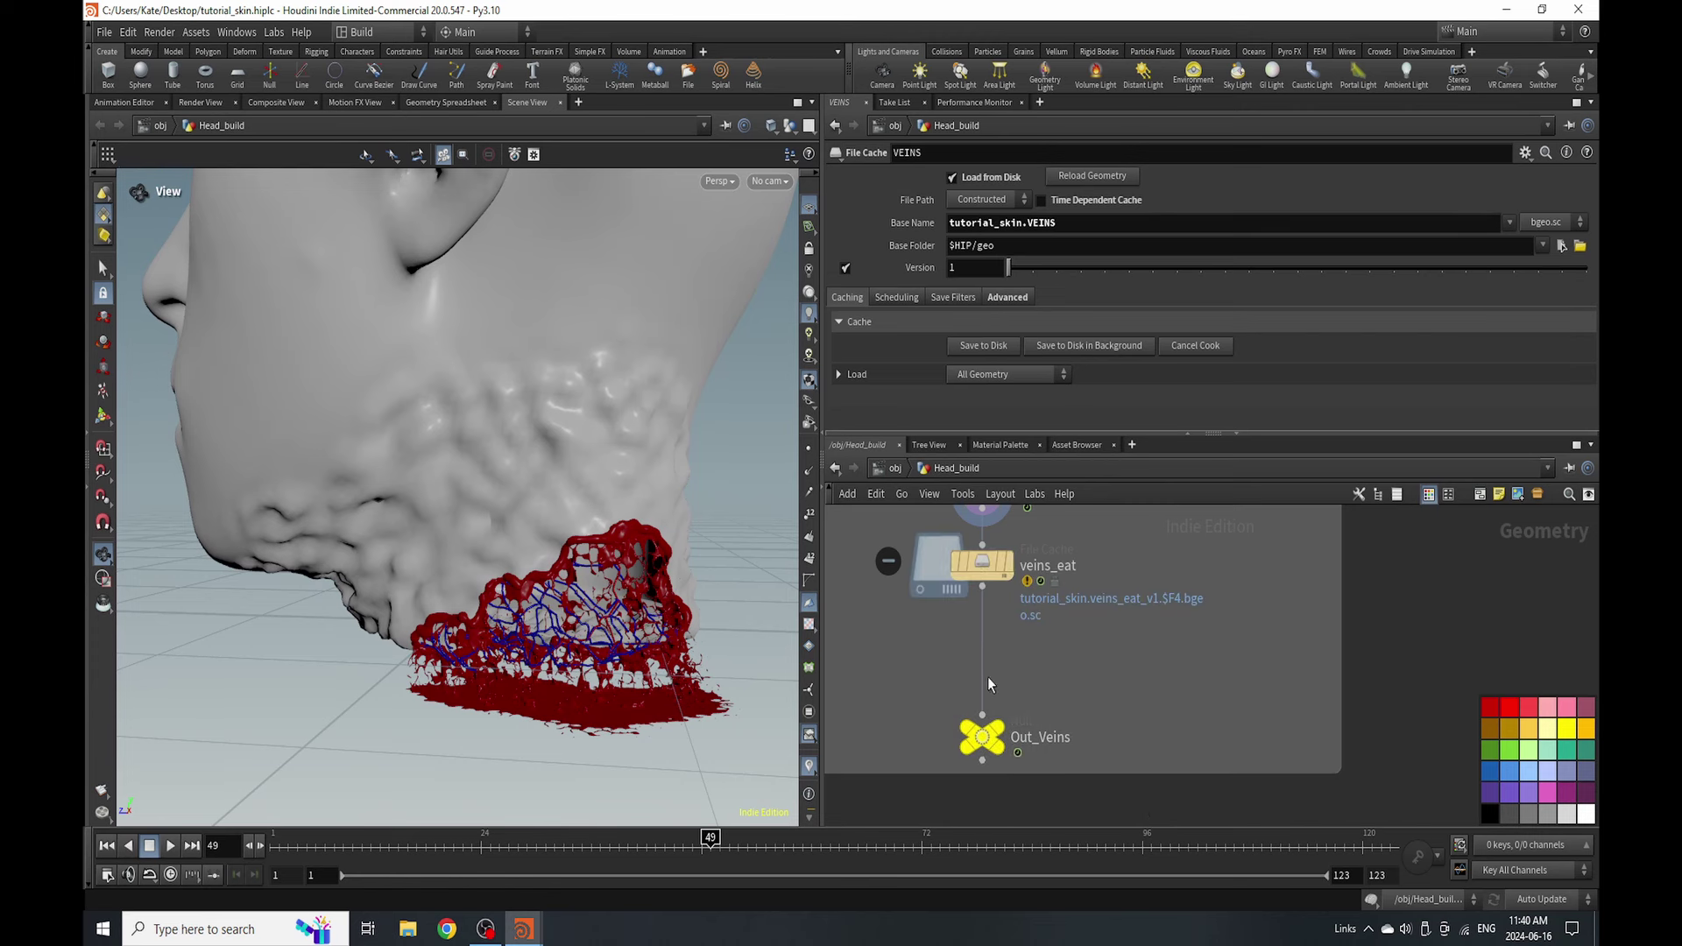
pyautogui.click(984, 570)
pyautogui.click(1117, 347)
pyautogui.click(1090, 413)
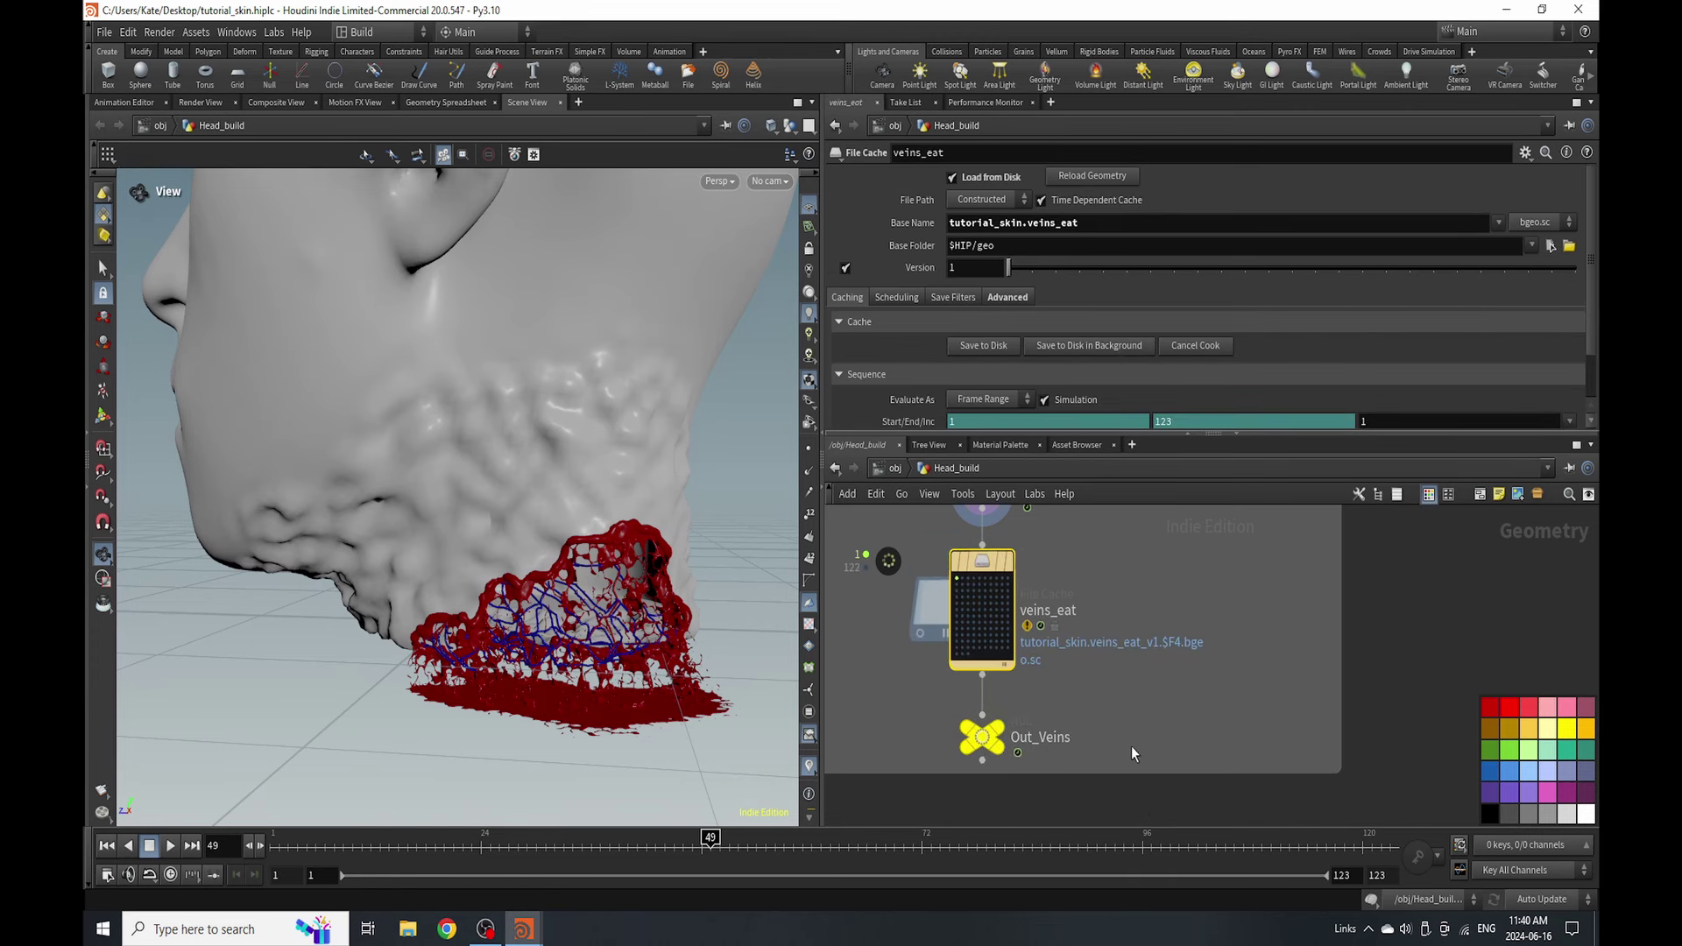